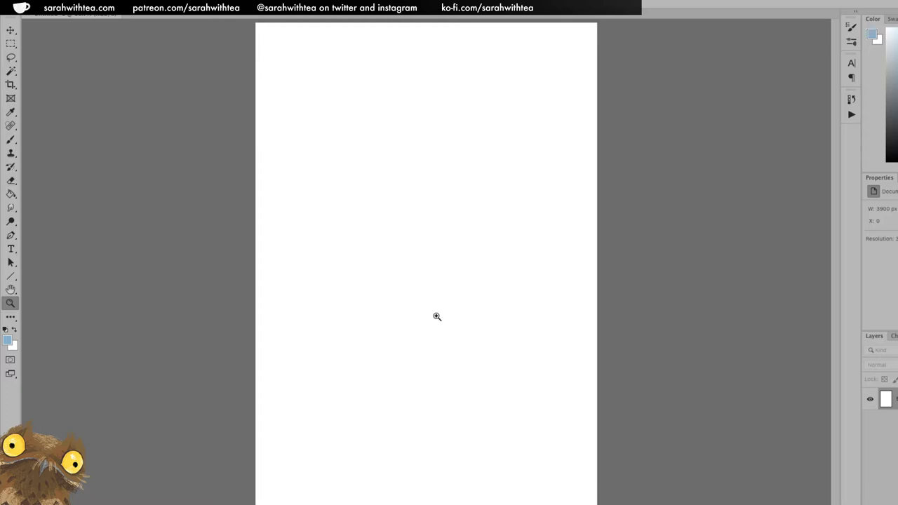
# Set the foreground colour to a dark red.
pyautogui.click(8, 341)
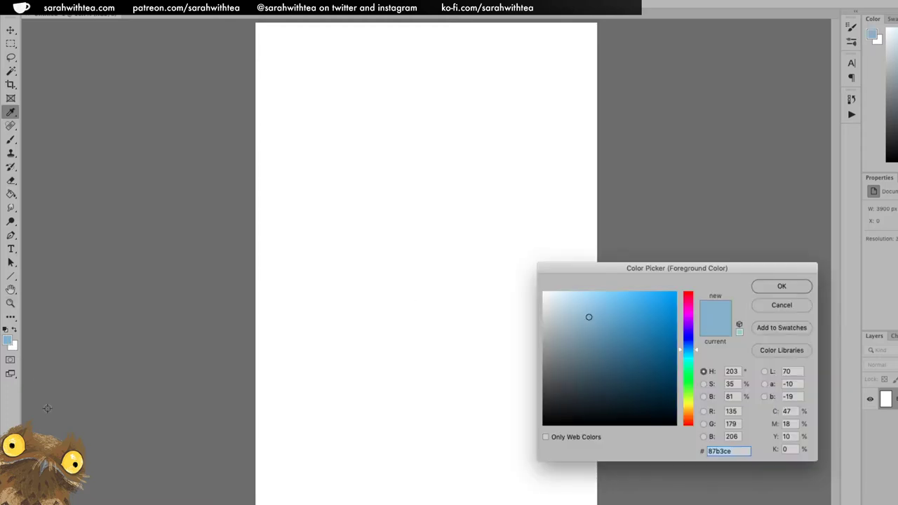
pyautogui.moveTo(688, 375); pyautogui.dragTo(688, 424)
pyautogui.moveTo(655, 365); pyautogui.dragTo(658, 354)
pyautogui.click(780, 287)
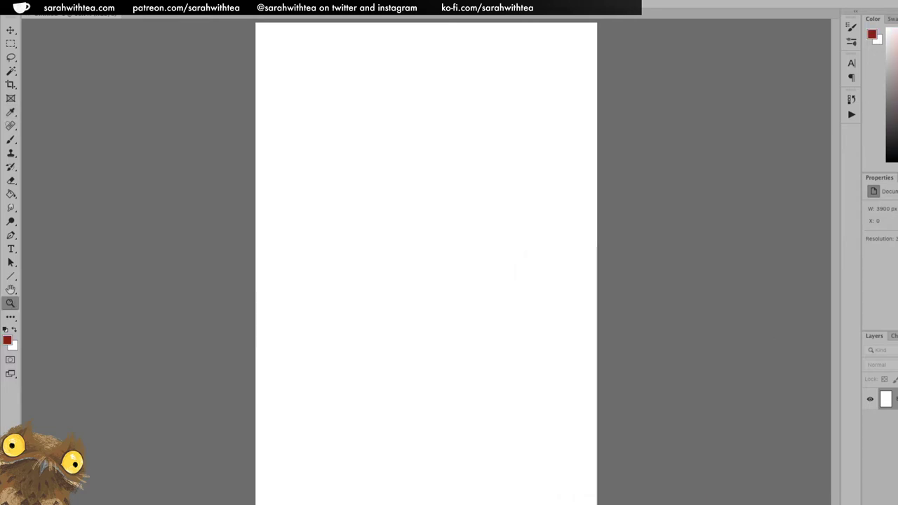
# Add a new empty layer and choose the KYLE Ultimate Pencil Soft 10px brush preset.
pyautogui.hotkey('ctrl', 'shift', 'alt', 'n')
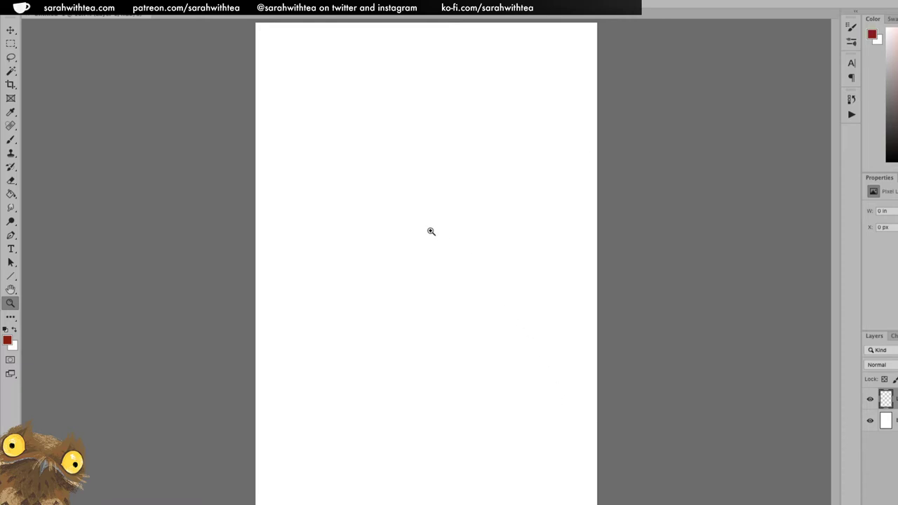
pyautogui.click(11, 140)
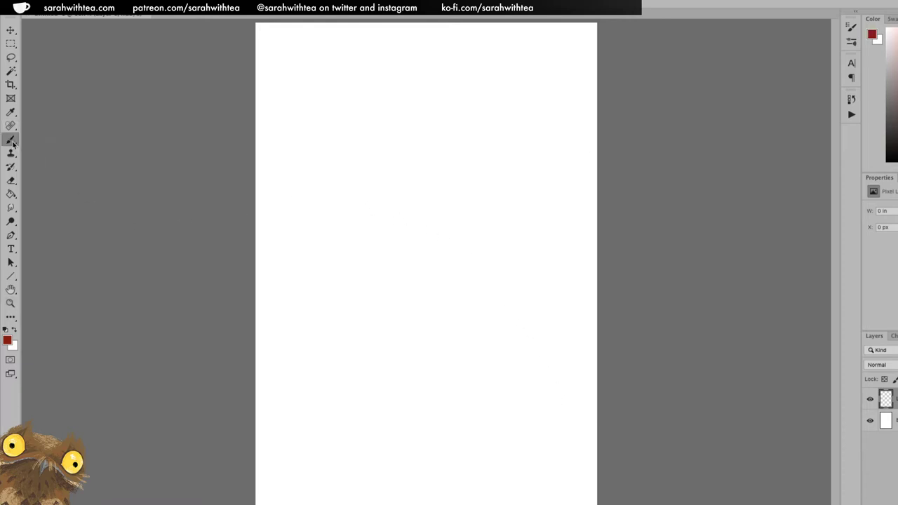
pyautogui.click(39, 8)
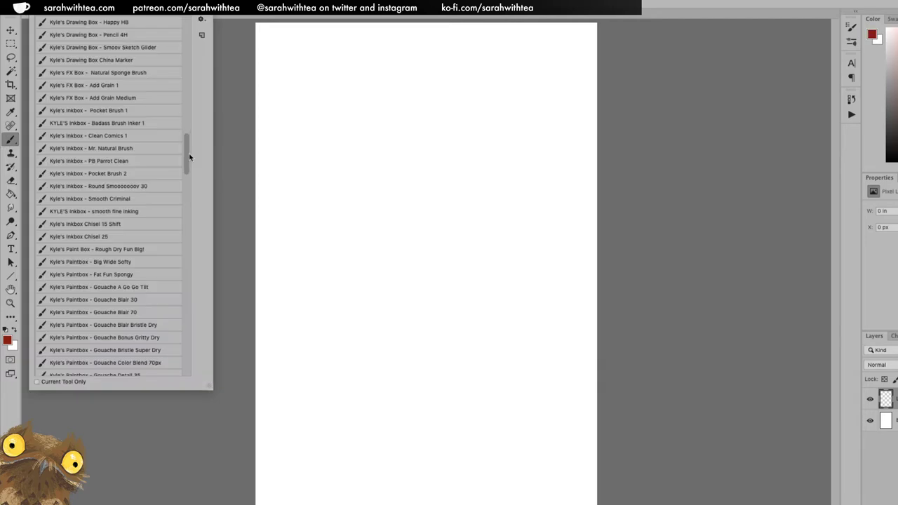
pyautogui.moveTo(191, 154); pyautogui.dragTo(190, 150)
pyautogui.scroll(5, 189, 148)
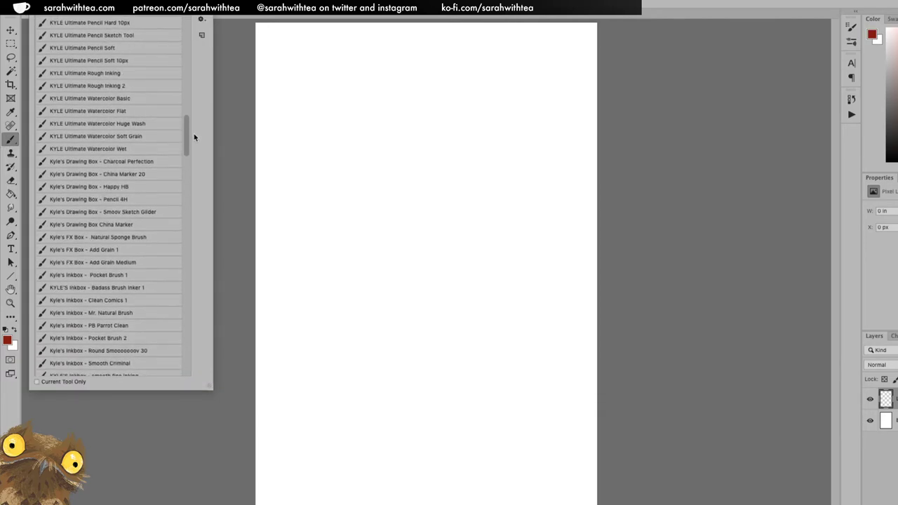
pyautogui.click(125, 79)
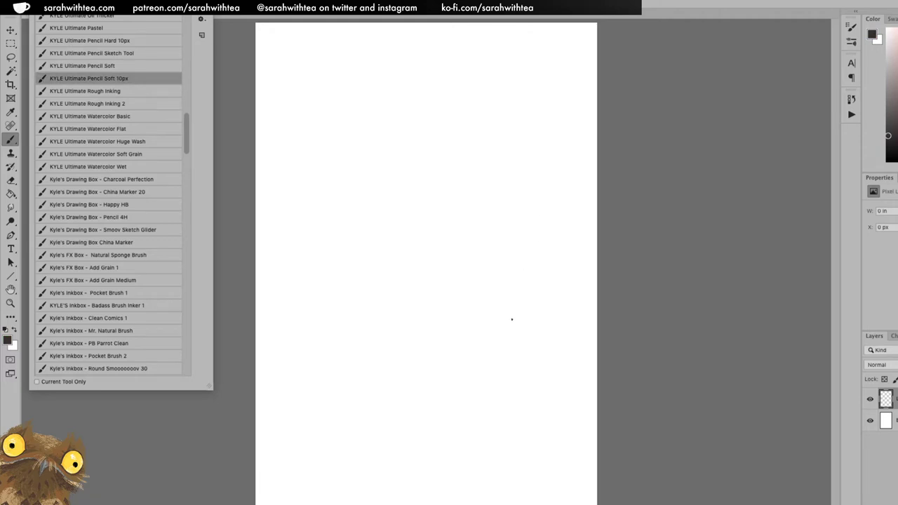
pyautogui.doubleClick(110, 77)
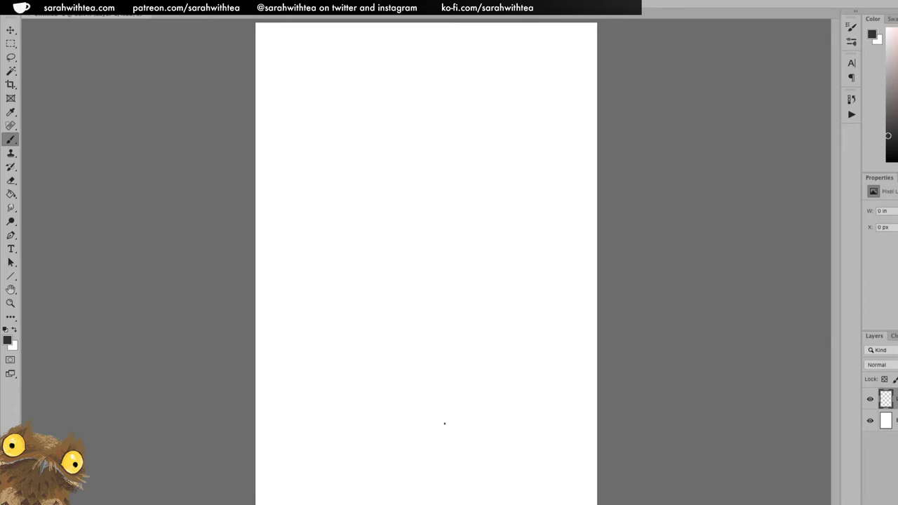
# Sketch a raised hand with curled fingers, palm and wrist in the upper part of the page.
pyautogui.press('z')
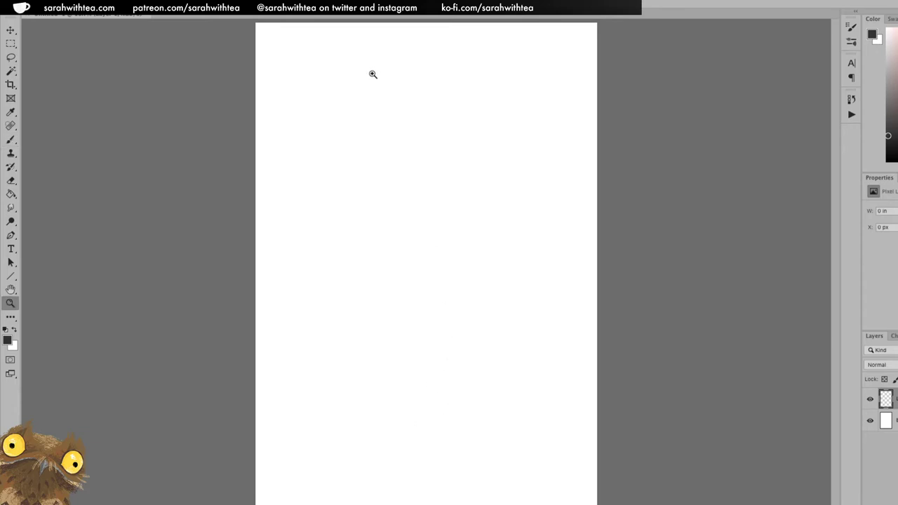
pyautogui.click(372, 74)
pyautogui.moveTo(407, 142); pyautogui.dragTo(465, 252)
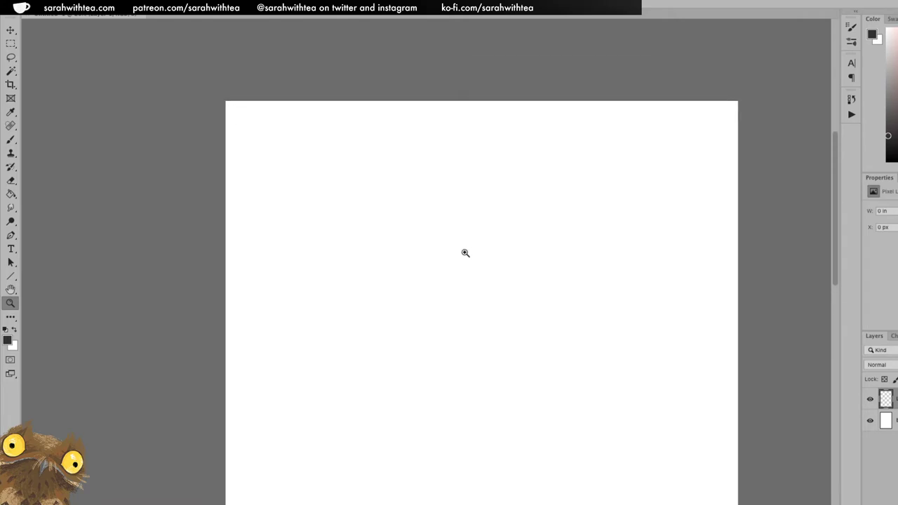
pyautogui.press('b')
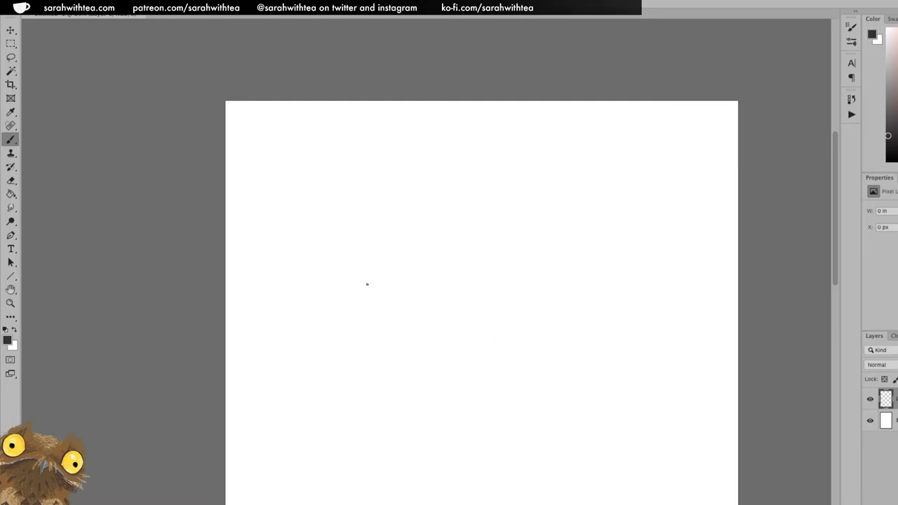
pyautogui.moveTo(359, 313); pyautogui.dragTo(361, 288)
pyautogui.moveTo(359, 312)
pyautogui.mouseDown()
pyautogui.moveTo(365, 291)
pyautogui.moveTo(362, 324)
pyautogui.moveTo(362, 295)
pyautogui.mouseUp()
pyautogui.moveTo(361, 303)
pyautogui.mouseDown()
pyautogui.moveTo(363, 265)
pyautogui.moveTo(376, 249)
pyautogui.moveTo(369, 285)
pyautogui.moveTo(396, 255)
pyautogui.moveTo(386, 288)
pyautogui.mouseUp()
pyautogui.moveTo(398, 253)
pyautogui.mouseDown()
pyautogui.moveTo(373, 269)
pyautogui.moveTo(372, 290)
pyautogui.moveTo(376, 254)
pyautogui.moveTo(363, 263)
pyautogui.moveTo(361, 294)
pyautogui.moveTo(372, 251)
pyautogui.mouseUp()
pyautogui.moveTo(374, 252)
pyautogui.mouseDown()
pyautogui.moveTo(375, 285)
pyautogui.moveTo(411, 258)
pyautogui.moveTo(402, 295)
pyautogui.mouseUp()
pyautogui.moveTo(410, 259)
pyautogui.mouseDown()
pyautogui.moveTo(402, 328)
pyautogui.moveTo(387, 342)
pyautogui.moveTo(364, 342)
pyautogui.moveTo(362, 289)
pyautogui.moveTo(361, 344)
pyautogui.mouseUp()
pyautogui.moveTo(364, 293)
pyautogui.mouseDown()
pyautogui.moveTo(364, 348)
pyautogui.moveTo(380, 365)
pyautogui.moveTo(389, 364)
pyautogui.moveTo(391, 342)
pyautogui.moveTo(395, 392)
pyautogui.mouseUp()
pyautogui.moveTo(415, 307); pyautogui.dragTo(398, 334)
pyautogui.moveTo(407, 324)
pyautogui.mouseDown()
pyautogui.moveTo(414, 306)
pyautogui.moveTo(406, 312)
pyautogui.mouseUp()
pyautogui.moveTo(411, 272)
pyautogui.mouseDown()
pyautogui.moveTo(407, 303)
pyautogui.moveTo(425, 257)
pyautogui.moveTo(414, 307)
pyautogui.mouseUp()
# Sketch the lower binocular barrel passing through the hand's grip and darken its outline.
pyautogui.moveTo(364, 251)
pyautogui.mouseDown()
pyautogui.moveTo(343, 239)
pyautogui.moveTo(328, 253)
pyautogui.mouseUp()
pyautogui.moveTo(318, 293); pyautogui.dragTo(330, 240)
pyautogui.moveTo(343, 236)
pyautogui.mouseDown()
pyautogui.moveTo(331, 290)
pyautogui.moveTo(350, 302)
pyautogui.mouseUp()
pyautogui.moveTo(418, 295)
pyautogui.mouseDown()
pyautogui.moveTo(420, 311)
pyautogui.moveTo(435, 309)
pyautogui.mouseUp()
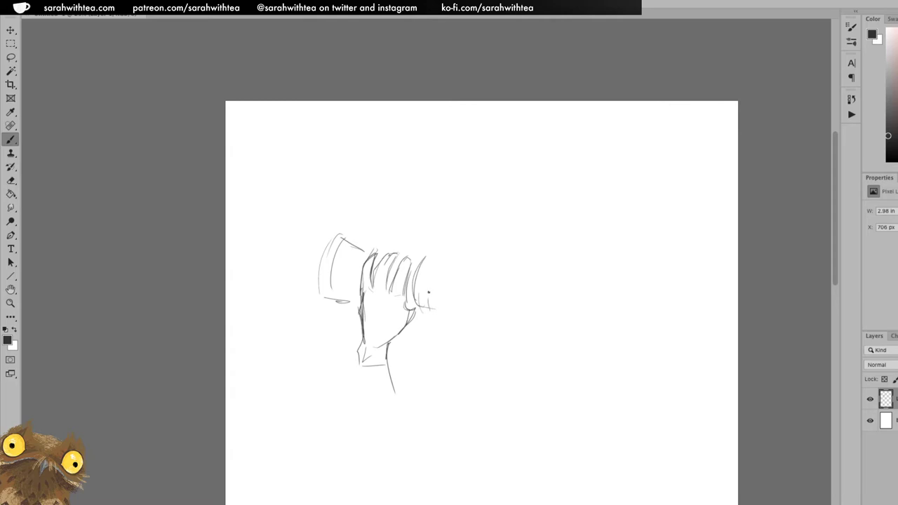
pyautogui.moveTo(438, 265)
pyautogui.mouseDown()
pyautogui.moveTo(428, 300)
pyautogui.moveTo(443, 251)
pyautogui.mouseUp()
pyautogui.moveTo(334, 237)
pyautogui.mouseDown()
pyautogui.moveTo(371, 252)
pyautogui.moveTo(321, 303)
pyautogui.moveTo(320, 294)
pyautogui.mouseUp()
pyautogui.moveTo(321, 301); pyautogui.dragTo(360, 304)
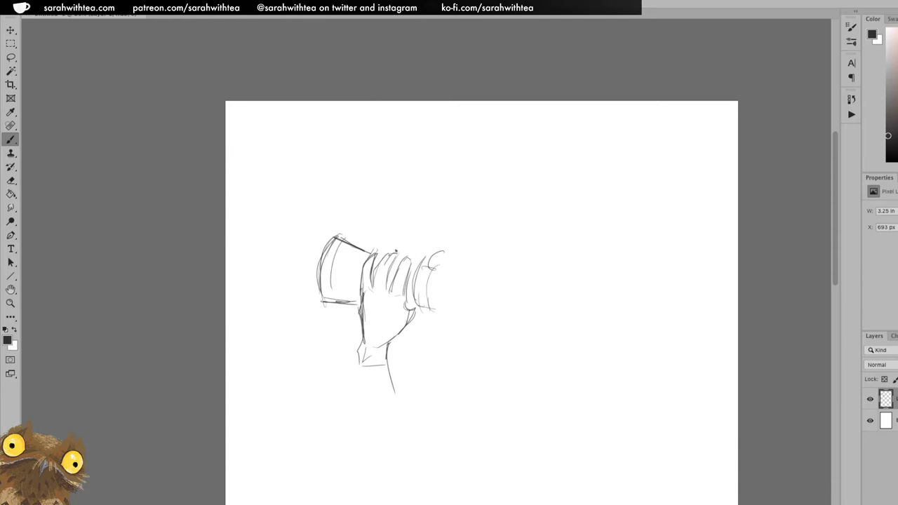
pyautogui.moveTo(337, 237)
pyautogui.mouseDown()
pyautogui.moveTo(361, 249)
pyautogui.moveTo(343, 239)
pyautogui.moveTo(314, 284)
pyautogui.moveTo(330, 301)
pyautogui.moveTo(325, 241)
pyautogui.moveTo(315, 303)
pyautogui.moveTo(354, 303)
pyautogui.mouseUp()
pyautogui.moveTo(355, 245)
pyautogui.mouseDown()
pyautogui.moveTo(417, 264)
pyautogui.moveTo(440, 243)
pyautogui.moveTo(409, 307)
pyautogui.moveTo(419, 310)
pyautogui.moveTo(439, 270)
pyautogui.moveTo(408, 308)
pyautogui.mouseUp()
pyautogui.moveTo(427, 256)
pyautogui.mouseDown()
pyautogui.moveTo(463, 226)
pyautogui.moveTo(441, 268)
pyautogui.mouseUp()
# Sketch the second, tilted binocular barrel above the hand with short hinge lines joining the two barrels.
pyautogui.moveTo(383, 251)
pyautogui.mouseDown()
pyautogui.moveTo(397, 229)
pyautogui.moveTo(406, 240)
pyautogui.mouseUp()
pyautogui.moveTo(385, 217)
pyautogui.mouseDown()
pyautogui.moveTo(391, 239)
pyautogui.moveTo(411, 237)
pyautogui.moveTo(357, 219)
pyautogui.mouseUp()
pyautogui.moveTo(365, 188)
pyautogui.mouseDown()
pyautogui.moveTo(355, 223)
pyautogui.moveTo(449, 221)
pyautogui.mouseUp()
pyautogui.moveTo(387, 200); pyautogui.dragTo(427, 217)
pyautogui.moveTo(366, 184); pyautogui.dragTo(348, 235)
pyautogui.moveTo(344, 233); pyautogui.dragTo(402, 253)
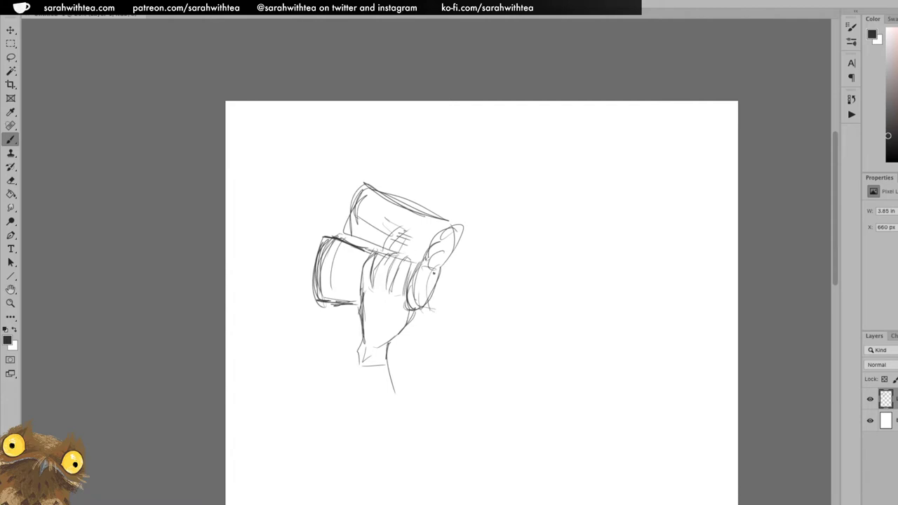
# Add round eyepieces to the ends of both tilted barrels and strengthen the barrel and palm outlines.
pyautogui.moveTo(435, 283)
pyautogui.mouseDown()
pyautogui.moveTo(428, 307)
pyautogui.moveTo(449, 303)
pyautogui.moveTo(452, 278)
pyautogui.moveTo(451, 309)
pyautogui.mouseUp()
pyautogui.moveTo(435, 258); pyautogui.dragTo(460, 251)
pyautogui.moveTo(443, 251)
pyautogui.mouseDown()
pyautogui.moveTo(461, 229)
pyautogui.moveTo(449, 239)
pyautogui.mouseUp()
pyautogui.moveTo(450, 235); pyautogui.dragTo(460, 230)
pyautogui.moveTo(446, 265); pyautogui.dragTo(470, 230)
pyautogui.moveTo(464, 242)
pyautogui.mouseDown()
pyautogui.moveTo(457, 257)
pyautogui.moveTo(361, 180)
pyautogui.moveTo(420, 208)
pyautogui.mouseUp()
pyautogui.moveTo(362, 181); pyautogui.dragTo(343, 232)
pyautogui.moveTo(401, 258)
pyautogui.mouseDown()
pyautogui.moveTo(413, 307)
pyautogui.moveTo(390, 337)
pyautogui.mouseUp()
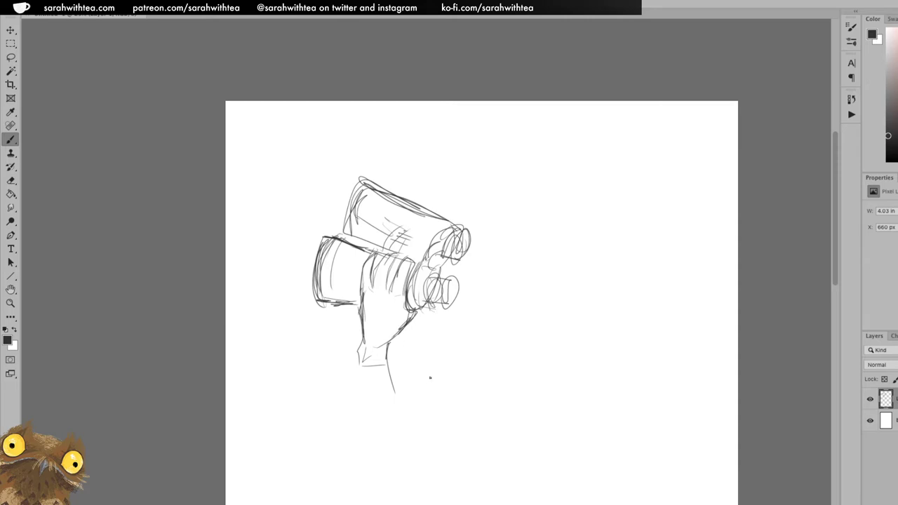
pyautogui.moveTo(415, 275); pyautogui.dragTo(420, 313)
pyautogui.moveTo(436, 266); pyautogui.dragTo(421, 311)
pyautogui.moveTo(454, 223); pyautogui.dragTo(445, 260)
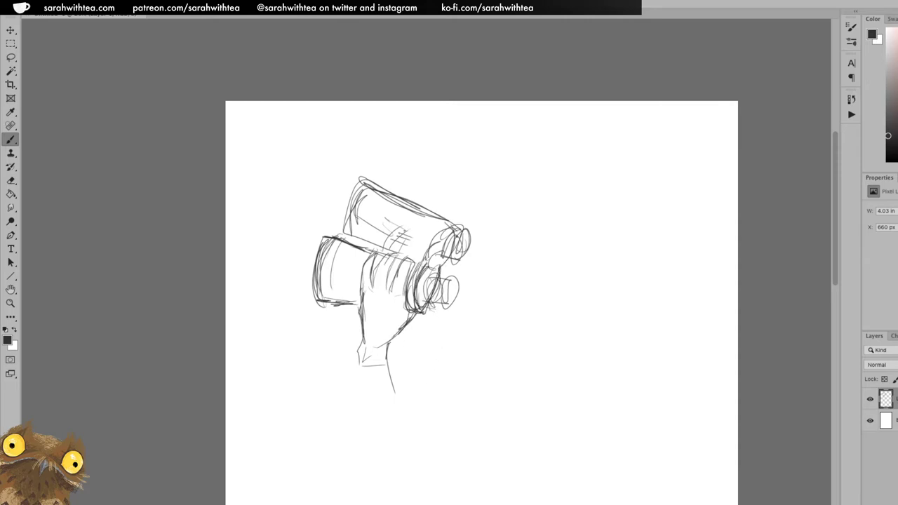
# Extend the wrist downward and draw a rough rectangular frame around the hand and binoculars.
pyautogui.moveTo(361, 345); pyautogui.dragTo(356, 391)
pyautogui.moveTo(334, 398); pyautogui.dragTo(449, 403)
pyautogui.moveTo(363, 394)
pyautogui.mouseDown()
pyautogui.moveTo(319, 397)
pyautogui.moveTo(317, 120)
pyautogui.mouseUp()
pyautogui.moveTo(324, 128)
pyautogui.mouseDown()
pyautogui.moveTo(446, 131)
pyautogui.moveTo(480, 283)
pyautogui.mouseUp()
pyautogui.moveTo(470, 395)
pyautogui.mouseDown()
pyautogui.moveTo(474, 136)
pyautogui.moveTo(306, 232)
pyautogui.moveTo(387, 394)
pyautogui.moveTo(470, 394)
pyautogui.moveTo(379, 265)
pyautogui.mouseUp()
# Scale the framed sketch down to a thumbnail and move it to the page's upper-left corner.
pyautogui.hotkey('ctrl', 't')
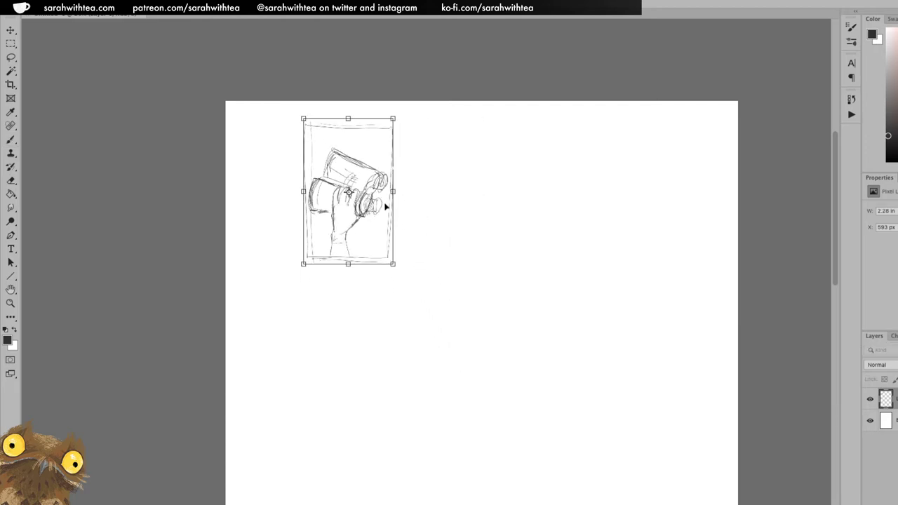
pyautogui.press('Return')
pyautogui.press('v')
pyautogui.moveTo(361, 209); pyautogui.dragTo(316, 213)
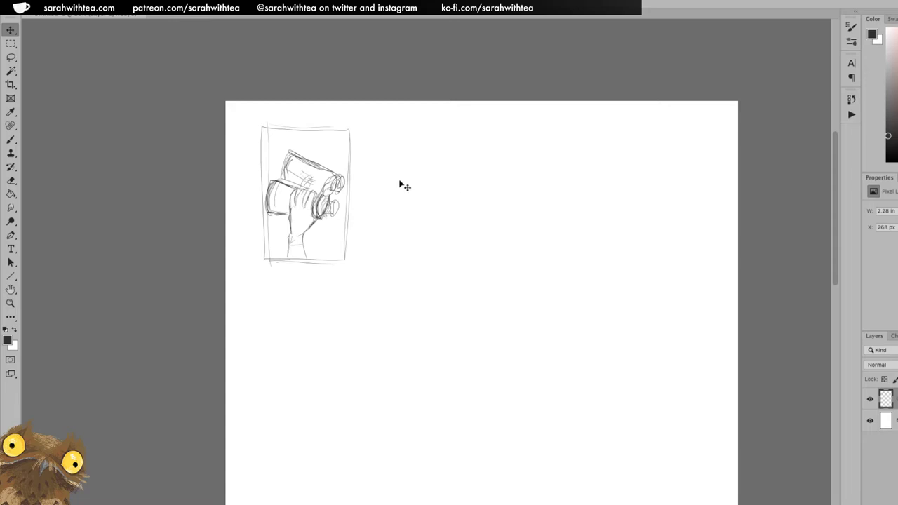
# Sketch a left hand with curled fingers near the centre of the page with the pencil brush.
pyautogui.press('b')
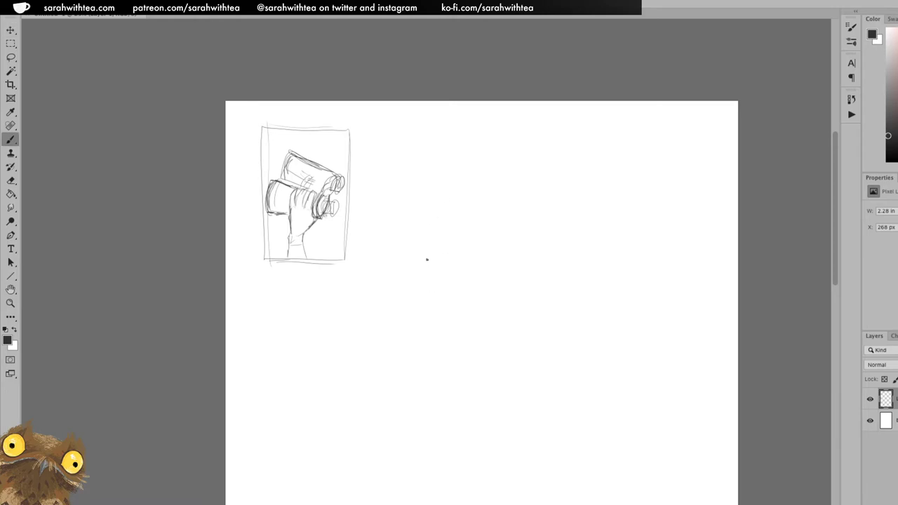
pyautogui.moveTo(408, 299)
pyautogui.mouseDown()
pyautogui.moveTo(425, 271)
pyautogui.moveTo(449, 276)
pyautogui.mouseUp()
pyautogui.moveTo(412, 302)
pyautogui.mouseDown()
pyautogui.moveTo(414, 334)
pyautogui.moveTo(457, 314)
pyautogui.moveTo(431, 324)
pyautogui.moveTo(456, 310)
pyautogui.moveTo(425, 306)
pyautogui.moveTo(457, 284)
pyautogui.moveTo(430, 269)
pyautogui.moveTo(409, 300)
pyautogui.moveTo(408, 289)
pyautogui.moveTo(434, 296)
pyautogui.moveTo(458, 291)
pyautogui.mouseUp()
pyautogui.moveTo(458, 293)
pyautogui.mouseDown()
pyautogui.moveTo(428, 279)
pyautogui.moveTo(416, 293)
pyautogui.mouseUp()
pyautogui.moveTo(418, 286)
pyautogui.mouseDown()
pyautogui.moveTo(425, 294)
pyautogui.moveTo(457, 283)
pyautogui.moveTo(430, 274)
pyautogui.moveTo(414, 288)
pyautogui.moveTo(414, 340)
pyautogui.moveTo(409, 290)
pyautogui.moveTo(425, 271)
pyautogui.moveTo(410, 286)
pyautogui.moveTo(408, 308)
pyautogui.moveTo(412, 289)
pyautogui.moveTo(408, 300)
pyautogui.mouseUp()
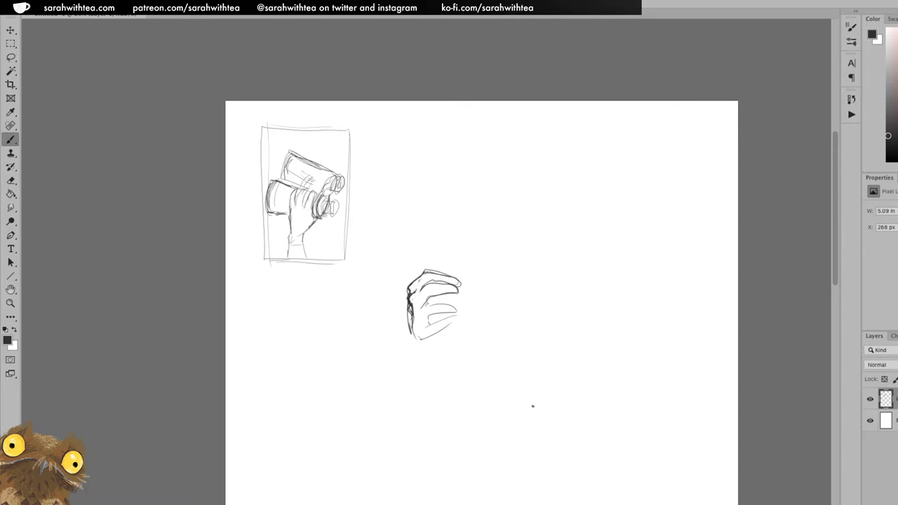
pyautogui.moveTo(422, 307)
pyautogui.mouseDown()
pyautogui.moveTo(438, 301)
pyautogui.moveTo(431, 313)
pyautogui.moveTo(442, 301)
pyautogui.moveTo(459, 312)
pyautogui.moveTo(423, 322)
pyautogui.moveTo(452, 315)
pyautogui.moveTo(416, 343)
pyautogui.moveTo(411, 306)
pyautogui.mouseUp()
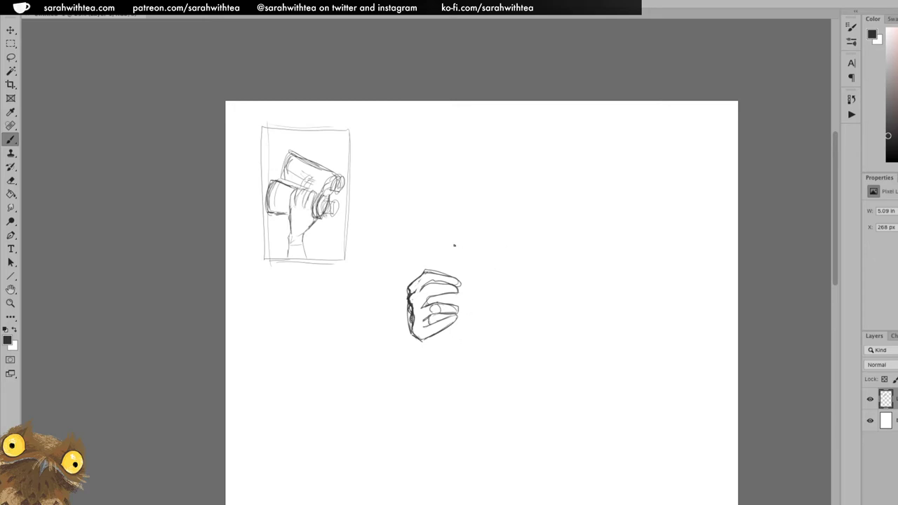
# Sketch the upright binocular barrel held by the left hand, including its upper rim and wide lower end.
pyautogui.moveTo(458, 277); pyautogui.dragTo(455, 268)
pyautogui.moveTo(435, 263)
pyautogui.mouseDown()
pyautogui.moveTo(477, 253)
pyautogui.moveTo(461, 279)
pyautogui.mouseUp()
pyautogui.moveTo(423, 339)
pyautogui.mouseDown()
pyautogui.moveTo(424, 375)
pyautogui.moveTo(445, 372)
pyautogui.mouseUp()
pyautogui.moveTo(465, 328)
pyautogui.mouseDown()
pyautogui.moveTo(470, 370)
pyautogui.moveTo(460, 373)
pyautogui.moveTo(470, 371)
pyautogui.mouseUp()
pyautogui.moveTo(427, 346); pyautogui.dragTo(465, 346)
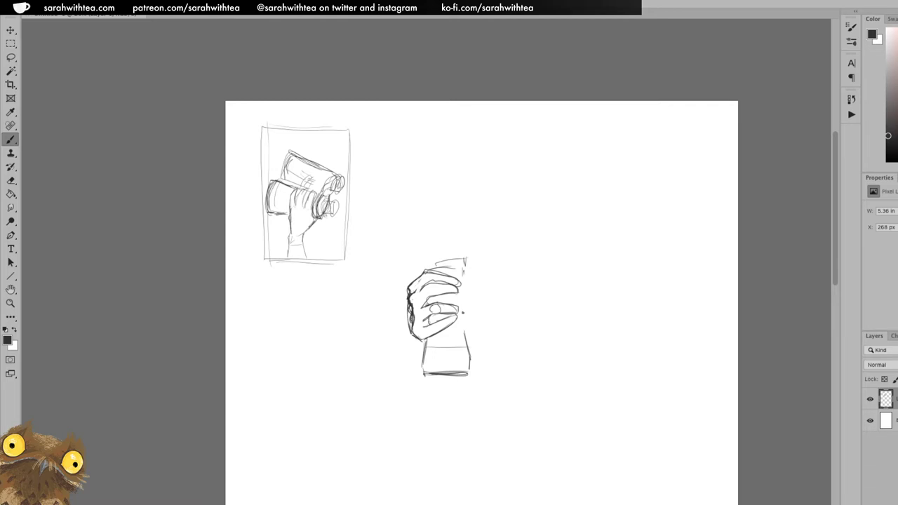
# Sketch the central hinge beside the left barrel and the stepped upper rim of the right barrel.
pyautogui.moveTo(462, 308); pyautogui.dragTo(476, 309)
pyautogui.moveTo(430, 275)
pyautogui.mouseDown()
pyautogui.moveTo(470, 257)
pyautogui.moveTo(469, 302)
pyautogui.mouseUp()
pyautogui.moveTo(467, 254)
pyautogui.mouseDown()
pyautogui.moveTo(462, 310)
pyautogui.moveTo(478, 305)
pyautogui.mouseUp()
pyautogui.moveTo(477, 254); pyautogui.dragTo(476, 302)
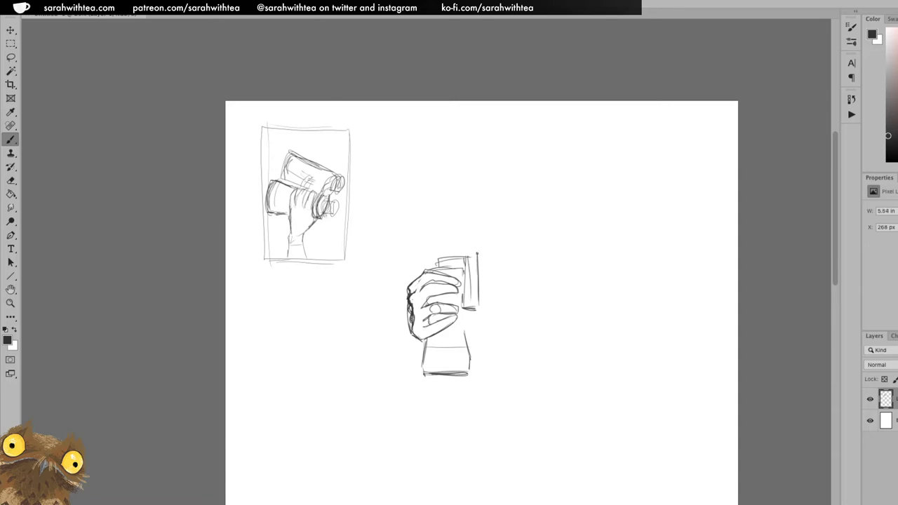
pyautogui.moveTo(465, 254)
pyautogui.mouseDown()
pyautogui.moveTo(506, 254)
pyautogui.moveTo(505, 265)
pyautogui.mouseUp()
pyautogui.moveTo(479, 266)
pyautogui.mouseDown()
pyautogui.moveTo(505, 266)
pyautogui.moveTo(509, 275)
pyautogui.mouseUp()
# Draw the lower section of the central hinge with its band and tapered tip.
pyautogui.moveTo(477, 312)
pyautogui.mouseDown()
pyautogui.moveTo(472, 324)
pyautogui.moveTo(467, 316)
pyautogui.moveTo(479, 316)
pyautogui.mouseUp()
pyautogui.moveTo(463, 304); pyautogui.dragTo(464, 324)
pyautogui.moveTo(465, 315)
pyautogui.mouseDown()
pyautogui.moveTo(465, 332)
pyautogui.moveTo(495, 315)
pyautogui.moveTo(481, 316)
pyautogui.moveTo(482, 265)
pyautogui.moveTo(481, 305)
pyautogui.mouseUp()
pyautogui.moveTo(475, 268)
pyautogui.mouseDown()
pyautogui.moveTo(485, 265)
pyautogui.moveTo(485, 312)
pyautogui.moveTo(467, 310)
pyautogui.moveTo(484, 310)
pyautogui.mouseUp()
pyautogui.moveTo(468, 294); pyautogui.dragTo(469, 312)
pyautogui.moveTo(480, 308)
pyautogui.mouseDown()
pyautogui.moveTo(480, 321)
pyautogui.moveTo(469, 319)
pyautogui.mouseUp()
# Sketch the right hand's fingers and outer edge wrapping around the right barrel.
pyautogui.moveTo(470, 310)
pyautogui.mouseDown()
pyautogui.moveTo(489, 300)
pyautogui.moveTo(503, 307)
pyautogui.moveTo(492, 320)
pyautogui.moveTo(518, 293)
pyautogui.moveTo(503, 299)
pyautogui.moveTo(521, 306)
pyautogui.moveTo(528, 323)
pyautogui.moveTo(530, 298)
pyautogui.moveTo(503, 277)
pyautogui.moveTo(507, 267)
pyautogui.moveTo(497, 284)
pyautogui.moveTo(525, 284)
pyautogui.moveTo(517, 304)
pyautogui.mouseUp()
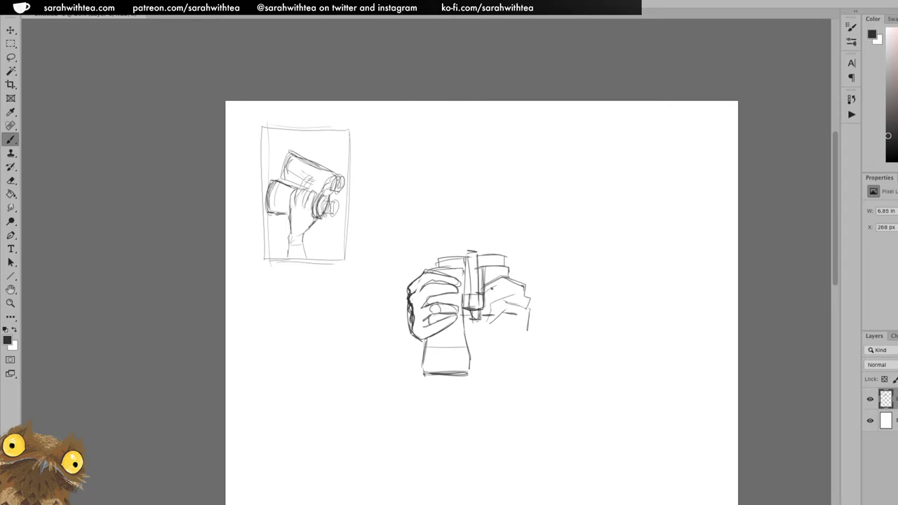
pyautogui.moveTo(517, 287)
pyautogui.mouseDown()
pyautogui.moveTo(486, 293)
pyautogui.moveTo(486, 301)
pyautogui.moveTo(483, 294)
pyautogui.mouseUp()
pyautogui.moveTo(507, 298)
pyautogui.mouseDown()
pyautogui.moveTo(480, 321)
pyautogui.moveTo(513, 311)
pyautogui.moveTo(508, 321)
pyautogui.moveTo(481, 328)
pyautogui.moveTo(513, 330)
pyautogui.moveTo(520, 343)
pyautogui.mouseUp()
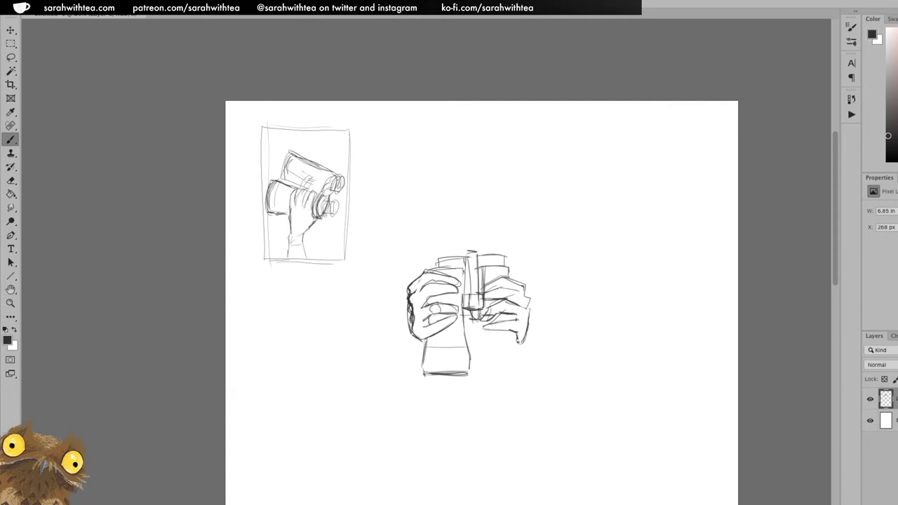
# Draw the right barrel's flared lower end below the hand, with a line across it.
pyautogui.moveTo(516, 328)
pyautogui.mouseDown()
pyautogui.moveTo(520, 369)
pyautogui.moveTo(479, 371)
pyautogui.mouseUp()
pyautogui.moveTo(485, 326); pyautogui.dragTo(478, 353)
pyautogui.moveTo(484, 320); pyautogui.dragTo(477, 352)
pyautogui.moveTo(480, 350); pyautogui.dragTo(480, 375)
pyautogui.moveTo(479, 352)
pyautogui.mouseDown()
pyautogui.moveTo(513, 352)
pyautogui.moveTo(517, 374)
pyautogui.moveTo(487, 375)
pyautogui.moveTo(521, 373)
pyautogui.moveTo(523, 359)
pyautogui.mouseUp()
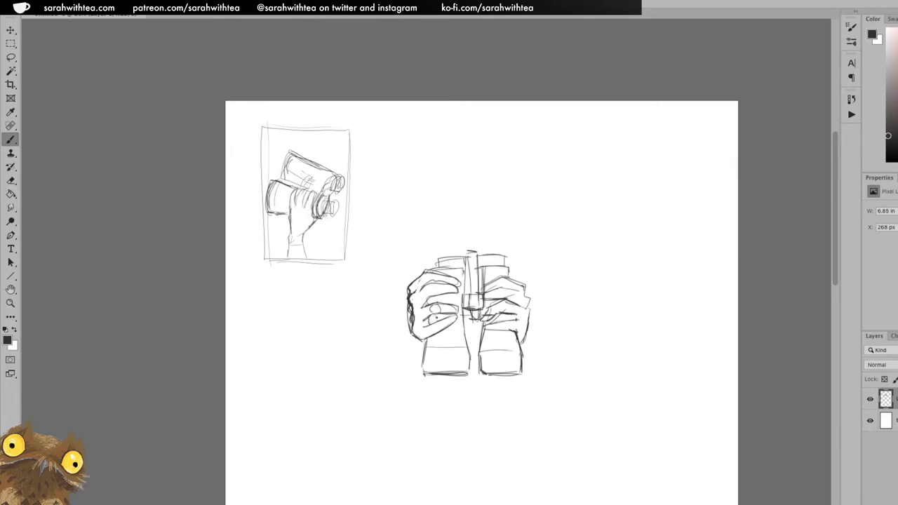
# Draw a rectangular eyepiece on top of each upright barrel.
pyautogui.moveTo(408, 313); pyautogui.dragTo(401, 325)
pyautogui.moveTo(443, 259)
pyautogui.mouseDown()
pyautogui.moveTo(443, 237)
pyautogui.moveTo(460, 234)
pyautogui.moveTo(463, 256)
pyautogui.mouseUp()
pyautogui.moveTo(446, 234)
pyautogui.mouseDown()
pyautogui.moveTo(465, 235)
pyautogui.moveTo(443, 258)
pyautogui.moveTo(499, 232)
pyautogui.moveTo(500, 248)
pyautogui.mouseUp()
pyautogui.moveTo(493, 234)
pyautogui.mouseDown()
pyautogui.moveTo(481, 233)
pyautogui.moveTo(480, 255)
pyautogui.moveTo(499, 233)
pyautogui.mouseUp()
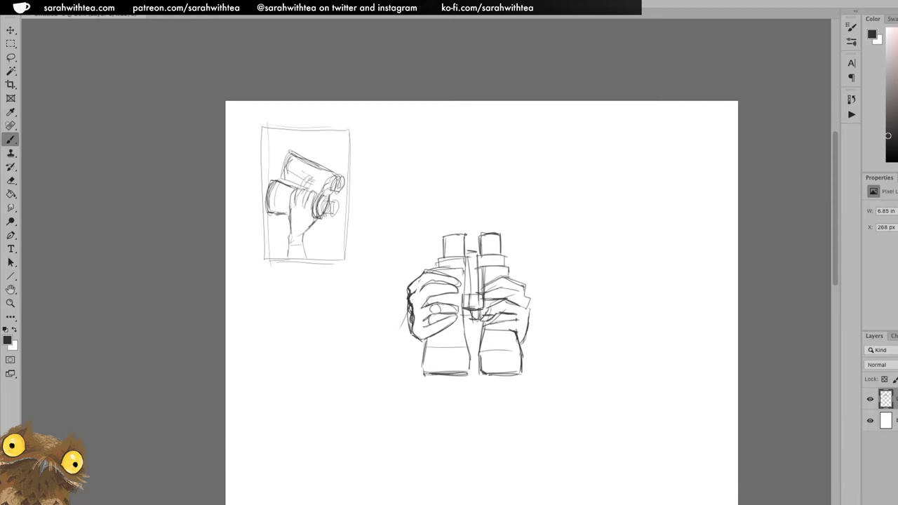
# Darken the two eyepiece outlines and add curved inner rims near their tops.
pyautogui.moveTo(444, 238)
pyautogui.mouseDown()
pyautogui.moveTo(444, 259)
pyautogui.moveTo(467, 235)
pyautogui.mouseUp()
pyautogui.moveTo(465, 235); pyautogui.dragTo(469, 268)
pyautogui.moveTo(467, 264)
pyautogui.mouseDown()
pyautogui.moveTo(480, 261)
pyautogui.moveTo(469, 269)
pyautogui.mouseUp()
pyautogui.moveTo(482, 240); pyautogui.dragTo(499, 236)
pyautogui.moveTo(482, 236); pyautogui.dragTo(484, 254)
pyautogui.moveTo(484, 239)
pyautogui.mouseDown()
pyautogui.moveTo(501, 234)
pyautogui.moveTo(501, 253)
pyautogui.mouseUp()
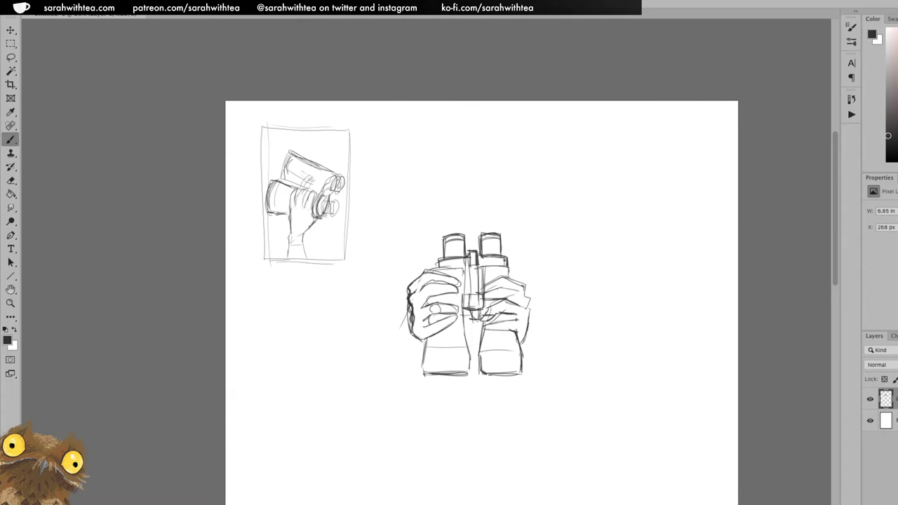
# Darken the barrel collar and right-hand outlines, and add knuckle and fingernail details to the left hand.
pyautogui.moveTo(439, 259)
pyautogui.mouseDown()
pyautogui.moveTo(435, 268)
pyautogui.moveTo(466, 269)
pyautogui.moveTo(459, 279)
pyautogui.moveTo(465, 267)
pyautogui.moveTo(507, 266)
pyautogui.moveTo(511, 283)
pyautogui.mouseUp()
pyautogui.moveTo(525, 286)
pyautogui.mouseDown()
pyautogui.moveTo(529, 307)
pyautogui.moveTo(486, 292)
pyautogui.moveTo(501, 286)
pyautogui.moveTo(491, 282)
pyautogui.moveTo(528, 322)
pyautogui.moveTo(531, 315)
pyautogui.moveTo(486, 329)
pyautogui.moveTo(521, 318)
pyautogui.moveTo(510, 322)
pyautogui.moveTo(491, 305)
pyautogui.moveTo(505, 300)
pyautogui.mouseUp()
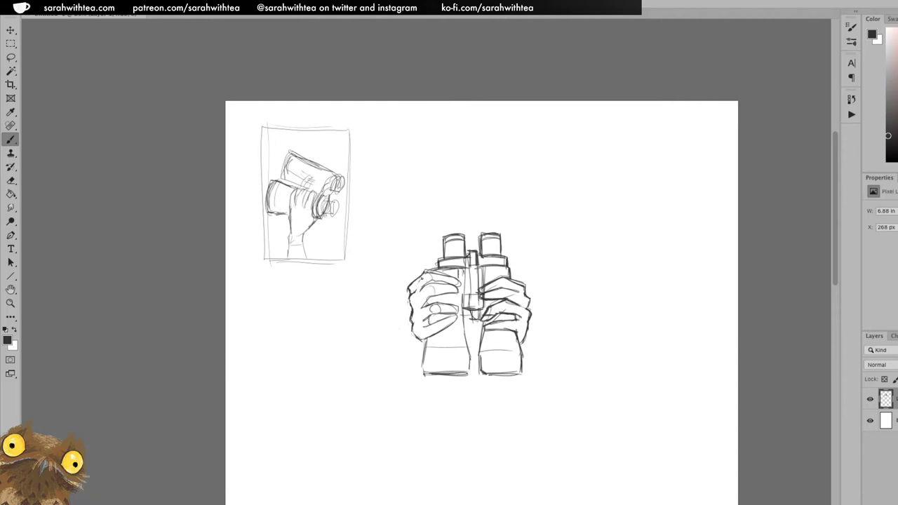
pyautogui.moveTo(421, 282)
pyautogui.mouseDown()
pyautogui.moveTo(430, 284)
pyautogui.moveTo(432, 272)
pyautogui.mouseUp()
pyautogui.moveTo(432, 281)
pyautogui.mouseDown()
pyautogui.moveTo(425, 293)
pyautogui.moveTo(456, 287)
pyautogui.moveTo(454, 313)
pyautogui.moveTo(430, 306)
pyautogui.mouseUp()
pyautogui.moveTo(444, 322); pyautogui.dragTo(455, 318)
# Add a horizontal band line near the lower end of each barrel and undo the last stroke.
pyautogui.moveTo(422, 366); pyautogui.dragTo(460, 365)
pyautogui.moveTo(481, 364)
pyautogui.mouseDown()
pyautogui.moveTo(530, 364)
pyautogui.moveTo(498, 365)
pyautogui.moveTo(513, 364)
pyautogui.mouseUp()
pyautogui.press('super+z')
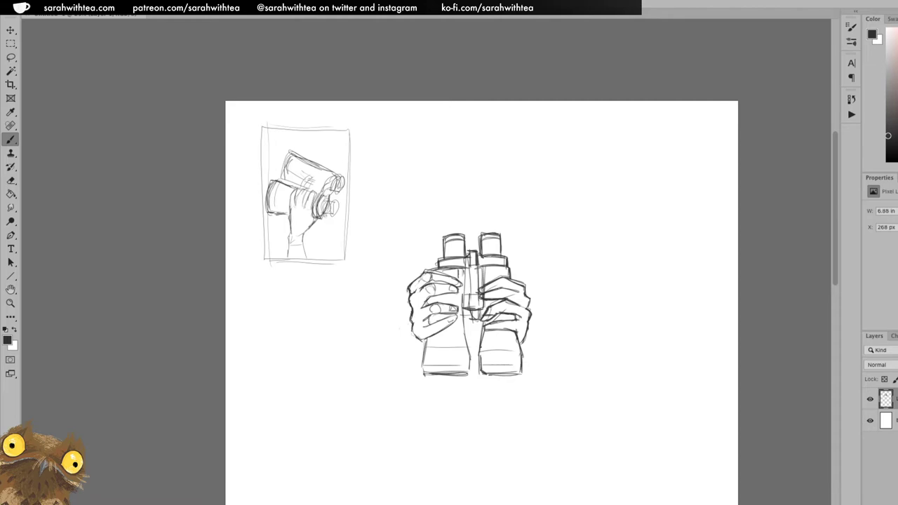
# Erase the rough edges at the right barrel's lower end and redraw its side outlines.
pyautogui.press('e')
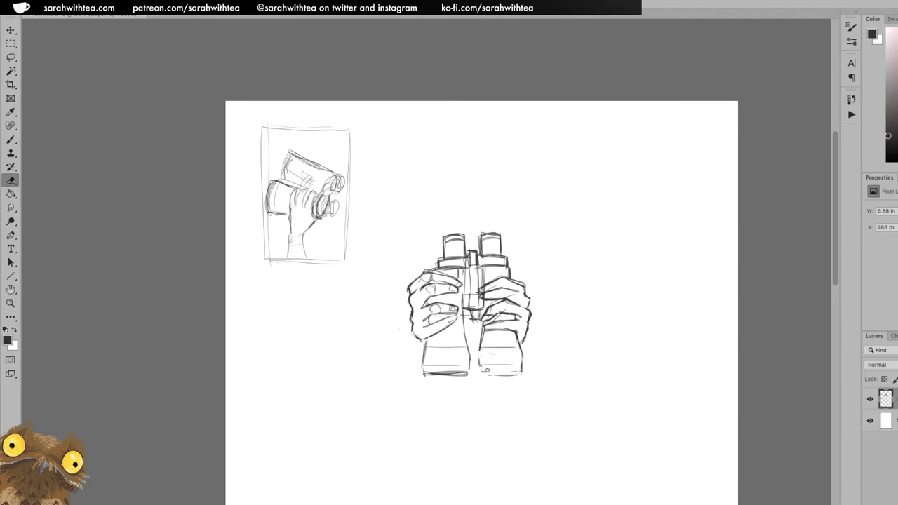
pyautogui.press('b')
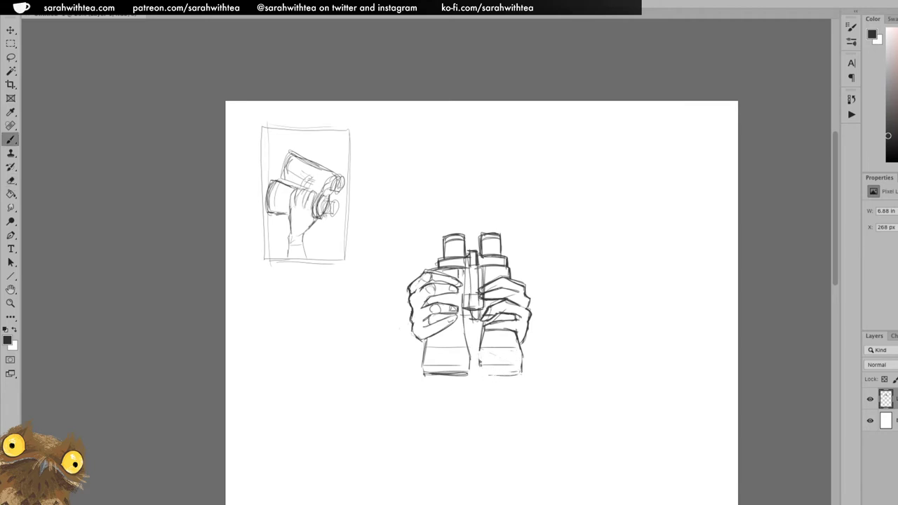
pyautogui.moveTo(478, 351)
pyautogui.mouseDown()
pyautogui.moveTo(482, 372)
pyautogui.moveTo(523, 374)
pyautogui.mouseUp()
pyautogui.moveTo(477, 344); pyautogui.dragTo(481, 376)
# Lasso the framed thumbnail sketch, delete it and clear the selection.
pyautogui.press('l')
pyautogui.moveTo(358, 211)
pyautogui.mouseDown()
pyautogui.moveTo(355, 272)
pyautogui.moveTo(240, 247)
pyautogui.moveTo(286, 100)
pyautogui.moveTo(358, 265)
pyautogui.mouseUp()
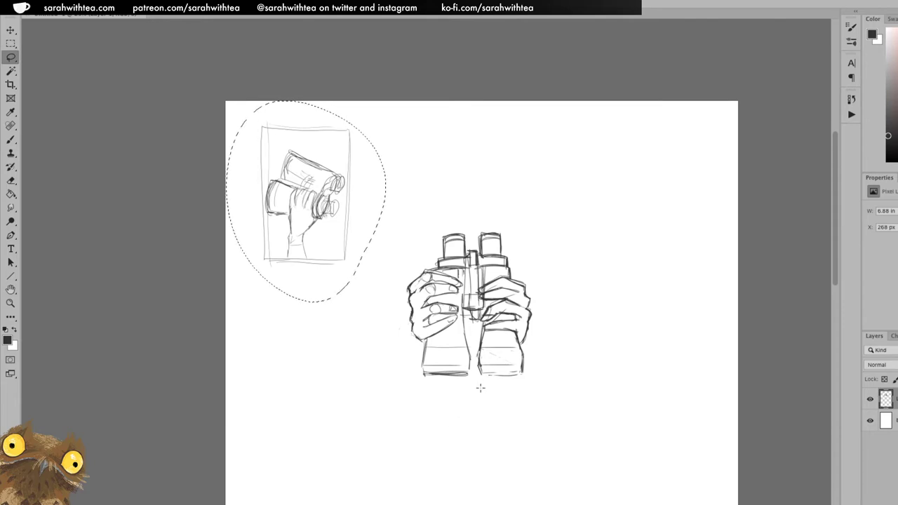
pyautogui.press('Delete')
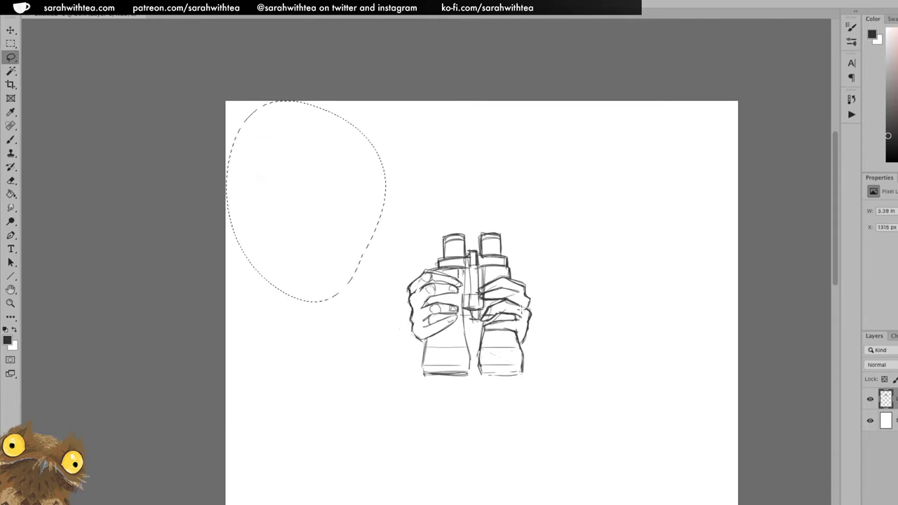
pyautogui.hotkey('ctrl', 'd')
# Draw the focus wheel and darker hinge details between the two binocular barrels.
pyautogui.moveTo(471, 269); pyautogui.dragTo(471, 287)
pyautogui.press('b')
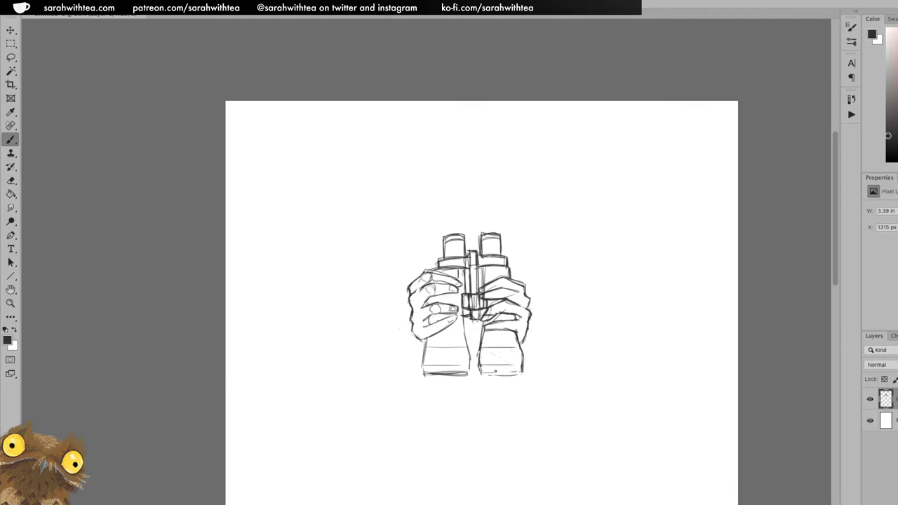
pyautogui.moveTo(482, 268)
pyautogui.mouseDown()
pyautogui.moveTo(484, 289)
pyautogui.moveTo(488, 279)
pyautogui.mouseUp()
# Lasso the right hand with the right barrel's outer edge, shift it slightly outward and clear the selection.
pyautogui.press('l')
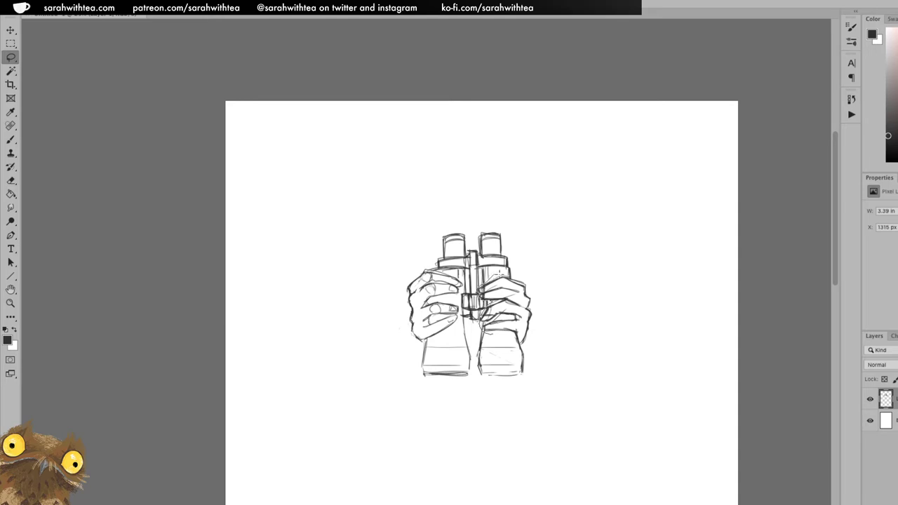
pyautogui.moveTo(510, 275)
pyautogui.mouseDown()
pyautogui.moveTo(557, 301)
pyautogui.moveTo(557, 358)
pyautogui.moveTo(527, 345)
pyautogui.moveTo(530, 362)
pyautogui.moveTo(516, 379)
pyautogui.moveTo(506, 335)
pyautogui.mouseUp()
pyautogui.press('v')
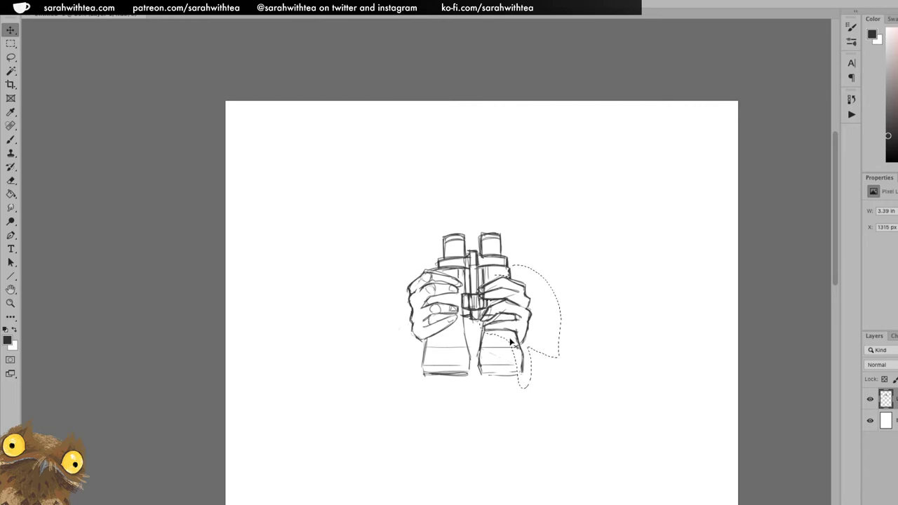
pyautogui.moveTo(522, 337); pyautogui.dragTo(523, 341)
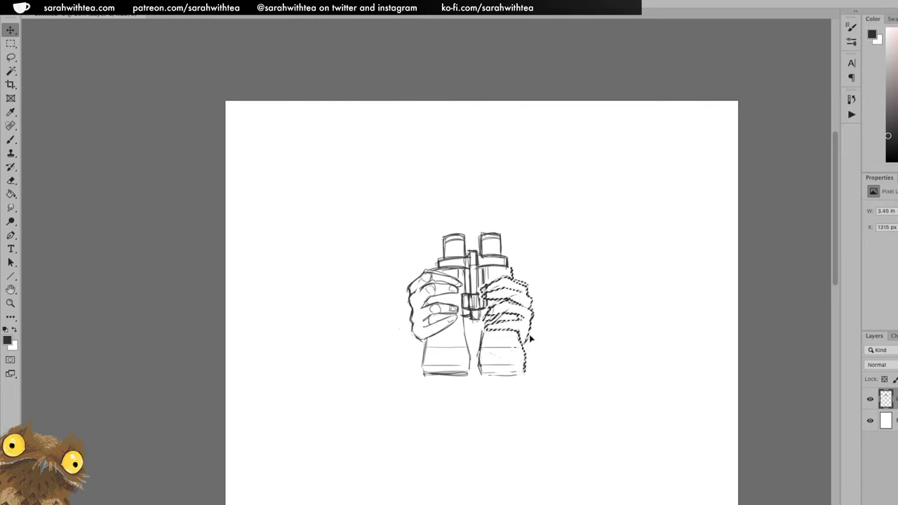
pyautogui.hotkey('ctrl', 'd')
# Reconnect the right barrel's outlines with the shifted hand and erase stray marks along the barrel's inner edge.
pyautogui.press('b')
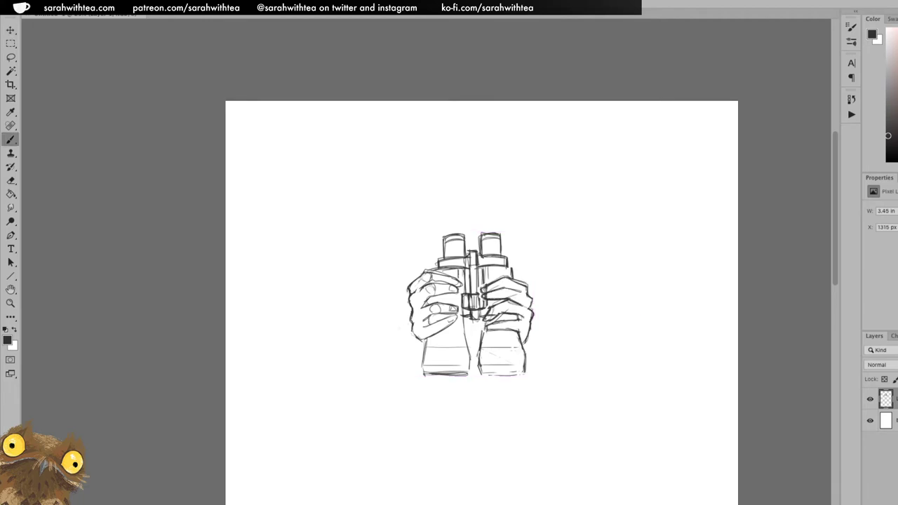
pyautogui.moveTo(487, 326); pyautogui.dragTo(481, 341)
pyautogui.moveTo(489, 305); pyautogui.dragTo(484, 315)
pyautogui.moveTo(513, 267); pyautogui.dragTo(513, 279)
pyautogui.moveTo(524, 346); pyautogui.dragTo(524, 372)
pyautogui.press('e')
pyautogui.moveTo(481, 352); pyautogui.dragTo(482, 329)
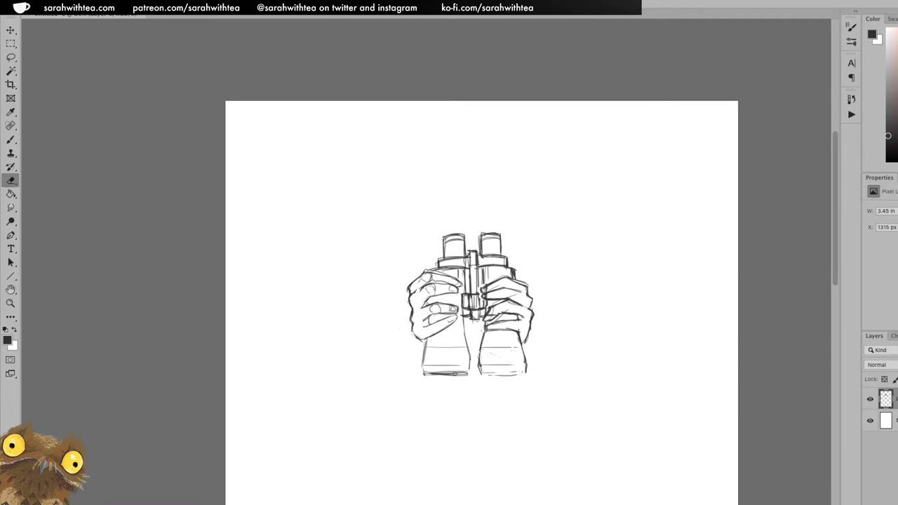
# Redraw the lower rims of both barrels with clean band lines and corners, and touch up the right barrel's upper edge.
pyautogui.moveTo(425, 376); pyautogui.dragTo(525, 374)
pyautogui.press('b')
pyautogui.press('super+z')
pyautogui.moveTo(425, 373)
pyautogui.mouseDown()
pyautogui.moveTo(526, 373)
pyautogui.moveTo(527, 366)
pyautogui.mouseUp()
pyautogui.moveTo(486, 329); pyautogui.dragTo(483, 348)
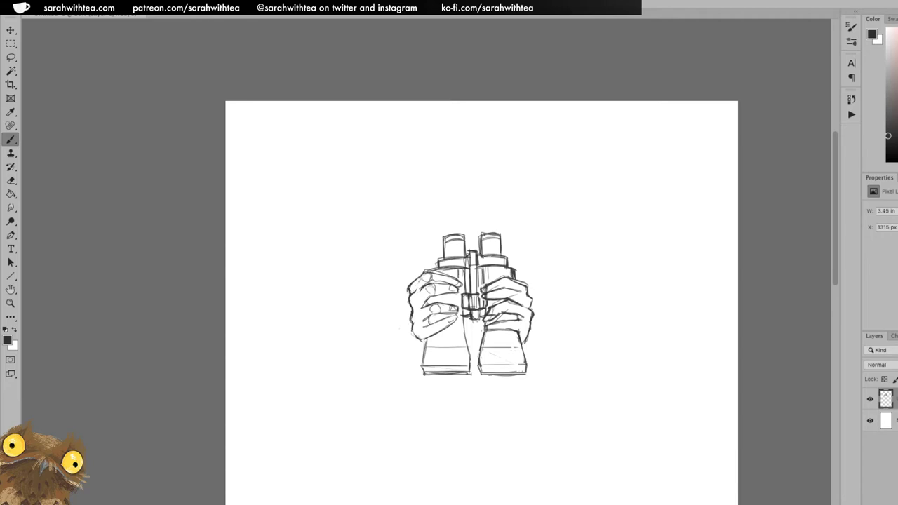
# Erase and redraw the right hand's lower finger lines, and add round knuckle marks to that hand.
pyautogui.press('e')
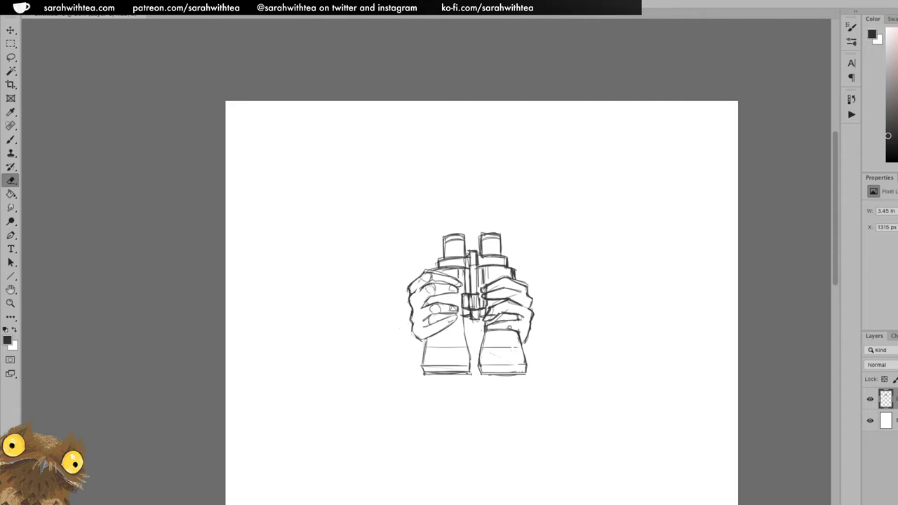
pyautogui.moveTo(483, 319); pyautogui.dragTo(483, 336)
pyautogui.press('b')
pyautogui.moveTo(509, 312); pyautogui.dragTo(521, 317)
pyautogui.press('e')
pyautogui.press('b')
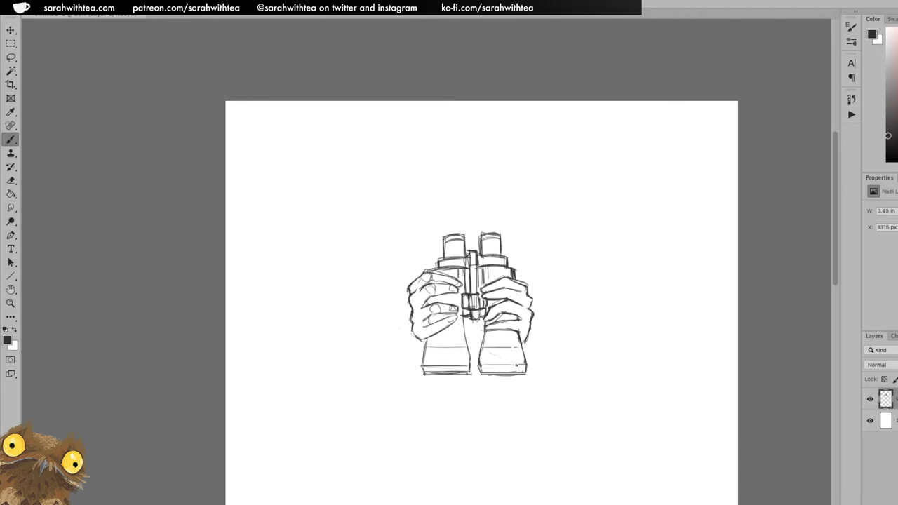
pyautogui.moveTo(521, 365); pyautogui.dragTo(515, 365)
pyautogui.moveTo(503, 285); pyautogui.dragTo(508, 309)
# Enlarge the binoculars sketch to about 7.39 in wide and position it near the middle of the page.
pyautogui.press('z')
pyautogui.keyDown('alt'); pyautogui.click(545, 301); pyautogui.keyUp('alt')
pyautogui.moveTo(539, 327)
pyautogui.mouseDown()
pyautogui.moveTo(512, 361)
pyautogui.moveTo(410, 299)
pyautogui.mouseUp()
pyautogui.hotkey('ctrl', 't')
pyautogui.moveTo(356, 244); pyautogui.dragTo(413, 299)
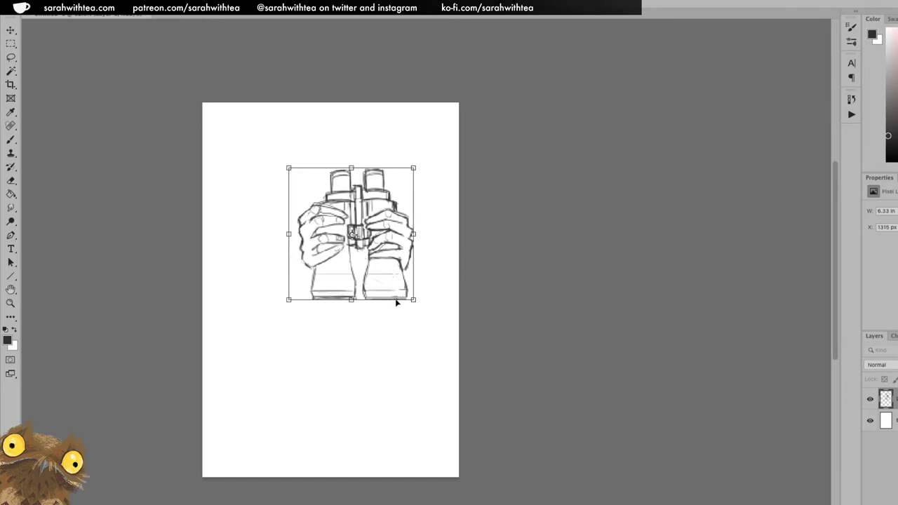
pyautogui.moveTo(363, 308); pyautogui.dragTo(371, 315)
pyautogui.moveTo(393, 223); pyautogui.dragTo(416, 199)
pyautogui.moveTo(383, 296); pyautogui.dragTo(368, 310)
pyautogui.press('Return')
# Scale the binoculars sketch up to about 8.63 in wide and nudge it slightly upward.
pyautogui.press('z')
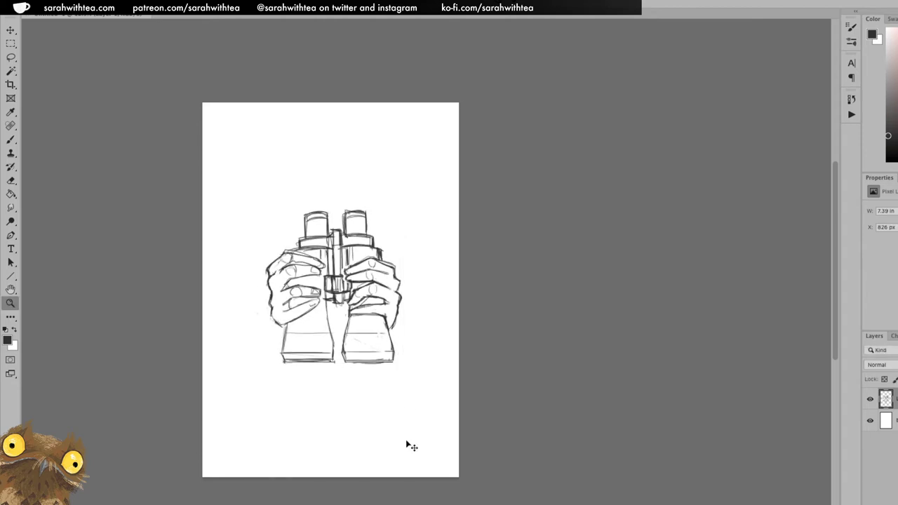
pyautogui.hotkey('ctrl', 't')
pyautogui.moveTo(256, 364); pyautogui.dragTo(238, 383)
pyautogui.moveTo(400, 382); pyautogui.dragTo(412, 390)
pyautogui.press('Return')
pyautogui.press('v')
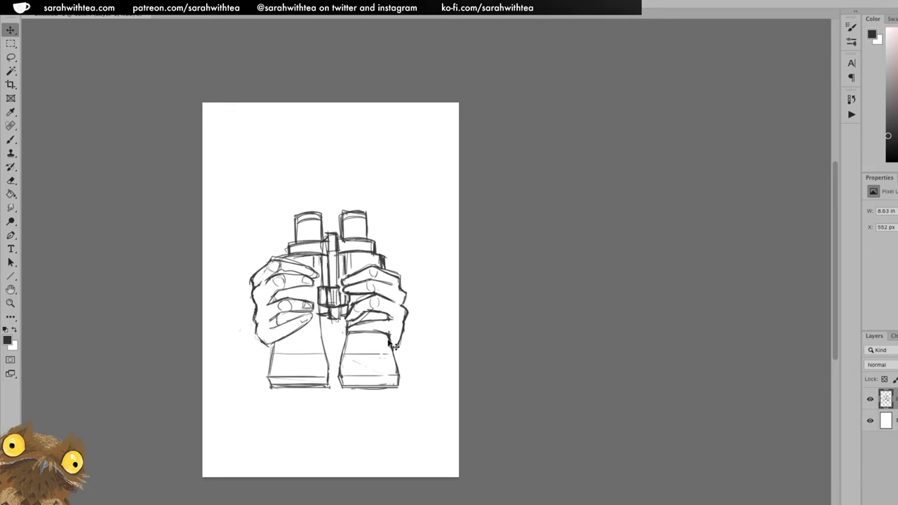
pyautogui.moveTo(388, 335); pyautogui.dragTo(394, 331)
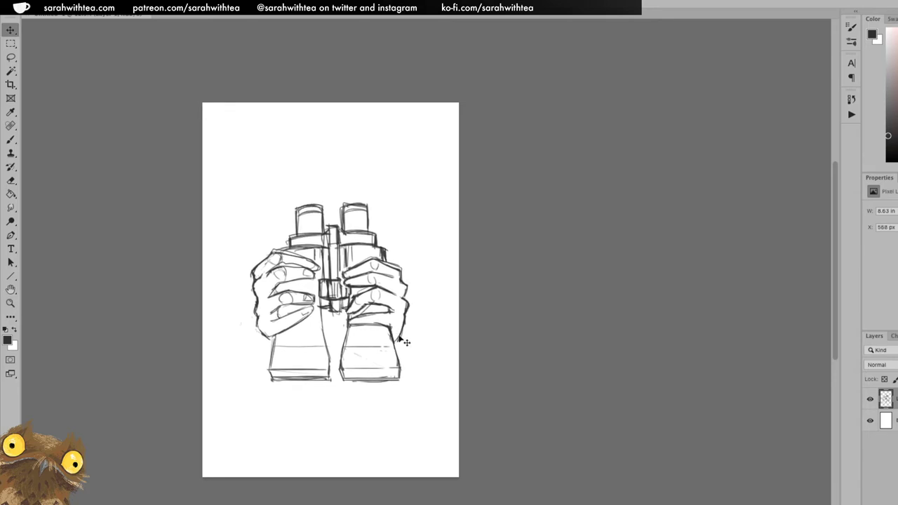
# Scale the binoculars sketch down to about 7.94 in wide and recentre it on the page.
pyautogui.hotkey('ctrl', 't')
pyautogui.moveTo(239, 384); pyautogui.dragTo(252, 368)
pyautogui.press('Return')
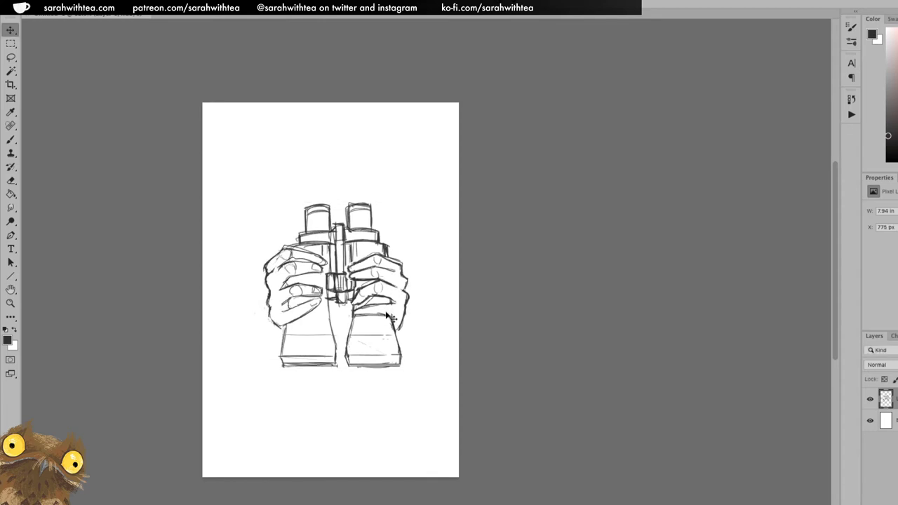
pyautogui.moveTo(390, 319); pyautogui.dragTo(381, 327)
# Create a new layer above the binoculars sketch and frame the area above the eyepieces.
pyautogui.press('z')
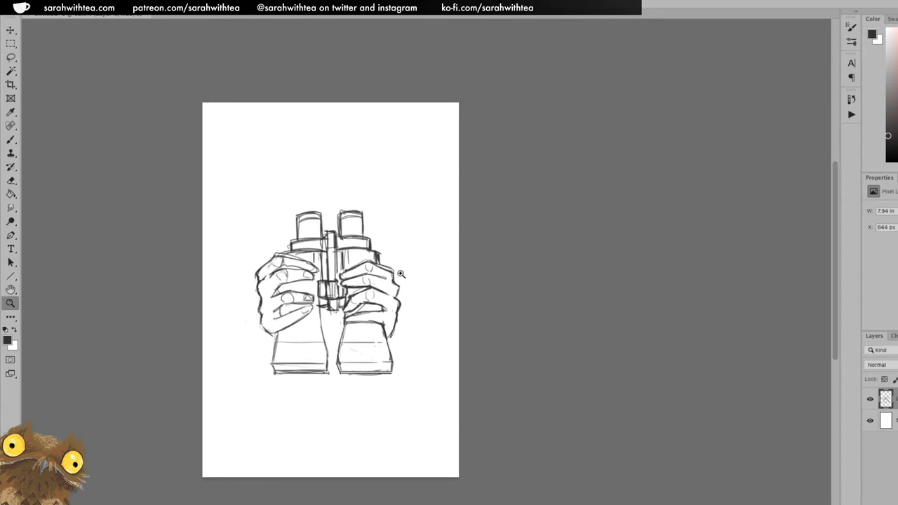
pyautogui.click(385, 244)
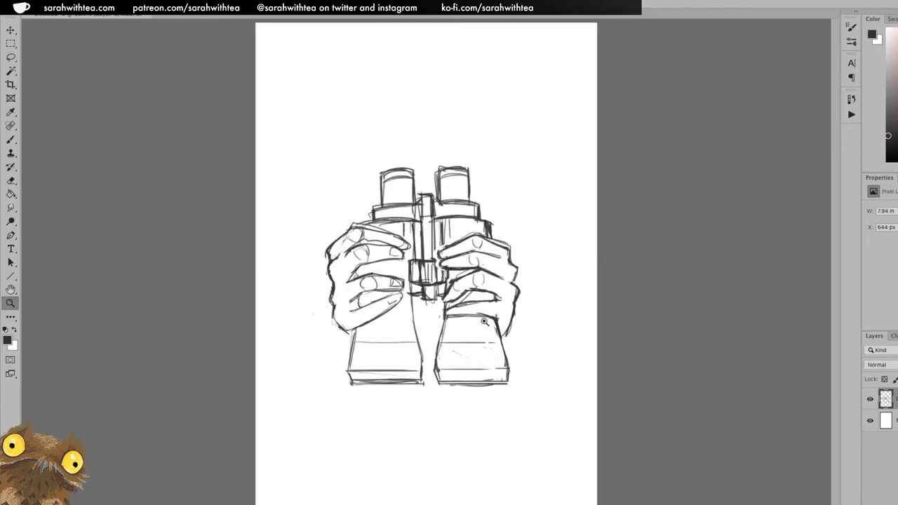
pyautogui.hotkey('ctrl', 'shift', 'alt', 'n')
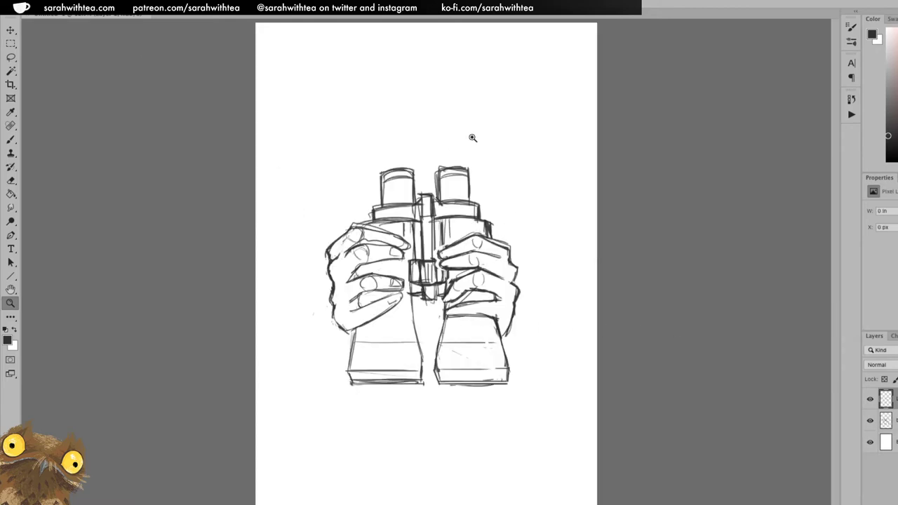
pyautogui.click(449, 120)
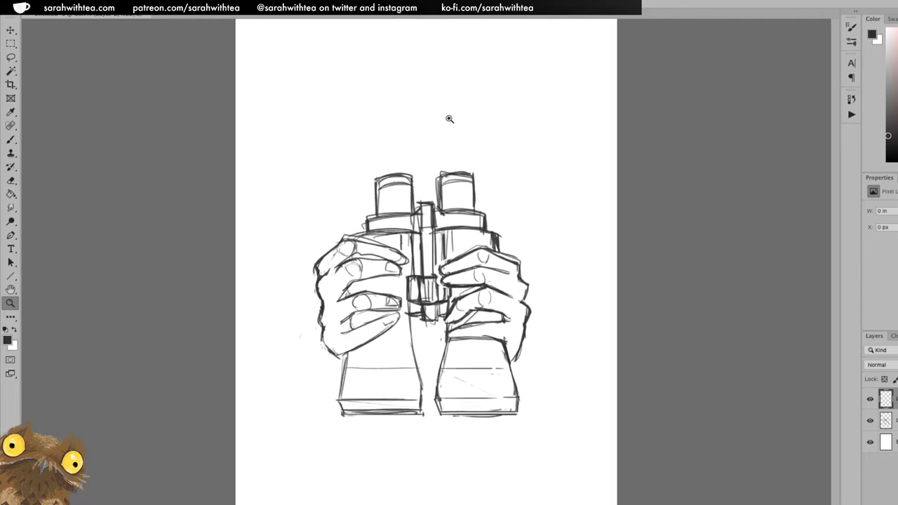
pyautogui.moveTo(475, 162); pyautogui.dragTo(493, 237)
# Rough in a bird's head, breast, back and wing edge above the left eyepiece with light brush strokes.
pyautogui.press('b')
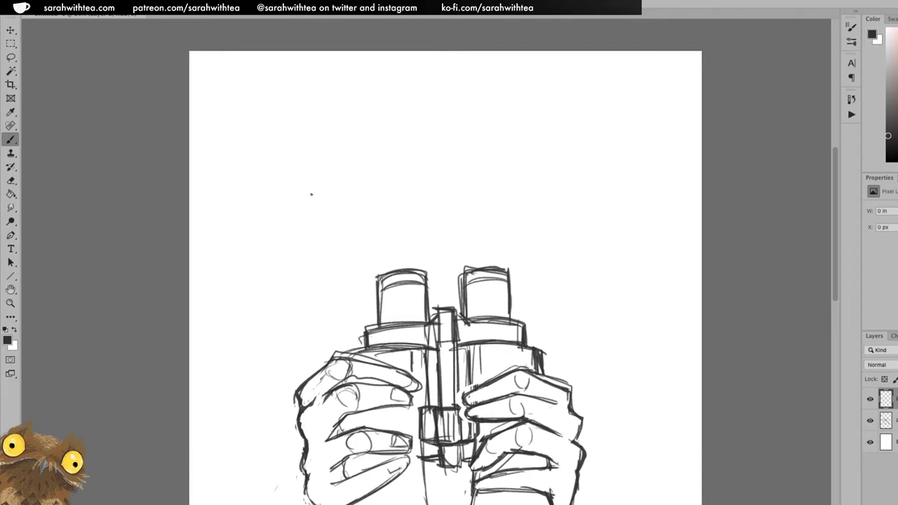
pyautogui.moveTo(343, 186)
pyautogui.mouseDown()
pyautogui.moveTo(315, 185)
pyautogui.moveTo(326, 210)
pyautogui.mouseUp()
pyautogui.moveTo(329, 211)
pyautogui.mouseDown()
pyautogui.moveTo(359, 242)
pyautogui.moveTo(401, 252)
pyautogui.moveTo(334, 213)
pyautogui.moveTo(306, 180)
pyautogui.moveTo(336, 171)
pyautogui.moveTo(362, 187)
pyautogui.moveTo(349, 206)
pyautogui.mouseUp()
pyautogui.moveTo(334, 174)
pyautogui.mouseDown()
pyautogui.moveTo(357, 201)
pyautogui.moveTo(309, 177)
pyautogui.moveTo(310, 189)
pyautogui.mouseUp()
pyautogui.moveTo(322, 190)
pyautogui.mouseDown()
pyautogui.moveTo(309, 189)
pyautogui.moveTo(362, 247)
pyautogui.mouseUp()
pyautogui.moveTo(336, 219)
pyautogui.mouseDown()
pyautogui.moveTo(310, 186)
pyautogui.moveTo(335, 173)
pyautogui.mouseUp()
pyautogui.moveTo(322, 175)
pyautogui.mouseDown()
pyautogui.moveTo(361, 186)
pyautogui.moveTo(354, 201)
pyautogui.moveTo(351, 230)
pyautogui.mouseUp()
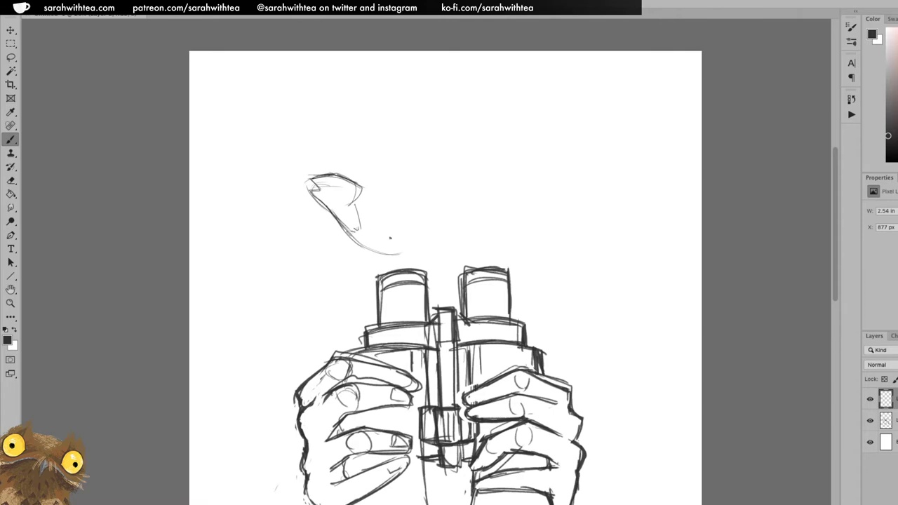
pyautogui.moveTo(360, 186)
pyautogui.mouseDown()
pyautogui.moveTo(402, 203)
pyautogui.moveTo(364, 188)
pyautogui.moveTo(425, 215)
pyautogui.mouseUp()
pyautogui.moveTo(376, 232); pyautogui.dragTo(429, 237)
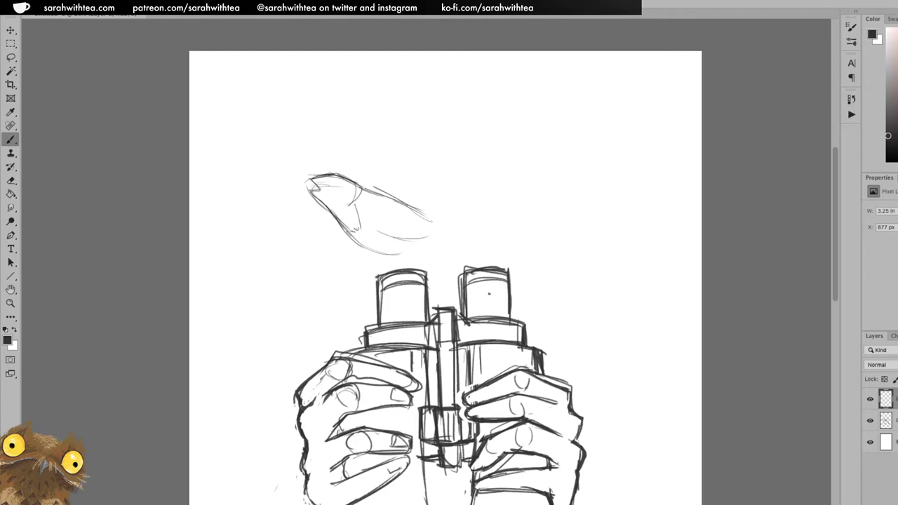
pyautogui.press('z')
pyautogui.keyDown('alt'); pyautogui.click(528, 316); pyautogui.keyUp('alt')
pyautogui.keyDown('alt'); pyautogui.click(535, 333); pyautogui.keyUp('alt')
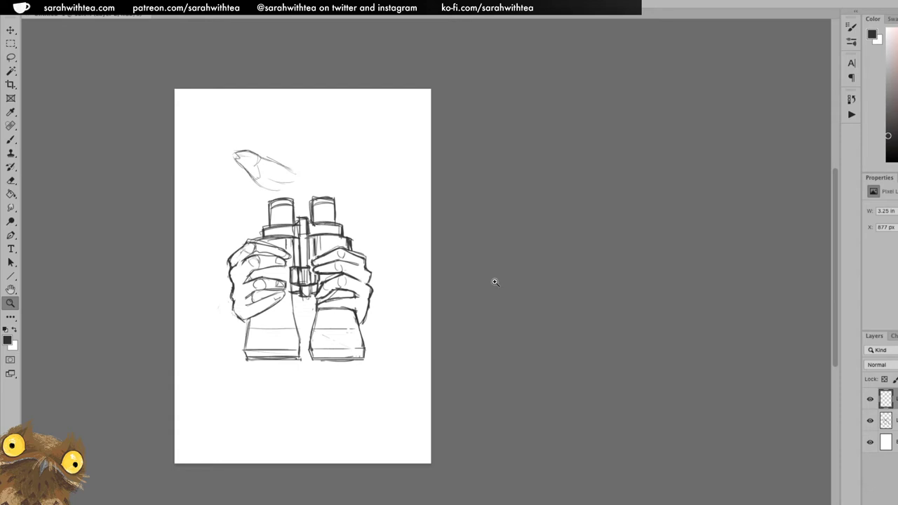
pyautogui.press('b')
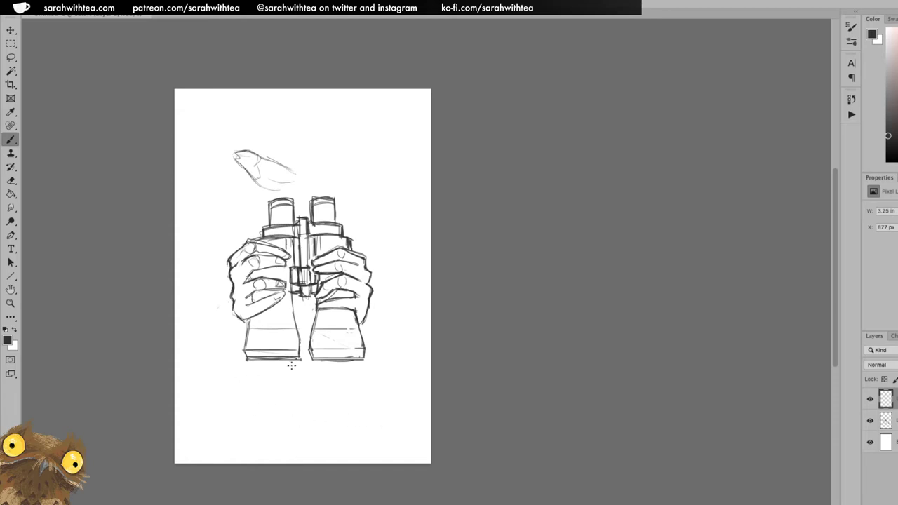
pyautogui.press('z')
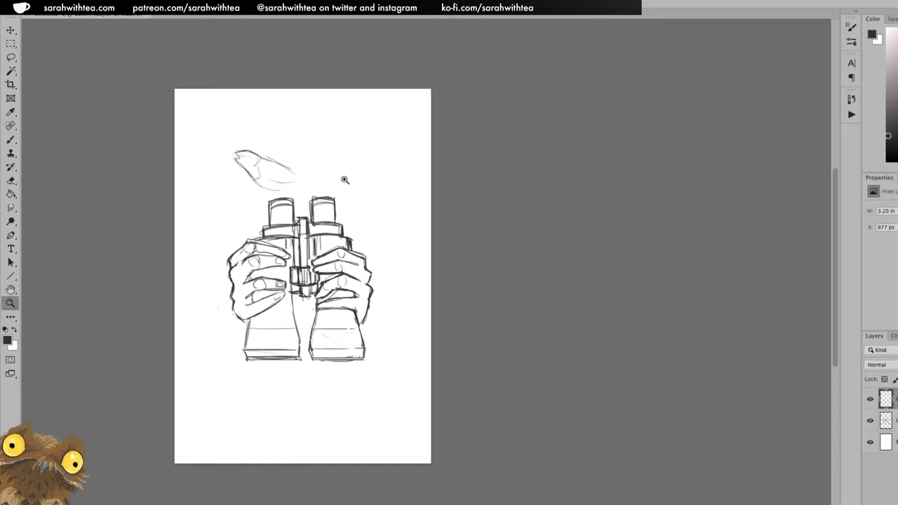
# Sketch the bird's two legs with toes gripping the rim of the left eyepiece.
pyautogui.click(323, 169)
pyautogui.click(324, 169)
pyautogui.click(474, 139)
pyautogui.moveTo(428, 176); pyautogui.dragTo(528, 262)
pyautogui.press('b')
pyautogui.moveTo(442, 241)
pyautogui.mouseDown()
pyautogui.moveTo(471, 243)
pyautogui.moveTo(464, 245)
pyautogui.moveTo(476, 228)
pyautogui.moveTo(421, 266)
pyautogui.moveTo(429, 260)
pyautogui.moveTo(413, 300)
pyautogui.moveTo(420, 277)
pyautogui.moveTo(428, 282)
pyautogui.moveTo(424, 288)
pyautogui.moveTo(422, 266)
pyautogui.moveTo(413, 281)
pyautogui.mouseUp()
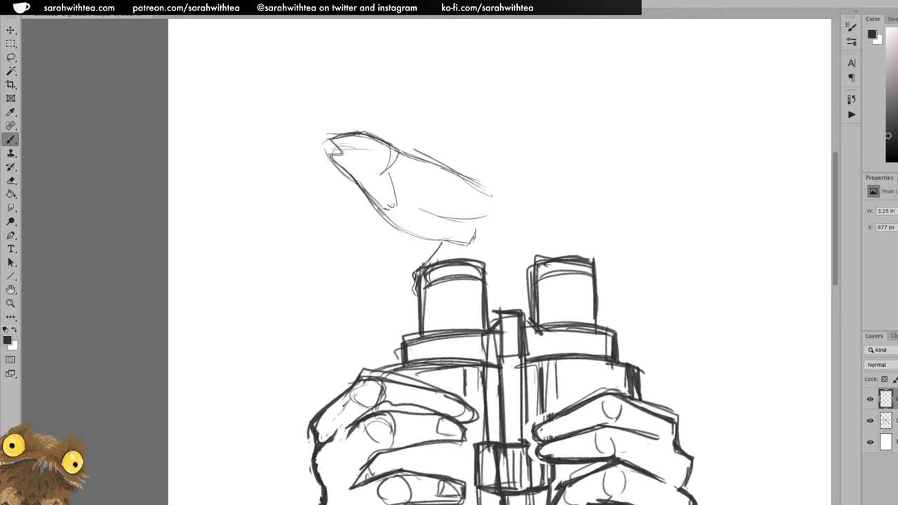
pyautogui.moveTo(440, 245)
pyautogui.mouseDown()
pyautogui.moveTo(422, 266)
pyautogui.moveTo(442, 249)
pyautogui.moveTo(436, 261)
pyautogui.mouseUp()
pyautogui.moveTo(474, 242)
pyautogui.mouseDown()
pyautogui.moveTo(460, 272)
pyautogui.moveTo(475, 296)
pyautogui.mouseUp()
# Draw the bird's rear underside, folded wing and back line, and extend a long narrow tail behind it.
pyautogui.moveTo(474, 258)
pyautogui.mouseDown()
pyautogui.moveTo(473, 278)
pyautogui.moveTo(481, 278)
pyautogui.moveTo(478, 235)
pyautogui.moveTo(520, 199)
pyautogui.mouseUp()
pyautogui.moveTo(477, 218)
pyautogui.mouseDown()
pyautogui.moveTo(524, 198)
pyautogui.moveTo(432, 204)
pyautogui.mouseUp()
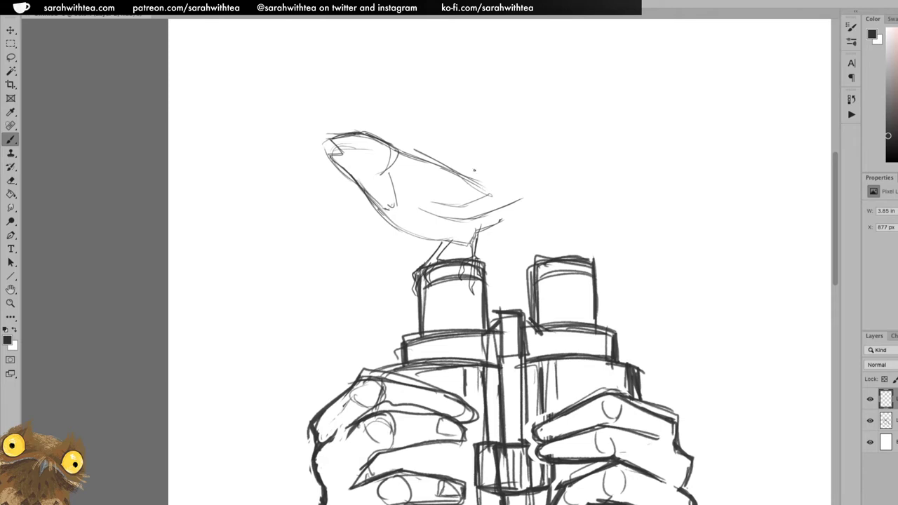
pyautogui.moveTo(493, 175); pyautogui.dragTo(464, 168)
pyautogui.moveTo(407, 152); pyautogui.dragTo(539, 183)
pyautogui.moveTo(486, 210)
pyautogui.mouseDown()
pyautogui.moveTo(533, 186)
pyautogui.moveTo(523, 173)
pyautogui.moveTo(591, 180)
pyautogui.mouseUp()
pyautogui.moveTo(501, 220)
pyautogui.mouseDown()
pyautogui.moveTo(521, 202)
pyautogui.moveTo(574, 199)
pyautogui.mouseUp()
pyautogui.moveTo(519, 205); pyautogui.dragTo(611, 188)
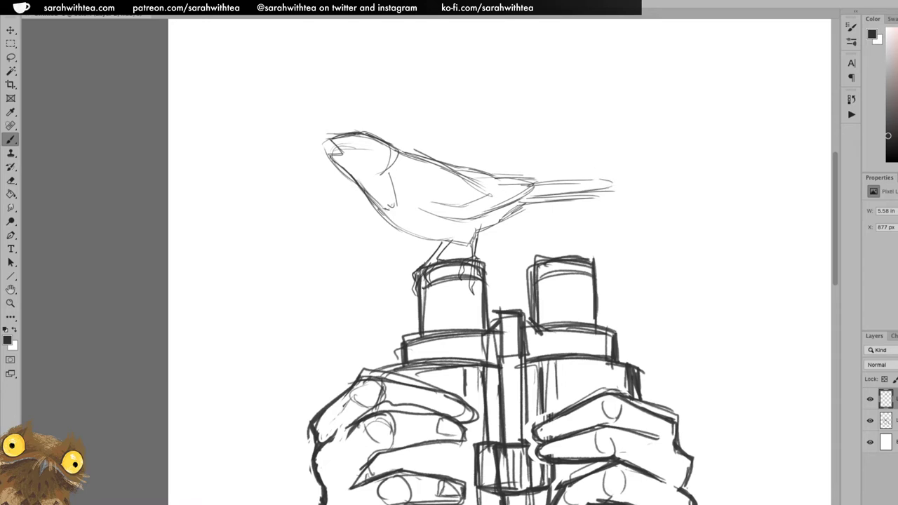
# Darken the bird's back, wing tip and belly outlines, and strengthen the upper legs.
pyautogui.moveTo(469, 220); pyautogui.dragTo(547, 178)
pyautogui.moveTo(461, 206); pyautogui.dragTo(502, 181)
pyautogui.moveTo(400, 151); pyautogui.dragTo(537, 178)
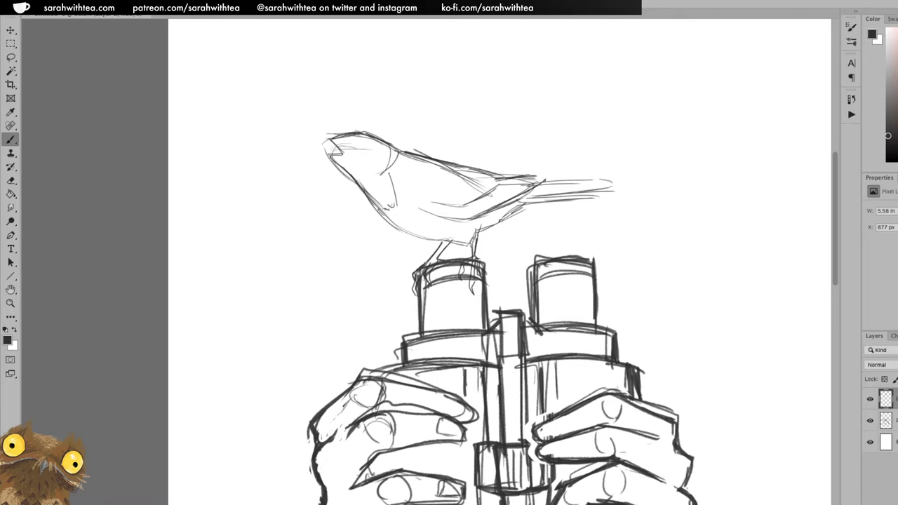
pyautogui.moveTo(486, 200); pyautogui.dragTo(539, 179)
pyautogui.moveTo(467, 213)
pyautogui.mouseDown()
pyautogui.moveTo(526, 188)
pyautogui.moveTo(465, 243)
pyautogui.moveTo(429, 238)
pyautogui.mouseUp()
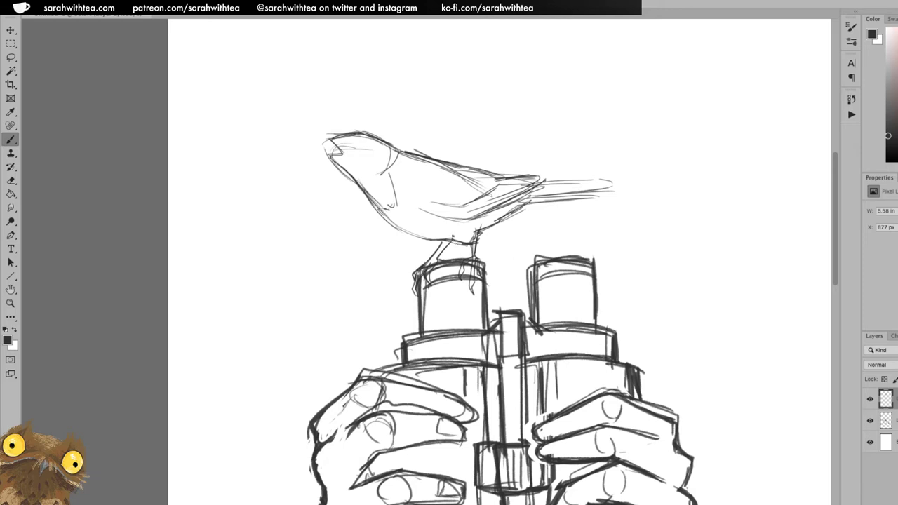
pyautogui.moveTo(466, 242)
pyautogui.mouseDown()
pyautogui.moveTo(424, 264)
pyautogui.moveTo(435, 256)
pyautogui.moveTo(360, 185)
pyautogui.mouseUp()
# Draw a long pointed beak with a mouth line and a round eye on the bird's head.
pyautogui.moveTo(329, 150)
pyautogui.mouseDown()
pyautogui.moveTo(292, 140)
pyautogui.moveTo(327, 140)
pyautogui.moveTo(288, 138)
pyautogui.mouseUp()
pyautogui.moveTo(307, 137)
pyautogui.mouseDown()
pyautogui.moveTo(296, 137)
pyautogui.moveTo(307, 137)
pyautogui.mouseUp()
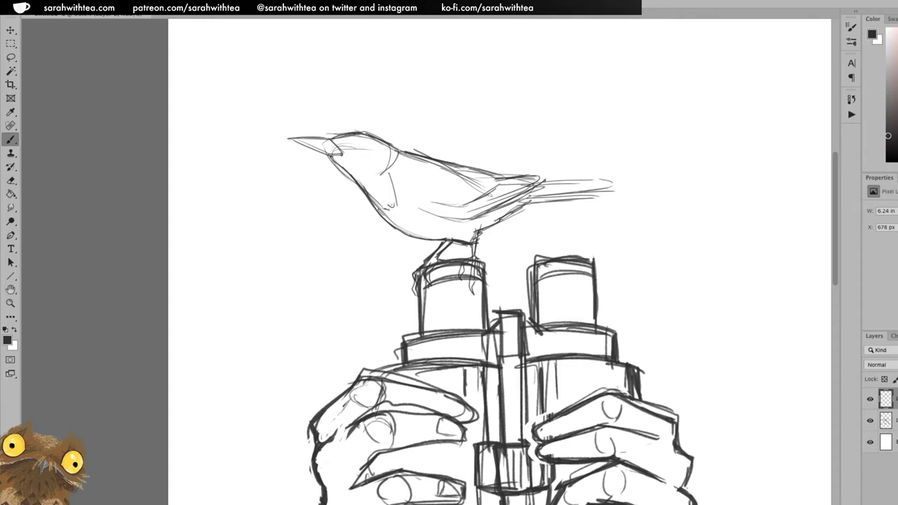
pyautogui.moveTo(341, 153)
pyautogui.mouseDown()
pyautogui.moveTo(333, 159)
pyautogui.moveTo(343, 154)
pyautogui.moveTo(333, 143)
pyautogui.mouseUp()
pyautogui.moveTo(313, 146); pyautogui.dragTo(289, 139)
pyautogui.moveTo(313, 144)
pyautogui.mouseDown()
pyautogui.moveTo(291, 139)
pyautogui.moveTo(344, 156)
pyautogui.mouseUp()
pyautogui.moveTo(339, 136)
pyautogui.mouseDown()
pyautogui.moveTo(319, 140)
pyautogui.moveTo(341, 139)
pyautogui.mouseUp()
pyautogui.moveTo(330, 135)
pyautogui.mouseDown()
pyautogui.moveTo(312, 138)
pyautogui.moveTo(346, 153)
pyautogui.mouseUp()
pyautogui.moveTo(355, 143)
pyautogui.mouseDown()
pyautogui.moveTo(345, 147)
pyautogui.moveTo(350, 139)
pyautogui.mouseUp()
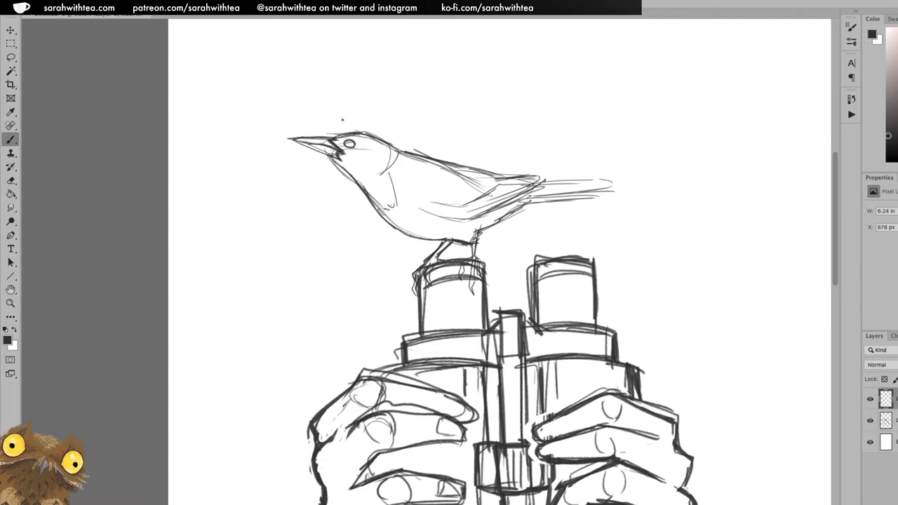
# Tidy the beak tip, darken the throat and breast outline, and touch up the bird's rear leg.
pyautogui.moveTo(286, 138); pyautogui.dragTo(290, 139)
pyautogui.moveTo(325, 156); pyautogui.dragTo(340, 164)
pyautogui.moveTo(342, 171)
pyautogui.mouseDown()
pyautogui.moveTo(375, 210)
pyautogui.moveTo(378, 200)
pyautogui.mouseUp()
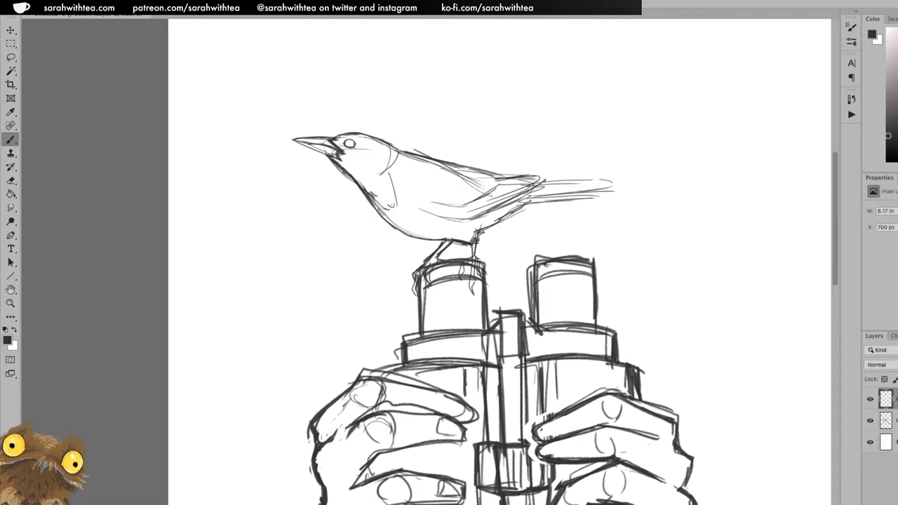
pyautogui.moveTo(471, 245); pyautogui.dragTo(471, 257)
pyautogui.moveTo(472, 246); pyautogui.dragTo(473, 252)
# Lasso the bird's body without its legs, move it slightly upward and clear the selection.
pyautogui.press('l')
pyautogui.moveTo(317, 105)
pyautogui.mouseDown()
pyautogui.moveTo(287, 220)
pyautogui.moveTo(472, 244)
pyautogui.moveTo(671, 190)
pyautogui.moveTo(245, 99)
pyautogui.mouseUp()
pyautogui.moveTo(209, 147); pyautogui.dragTo(245, 100)
pyautogui.press('v')
pyautogui.moveTo(493, 235); pyautogui.dragTo(491, 205)
pyautogui.hotkey('ctrl', 'd')
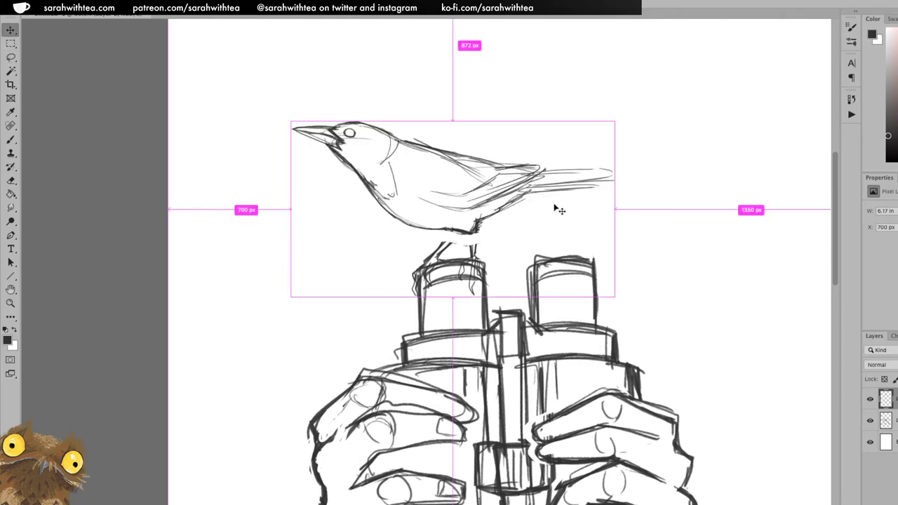
# Extend the bird's legs up to the raised body and clean up the joining lines.
pyautogui.press('b')
pyautogui.moveTo(449, 233)
pyautogui.mouseDown()
pyautogui.moveTo(430, 256)
pyautogui.moveTo(471, 251)
pyautogui.moveTo(469, 259)
pyautogui.mouseUp()
pyautogui.moveTo(477, 231)
pyautogui.mouseDown()
pyautogui.moveTo(477, 254)
pyautogui.moveTo(440, 257)
pyautogui.moveTo(454, 236)
pyautogui.moveTo(428, 260)
pyautogui.moveTo(438, 261)
pyautogui.moveTo(424, 262)
pyautogui.mouseUp()
pyautogui.press('e')
pyautogui.press('b')
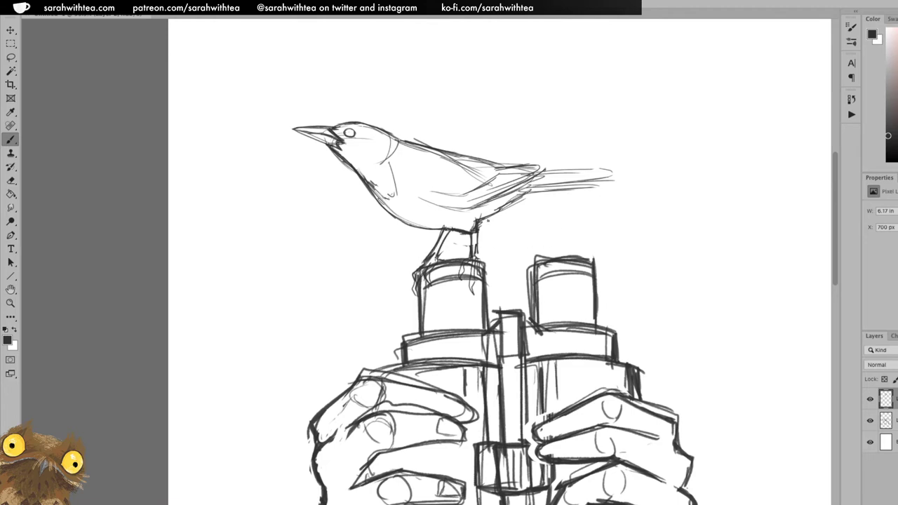
# Undo the leg extensions back to the active selection around the bird's body.
pyautogui.press('super+z')
pyautogui.press('super+z')
pyautogui.press('super+z')
pyautogui.press('super+z')
pyautogui.press('super+z')
pyautogui.press('super+z')
pyautogui.press('super+z')
pyautogui.press('super+z')
pyautogui.press('super+z')
# Shift the selected bird's body slightly toward its tail side and return to the brush.
pyautogui.press('v')
pyautogui.moveTo(475, 231); pyautogui.dragTo(484, 228)
pyautogui.press('b')
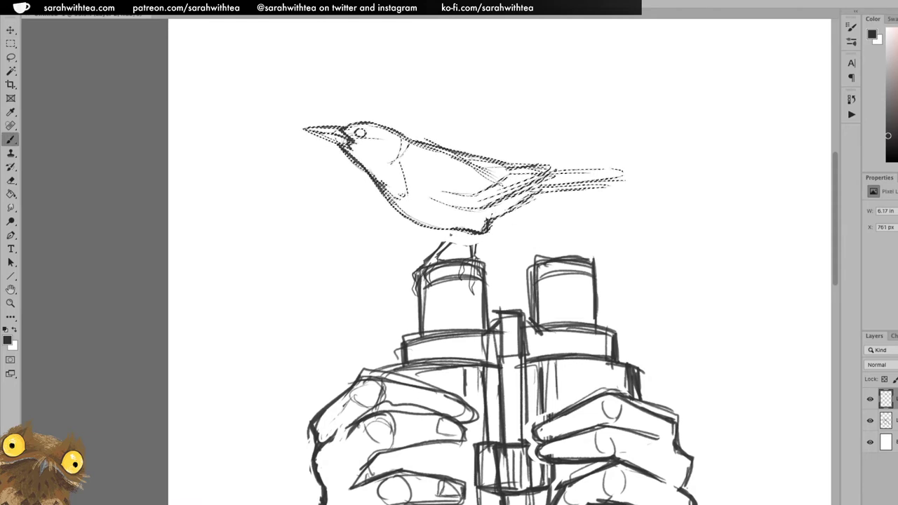
# Clear the selection, extend the bird's legs up to its raised body and erase the rough lines at the base of the tail.
pyautogui.hotkey('ctrl', 'd')
pyautogui.moveTo(454, 230); pyautogui.dragTo(438, 252)
pyautogui.moveTo(486, 234)
pyautogui.mouseDown()
pyautogui.moveTo(478, 258)
pyautogui.moveTo(453, 242)
pyautogui.mouseUp()
pyautogui.press('e')
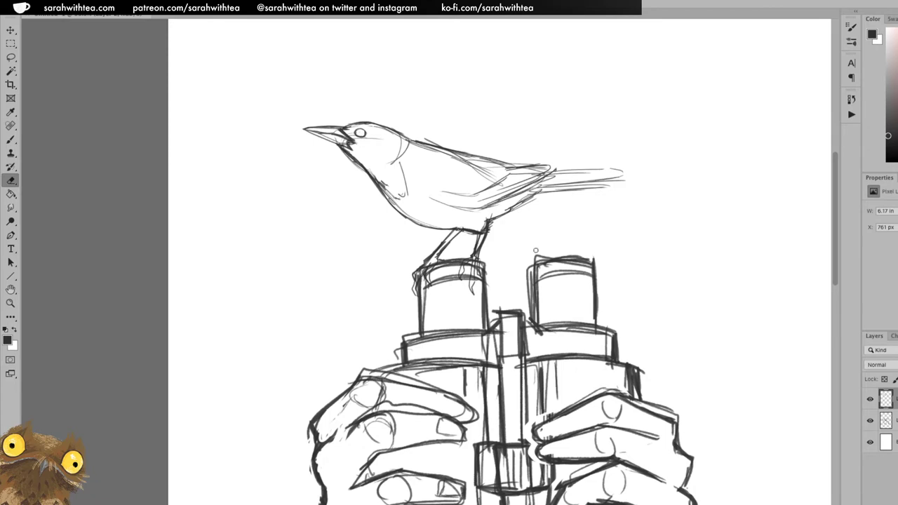
pyautogui.moveTo(481, 225); pyautogui.dragTo(493, 213)
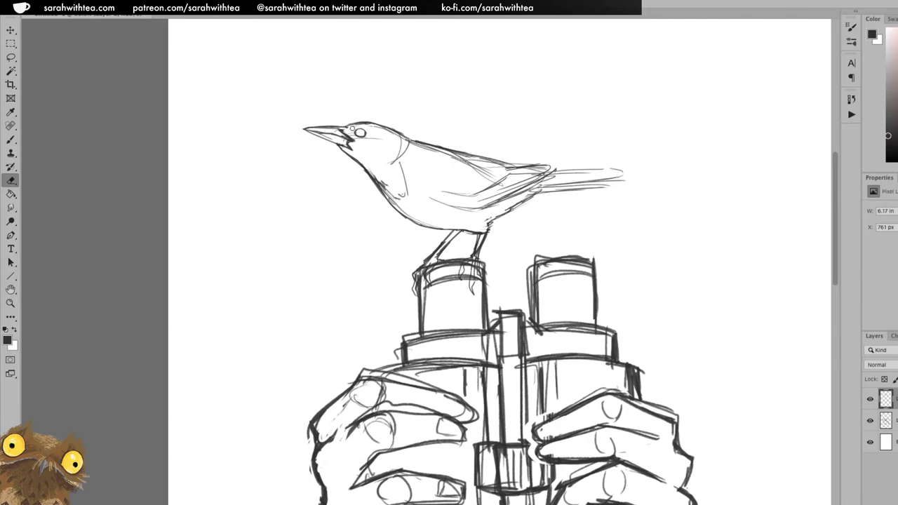
# Refine the bird's beak outline, add a pupil to the eye and firm up the line along its back.
pyautogui.press('b')
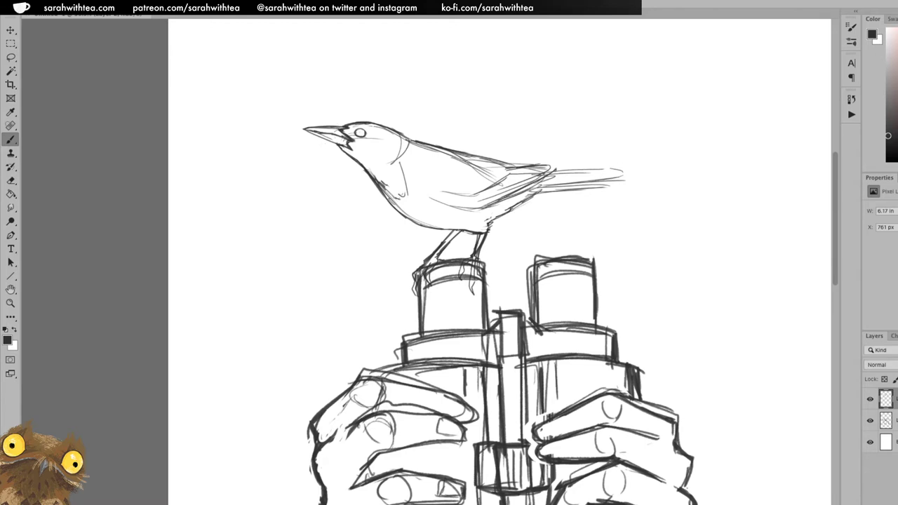
pyautogui.press('e')
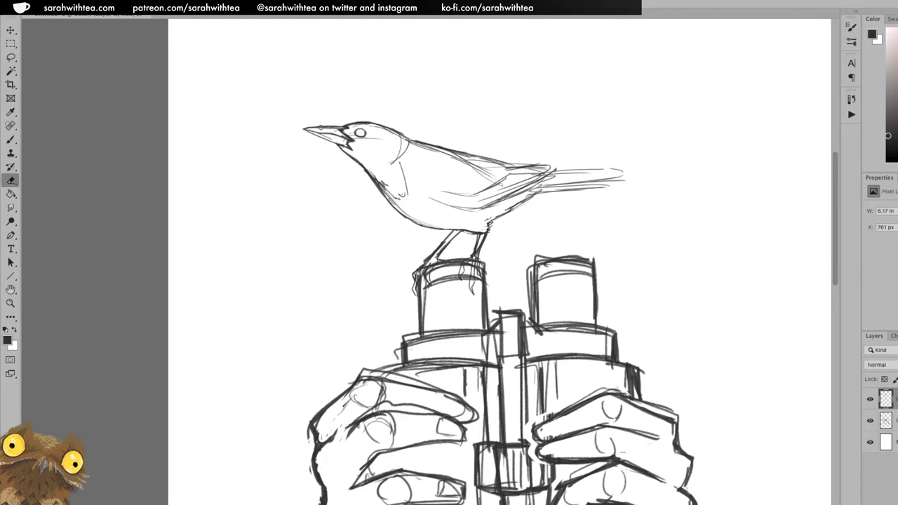
pyautogui.press('b')
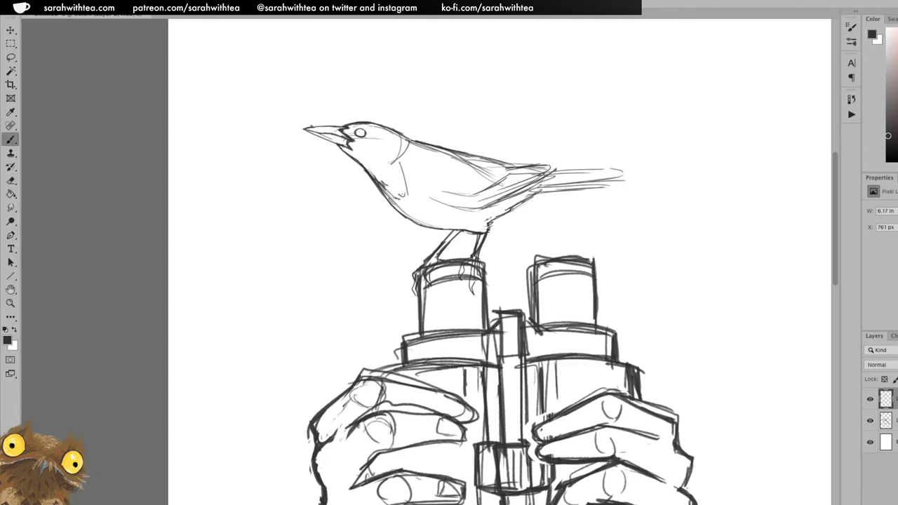
pyautogui.moveTo(311, 128); pyautogui.dragTo(343, 146)
pyautogui.moveTo(357, 132); pyautogui.dragTo(362, 132)
pyautogui.moveTo(362, 126)
pyautogui.mouseDown()
pyautogui.moveTo(390, 127)
pyautogui.moveTo(384, 119)
pyautogui.moveTo(414, 138)
pyautogui.moveTo(410, 152)
pyautogui.mouseUp()
pyautogui.hotkey('ctrl', 'z')
pyautogui.hotkey('ctrl', 'z')
pyautogui.moveTo(443, 146); pyautogui.dragTo(517, 167)
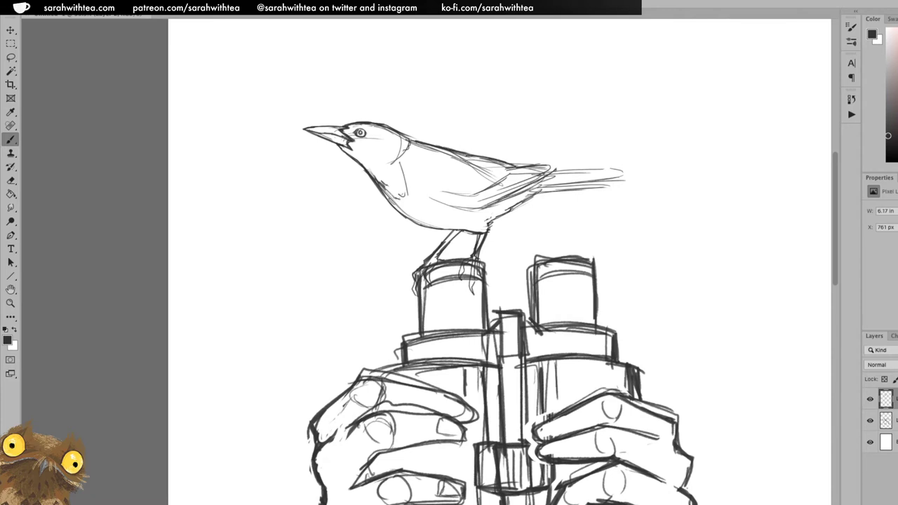
# Draw a feathered edge where the back meets the folded wing and erase the rough construction lines around it.
pyautogui.moveTo(516, 167)
pyautogui.mouseDown()
pyautogui.moveTo(471, 195)
pyautogui.moveTo(502, 175)
pyautogui.mouseUp()
pyautogui.press('e')
pyautogui.moveTo(511, 174)
pyautogui.mouseDown()
pyautogui.moveTo(491, 188)
pyautogui.moveTo(505, 177)
pyautogui.moveTo(486, 172)
pyautogui.moveTo(480, 182)
pyautogui.moveTo(485, 172)
pyautogui.moveTo(449, 154)
pyautogui.moveTo(413, 148)
pyautogui.moveTo(505, 166)
pyautogui.moveTo(485, 163)
pyautogui.mouseUp()
pyautogui.press('b')
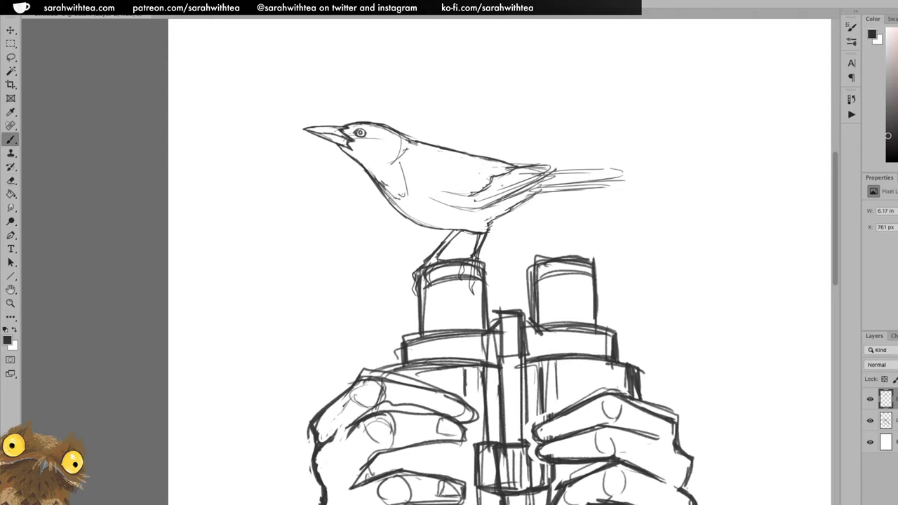
# Strengthen the lower wing feathers and the long tail with repeated strokes running toward the tail tip.
pyautogui.moveTo(438, 197)
pyautogui.mouseDown()
pyautogui.moveTo(483, 208)
pyautogui.moveTo(468, 202)
pyautogui.moveTo(529, 186)
pyautogui.moveTo(542, 172)
pyautogui.moveTo(563, 188)
pyautogui.moveTo(622, 181)
pyautogui.mouseUp()
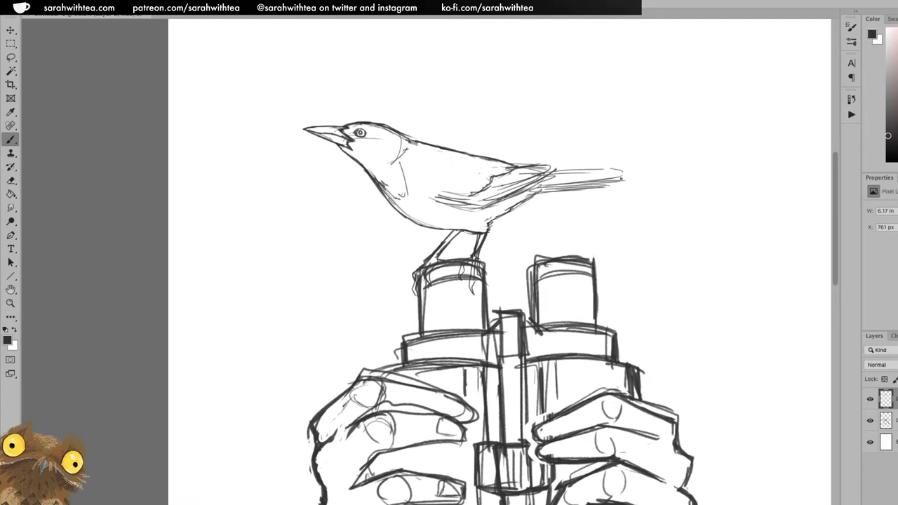
pyautogui.moveTo(537, 190); pyautogui.dragTo(566, 182)
pyautogui.moveTo(542, 186); pyautogui.dragTo(550, 181)
pyautogui.moveTo(532, 191); pyautogui.dragTo(622, 173)
pyautogui.moveTo(557, 184); pyautogui.dragTo(587, 179)
pyautogui.moveTo(560, 185); pyautogui.dragTo(593, 178)
# Scale the bird up to about 7.67 in wide and reposition it with its feet on the left eyepiece.
pyautogui.press('z')
pyautogui.moveTo(543, 293); pyautogui.dragTo(546, 341)
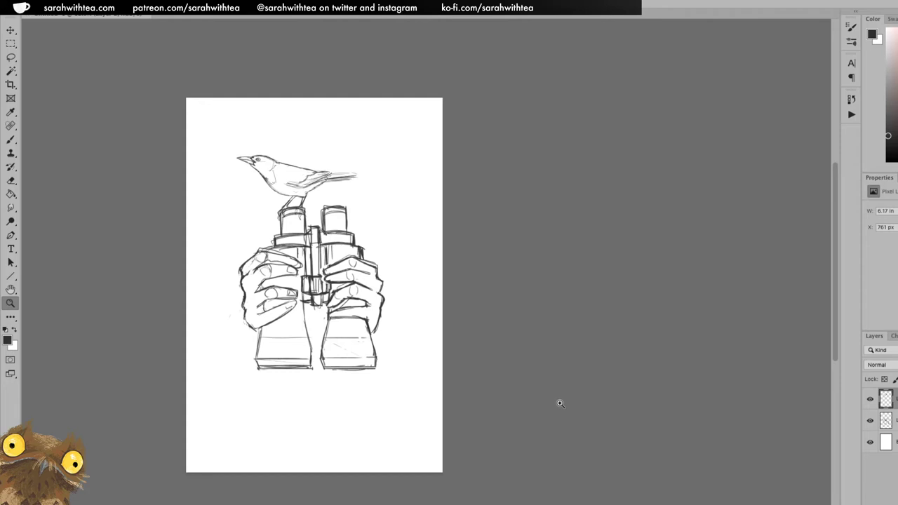
pyautogui.hotkey('ctrl', 't')
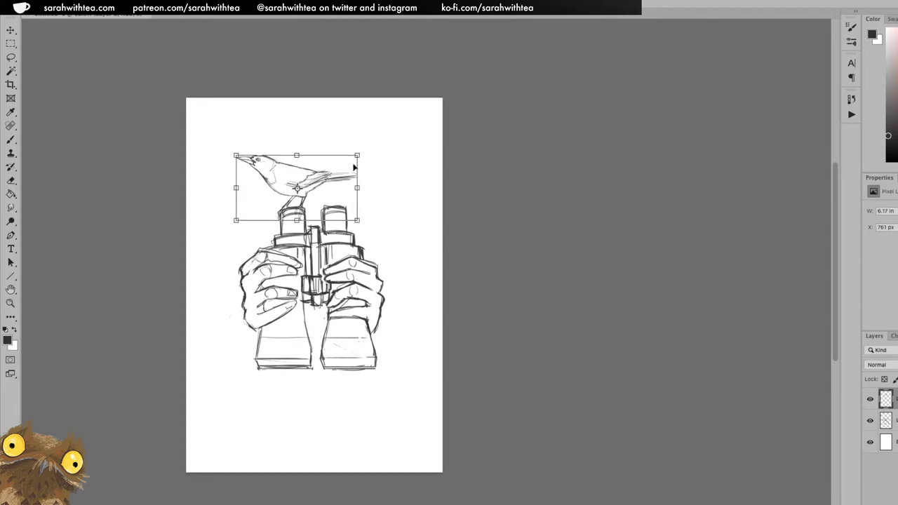
pyautogui.moveTo(360, 224); pyautogui.dragTo(387, 237)
pyautogui.moveTo(348, 190); pyautogui.dragTo(338, 176)
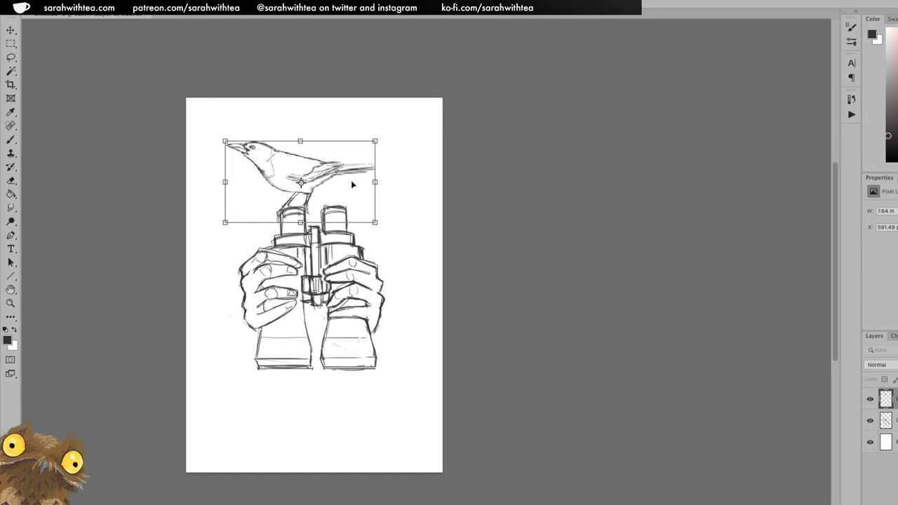
pyautogui.moveTo(375, 223); pyautogui.dragTo(380, 225)
pyautogui.moveTo(320, 190); pyautogui.dragTo(314, 187)
pyautogui.press('super+z')
pyautogui.moveTo(382, 225)
pyautogui.mouseDown()
pyautogui.moveTo(386, 237)
pyautogui.moveTo(383, 227)
pyautogui.mouseUp()
pyautogui.moveTo(337, 182); pyautogui.dragTo(334, 180)
pyautogui.moveTo(381, 224); pyautogui.dragTo(373, 220)
pyautogui.moveTo(327, 172); pyautogui.dragTo(328, 177)
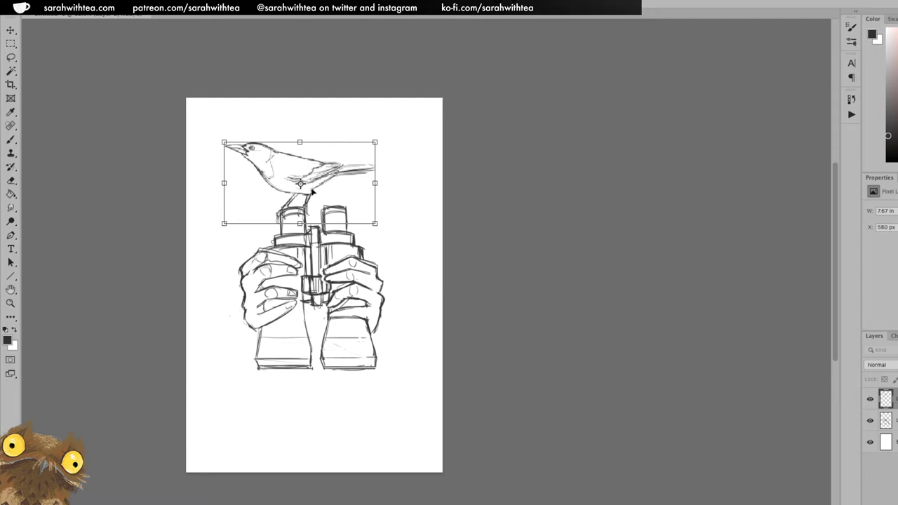
pyautogui.press('Return')
# Lasso the bird's rear leg and foot and shift them slightly inward on the left eyepiece.
pyautogui.press('z')
pyautogui.moveTo(331, 190); pyautogui.dragTo(482, 259)
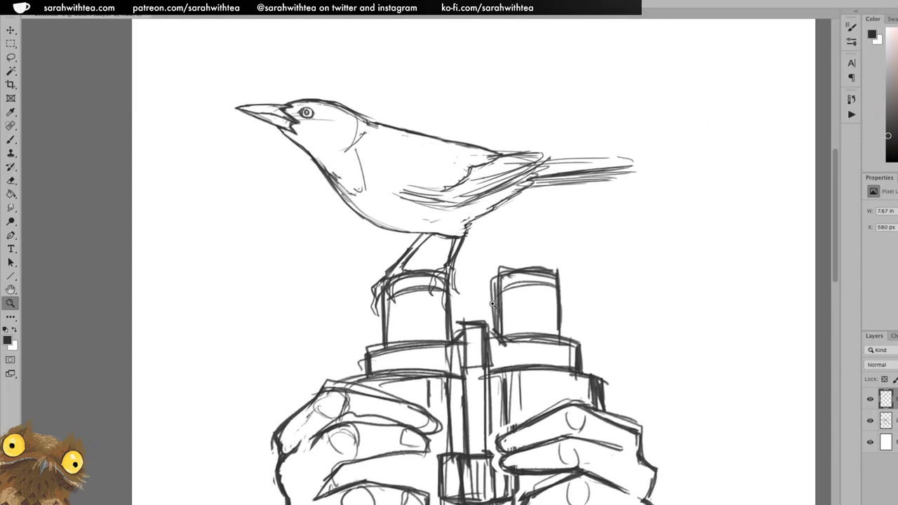
pyautogui.press('l')
pyautogui.moveTo(450, 237)
pyautogui.mouseDown()
pyautogui.moveTo(449, 304)
pyautogui.moveTo(456, 239)
pyautogui.mouseUp()
pyautogui.hotkey('ctrl', 't')
pyautogui.moveTo(447, 309)
pyautogui.mouseDown()
pyautogui.moveTo(426, 309)
pyautogui.moveTo(440, 299)
pyautogui.mouseUp()
pyautogui.hotkey('ctrl', 'z')
pyautogui.press('Return')
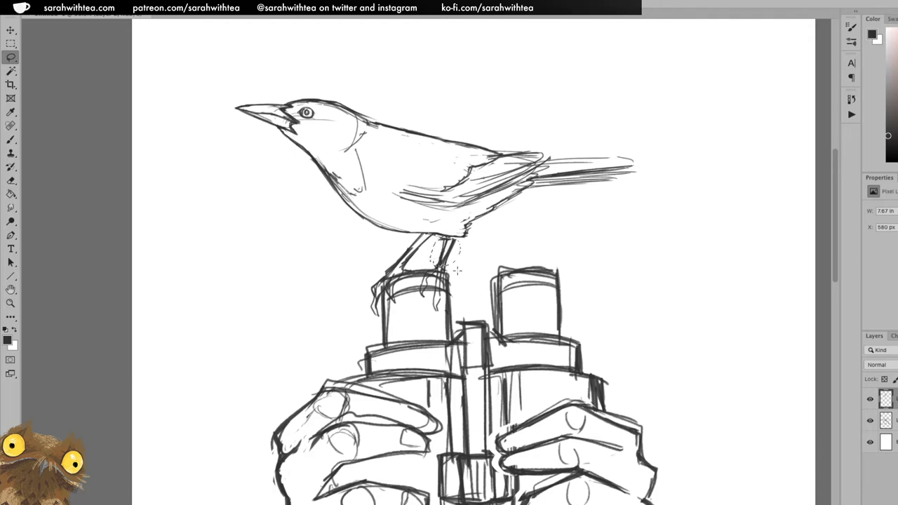
# Skew the selected upper part of the rear leg toward the tail so it joins the body.
pyautogui.hotkey('ctrl', 't')
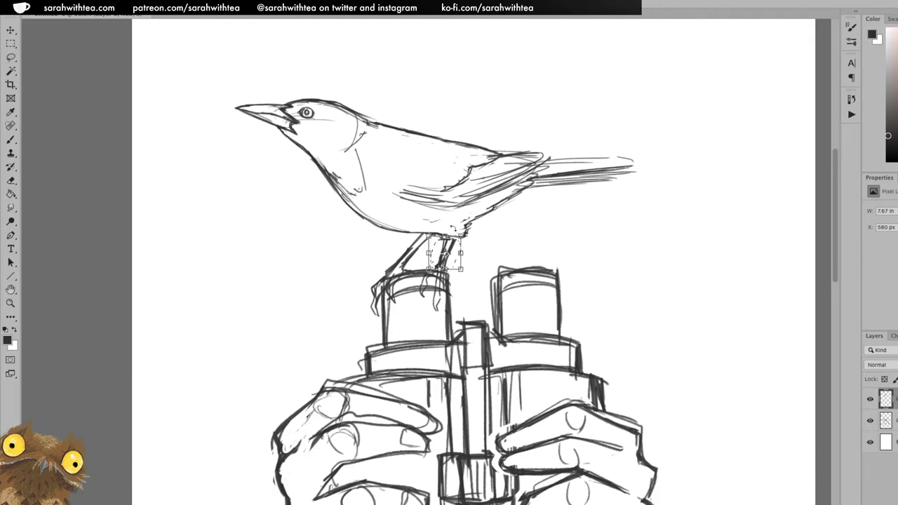
pyautogui.moveTo(445, 237); pyautogui.dragTo(453, 232)
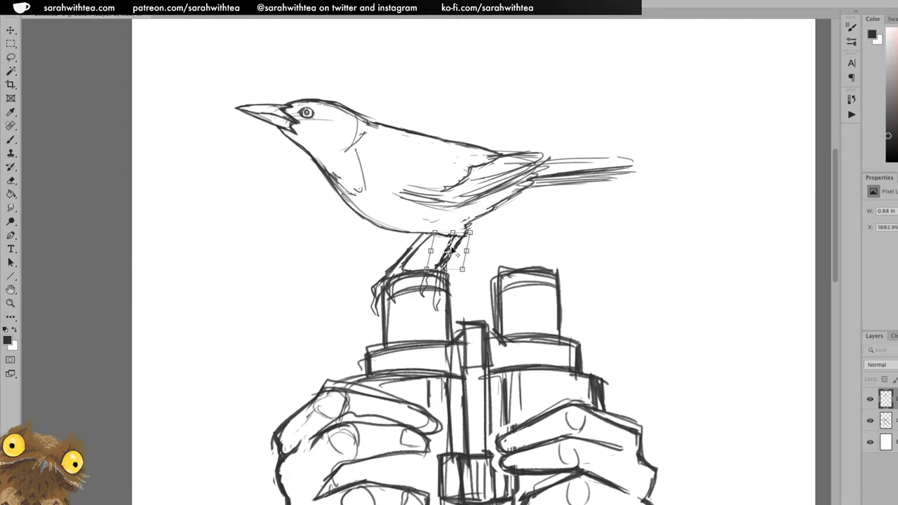
pyautogui.press('Return')
pyautogui.press('z')
pyautogui.keyDown('alt'); pyautogui.click(474, 265); pyautogui.keyUp('alt')
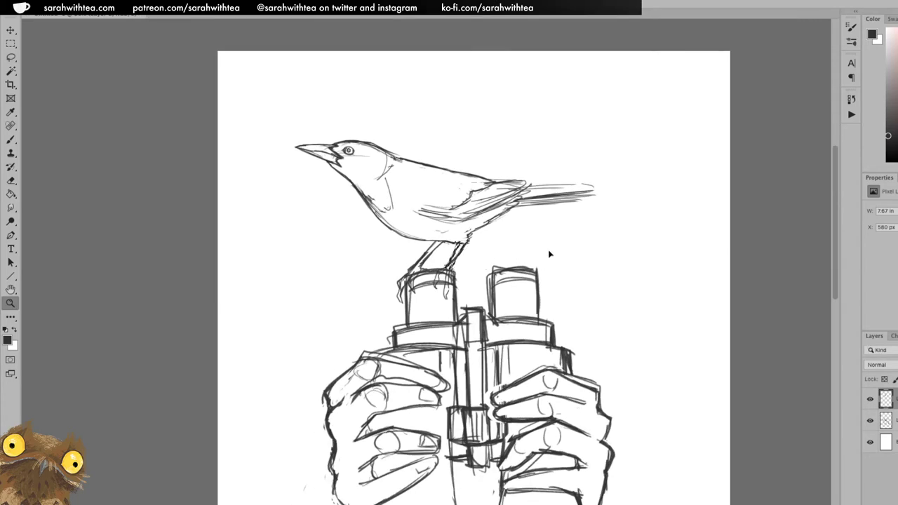
# Save the drawing to the Desktop as a Photoshop file named blackbirders.psd.
pyautogui.press('super+s')
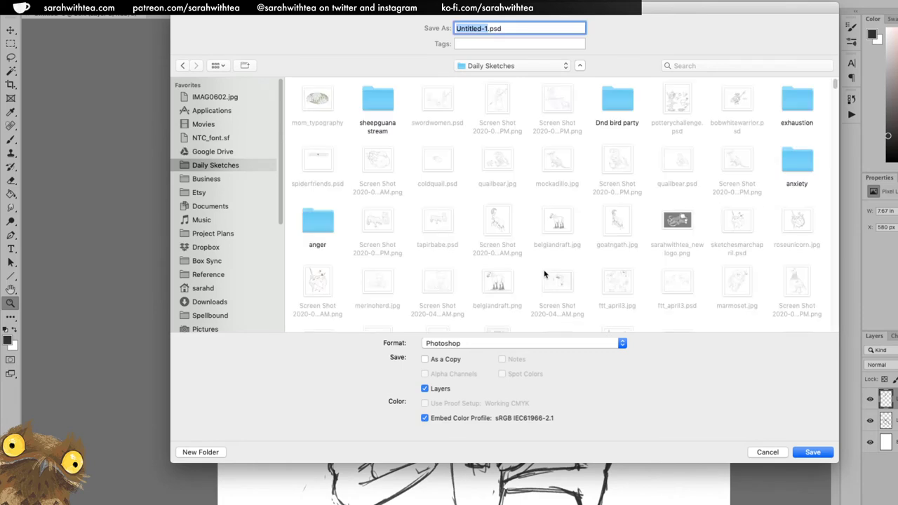
pyautogui.press('super+shift+d')
pyautogui.write('blackbird')
pyautogui.write('-binoculars')
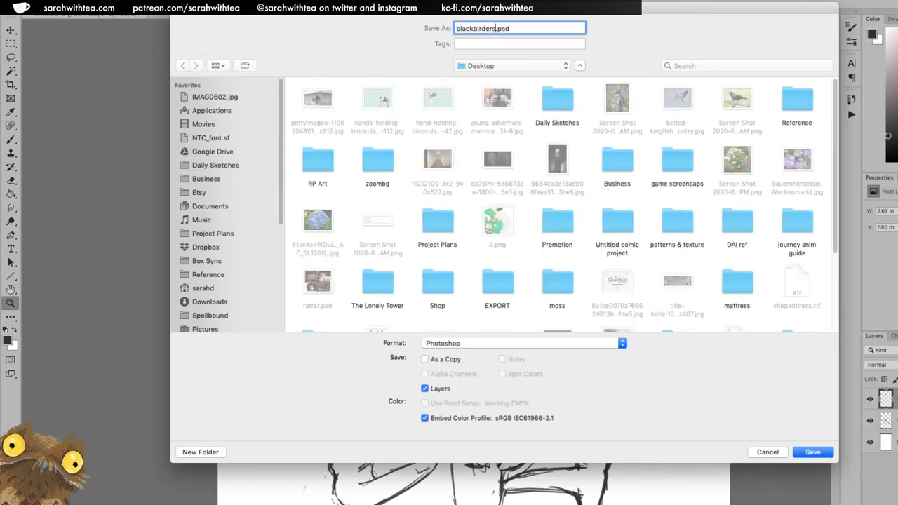
pyautogui.press('Return')
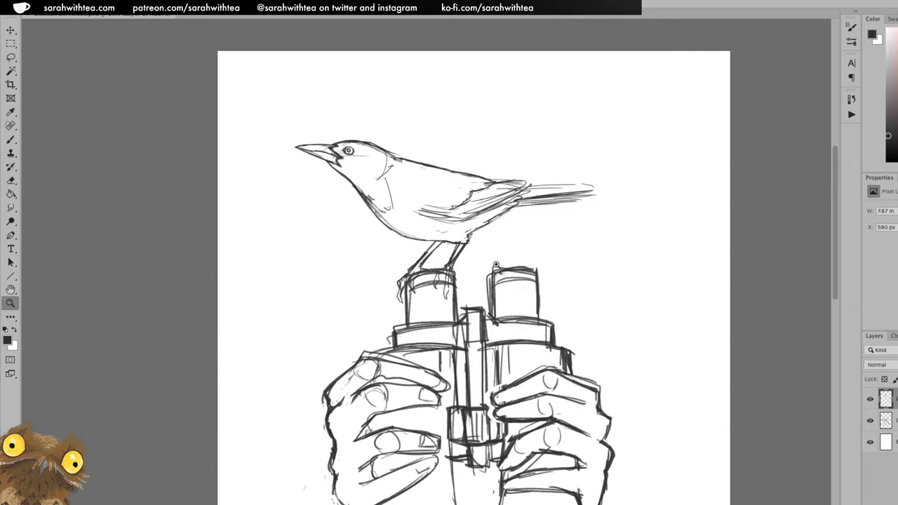
pyautogui.hotkey('ctrl', '-')
pyautogui.hotkey('ctrl', '-')
pyautogui.press('v')
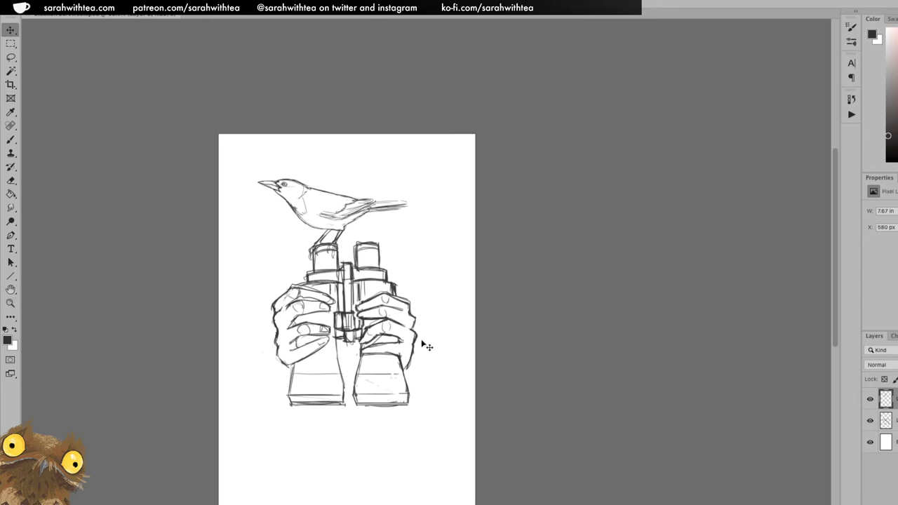
pyautogui.moveTo(400, 361); pyautogui.dragTo(407, 369)
pyautogui.hotkey('ctrl', 'z')
pyautogui.click(894, 420)
pyautogui.hotkey('ctrl', 't')
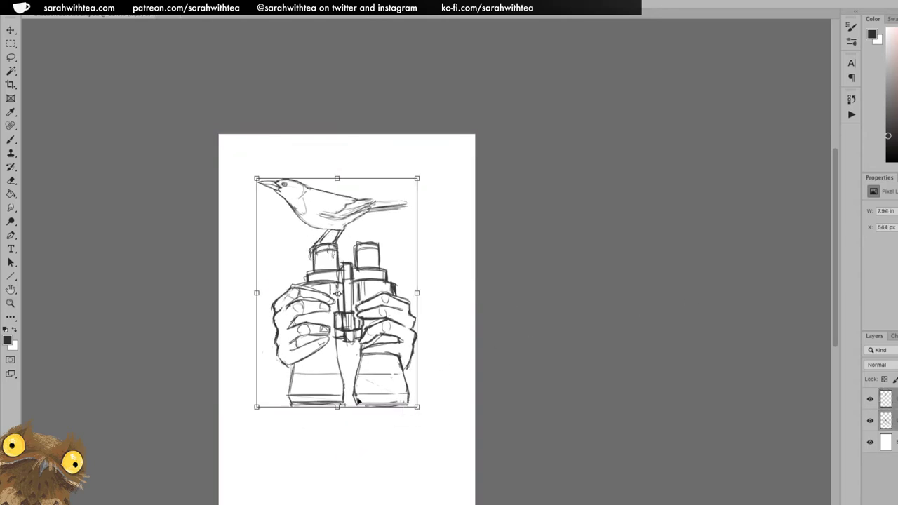
pyautogui.moveTo(334, 408); pyautogui.dragTo(333, 397)
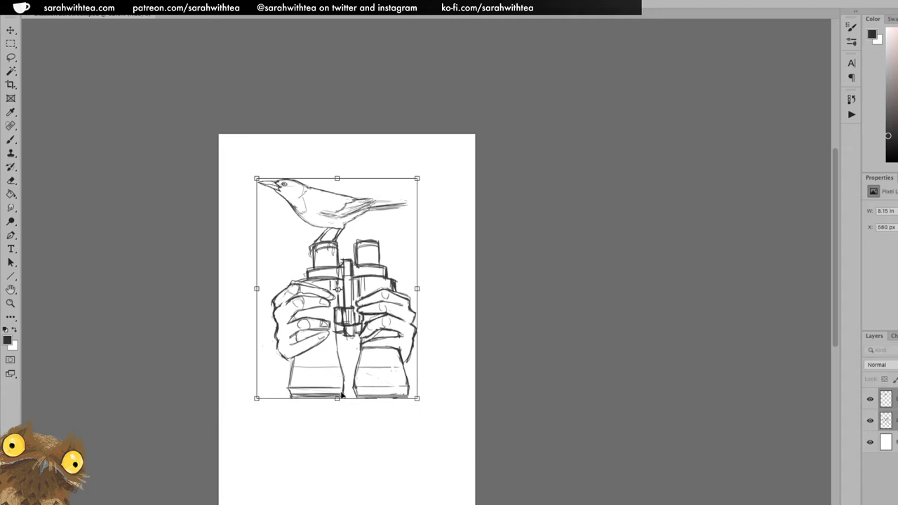
pyautogui.hotkey('ctrl', 'z')
pyautogui.press('Escape')
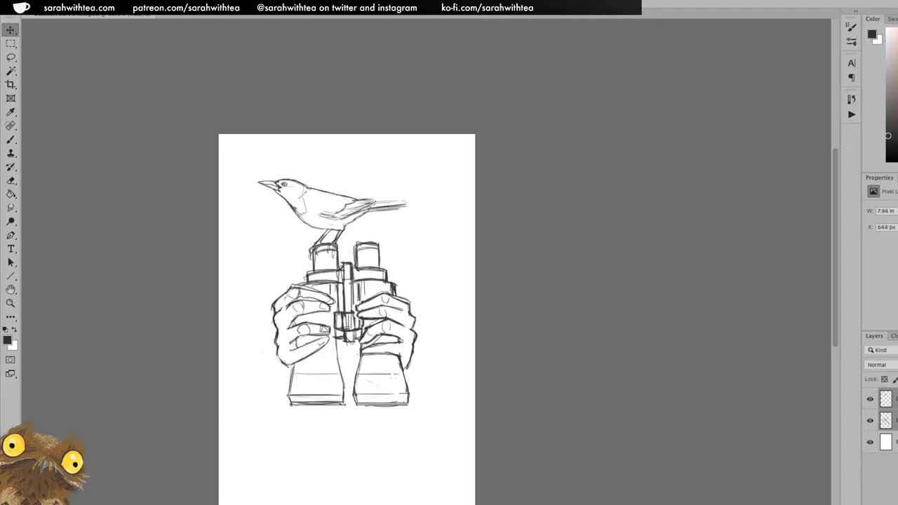
# Squash the hands-and-binoculars layer slightly in height from its lower edge, leaving the bird out of the transform.
pyautogui.hotkey('ctrl', 't')
pyautogui.moveTo(340, 410); pyautogui.dragTo(339, 398)
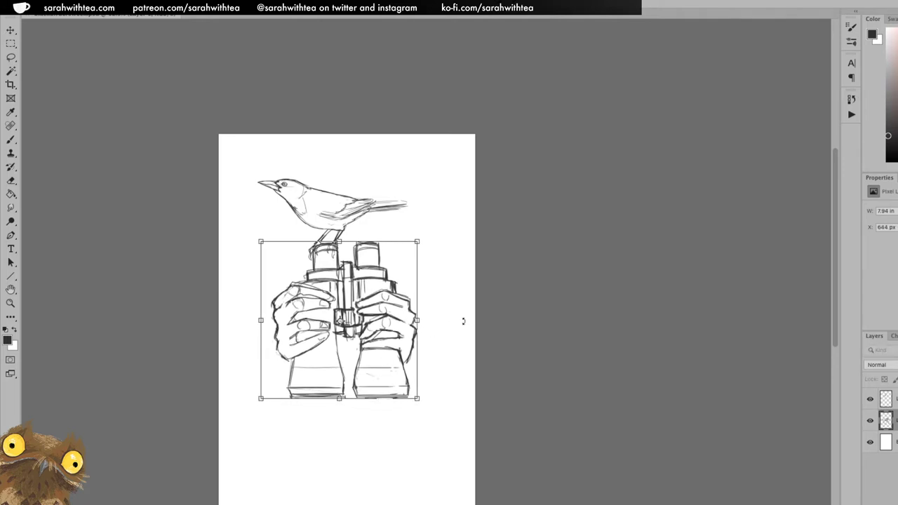
pyautogui.press('Return')
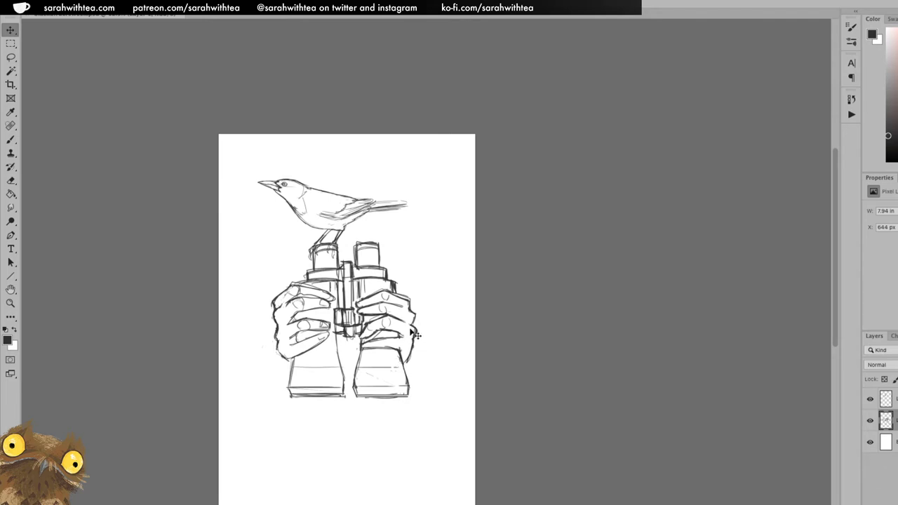
# Add a new empty layer above the bird layer.
pyautogui.keyDown('shift'); pyautogui.click(889, 399); pyautogui.keyUp('shift')
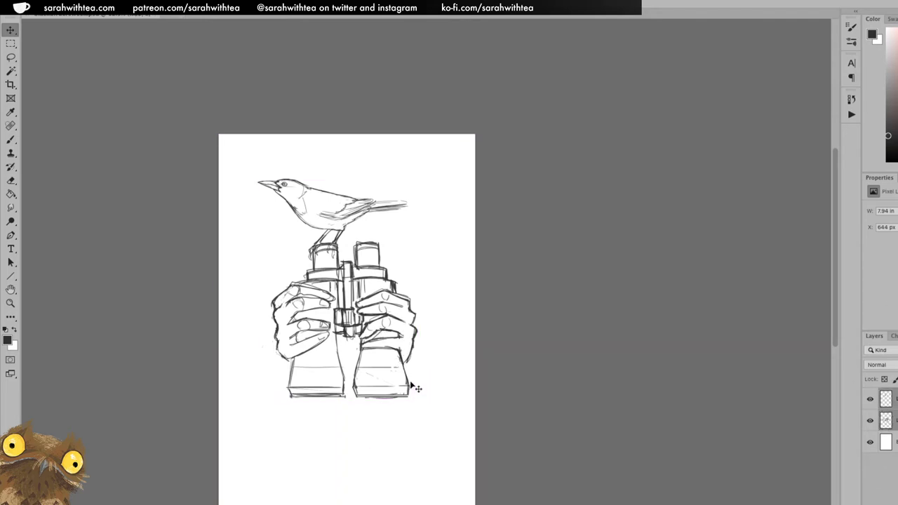
pyautogui.hotkey('ctrl', 'shift', 'alt', 'n')
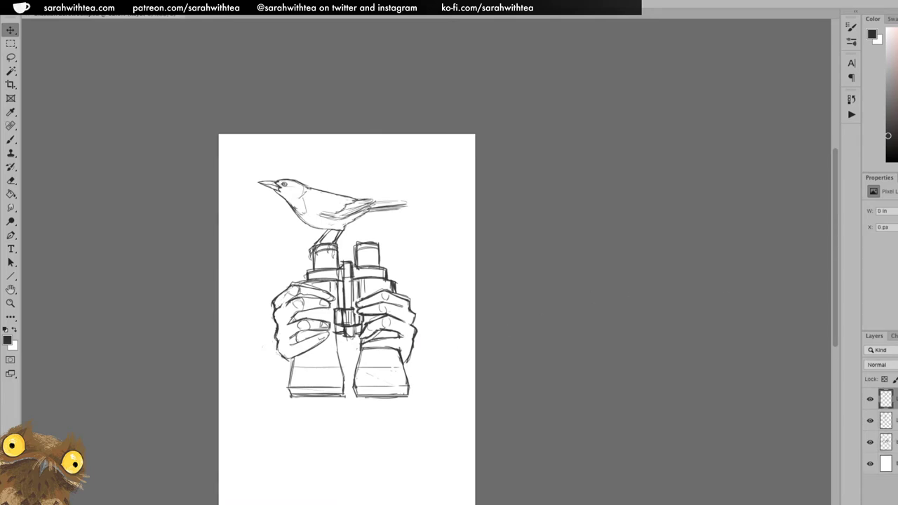
pyautogui.press('z')
pyautogui.click(377, 254)
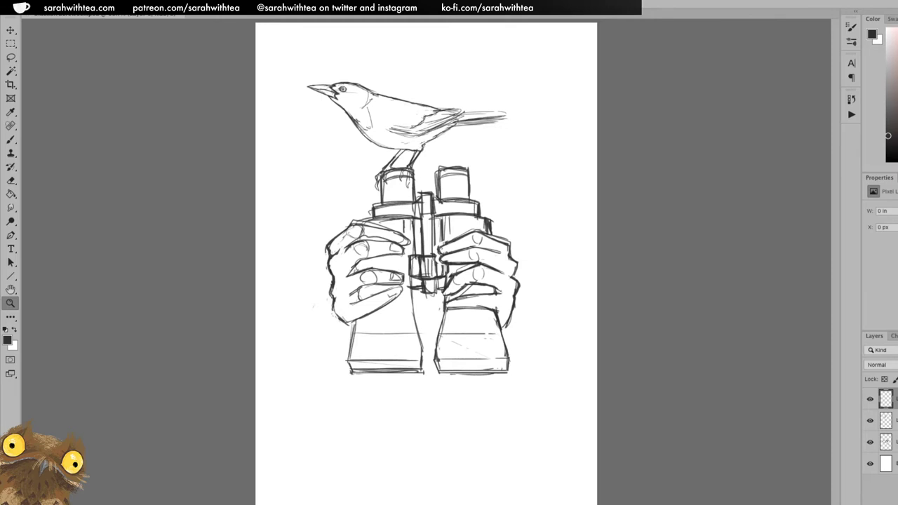
pyautogui.keyDown('alt'); pyautogui.click(511, 255); pyautogui.keyUp('alt')
pyautogui.keyDown('alt'); pyautogui.click(505, 268); pyautogui.keyUp('alt')
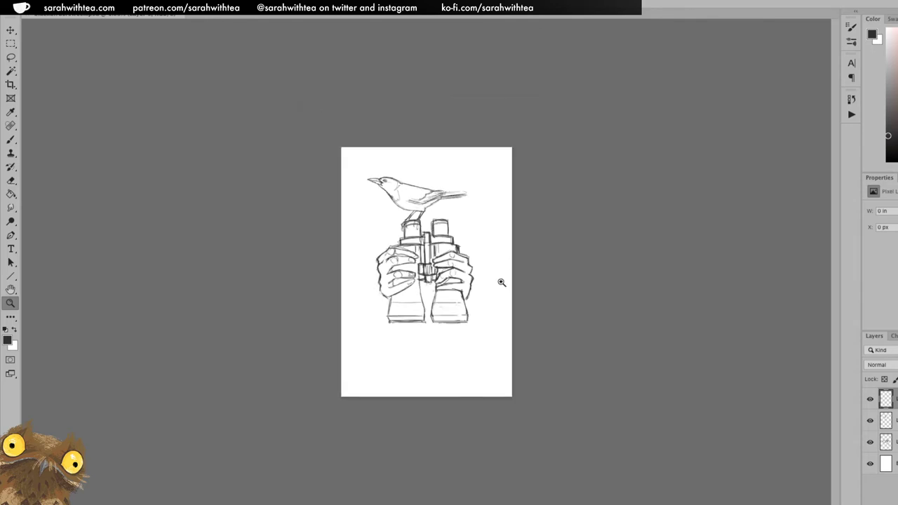
pyautogui.press('c')
pyautogui.moveTo(509, 272); pyautogui.dragTo(535, 271)
pyautogui.press('super+z')
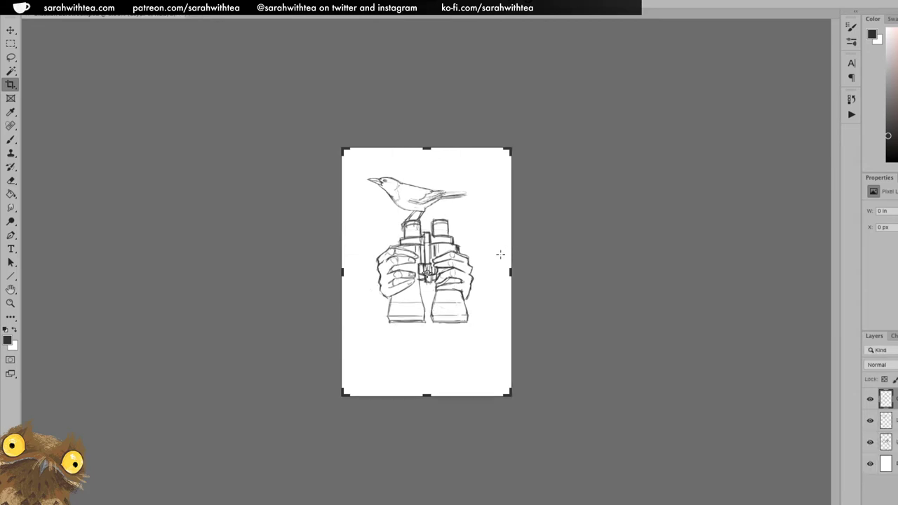
# Enlarge the canvas evenly around the drawing to a wider, nearly square format.
pyautogui.press('v')
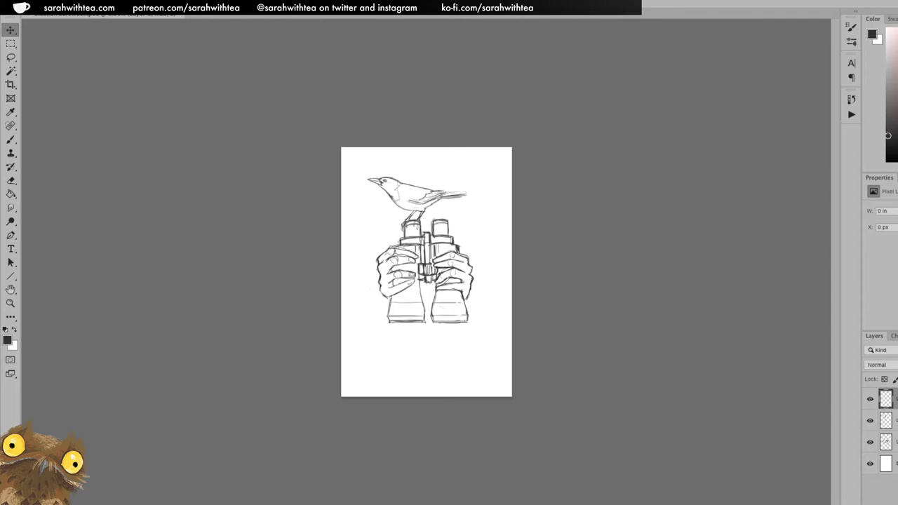
pyautogui.press('Return')
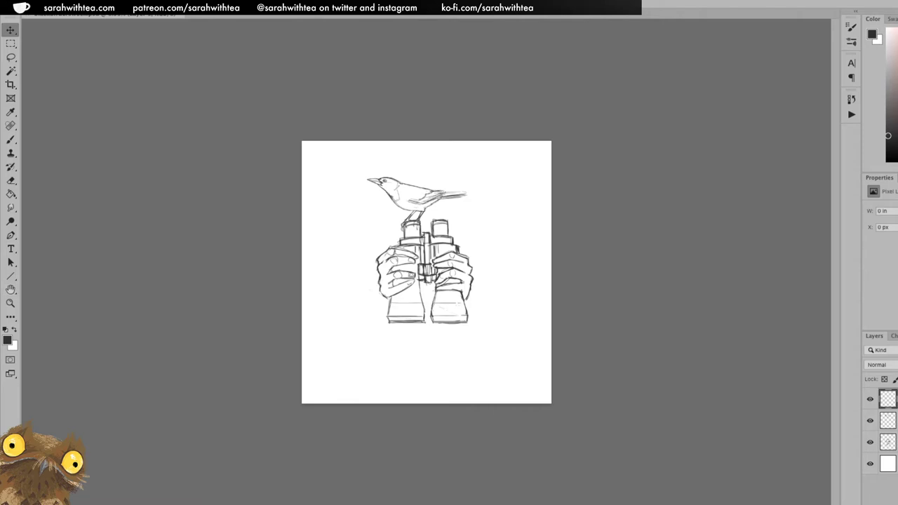
# Move the small bird layer and the hands-and-binoculars layer together lower on the canvas.
pyautogui.click(891, 442)
pyautogui.click(891, 420)
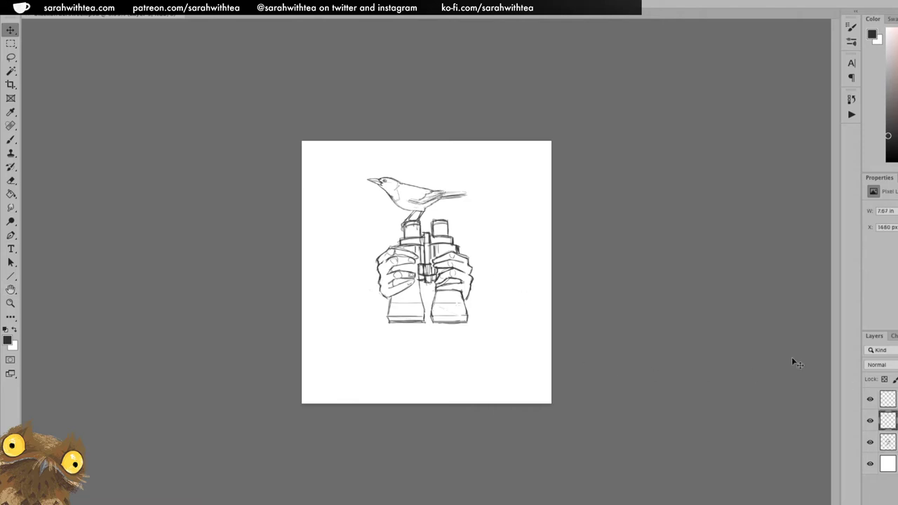
pyautogui.moveTo(463, 291); pyautogui.dragTo(464, 300)
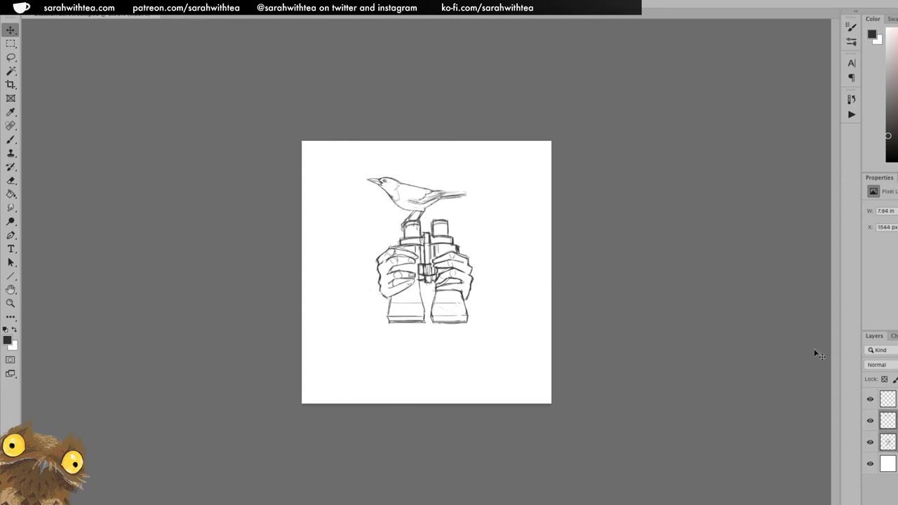
pyautogui.moveTo(468, 310); pyautogui.dragTo(472, 322)
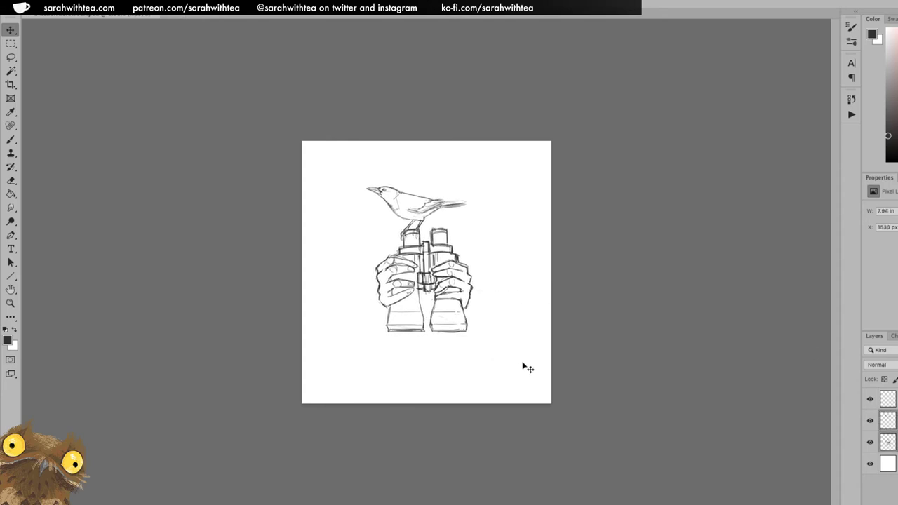
pyautogui.click(890, 399)
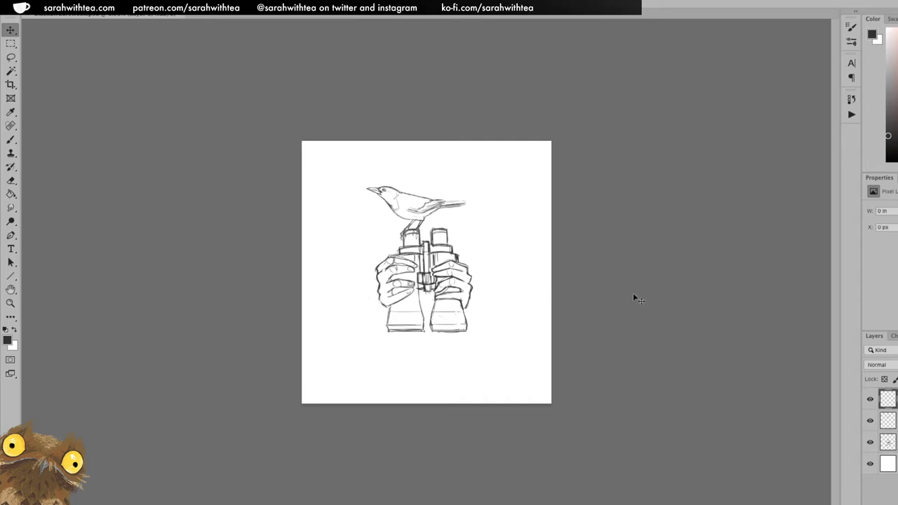
pyautogui.hotkey('ctrl', '+')
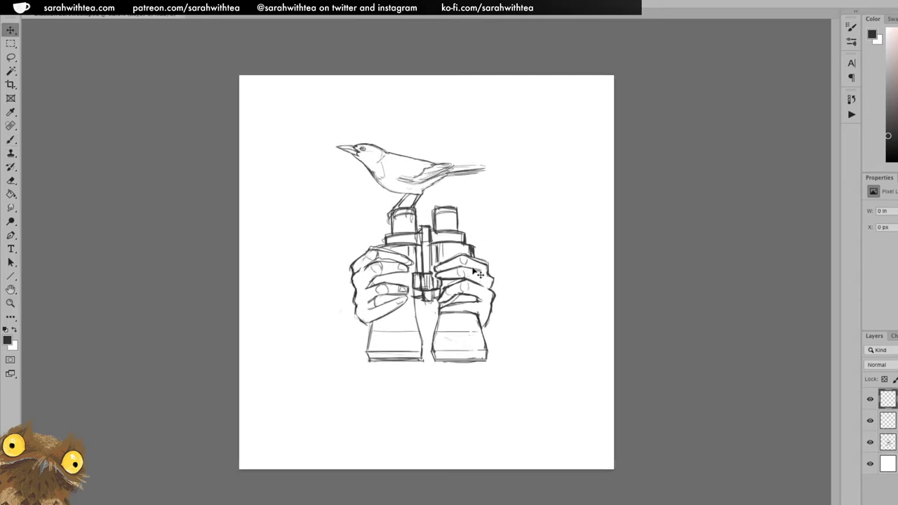
pyautogui.hotkey('alt', '[')
pyautogui.hotkey('alt', '[')
pyautogui.moveTo(477, 362); pyautogui.dragTo(477, 386)
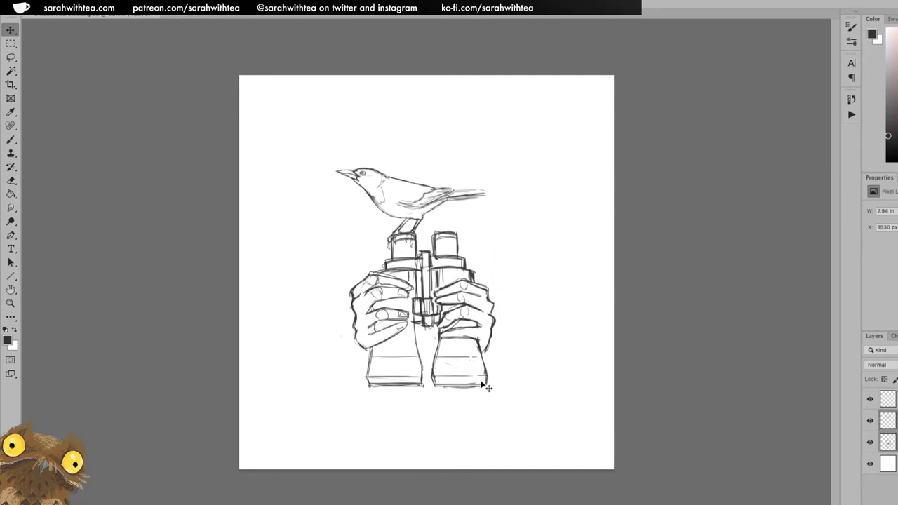
# Roughly sketch a larger, plump bird facing right above the right eyepiece on the empty top layer, with its tail sweeping down behind the small bird.
pyautogui.click(887, 398)
pyautogui.press('z')
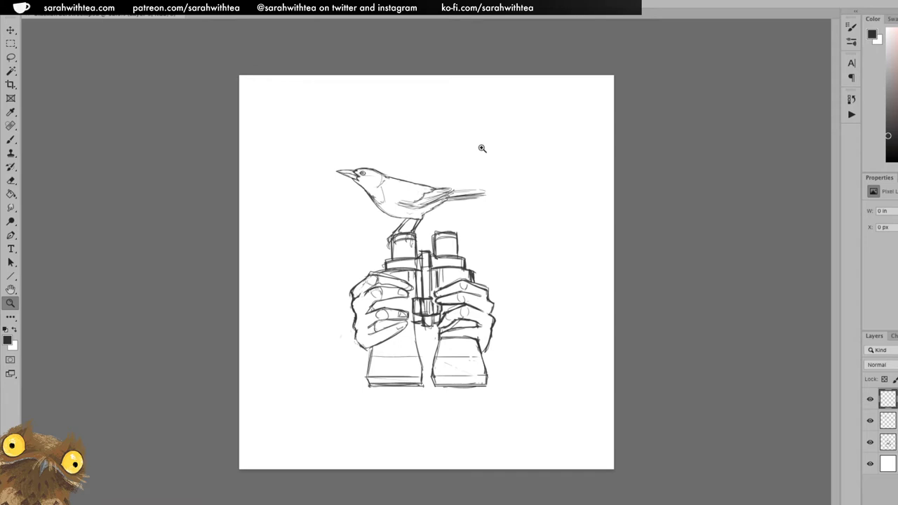
pyautogui.press('b')
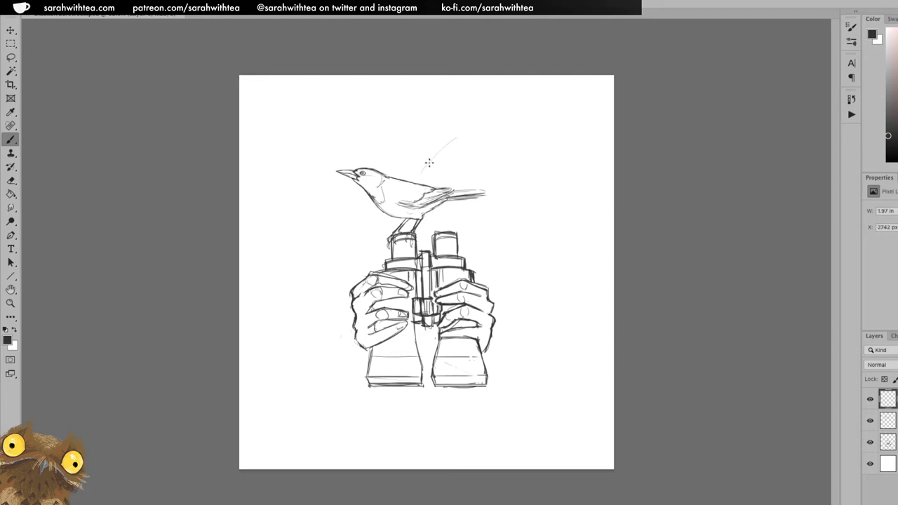
pyautogui.moveTo(462, 139); pyautogui.dragTo(418, 182)
pyautogui.moveTo(474, 119); pyautogui.dragTo(505, 119)
pyautogui.moveTo(463, 140)
pyautogui.mouseDown()
pyautogui.moveTo(505, 122)
pyautogui.moveTo(495, 146)
pyautogui.moveTo(506, 119)
pyautogui.moveTo(521, 135)
pyautogui.moveTo(499, 146)
pyautogui.moveTo(507, 118)
pyautogui.moveTo(487, 111)
pyautogui.moveTo(464, 143)
pyautogui.mouseUp()
pyautogui.moveTo(464, 143)
pyautogui.mouseDown()
pyautogui.moveTo(494, 155)
pyautogui.moveTo(501, 136)
pyautogui.moveTo(513, 190)
pyautogui.moveTo(504, 166)
pyautogui.moveTo(485, 218)
pyautogui.moveTo(505, 195)
pyautogui.moveTo(465, 230)
pyautogui.moveTo(474, 266)
pyautogui.mouseUp()
pyautogui.hotkey('ctrl', 'z')
pyautogui.moveTo(457, 231)
pyautogui.mouseDown()
pyautogui.moveTo(438, 216)
pyautogui.moveTo(420, 225)
pyautogui.mouseUp()
pyautogui.moveTo(427, 172); pyautogui.dragTo(392, 238)
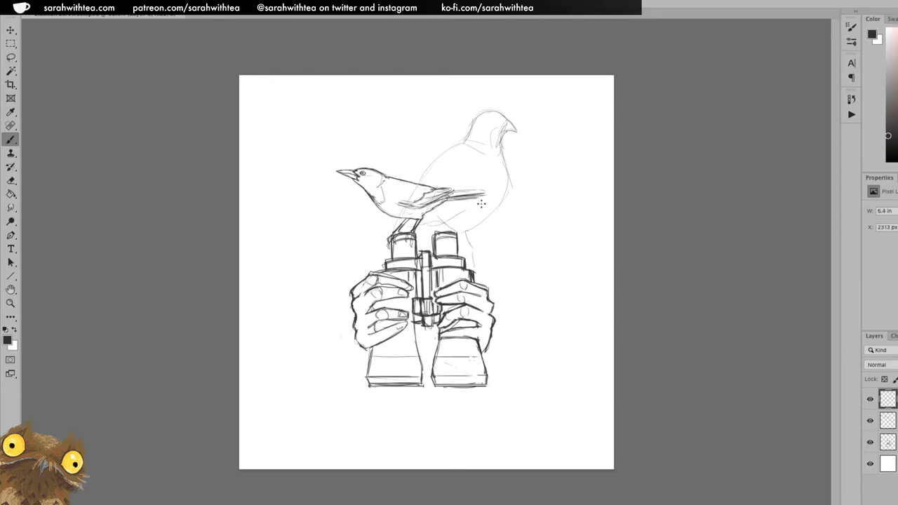
pyautogui.moveTo(413, 214)
pyautogui.mouseDown()
pyautogui.moveTo(423, 175)
pyautogui.moveTo(406, 230)
pyautogui.moveTo(418, 244)
pyautogui.moveTo(404, 258)
pyautogui.mouseUp()
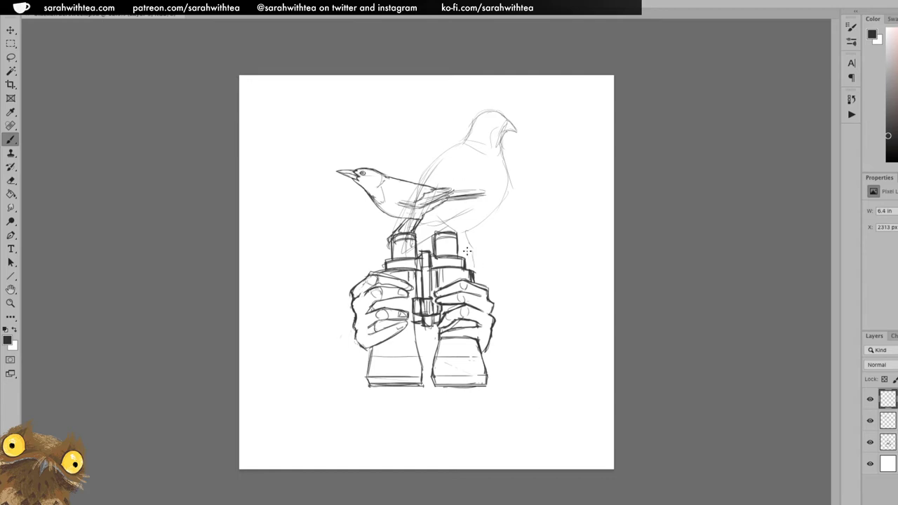
# Shift the large bird sketch slightly down and left, and draw its toes gripping the right eyepiece's rim.
pyautogui.press('v')
pyautogui.moveTo(482, 212); pyautogui.dragTo(479, 223)
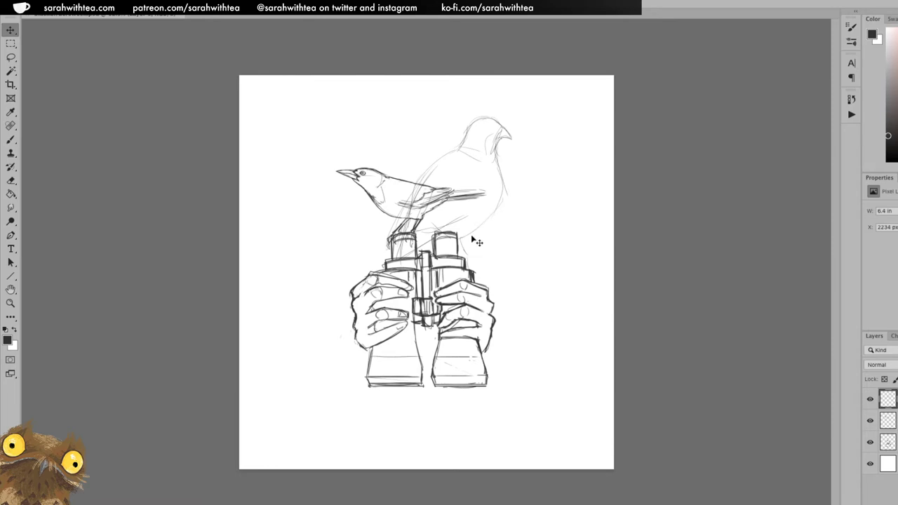
pyautogui.press('b')
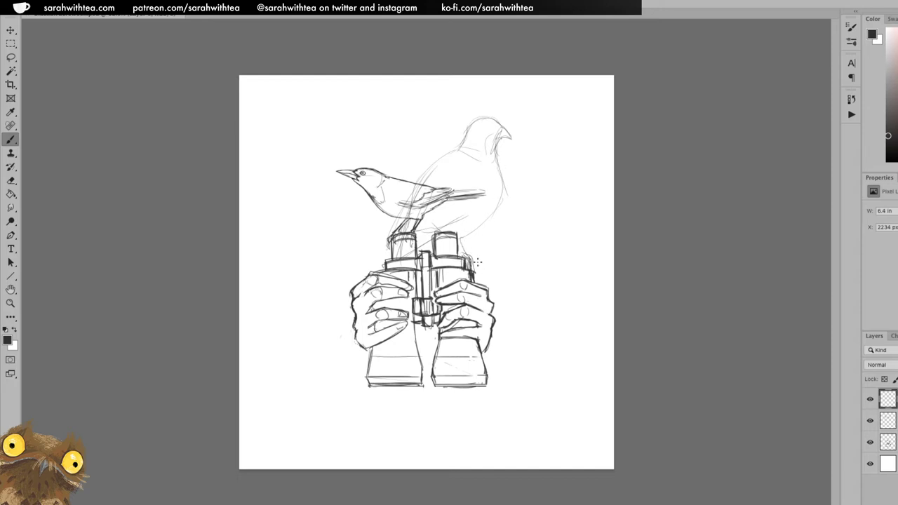
pyautogui.press('e')
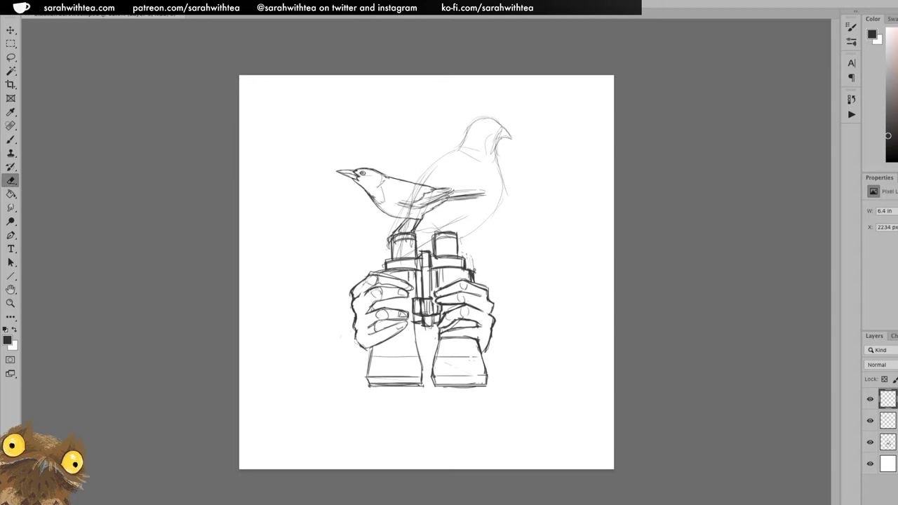
pyautogui.press('b')
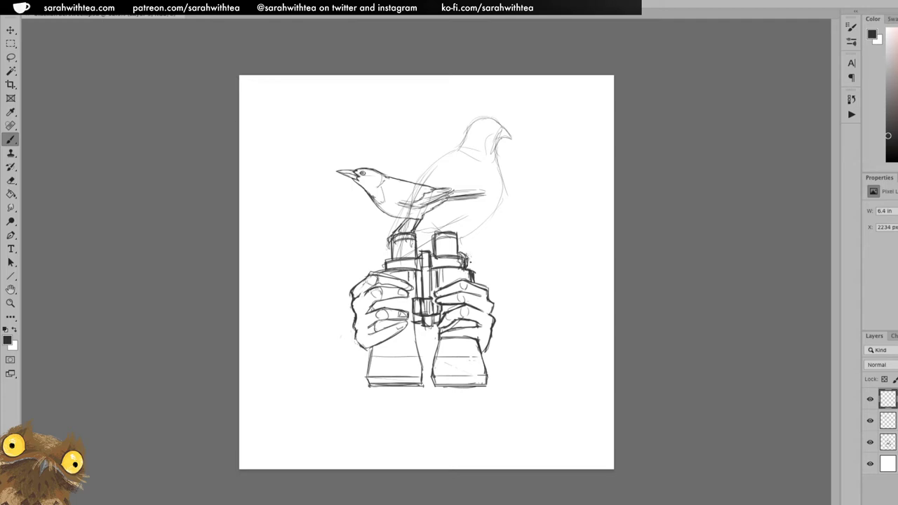
pyautogui.moveTo(463, 246); pyautogui.dragTo(466, 260)
pyautogui.moveTo(455, 244); pyautogui.dragTo(457, 254)
# Darken the large bird's throat, breast and belly outline, and redraw its beak shorter with a hooked tip.
pyautogui.moveTo(497, 141)
pyautogui.mouseDown()
pyautogui.moveTo(500, 190)
pyautogui.moveTo(478, 211)
pyautogui.moveTo(496, 192)
pyautogui.moveTo(498, 202)
pyautogui.moveTo(464, 239)
pyautogui.mouseUp()
pyautogui.press('z')
pyautogui.click(510, 141)
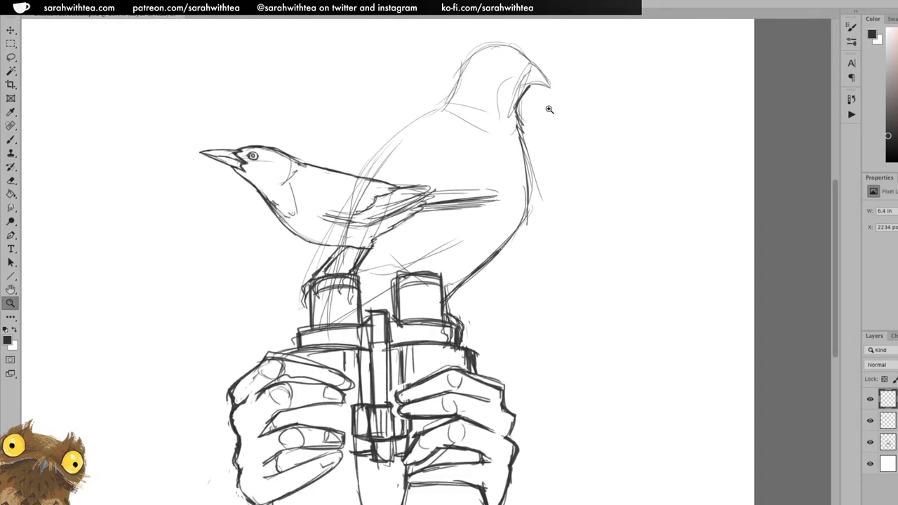
pyautogui.click(557, 131)
pyautogui.press('b')
pyautogui.moveTo(455, 187)
pyautogui.mouseDown()
pyautogui.moveTo(465, 179)
pyautogui.moveTo(481, 191)
pyautogui.moveTo(464, 189)
pyautogui.moveTo(478, 190)
pyautogui.moveTo(470, 172)
pyautogui.moveTo(485, 194)
pyautogui.moveTo(469, 179)
pyautogui.moveTo(481, 193)
pyautogui.moveTo(468, 187)
pyautogui.mouseUp()
pyautogui.press('e')
pyautogui.press('b')
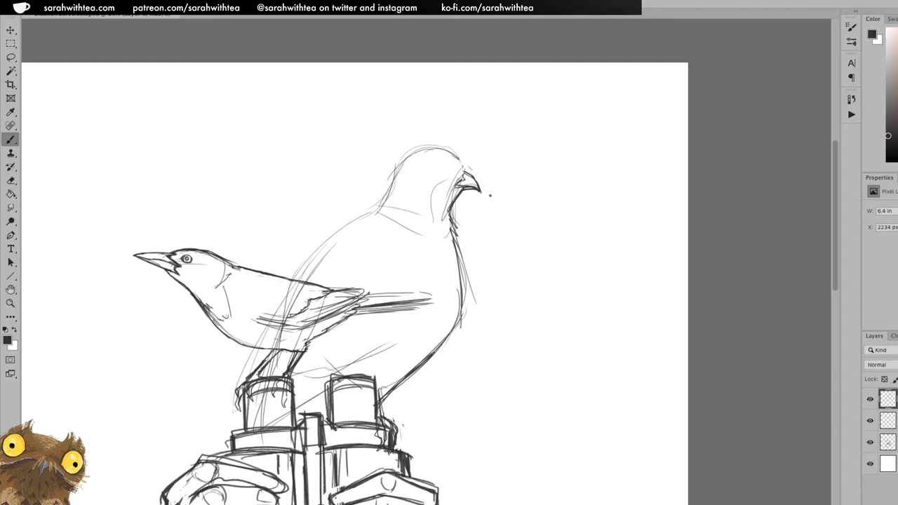
pyautogui.press('e')
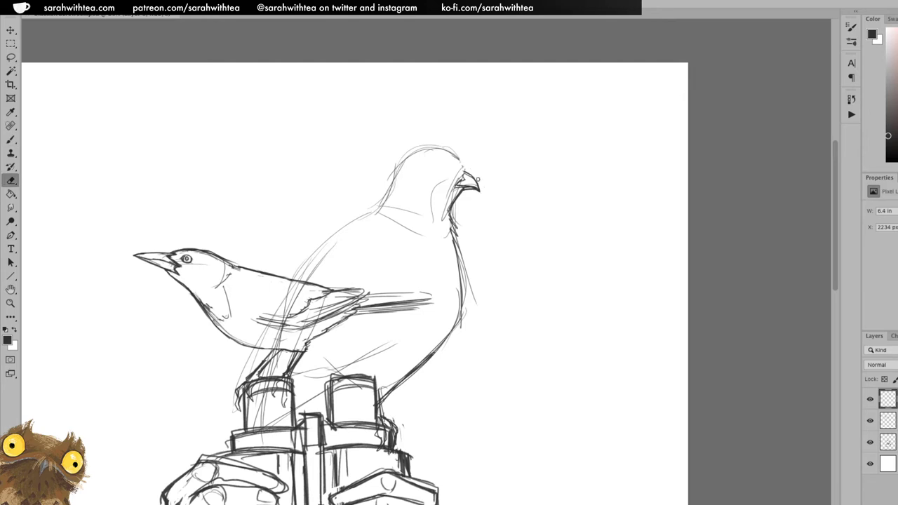
pyautogui.press('b')
pyautogui.moveTo(465, 173); pyautogui.dragTo(477, 181)
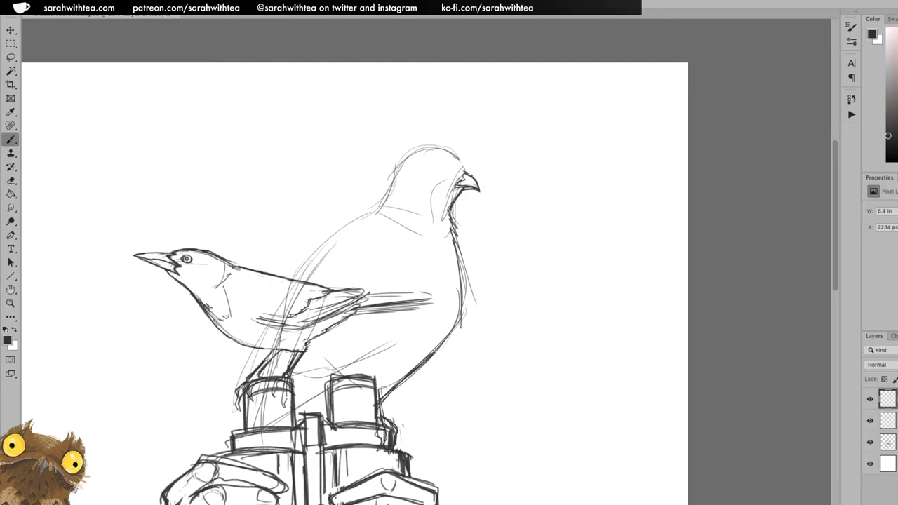
# Draw the large bird's round eye and brow, and adjust the selected eye with a free transform.
pyautogui.click(440, 171)
pyautogui.moveTo(443, 164)
pyautogui.mouseDown()
pyautogui.moveTo(437, 172)
pyautogui.moveTo(449, 174)
pyautogui.moveTo(444, 165)
pyautogui.moveTo(451, 173)
pyautogui.mouseUp()
pyautogui.moveTo(450, 191); pyautogui.dragTo(446, 198)
pyautogui.press('l')
pyautogui.moveTo(449, 182)
pyautogui.mouseDown()
pyautogui.moveTo(429, 167)
pyautogui.moveTo(453, 160)
pyautogui.mouseUp()
pyautogui.press('v')
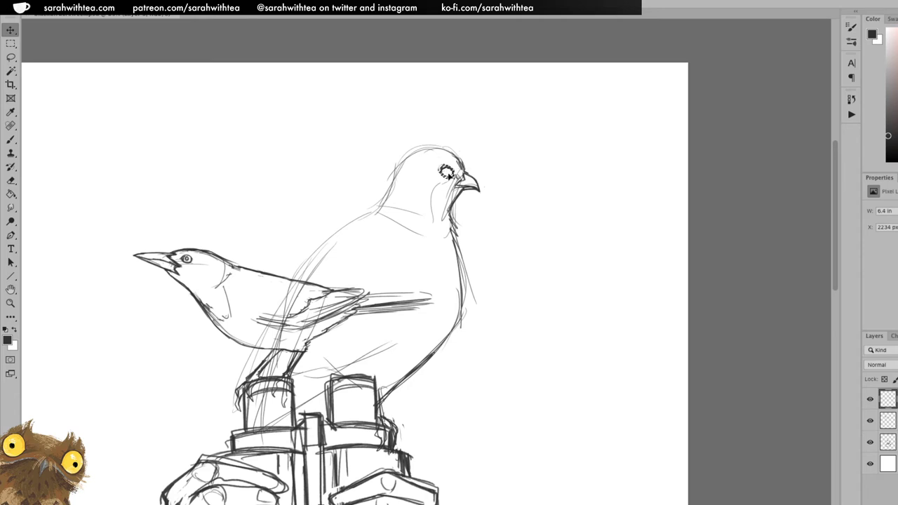
pyautogui.hotkey('ctrl', 't')
pyautogui.moveTo(436, 174); pyautogui.dragTo(437, 176)
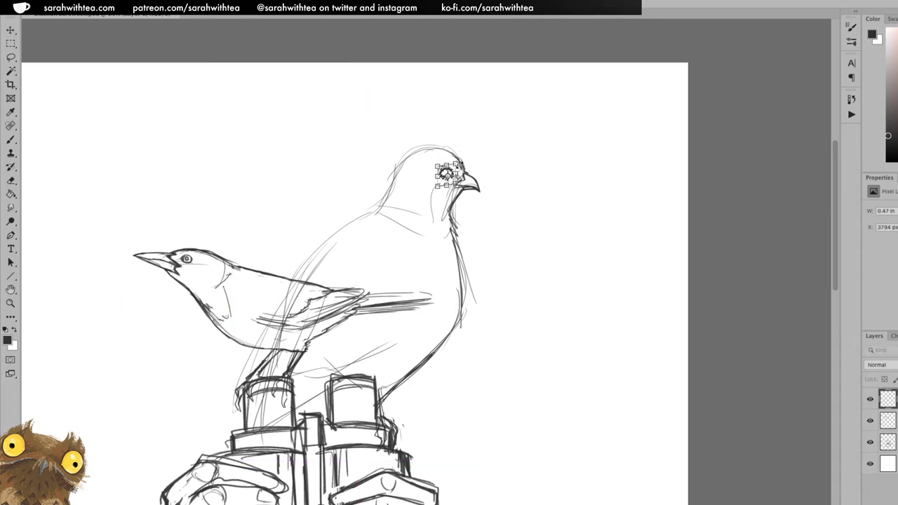
pyautogui.moveTo(446, 173); pyautogui.dragTo(446, 176)
pyautogui.press('Return')
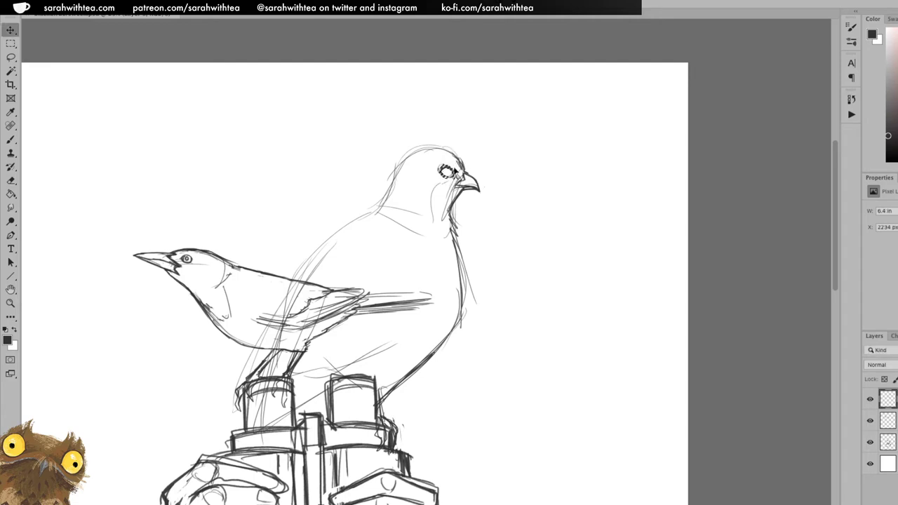
# Sketch the rounded throat patch and the curved stripe running from the large bird's eye down its neck.
pyautogui.press('z')
pyautogui.click(454, 167)
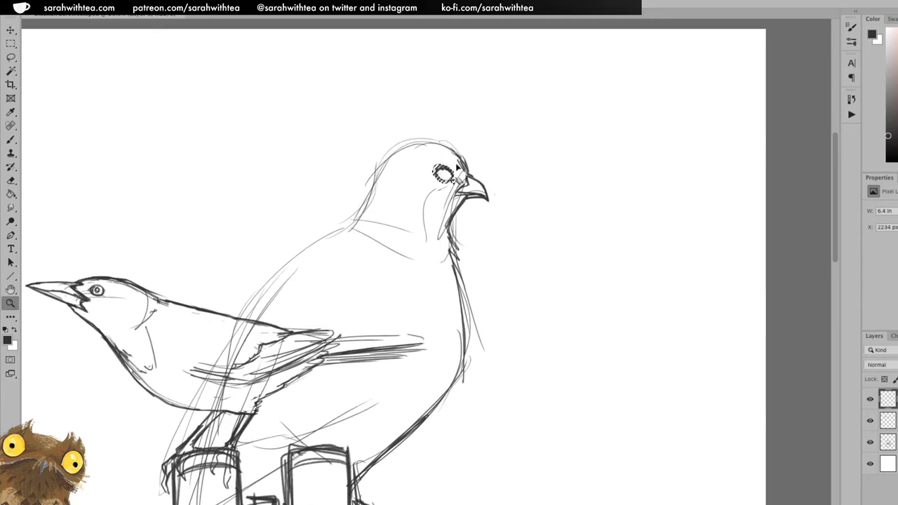
pyautogui.press('b')
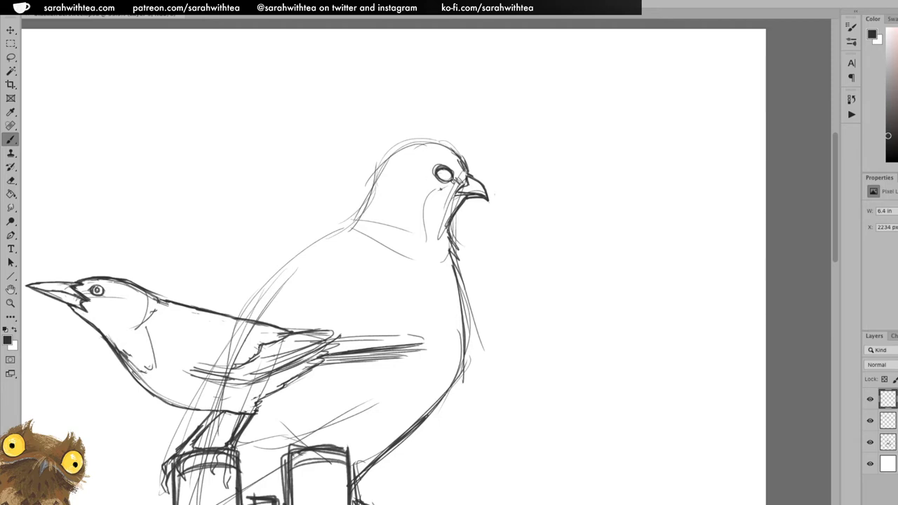
pyautogui.moveTo(443, 193)
pyautogui.mouseDown()
pyautogui.moveTo(455, 196)
pyautogui.moveTo(423, 196)
pyautogui.moveTo(416, 225)
pyautogui.moveTo(448, 253)
pyautogui.moveTo(415, 228)
pyautogui.mouseUp()
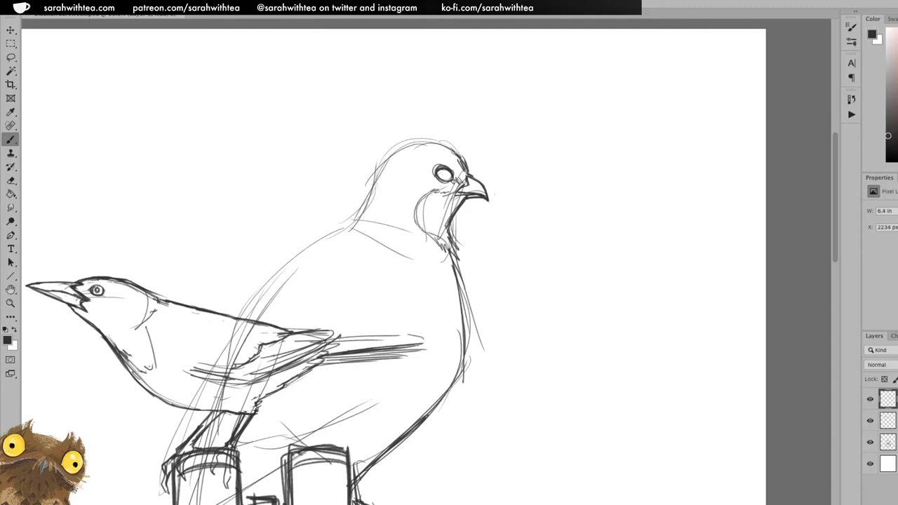
pyautogui.moveTo(431, 170)
pyautogui.mouseDown()
pyautogui.moveTo(401, 178)
pyautogui.moveTo(413, 173)
pyautogui.moveTo(388, 211)
pyautogui.moveTo(417, 248)
pyautogui.mouseUp()
pyautogui.moveTo(390, 190); pyautogui.dragTo(405, 240)
pyautogui.moveTo(411, 178); pyautogui.dragTo(400, 188)
pyautogui.moveTo(432, 170); pyautogui.dragTo(418, 172)
# Draw short feather strokes along the large bird's forehead, crown and nape, with a curved line marking the cap's lower edge.
pyautogui.moveTo(444, 143); pyautogui.dragTo(411, 144)
pyautogui.moveTo(447, 146); pyautogui.dragTo(464, 160)
pyautogui.moveTo(412, 147); pyautogui.dragTo(390, 153)
pyautogui.moveTo(406, 148); pyautogui.dragTo(378, 169)
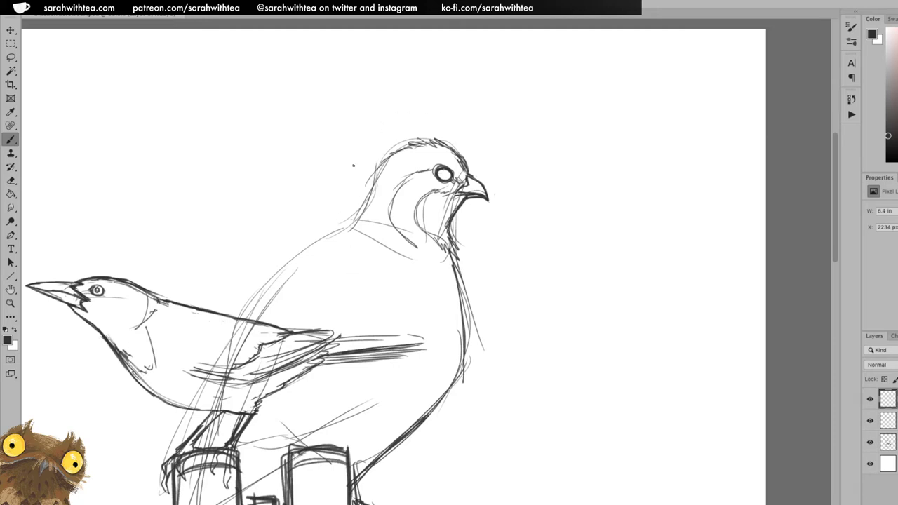
pyautogui.moveTo(368, 207); pyautogui.dragTo(361, 212)
pyautogui.moveTo(364, 209)
pyautogui.mouseDown()
pyautogui.moveTo(400, 158)
pyautogui.moveTo(449, 148)
pyautogui.mouseUp()
pyautogui.moveTo(438, 150); pyautogui.dragTo(461, 167)
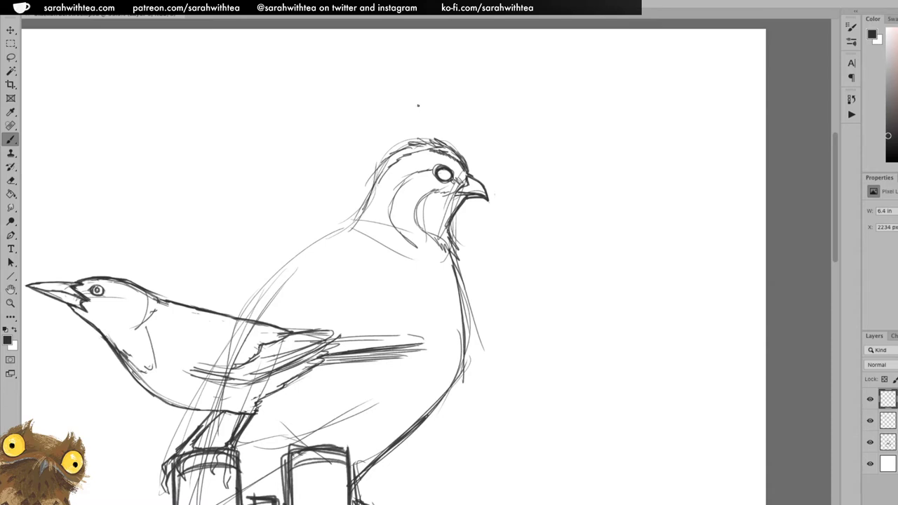
# Darken the large bird's eye stripe and throat patch edges with short feathery strokes ending in ragged tips at the neck.
pyautogui.moveTo(430, 150)
pyautogui.mouseDown()
pyautogui.moveTo(411, 152)
pyautogui.moveTo(375, 184)
pyautogui.moveTo(358, 222)
pyautogui.moveTo(386, 232)
pyautogui.moveTo(383, 225)
pyautogui.mouseUp()
pyautogui.moveTo(387, 217); pyautogui.dragTo(377, 231)
pyautogui.moveTo(388, 221)
pyautogui.mouseDown()
pyautogui.moveTo(379, 232)
pyautogui.moveTo(411, 175)
pyautogui.moveTo(432, 169)
pyautogui.moveTo(396, 186)
pyautogui.moveTo(444, 193)
pyautogui.mouseUp()
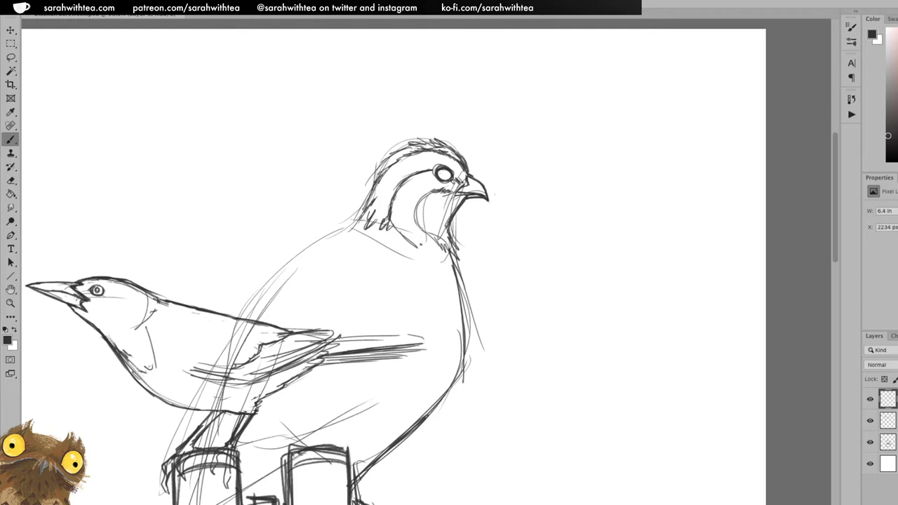
pyautogui.moveTo(391, 212)
pyautogui.mouseDown()
pyautogui.moveTo(394, 227)
pyautogui.moveTo(455, 261)
pyautogui.mouseUp()
pyautogui.moveTo(450, 244); pyautogui.dragTo(456, 253)
pyautogui.moveTo(414, 209)
pyautogui.mouseDown()
pyautogui.moveTo(421, 230)
pyautogui.moveTo(419, 195)
pyautogui.mouseUp()
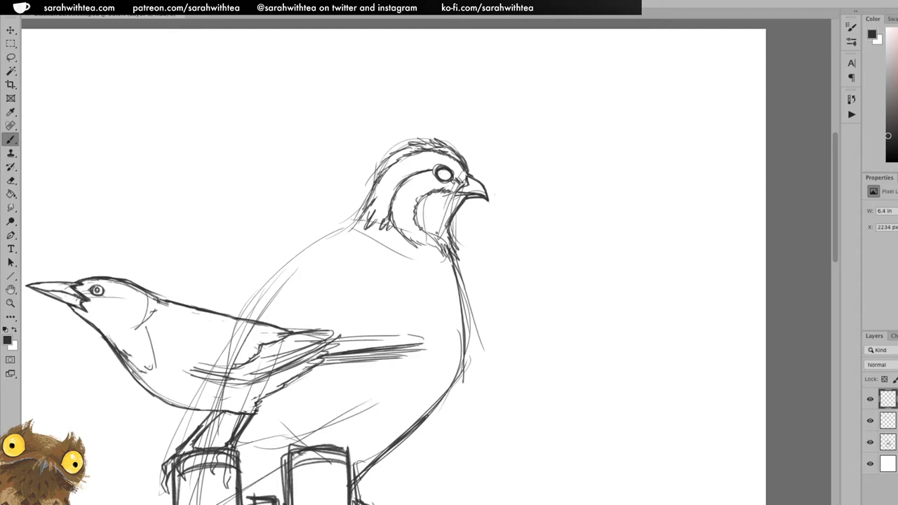
pyautogui.moveTo(429, 236); pyautogui.dragTo(435, 242)
pyautogui.moveTo(422, 229); pyautogui.dragTo(446, 246)
# Clean up the large bird's eye outline with the eraser, redraw its ring and add a pupil with a highlight.
pyautogui.press('e')
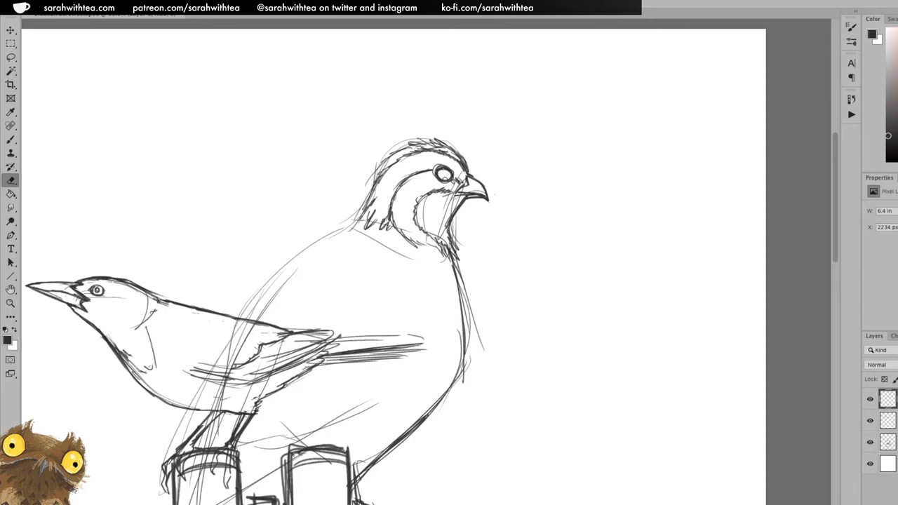
pyautogui.moveTo(440, 183); pyautogui.dragTo(445, 179)
pyautogui.moveTo(449, 175); pyautogui.dragTo(441, 176)
pyautogui.press('b')
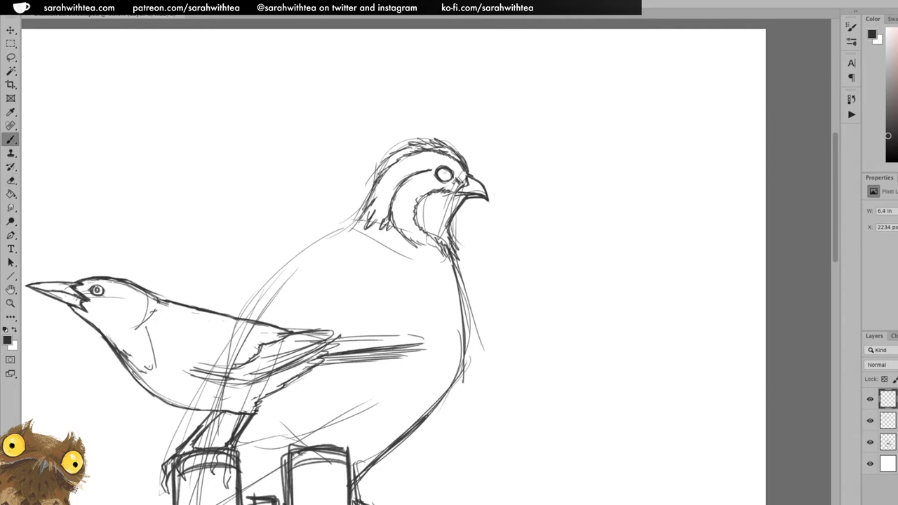
pyautogui.press('e')
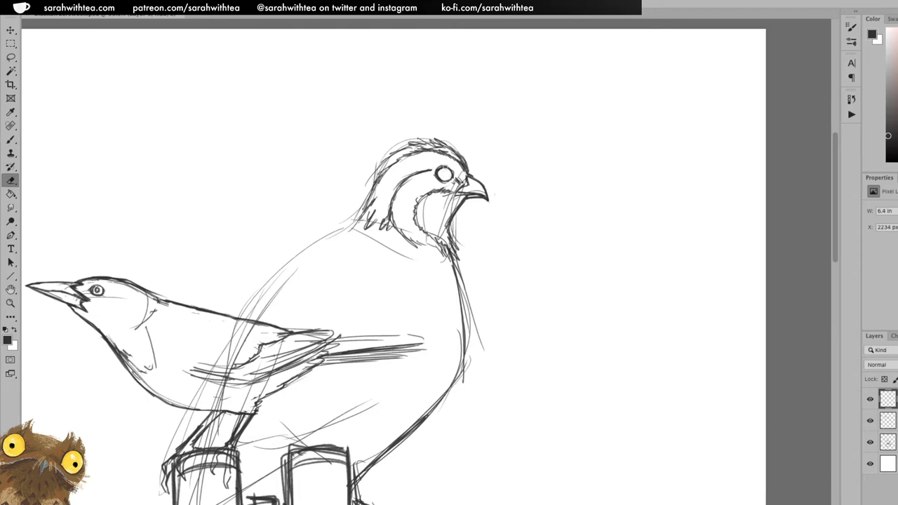
pyautogui.press('b')
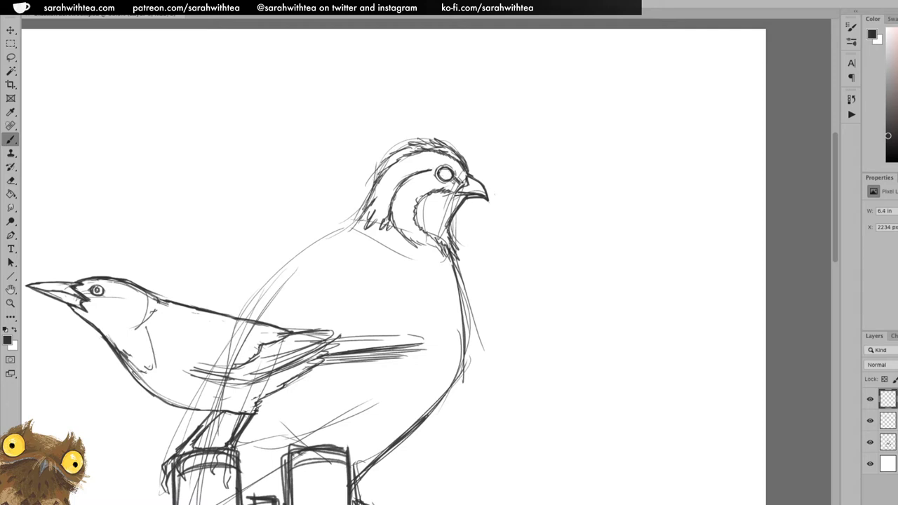
pyautogui.moveTo(444, 171); pyautogui.dragTo(449, 173)
pyautogui.moveTo(447, 169); pyautogui.dragTo(447, 175)
pyautogui.press('e')
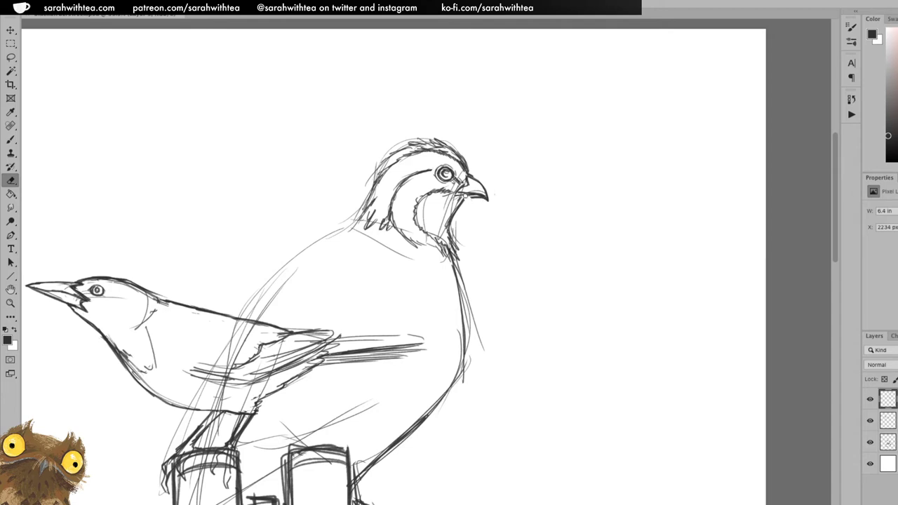
# Add feather strokes to the front of the large bird's throat and its crown, and make white the foreground color.
pyautogui.press('b')
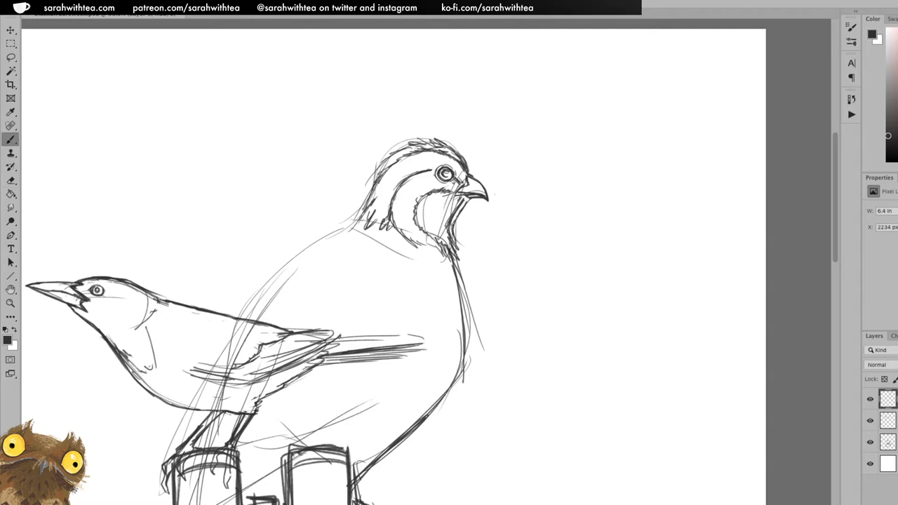
pyautogui.moveTo(430, 136); pyautogui.dragTo(442, 142)
pyautogui.press('l')
pyautogui.moveTo(506, 177); pyautogui.dragTo(465, 247)
pyautogui.hotkey('ctrl', 'd')
pyautogui.press('x')
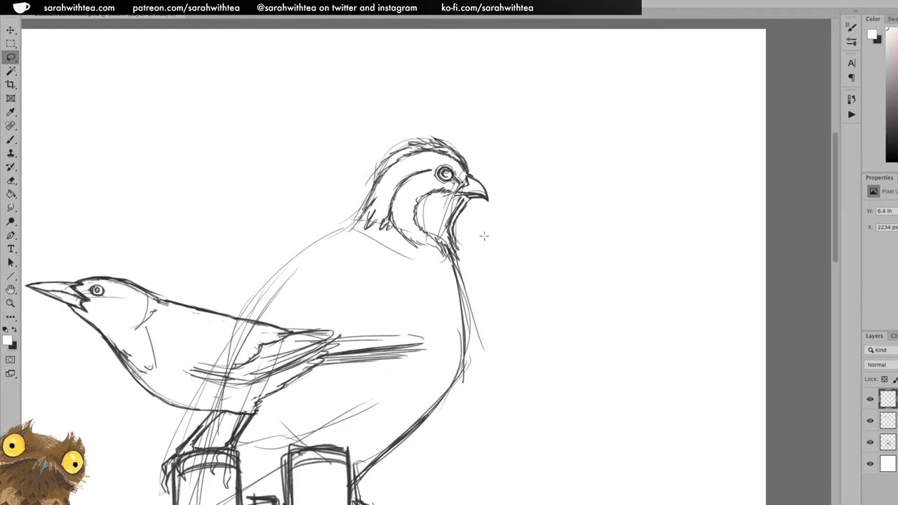
# Darken the large bird's back outline and draw short feather strokes over its back, folded wing and lower flank in dark gray.
pyautogui.press('z')
pyautogui.keyDown('alt'); pyautogui.click(483, 241); pyautogui.keyUp('alt')
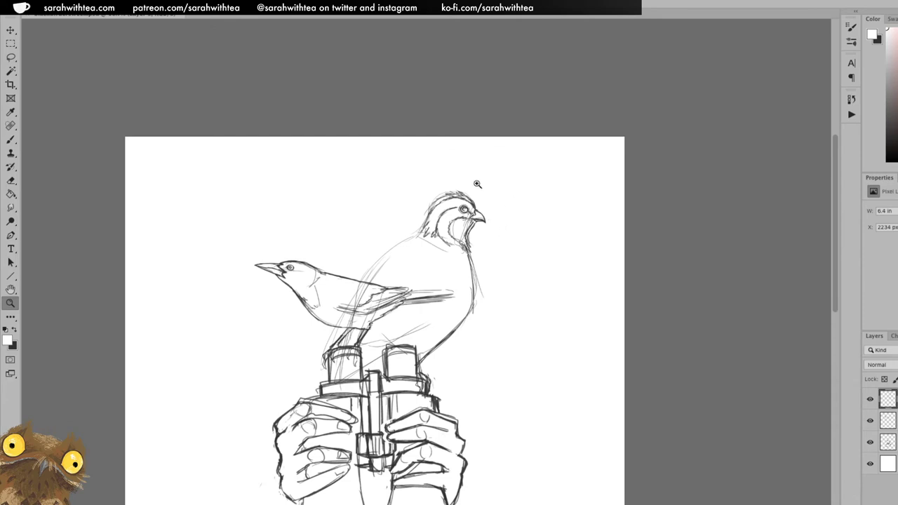
pyautogui.press('b')
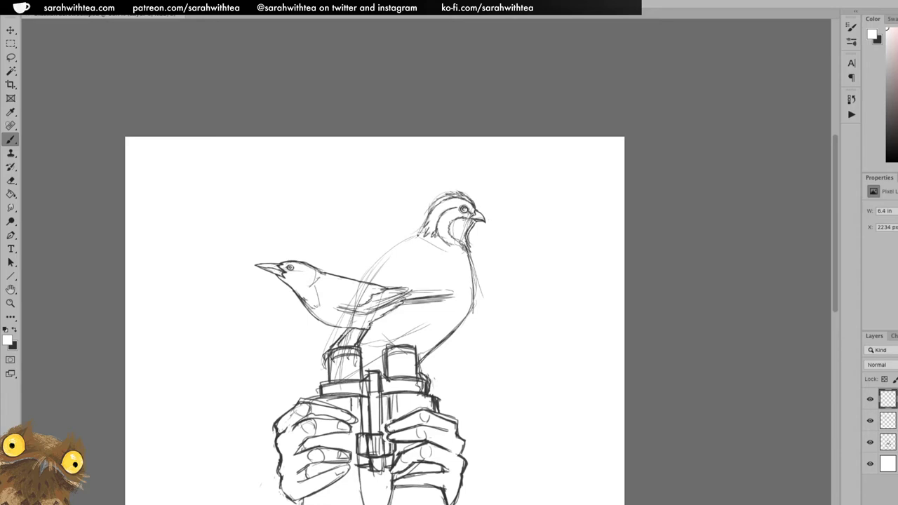
pyautogui.press('x')
pyautogui.moveTo(399, 250); pyautogui.dragTo(361, 283)
pyautogui.moveTo(425, 228); pyautogui.dragTo(389, 285)
pyautogui.moveTo(418, 255)
pyautogui.mouseDown()
pyautogui.moveTo(404, 280)
pyautogui.moveTo(420, 267)
pyautogui.moveTo(428, 285)
pyautogui.moveTo(410, 313)
pyautogui.mouseUp()
pyautogui.moveTo(445, 265); pyautogui.dragTo(434, 272)
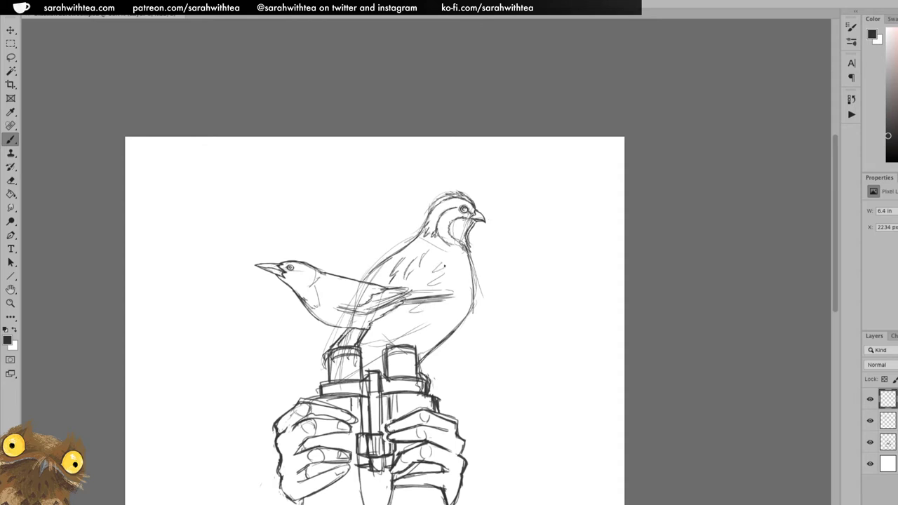
pyautogui.moveTo(422, 312)
pyautogui.mouseDown()
pyautogui.moveTo(409, 343)
pyautogui.moveTo(362, 345)
pyautogui.moveTo(372, 341)
pyautogui.mouseUp()
pyautogui.moveTo(395, 311)
pyautogui.mouseDown()
pyautogui.moveTo(373, 331)
pyautogui.moveTo(363, 362)
pyautogui.moveTo(372, 361)
pyautogui.moveTo(362, 366)
pyautogui.mouseUp()
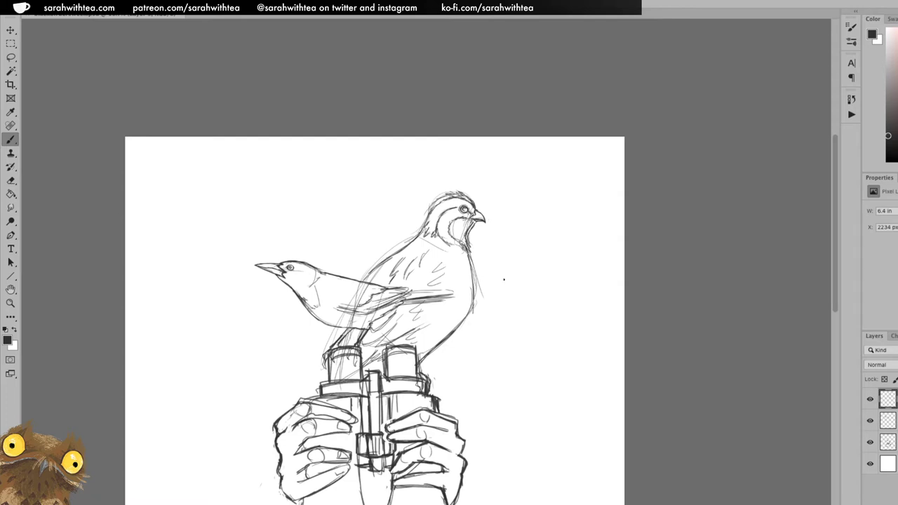
# Erase the stray construction lines around the large bird's back, breast and throat.
pyautogui.press('r')
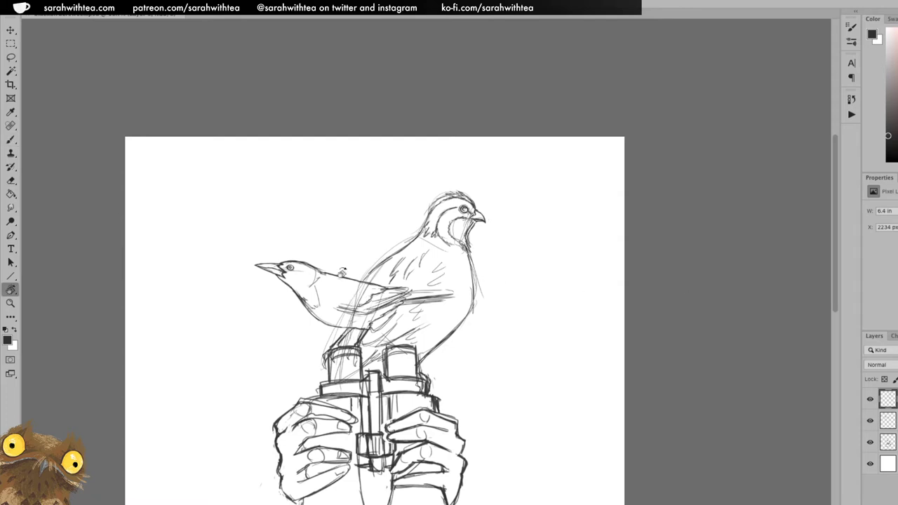
pyautogui.press('e')
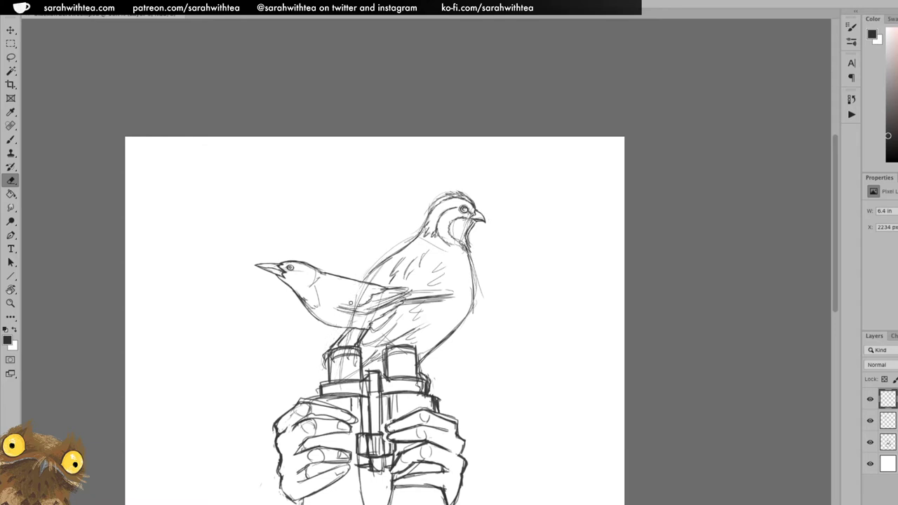
pyautogui.moveTo(411, 237); pyautogui.dragTo(418, 229)
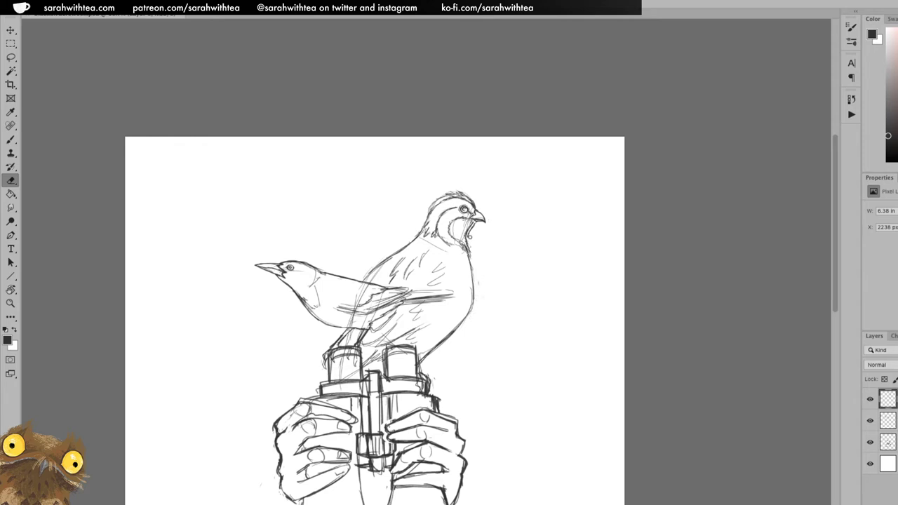
pyautogui.moveTo(469, 225)
pyautogui.mouseDown()
pyautogui.moveTo(465, 235)
pyautogui.moveTo(463, 226)
pyautogui.mouseUp()
# Touch up the large bird's throat front, erase loose lines behind its head and redraw the crown outline with ragged feathers.
pyautogui.press('z')
pyautogui.click(474, 258)
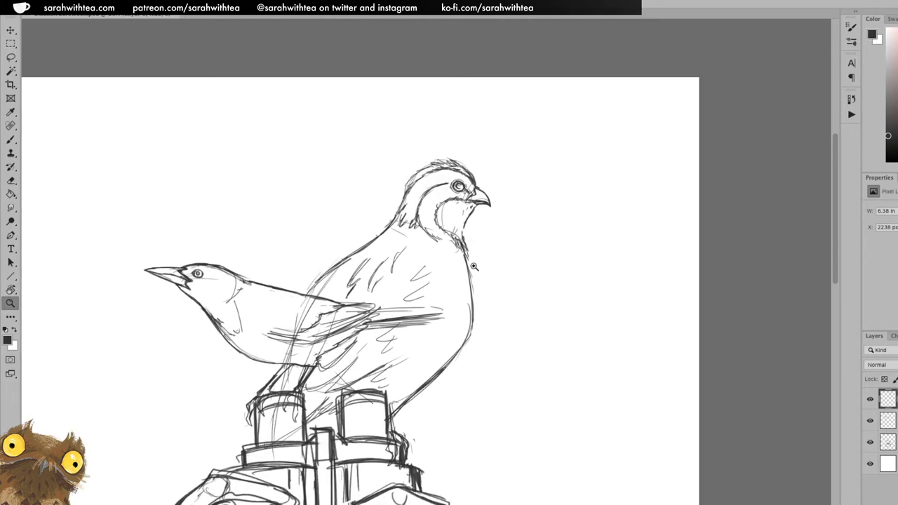
pyautogui.press('b')
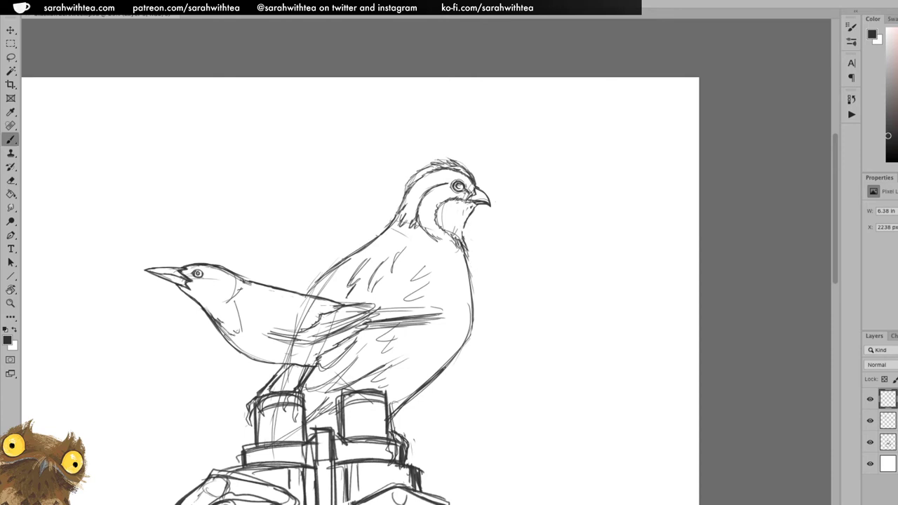
pyautogui.moveTo(457, 218)
pyautogui.mouseDown()
pyautogui.moveTo(467, 244)
pyautogui.moveTo(466, 220)
pyautogui.mouseUp()
pyautogui.press('e')
pyautogui.moveTo(418, 171); pyautogui.dragTo(399, 191)
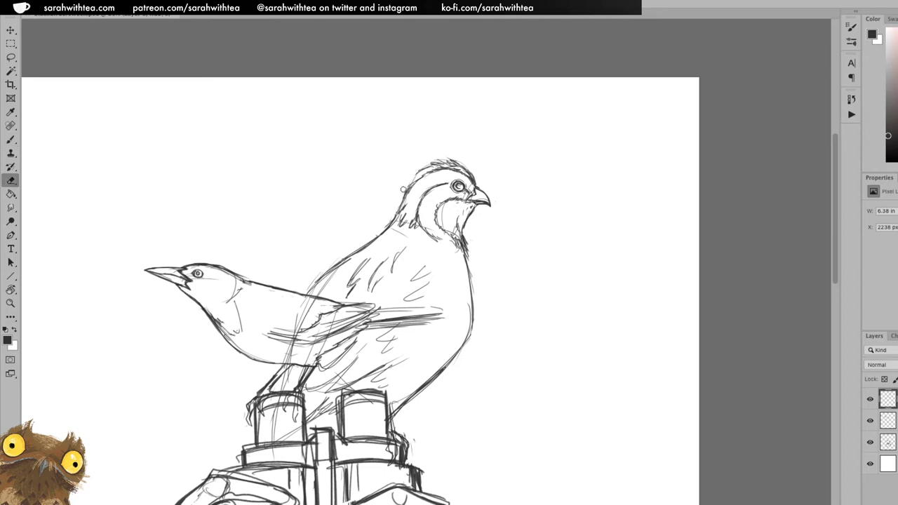
pyautogui.press('b')
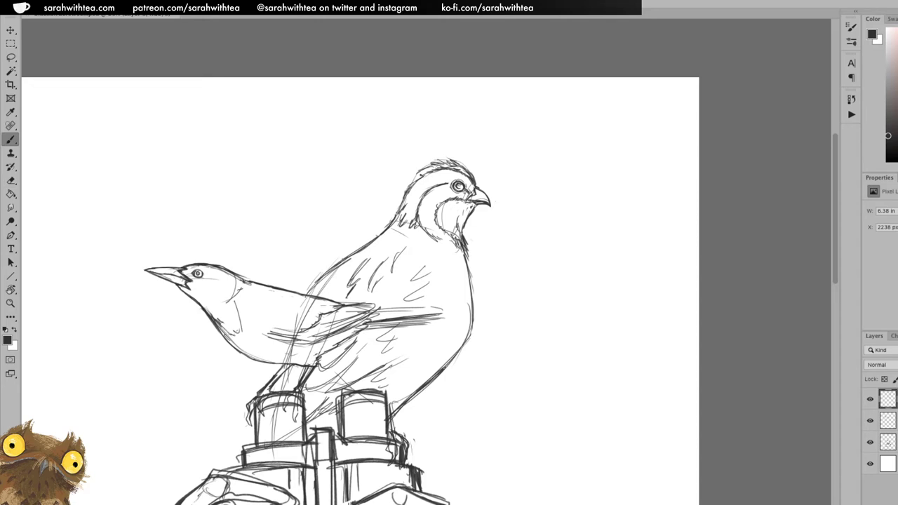
pyautogui.moveTo(407, 183)
pyautogui.mouseDown()
pyautogui.moveTo(460, 157)
pyautogui.moveTo(468, 170)
pyautogui.moveTo(443, 161)
pyautogui.mouseUp()
# Draw pointed collar feathers below the large bird's throat and small curved marks along its breast and belly.
pyautogui.moveTo(441, 243)
pyautogui.mouseDown()
pyautogui.moveTo(452, 239)
pyautogui.moveTo(439, 255)
pyautogui.mouseUp()
pyautogui.moveTo(417, 226); pyautogui.dragTo(428, 246)
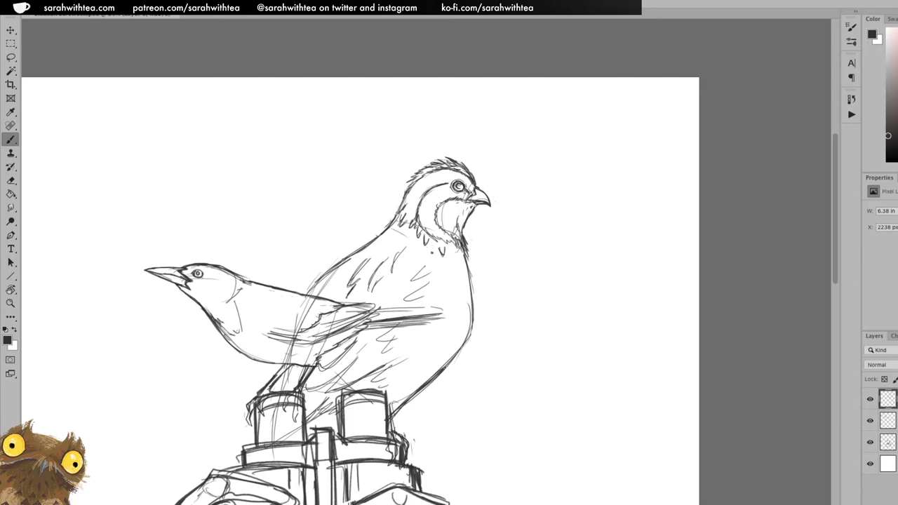
pyautogui.moveTo(431, 240)
pyautogui.mouseDown()
pyautogui.moveTo(438, 301)
pyautogui.moveTo(462, 331)
pyautogui.moveTo(441, 344)
pyautogui.moveTo(454, 347)
pyautogui.mouseUp()
pyautogui.moveTo(463, 290); pyautogui.dragTo(456, 298)
pyautogui.moveTo(425, 341)
pyautogui.mouseDown()
pyautogui.moveTo(431, 366)
pyautogui.moveTo(448, 355)
pyautogui.mouseUp()
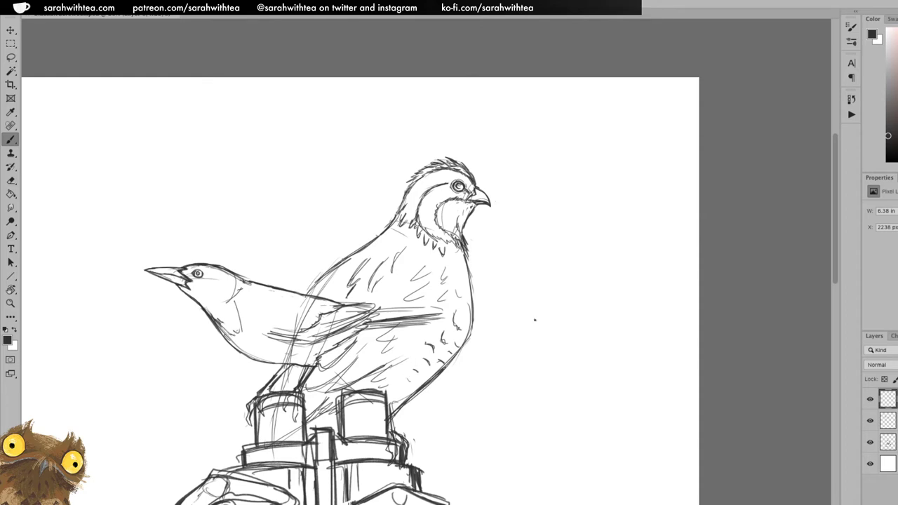
# Erase the large bird's lines that overlap the small bird's body.
pyautogui.press('z')
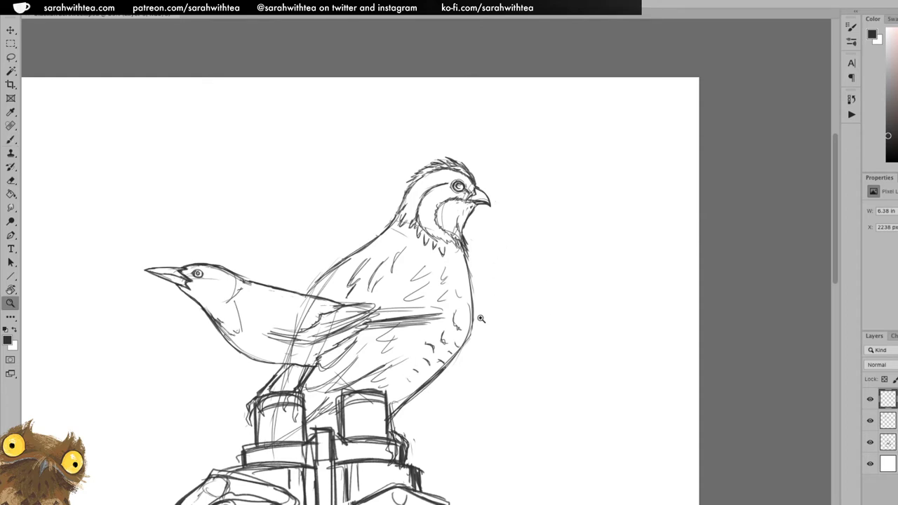
pyautogui.keyDown('alt'); pyautogui.click(481, 340); pyautogui.keyUp('alt')
pyautogui.keyDown('alt'); pyautogui.click(481, 365); pyautogui.keyUp('alt')
pyautogui.keyDown('alt'); pyautogui.click(481, 377); pyautogui.keyUp('alt')
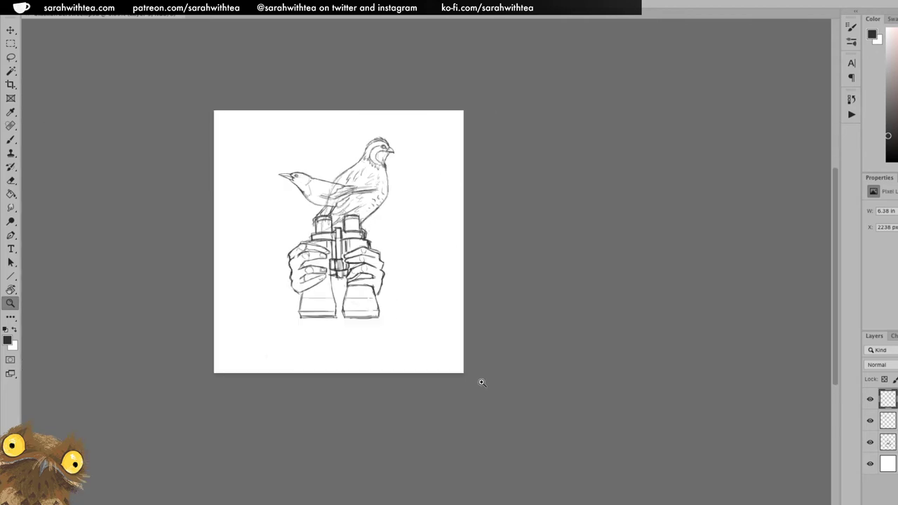
pyautogui.press('e')
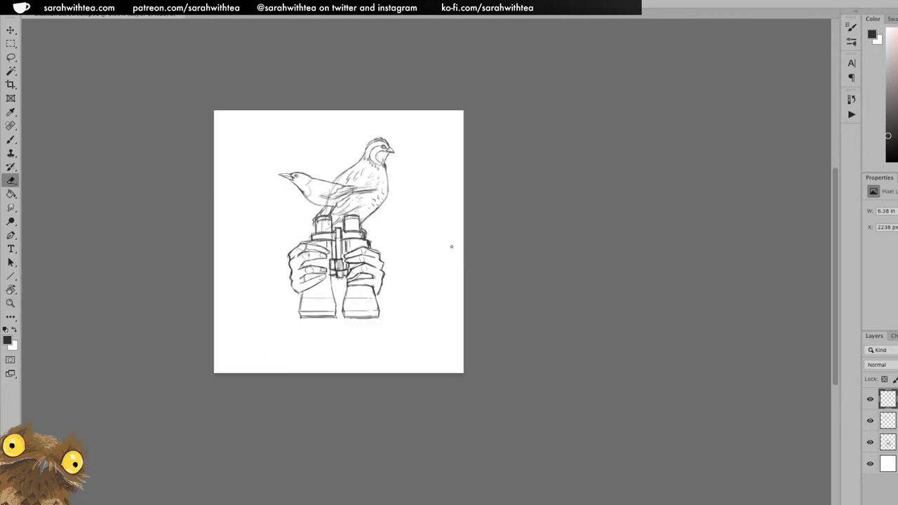
pyautogui.moveTo(328, 193)
pyautogui.mouseDown()
pyautogui.moveTo(328, 206)
pyautogui.moveTo(341, 196)
pyautogui.mouseUp()
pyautogui.press('z')
pyautogui.click(338, 195)
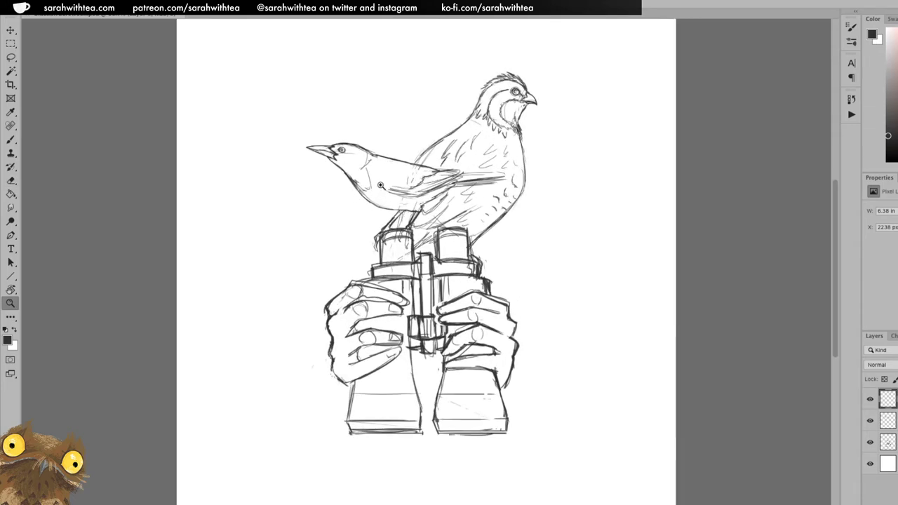
# Sketch the large bird's toes gripping the rim of the right eyepiece.
pyautogui.press('b')
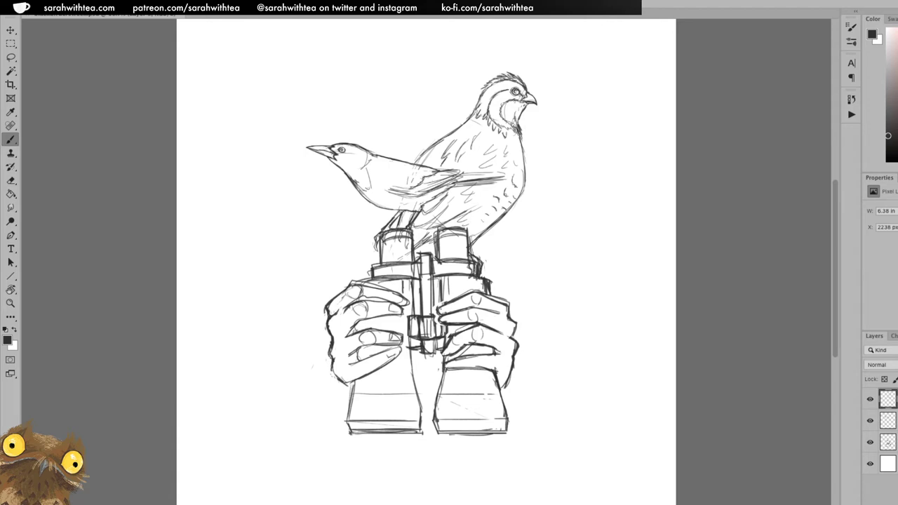
pyautogui.press('e')
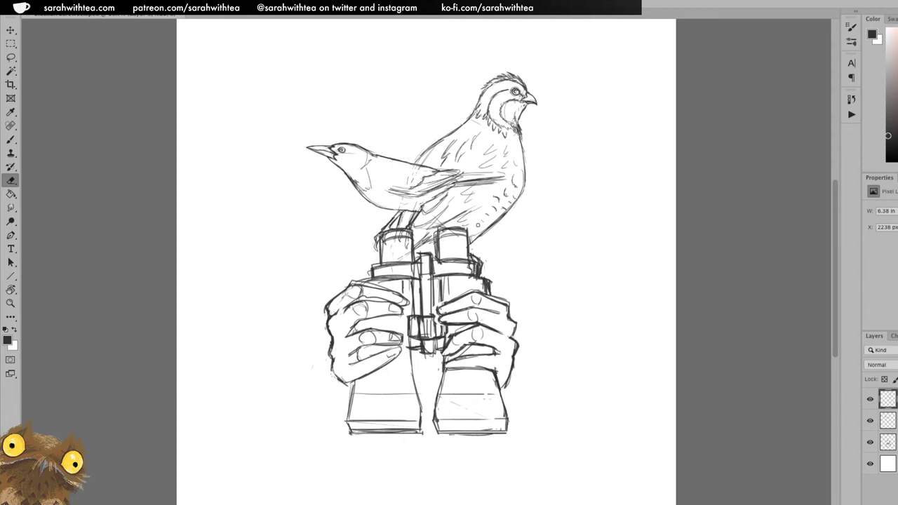
pyautogui.press('b')
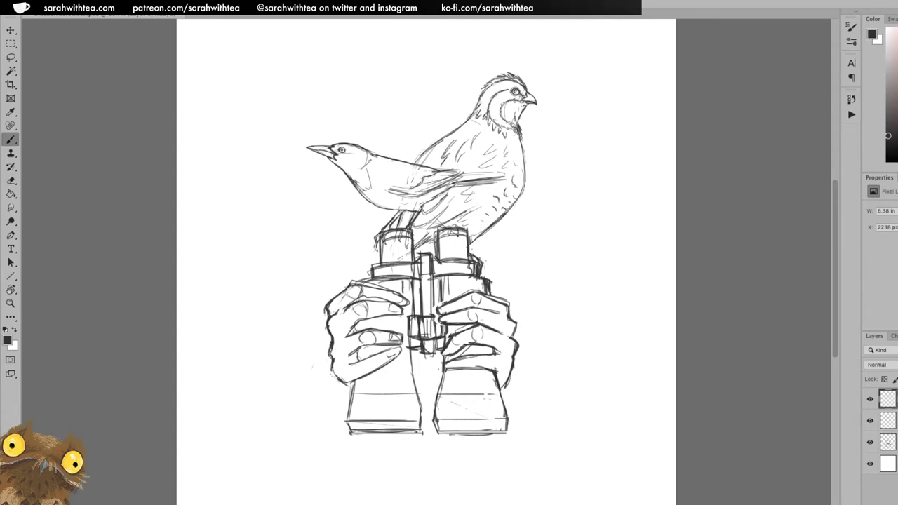
pyautogui.moveTo(454, 235); pyautogui.dragTo(455, 242)
# Rough in a third bird beside the small bird's head, with a long pointed bill, curved breast and raised wing.
pyautogui.moveTo(249, 210)
pyautogui.mouseDown()
pyautogui.moveTo(224, 248)
pyautogui.moveTo(272, 205)
pyautogui.moveTo(226, 251)
pyautogui.moveTo(255, 198)
pyautogui.moveTo(284, 168)
pyautogui.moveTo(303, 166)
pyautogui.moveTo(314, 175)
pyautogui.moveTo(294, 195)
pyautogui.moveTo(313, 182)
pyautogui.moveTo(298, 222)
pyautogui.moveTo(261, 218)
pyautogui.moveTo(300, 218)
pyautogui.mouseUp()
pyautogui.moveTo(300, 219)
pyautogui.mouseDown()
pyautogui.moveTo(299, 207)
pyautogui.moveTo(339, 255)
pyautogui.mouseUp()
pyautogui.moveTo(318, 178); pyautogui.dragTo(430, 76)
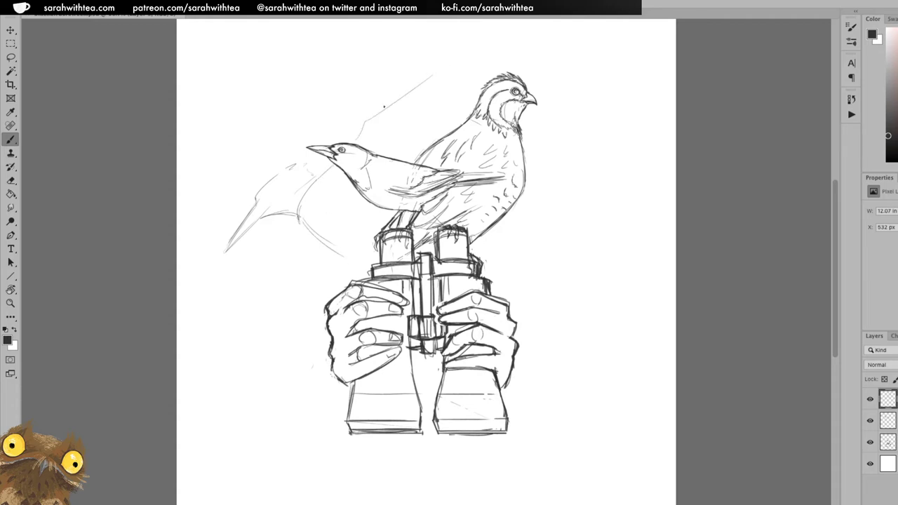
pyautogui.moveTo(315, 179); pyautogui.dragTo(366, 120)
# Lasso the third bird's sketch, cut it from the current layer and paste it onto a new layer.
pyautogui.click(870, 399)
pyautogui.click(870, 399)
pyautogui.press('l')
pyautogui.moveTo(342, 232)
pyautogui.mouseDown()
pyautogui.moveTo(228, 302)
pyautogui.moveTo(253, 131)
pyautogui.moveTo(462, 62)
pyautogui.moveTo(401, 146)
pyautogui.moveTo(358, 242)
pyautogui.mouseUp()
pyautogui.hotkey('ctrl', 'x')
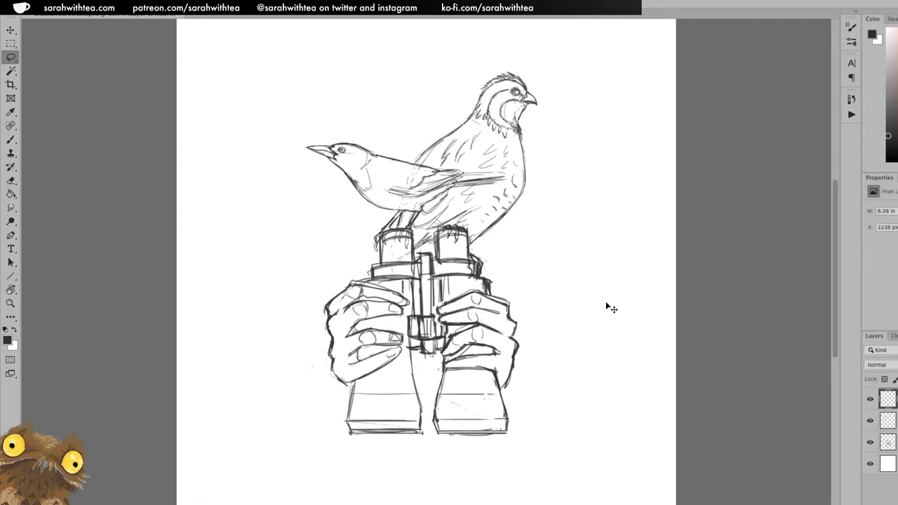
pyautogui.hotkey('ctrl', 'v')
# Position the third bird's sketch left of the small bird near the canvas edge and scale it down slightly.
pyautogui.press('z')
pyautogui.keyDown('alt'); pyautogui.click(542, 286); pyautogui.keyUp('alt')
pyautogui.moveTo(495, 291)
pyautogui.mouseDown()
pyautogui.moveTo(515, 304)
pyautogui.moveTo(599, 307)
pyautogui.mouseUp()
pyautogui.press('v')
pyautogui.moveTo(353, 244); pyautogui.dragTo(327, 214)
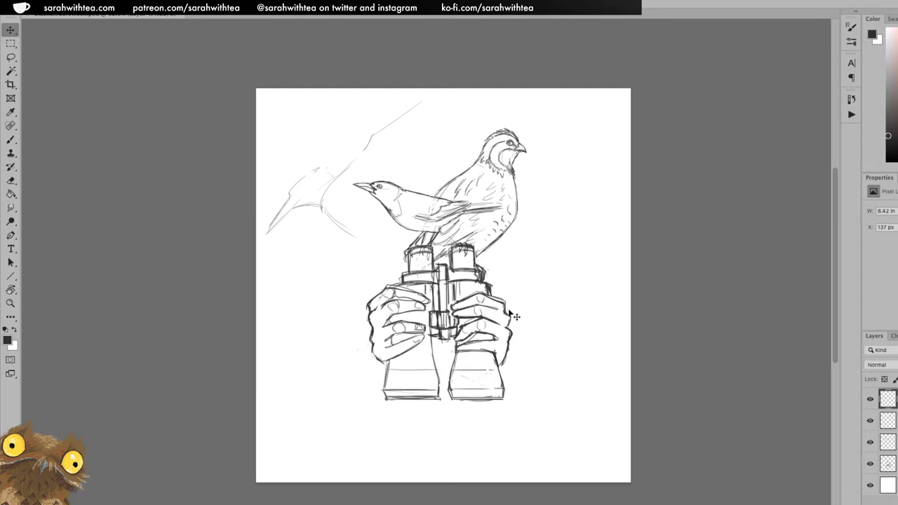
pyautogui.press('b')
pyautogui.hotkey('ctrl', 't')
pyautogui.moveTo(267, 93); pyautogui.dragTo(274, 103)
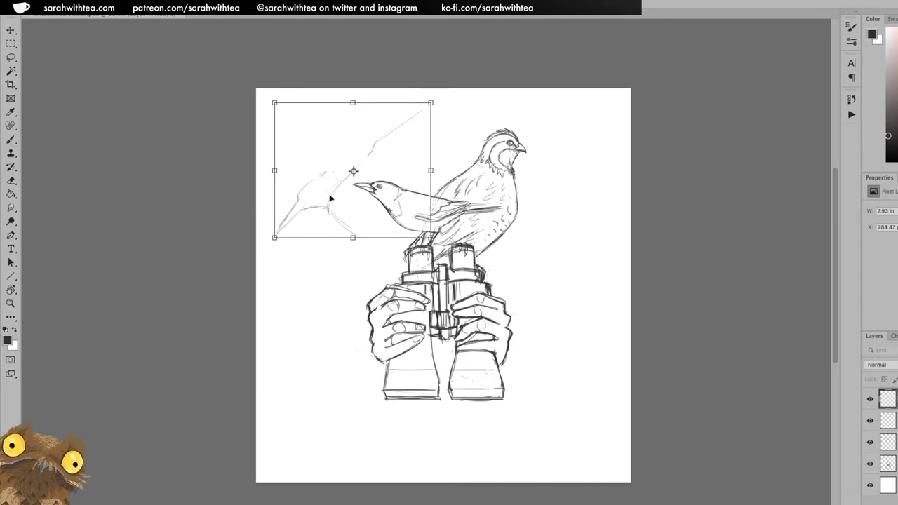
pyautogui.press('Return')
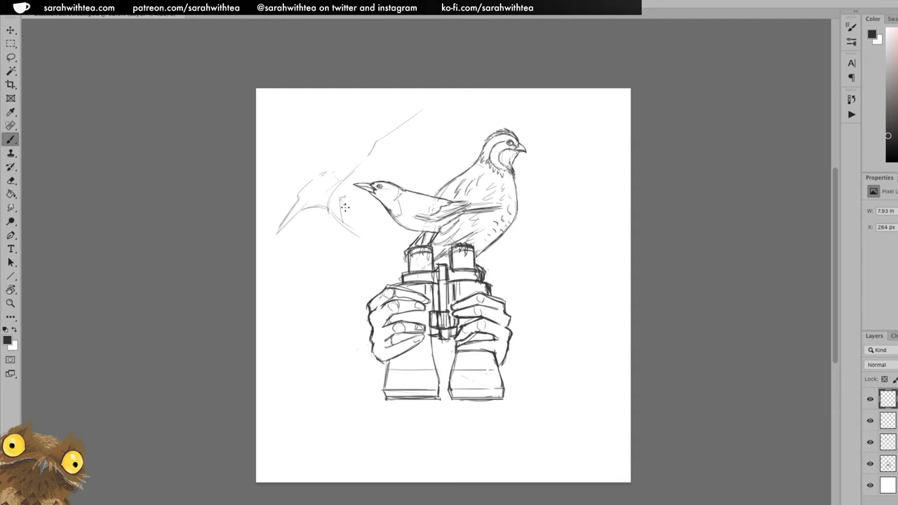
# Sketch the flying bird's eye, throat, belly and tail, and extend its raised wing upward with feathered tips.
pyautogui.moveTo(353, 204)
pyautogui.mouseDown()
pyautogui.moveTo(357, 231)
pyautogui.moveTo(367, 224)
pyautogui.moveTo(360, 231)
pyautogui.mouseUp()
pyautogui.moveTo(343, 185); pyautogui.dragTo(361, 159)
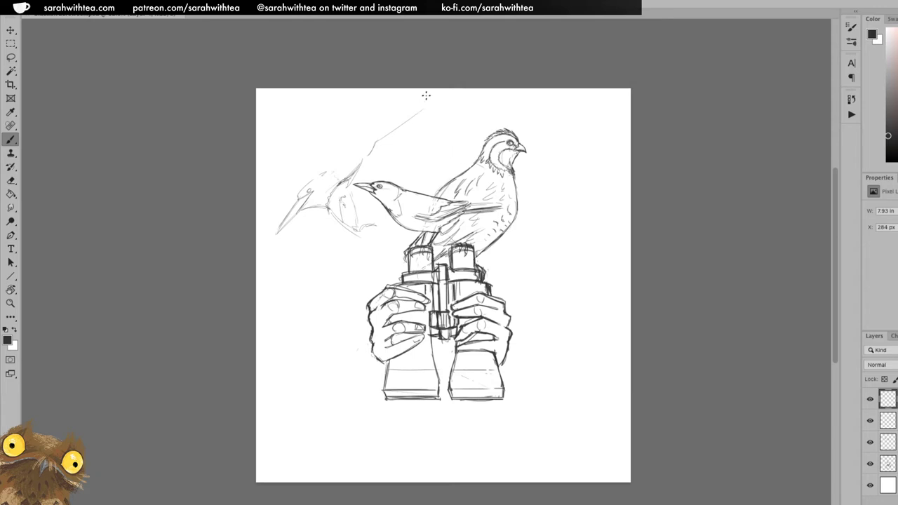
pyautogui.moveTo(388, 261)
pyautogui.mouseDown()
pyautogui.moveTo(376, 239)
pyautogui.moveTo(359, 233)
pyautogui.moveTo(398, 248)
pyautogui.mouseUp()
pyautogui.moveTo(381, 191); pyautogui.dragTo(440, 273)
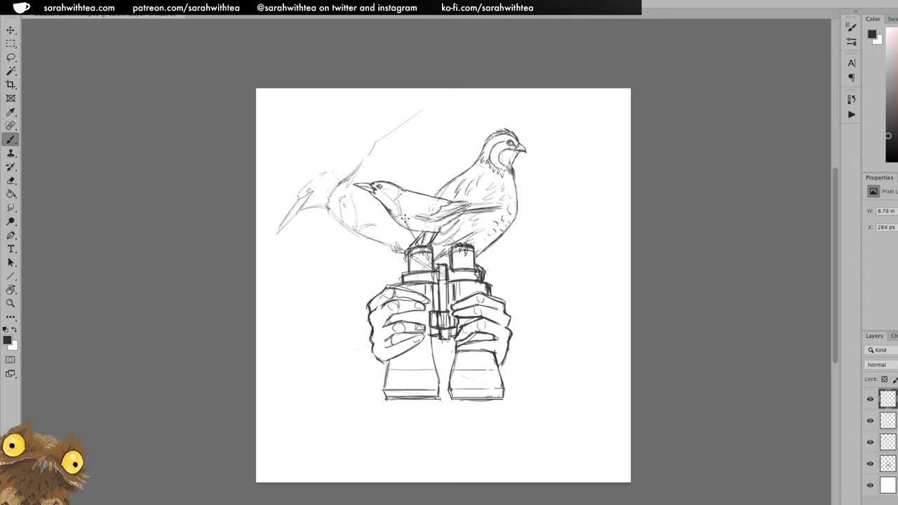
pyautogui.moveTo(400, 208); pyautogui.dragTo(456, 286)
pyautogui.moveTo(355, 175)
pyautogui.mouseDown()
pyautogui.moveTo(372, 144)
pyautogui.moveTo(437, 96)
pyautogui.moveTo(459, 87)
pyautogui.moveTo(464, 104)
pyautogui.mouseUp()
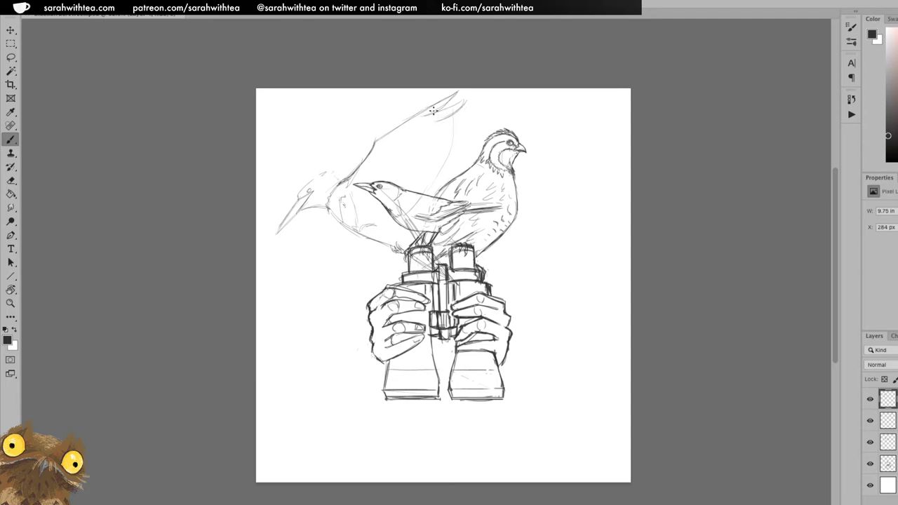
pyautogui.moveTo(415, 116); pyautogui.dragTo(451, 89)
# Shift the flying bird down and left, and scale its lassoed body, tail and wing smaller to fit its head.
pyautogui.press('v')
pyautogui.moveTo(379, 248); pyautogui.dragTo(366, 257)
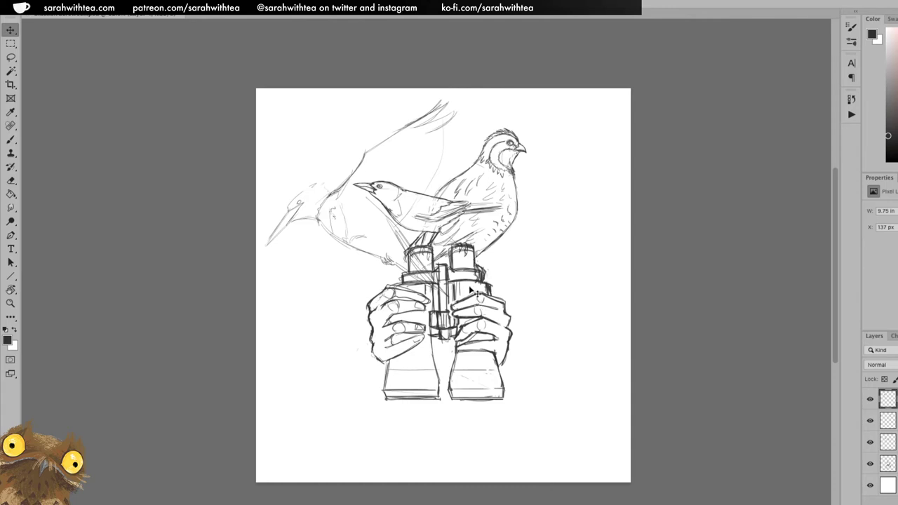
pyautogui.press('l')
pyautogui.moveTo(340, 166)
pyautogui.mouseDown()
pyautogui.moveTo(308, 238)
pyautogui.moveTo(351, 297)
pyautogui.moveTo(485, 104)
pyautogui.moveTo(333, 124)
pyautogui.mouseUp()
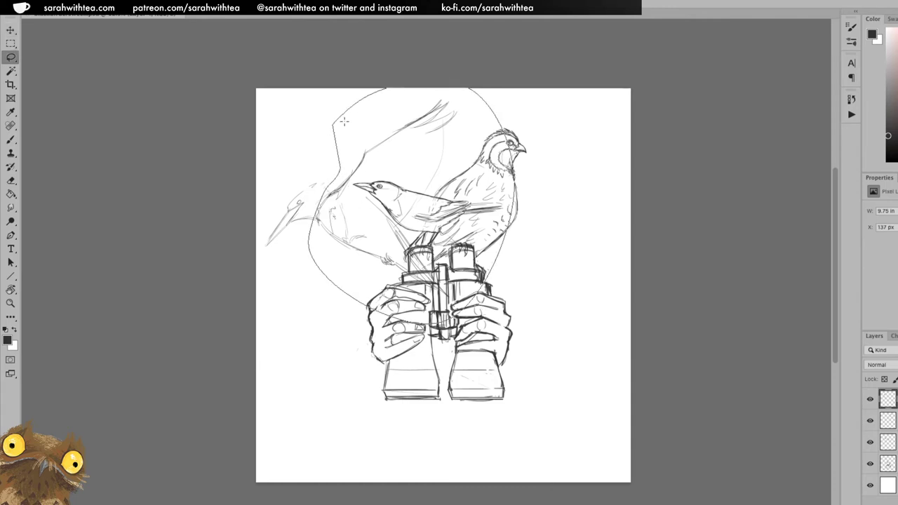
pyautogui.hotkey('ctrl', 't')
pyautogui.moveTo(514, 323); pyautogui.dragTo(495, 302)
pyautogui.moveTo(359, 235); pyautogui.dragTo(354, 245)
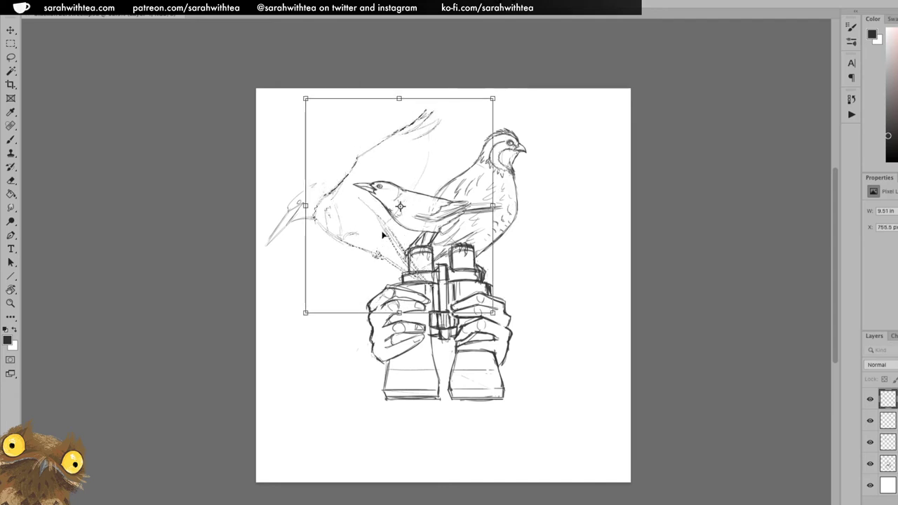
pyautogui.press('Return')
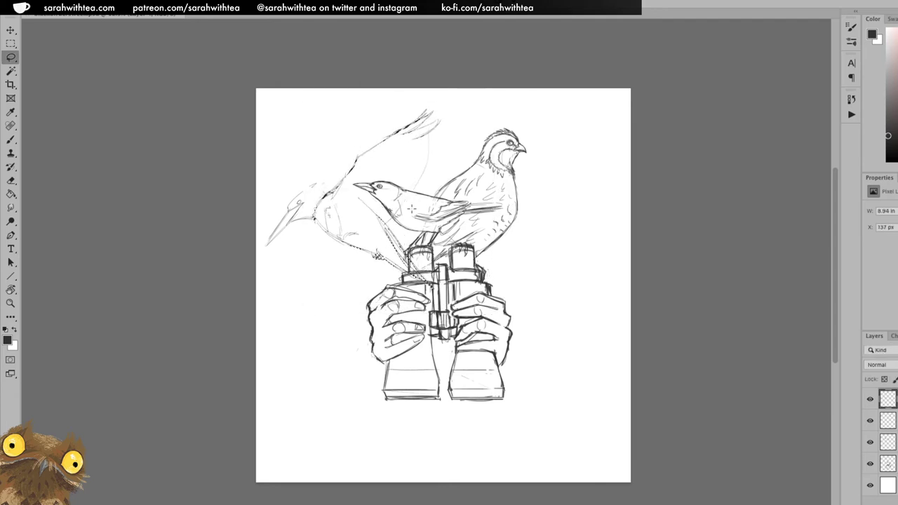
# Add lower wing lines to the flying bird, clean up the stray belly strokes and outline its shaggy head crest.
pyautogui.press('b')
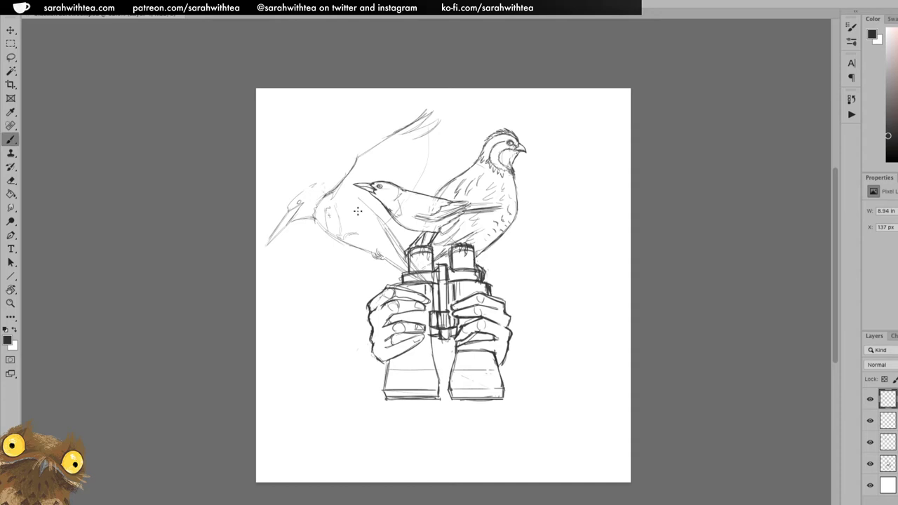
pyautogui.moveTo(347, 193)
pyautogui.mouseDown()
pyautogui.moveTo(378, 228)
pyautogui.moveTo(374, 249)
pyautogui.moveTo(375, 238)
pyautogui.moveTo(339, 239)
pyautogui.moveTo(369, 247)
pyautogui.moveTo(381, 257)
pyautogui.mouseUp()
pyautogui.press('e')
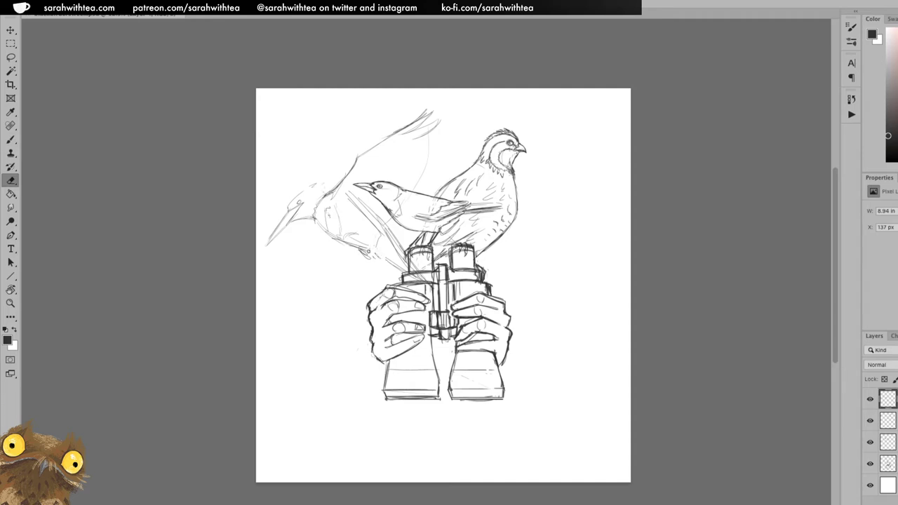
pyautogui.press('b')
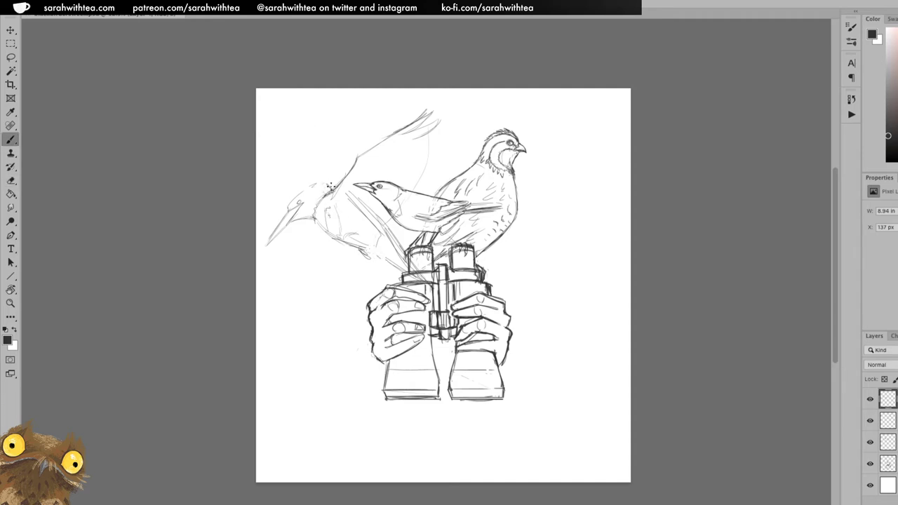
pyautogui.moveTo(324, 182); pyautogui.dragTo(289, 199)
pyautogui.moveTo(291, 197)
pyautogui.mouseDown()
pyautogui.moveTo(308, 183)
pyautogui.moveTo(287, 204)
pyautogui.moveTo(316, 180)
pyautogui.mouseUp()
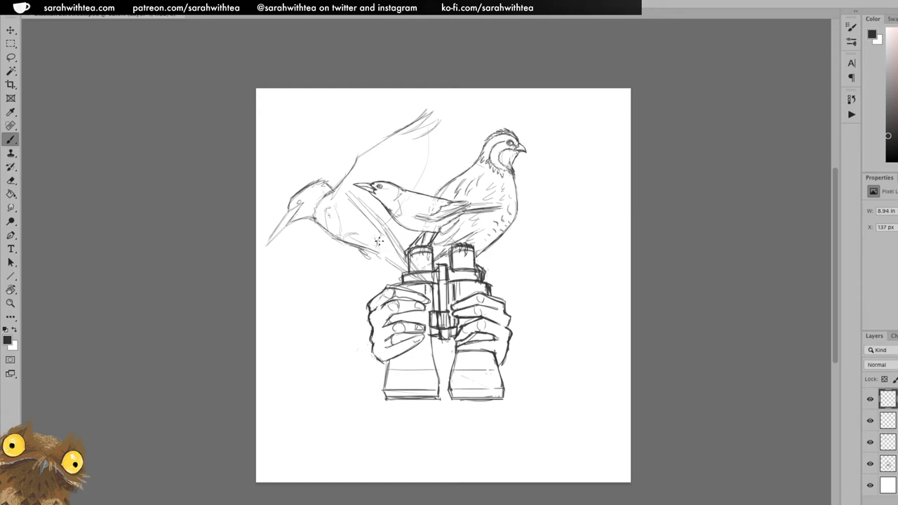
# Rework the flying bird's tail by erasing strokes over the binoculars, redrawing the tail and lower wing lines and adding tucked feet.
pyautogui.moveTo(381, 249); pyautogui.dragTo(401, 268)
pyautogui.press('e')
pyautogui.moveTo(391, 233); pyautogui.dragTo(425, 279)
pyautogui.moveTo(373, 211); pyautogui.dragTo(390, 230)
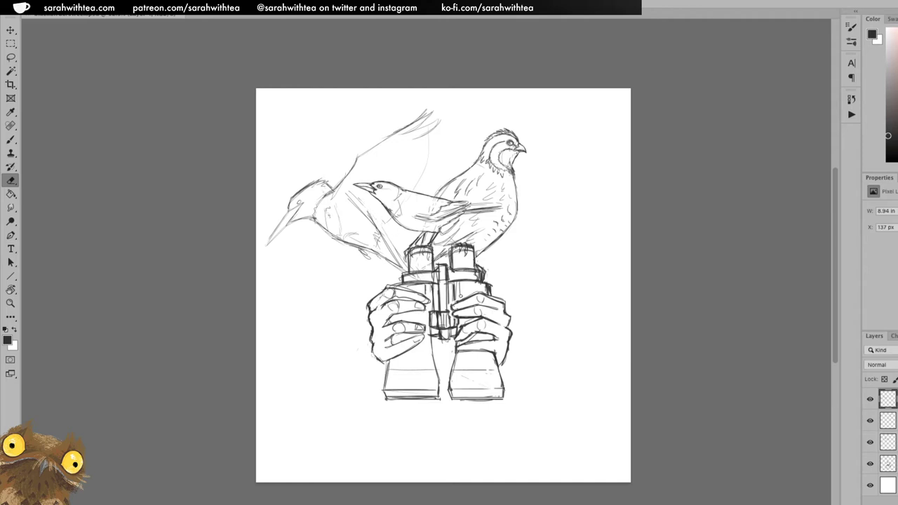
pyautogui.press('b')
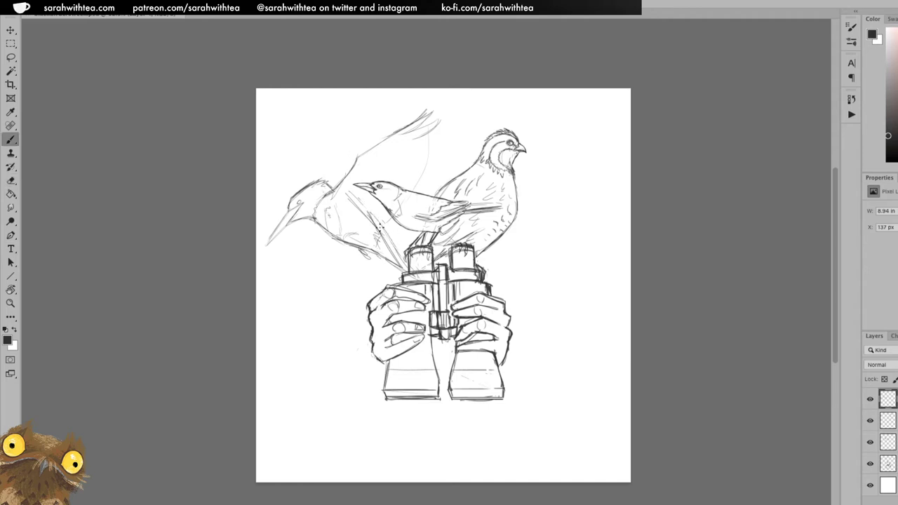
pyautogui.moveTo(353, 196); pyautogui.dragTo(415, 281)
pyautogui.moveTo(394, 251); pyautogui.dragTo(416, 278)
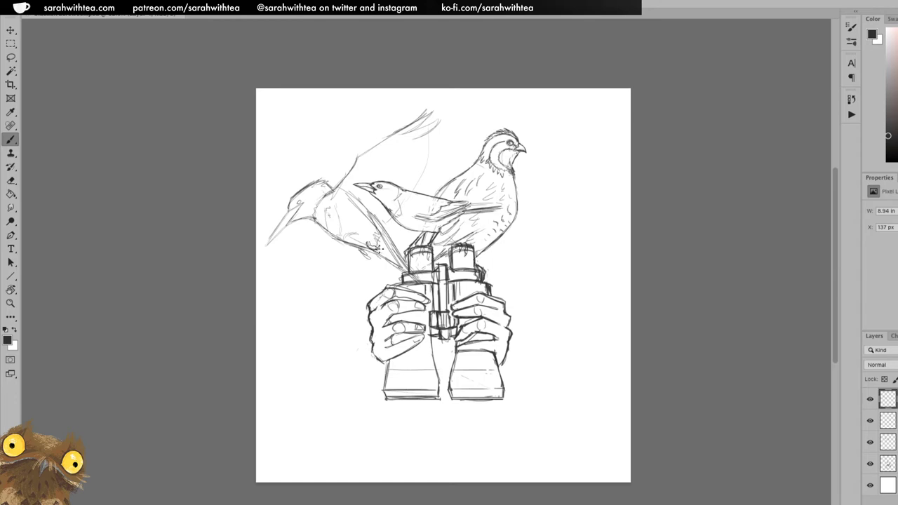
pyautogui.moveTo(362, 252); pyautogui.dragTo(367, 253)
pyautogui.press('e')
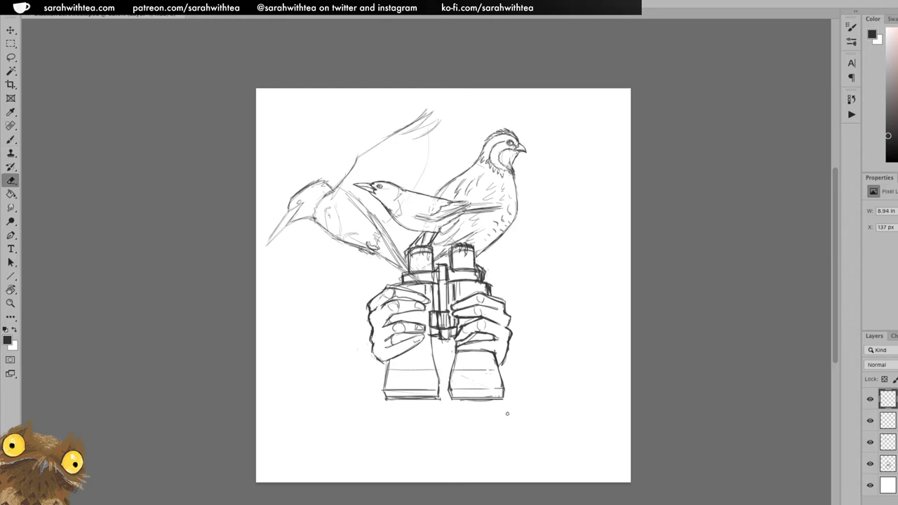
# Darken and lengthen the flying bird's pointed bill and refine its face and crest feathers.
pyautogui.press('b')
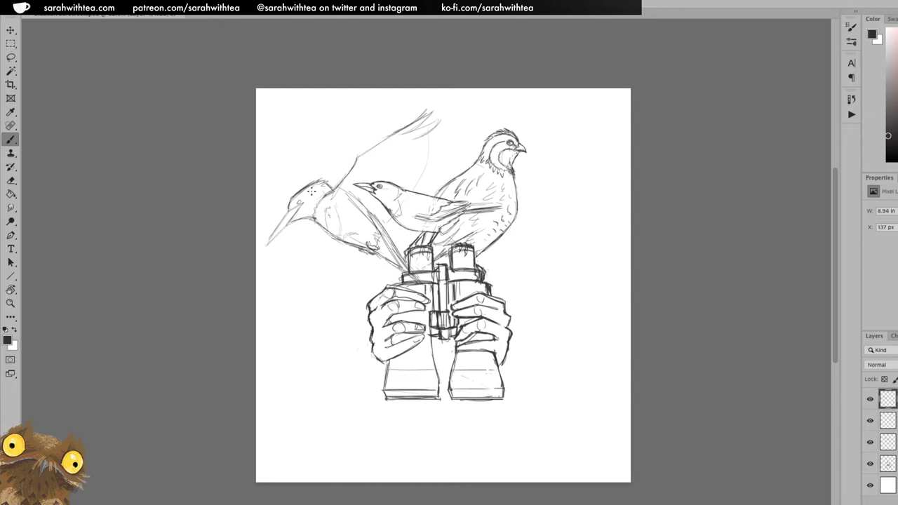
pyautogui.moveTo(270, 236); pyautogui.dragTo(265, 245)
pyautogui.moveTo(286, 215); pyautogui.dragTo(269, 241)
pyautogui.click(293, 210)
pyautogui.moveTo(301, 203); pyautogui.dragTo(325, 185)
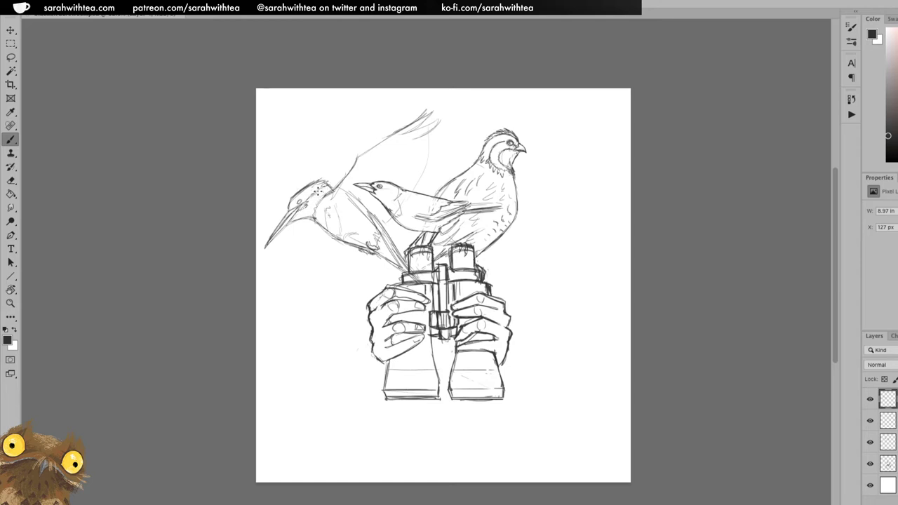
pyautogui.moveTo(319, 185); pyautogui.dragTo(325, 180)
# Add short feather strokes around the flying bird's collar, breast and back.
pyautogui.click(328, 209)
pyautogui.click(324, 212)
pyautogui.click(324, 215)
pyautogui.moveTo(325, 218); pyautogui.dragTo(326, 226)
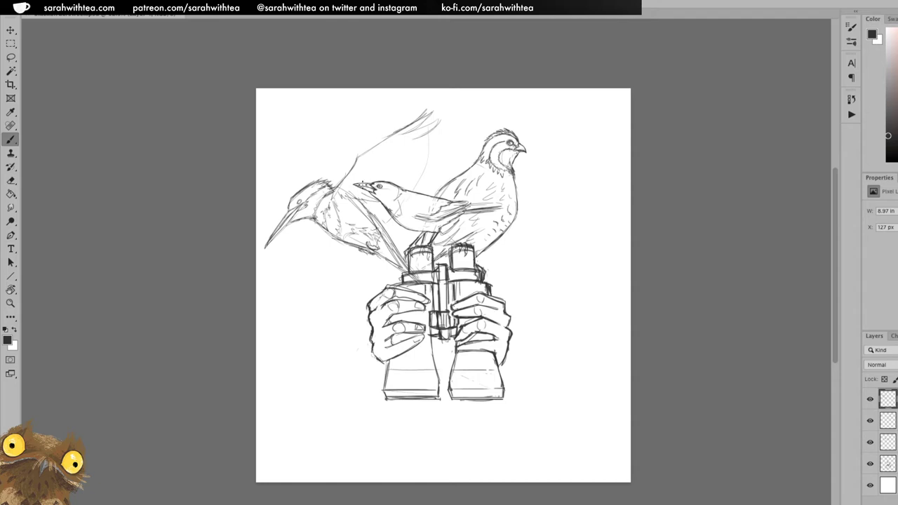
# Erase the flying bird's rough wing tip and redraw the wing's leading edge with spread, pointed tip feathers.
pyautogui.press('e')
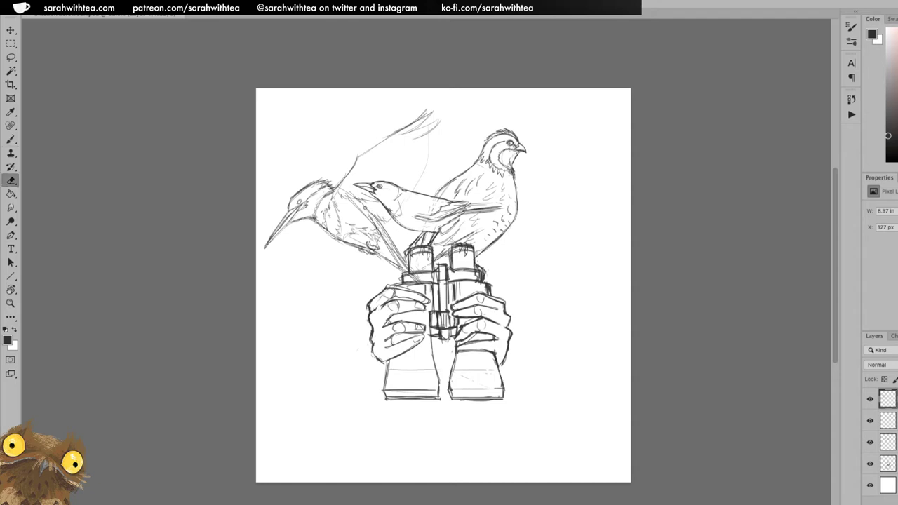
pyautogui.moveTo(402, 135)
pyautogui.mouseDown()
pyautogui.moveTo(421, 113)
pyautogui.moveTo(406, 126)
pyautogui.moveTo(442, 107)
pyautogui.moveTo(425, 133)
pyautogui.mouseUp()
pyautogui.press('b')
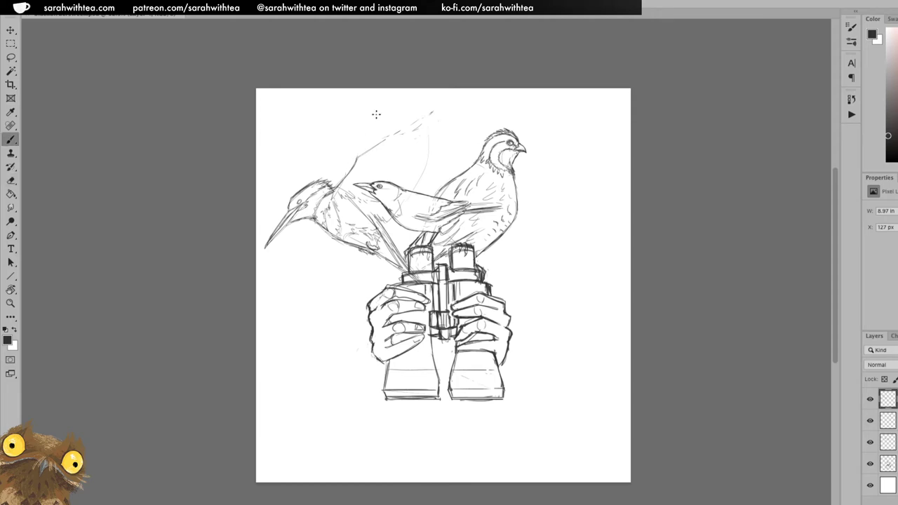
pyautogui.moveTo(353, 169); pyautogui.dragTo(420, 109)
pyautogui.moveTo(390, 136)
pyautogui.mouseDown()
pyautogui.moveTo(433, 99)
pyautogui.moveTo(410, 119)
pyautogui.mouseUp()
pyautogui.moveTo(430, 100)
pyautogui.mouseDown()
pyautogui.moveTo(413, 126)
pyautogui.moveTo(442, 106)
pyautogui.mouseUp()
pyautogui.moveTo(421, 124)
pyautogui.mouseDown()
pyautogui.moveTo(445, 116)
pyautogui.moveTo(420, 137)
pyautogui.moveTo(433, 140)
pyautogui.mouseUp()
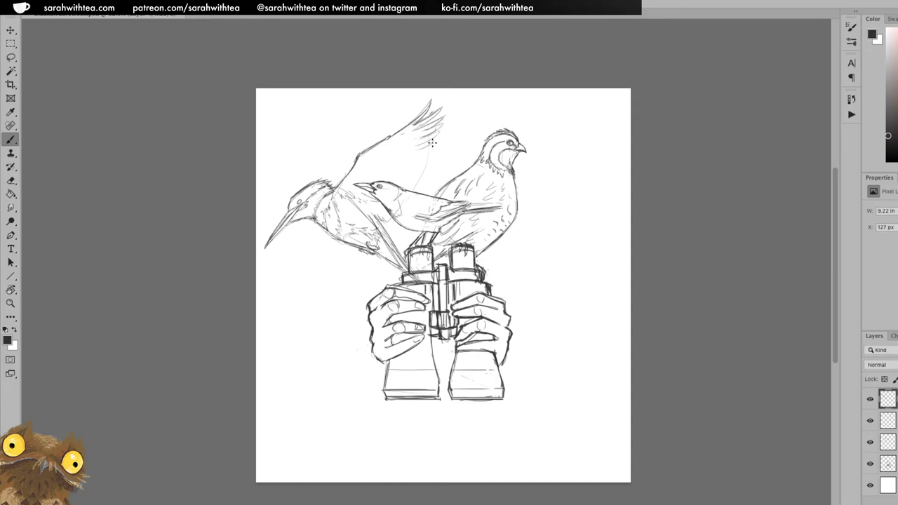
# Fill the raised wing with long flight feathers fanning down toward the small bird's head.
pyautogui.moveTo(390, 144); pyautogui.dragTo(380, 161)
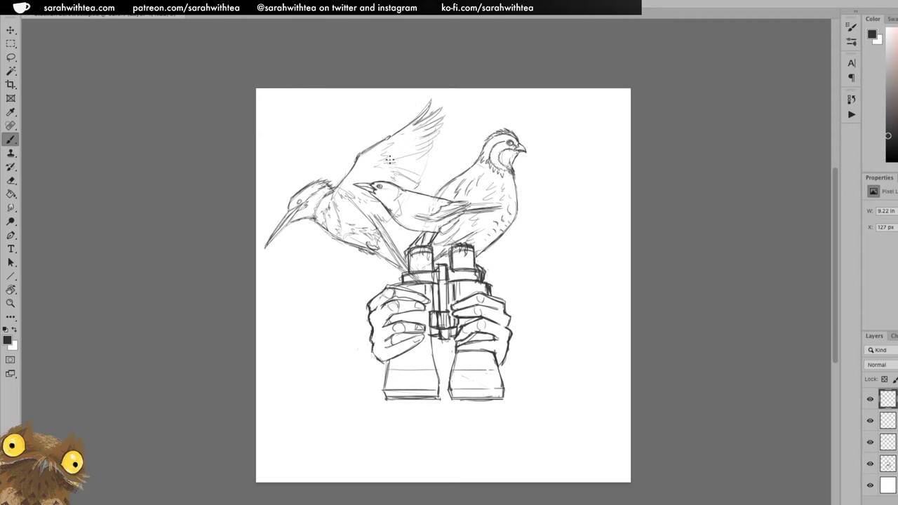
pyautogui.moveTo(388, 164)
pyautogui.mouseDown()
pyautogui.moveTo(427, 167)
pyautogui.moveTo(393, 153)
pyautogui.mouseUp()
pyautogui.press('e')
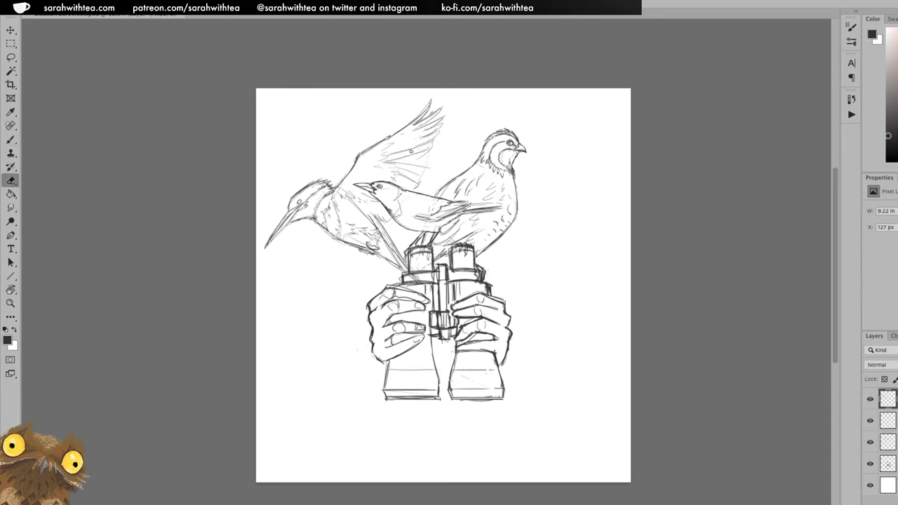
pyautogui.press('b')
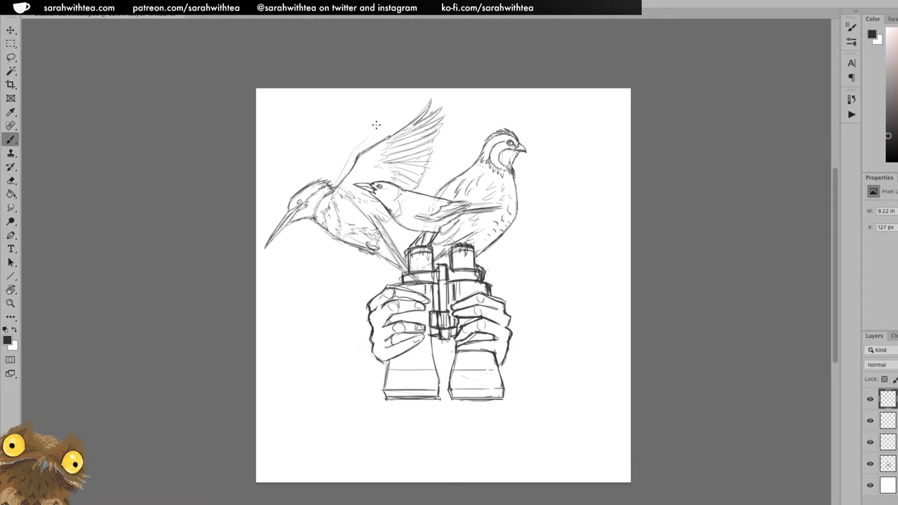
# Rough in the flying bird's far wing behind the near one and erase part of its rough leading edge.
pyautogui.moveTo(331, 188)
pyautogui.mouseDown()
pyautogui.moveTo(357, 140)
pyautogui.moveTo(398, 98)
pyautogui.mouseUp()
pyautogui.moveTo(336, 185)
pyautogui.mouseDown()
pyautogui.moveTo(357, 140)
pyautogui.moveTo(397, 103)
pyautogui.mouseUp()
pyautogui.press('z')
pyautogui.click(413, 161)
pyautogui.press('b')
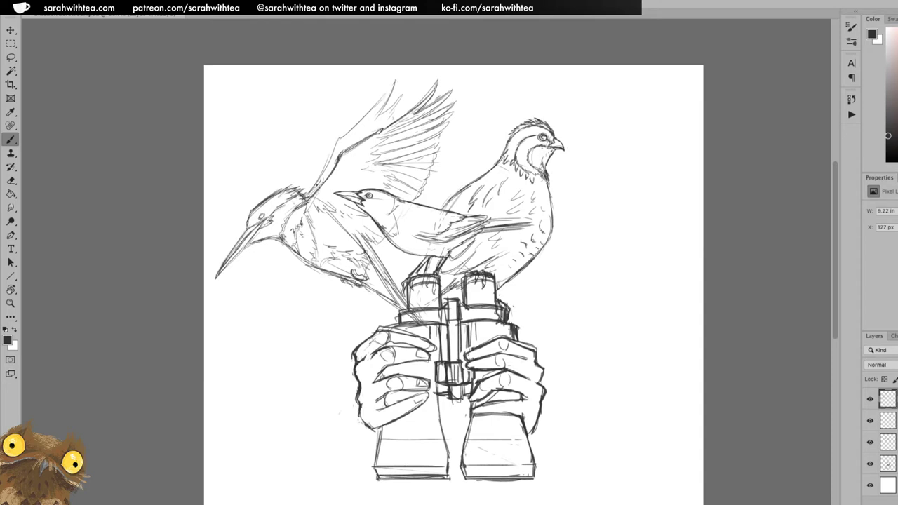
pyautogui.press('e')
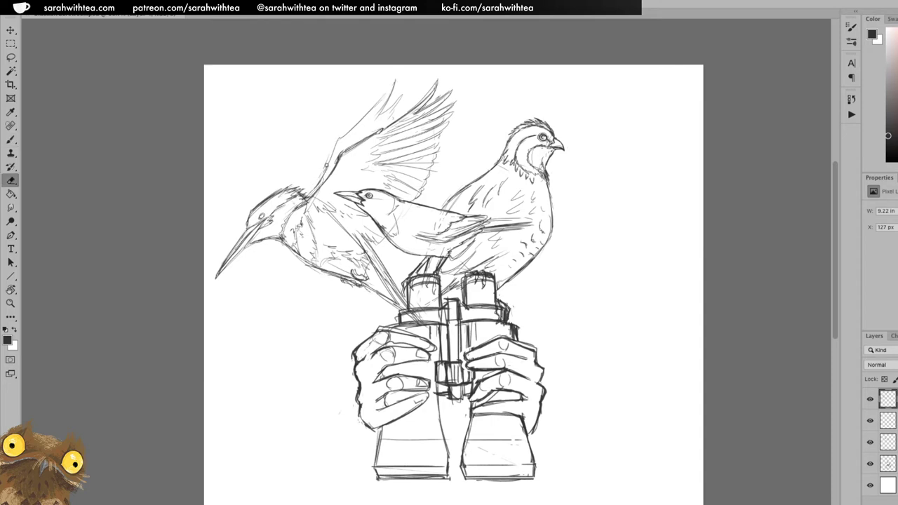
pyautogui.press('b')
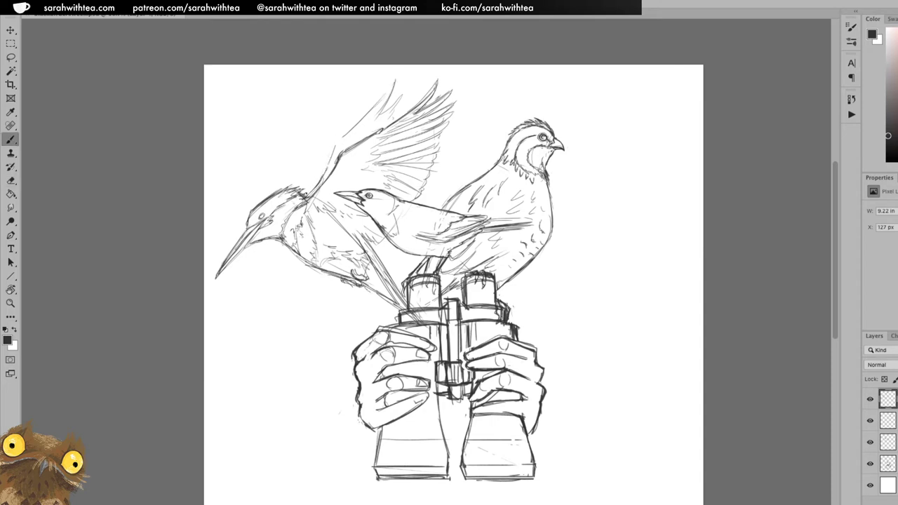
# Redraw the far wing's outline with dark strokes, adding its tip feathers and light shading between the two wings.
pyautogui.moveTo(305, 195)
pyautogui.mouseDown()
pyautogui.moveTo(398, 74)
pyautogui.moveTo(377, 115)
pyautogui.moveTo(397, 75)
pyautogui.mouseUp()
pyautogui.moveTo(378, 103)
pyautogui.mouseDown()
pyautogui.moveTo(398, 75)
pyautogui.moveTo(373, 119)
pyautogui.mouseUp()
pyautogui.moveTo(404, 85)
pyautogui.mouseDown()
pyautogui.moveTo(386, 115)
pyautogui.moveTo(403, 87)
pyautogui.moveTo(390, 104)
pyautogui.mouseUp()
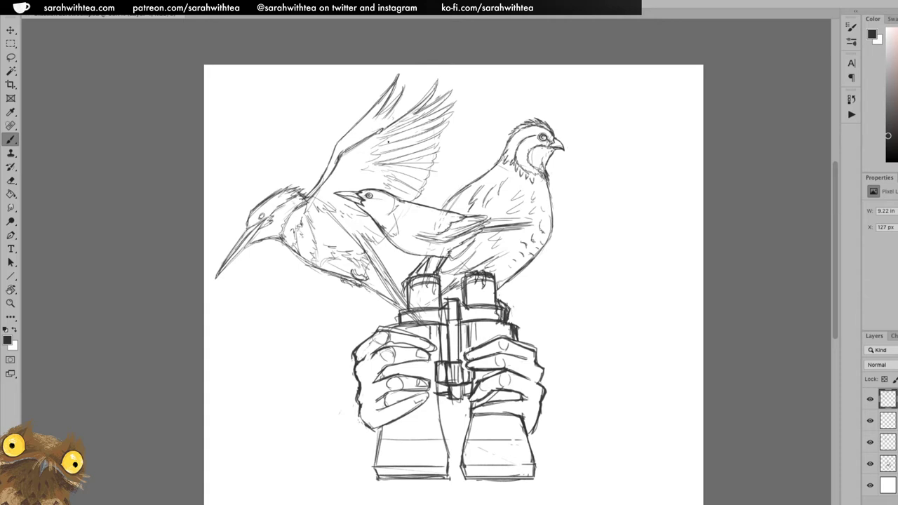
pyautogui.moveTo(399, 106)
pyautogui.mouseDown()
pyautogui.moveTo(388, 116)
pyautogui.moveTo(401, 116)
pyautogui.mouseUp()
pyautogui.moveTo(334, 163); pyautogui.dragTo(359, 127)
# Try shifting the flying bird slightly down and right in the composition, and return it to its previous position.
pyautogui.press('z')
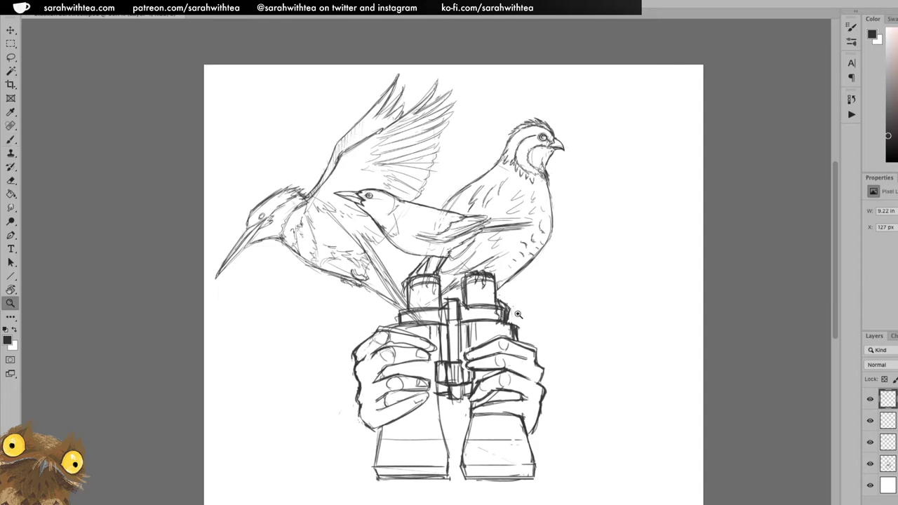
pyautogui.keyDown('alt'); pyautogui.click(521, 320); pyautogui.keyUp('alt')
pyautogui.keyDown('alt'); pyautogui.click(522, 324); pyautogui.keyUp('alt')
pyautogui.press('v')
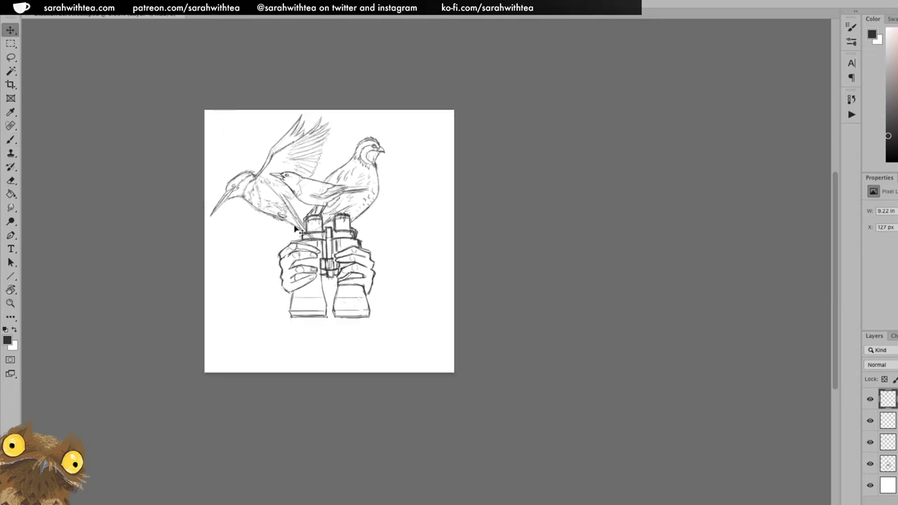
pyautogui.moveTo(293, 230)
pyautogui.mouseDown()
pyautogui.moveTo(305, 233)
pyautogui.moveTo(278, 203)
pyautogui.moveTo(299, 268)
pyautogui.moveTo(302, 253)
pyautogui.moveTo(287, 242)
pyautogui.moveTo(292, 221)
pyautogui.moveTo(299, 234)
pyautogui.mouseUp()
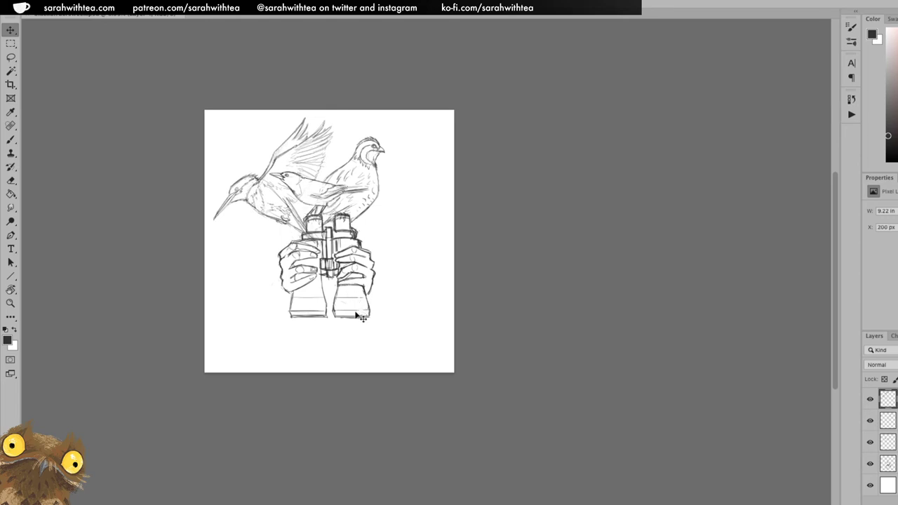
pyautogui.moveTo(304, 236)
pyautogui.mouseDown()
pyautogui.moveTo(309, 229)
pyautogui.moveTo(291, 226)
pyautogui.mouseUp()
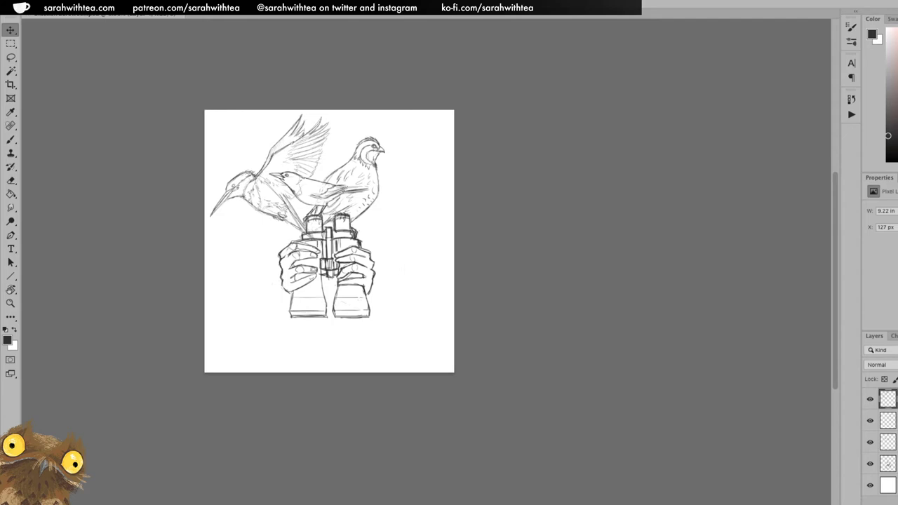
# Create a new empty layer for sketching a fourth bird and ready the Brush tool.
pyautogui.press('alt+shift+super+n')
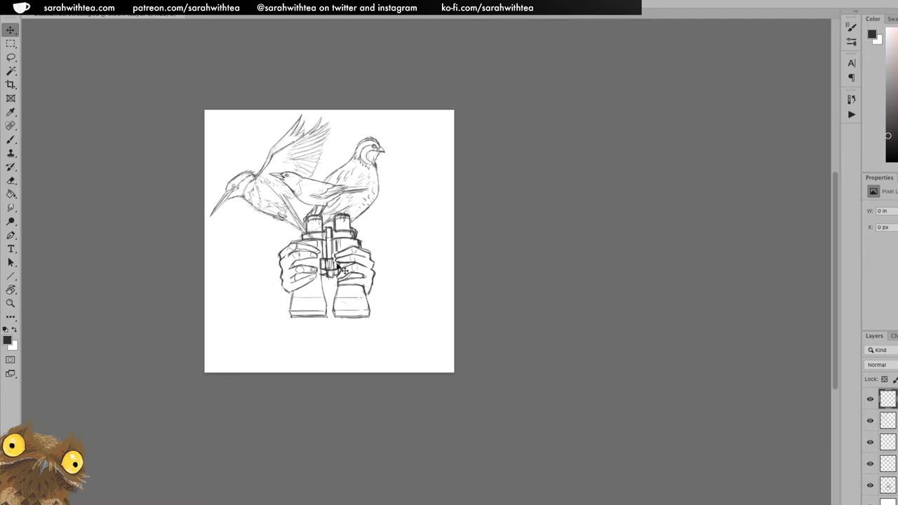
pyautogui.press('z')
pyautogui.click(371, 240)
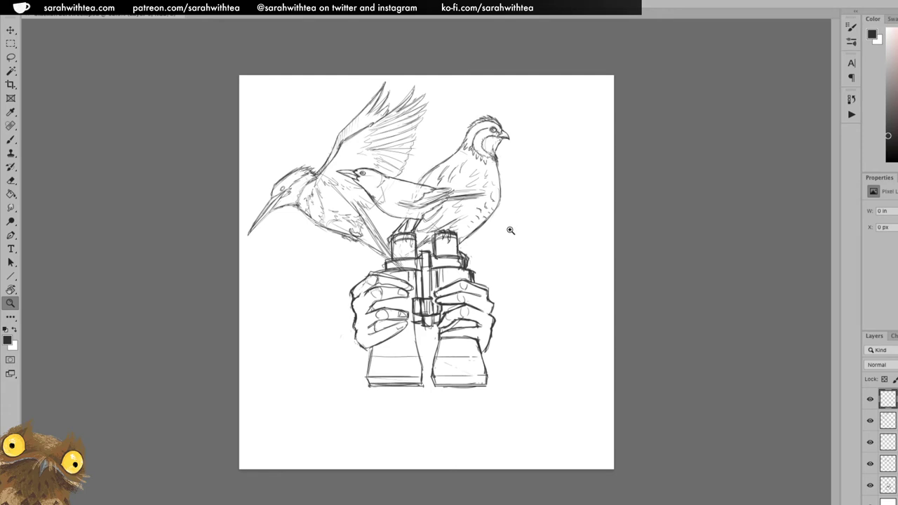
pyautogui.hotkey('ctrl', '+')
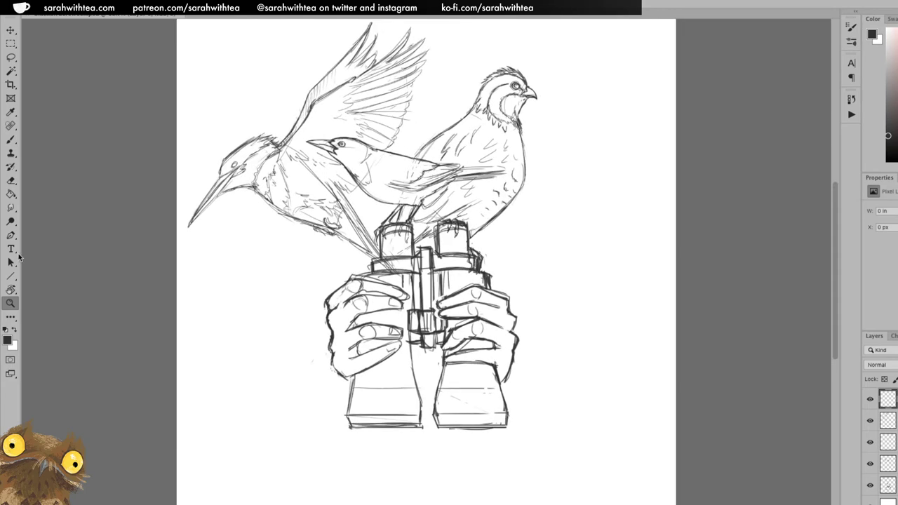
pyautogui.press('b')
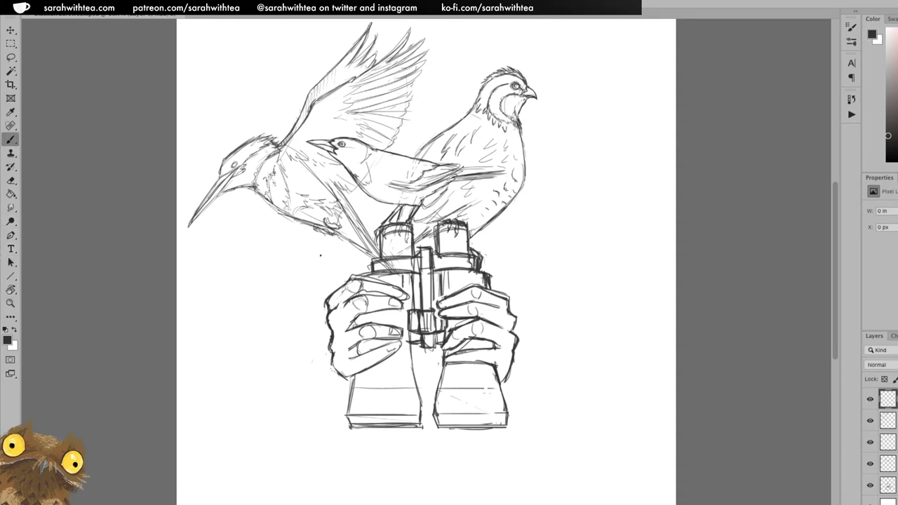
# Try roughing in a small rounded bird shape just above the left hand.
pyautogui.moveTo(318, 251)
pyautogui.mouseDown()
pyautogui.moveTo(324, 287)
pyautogui.moveTo(322, 265)
pyautogui.moveTo(323, 274)
pyautogui.mouseUp()
pyautogui.press('super+z')
pyautogui.press('z')
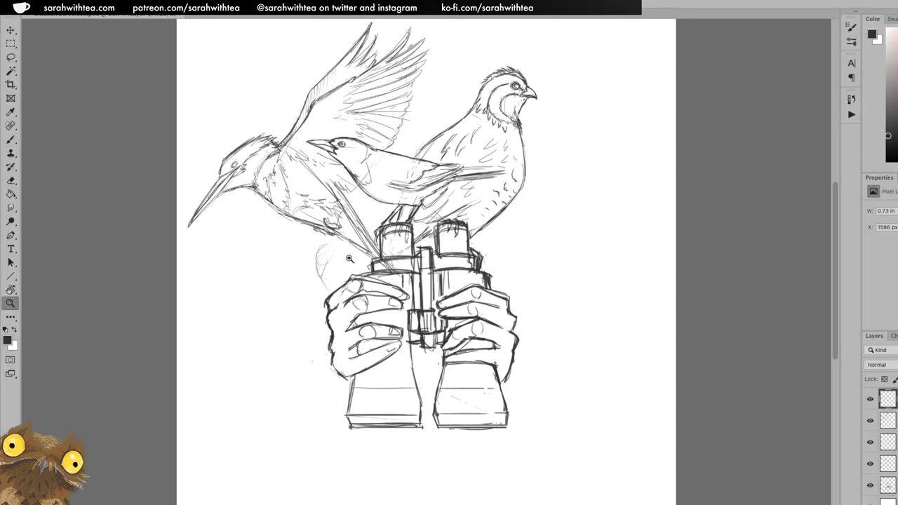
pyautogui.click(350, 259)
pyautogui.moveTo(300, 252)
pyautogui.mouseDown()
pyautogui.moveTo(309, 297)
pyautogui.moveTo(323, 313)
pyautogui.moveTo(303, 252)
pyautogui.moveTo(304, 239)
pyautogui.moveTo(333, 246)
pyautogui.moveTo(327, 234)
pyautogui.moveTo(317, 268)
pyautogui.moveTo(327, 240)
pyautogui.mouseUp()
pyautogui.moveTo(308, 254)
pyautogui.mouseDown()
pyautogui.moveTo(309, 277)
pyautogui.moveTo(344, 248)
pyautogui.mouseUp()
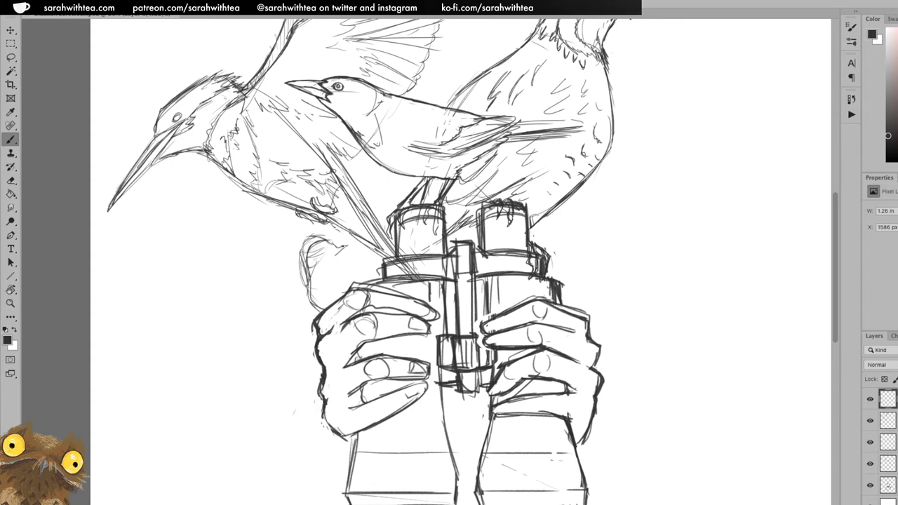
# Lasso the rough bird shape above the left hand, delete it and clear the selection.
pyautogui.press('l')
pyautogui.moveTo(308, 319)
pyautogui.mouseDown()
pyautogui.moveTo(319, 223)
pyautogui.moveTo(356, 240)
pyautogui.mouseUp()
pyautogui.press('Delete')
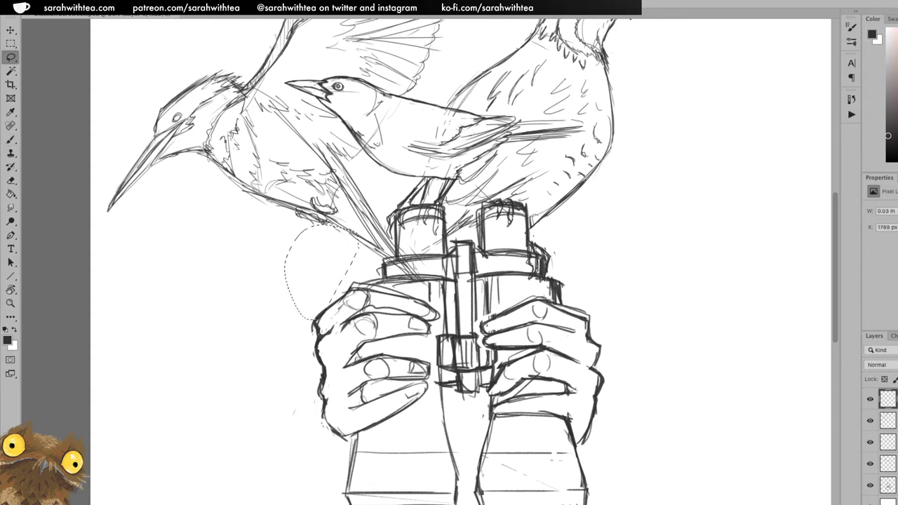
pyautogui.hotkey('ctrl', 'd')
# Rough in the round body, head and pointed beak of a small bird beside the binoculars above the right hand.
pyautogui.press('b')
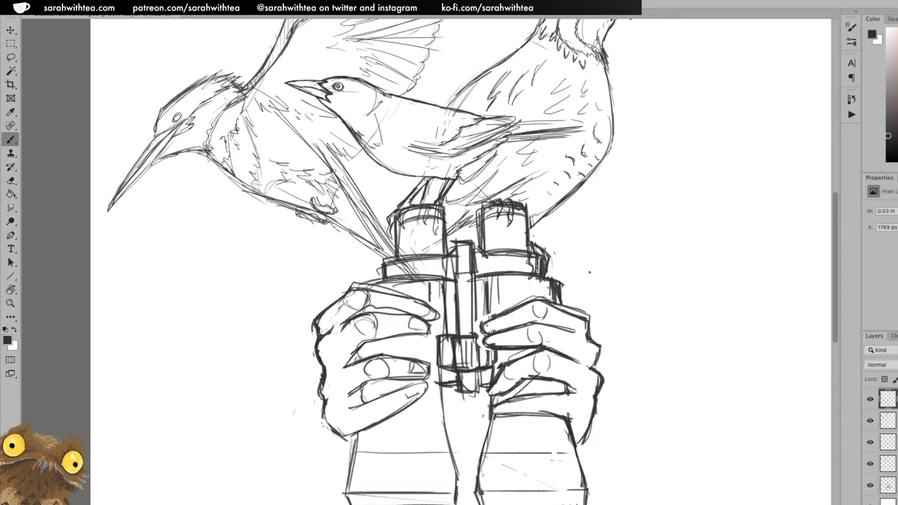
pyautogui.moveTo(600, 235)
pyautogui.mouseDown()
pyautogui.moveTo(561, 254)
pyautogui.moveTo(602, 238)
pyautogui.mouseUp()
pyautogui.moveTo(664, 277); pyautogui.dragTo(523, 316)
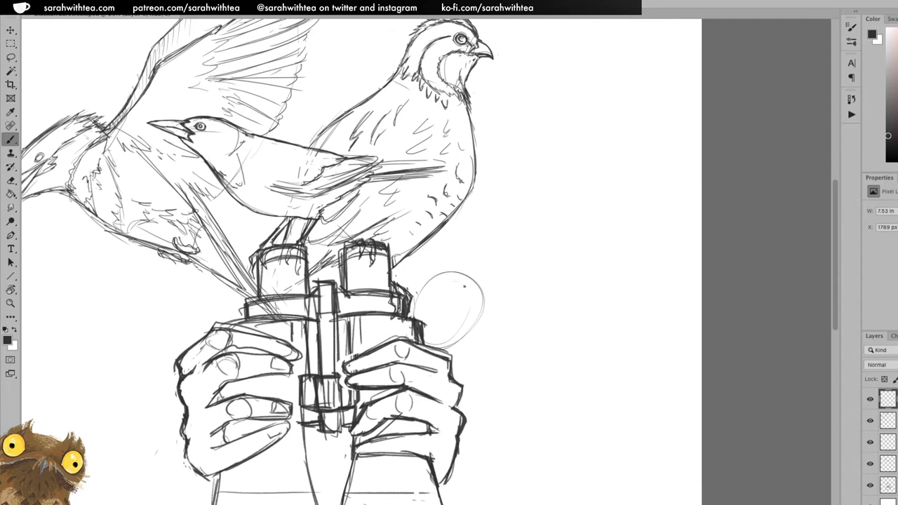
pyautogui.moveTo(453, 274)
pyautogui.mouseDown()
pyautogui.moveTo(425, 309)
pyautogui.moveTo(477, 280)
pyautogui.moveTo(456, 260)
pyautogui.moveTo(487, 289)
pyautogui.moveTo(489, 269)
pyautogui.moveTo(450, 278)
pyautogui.moveTo(449, 260)
pyautogui.moveTo(502, 259)
pyautogui.moveTo(447, 271)
pyautogui.moveTo(447, 282)
pyautogui.mouseUp()
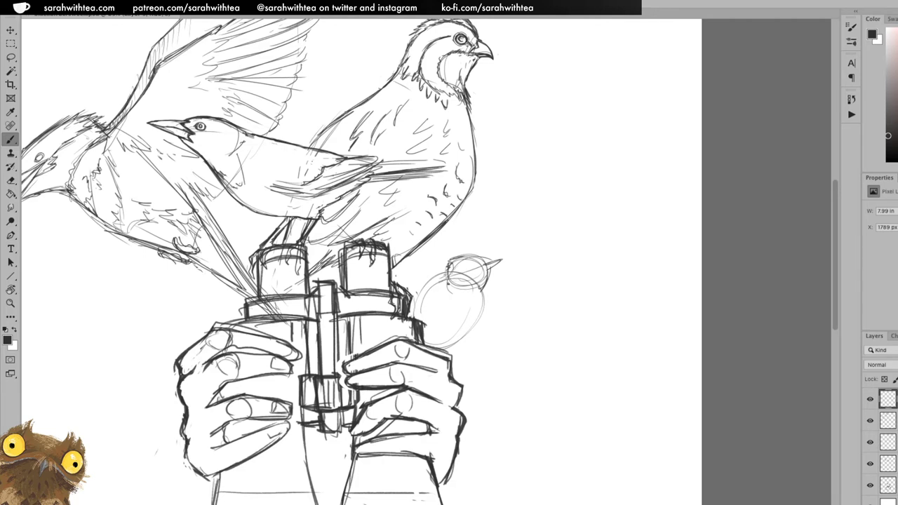
pyautogui.moveTo(446, 274); pyautogui.dragTo(431, 286)
pyautogui.moveTo(440, 275)
pyautogui.mouseDown()
pyautogui.moveTo(411, 309)
pyautogui.moveTo(439, 280)
pyautogui.moveTo(439, 299)
pyautogui.moveTo(452, 278)
pyautogui.moveTo(486, 265)
pyautogui.mouseUp()
pyautogui.click(474, 266)
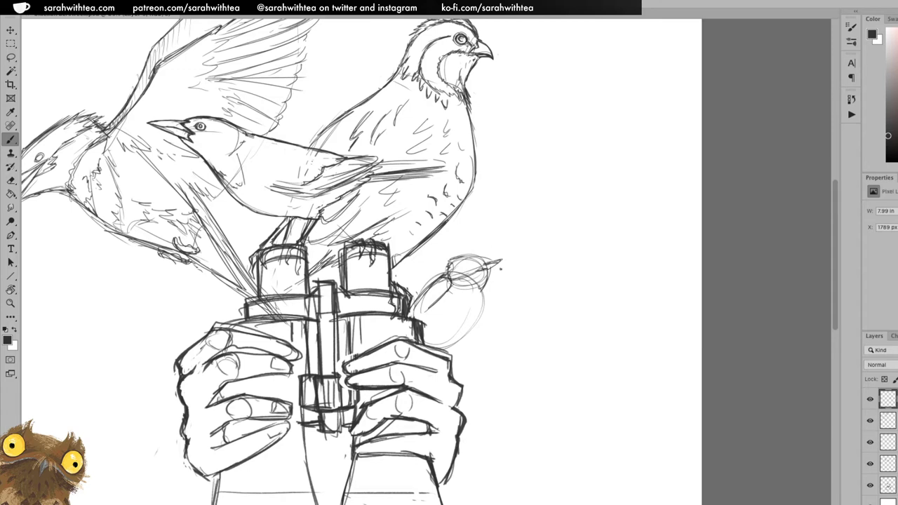
# Outline the small bird's throat, breast and belly down to the knuckles of the right hand.
pyautogui.moveTo(501, 260)
pyautogui.mouseDown()
pyautogui.moveTo(486, 269)
pyautogui.moveTo(480, 321)
pyautogui.moveTo(456, 352)
pyautogui.mouseUp()
pyautogui.moveTo(487, 311)
pyautogui.mouseDown()
pyautogui.moveTo(469, 344)
pyautogui.moveTo(449, 351)
pyautogui.mouseUp()
pyautogui.moveTo(483, 319)
pyautogui.mouseDown()
pyautogui.moveTo(442, 349)
pyautogui.moveTo(454, 344)
pyautogui.mouseUp()
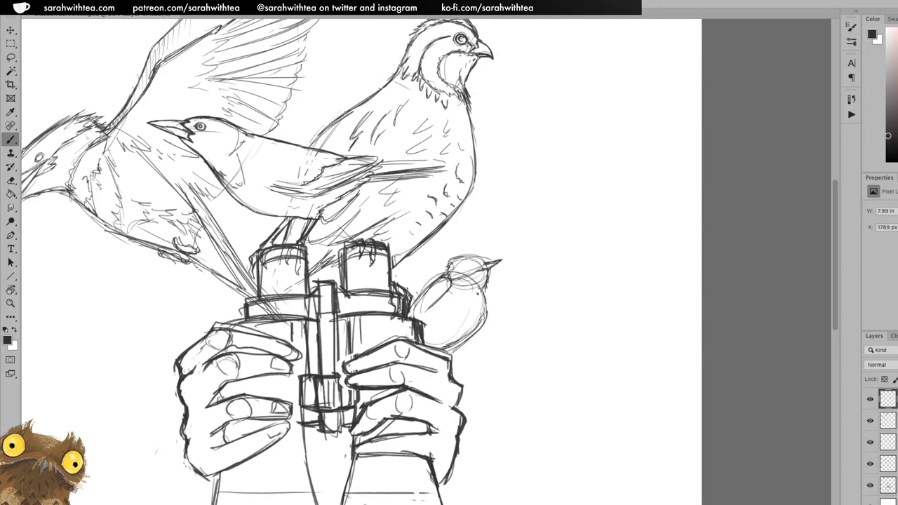
# Lasso the small bird's body, transform it into a slightly smaller shape and clear the selection.
pyautogui.press('l')
pyautogui.moveTo(499, 283)
pyautogui.mouseDown()
pyautogui.moveTo(491, 307)
pyautogui.moveTo(465, 348)
pyautogui.moveTo(421, 278)
pyautogui.moveTo(500, 284)
pyautogui.mouseUp()
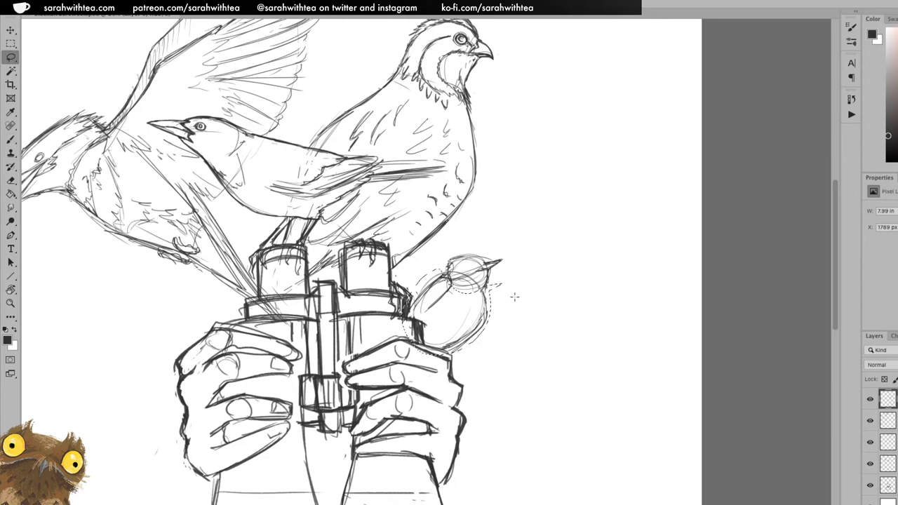
pyautogui.hotkey('ctrl', 't')
pyautogui.moveTo(471, 330); pyautogui.dragTo(468, 331)
pyautogui.press('Return')
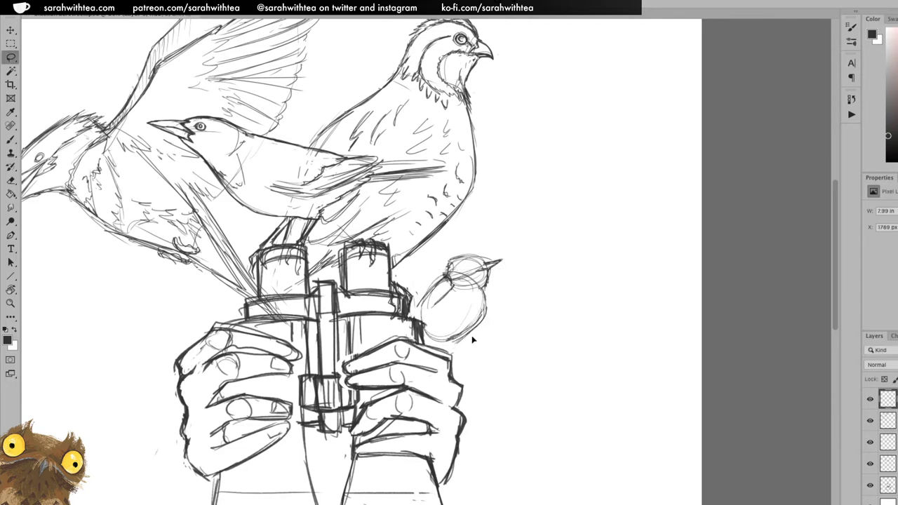
pyautogui.hotkey('ctrl', 't')
pyautogui.moveTo(484, 343); pyautogui.dragTo(471, 322)
pyautogui.press('Return')
pyautogui.hotkey('ctrl', 'd')
# Redraw the small bird's back and belly lines, and move the bird slightly down and left onto the hand.
pyautogui.press('b')
pyautogui.moveTo(449, 283); pyautogui.dragTo(425, 333)
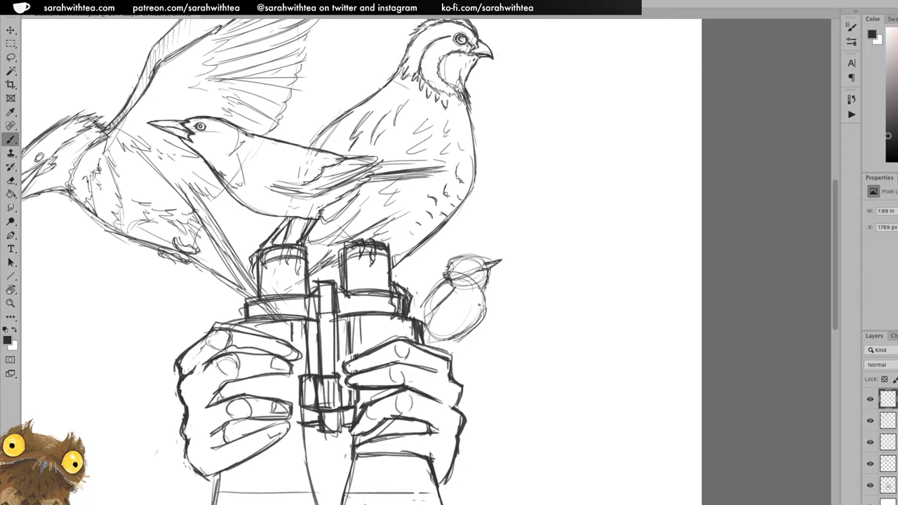
pyautogui.moveTo(485, 314)
pyautogui.mouseDown()
pyautogui.moveTo(450, 347)
pyautogui.moveTo(467, 350)
pyautogui.moveTo(471, 243)
pyautogui.moveTo(509, 316)
pyautogui.moveTo(470, 337)
pyautogui.mouseUp()
pyautogui.press('l')
pyautogui.press('v')
pyautogui.press('super+d')
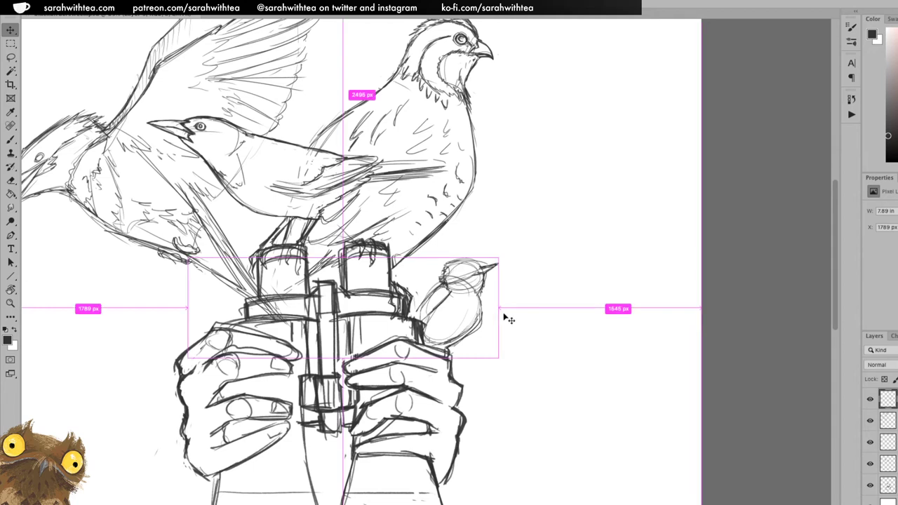
# Sketch the small bird's wing edge, feet gripping the hand, belly contour and round eye.
pyautogui.press('b')
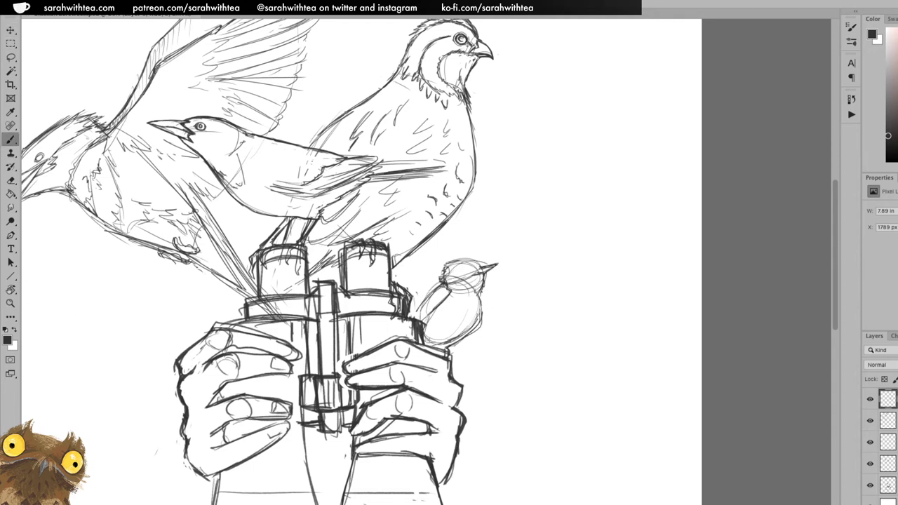
pyautogui.moveTo(448, 285)
pyautogui.mouseDown()
pyautogui.moveTo(413, 317)
pyautogui.moveTo(417, 309)
pyautogui.mouseUp()
pyautogui.moveTo(426, 340)
pyautogui.mouseDown()
pyautogui.moveTo(420, 350)
pyautogui.moveTo(431, 353)
pyautogui.mouseUp()
pyautogui.moveTo(451, 350)
pyautogui.mouseDown()
pyautogui.moveTo(447, 358)
pyautogui.moveTo(439, 344)
pyautogui.moveTo(472, 331)
pyautogui.mouseUp()
pyautogui.moveTo(467, 273); pyautogui.dragTo(471, 272)
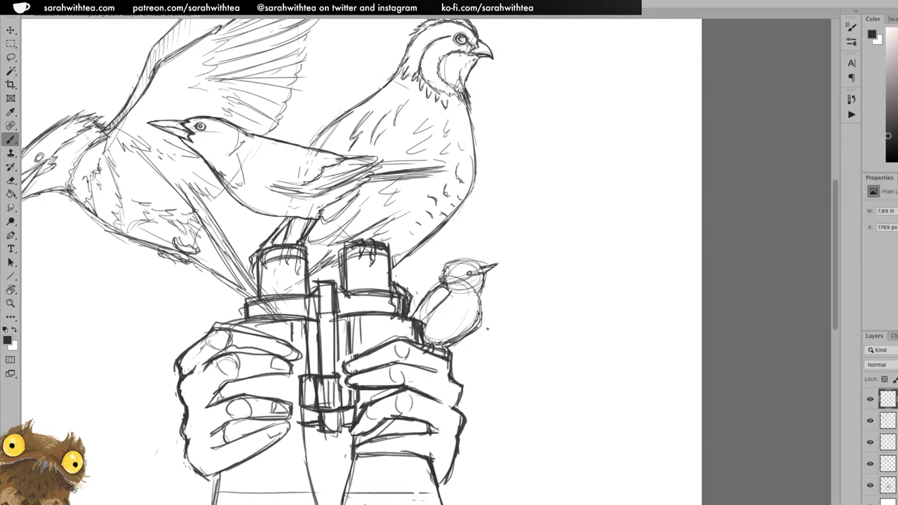
pyautogui.moveTo(466, 273); pyautogui.dragTo(472, 276)
# Trim the small bird's beak tip and shade a dark mask stripe from the beak through the eye.
pyautogui.press('e')
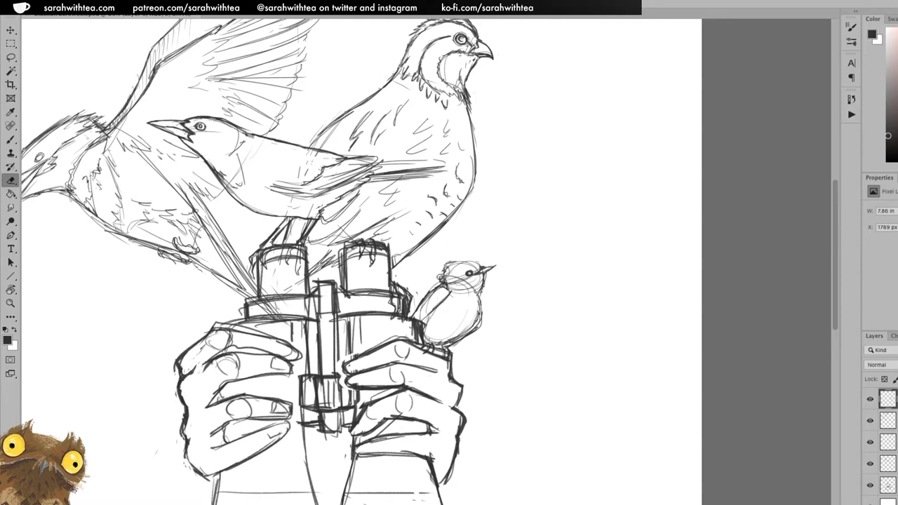
pyautogui.press('z')
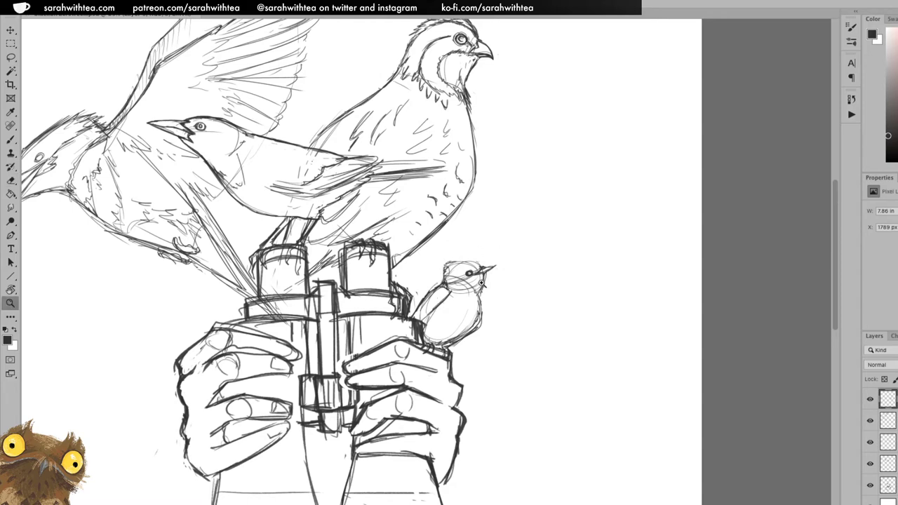
pyautogui.click(480, 285)
pyautogui.press('b')
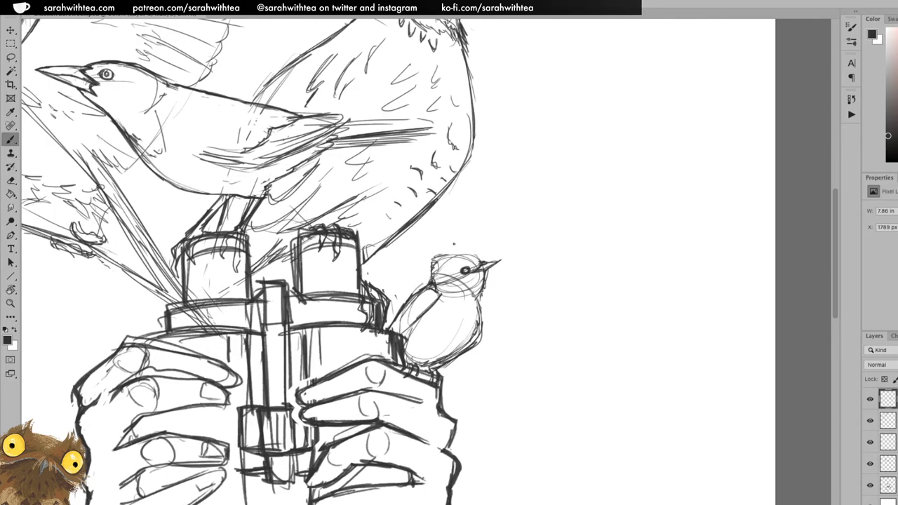
pyautogui.moveTo(438, 257)
pyautogui.mouseDown()
pyautogui.moveTo(428, 277)
pyautogui.moveTo(463, 273)
pyautogui.mouseUp()
pyautogui.moveTo(436, 284)
pyautogui.mouseDown()
pyautogui.moveTo(448, 288)
pyautogui.moveTo(467, 275)
pyautogui.moveTo(441, 284)
pyautogui.moveTo(447, 275)
pyautogui.moveTo(481, 266)
pyautogui.mouseUp()
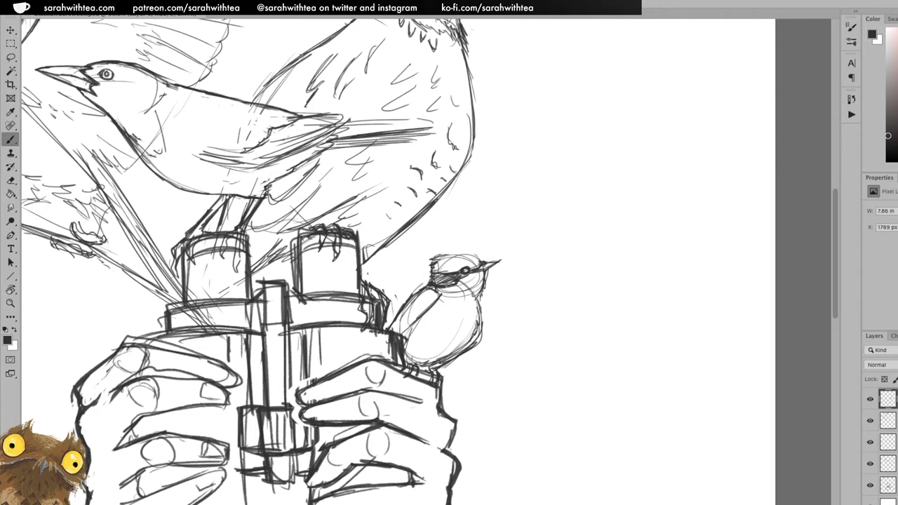
# Erase the tip of the small bird's beak and refine the beak on a rotated canvas.
pyautogui.press('e')
pyautogui.moveTo(505, 260); pyautogui.dragTo(493, 261)
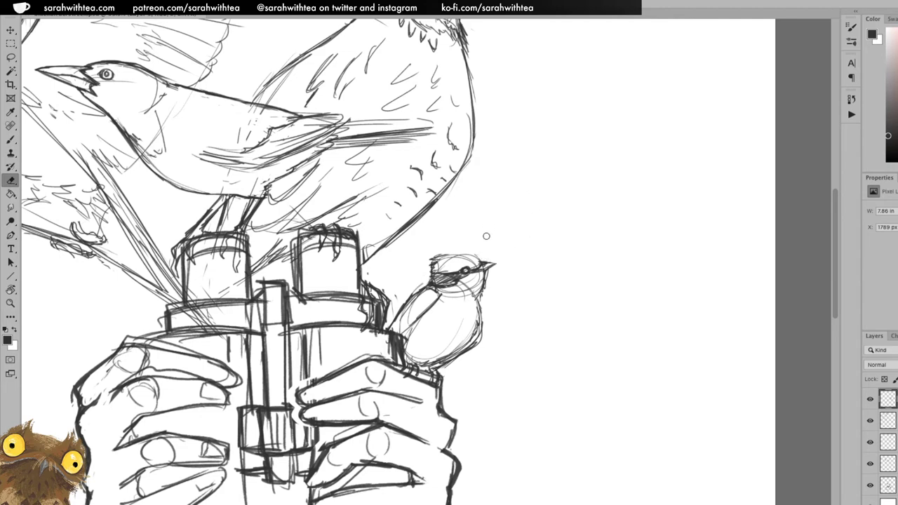
pyautogui.press('b')
pyautogui.press('r')
pyautogui.moveTo(569, 210); pyautogui.dragTo(435, 112)
pyautogui.moveTo(440, 214)
pyautogui.mouseDown()
pyautogui.moveTo(446, 200)
pyautogui.moveTo(416, 261)
pyautogui.moveTo(435, 213)
pyautogui.mouseUp()
pyautogui.press('r')
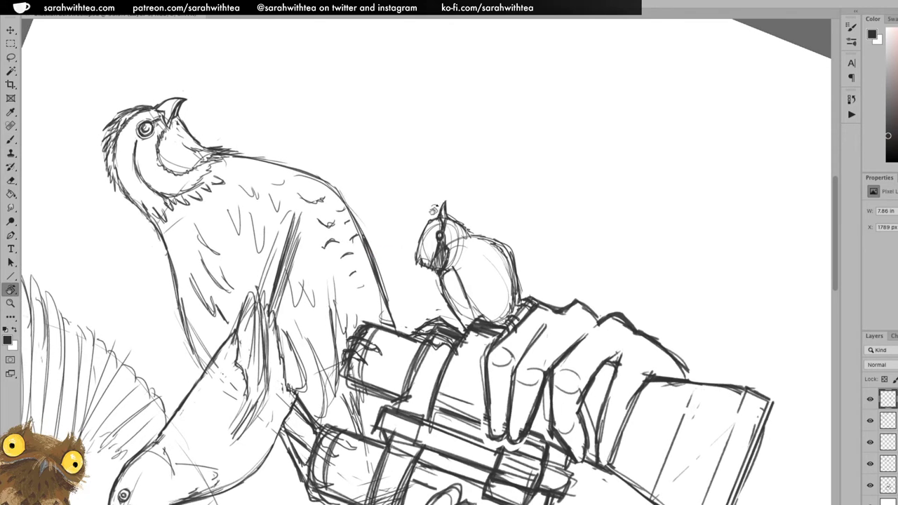
# Erase the leftover construction lines around the small bird's crown, face and throat.
pyautogui.press('e')
pyautogui.moveTo(430, 217)
pyautogui.mouseDown()
pyautogui.moveTo(415, 270)
pyautogui.moveTo(438, 285)
pyautogui.mouseUp()
pyautogui.moveTo(452, 230)
pyautogui.mouseDown()
pyautogui.moveTo(460, 257)
pyautogui.moveTo(453, 251)
pyautogui.mouseUp()
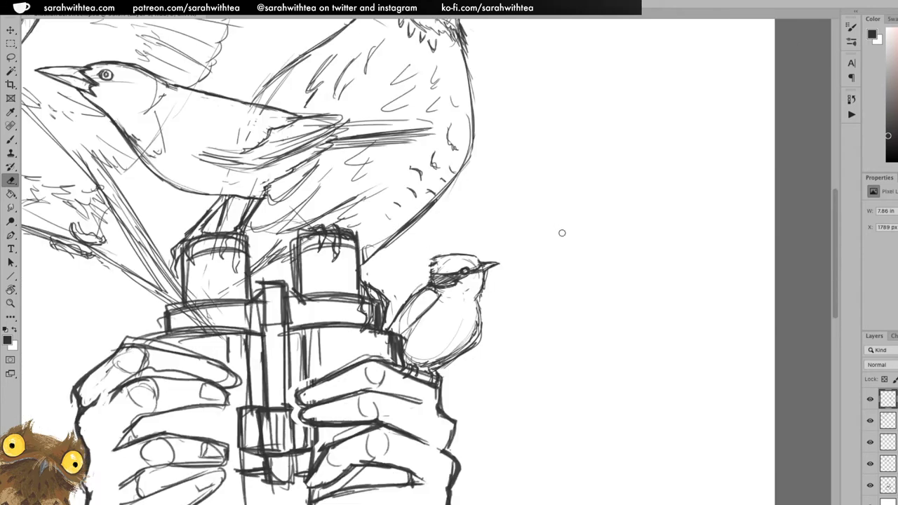
# Hatch the small bird's wing dark, strengthen its belly and feet, darken the eye and clean up the brow.
pyautogui.press('b')
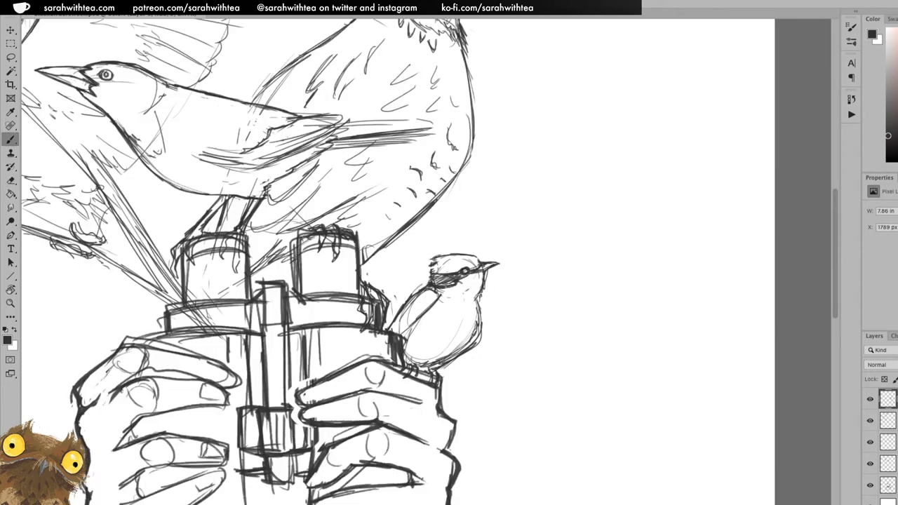
pyautogui.moveTo(390, 329); pyautogui.dragTo(437, 295)
pyautogui.moveTo(454, 359); pyautogui.dragTo(480, 327)
pyautogui.moveTo(412, 362); pyautogui.dragTo(435, 350)
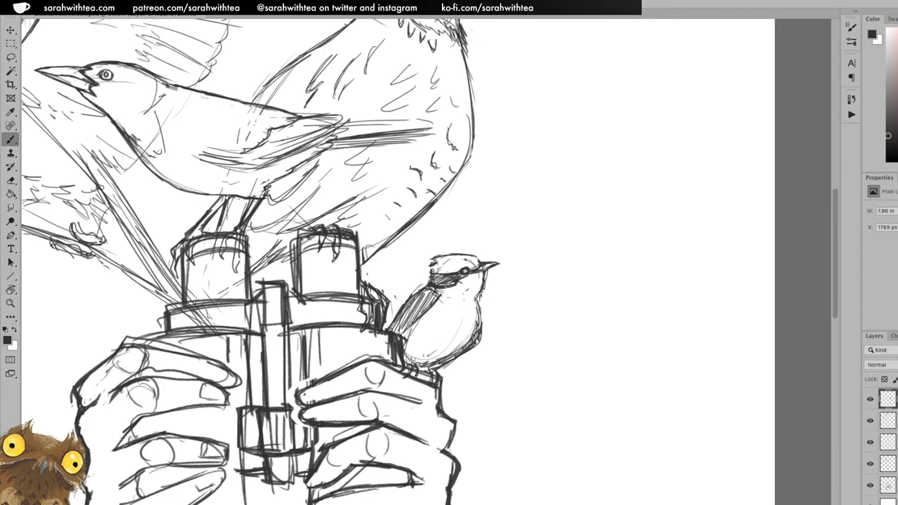
pyautogui.moveTo(465, 269); pyautogui.dragTo(467, 272)
pyautogui.press('e')
pyautogui.moveTo(470, 266); pyautogui.dragTo(464, 260)
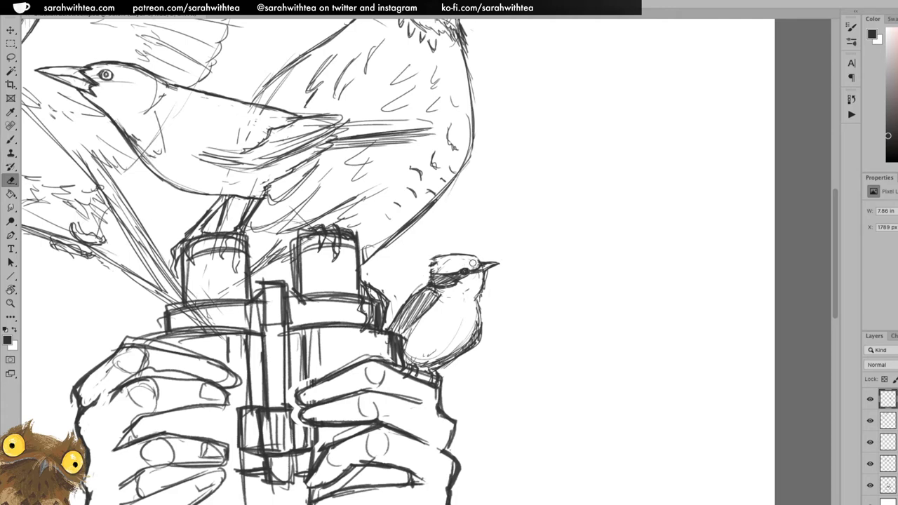
# Check the finished small bird up close and within the whole composition, and save the document.
pyautogui.press('z')
pyautogui.keyDown('alt'); pyautogui.click(497, 320); pyautogui.keyUp('alt')
pyautogui.keyDown('alt'); pyautogui.click(496, 321); pyautogui.keyUp('alt')
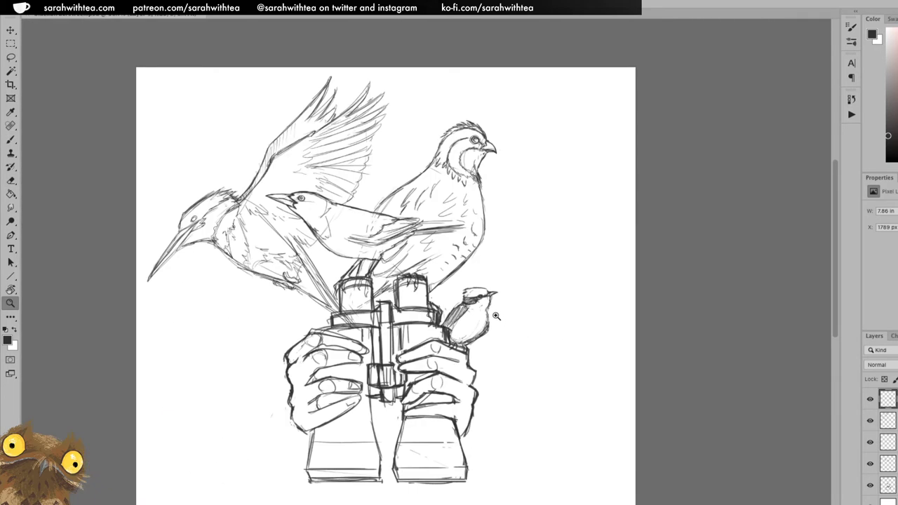
pyautogui.click(500, 296)
pyautogui.press('e')
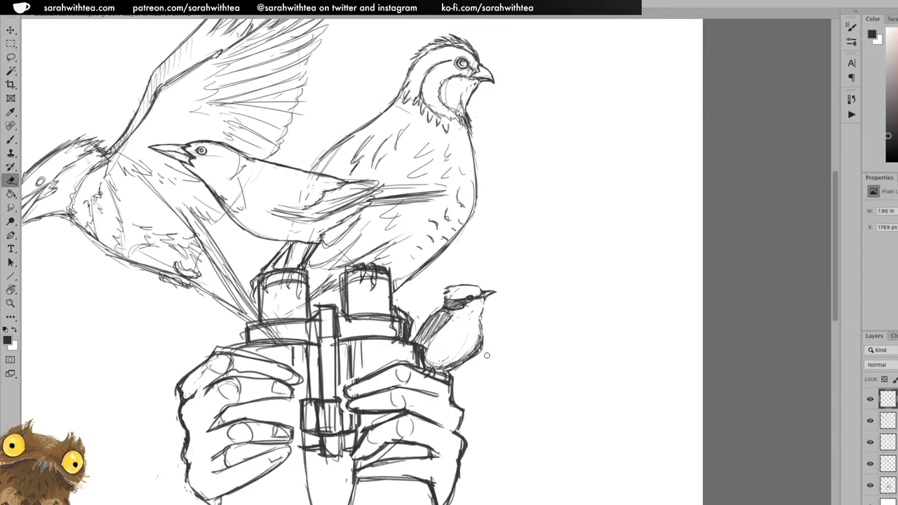
pyautogui.press('z')
pyautogui.click(497, 296)
pyautogui.press('b')
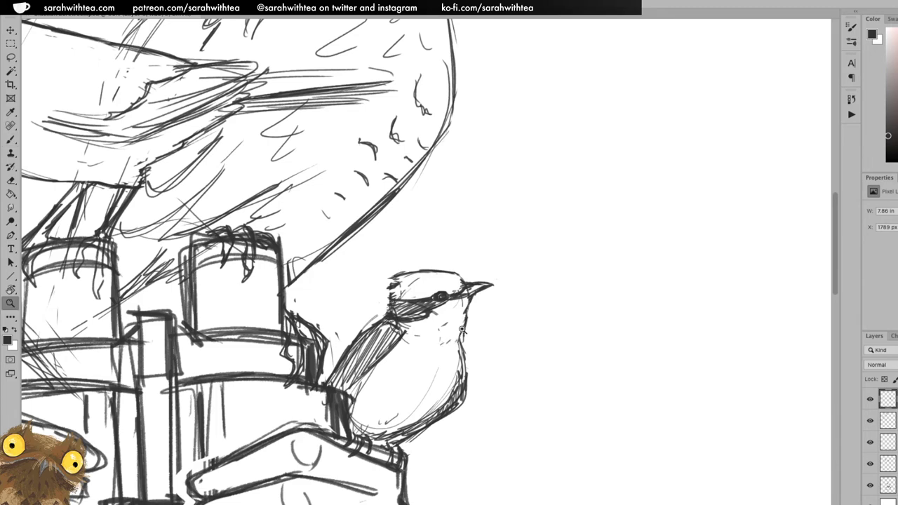
pyautogui.press('z')
pyautogui.keyDown('alt'); pyautogui.click(512, 362); pyautogui.keyUp('alt')
pyautogui.press('super+s')
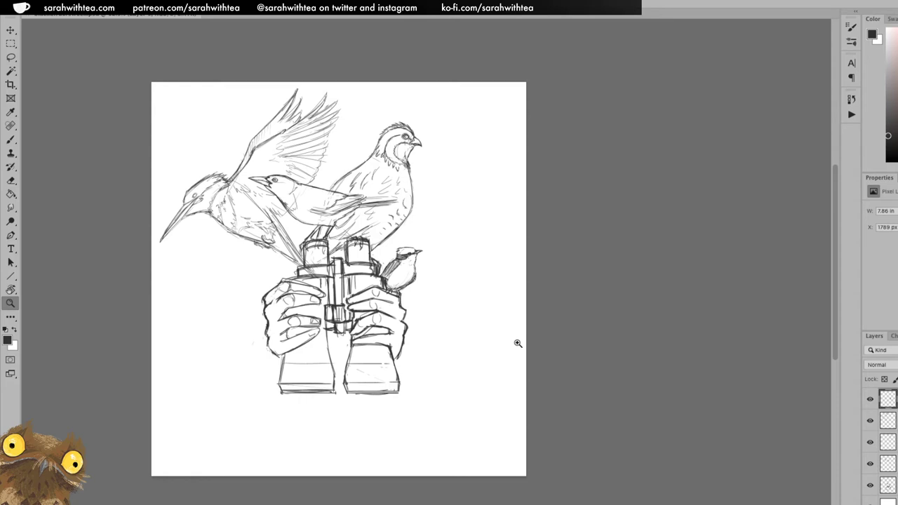
# Select all the sketch layers and move the whole drawing slightly right and down on the canvas.
pyautogui.moveTo(433, 319); pyautogui.dragTo(504, 338)
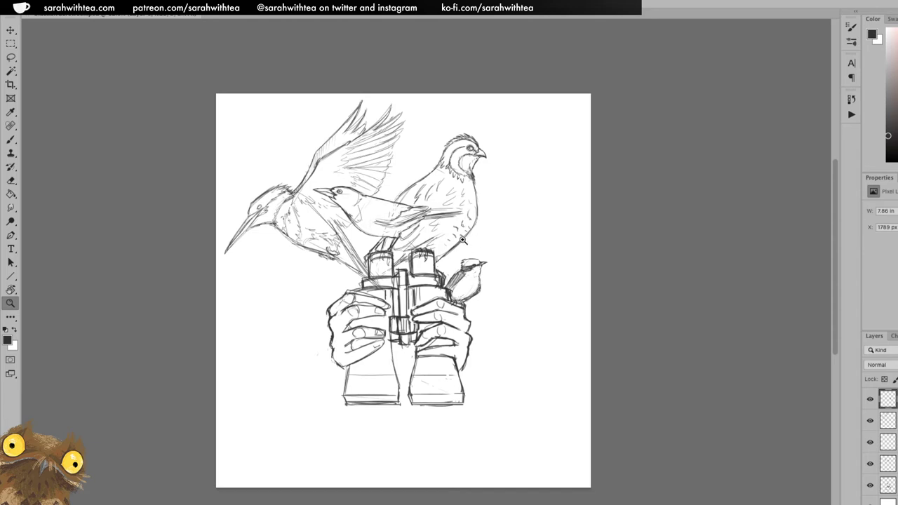
pyautogui.keyDown('alt'); pyautogui.click(460, 242); pyautogui.keyUp('alt')
pyautogui.click(405, 287)
pyautogui.press('v')
pyautogui.keyDown('shift'); pyautogui.click(892, 485); pyautogui.keyUp('shift')
pyautogui.moveTo(479, 391); pyautogui.dragTo(493, 411)
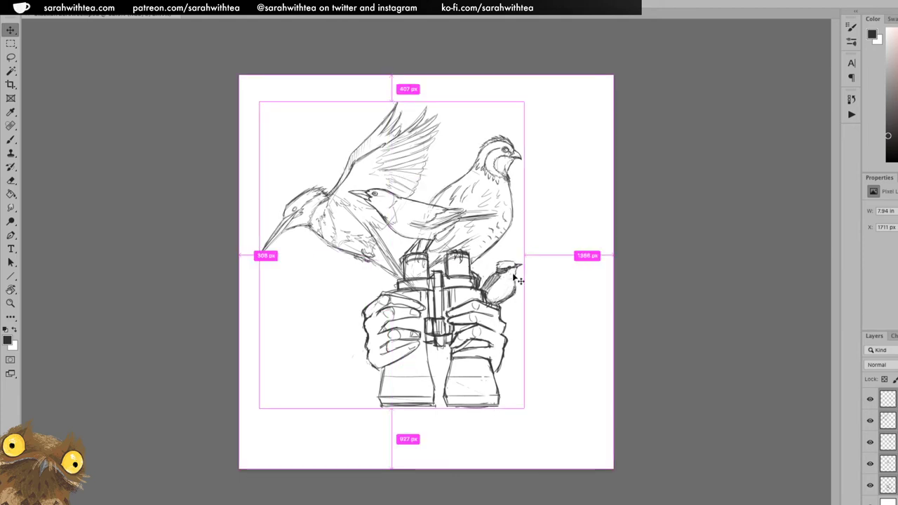
# Try a narrower, taller canvas size, accepting the clipping, shift the drawing and undo these changes.
pyautogui.press('b')
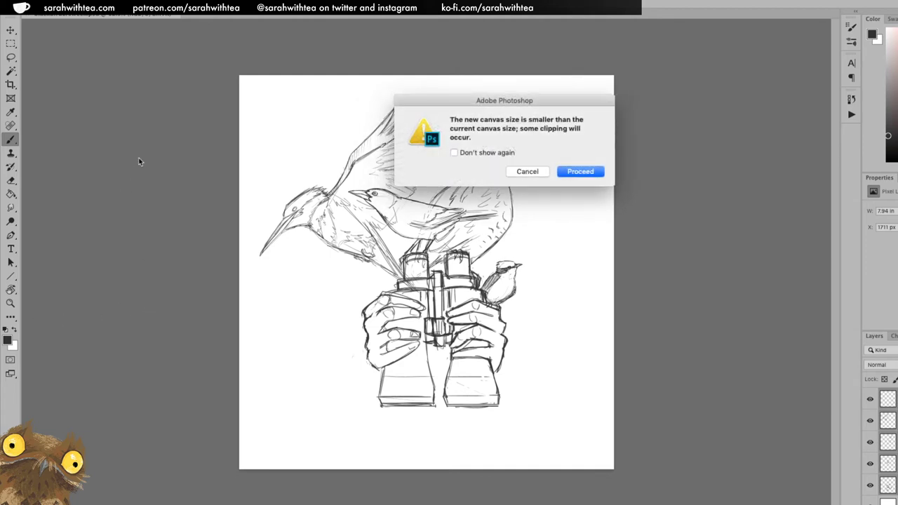
pyautogui.click(581, 173)
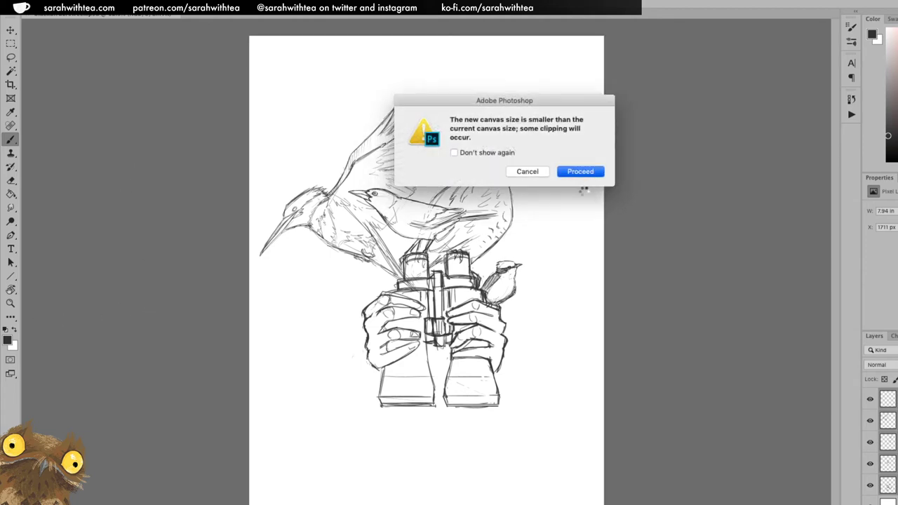
pyautogui.press('v')
pyautogui.moveTo(486, 353); pyautogui.dragTo(498, 363)
pyautogui.press('z')
pyautogui.keyDown('alt'); pyautogui.click(571, 330); pyautogui.keyUp('alt')
pyautogui.keyDown('alt'); pyautogui.click(567, 337); pyautogui.keyUp('alt')
pyautogui.press('super+z')
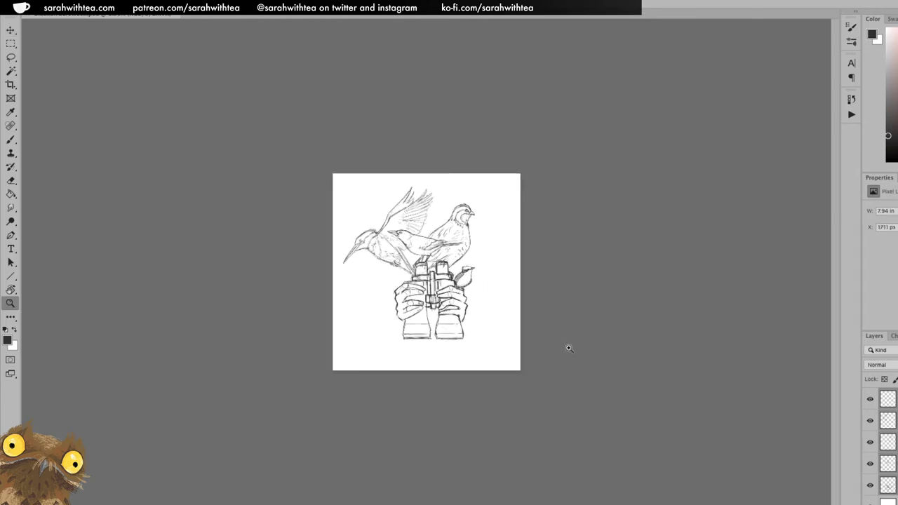
# Move the whole drawing slightly down and left on the canvas.
pyautogui.press('v')
pyautogui.moveTo(455, 341); pyautogui.dragTo(452, 345)
pyautogui.moveTo(452, 343); pyautogui.dragTo(450, 343)
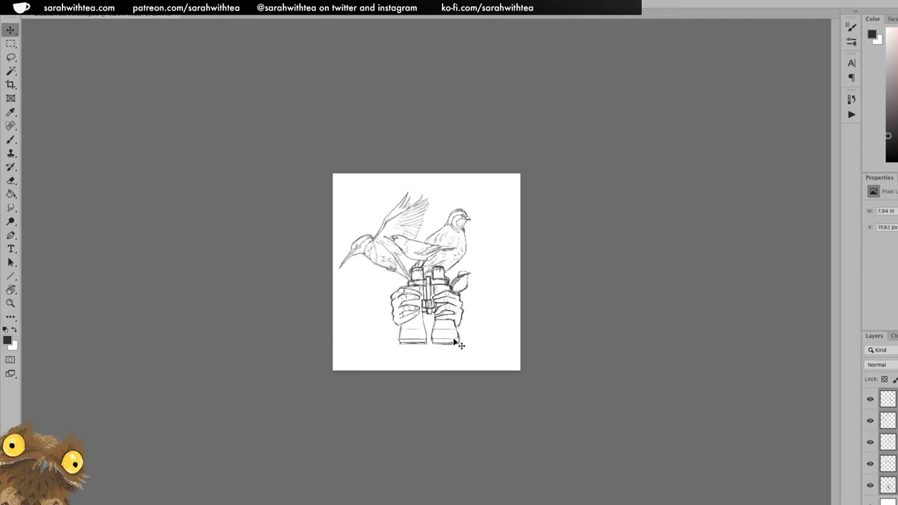
pyautogui.press('z')
pyautogui.moveTo(491, 254); pyautogui.dragTo(533, 255)
# On a new layer, sketch the head, eye and long upper beak of an open-beaked bird to the right of the quail.
pyautogui.press('b')
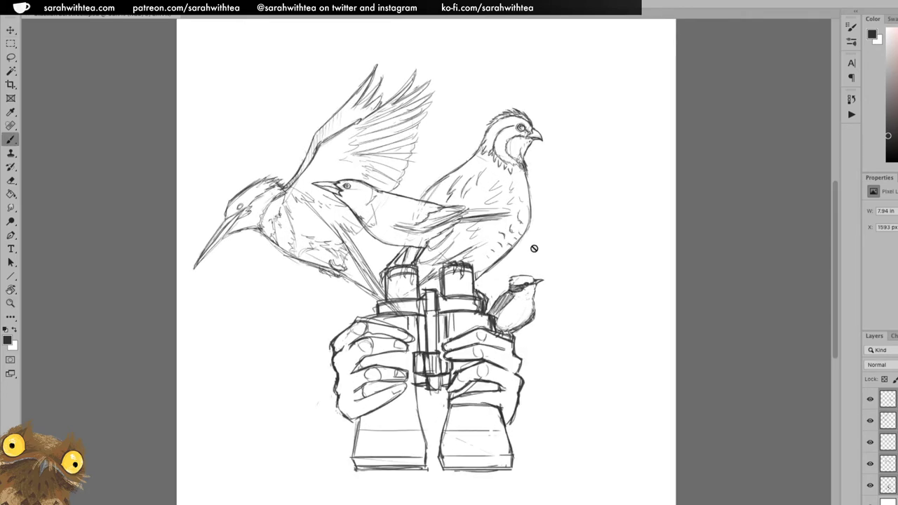
pyautogui.hotkey('ctrl', 'alt', 'shift', 'n')
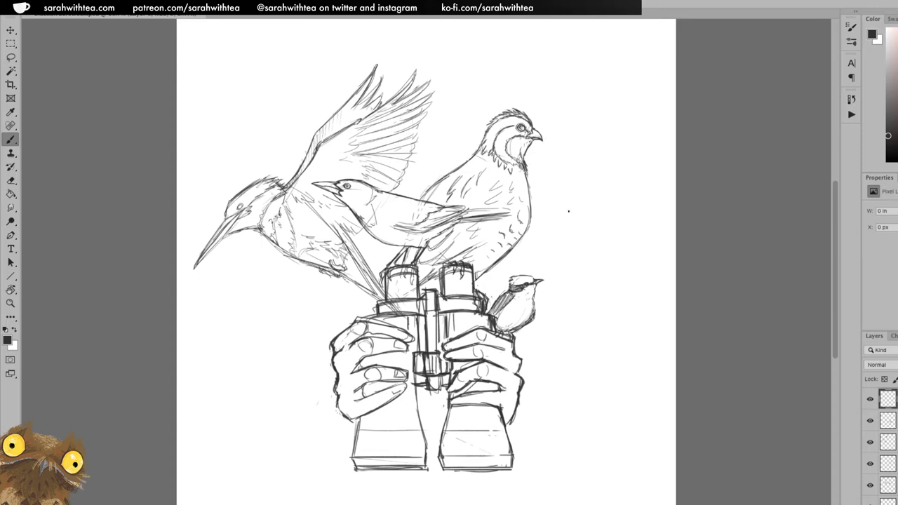
pyautogui.moveTo(550, 221)
pyautogui.mouseDown()
pyautogui.moveTo(586, 208)
pyautogui.moveTo(572, 206)
pyautogui.moveTo(584, 205)
pyautogui.moveTo(566, 235)
pyautogui.moveTo(570, 251)
pyautogui.moveTo(565, 238)
pyautogui.moveTo(582, 212)
pyautogui.moveTo(632, 208)
pyautogui.moveTo(587, 231)
pyautogui.moveTo(640, 237)
pyautogui.moveTo(605, 240)
pyautogui.moveTo(628, 238)
pyautogui.mouseUp()
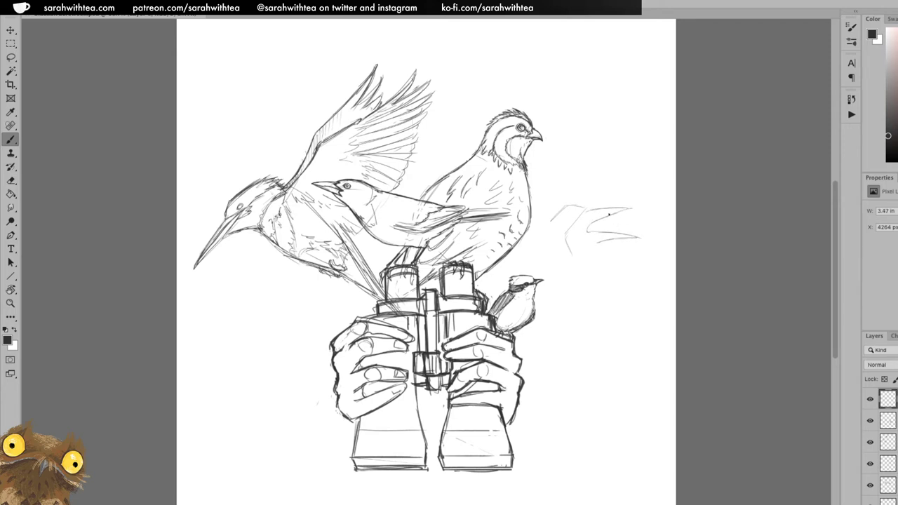
pyautogui.moveTo(589, 211); pyautogui.dragTo(637, 209)
pyautogui.moveTo(637, 210)
pyautogui.mouseDown()
pyautogui.moveTo(591, 223)
pyautogui.moveTo(613, 207)
pyautogui.moveTo(582, 211)
pyautogui.moveTo(639, 210)
pyautogui.mouseUp()
pyautogui.moveTo(576, 209); pyautogui.dragTo(582, 212)
pyautogui.moveTo(568, 220)
pyautogui.mouseDown()
pyautogui.moveTo(562, 225)
pyautogui.moveTo(585, 232)
pyautogui.mouseUp()
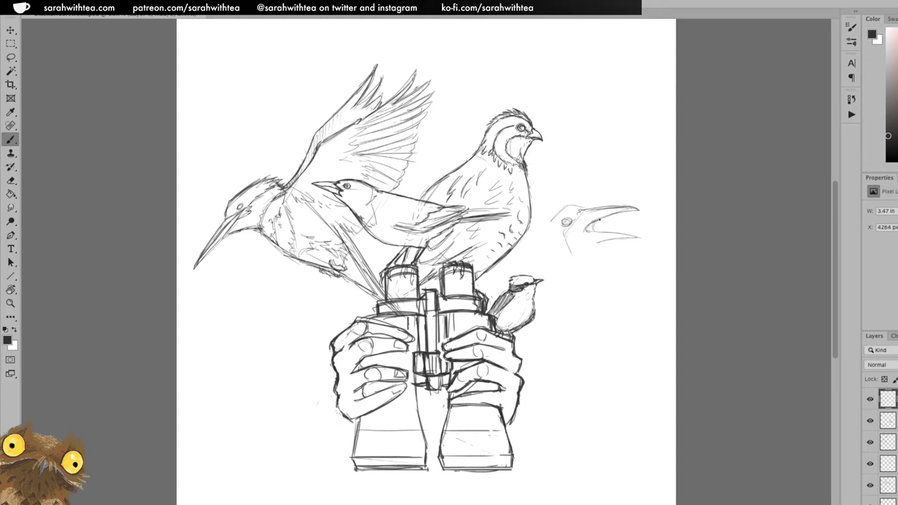
# Sketch the open-beaked bird's lower beak and throat, and darken the edges and inside corner of the beak.
pyautogui.moveTo(599, 242)
pyautogui.mouseDown()
pyautogui.moveTo(583, 267)
pyautogui.moveTo(594, 242)
pyautogui.moveTo(582, 245)
pyautogui.mouseUp()
pyautogui.moveTo(607, 241); pyautogui.dragTo(639, 238)
pyautogui.moveTo(584, 233); pyautogui.dragTo(639, 237)
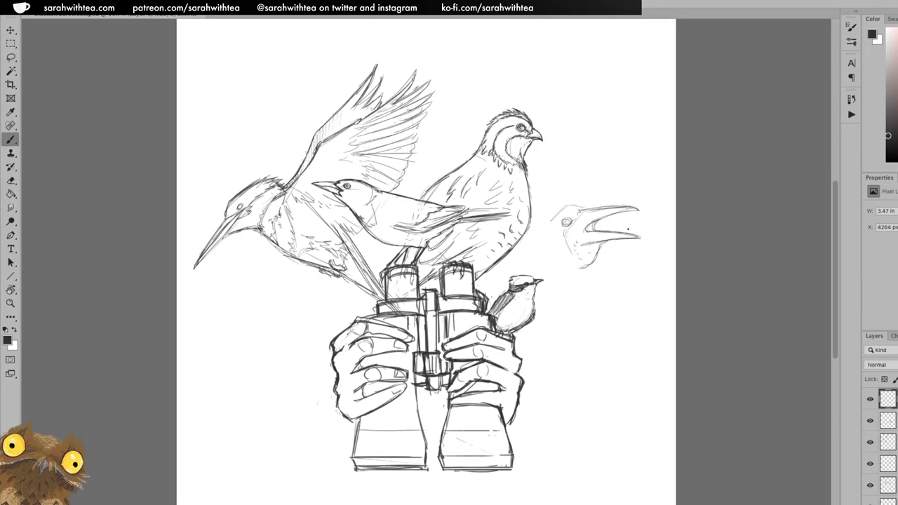
pyautogui.moveTo(603, 214); pyautogui.dragTo(640, 209)
pyautogui.moveTo(604, 209)
pyautogui.mouseDown()
pyautogui.moveTo(592, 210)
pyautogui.moveTo(634, 205)
pyautogui.moveTo(588, 229)
pyautogui.moveTo(635, 233)
pyautogui.mouseUp()
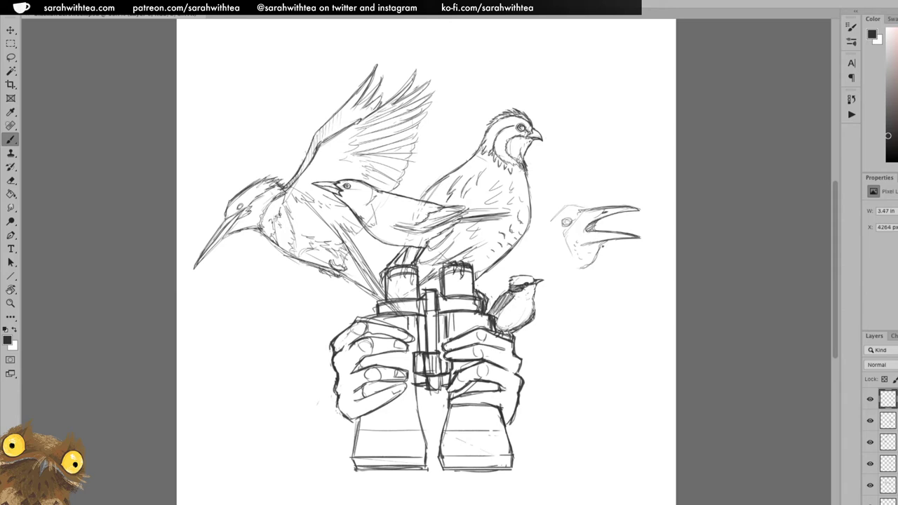
# Sketch the front of the neck, the rounded back of the head and the cheek of the open-beaked bird.
pyautogui.moveTo(586, 206)
pyautogui.mouseDown()
pyautogui.moveTo(543, 217)
pyautogui.moveTo(561, 285)
pyautogui.moveTo(549, 302)
pyautogui.mouseUp()
pyautogui.moveTo(553, 299); pyautogui.dragTo(543, 306)
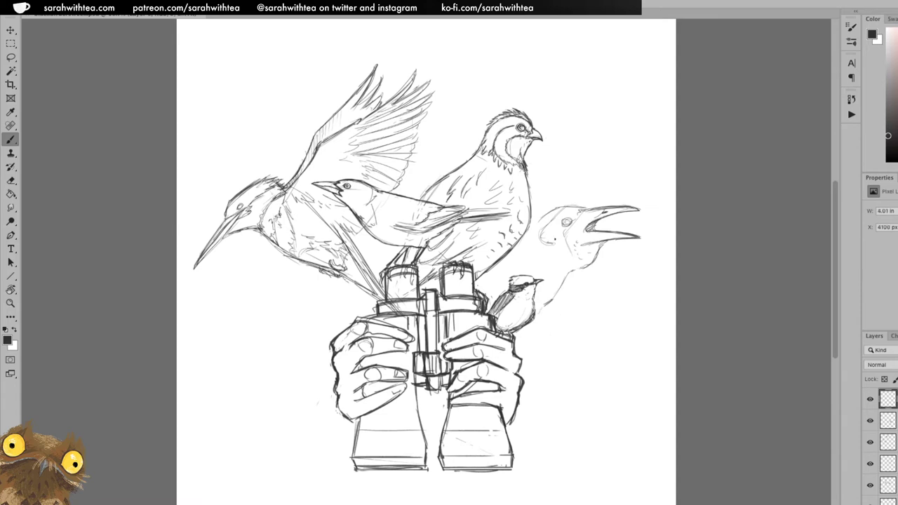
pyautogui.moveTo(538, 223); pyautogui.dragTo(531, 250)
pyautogui.moveTo(565, 207)
pyautogui.mouseDown()
pyautogui.moveTo(535, 259)
pyautogui.moveTo(541, 240)
pyautogui.mouseUp()
pyautogui.press('e')
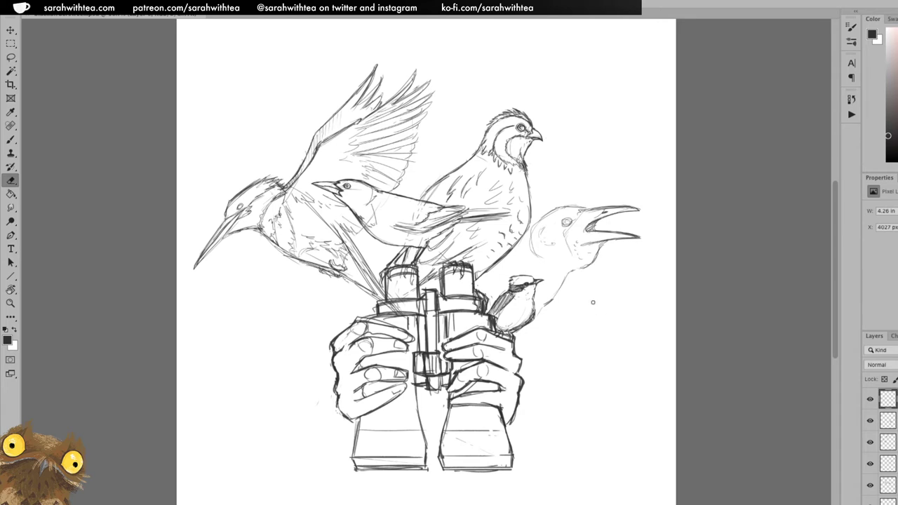
pyautogui.press('b')
pyautogui.moveTo(594, 222); pyautogui.dragTo(584, 230)
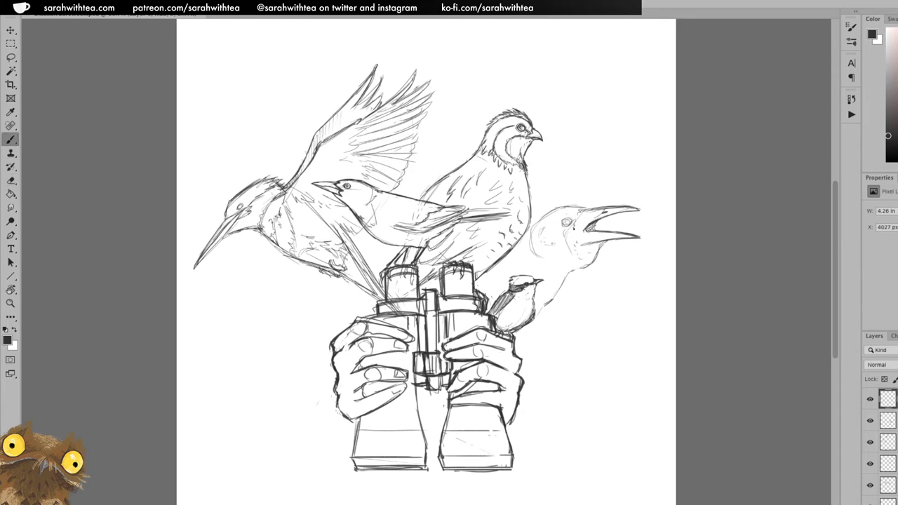
pyautogui.moveTo(577, 221); pyautogui.dragTo(585, 211)
# Select the open-beaked bird's eye with the Lasso and move it slightly closer to the beak.
pyautogui.press('l')
pyautogui.moveTo(559, 229)
pyautogui.mouseDown()
pyautogui.moveTo(558, 216)
pyautogui.moveTo(570, 224)
pyautogui.mouseUp()
pyautogui.press('b')
pyautogui.press('v')
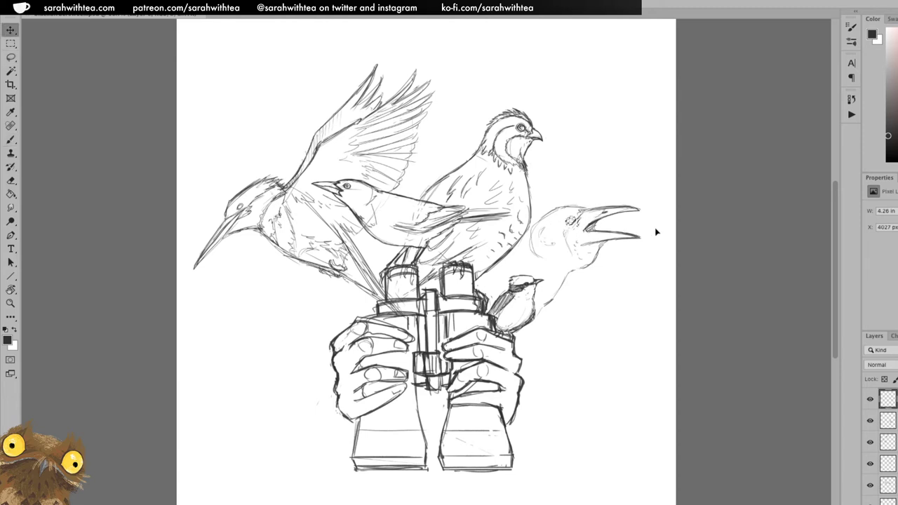
pyautogui.press('ctrl')
# Refine the open-beaked bird's eye, facial feathers and head contour with darker close-up strokes.
pyautogui.press('z')
pyautogui.click(577, 212)
pyautogui.press('b')
pyautogui.moveTo(541, 208)
pyautogui.mouseDown()
pyautogui.moveTo(537, 220)
pyautogui.moveTo(531, 214)
pyautogui.moveTo(549, 203)
pyautogui.moveTo(534, 206)
pyautogui.moveTo(552, 214)
pyautogui.moveTo(520, 264)
pyautogui.moveTo(529, 257)
pyautogui.mouseUp()
pyautogui.moveTo(543, 245); pyautogui.dragTo(536, 255)
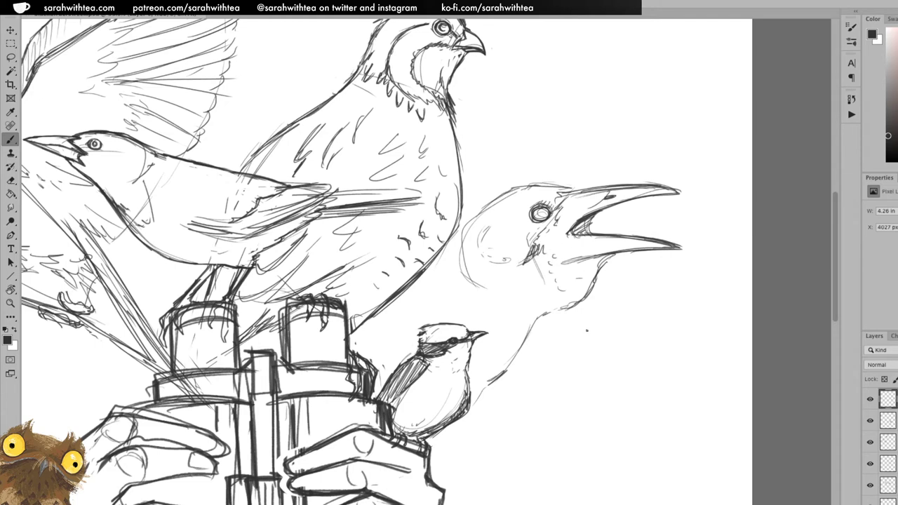
# Erase the excess lower-jaw line, trim both beak tips, and touch up the forehead where it meets the beak.
pyautogui.press('z')
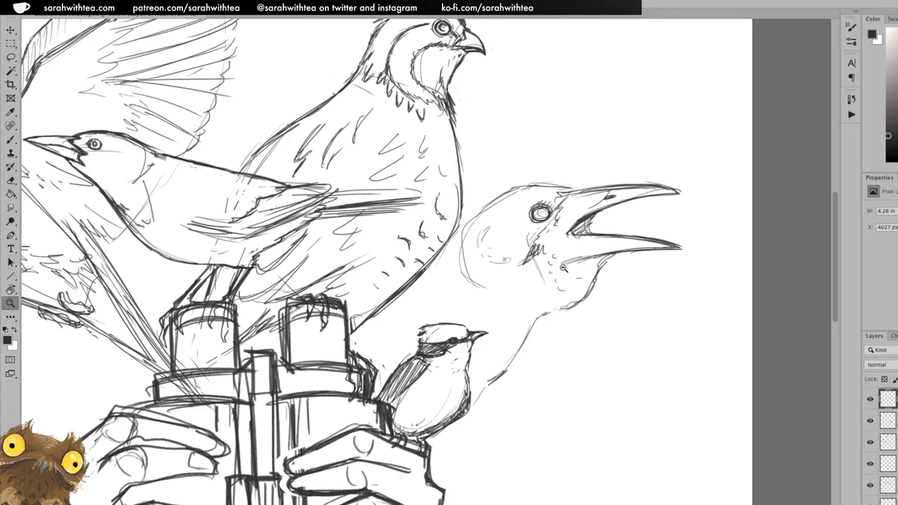
pyautogui.keyDown('alt'); pyautogui.click(557, 270); pyautogui.keyUp('alt')
pyautogui.keyDown('alt'); pyautogui.click(557, 270); pyautogui.keyUp('alt')
pyautogui.keyDown('alt'); pyautogui.click(561, 306); pyautogui.keyUp('alt')
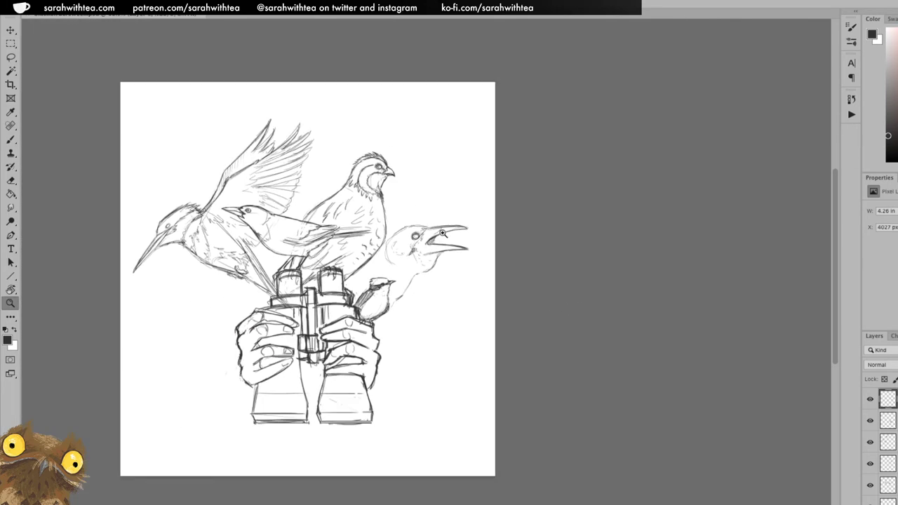
pyautogui.click(443, 234)
pyautogui.click(456, 258)
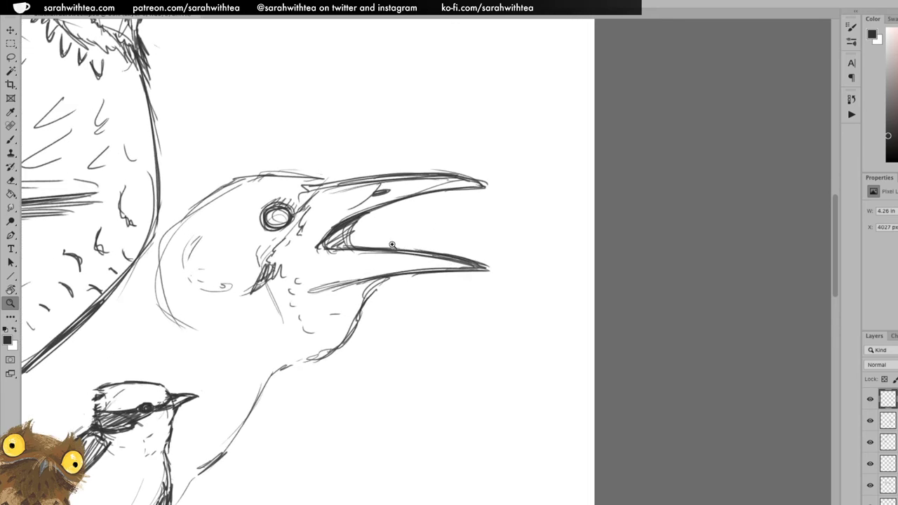
pyautogui.press('b')
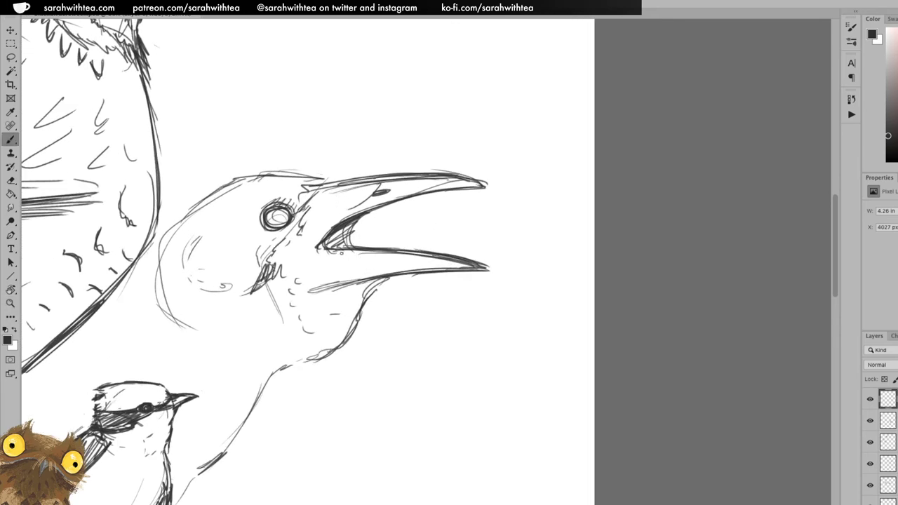
pyautogui.press('e')
pyautogui.moveTo(359, 281); pyautogui.dragTo(310, 294)
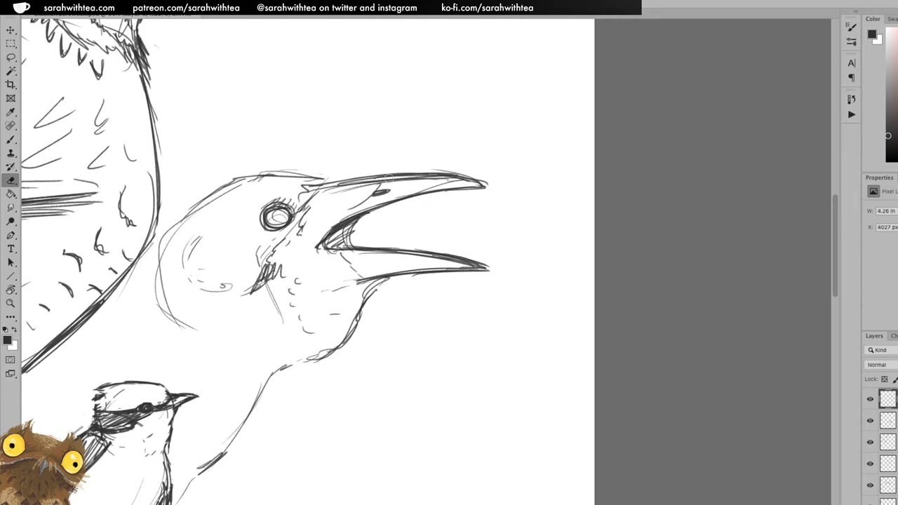
pyautogui.moveTo(437, 173)
pyautogui.mouseDown()
pyautogui.moveTo(425, 169)
pyautogui.moveTo(484, 184)
pyautogui.mouseUp()
pyautogui.moveTo(437, 250); pyautogui.dragTo(497, 273)
pyautogui.press('b')
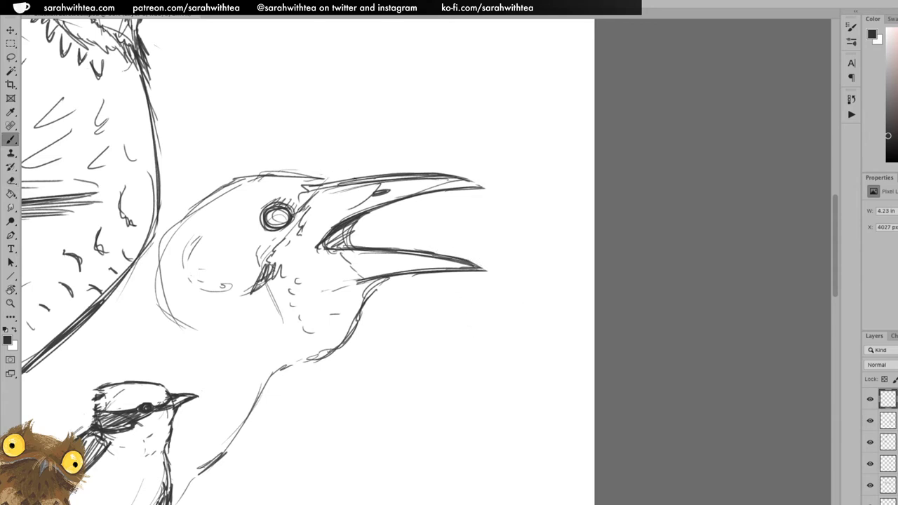
pyautogui.moveTo(324, 181)
pyautogui.mouseDown()
pyautogui.moveTo(293, 173)
pyautogui.moveTo(341, 184)
pyautogui.mouseUp()
# Transform the open-beaked head so it tilts slightly upward and sits a little further right and up.
pyautogui.press('z')
pyautogui.keyDown('alt'); pyautogui.click(424, 285); pyautogui.keyUp('alt')
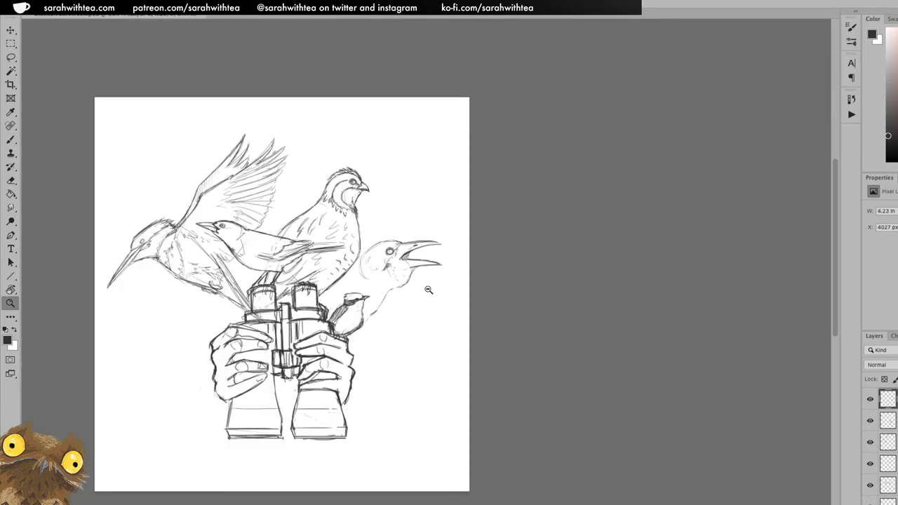
pyautogui.keyDown('alt'); pyautogui.click(428, 291); pyautogui.keyUp('alt')
pyautogui.press('v')
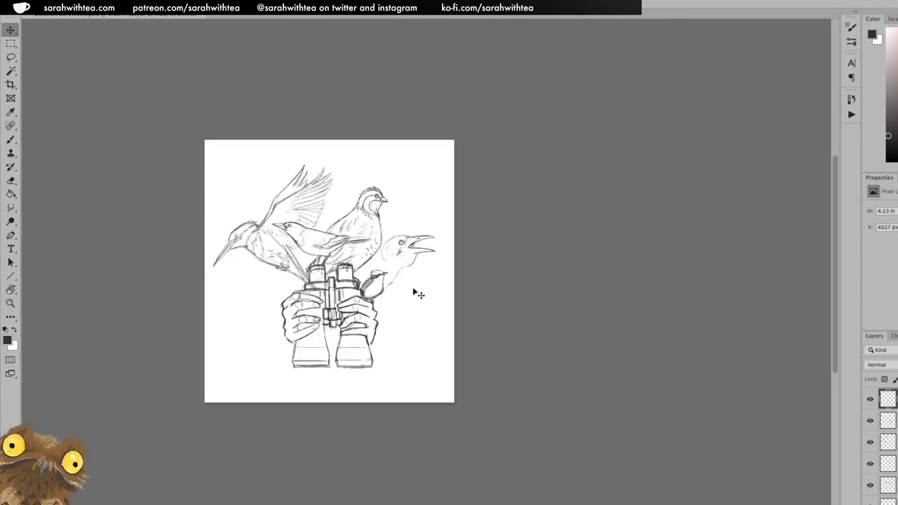
pyautogui.hotkey('ctrl', 't')
pyautogui.moveTo(434, 236); pyautogui.dragTo(433, 245)
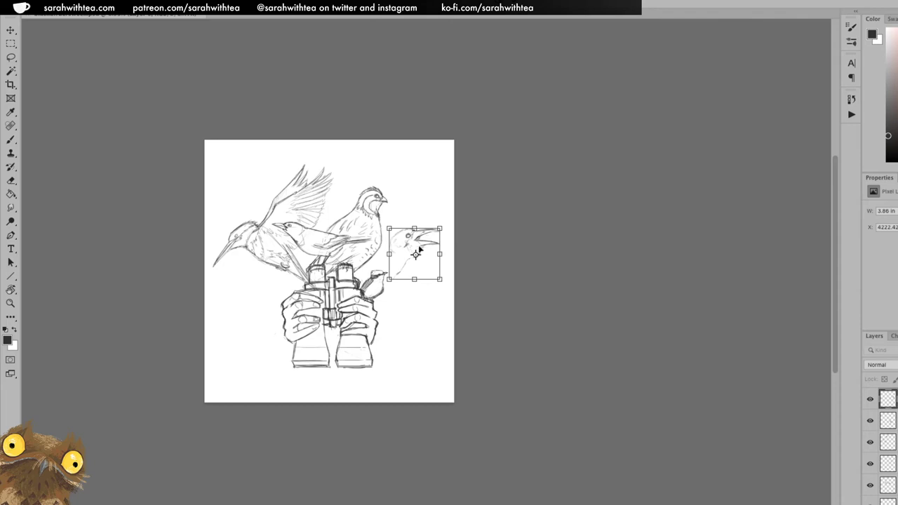
pyautogui.press('Return')
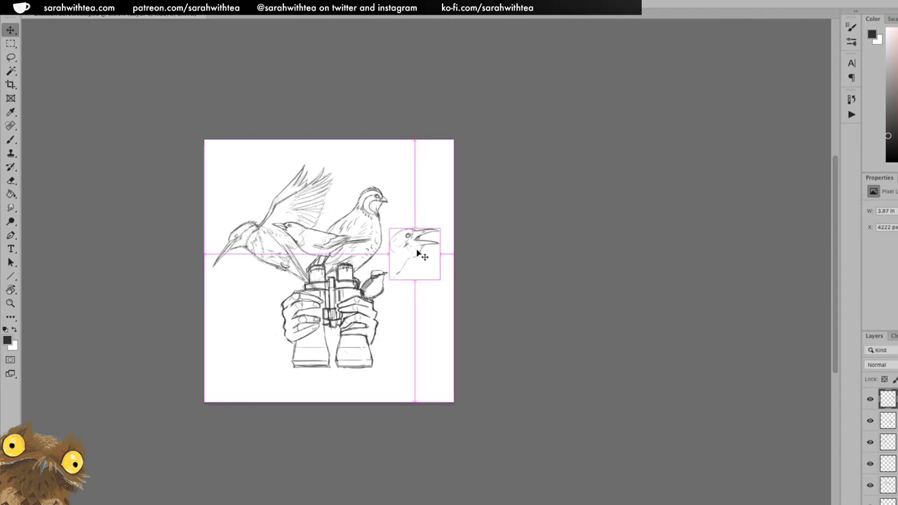
pyautogui.press('b')
pyautogui.press('v')
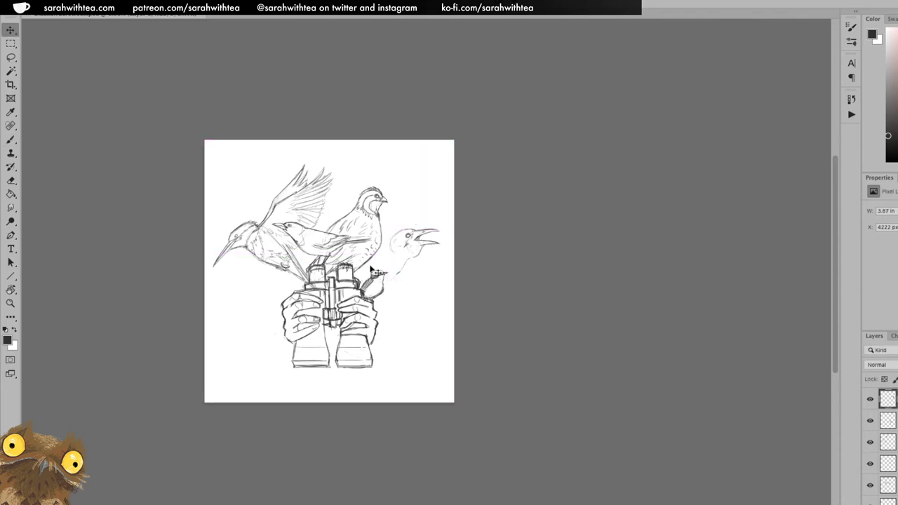
# Sketch the open-beaked bird's breast, back and wing behind the small masked bird, and move the bird up and right.
pyautogui.press('b')
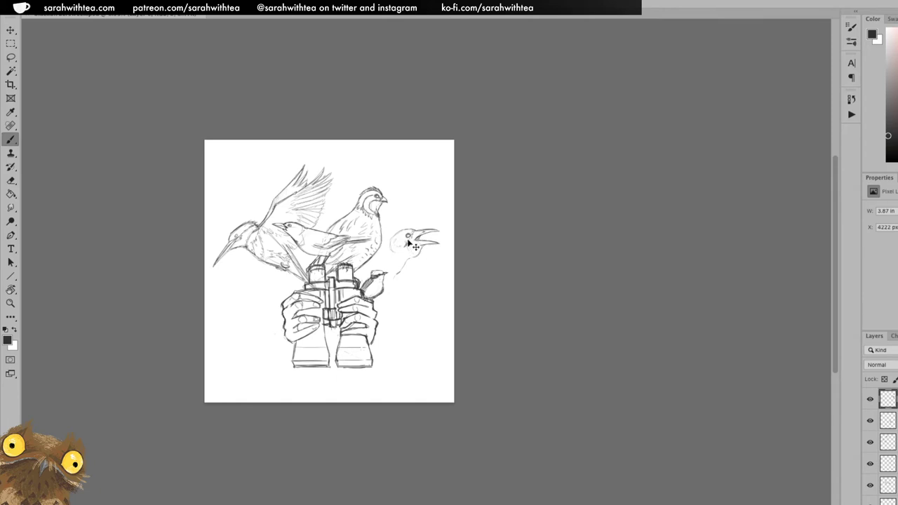
pyautogui.moveTo(408, 259)
pyautogui.mouseDown()
pyautogui.moveTo(396, 279)
pyautogui.moveTo(377, 249)
pyautogui.moveTo(387, 241)
pyautogui.moveTo(373, 249)
pyautogui.moveTo(390, 238)
pyautogui.moveTo(377, 245)
pyautogui.mouseUp()
pyautogui.moveTo(404, 268)
pyautogui.mouseDown()
pyautogui.moveTo(368, 307)
pyautogui.moveTo(391, 287)
pyautogui.mouseUp()
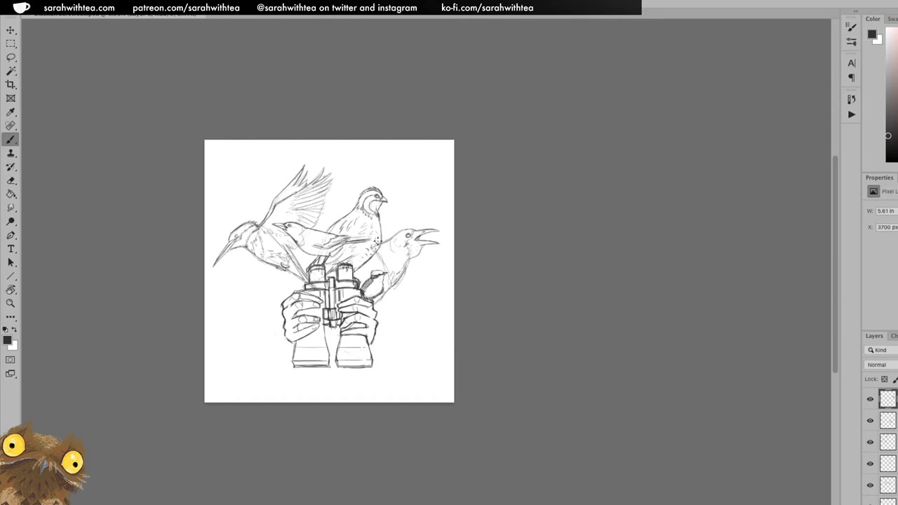
pyautogui.moveTo(378, 241)
pyautogui.mouseDown()
pyautogui.moveTo(356, 241)
pyautogui.moveTo(364, 243)
pyautogui.moveTo(352, 264)
pyautogui.mouseUp()
pyautogui.moveTo(299, 250); pyautogui.dragTo(334, 252)
pyautogui.press('v')
pyautogui.moveTo(402, 282); pyautogui.dragTo(404, 271)
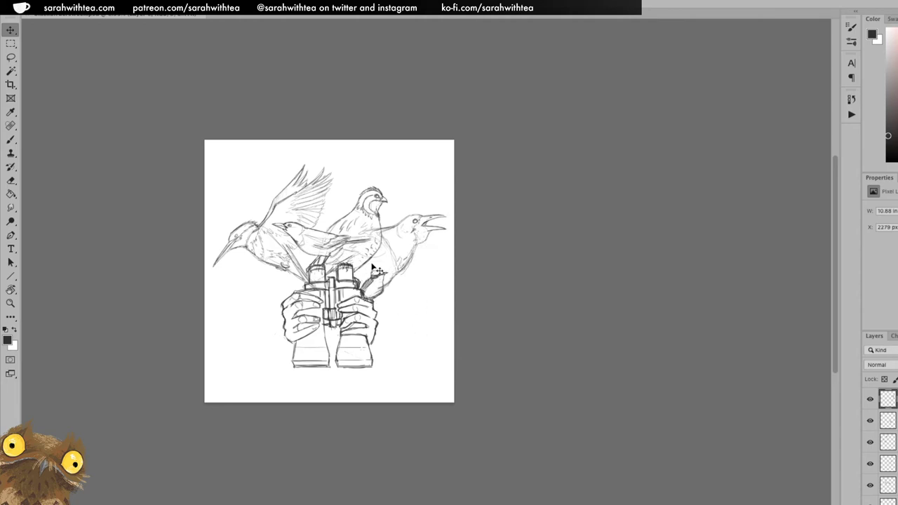
# Extend the open-beaked bird's back, wing and tail lines across the quail towards the binoculars.
pyautogui.press('z')
pyautogui.click(394, 249)
pyautogui.click(394, 277)
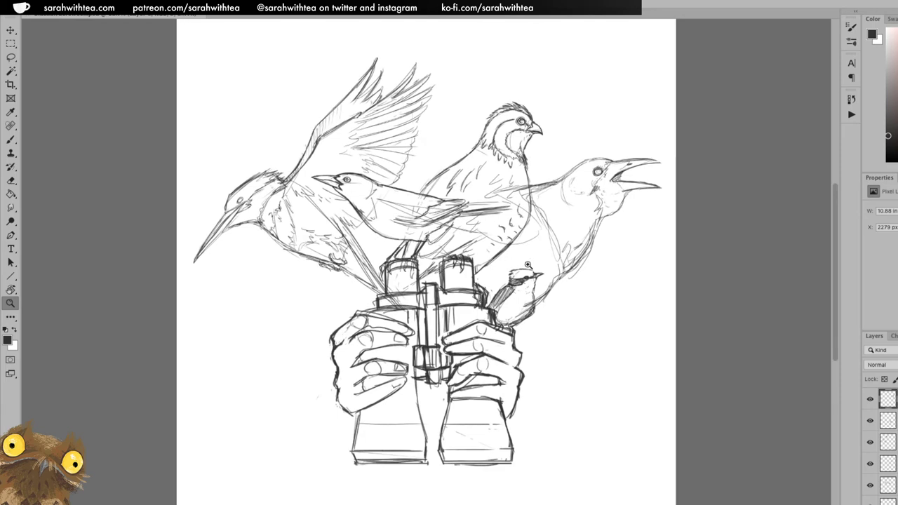
pyautogui.press('b')
pyautogui.moveTo(442, 206); pyautogui.dragTo(511, 191)
pyautogui.moveTo(430, 301); pyautogui.dragTo(345, 235)
# Touch up the open-beaked bird's cheek marking after checking it within the whole composition.
pyautogui.press('z')
pyautogui.keyDown('alt'); pyautogui.click(549, 300); pyautogui.keyUp('alt')
pyautogui.keyDown('alt'); pyautogui.click(539, 316); pyautogui.keyUp('alt')
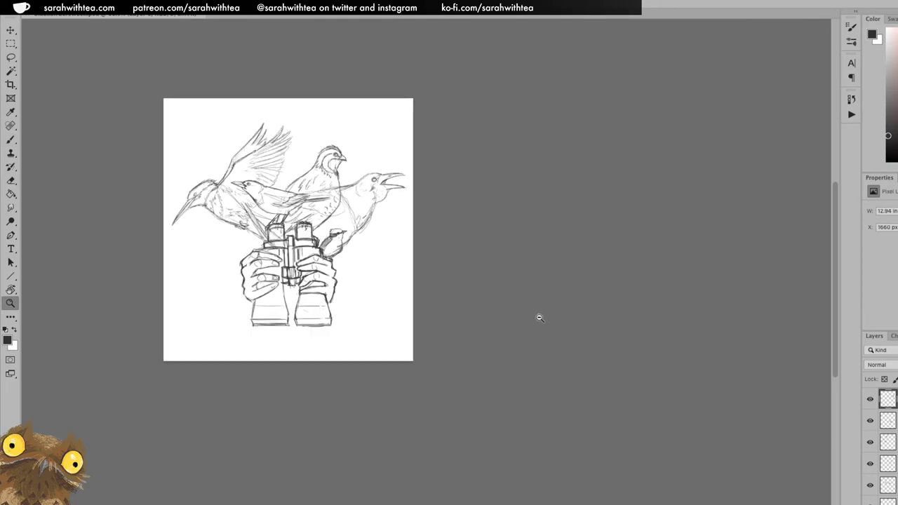
pyautogui.click(387, 215)
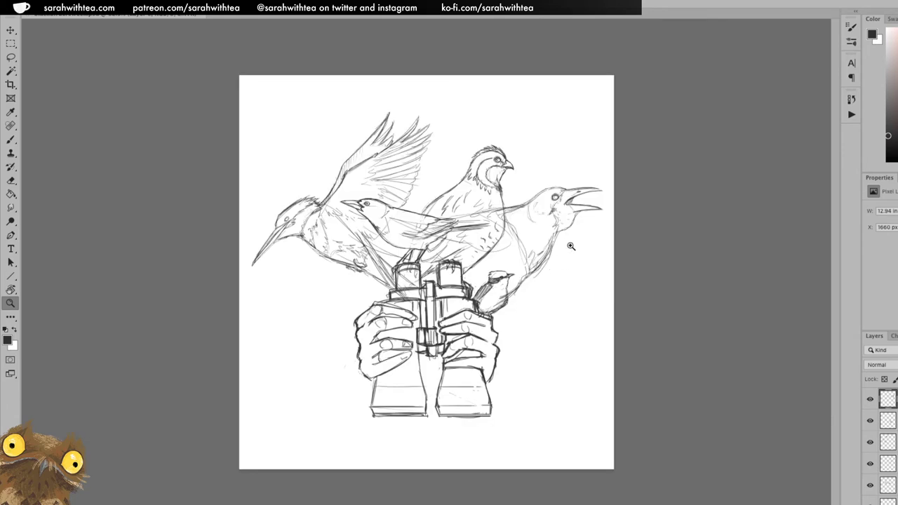
pyautogui.click(579, 199)
pyautogui.press('b')
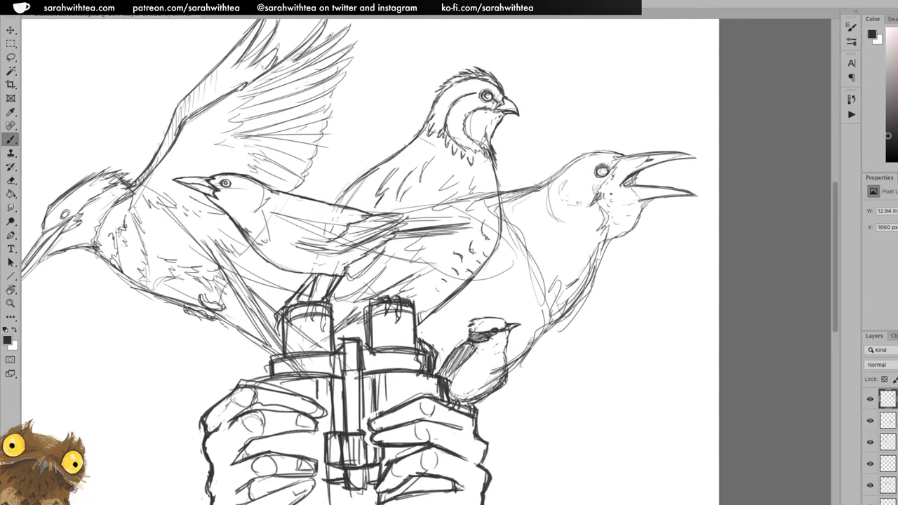
pyautogui.moveTo(599, 197); pyautogui.dragTo(605, 201)
# Rough in the beak, forehead and pointed crest of a small left-facing bird beside the left hand, below the kingfisher.
pyautogui.press('z')
pyautogui.keyDown('alt'); pyautogui.click(579, 313); pyautogui.keyUp('alt')
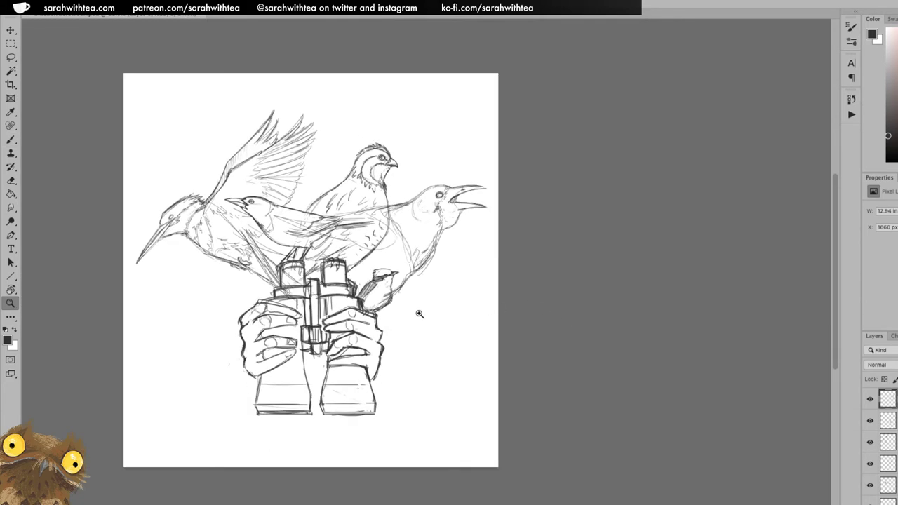
pyautogui.moveTo(419, 311); pyautogui.dragTo(611, 281)
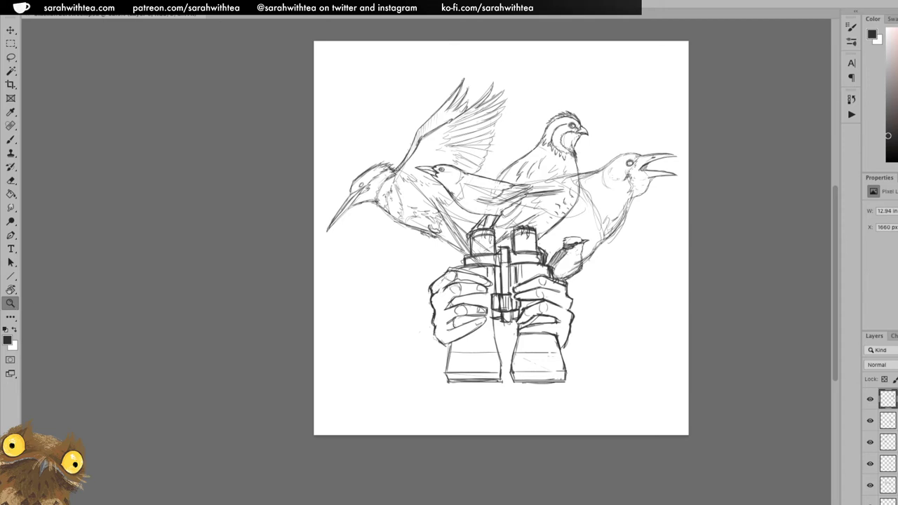
pyautogui.click(435, 273)
pyautogui.press('b')
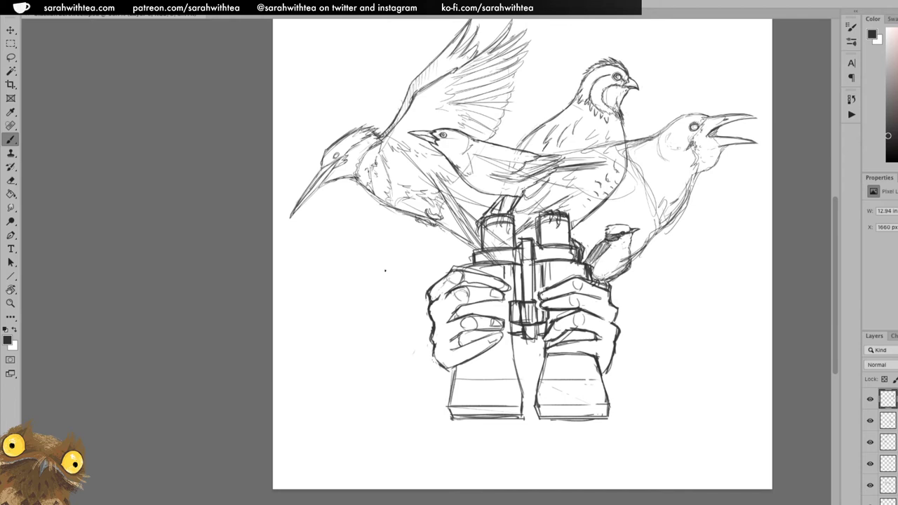
pyautogui.moveTo(388, 272); pyautogui.dragTo(385, 284)
pyautogui.moveTo(404, 245); pyautogui.dragTo(401, 263)
pyautogui.press('z')
pyautogui.moveTo(424, 274); pyautogui.dragTo(429, 274)
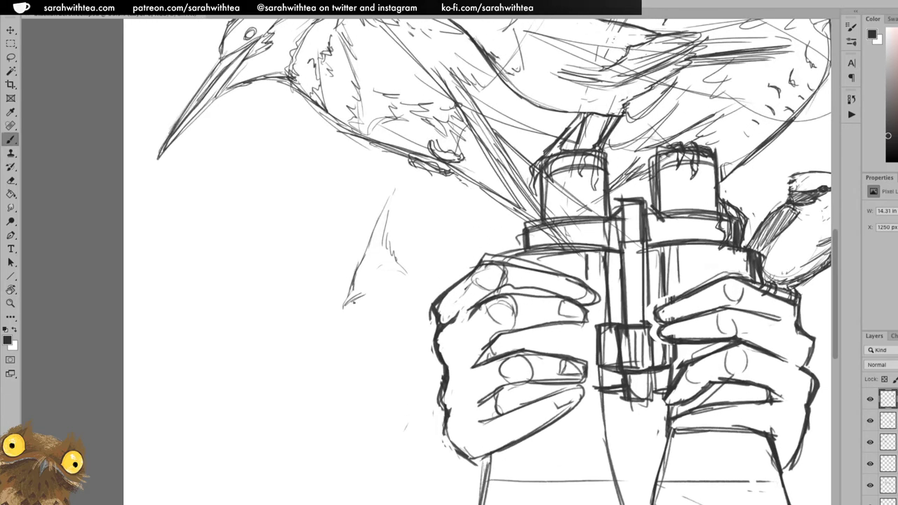
# Sketch the crested bird's beak and ringed eye, and refine and tidy the feather lines of its pointed crest.
pyautogui.moveTo(352, 294); pyautogui.dragTo(343, 307)
pyautogui.moveTo(373, 284); pyautogui.dragTo(380, 283)
pyautogui.moveTo(379, 283); pyautogui.dragTo(380, 284)
pyautogui.moveTo(379, 257); pyautogui.dragTo(383, 237)
pyautogui.moveTo(386, 255); pyautogui.dragTo(389, 195)
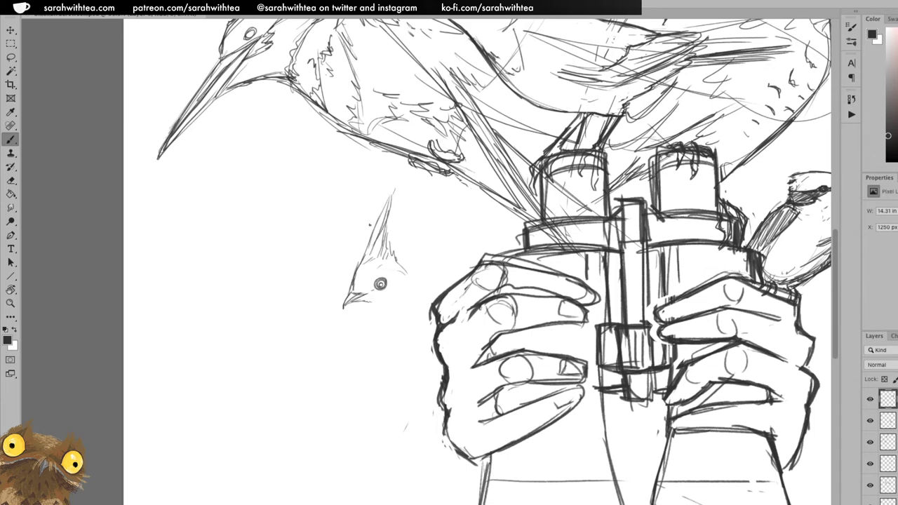
pyautogui.moveTo(367, 251)
pyautogui.mouseDown()
pyautogui.moveTo(394, 196)
pyautogui.moveTo(387, 198)
pyautogui.mouseUp()
pyautogui.press('e')
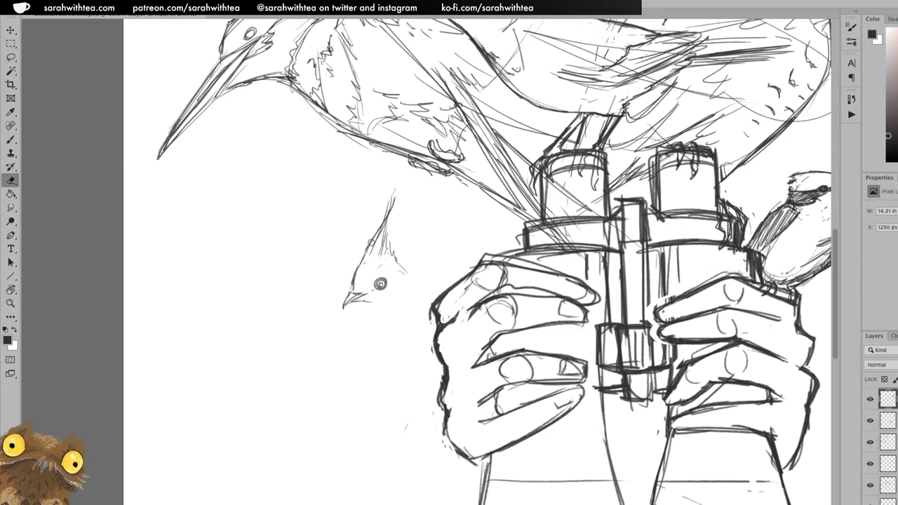
pyautogui.press('b')
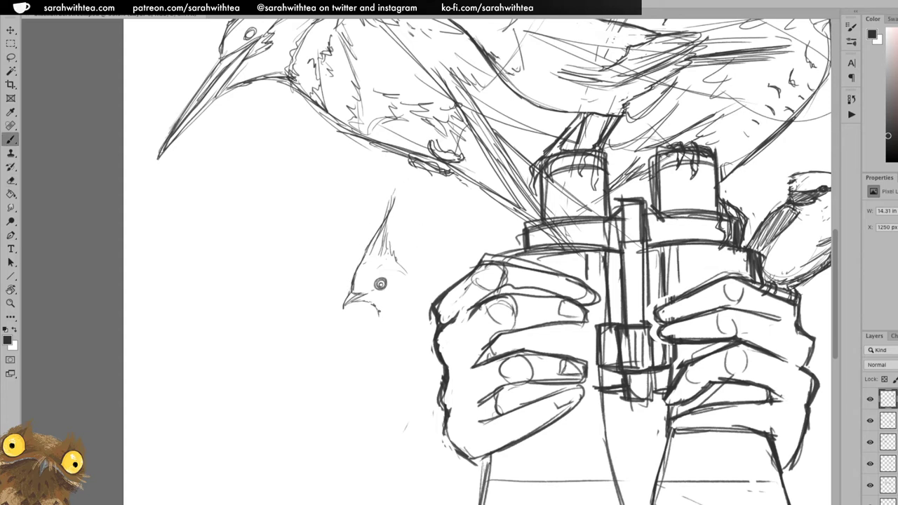
# Sketch the crested bird's breast curve down to the hand, its nape, neck marking and the start of its back and wing.
pyautogui.moveTo(391, 336)
pyautogui.mouseDown()
pyautogui.moveTo(416, 379)
pyautogui.moveTo(386, 339)
pyautogui.moveTo(400, 365)
pyautogui.mouseUp()
pyautogui.moveTo(393, 255); pyautogui.dragTo(408, 272)
pyautogui.moveTo(371, 308); pyautogui.dragTo(389, 340)
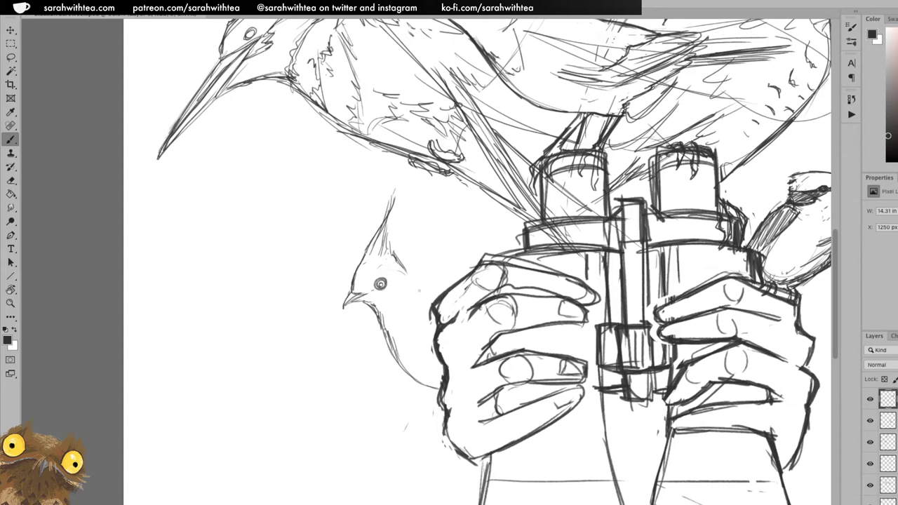
pyautogui.moveTo(403, 300); pyautogui.dragTo(400, 305)
pyautogui.moveTo(414, 338); pyautogui.dragTo(438, 370)
pyautogui.moveTo(409, 277); pyautogui.dragTo(448, 288)
pyautogui.moveTo(455, 283); pyautogui.dragTo(425, 280)
pyautogui.press('v')
pyautogui.moveTo(425, 388); pyautogui.dragTo(414, 372)
pyautogui.hotkey('ctrl', 'z')
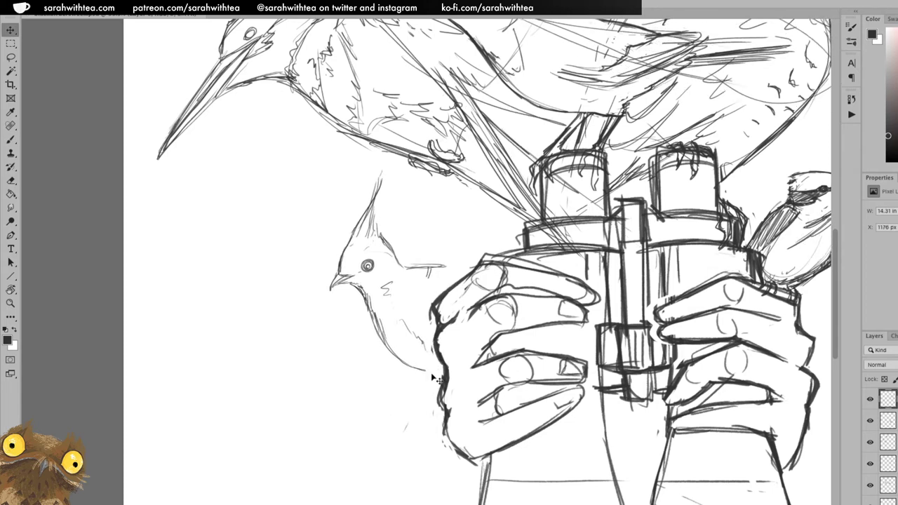
pyautogui.hotkey('ctrl', 'z')
# Separate the crested bird onto its own layer, move it left away from the hand and transform it to tilt slightly.
pyautogui.press('l')
pyautogui.moveTo(456, 240)
pyautogui.mouseDown()
pyautogui.moveTo(365, 409)
pyautogui.moveTo(312, 215)
pyautogui.moveTo(448, 224)
pyautogui.mouseUp()
pyautogui.hotkey('ctrl', 'x')
pyautogui.hotkey('ctrl', 'shift', 'v')
pyautogui.press('v')
pyautogui.moveTo(409, 353); pyautogui.dragTo(387, 341)
pyautogui.hotkey('ctrl', 't')
pyautogui.moveTo(453, 169); pyautogui.dragTo(443, 152)
pyautogui.moveTo(384, 333); pyautogui.dragTo(369, 333)
pyautogui.press('Return')
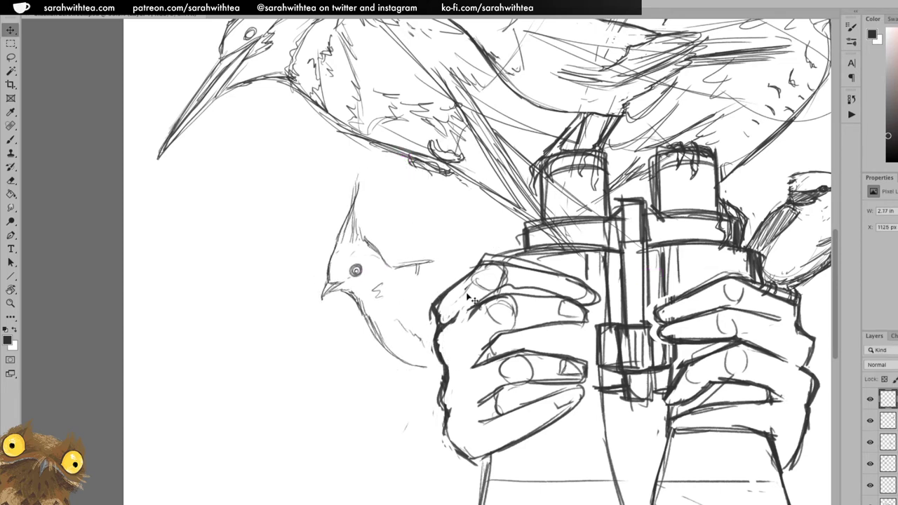
# Extend the crested bird's belly and back lines to meet the hand and add short feather marks on its wing.
pyautogui.press('b')
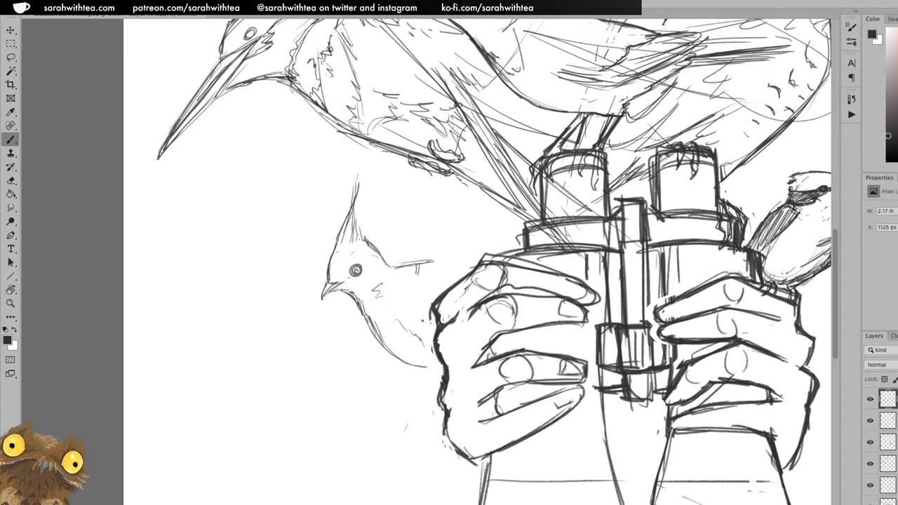
pyautogui.moveTo(366, 317)
pyautogui.mouseDown()
pyautogui.moveTo(432, 370)
pyautogui.moveTo(368, 310)
pyautogui.moveTo(441, 364)
pyautogui.mouseUp()
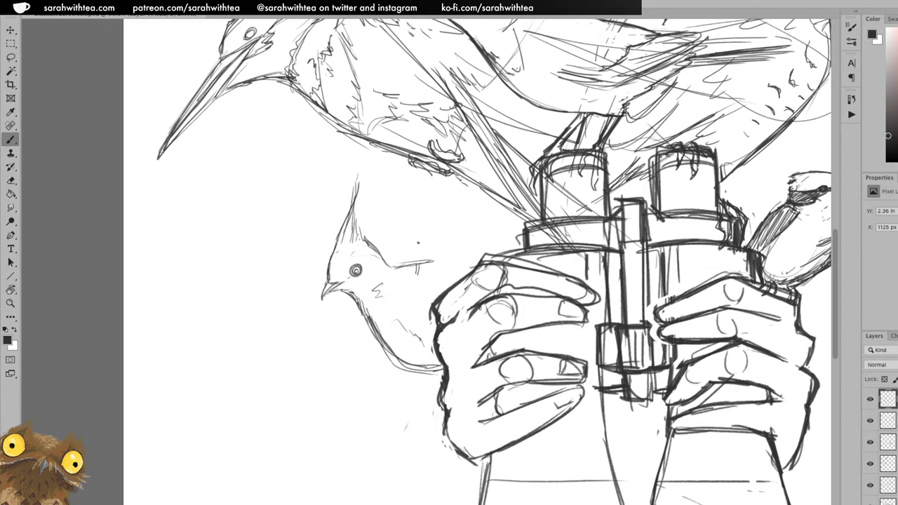
pyautogui.moveTo(397, 269); pyautogui.dragTo(480, 262)
pyautogui.moveTo(427, 271)
pyautogui.mouseDown()
pyautogui.moveTo(437, 290)
pyautogui.moveTo(427, 303)
pyautogui.moveTo(449, 270)
pyautogui.moveTo(439, 276)
pyautogui.mouseUp()
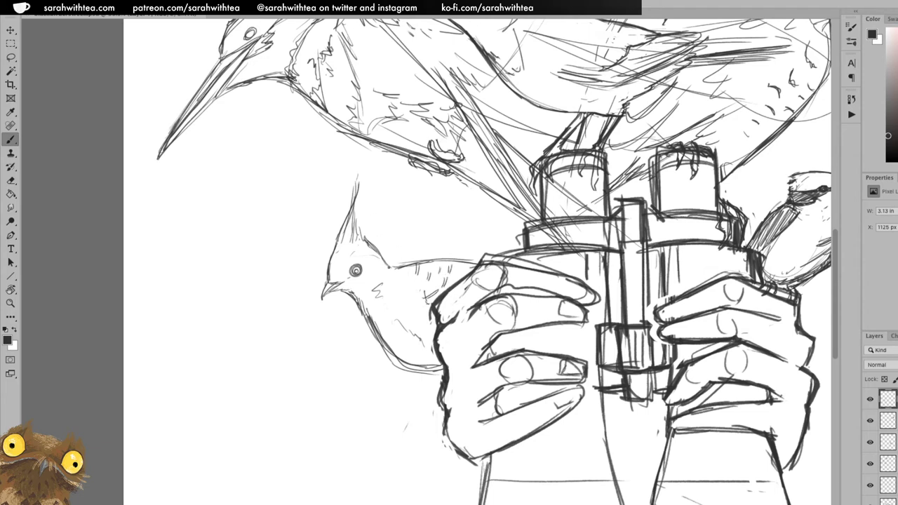
# Select the crested bird's eye, shift it slightly towards the beak and clear the selection.
pyautogui.moveTo(378, 252)
pyautogui.mouseDown()
pyautogui.moveTo(394, 268)
pyautogui.moveTo(376, 252)
pyautogui.moveTo(345, 249)
pyautogui.moveTo(360, 282)
pyautogui.moveTo(366, 262)
pyautogui.moveTo(358, 274)
pyautogui.mouseUp()
pyautogui.press('l')
pyautogui.press('v')
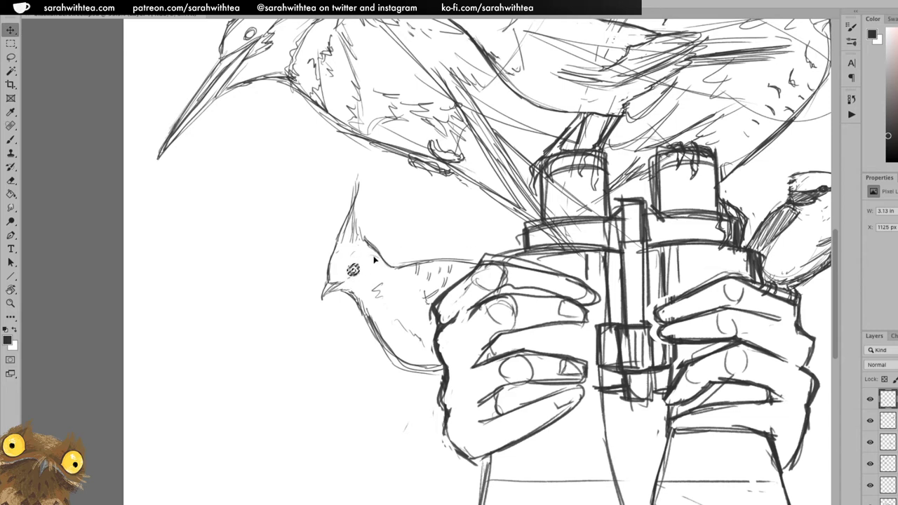
pyautogui.moveTo(356, 271); pyautogui.dragTo(357, 270)
pyautogui.press('e')
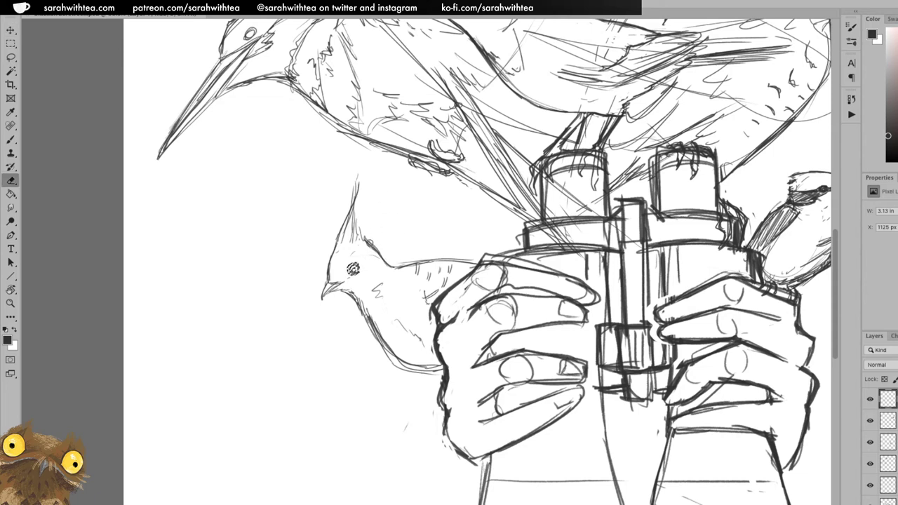
pyautogui.hotkey('ctrl', 'd')
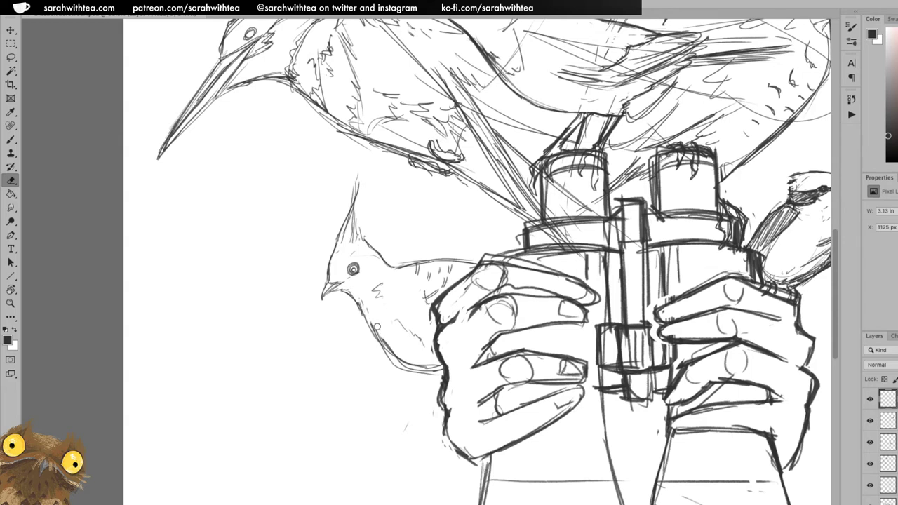
# Erase the doubled line under the crested bird's belly and touch up where the belly meets the hand.
pyautogui.moveTo(390, 362); pyautogui.dragTo(413, 370)
pyautogui.press('b')
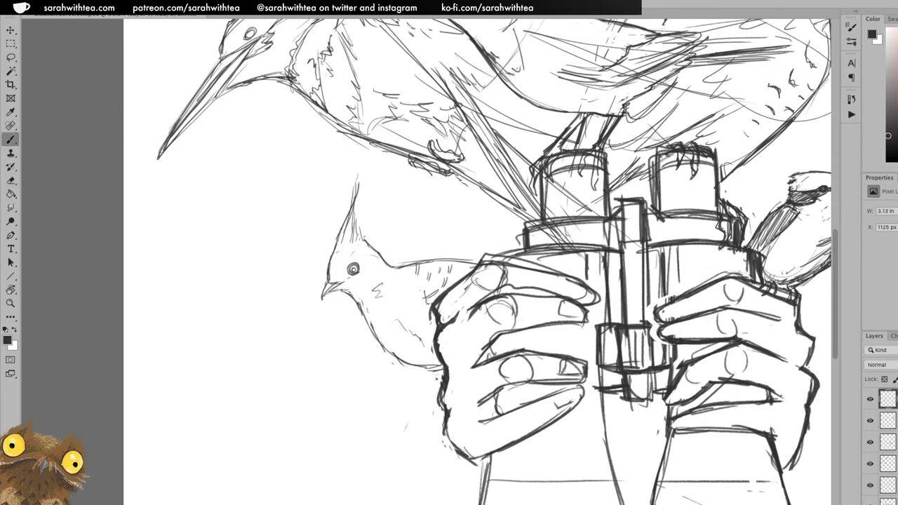
pyautogui.moveTo(442, 372)
pyautogui.mouseDown()
pyautogui.moveTo(432, 396)
pyautogui.moveTo(439, 404)
pyautogui.mouseUp()
# Mark places for additional birds with loose red ovals above, beside and below the existing group.
pyautogui.press('z')
pyautogui.keyDown('alt'); pyautogui.click(552, 339); pyautogui.keyUp('alt')
pyautogui.keyDown('alt'); pyautogui.click(552, 339); pyautogui.keyUp('alt')
pyautogui.keyDown('alt'); pyautogui.click(552, 338); pyautogui.keyUp('alt')
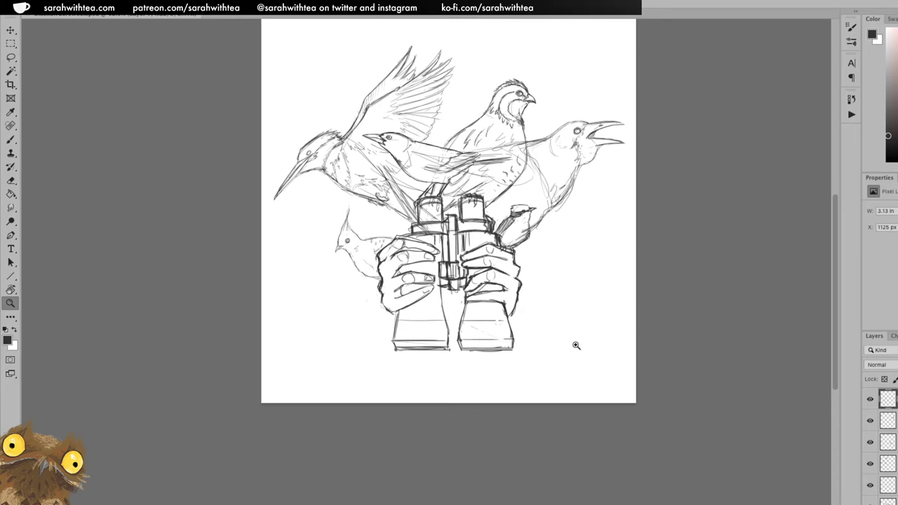
pyautogui.moveTo(544, 310); pyautogui.dragTo(546, 365)
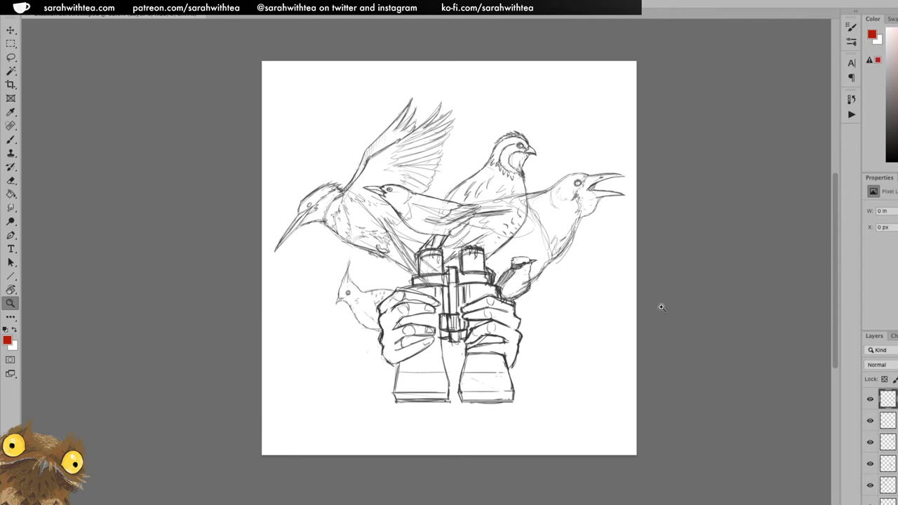
pyautogui.press('b')
pyautogui.moveTo(385, 257)
pyautogui.mouseDown()
pyautogui.moveTo(366, 294)
pyautogui.moveTo(405, 275)
pyautogui.moveTo(397, 302)
pyautogui.mouseUp()
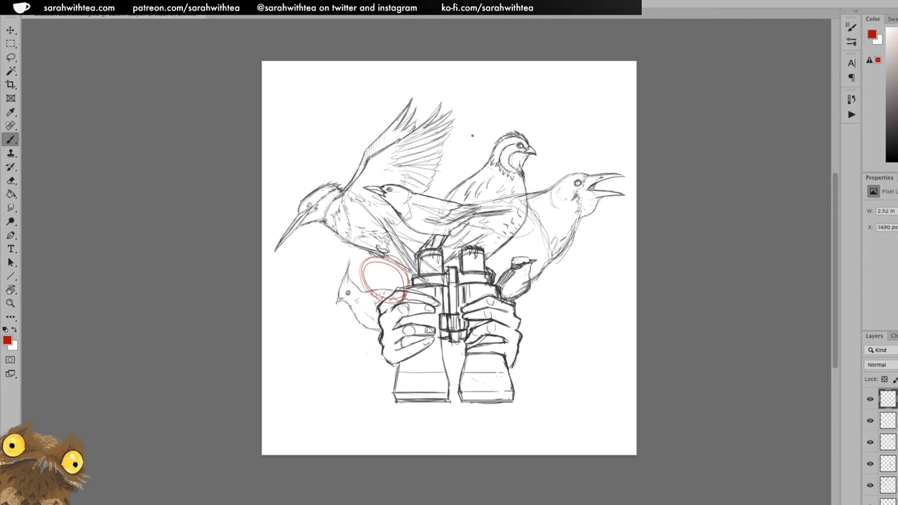
pyautogui.moveTo(457, 141)
pyautogui.mouseDown()
pyautogui.moveTo(491, 161)
pyautogui.moveTo(510, 94)
pyautogui.moveTo(477, 186)
pyautogui.moveTo(452, 94)
pyautogui.moveTo(516, 140)
pyautogui.mouseUp()
pyautogui.moveTo(579, 105); pyautogui.dragTo(593, 151)
pyautogui.moveTo(313, 144)
pyautogui.mouseDown()
pyautogui.moveTo(330, 152)
pyautogui.moveTo(324, 88)
pyautogui.moveTo(298, 126)
pyautogui.mouseUp()
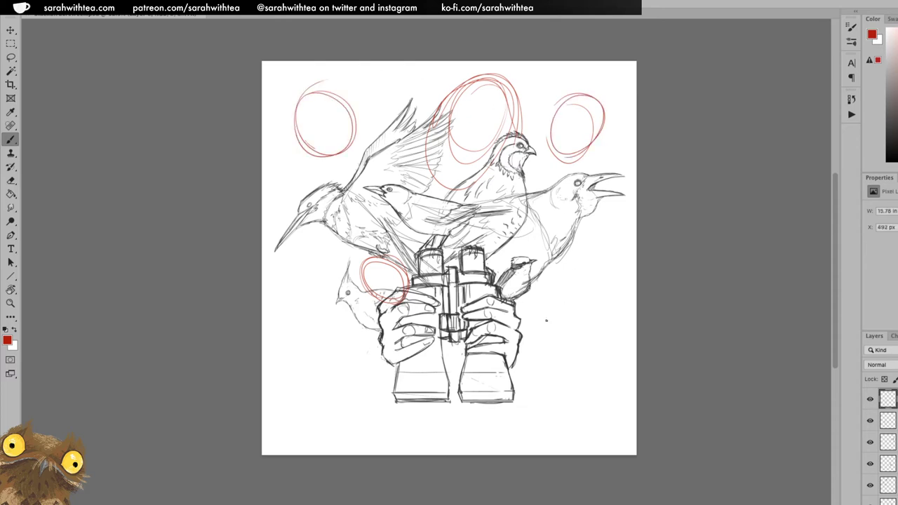
pyautogui.moveTo(524, 301)
pyautogui.mouseDown()
pyautogui.moveTo(579, 290)
pyautogui.moveTo(533, 358)
pyautogui.moveTo(593, 302)
pyautogui.mouseUp()
pyautogui.moveTo(334, 383); pyautogui.dragTo(372, 350)
pyautogui.moveTo(300, 380)
pyautogui.mouseDown()
pyautogui.moveTo(372, 349)
pyautogui.moveTo(324, 384)
pyautogui.moveTo(294, 354)
pyautogui.mouseUp()
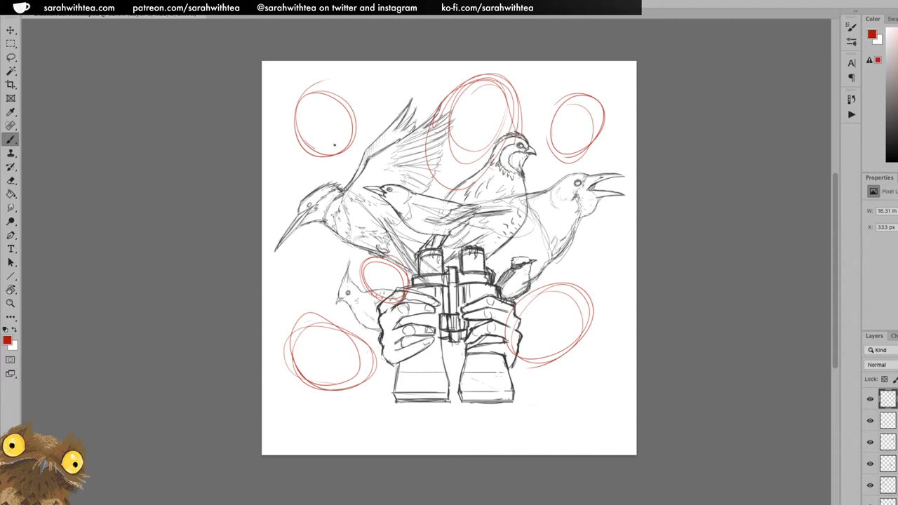
# Fade the red placement ovals, add a new layer beneath them and reset the drawing colour to black.
pyautogui.press('3')
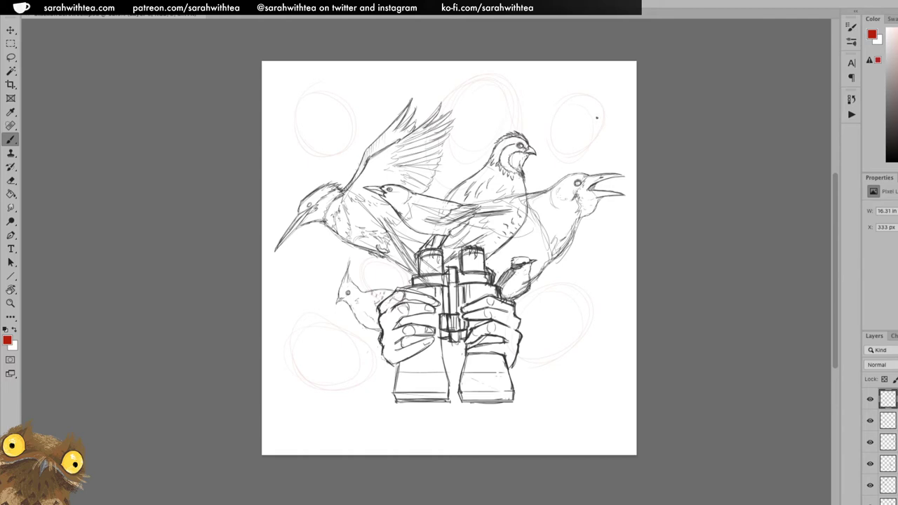
pyautogui.press('z')
pyautogui.moveTo(600, 131); pyautogui.dragTo(544, 247)
pyautogui.click(869, 400)
pyautogui.click(869, 400)
pyautogui.click(887, 421)
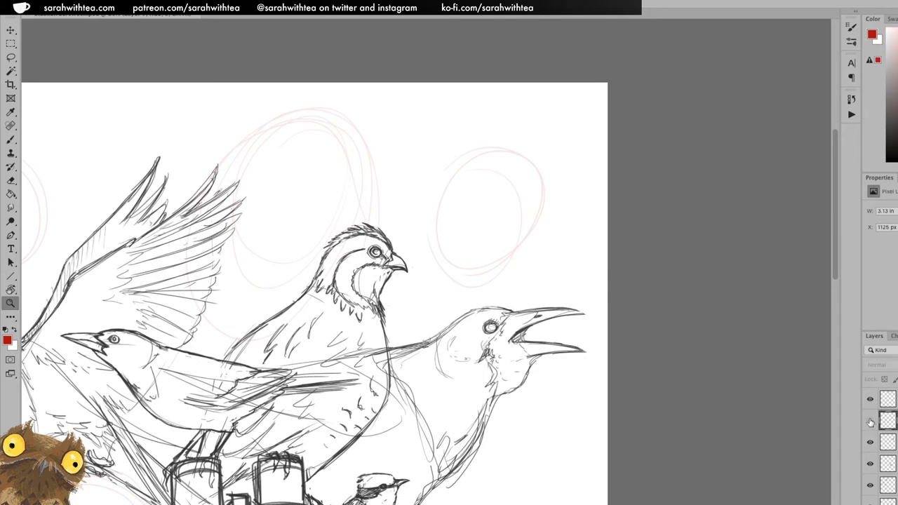
pyautogui.press('super+shift+alt+n')
pyautogui.click(6, 328)
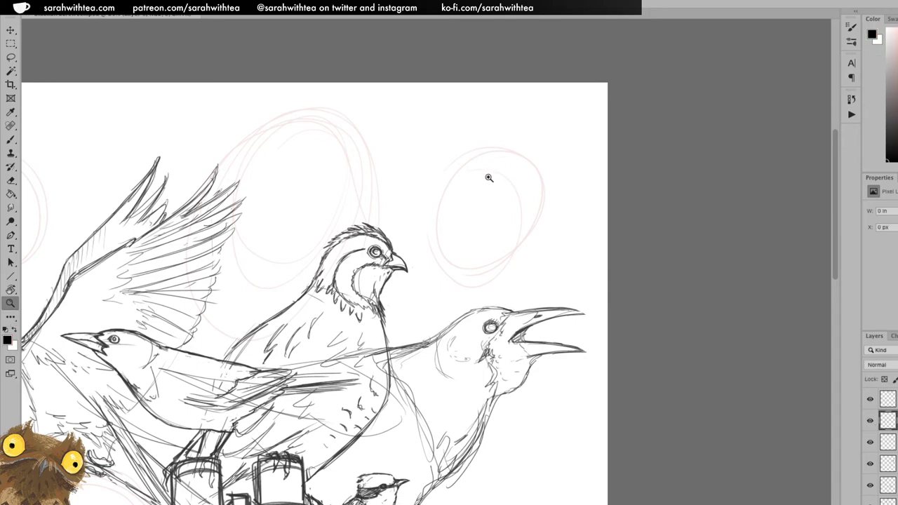
# Load the sketching pencil preset and rough in a small right-facing hummingbird with a raised wing inside the upper right oval.
pyautogui.press('b')
pyautogui.click(35, 7)
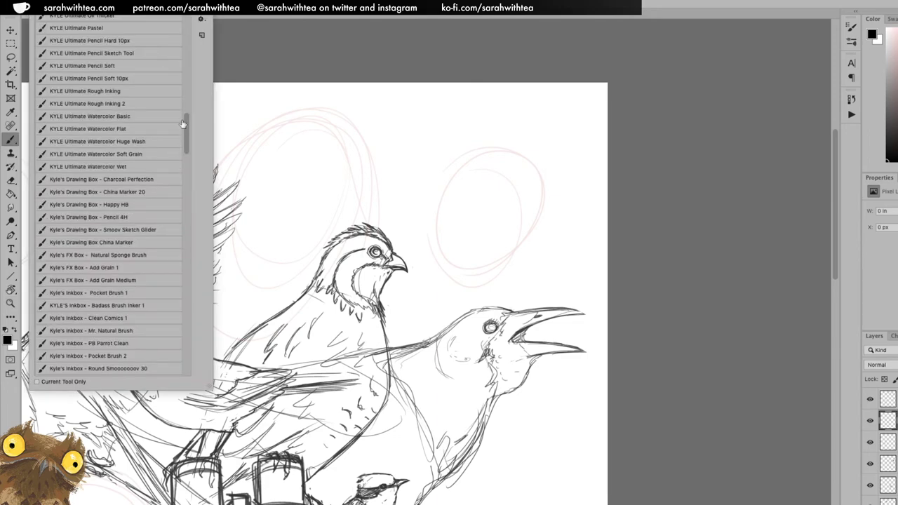
pyautogui.doubleClick(129, 79)
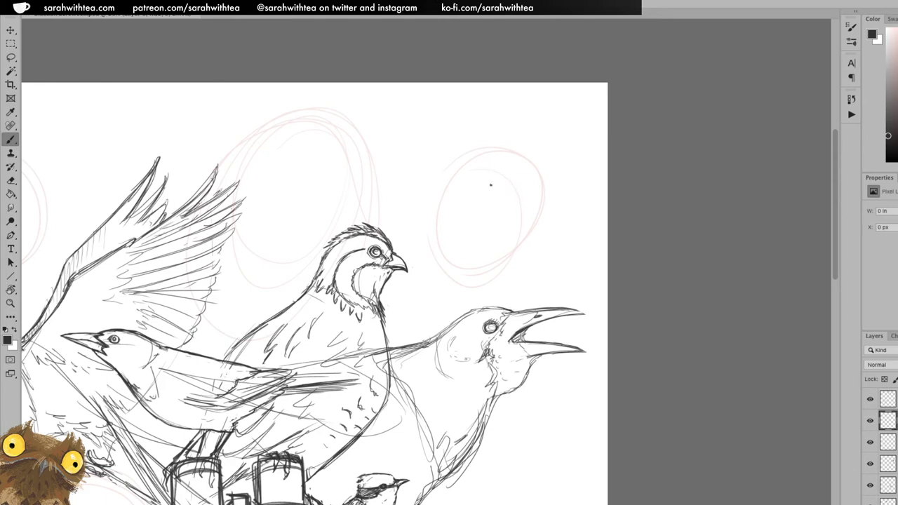
pyautogui.moveTo(457, 224)
pyautogui.mouseDown()
pyautogui.moveTo(483, 235)
pyautogui.moveTo(502, 215)
pyautogui.moveTo(470, 201)
pyautogui.moveTo(489, 208)
pyautogui.moveTo(463, 185)
pyautogui.moveTo(474, 216)
pyautogui.moveTo(485, 215)
pyautogui.mouseUp()
pyautogui.moveTo(482, 202)
pyautogui.mouseDown()
pyautogui.moveTo(487, 218)
pyautogui.moveTo(501, 199)
pyautogui.moveTo(527, 193)
pyautogui.moveTo(509, 198)
pyautogui.moveTo(497, 231)
pyautogui.moveTo(509, 194)
pyautogui.moveTo(493, 199)
pyautogui.moveTo(490, 208)
pyautogui.moveTo(505, 200)
pyautogui.moveTo(504, 207)
pyautogui.moveTo(531, 194)
pyautogui.moveTo(471, 215)
pyautogui.moveTo(488, 198)
pyautogui.mouseUp()
pyautogui.moveTo(481, 235); pyautogui.dragTo(484, 239)
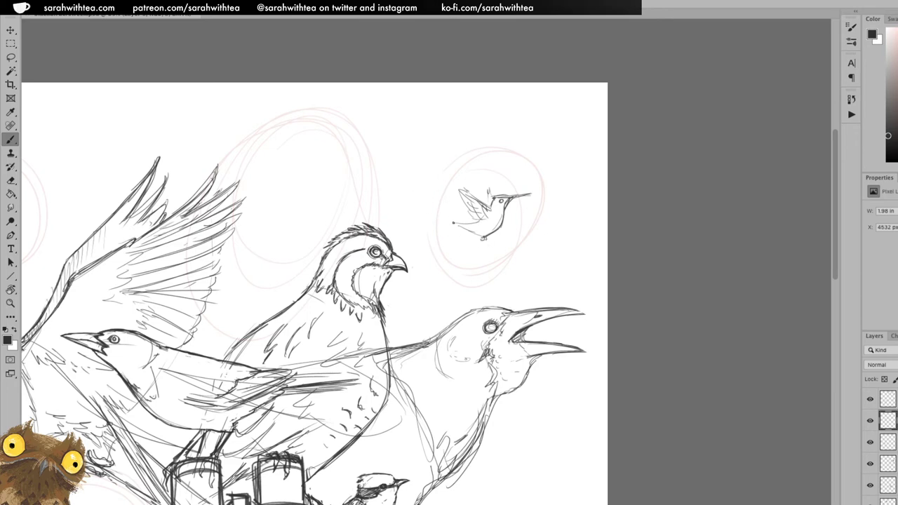
# Draw the hummingbird's long curved tail streamers with paddle-shaped tips and two shorter tail feathers, and mark its throat and body.
pyautogui.moveTo(454, 223)
pyautogui.mouseDown()
pyautogui.moveTo(405, 178)
pyautogui.moveTo(400, 137)
pyautogui.moveTo(423, 137)
pyautogui.moveTo(409, 157)
pyautogui.moveTo(426, 142)
pyautogui.mouseUp()
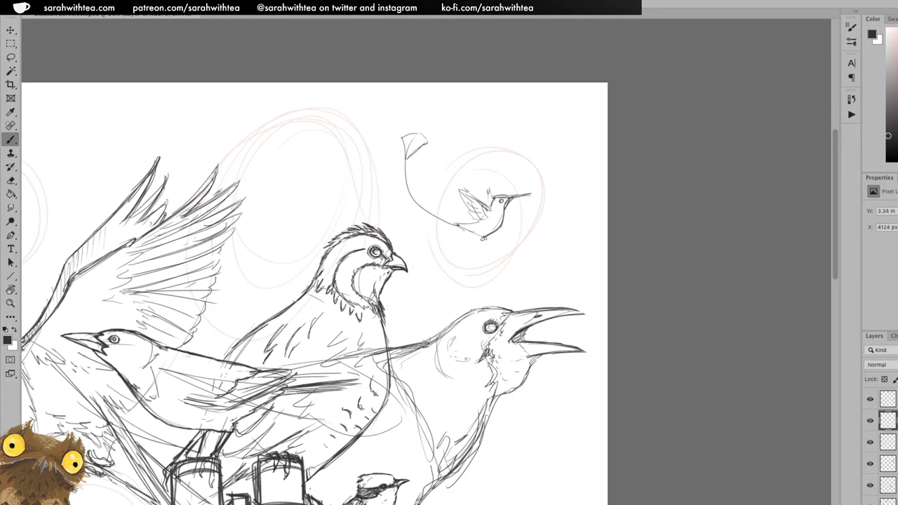
pyautogui.moveTo(442, 223)
pyautogui.mouseDown()
pyautogui.moveTo(390, 161)
pyautogui.moveTo(398, 184)
pyautogui.moveTo(399, 151)
pyautogui.moveTo(379, 142)
pyautogui.moveTo(372, 157)
pyautogui.moveTo(395, 184)
pyautogui.moveTo(375, 162)
pyautogui.moveTo(393, 144)
pyautogui.moveTo(417, 207)
pyautogui.moveTo(453, 225)
pyautogui.moveTo(399, 225)
pyautogui.moveTo(454, 228)
pyautogui.moveTo(390, 212)
pyautogui.moveTo(439, 221)
pyautogui.mouseUp()
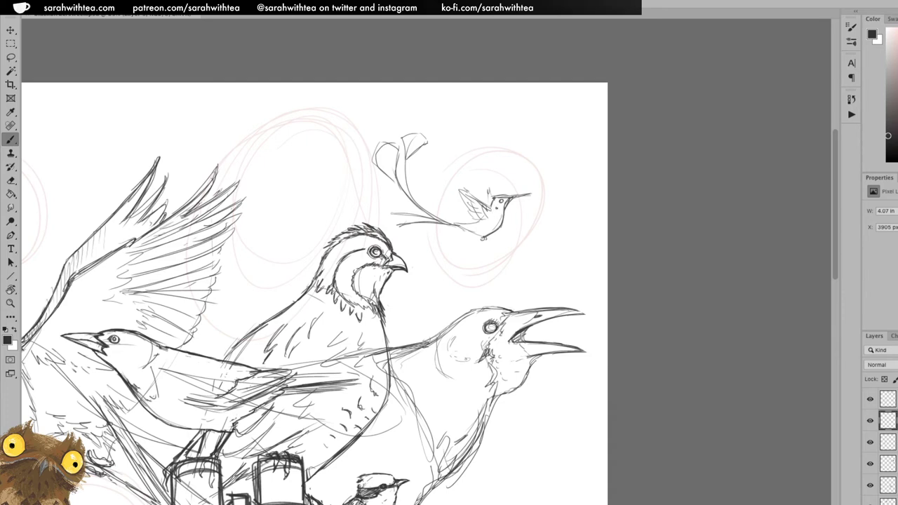
pyautogui.click(498, 207)
pyautogui.moveTo(498, 210)
pyautogui.mouseDown()
pyautogui.moveTo(477, 235)
pyautogui.moveTo(484, 206)
pyautogui.mouseUp()
# Add short feather strokes along the hummingbird's rump and lower belly.
pyautogui.press('z')
pyautogui.click(499, 212)
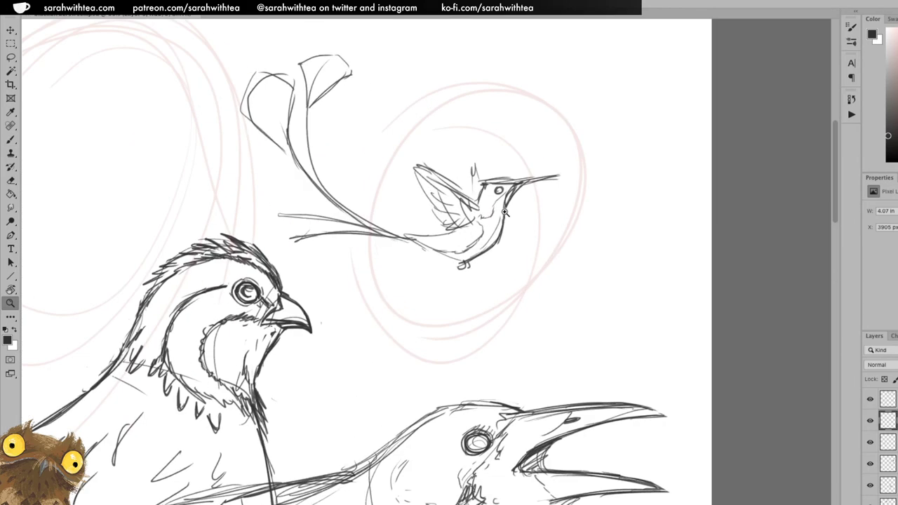
pyautogui.press('b')
pyautogui.moveTo(453, 228)
pyautogui.mouseDown()
pyautogui.moveTo(411, 240)
pyautogui.moveTo(461, 266)
pyautogui.mouseUp()
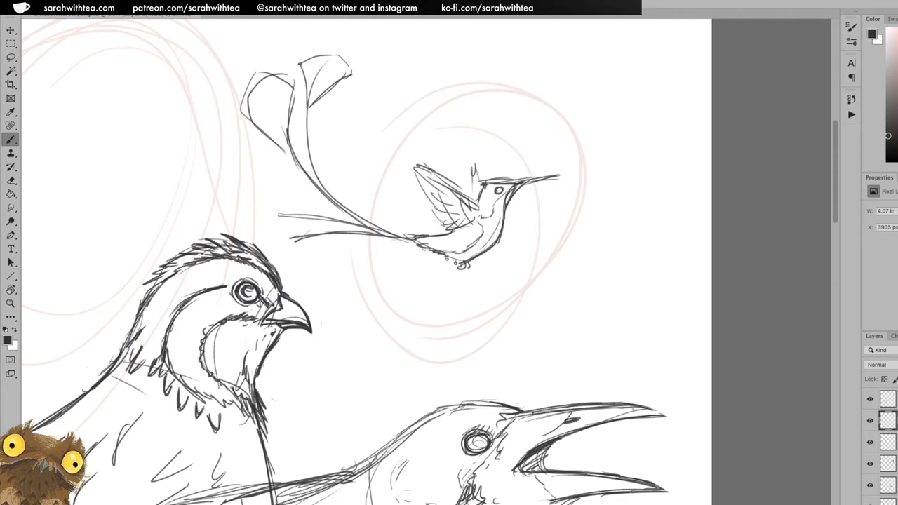
# Refine the hummingbird's long thin beak by trimming its tip and redrawing its lower edge.
pyautogui.moveTo(482, 181); pyautogui.dragTo(531, 177)
pyautogui.hotkey('ctrl', 'z')
pyautogui.press('e')
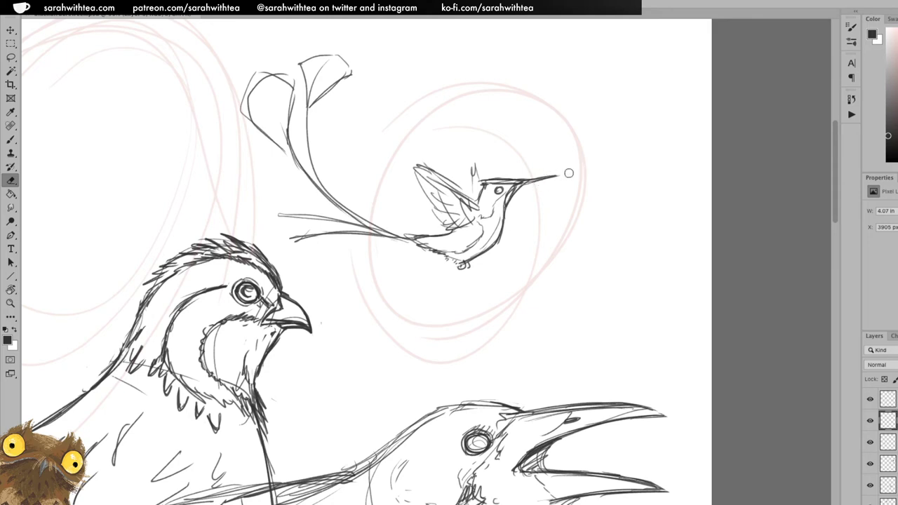
pyautogui.press('b')
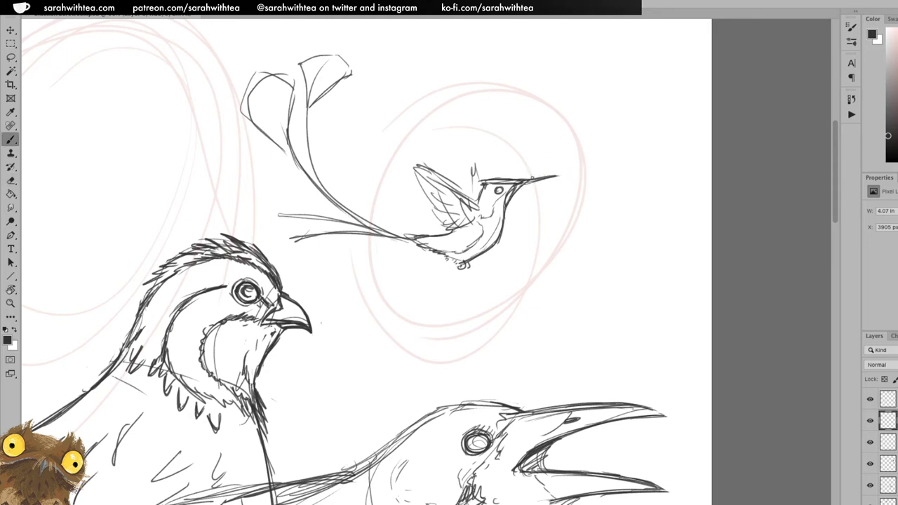
pyautogui.moveTo(514, 187); pyautogui.dragTo(548, 180)
pyautogui.press('e')
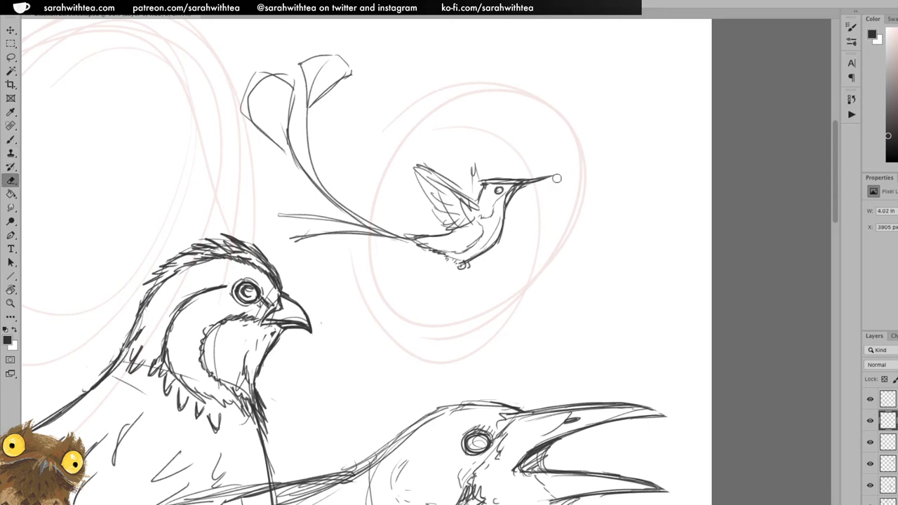
pyautogui.press('b')
pyautogui.moveTo(518, 191); pyautogui.dragTo(563, 175)
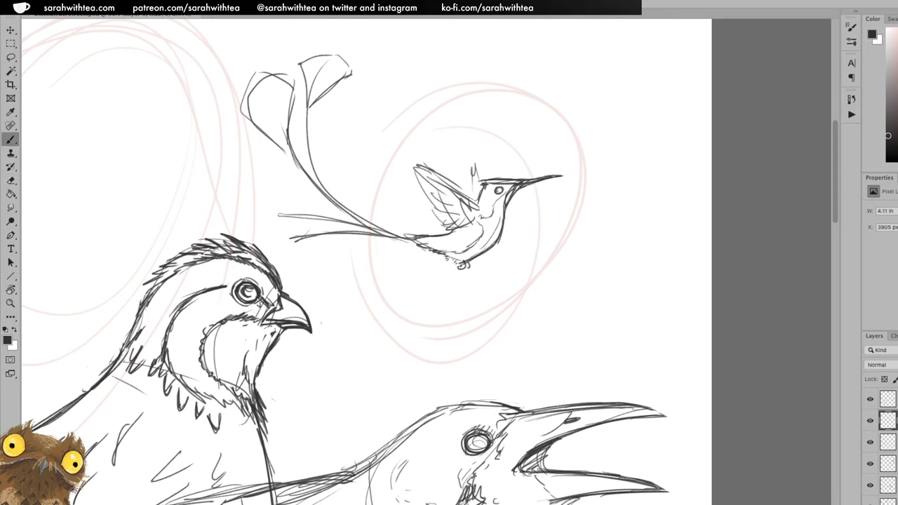
pyautogui.press('e')
pyautogui.hotkey('ctrl', 'z')
pyautogui.hotkey('ctrl', 'z')
pyautogui.hotkey('ctrl', 'z')
pyautogui.hotkey('ctrl', 'z')
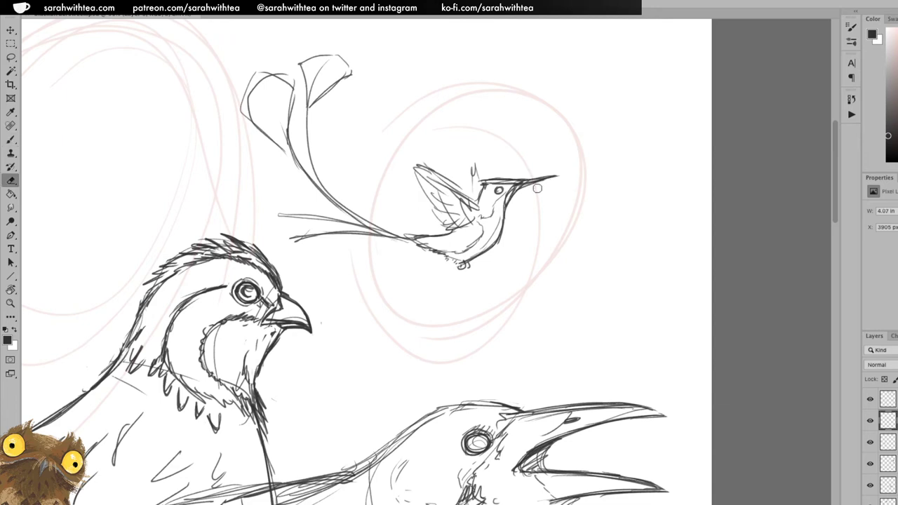
# Darken the hummingbird's crown line down to the beak and fill in its eye with small marks around it.
pyautogui.press('z')
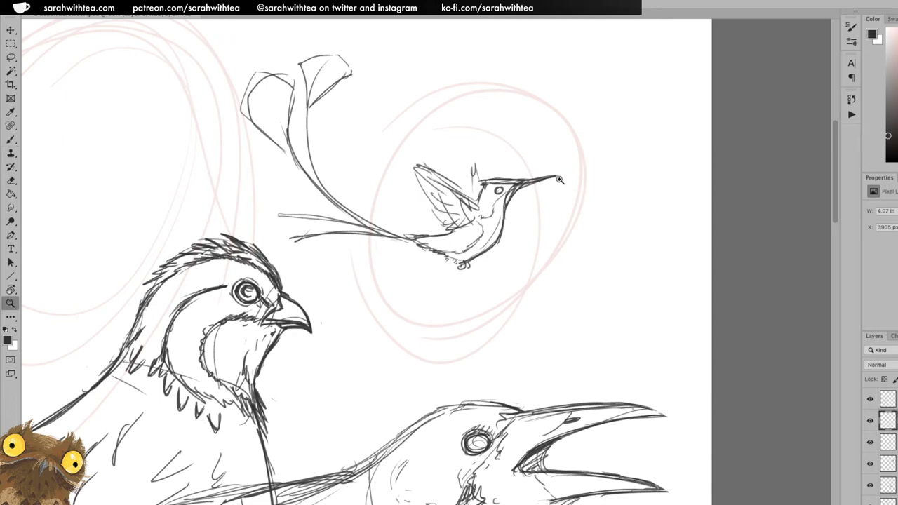
pyautogui.click(559, 180)
pyautogui.press('b')
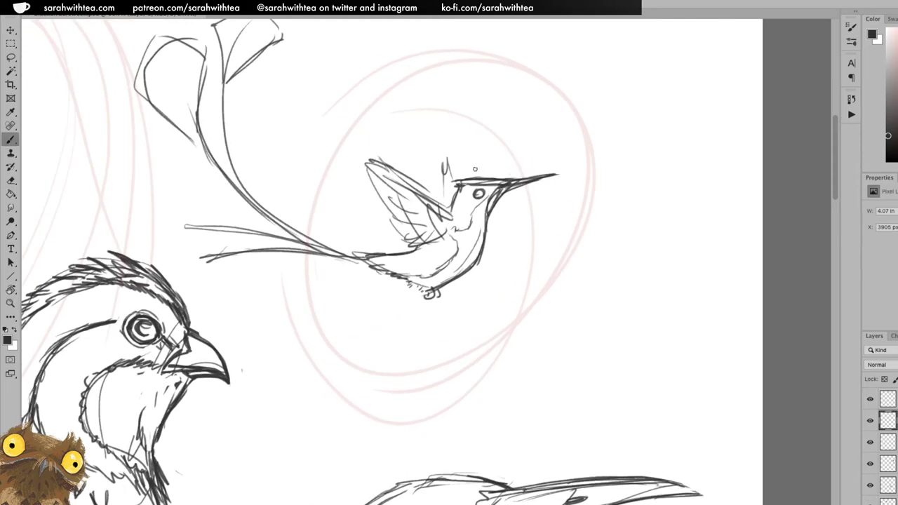
pyautogui.moveTo(467, 178)
pyautogui.mouseDown()
pyautogui.moveTo(508, 183)
pyautogui.moveTo(460, 182)
pyautogui.mouseUp()
pyautogui.press('super+z')
pyautogui.press('e')
pyautogui.press('b')
pyautogui.moveTo(469, 194); pyautogui.dragTo(481, 194)
pyautogui.moveTo(474, 196); pyautogui.dragTo(486, 194)
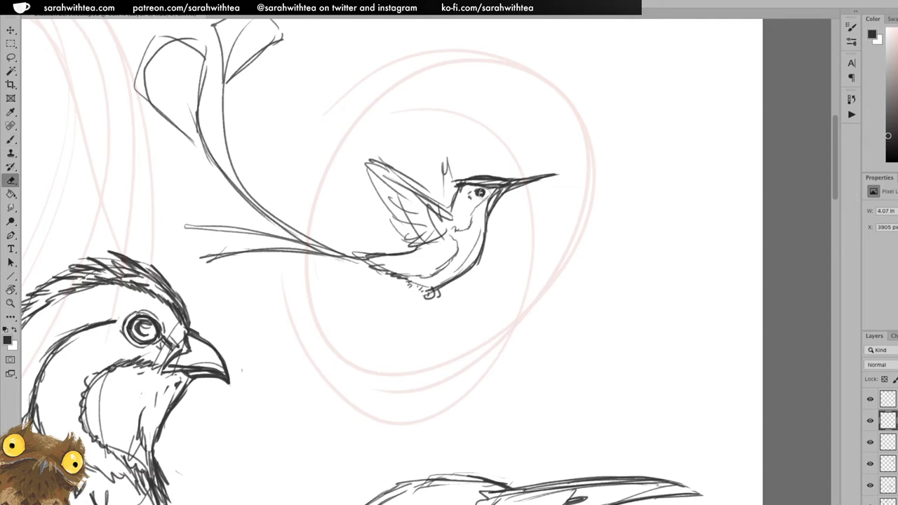
# Thicken the hummingbird's throat and breast outline and the leading edge of its raised wing.
pyautogui.press('b')
pyautogui.press('e')
pyautogui.press('b')
pyautogui.moveTo(496, 198)
pyautogui.mouseDown()
pyautogui.moveTo(484, 255)
pyautogui.moveTo(443, 288)
pyautogui.mouseUp()
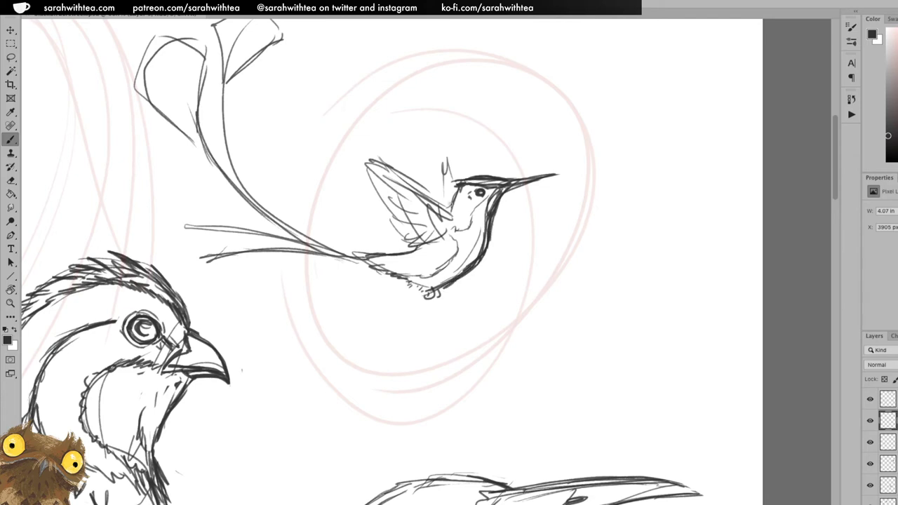
pyautogui.moveTo(447, 208)
pyautogui.mouseDown()
pyautogui.moveTo(370, 157)
pyautogui.moveTo(405, 179)
pyautogui.mouseUp()
pyautogui.moveTo(491, 197); pyautogui.dragTo(466, 265)
pyautogui.press('e')
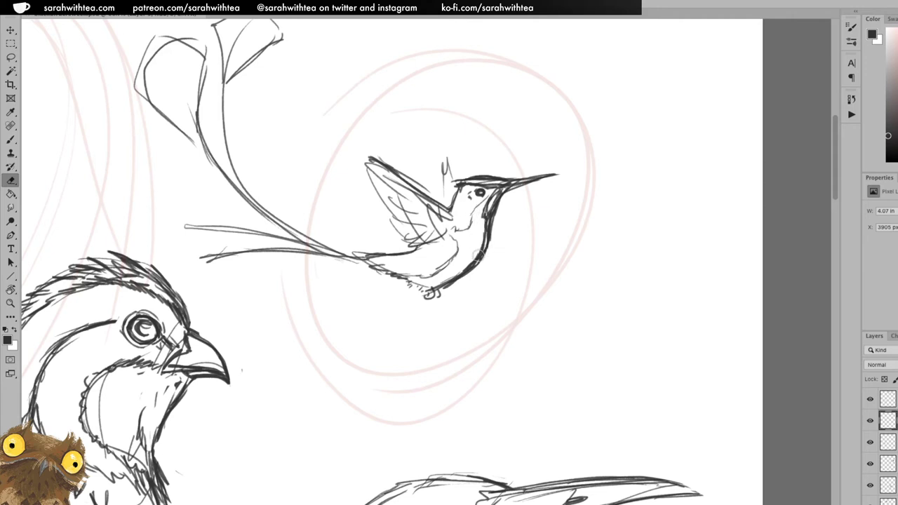
pyautogui.press('b')
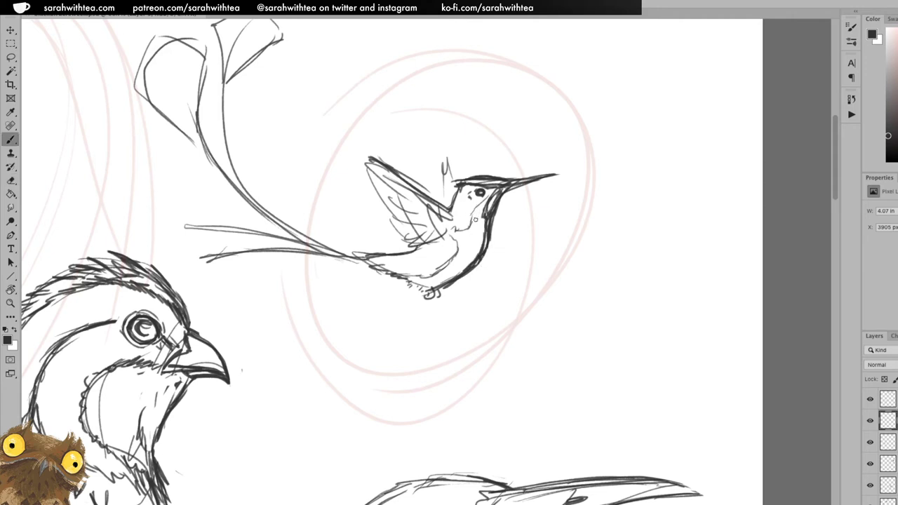
# Add central shafts to both paddle-shaped tail tips and erase the rough outer outline of the left one.
pyautogui.press('z')
pyautogui.moveTo(336, 151); pyautogui.dragTo(464, 280)
pyautogui.press('b')
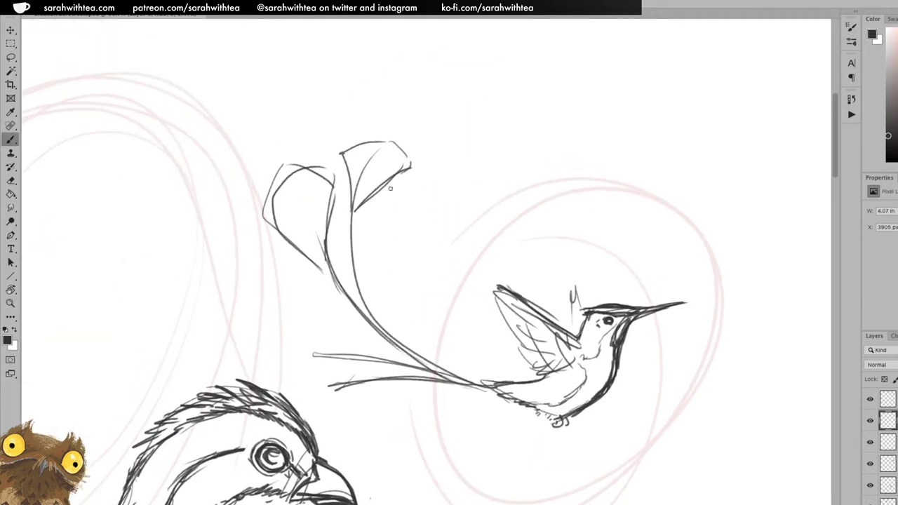
pyautogui.moveTo(355, 214); pyautogui.dragTo(392, 137)
pyautogui.moveTo(311, 166)
pyautogui.mouseDown()
pyautogui.moveTo(331, 269)
pyautogui.moveTo(296, 191)
pyautogui.moveTo(315, 251)
pyautogui.moveTo(366, 316)
pyautogui.mouseUp()
pyautogui.press('e')
pyautogui.moveTo(341, 288)
pyautogui.mouseDown()
pyautogui.moveTo(335, 188)
pyautogui.moveTo(333, 206)
pyautogui.moveTo(313, 160)
pyautogui.moveTo(282, 165)
pyautogui.moveTo(258, 215)
pyautogui.moveTo(261, 235)
pyautogui.moveTo(298, 272)
pyautogui.moveTo(317, 268)
pyautogui.moveTo(284, 237)
pyautogui.moveTo(348, 307)
pyautogui.moveTo(316, 256)
pyautogui.mouseUp()
pyautogui.press('b')
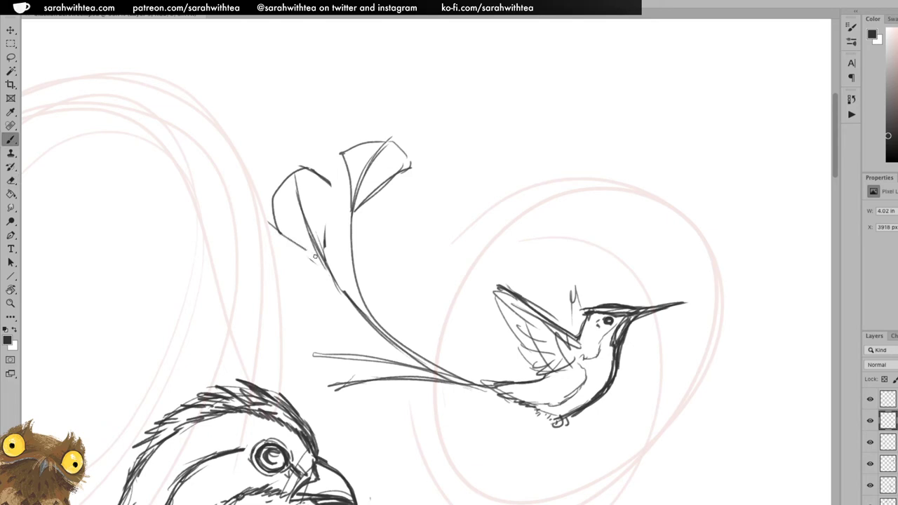
# Redraw the left tail tip as a cleaner rounded paddle tapering into its streamer.
pyautogui.moveTo(276, 235); pyautogui.dragTo(350, 296)
pyautogui.moveTo(327, 265); pyautogui.dragTo(348, 296)
pyautogui.press('e')
pyautogui.press('b')
pyautogui.moveTo(323, 254); pyautogui.dragTo(333, 196)
pyautogui.moveTo(299, 169)
pyautogui.mouseDown()
pyautogui.moveTo(334, 197)
pyautogui.moveTo(276, 200)
pyautogui.moveTo(272, 222)
pyautogui.moveTo(316, 175)
pyautogui.moveTo(329, 183)
pyautogui.moveTo(330, 242)
pyautogui.mouseUp()
pyautogui.press('e')
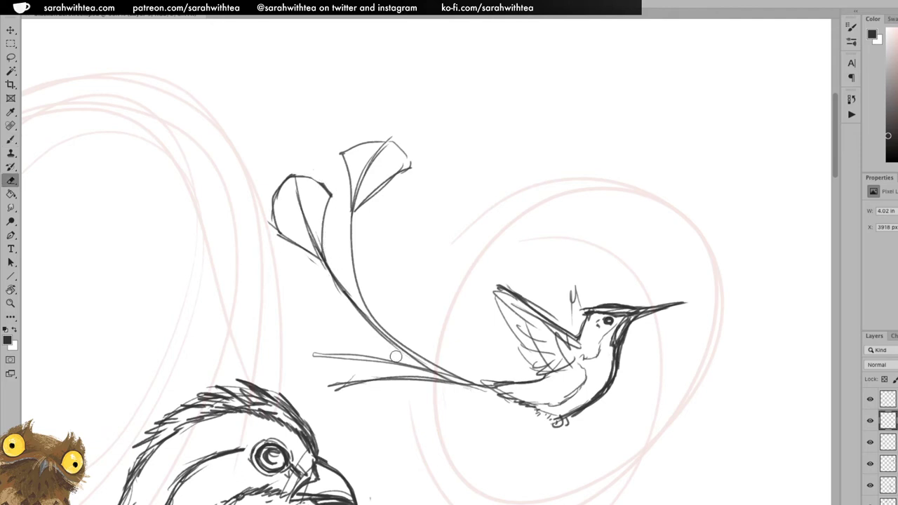
# Erase the left tail streamer's stem and redraw it as a smooth curve merging with the other streamer toward the rump.
pyautogui.moveTo(321, 263)
pyautogui.mouseDown()
pyautogui.moveTo(357, 310)
pyautogui.moveTo(331, 275)
pyautogui.moveTo(382, 336)
pyautogui.moveTo(342, 280)
pyautogui.moveTo(425, 364)
pyautogui.moveTo(377, 328)
pyautogui.moveTo(446, 376)
pyautogui.mouseUp()
pyautogui.press('b')
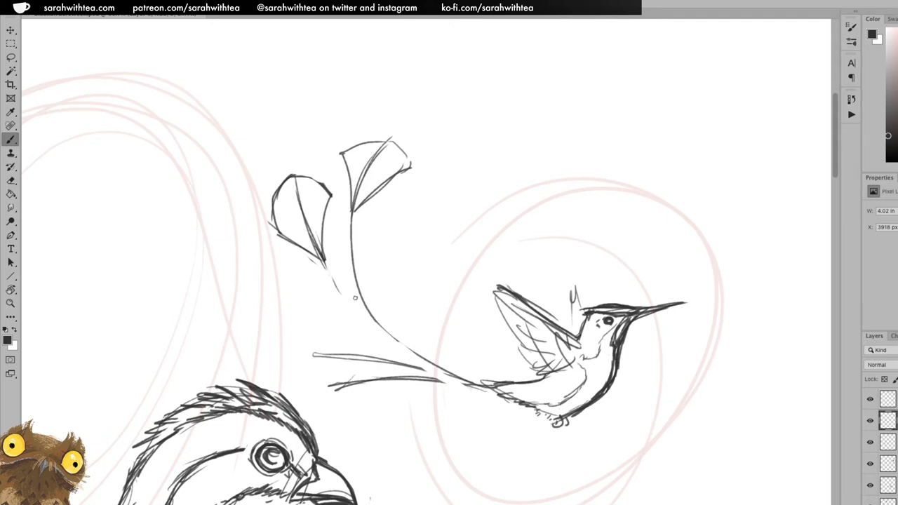
pyautogui.moveTo(323, 258); pyautogui.dragTo(384, 337)
pyautogui.moveTo(341, 296); pyautogui.dragTo(414, 356)
pyautogui.moveTo(365, 327); pyautogui.dragTo(445, 366)
pyautogui.moveTo(396, 344)
pyautogui.mouseDown()
pyautogui.moveTo(476, 381)
pyautogui.moveTo(400, 347)
pyautogui.mouseUp()
pyautogui.press('e')
pyautogui.moveTo(451, 366); pyautogui.dragTo(432, 357)
pyautogui.press('b')
pyautogui.moveTo(380, 324); pyautogui.dragTo(443, 372)
pyautogui.moveTo(391, 329); pyautogui.dragTo(474, 383)
pyautogui.hotkey('ctrl', 'z')
pyautogui.moveTo(371, 313); pyautogui.dragTo(449, 373)
pyautogui.press('e')
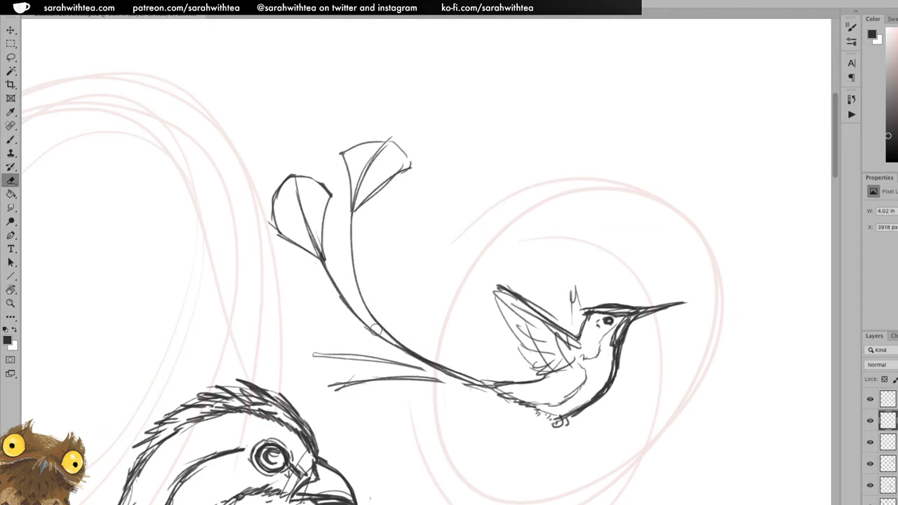
# Replace the hummingbird's two short straight tail feathers with one thin curved feather.
pyautogui.moveTo(341, 350); pyautogui.dragTo(419, 365)
pyautogui.moveTo(331, 379)
pyautogui.mouseDown()
pyautogui.moveTo(443, 384)
pyautogui.moveTo(321, 374)
pyautogui.mouseUp()
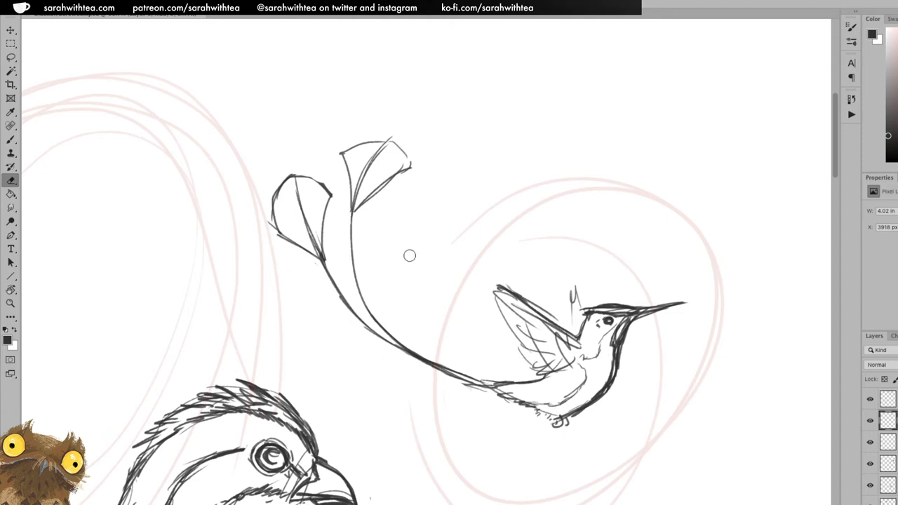
pyautogui.press('b')
pyautogui.moveTo(338, 385)
pyautogui.mouseDown()
pyautogui.moveTo(420, 374)
pyautogui.moveTo(486, 384)
pyautogui.moveTo(394, 377)
pyautogui.moveTo(312, 404)
pyautogui.mouseUp()
pyautogui.press('super+z')
pyautogui.press('z')
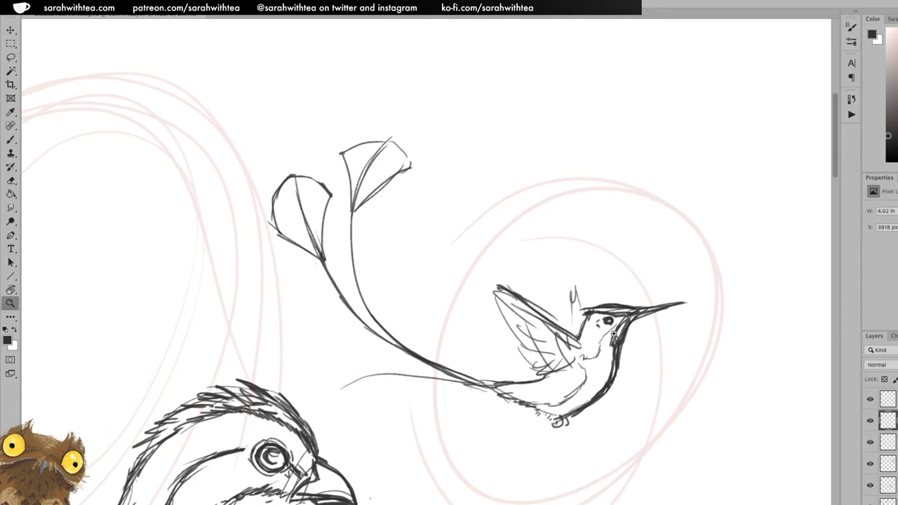
pyautogui.click(612, 351)
pyautogui.keyDown('alt'); pyautogui.click(612, 360); pyautogui.keyUp('alt')
pyautogui.keyDown('alt'); pyautogui.click(613, 359); pyautogui.keyUp('alt')
pyautogui.keyDown('alt'); pyautogui.click(613, 359); pyautogui.keyUp('alt')
pyautogui.keyDown('alt'); pyautogui.click(612, 360); pyautogui.keyUp('alt')
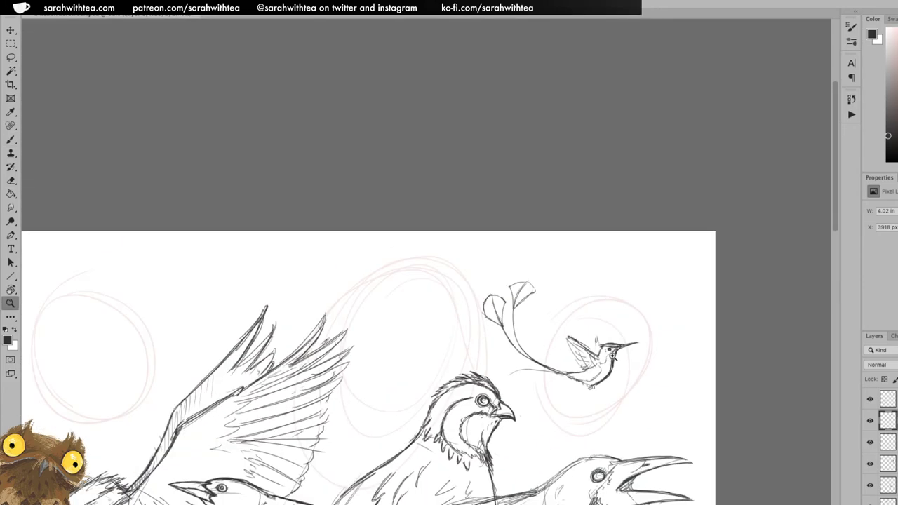
pyautogui.keyDown('alt'); pyautogui.click(621, 389); pyautogui.keyUp('alt')
pyautogui.keyDown('alt'); pyautogui.click(626, 400); pyautogui.keyUp('alt')
pyautogui.click(429, 255)
pyautogui.click(432, 253)
pyautogui.press('b')
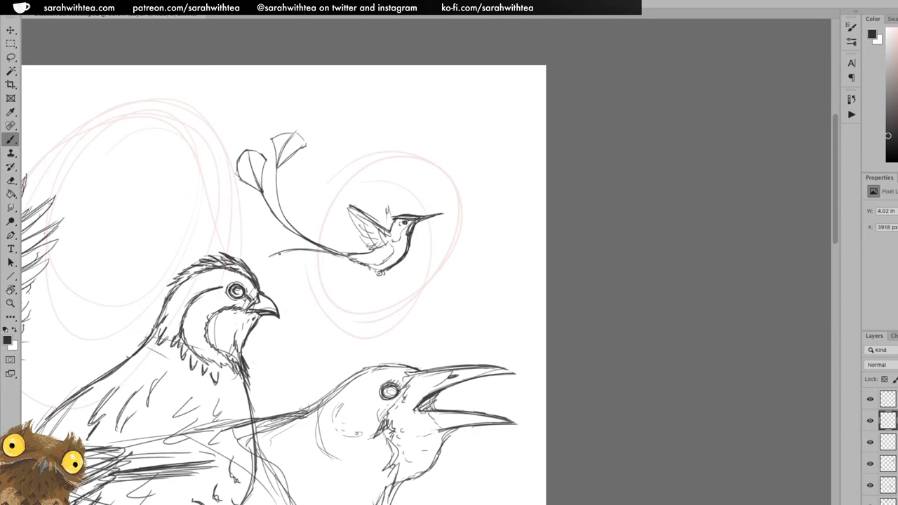
pyautogui.moveTo(279, 254); pyautogui.dragTo(340, 253)
# Rotate the hummingbird slightly counterclockwise and shift it a little to the right with Free Transform.
pyautogui.hotkey('ctrl', 't')
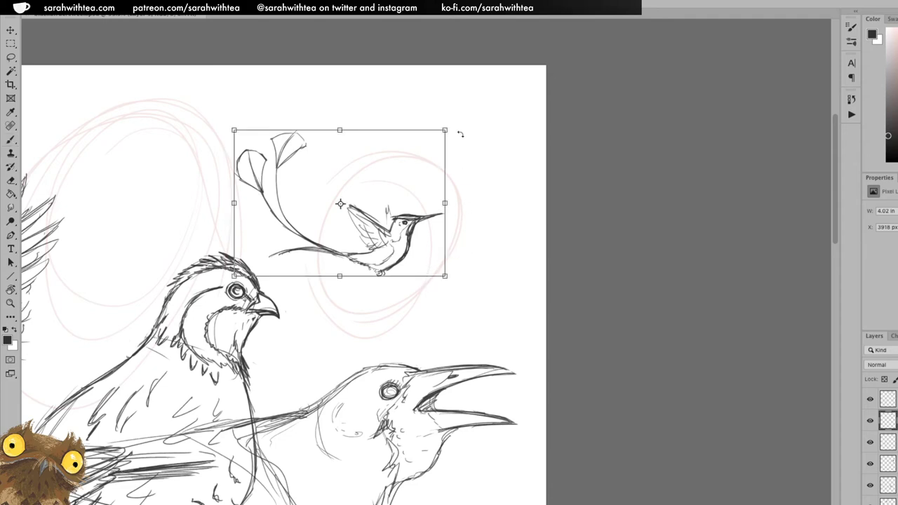
pyautogui.moveTo(459, 134); pyautogui.dragTo(446, 105)
pyautogui.moveTo(414, 249)
pyautogui.mouseDown()
pyautogui.moveTo(442, 284)
pyautogui.moveTo(451, 362)
pyautogui.moveTo(439, 364)
pyautogui.moveTo(591, 312)
pyautogui.mouseUp()
pyautogui.press('Return')
# Try moving the hummingbird left so its tail overlaps the quail's head.
pyautogui.press('z')
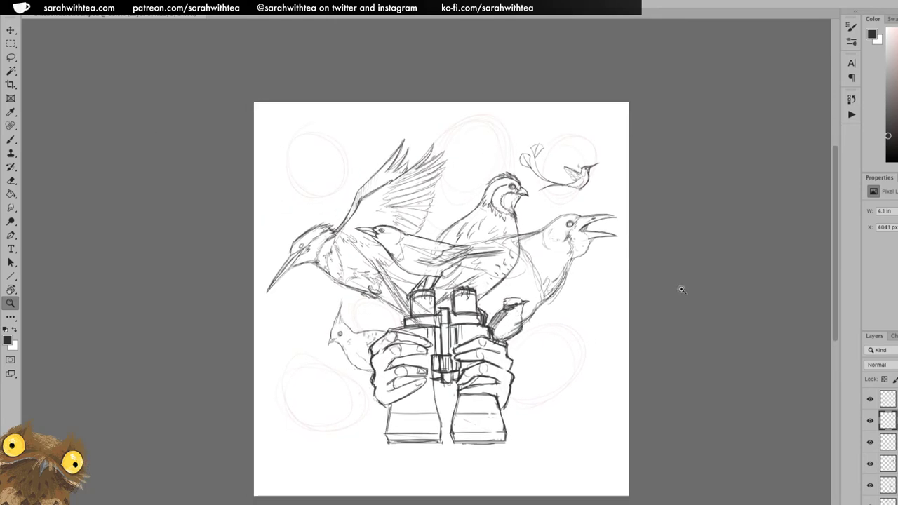
pyautogui.press('v')
pyautogui.moveTo(585, 186); pyautogui.dragTo(556, 188)
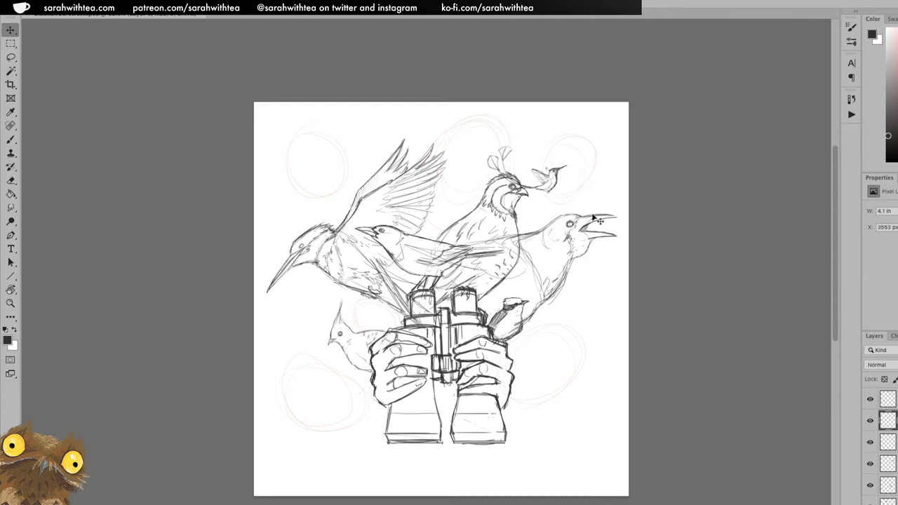
pyautogui.hotkey('ctrl', 'z')
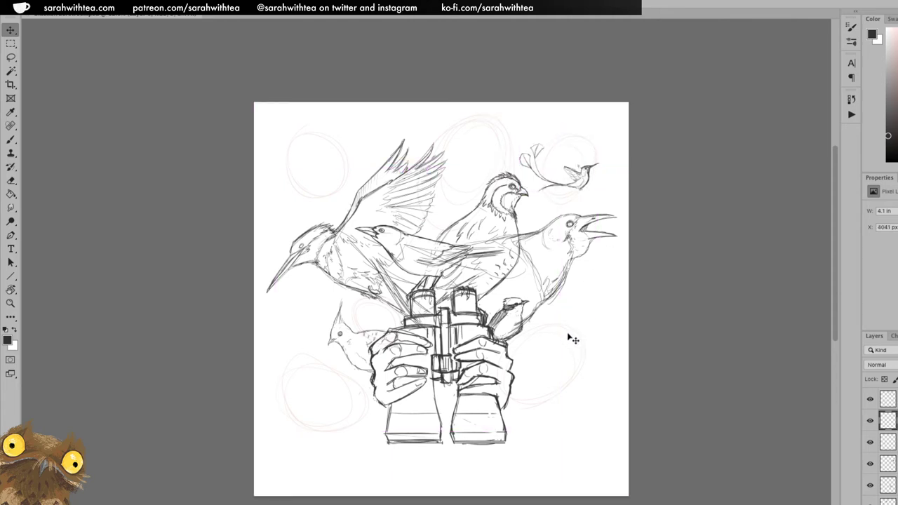
# Examine the whole composition with the hummingbird layer hidden and shown.
pyautogui.press('z')
pyautogui.moveTo(559, 284); pyautogui.dragTo(554, 283)
pyautogui.keyDown('alt'); pyautogui.click(554, 283); pyautogui.keyUp('alt')
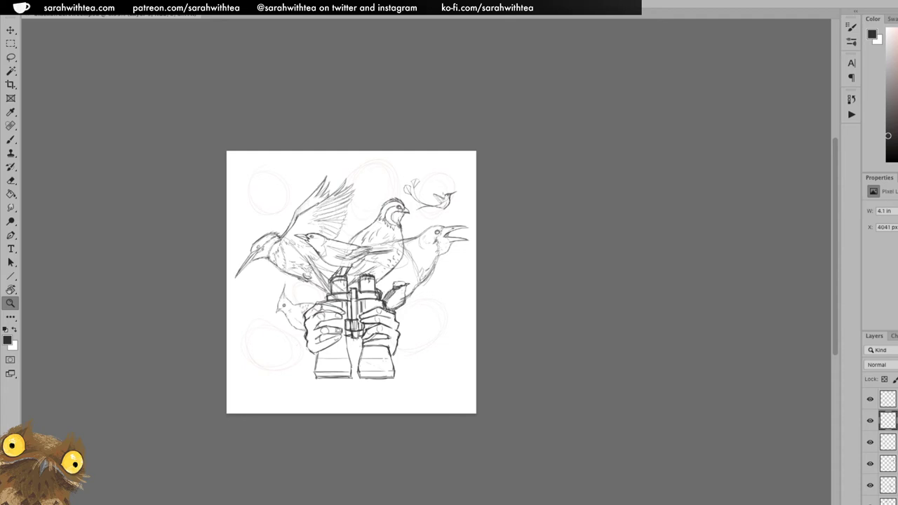
pyautogui.click(230, 235)
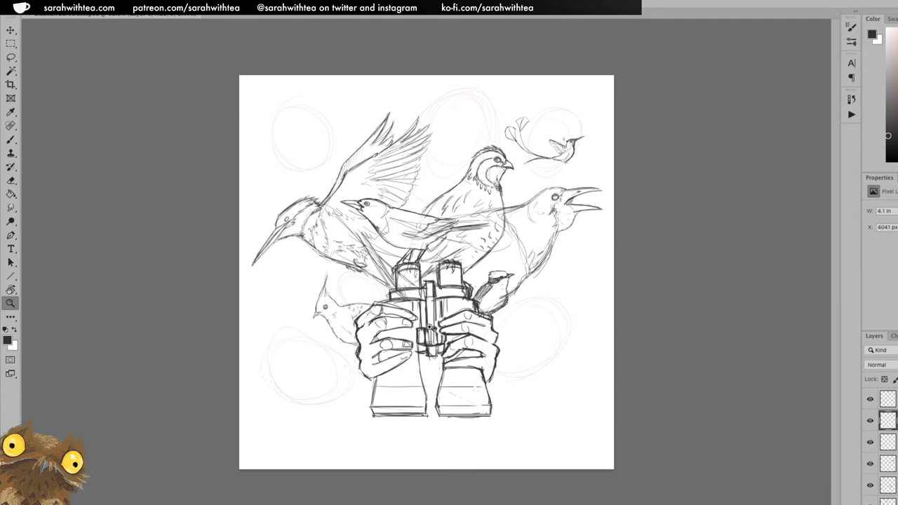
pyautogui.hotkey('ctrl', '+')
pyautogui.click(404, 286)
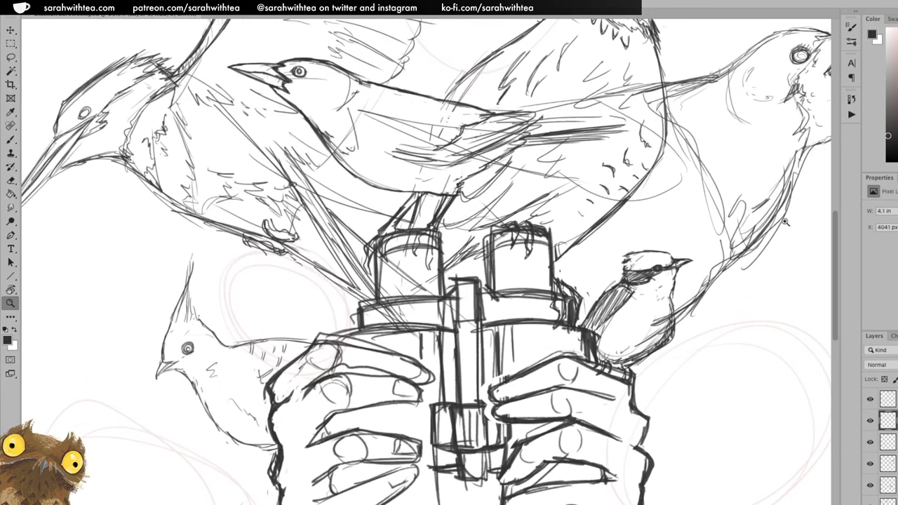
pyautogui.click(870, 421)
pyautogui.click(869, 423)
pyautogui.click(869, 422)
pyautogui.keyDown('alt'); pyautogui.click(719, 282); pyautogui.keyUp('alt')
pyautogui.keyDown('alt'); pyautogui.click(719, 282); pyautogui.keyUp('alt')
pyautogui.press('v')
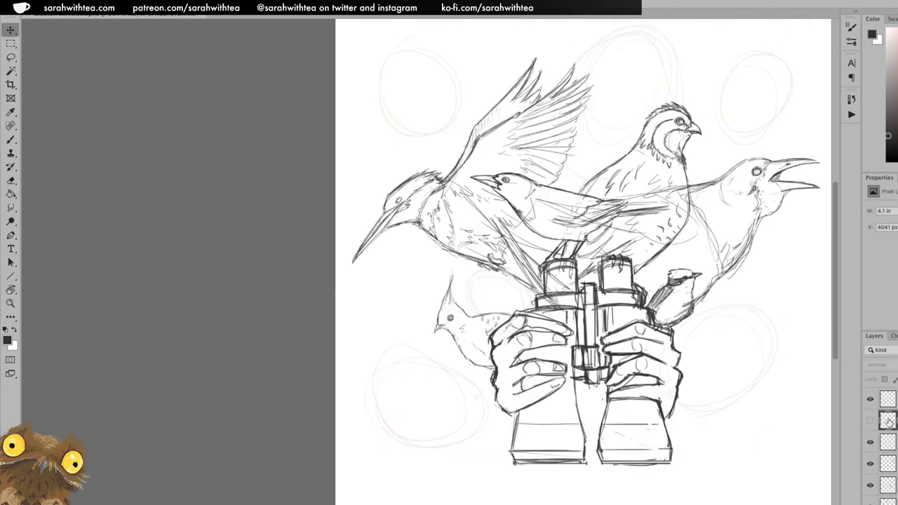
pyautogui.click(870, 420)
# Rough in a small left-facing bird with a raised tail on an empty layer, inside the oval above the left hand.
pyautogui.press('z')
pyautogui.click(511, 300)
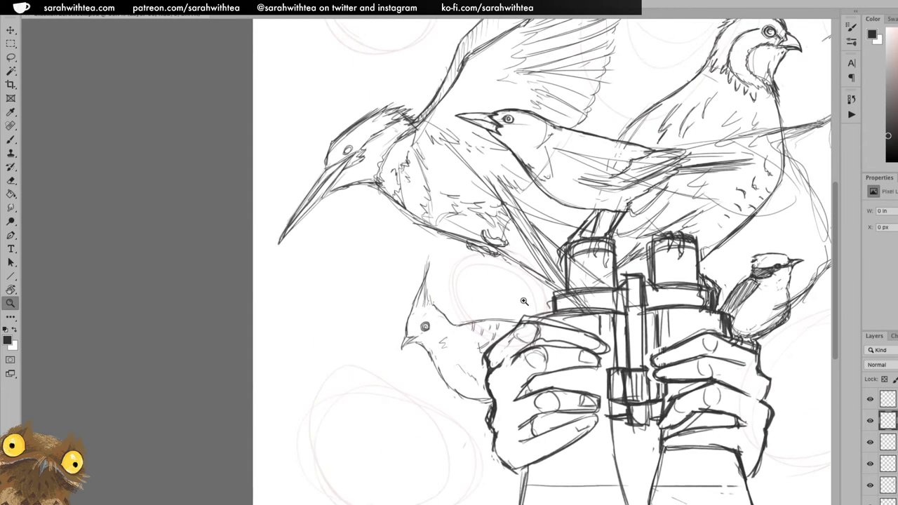
pyautogui.press('b')
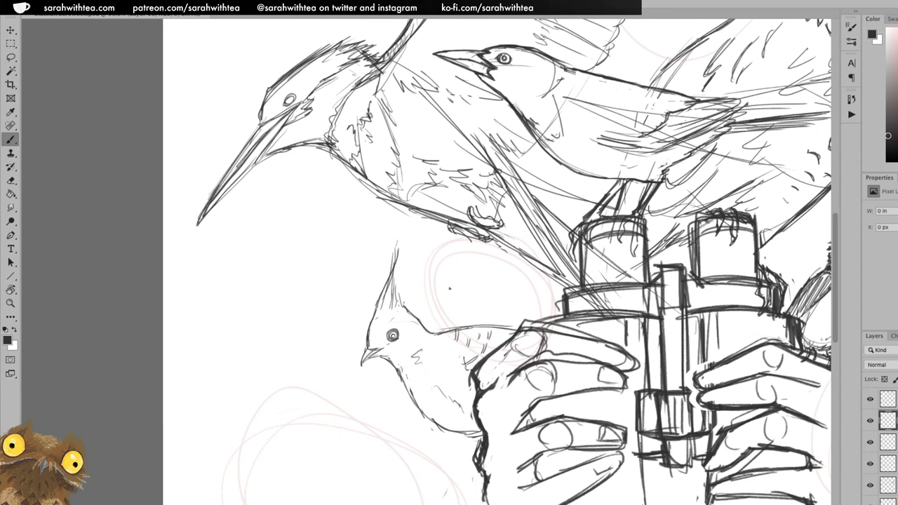
pyautogui.moveTo(454, 289)
pyautogui.mouseDown()
pyautogui.moveTo(453, 303)
pyautogui.moveTo(473, 276)
pyautogui.mouseUp()
pyautogui.moveTo(441, 306)
pyautogui.mouseDown()
pyautogui.moveTo(469, 278)
pyautogui.moveTo(441, 294)
pyautogui.moveTo(480, 275)
pyautogui.moveTo(444, 307)
pyautogui.moveTo(430, 282)
pyautogui.moveTo(468, 315)
pyautogui.moveTo(519, 328)
pyautogui.mouseUp()
pyautogui.moveTo(557, 258)
pyautogui.mouseDown()
pyautogui.moveTo(522, 295)
pyautogui.moveTo(517, 288)
pyautogui.moveTo(533, 304)
pyautogui.moveTo(516, 313)
pyautogui.mouseUp()
pyautogui.moveTo(476, 273)
pyautogui.mouseDown()
pyautogui.moveTo(507, 290)
pyautogui.moveTo(531, 284)
pyautogui.moveTo(553, 260)
pyautogui.mouseUp()
pyautogui.moveTo(515, 287)
pyautogui.mouseDown()
pyautogui.moveTo(569, 243)
pyautogui.moveTo(533, 307)
pyautogui.moveTo(526, 300)
pyautogui.moveTo(513, 324)
pyautogui.moveTo(484, 337)
pyautogui.mouseUp()
pyautogui.moveTo(487, 329); pyautogui.dragTo(472, 338)
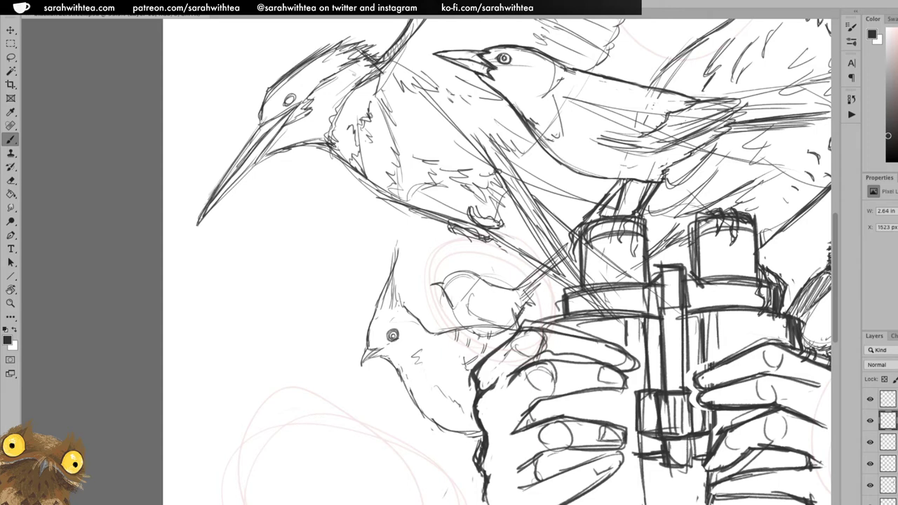
pyautogui.moveTo(466, 298)
pyautogui.mouseDown()
pyautogui.moveTo(453, 316)
pyautogui.moveTo(461, 327)
pyautogui.moveTo(498, 332)
pyautogui.moveTo(523, 312)
pyautogui.mouseUp()
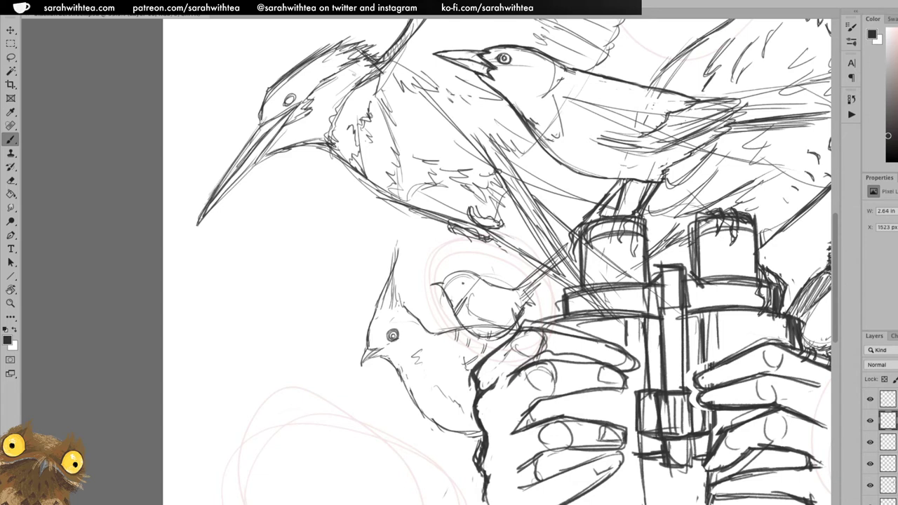
# Outline the small bird's folded wing and add its beak, eye, crown feathers and cheek markings.
pyautogui.moveTo(477, 293)
pyautogui.mouseDown()
pyautogui.moveTo(517, 327)
pyautogui.moveTo(509, 303)
pyautogui.moveTo(525, 324)
pyautogui.mouseUp()
pyautogui.moveTo(490, 294); pyautogui.dragTo(506, 302)
pyautogui.moveTo(446, 279)
pyautogui.mouseDown()
pyautogui.moveTo(432, 285)
pyautogui.moveTo(453, 267)
pyautogui.moveTo(483, 275)
pyautogui.moveTo(443, 284)
pyautogui.moveTo(453, 283)
pyautogui.moveTo(456, 313)
pyautogui.moveTo(471, 292)
pyautogui.mouseUp()
pyautogui.moveTo(467, 295); pyautogui.dragTo(477, 288)
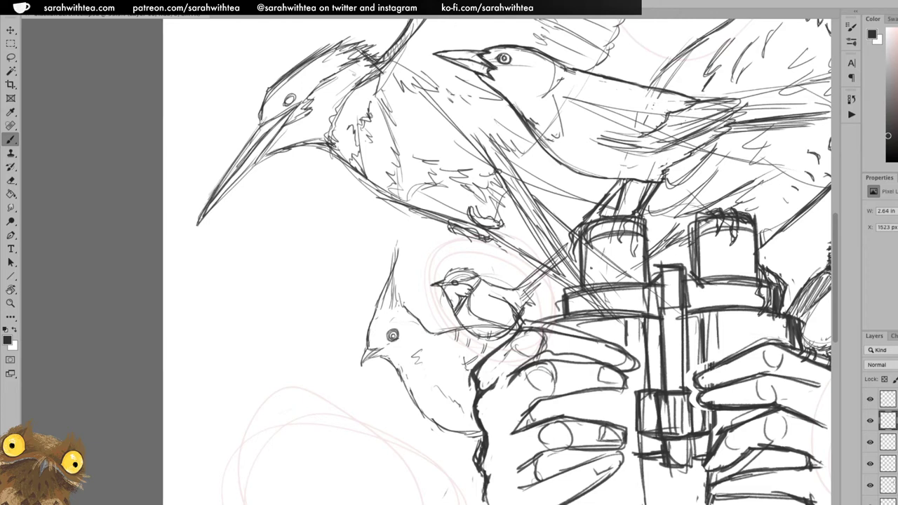
# Redraw the small bird's back line and fill its folded wing with feather strokes.
pyautogui.moveTo(484, 279); pyautogui.dragTo(505, 285)
pyautogui.press('e')
pyautogui.moveTo(487, 285); pyautogui.dragTo(513, 288)
pyautogui.press('b')
pyautogui.moveTo(489, 284); pyautogui.dragTo(514, 289)
pyautogui.moveTo(495, 302)
pyautogui.mouseDown()
pyautogui.moveTo(516, 313)
pyautogui.moveTo(487, 316)
pyautogui.moveTo(523, 325)
pyautogui.moveTo(515, 317)
pyautogui.mouseUp()
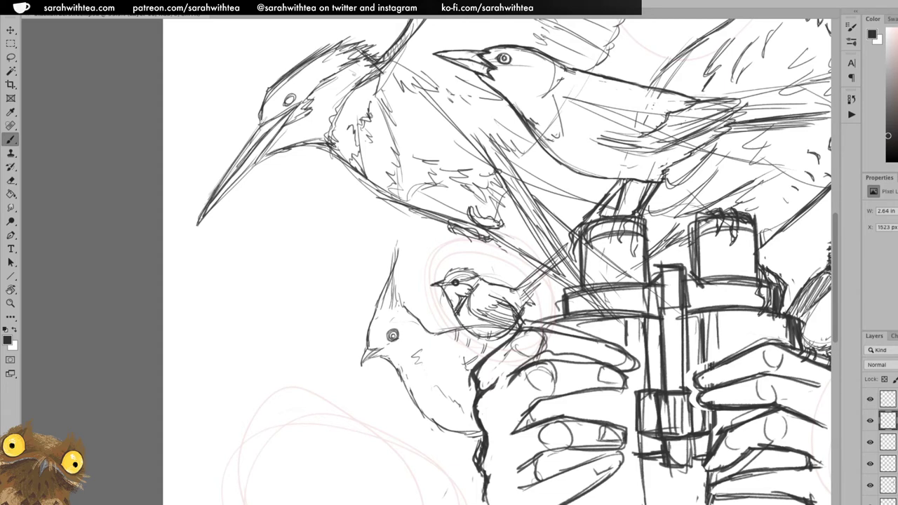
# Clean up the small bird's rump and redraw its raised tail with darker, longer feather strokes.
pyautogui.press('w')
pyautogui.click(530, 305)
pyautogui.hotkey('ctrl', 'd')
pyautogui.press('e')
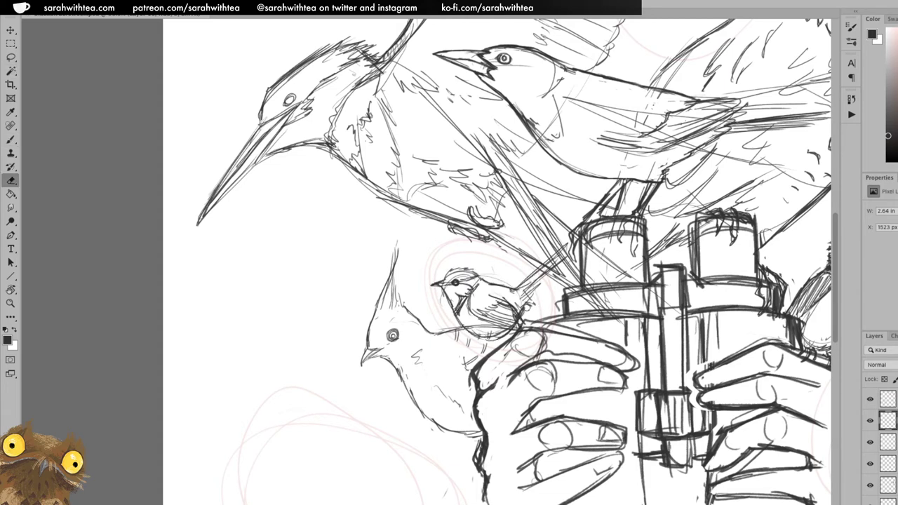
pyautogui.press('b')
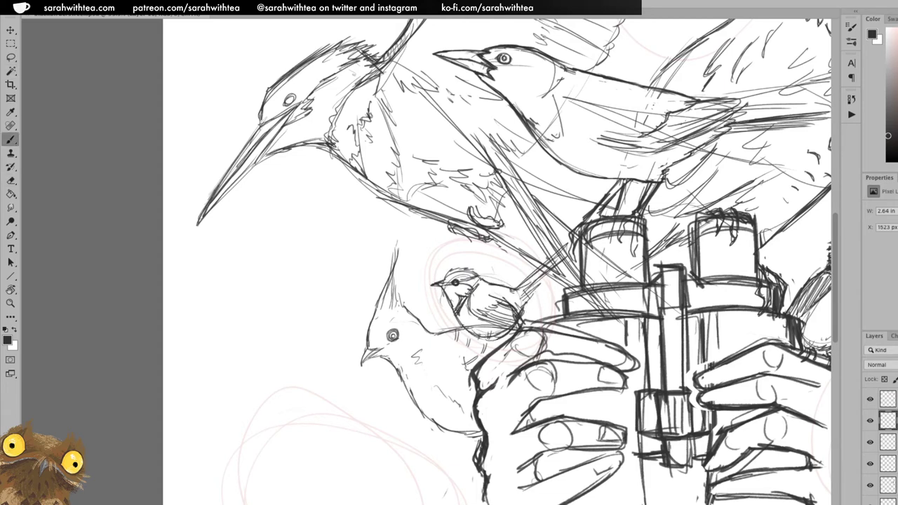
pyautogui.moveTo(524, 286); pyautogui.dragTo(558, 256)
pyautogui.hotkey('ctrl', 'z')
pyautogui.press('e')
pyautogui.moveTo(519, 285); pyautogui.dragTo(556, 249)
pyautogui.press('b')
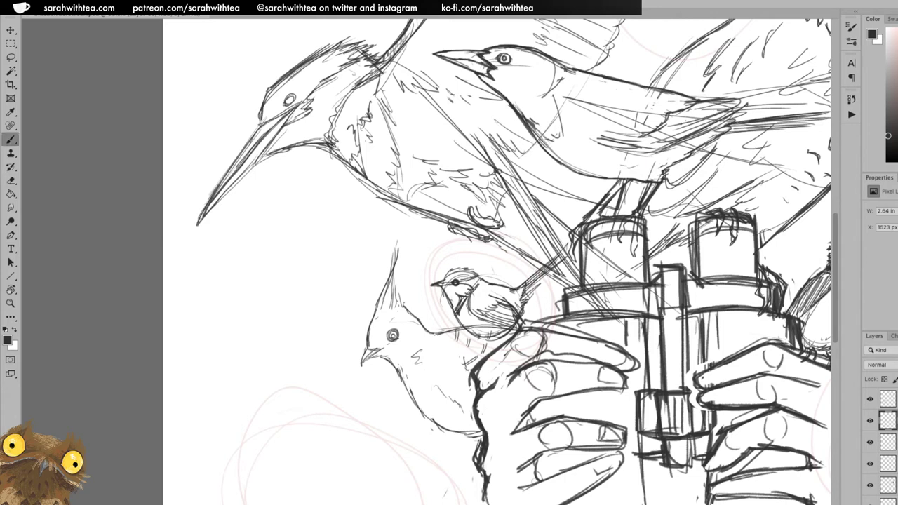
pyautogui.moveTo(525, 295); pyautogui.dragTo(566, 255)
pyautogui.moveTo(529, 279); pyautogui.dragTo(571, 244)
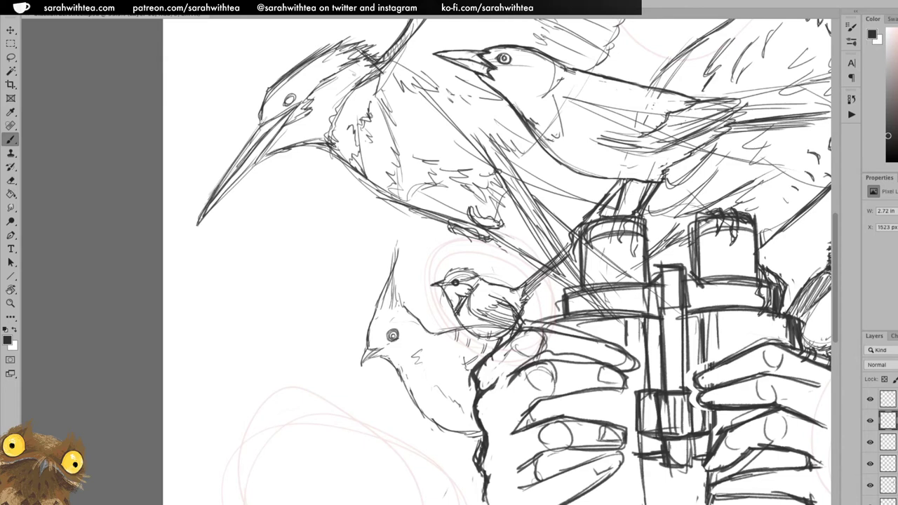
# Erase the lines around the base of the small bird's beak and redraw the beak with a darker, cleaner outline.
pyautogui.press('z')
pyautogui.moveTo(452, 280); pyautogui.dragTo(491, 280)
pyautogui.press('e')
pyautogui.moveTo(433, 323)
pyautogui.mouseDown()
pyautogui.moveTo(423, 280)
pyautogui.moveTo(427, 287)
pyautogui.mouseUp()
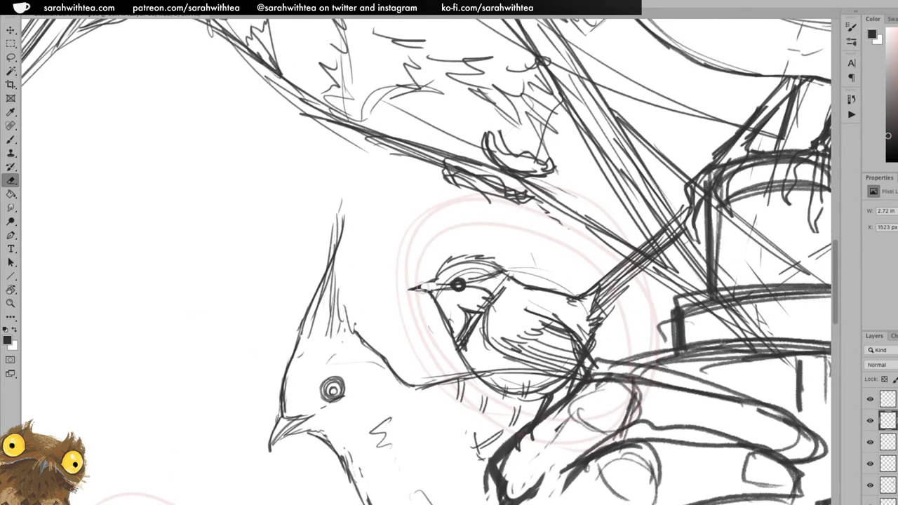
pyautogui.press('z')
pyautogui.click(475, 284)
pyautogui.press('b')
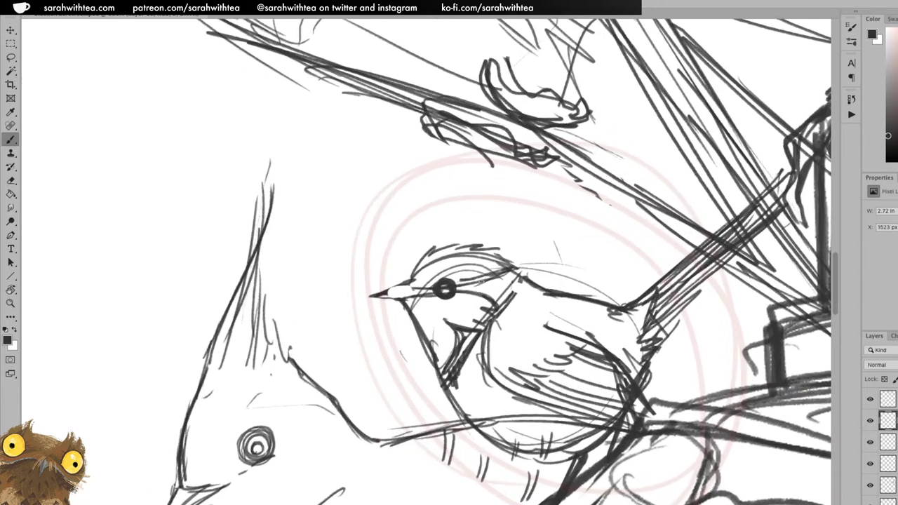
pyautogui.press('e')
pyautogui.press('r')
pyautogui.moveTo(557, 242)
pyautogui.mouseDown()
pyautogui.moveTo(512, 170)
pyautogui.moveTo(414, 141)
pyautogui.mouseUp()
pyautogui.press('b')
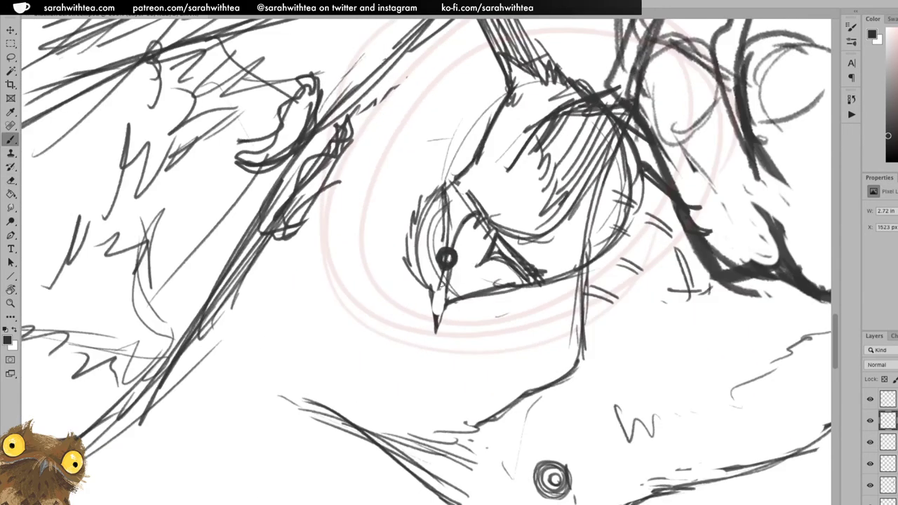
pyautogui.moveTo(441, 272)
pyautogui.mouseDown()
pyautogui.moveTo(432, 316)
pyautogui.moveTo(439, 337)
pyautogui.moveTo(446, 282)
pyautogui.mouseUp()
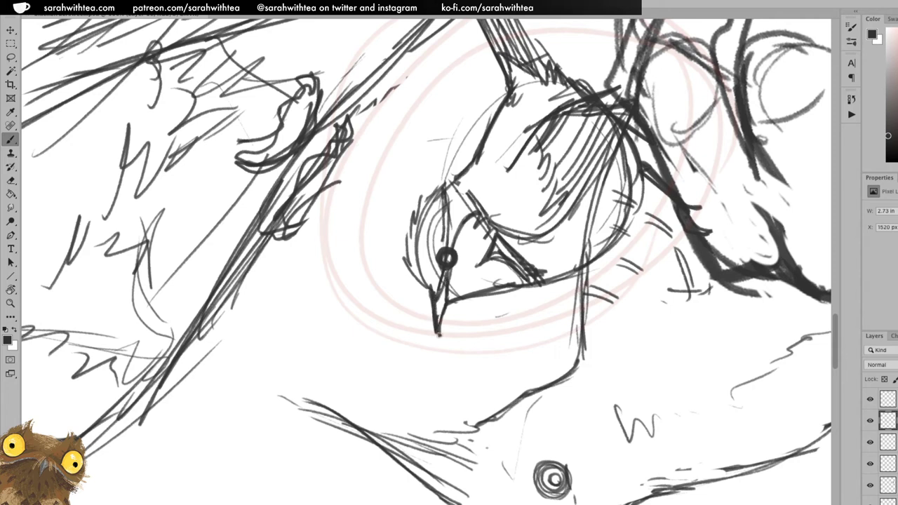
# Erase the extra contour lines inside the small bird's crown and clear the centre of its eye.
pyautogui.press('e')
pyautogui.moveTo(429, 261)
pyautogui.mouseDown()
pyautogui.moveTo(424, 221)
pyautogui.moveTo(419, 246)
pyautogui.moveTo(434, 205)
pyautogui.moveTo(430, 257)
pyautogui.moveTo(456, 292)
pyautogui.mouseUp()
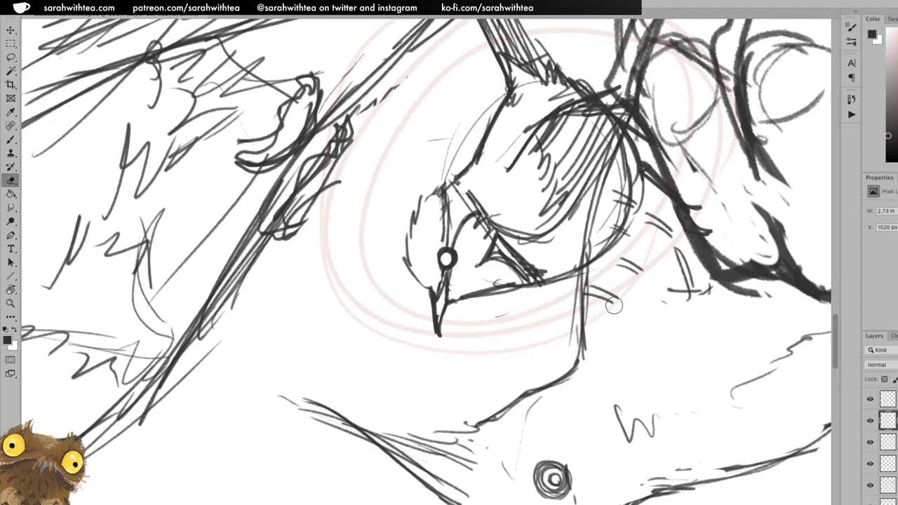
pyautogui.press('Escape')
# Enlarge the small bird to about 3.31 in wide and shift it outward, away from the binoculars.
pyautogui.press('z')
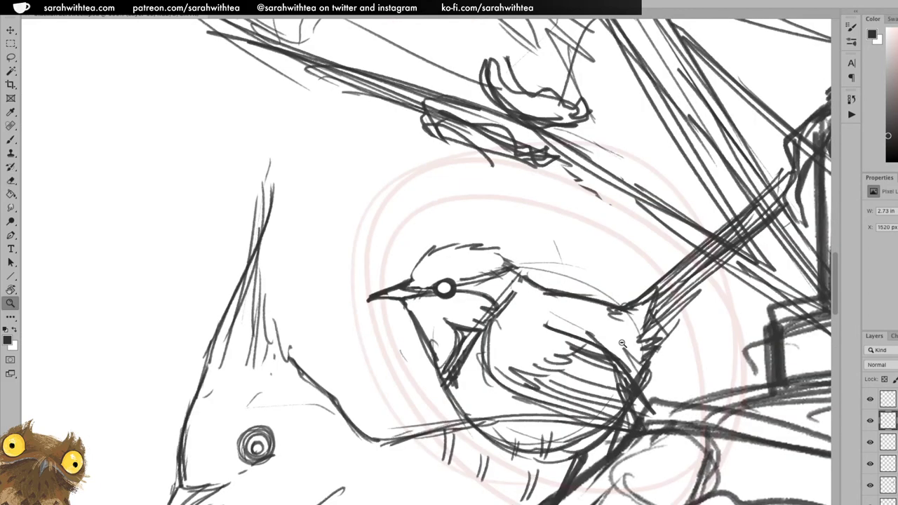
pyautogui.keyDown('alt'); pyautogui.click(620, 340); pyautogui.keyUp('alt')
pyautogui.keyDown('alt'); pyautogui.click(629, 352); pyautogui.keyUp('alt')
pyautogui.keyDown('alt'); pyautogui.click(629, 351); pyautogui.keyUp('alt')
pyautogui.press('w')
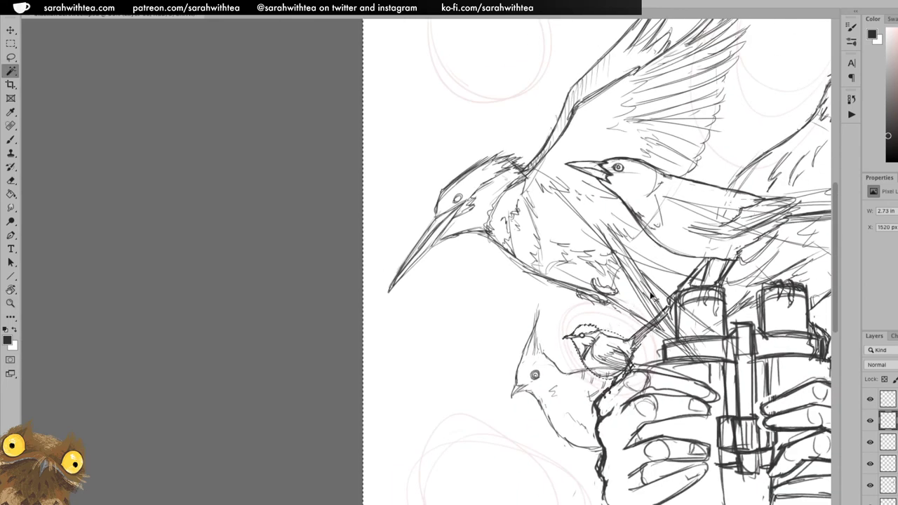
pyautogui.press('z')
pyautogui.keyDown('alt'); pyautogui.click(711, 336); pyautogui.keyUp('alt')
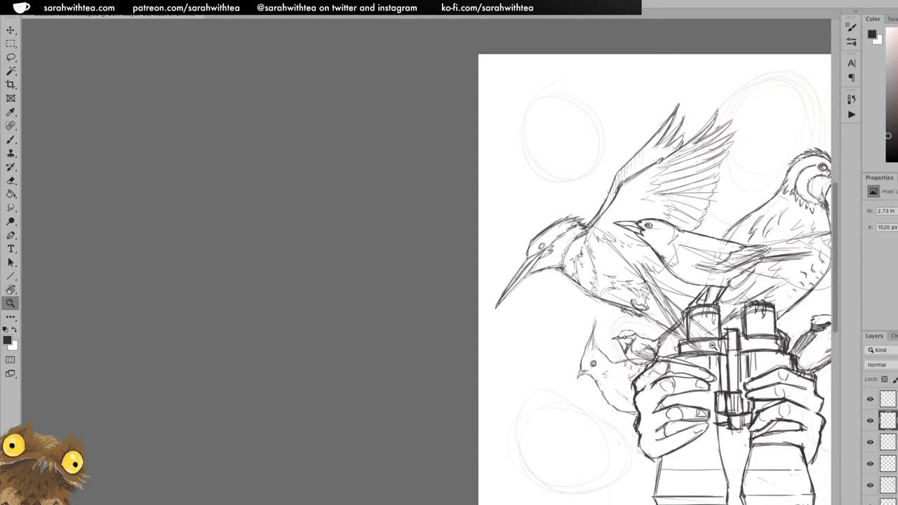
pyautogui.keyDown('alt'); pyautogui.click(732, 347); pyautogui.keyUp('alt')
pyautogui.moveTo(424, 266); pyautogui.dragTo(437, 215)
pyautogui.hotkey('ctrl', 't')
pyautogui.moveTo(379, 284); pyautogui.dragTo(366, 286)
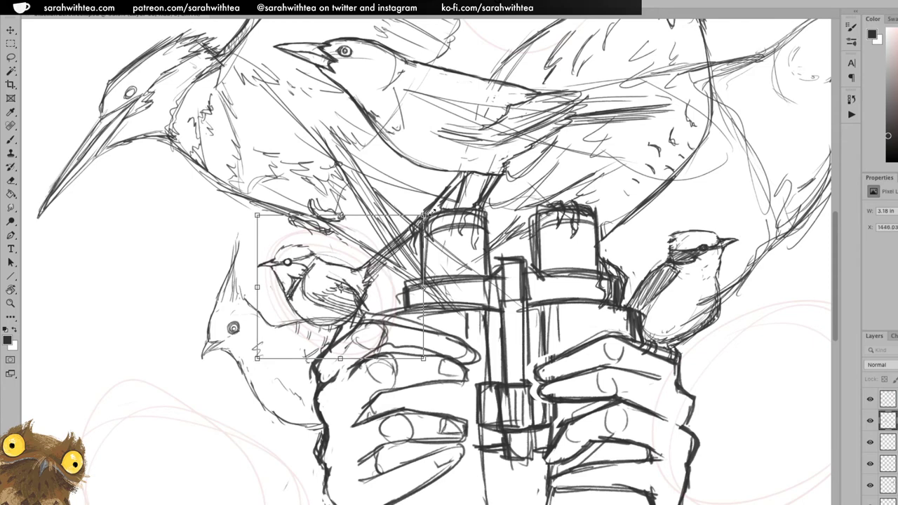
pyautogui.moveTo(427, 211); pyautogui.dragTo(435, 205)
pyautogui.moveTo(368, 298); pyautogui.dragTo(363, 301)
pyautogui.press('Return')
# Rotate the small bird slightly counterclockwise and shift it a little further from the binoculars.
pyautogui.press('z')
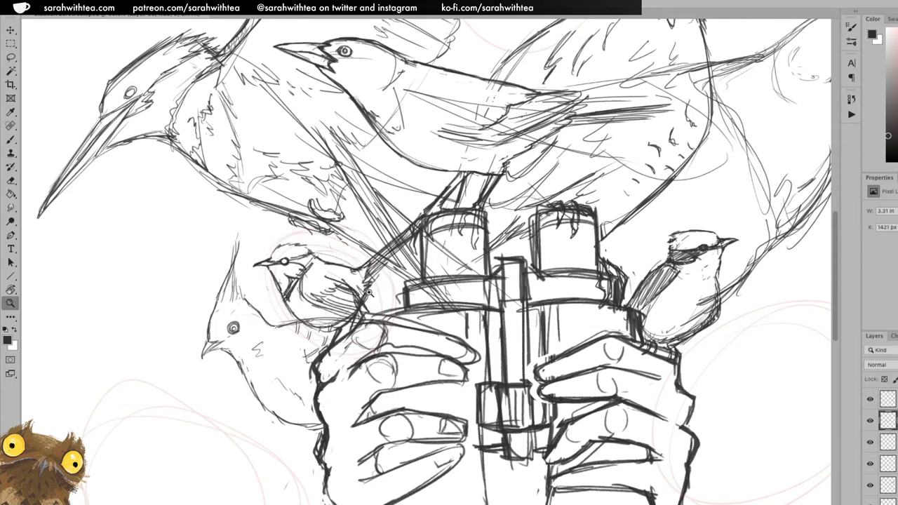
pyautogui.keyDown('alt'); pyautogui.click(416, 299); pyautogui.keyUp('alt')
pyautogui.keyDown('alt'); pyautogui.click(416, 299); pyautogui.keyUp('alt')
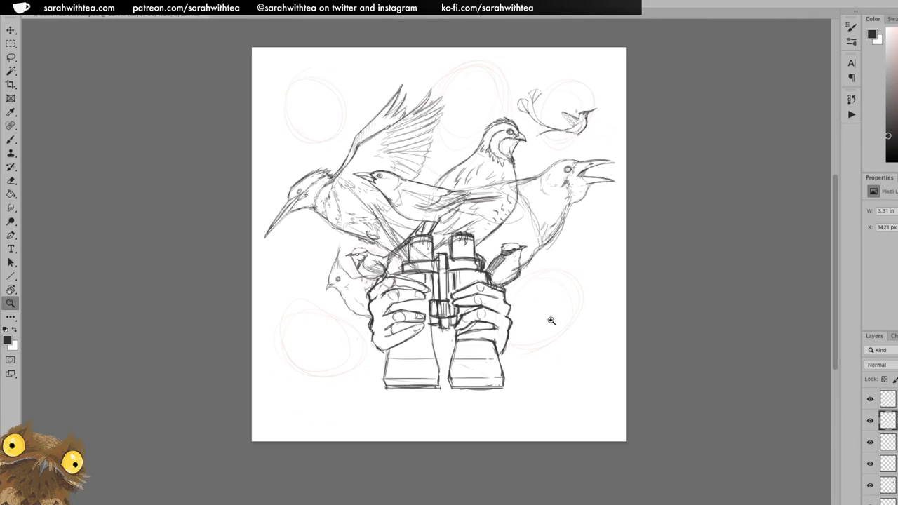
pyautogui.click(405, 251)
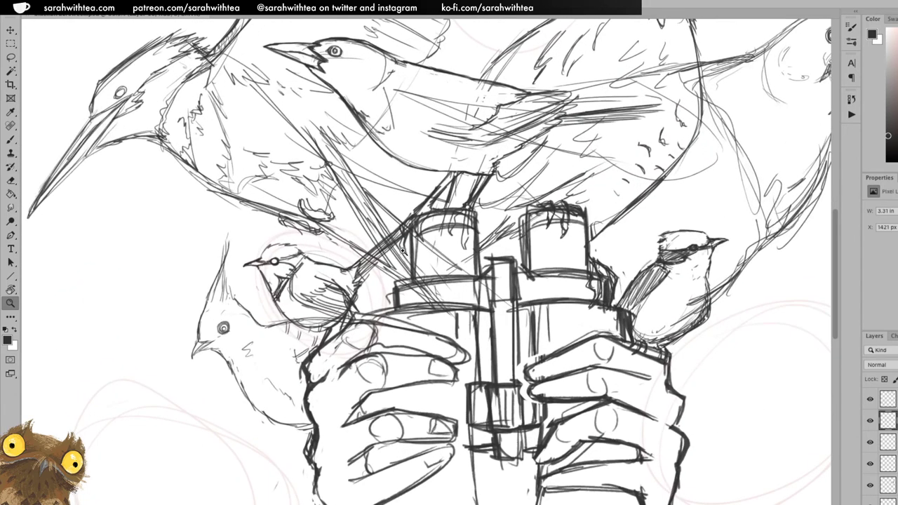
pyautogui.hotkey('ctrl', 't')
pyautogui.moveTo(423, 213); pyautogui.dragTo(419, 209)
pyautogui.moveTo(352, 280); pyautogui.dragTo(350, 279)
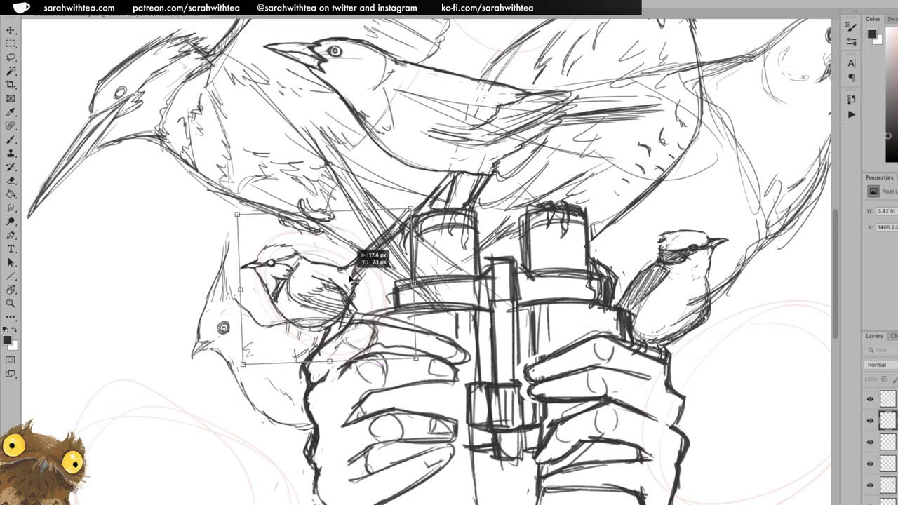
pyautogui.press('Return')
# Select the small bird's raised tail and transform it to be shorter and more upright, keeping it attached to the rump.
pyautogui.press('l')
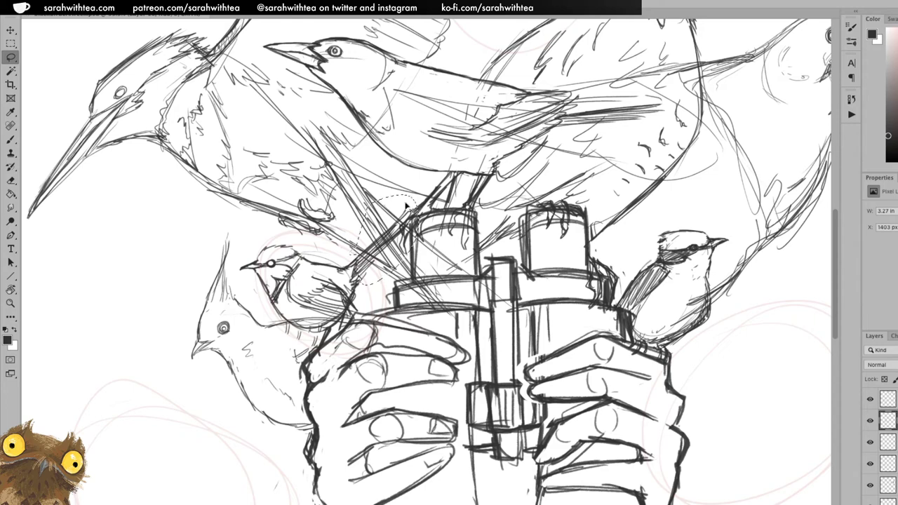
pyautogui.hotkey('ctrl', 't')
pyautogui.moveTo(384, 196); pyautogui.dragTo(363, 193)
pyautogui.moveTo(423, 286); pyautogui.dragTo(423, 286)
pyautogui.moveTo(404, 221); pyautogui.dragTo(409, 225)
pyautogui.moveTo(414, 193); pyautogui.dragTo(409, 189)
pyautogui.moveTo(382, 254); pyautogui.dragTo(378, 251)
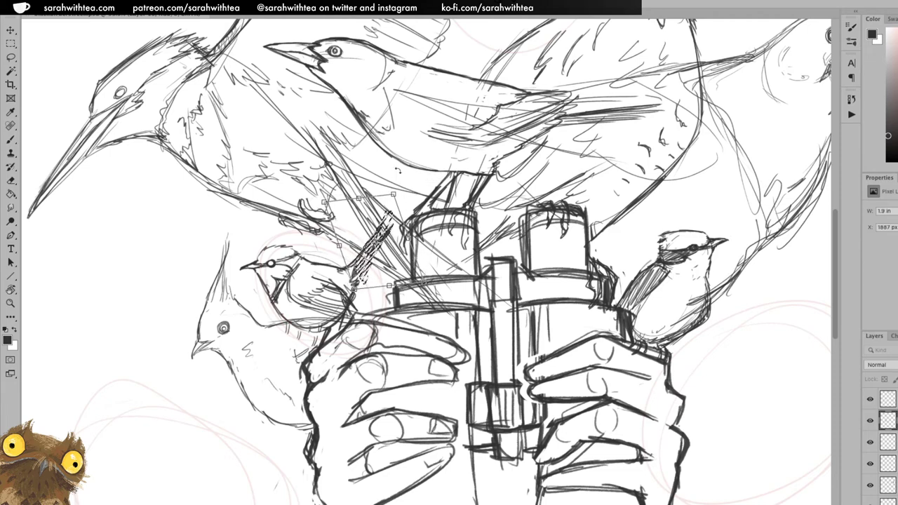
pyautogui.moveTo(431, 279); pyautogui.dragTo(428, 285)
pyautogui.moveTo(409, 239); pyautogui.dragTo(416, 232)
pyautogui.press('super+z')
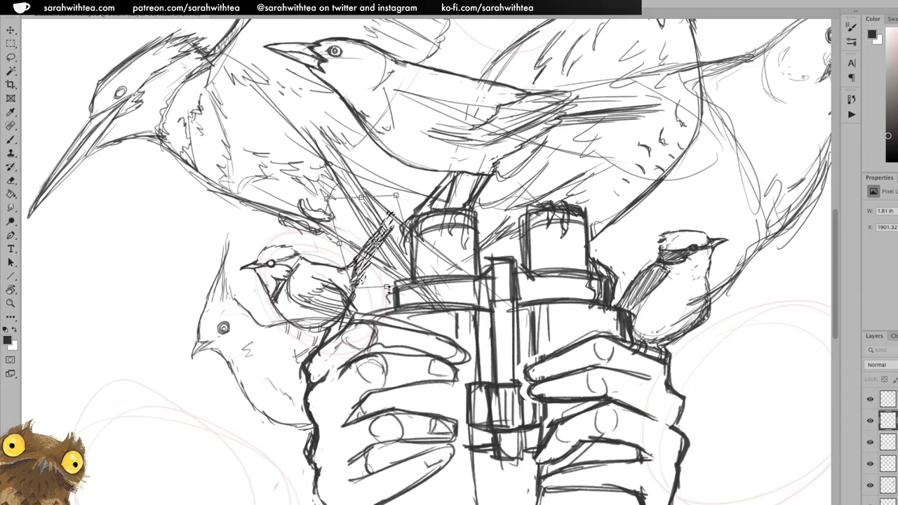
pyautogui.moveTo(387, 287); pyautogui.dragTo(386, 282)
pyautogui.moveTo(378, 248); pyautogui.dragTo(375, 233)
pyautogui.press('Return')
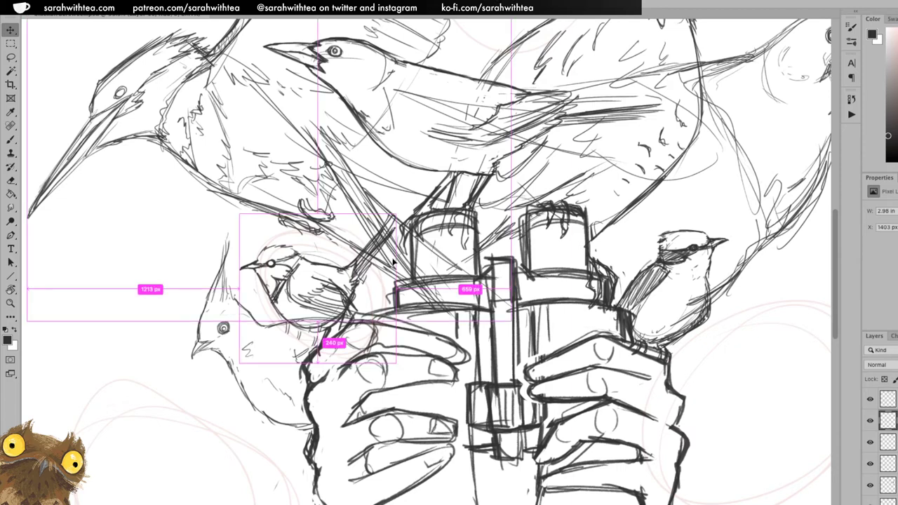
# Deselect the tail and erase the stray strokes where it joins the small bird's rump.
pyautogui.hotkey('ctrl', 'd')
pyautogui.press('e')
pyautogui.moveTo(370, 276); pyautogui.dragTo(371, 279)
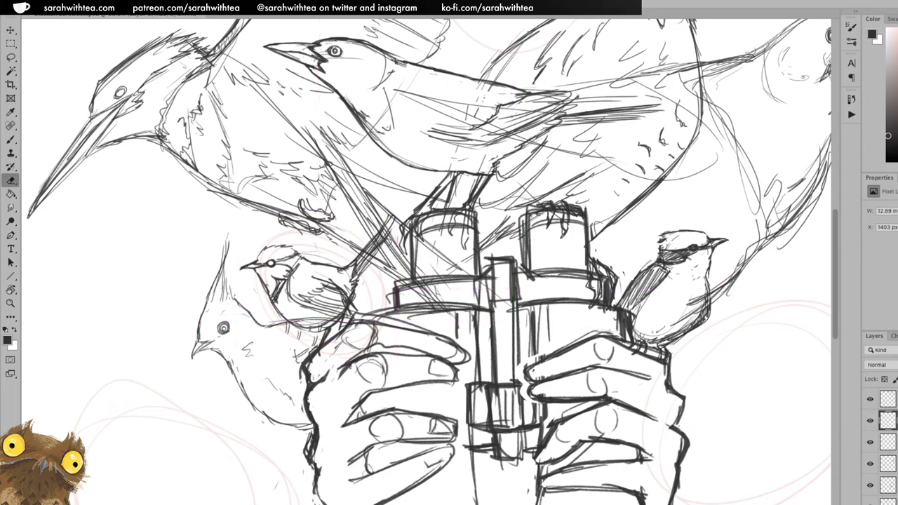
# Examine the small bird's size and placement within the whole composition, comparing it with its layer hidden and shown.
pyautogui.press('z')
pyautogui.keyDown('alt'); pyautogui.click(427, 271); pyautogui.keyUp('alt')
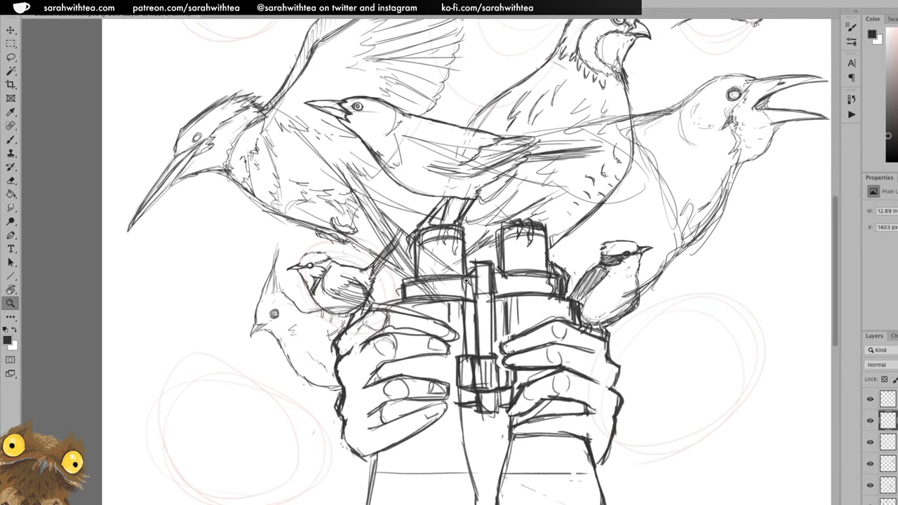
pyautogui.keyDown('alt'); pyautogui.click(550, 294); pyautogui.keyUp('alt')
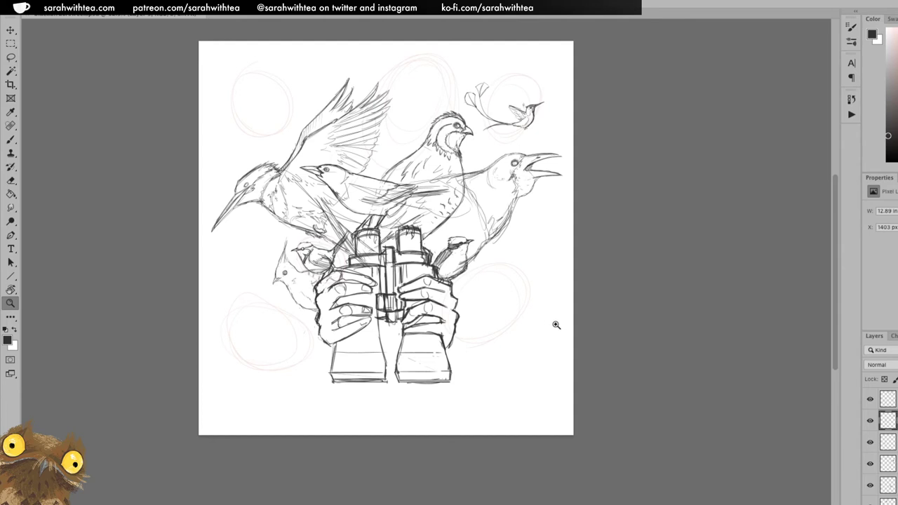
pyautogui.click(354, 233)
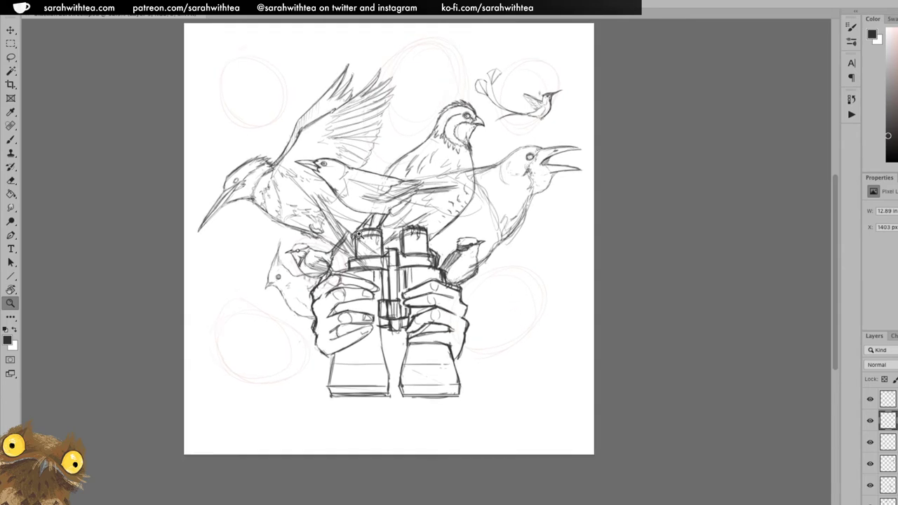
pyautogui.moveTo(447, 323); pyautogui.dragTo(570, 331)
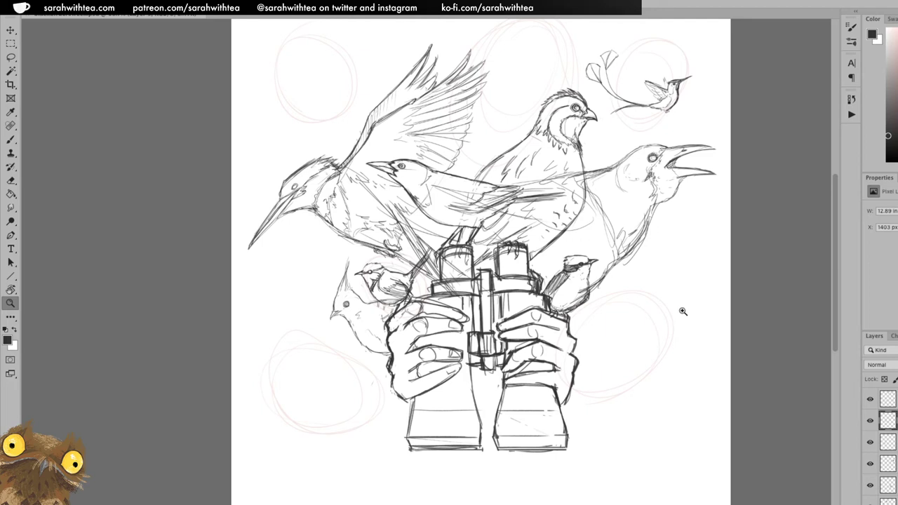
pyautogui.hotkey('ctrl', 't')
pyautogui.press('Return')
pyautogui.click(870, 421)
pyautogui.click(871, 422)
# Scale the small bird up to about 3.29 in wide and move it slightly away from the binoculars.
pyautogui.press('l')
pyautogui.moveTo(391, 254)
pyautogui.mouseDown()
pyautogui.moveTo(460, 290)
pyautogui.moveTo(373, 261)
pyautogui.mouseUp()
pyautogui.hotkey('ctrl', 'x')
pyautogui.hotkey('ctrl', 'v')
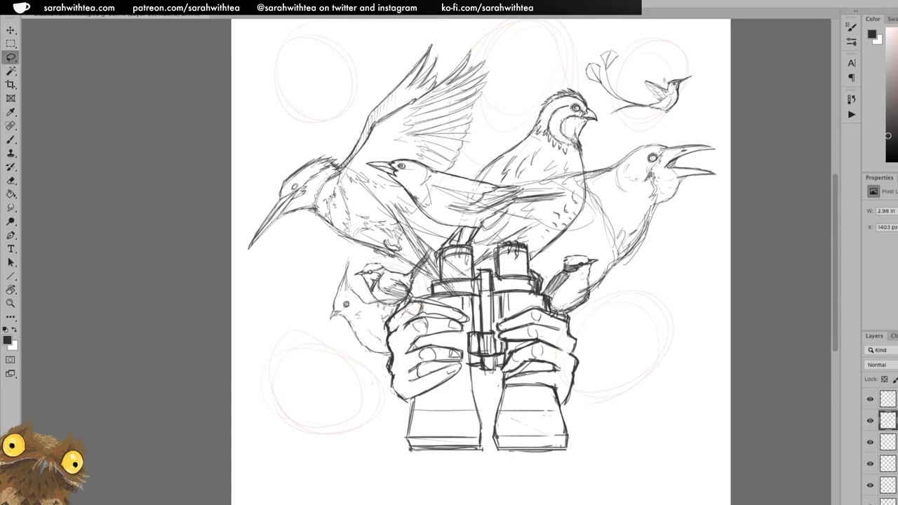
pyautogui.hotkey('ctrl', 't')
pyautogui.moveTo(433, 245); pyautogui.dragTo(442, 235)
pyautogui.moveTo(409, 284); pyautogui.dragTo(404, 286)
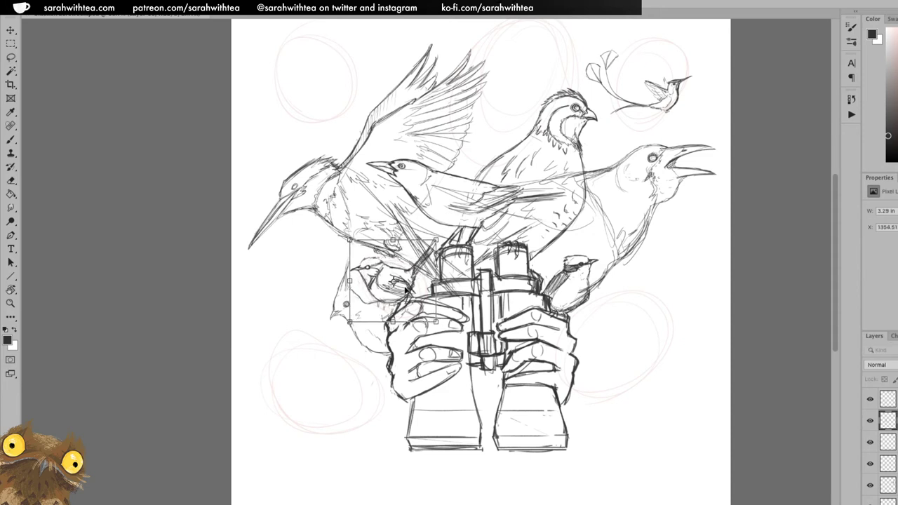
pyautogui.press('Return')
pyautogui.press('l')
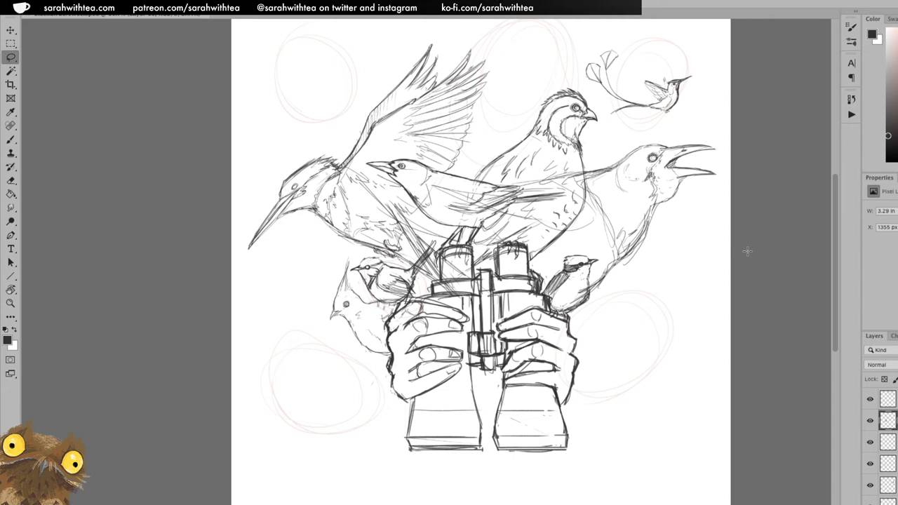
# Show the rulers and enlarge the small bird to about 3.57 in wide.
pyautogui.hotkey('ctrl', 'r')
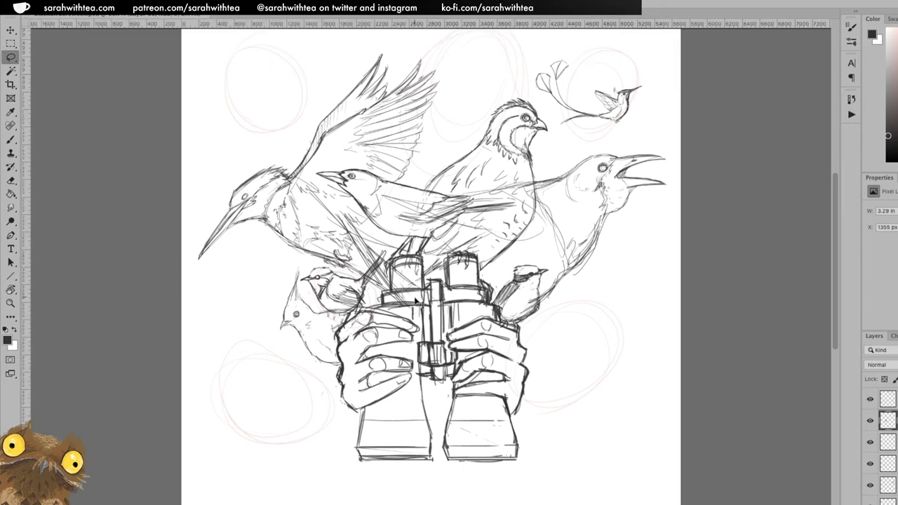
pyautogui.hotkey('ctrl', 't')
pyautogui.moveTo(387, 292); pyautogui.dragTo(391, 292)
pyautogui.moveTo(391, 250); pyautogui.dragTo(393, 247)
pyautogui.moveTo(357, 288); pyautogui.dragTo(352, 288)
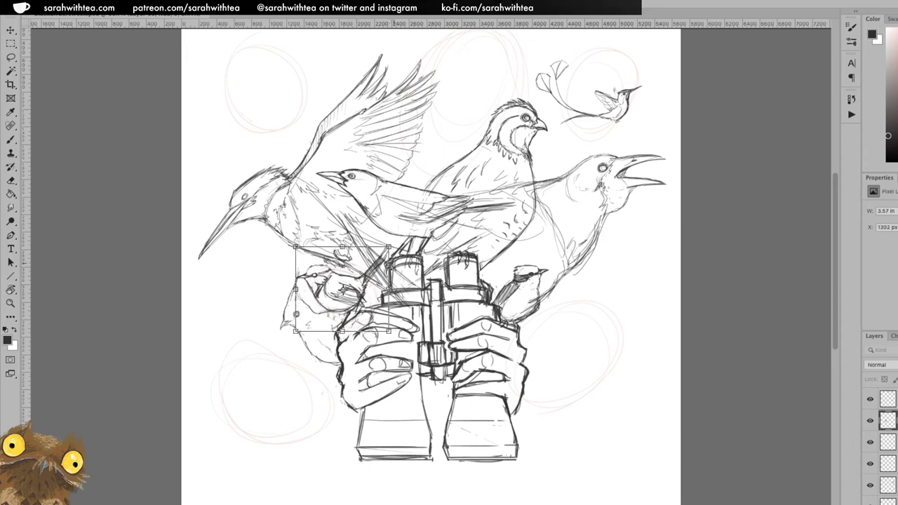
pyautogui.press('Return')
pyautogui.press('l')
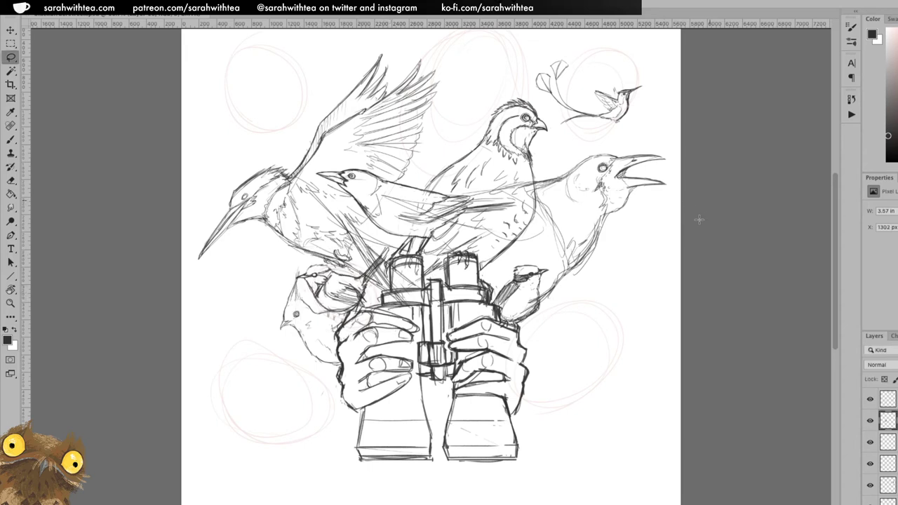
# Nudge the small bird slightly toward the binoculars and save the document.
pyautogui.press('v')
pyautogui.moveTo(355, 303); pyautogui.dragTo(360, 302)
pyautogui.moveTo(356, 301); pyautogui.dragTo(360, 301)
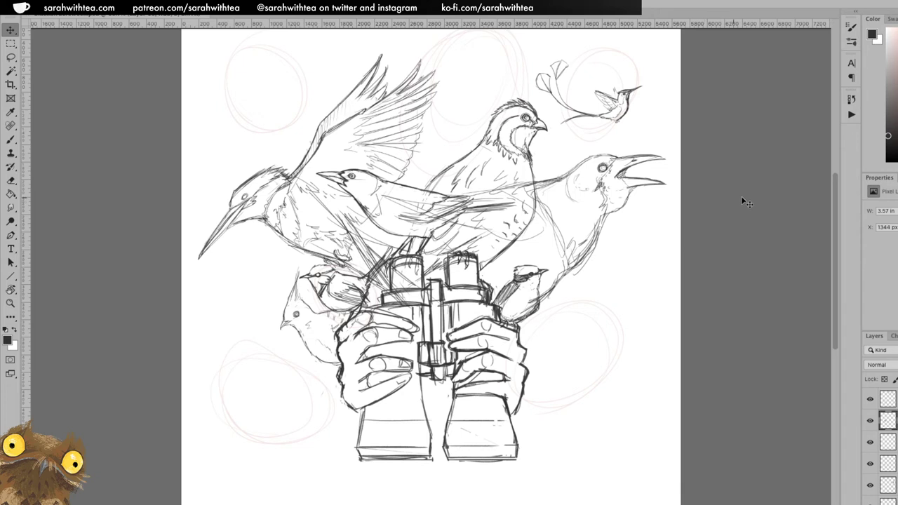
pyautogui.press('super+s')
# Hide the rulers and reduce the small bird to about 3.49 in wide, adjusting its position above the left hand.
pyautogui.hotkey('ctrl', 'r')
pyautogui.hotkey('ctrl', 't')
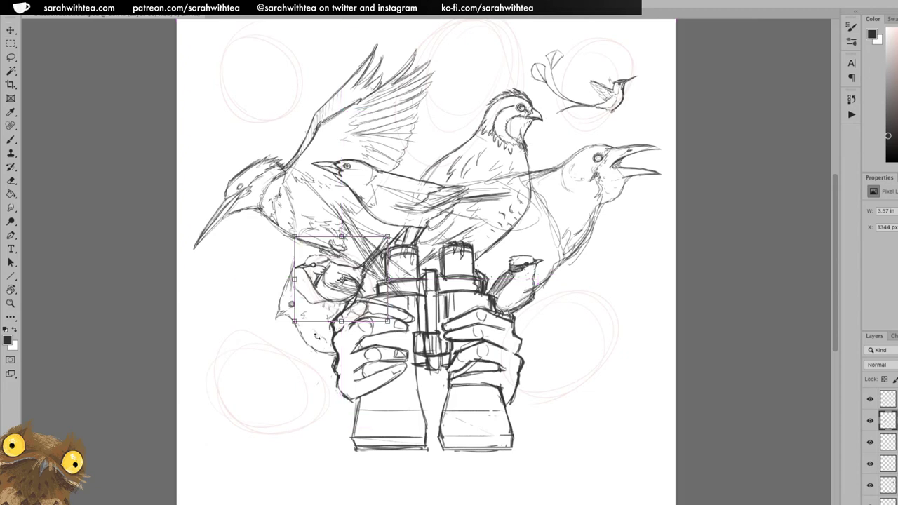
pyautogui.moveTo(295, 319); pyautogui.dragTo(298, 318)
pyautogui.press('Return')
pyautogui.moveTo(356, 293); pyautogui.dragTo(352, 291)
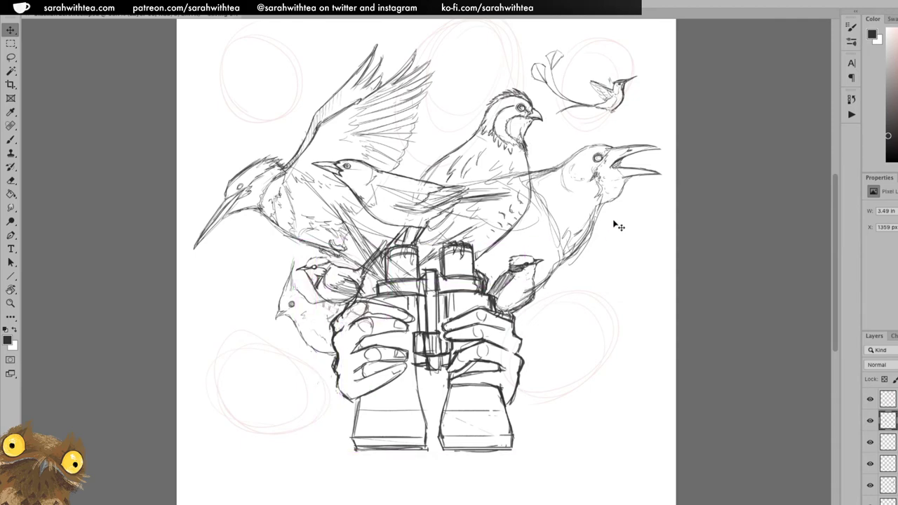
# Move the long-tailed hummingbird from its oval into the upper central gap directly above the quail.
pyautogui.press('z')
pyautogui.keyDown('alt'); pyautogui.click(615, 303); pyautogui.keyUp('alt')
pyautogui.keyDown('alt'); pyautogui.click(615, 303); pyautogui.keyUp('alt')
pyautogui.keyDown('alt'); pyautogui.click(601, 311); pyautogui.keyUp('alt')
pyautogui.moveTo(333, 336); pyautogui.dragTo(561, 357)
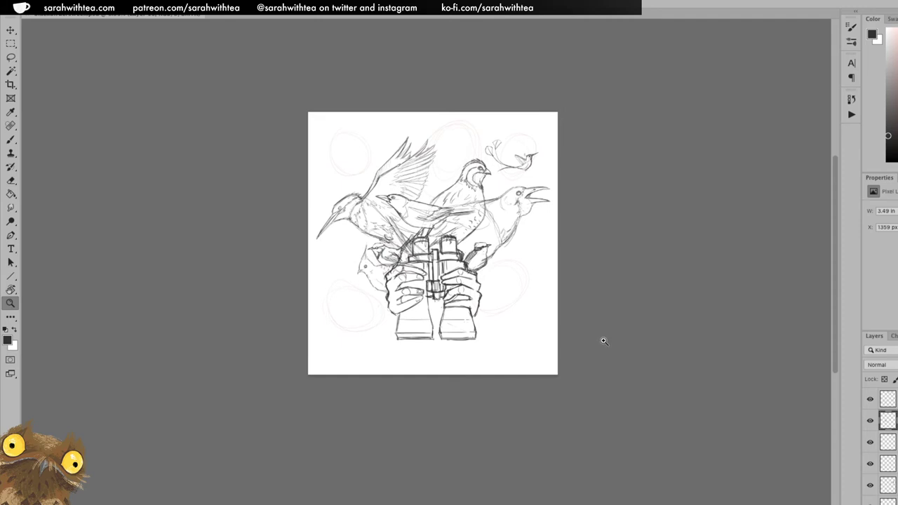
pyautogui.press('v')
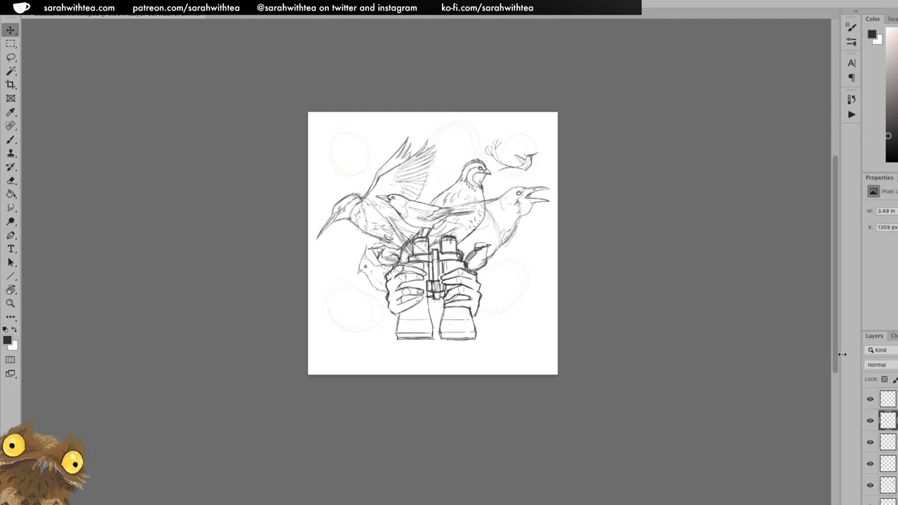
pyautogui.moveTo(527, 168)
pyautogui.mouseDown()
pyautogui.moveTo(472, 149)
pyautogui.moveTo(520, 152)
pyautogui.moveTo(470, 147)
pyautogui.moveTo(503, 141)
pyautogui.moveTo(499, 153)
pyautogui.moveTo(526, 170)
pyautogui.moveTo(532, 291)
pyautogui.moveTo(465, 149)
pyautogui.moveTo(493, 137)
pyautogui.mouseUp()
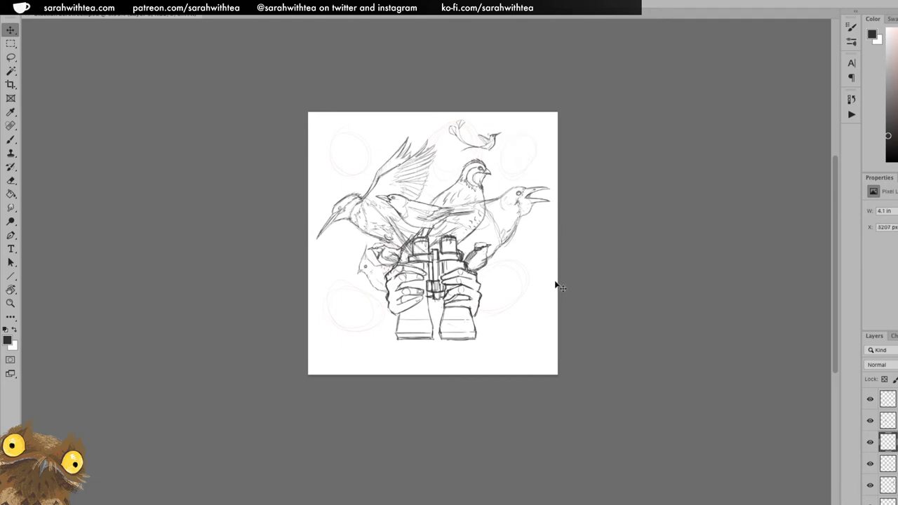
pyautogui.press('z')
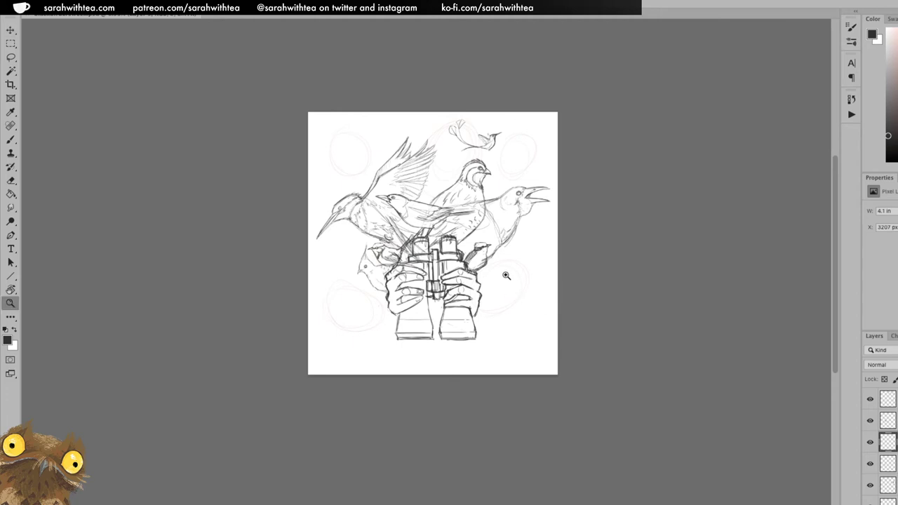
# Sketch rough head and breast curves for a new bird to the right of the hands holding the binoculars.
pyautogui.click(517, 264)
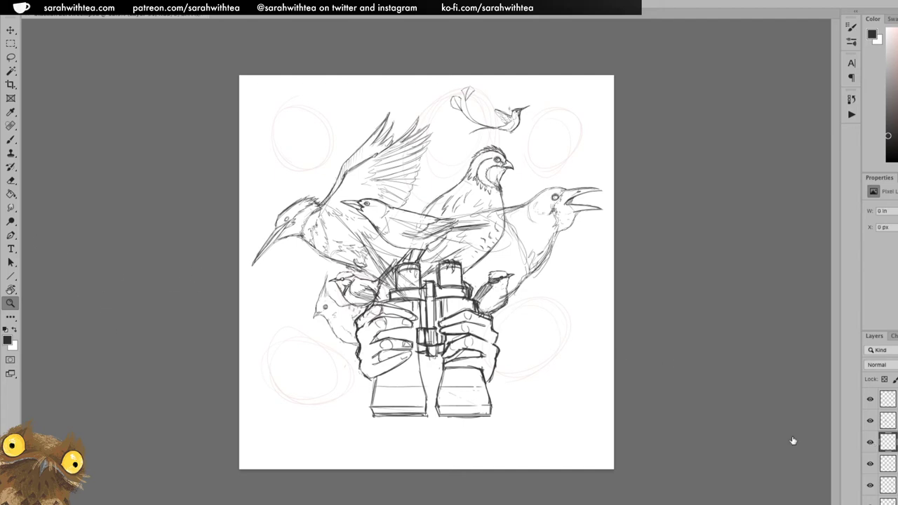
pyautogui.hotkey('ctrl', '=')
pyautogui.press('b')
pyautogui.press('space')
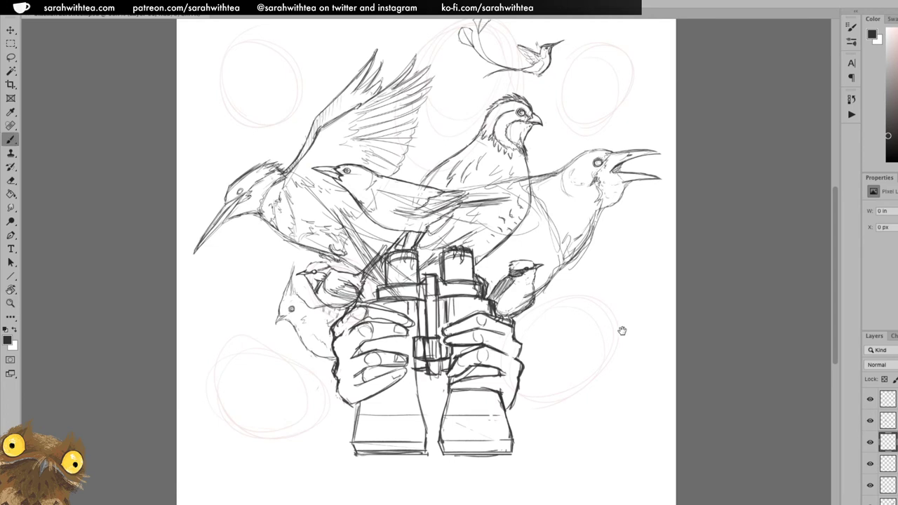
pyautogui.moveTo(622, 331); pyautogui.dragTo(610, 288)
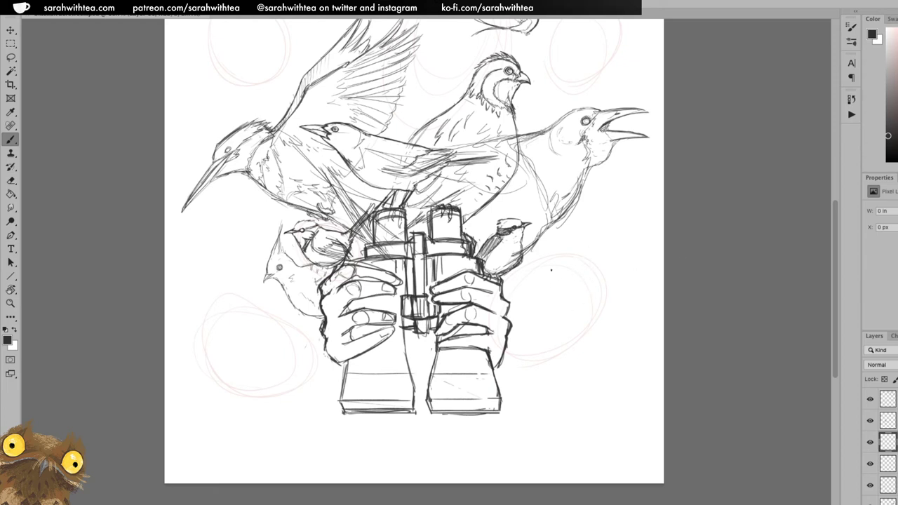
pyautogui.moveTo(582, 244)
pyautogui.mouseDown()
pyautogui.moveTo(551, 271)
pyautogui.moveTo(597, 319)
pyautogui.mouseUp()
pyautogui.moveTo(603, 342); pyautogui.dragTo(531, 418)
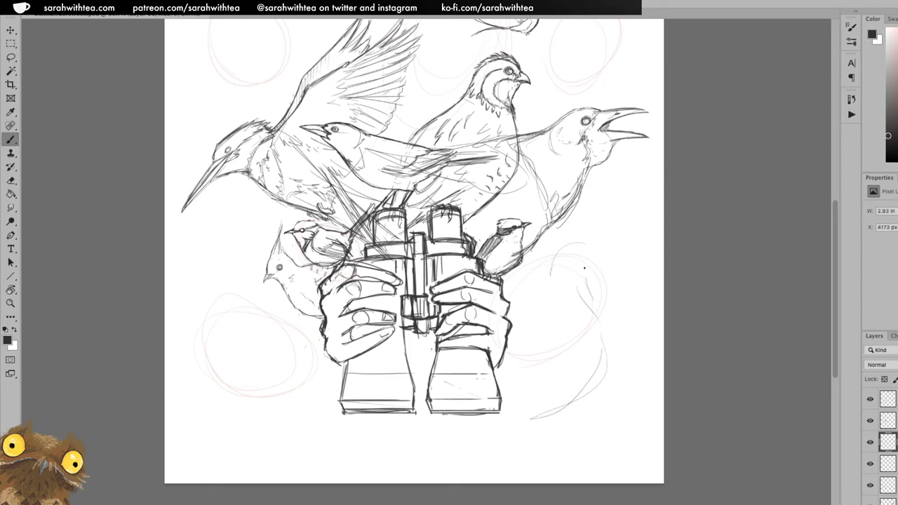
# Undo the loose breast curves and redraw the new bird's crown, beak, cheek and breast outline.
pyautogui.hotkey('ctrl', 'z')
pyautogui.hotkey('ctrl', 'z')
pyautogui.hotkey('ctrl', 'z')
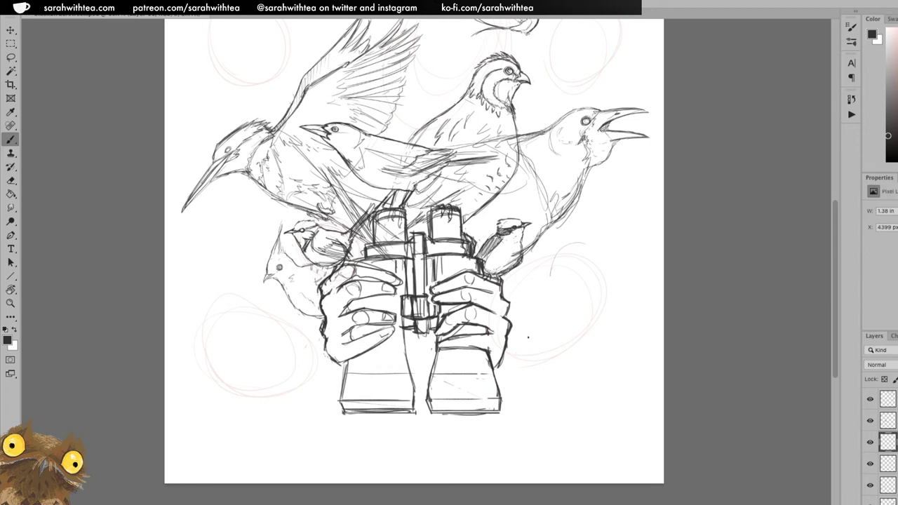
pyautogui.moveTo(596, 343); pyautogui.dragTo(532, 408)
pyautogui.moveTo(597, 296)
pyautogui.mouseDown()
pyautogui.moveTo(598, 364)
pyautogui.moveTo(524, 418)
pyautogui.mouseUp()
pyautogui.moveTo(592, 266); pyautogui.dragTo(585, 289)
pyautogui.moveTo(612, 247)
pyautogui.mouseDown()
pyautogui.moveTo(544, 241)
pyautogui.moveTo(611, 237)
pyautogui.moveTo(635, 282)
pyautogui.moveTo(608, 270)
pyautogui.mouseUp()
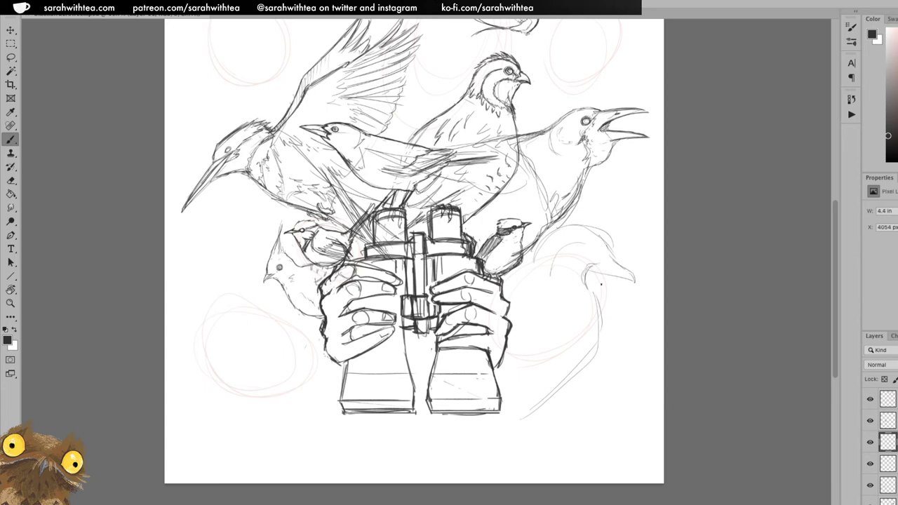
pyautogui.moveTo(590, 251)
pyautogui.mouseDown()
pyautogui.moveTo(598, 275)
pyautogui.moveTo(577, 287)
pyautogui.moveTo(568, 281)
pyautogui.moveTo(599, 274)
pyautogui.moveTo(587, 274)
pyautogui.moveTo(605, 317)
pyautogui.moveTo(603, 336)
pyautogui.moveTo(576, 380)
pyautogui.mouseUp()
pyautogui.moveTo(613, 255)
pyautogui.mouseDown()
pyautogui.moveTo(597, 229)
pyautogui.moveTo(571, 226)
pyautogui.mouseUp()
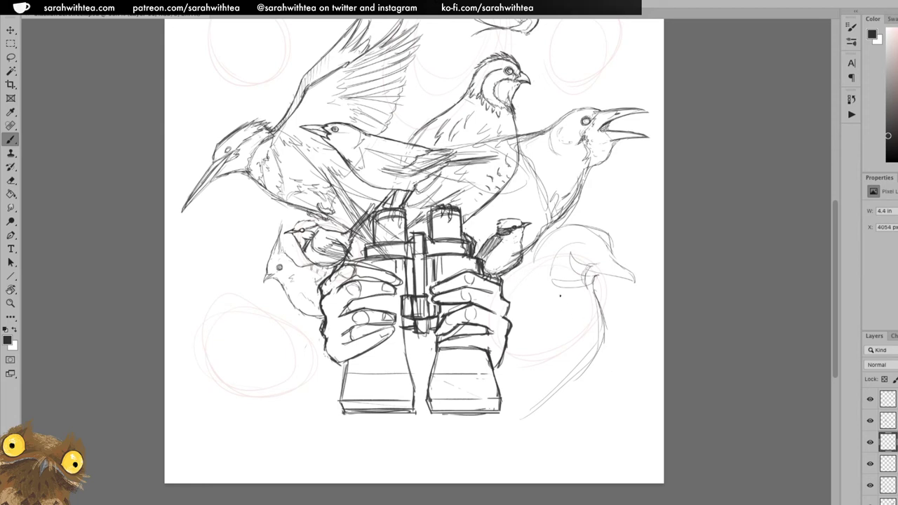
# Sketch the bird's nape and a second breast line, then undo the horizontal strokes below it.
pyautogui.moveTo(524, 315); pyautogui.dragTo(539, 246)
pyautogui.moveTo(547, 284); pyautogui.dragTo(512, 315)
pyautogui.moveTo(594, 286)
pyautogui.mouseDown()
pyautogui.moveTo(583, 395)
pyautogui.moveTo(562, 410)
pyautogui.mouseUp()
pyautogui.moveTo(599, 316)
pyautogui.mouseDown()
pyautogui.moveTo(602, 363)
pyautogui.moveTo(588, 384)
pyautogui.moveTo(510, 388)
pyautogui.moveTo(593, 387)
pyautogui.mouseUp()
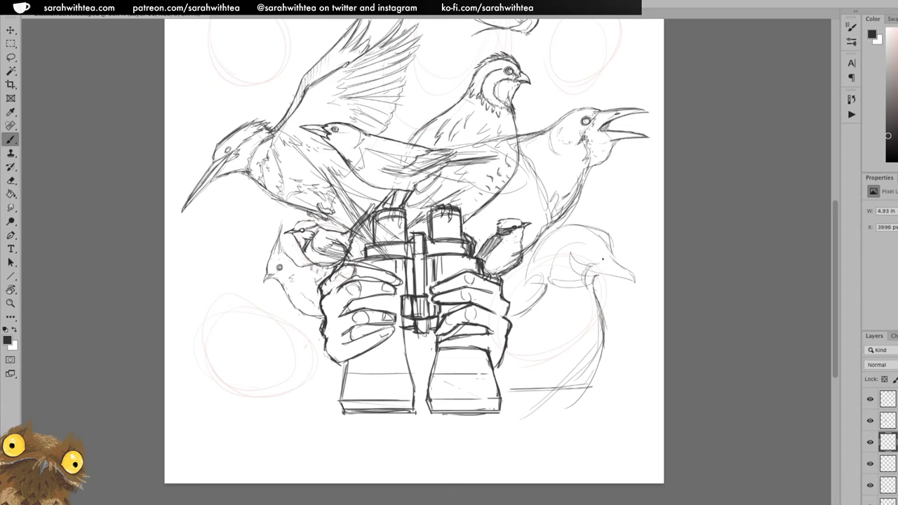
pyautogui.hotkey('ctrl', 'z')
pyautogui.hotkey('ctrl', 'z')
pyautogui.hotkey('ctrl', 'z')
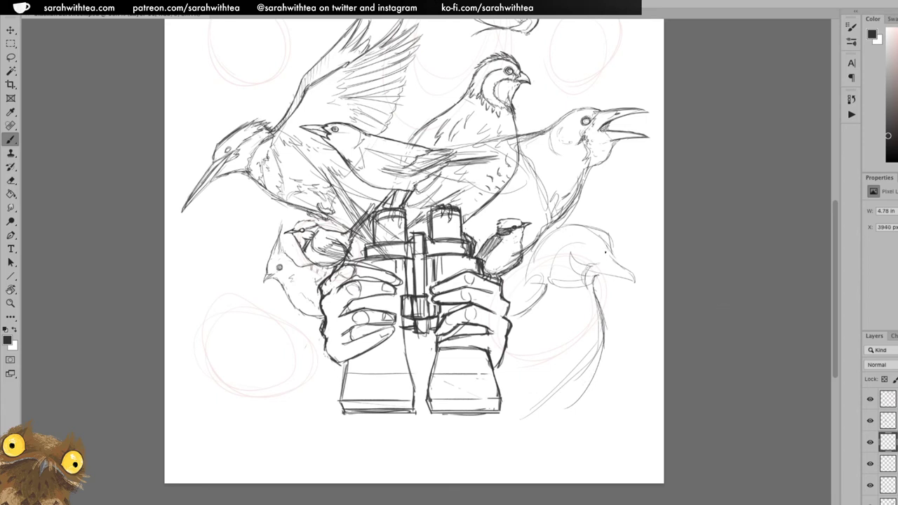
# Strengthen the bird's forehead and beak lines and outline the back of its head down to the neck.
pyautogui.moveTo(602, 251)
pyautogui.mouseDown()
pyautogui.moveTo(605, 272)
pyautogui.moveTo(635, 285)
pyautogui.moveTo(610, 256)
pyautogui.mouseUp()
pyautogui.moveTo(610, 257); pyautogui.dragTo(597, 229)
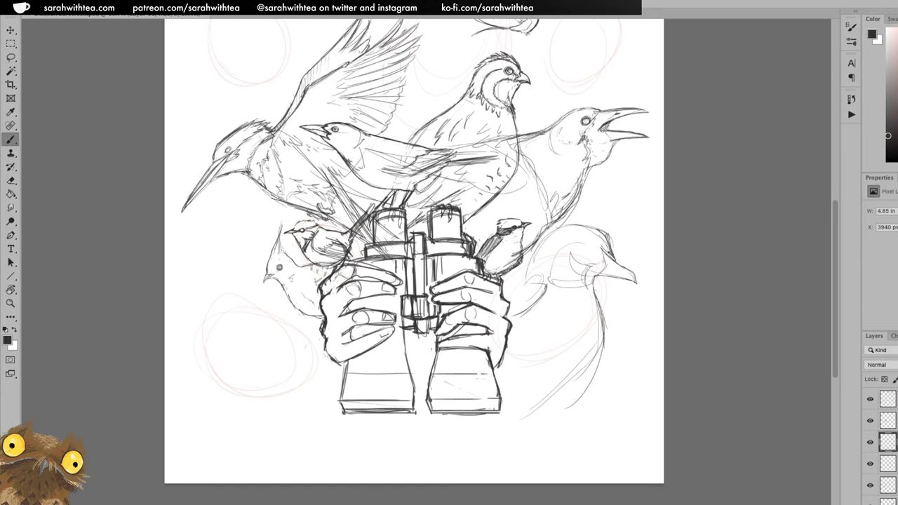
pyautogui.press('e')
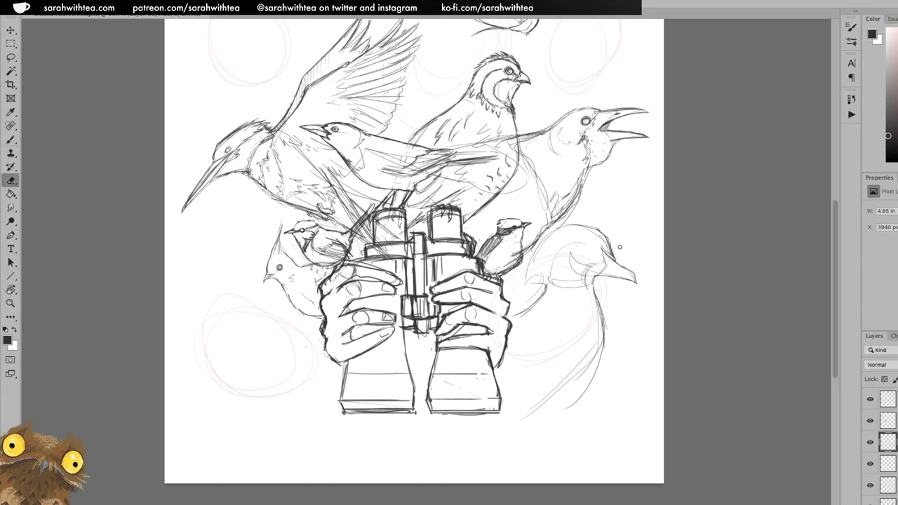
pyautogui.press('b')
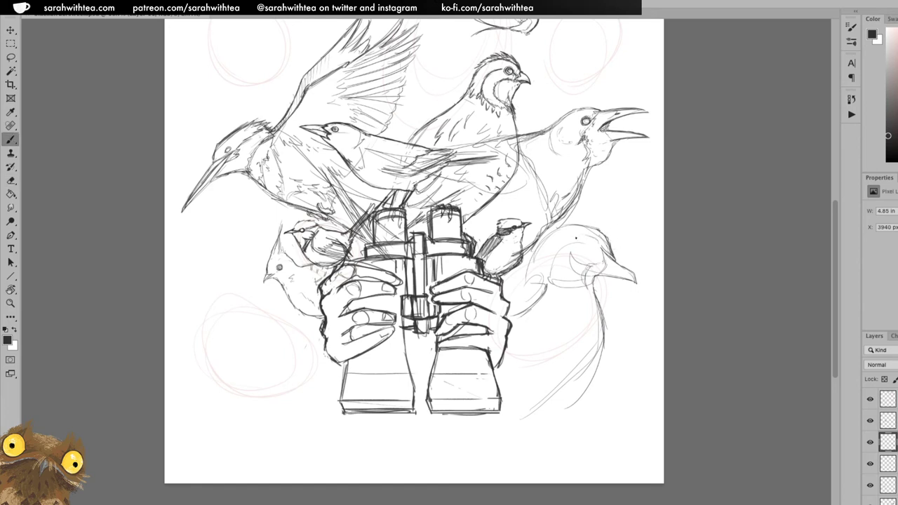
pyautogui.moveTo(554, 234)
pyautogui.mouseDown()
pyautogui.moveTo(589, 233)
pyautogui.moveTo(561, 229)
pyautogui.moveTo(542, 244)
pyautogui.moveTo(528, 304)
pyautogui.mouseUp()
pyautogui.moveTo(558, 250); pyautogui.dragTo(531, 302)
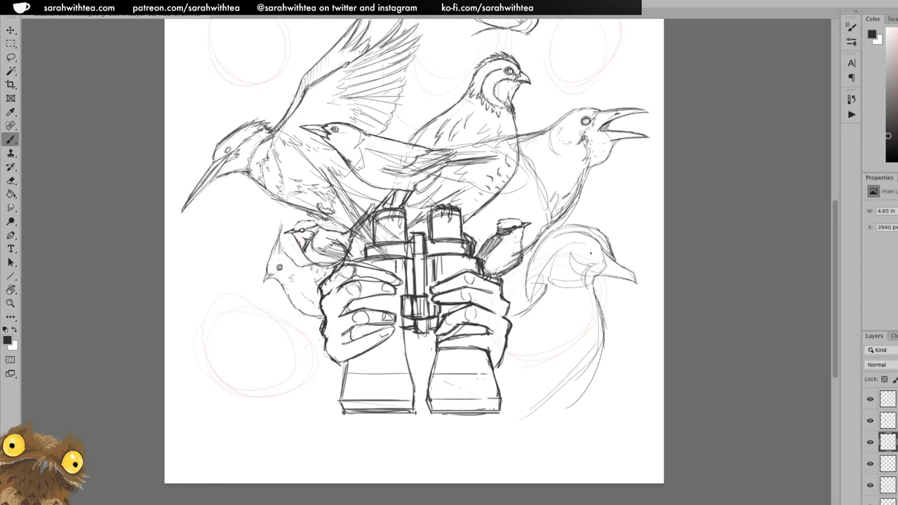
# Draw a round eye on the new bird's head and clean up the lines around it.
pyautogui.moveTo(586, 252); pyautogui.dragTo(582, 244)
pyautogui.moveTo(581, 251)
pyautogui.mouseDown()
pyautogui.moveTo(582, 269)
pyautogui.moveTo(601, 269)
pyautogui.mouseUp()
pyautogui.press('v')
pyautogui.moveTo(602, 269)
pyautogui.mouseDown()
pyautogui.moveTo(581, 249)
pyautogui.moveTo(605, 270)
pyautogui.mouseUp()
pyautogui.press('e')
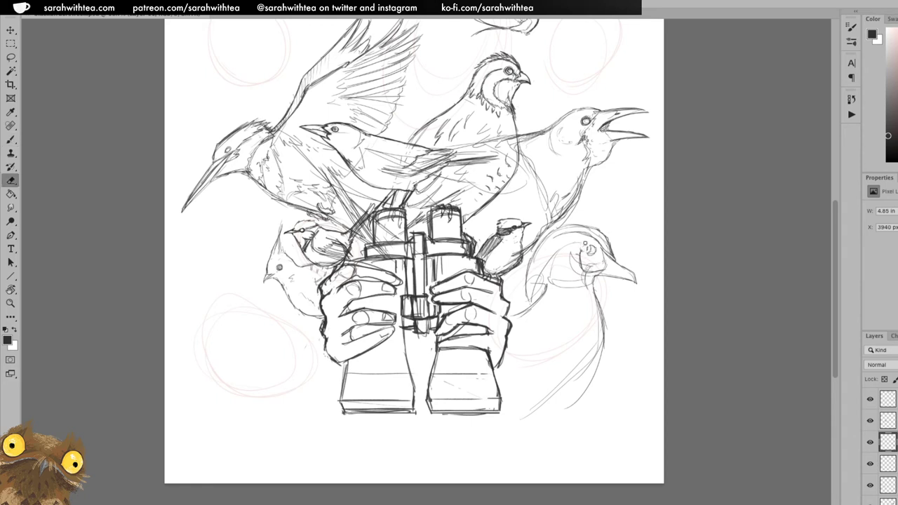
pyautogui.press('b')
pyautogui.moveTo(588, 247); pyautogui.dragTo(582, 252)
pyautogui.press('e')
pyautogui.press('b')
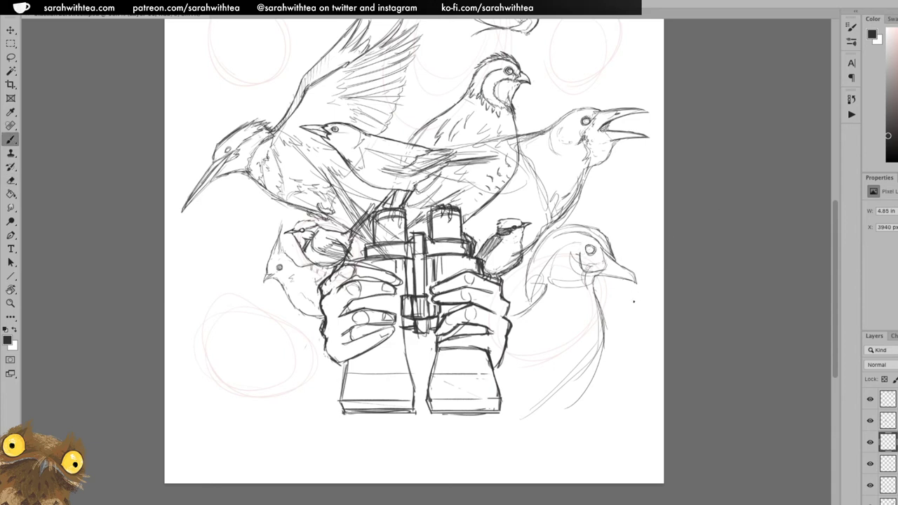
# Refine the bird's forehead and beak with a nostril mark, and firm up the crown and jaw-to-neck lines.
pyautogui.press('e')
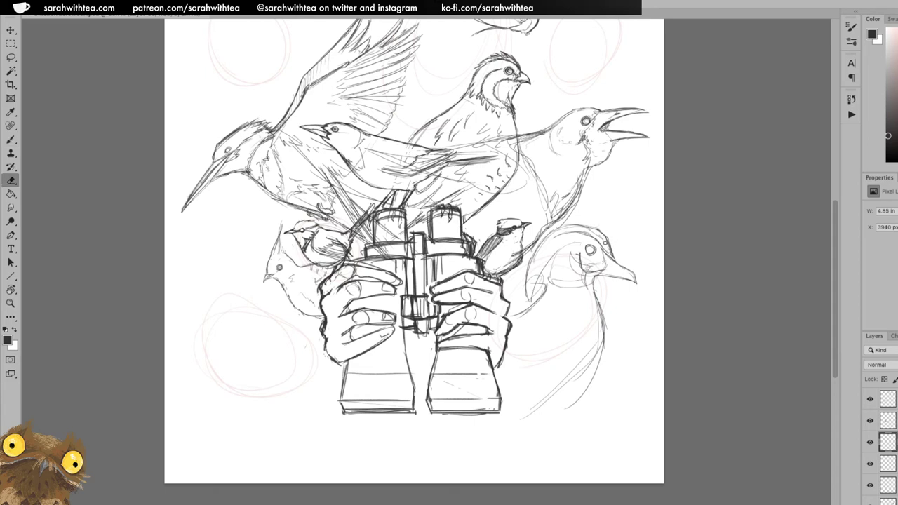
pyautogui.press('b')
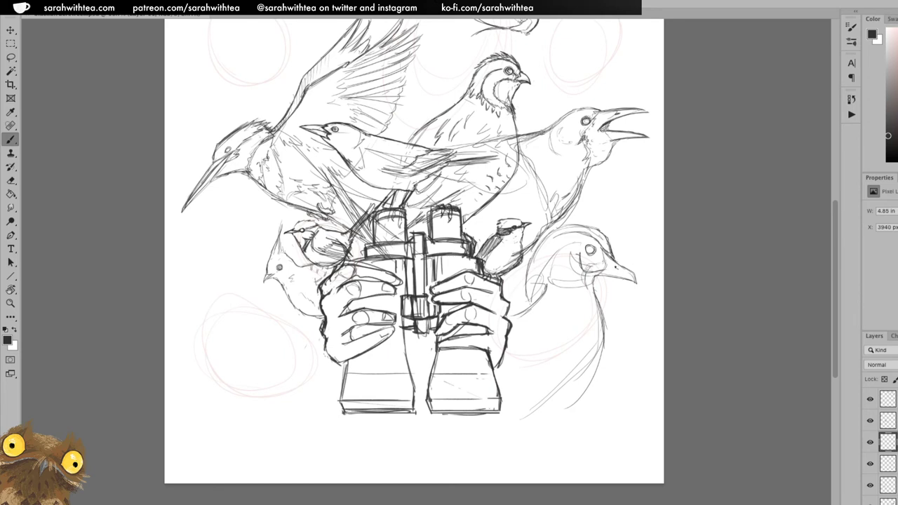
pyautogui.moveTo(615, 269); pyautogui.dragTo(620, 273)
pyautogui.press('e')
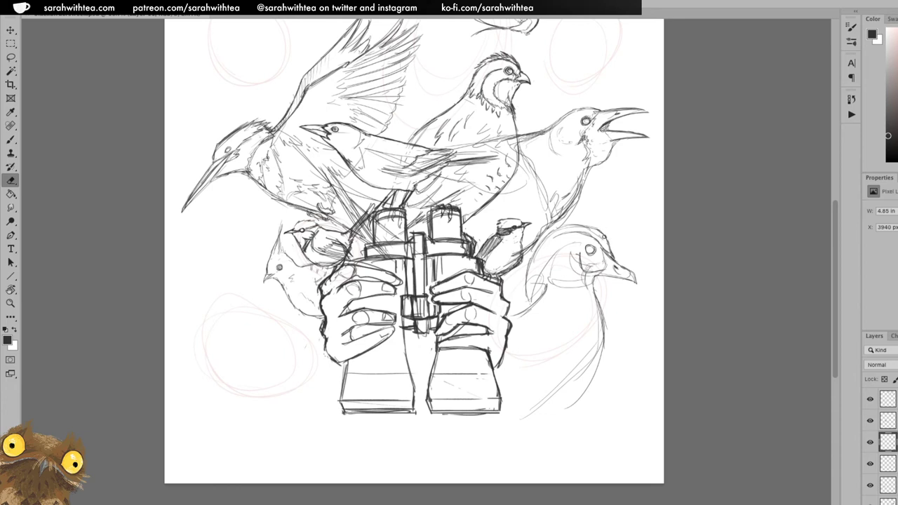
pyautogui.press('b')
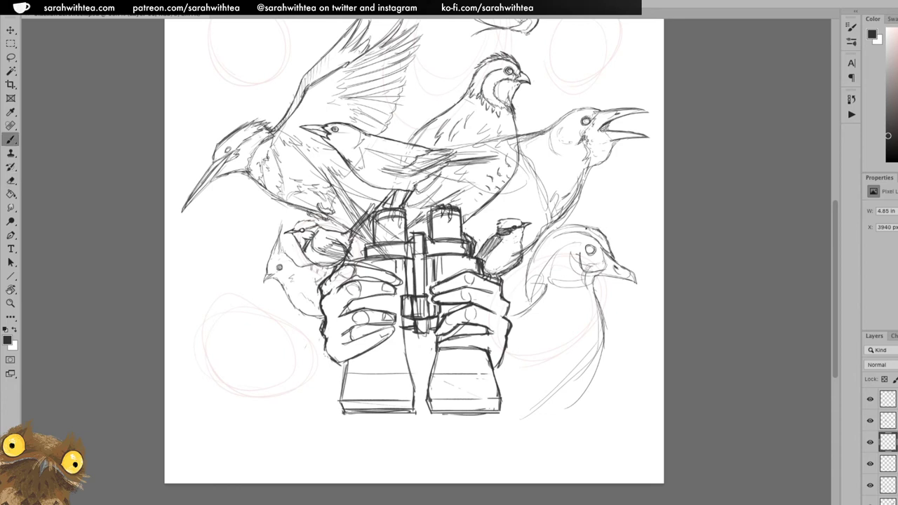
pyautogui.moveTo(564, 230)
pyautogui.mouseDown()
pyautogui.moveTo(596, 224)
pyautogui.moveTo(578, 222)
pyautogui.mouseUp()
pyautogui.moveTo(570, 286)
pyautogui.mouseDown()
pyautogui.moveTo(589, 277)
pyautogui.moveTo(507, 313)
pyautogui.mouseUp()
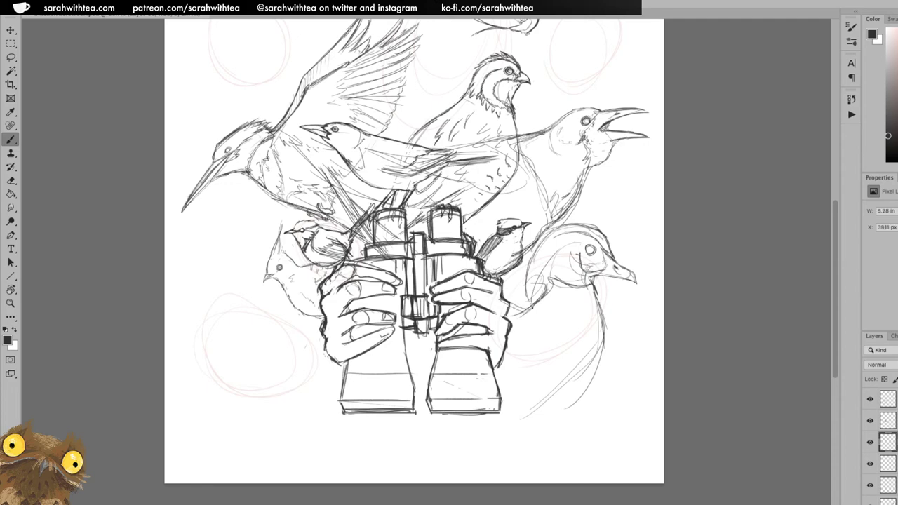
pyautogui.press('z')
pyautogui.keyDown('alt'); pyautogui.click(599, 316); pyautogui.keyUp('alt')
pyautogui.keyDown('alt'); pyautogui.click(599, 321); pyautogui.keyUp('alt')
pyautogui.keyDown('alt'); pyautogui.click(598, 323); pyautogui.keyUp('alt')
pyautogui.click(228, 219)
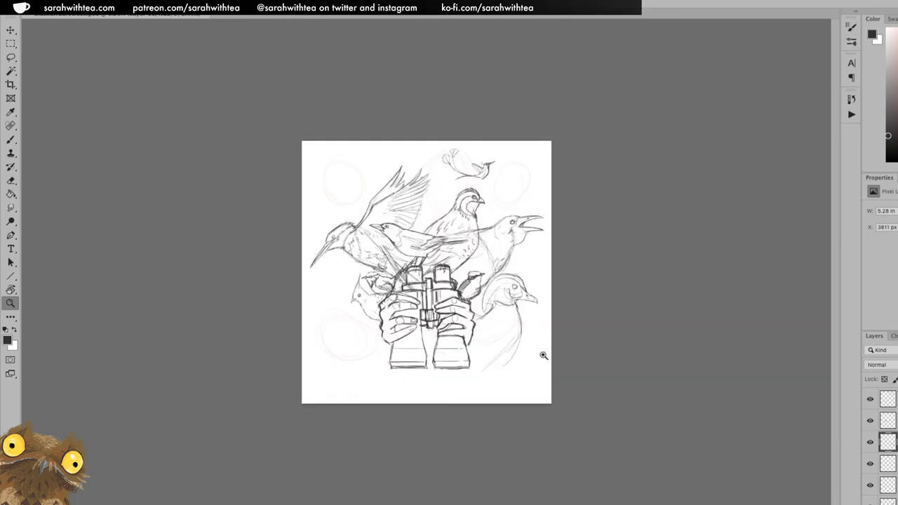
pyautogui.hotkey('ctrl', 't')
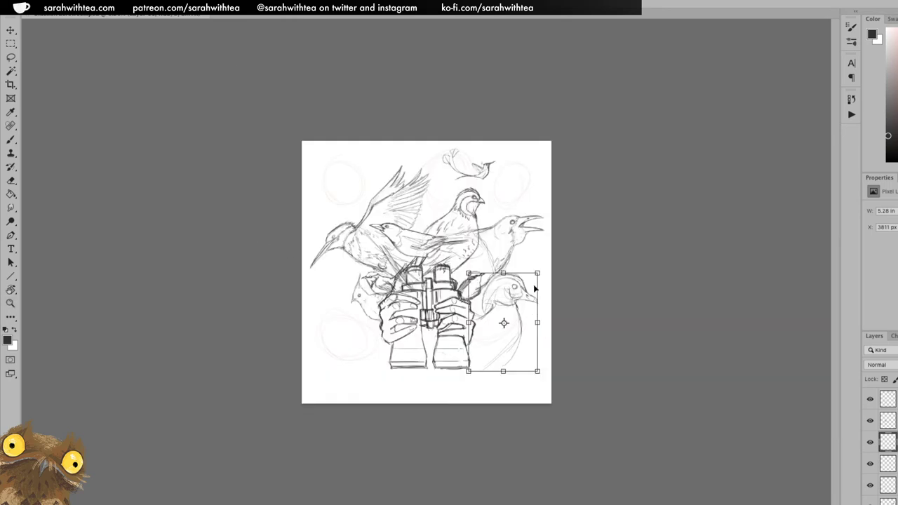
pyautogui.moveTo(537, 273); pyautogui.dragTo(550, 264)
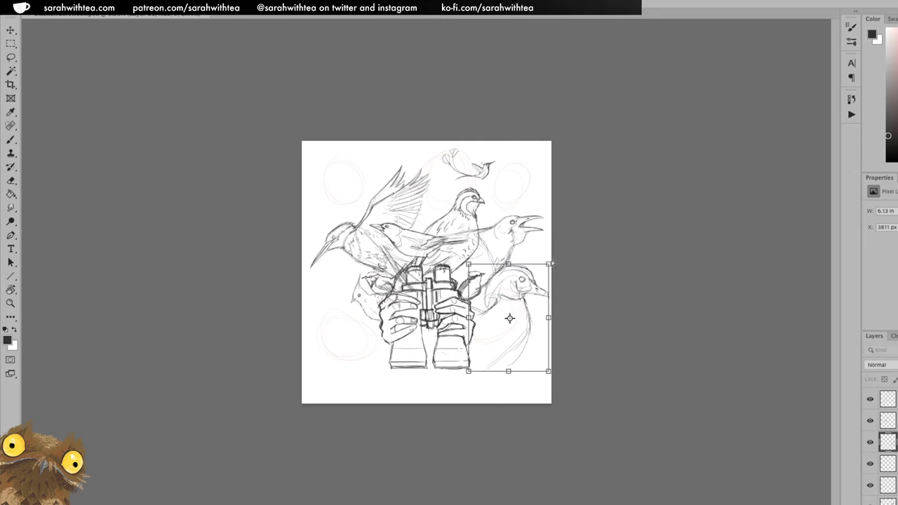
pyautogui.press('Escape')
pyautogui.hotkey('ctrl', 't')
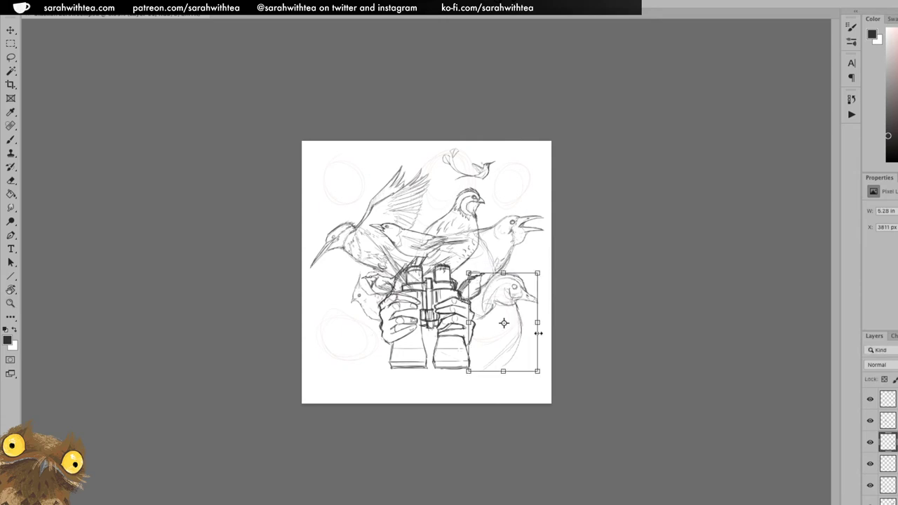
pyautogui.moveTo(468, 371); pyautogui.dragTo(456, 390)
pyautogui.moveTo(546, 267)
pyautogui.mouseDown()
pyautogui.moveTo(563, 274)
pyautogui.moveTo(559, 284)
pyautogui.mouseUp()
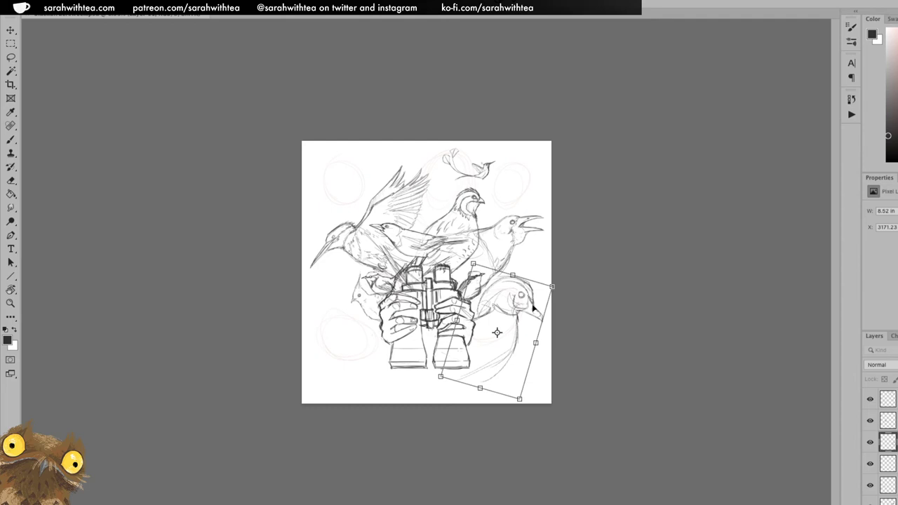
pyautogui.press('Return')
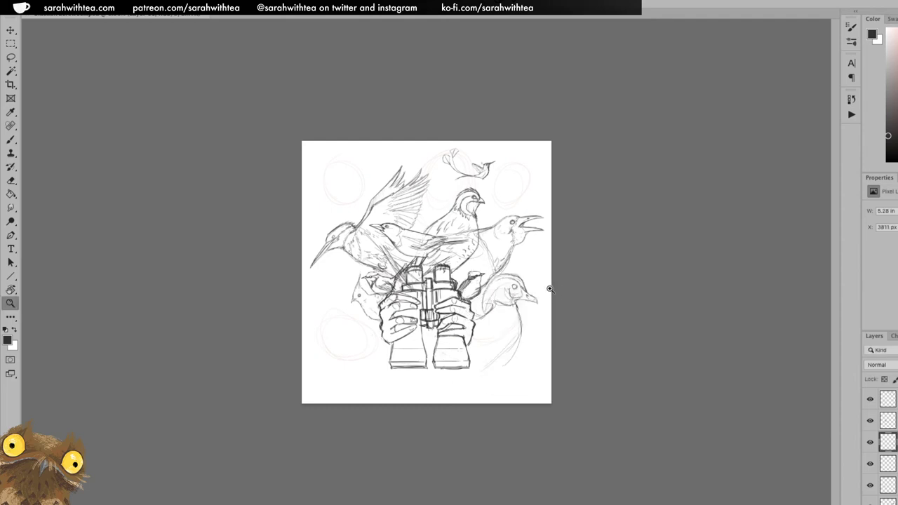
# Scale the new bird sketch up to about 5.72 in wide and shift it slightly downward.
pyautogui.hotkey('ctrl', 't')
pyautogui.moveTo(541, 271); pyautogui.dragTo(550, 263)
pyautogui.press('Return')
pyautogui.press('v')
pyautogui.moveTo(524, 327); pyautogui.dragTo(523, 338)
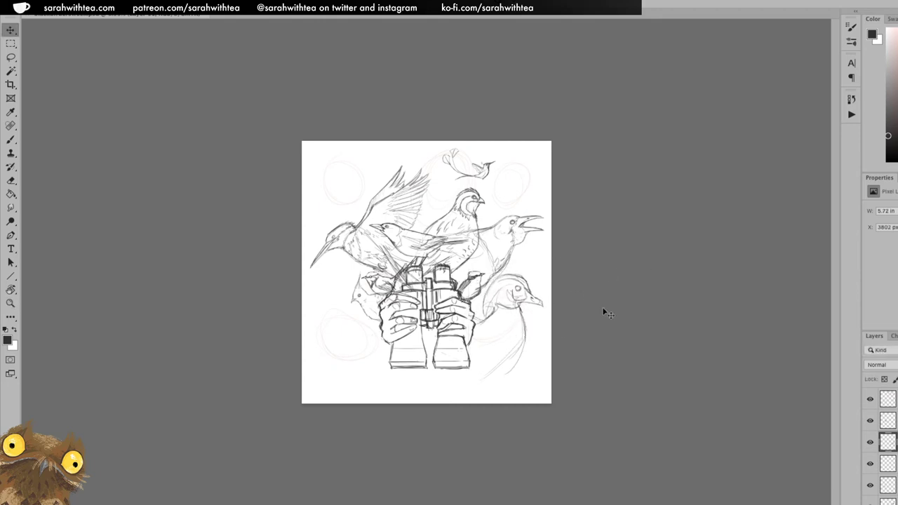
# Sketch the bird's full body below the head, adding a wider breast line, folded wing, tail and back contours.
pyautogui.press('z')
pyautogui.click(522, 330)
pyautogui.moveTo(644, 356); pyautogui.dragTo(520, 242)
pyautogui.press('b')
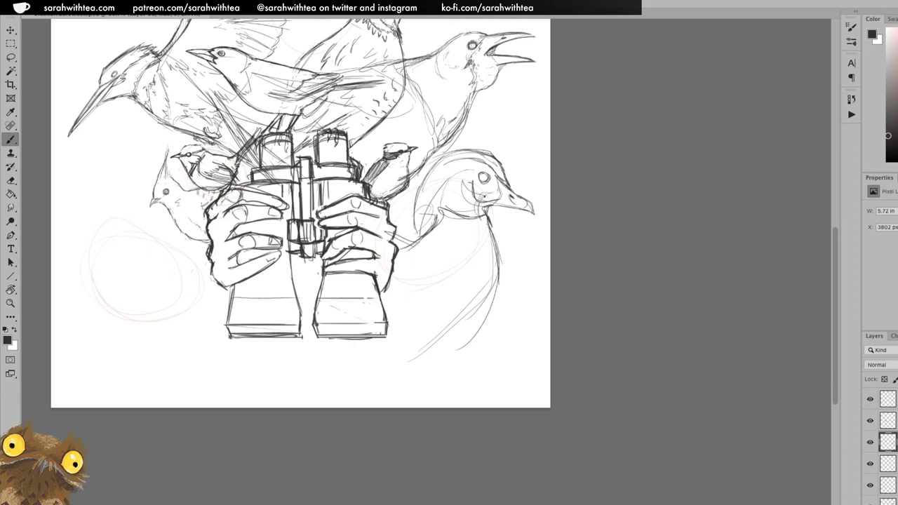
pyautogui.moveTo(486, 207)
pyautogui.mouseDown()
pyautogui.moveTo(508, 253)
pyautogui.moveTo(513, 331)
pyautogui.moveTo(457, 397)
pyautogui.moveTo(461, 291)
pyautogui.mouseUp()
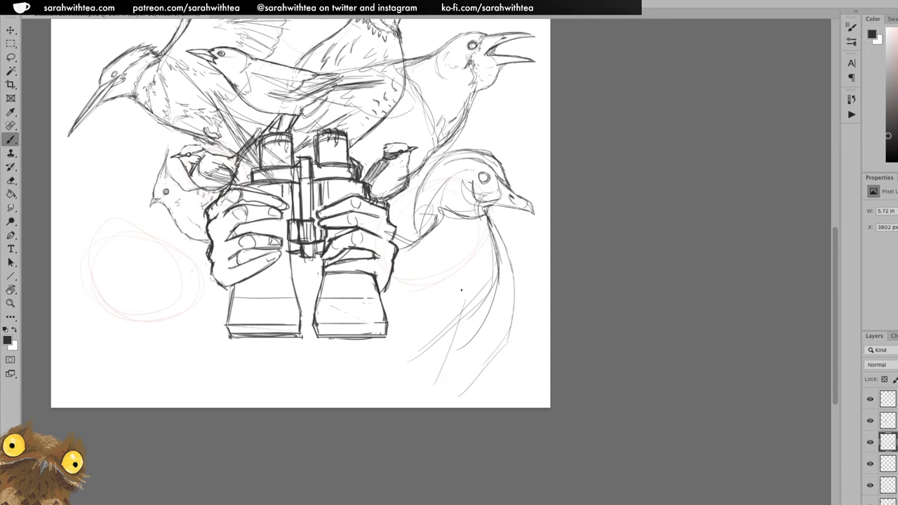
pyautogui.moveTo(455, 257)
pyautogui.mouseDown()
pyautogui.moveTo(416, 247)
pyautogui.moveTo(461, 257)
pyautogui.moveTo(354, 239)
pyautogui.moveTo(368, 411)
pyautogui.moveTo(447, 278)
pyautogui.moveTo(428, 247)
pyautogui.moveTo(421, 301)
pyautogui.moveTo(460, 263)
pyautogui.moveTo(402, 301)
pyautogui.moveTo(390, 378)
pyautogui.mouseUp()
pyautogui.moveTo(380, 345)
pyautogui.mouseDown()
pyautogui.moveTo(376, 386)
pyautogui.moveTo(331, 394)
pyautogui.mouseUp()
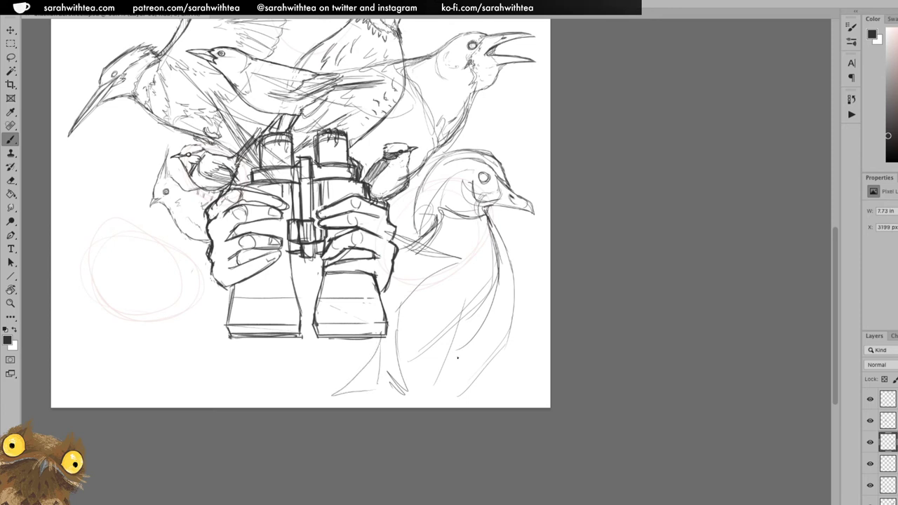
pyautogui.moveTo(493, 225)
pyautogui.mouseDown()
pyautogui.moveTo(513, 289)
pyautogui.moveTo(460, 396)
pyautogui.mouseUp()
# Move the new bird sketch slightly to the right, away from the binoculars.
pyautogui.press('z')
pyautogui.moveTo(509, 337); pyautogui.dragTo(507, 341)
pyautogui.click(329, 182)
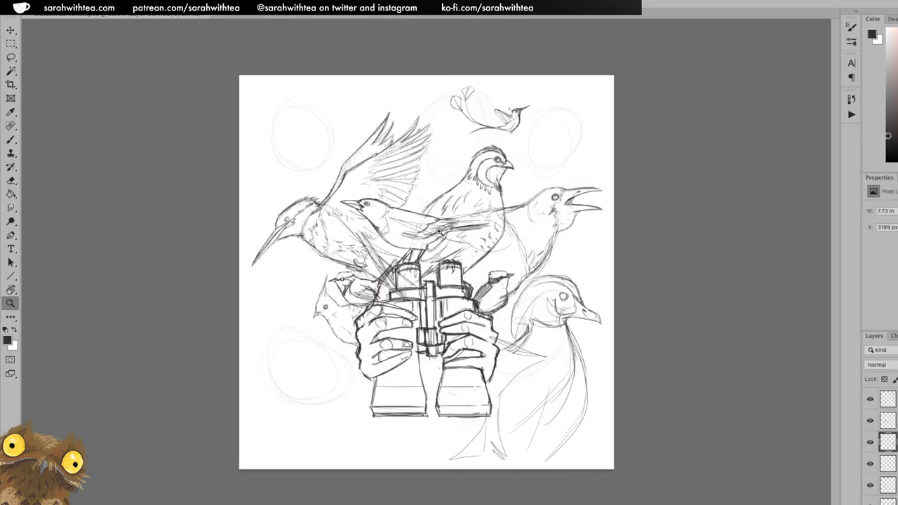
pyautogui.press('v')
pyautogui.moveTo(579, 359)
pyautogui.mouseDown()
pyautogui.moveTo(588, 366)
pyautogui.moveTo(592, 354)
pyautogui.mouseUp()
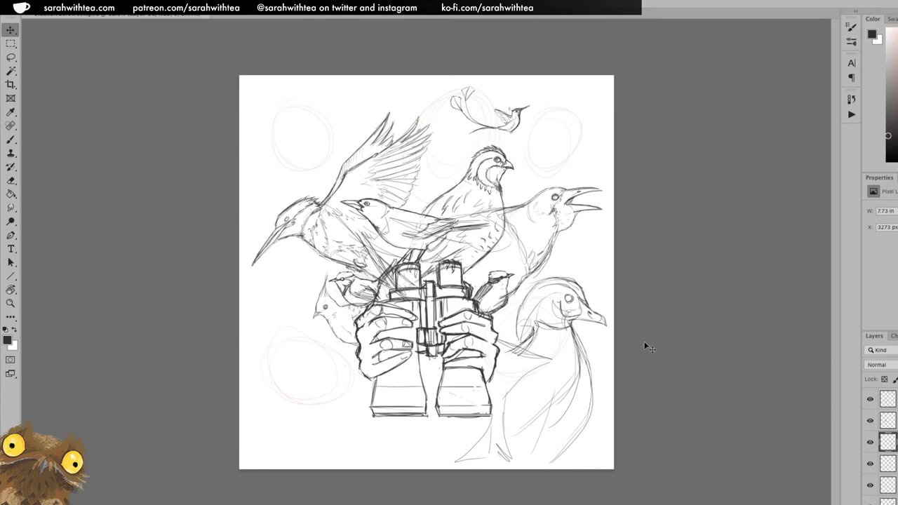
# Scale the new bird sketch down to about 7.42 in wide, nudge it into place and return to the Brush tool.
pyautogui.press('z')
pyautogui.click(573, 370)
pyautogui.moveTo(587, 365); pyautogui.dragTo(495, 281)
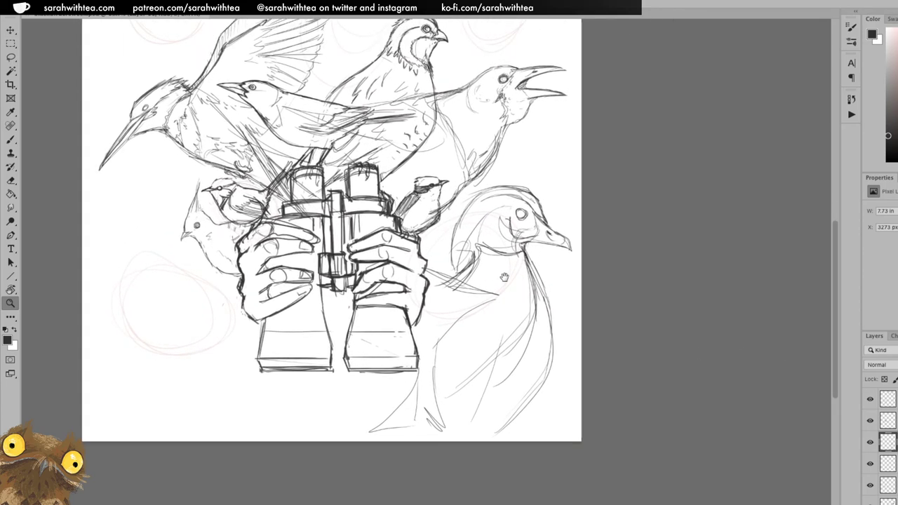
pyautogui.hotkey('ctrl', 't')
pyautogui.moveTo(566, 186)
pyautogui.mouseDown()
pyautogui.moveTo(574, 179)
pyautogui.moveTo(562, 193)
pyautogui.mouseUp()
pyautogui.press('Return')
pyautogui.press('v')
pyautogui.moveTo(532, 296)
pyautogui.mouseDown()
pyautogui.moveTo(531, 287)
pyautogui.moveTo(535, 296)
pyautogui.mouseUp()
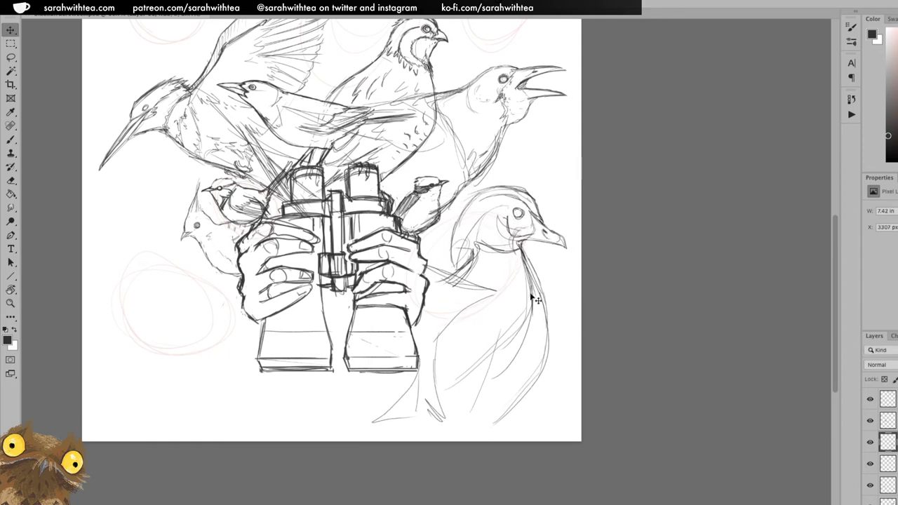
pyautogui.press('b')
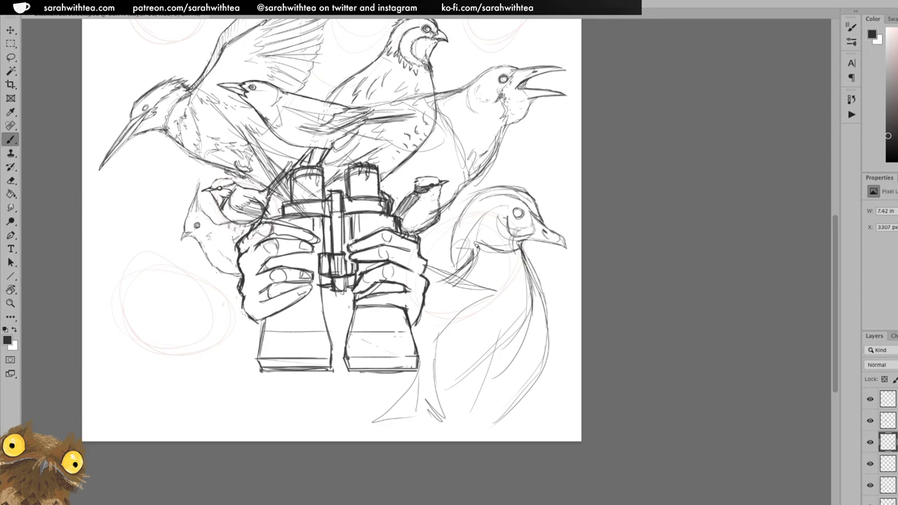
# Darken the back of the lower-right bird's crest, shape its rounded tip at the nape and erase stray lines beside it.
pyautogui.moveTo(455, 217)
pyautogui.mouseDown()
pyautogui.moveTo(456, 272)
pyautogui.moveTo(465, 202)
pyautogui.moveTo(475, 194)
pyautogui.moveTo(456, 264)
pyautogui.moveTo(470, 292)
pyautogui.moveTo(477, 284)
pyautogui.mouseUp()
pyautogui.moveTo(480, 262)
pyautogui.mouseDown()
pyautogui.moveTo(475, 285)
pyautogui.moveTo(477, 255)
pyautogui.moveTo(474, 288)
pyautogui.moveTo(478, 258)
pyautogui.moveTo(457, 274)
pyautogui.moveTo(476, 270)
pyautogui.mouseUp()
pyautogui.moveTo(479, 271)
pyautogui.mouseDown()
pyautogui.moveTo(473, 283)
pyautogui.moveTo(464, 265)
pyautogui.mouseUp()
pyautogui.moveTo(461, 271)
pyautogui.mouseDown()
pyautogui.moveTo(458, 284)
pyautogui.moveTo(475, 269)
pyautogui.mouseUp()
pyautogui.moveTo(477, 275); pyautogui.dragTo(467, 291)
pyautogui.press('e')
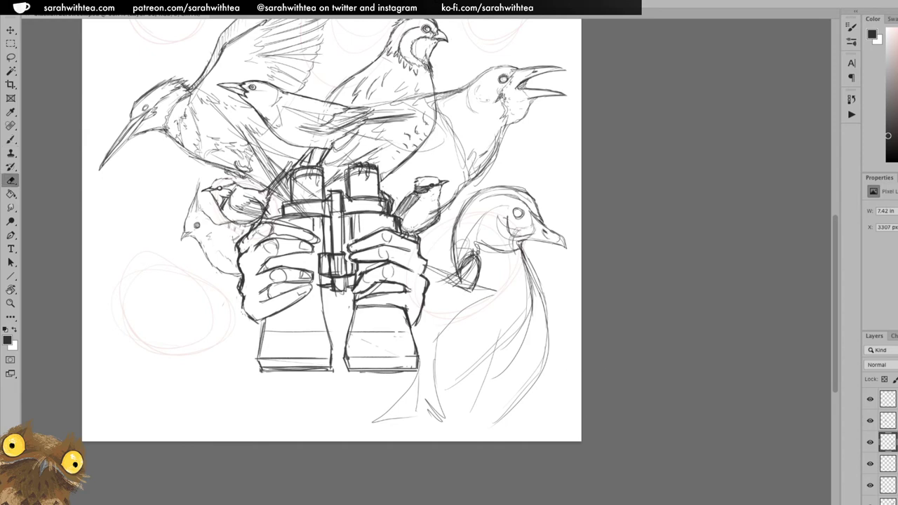
pyautogui.moveTo(452, 266)
pyautogui.mouseDown()
pyautogui.moveTo(456, 279)
pyautogui.moveTo(476, 252)
pyautogui.mouseUp()
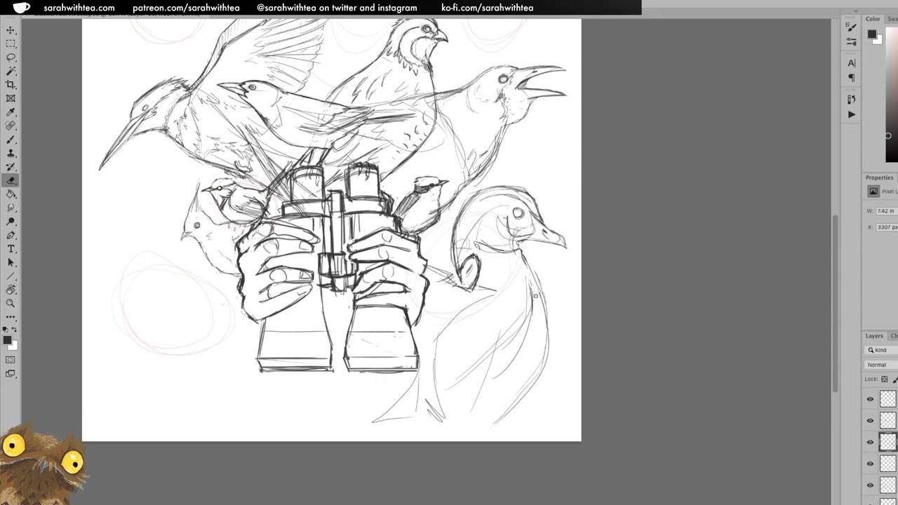
# Darken the lower-right bird's front neck line, add speckles on the breast and erase the old breast contour.
pyautogui.press('b')
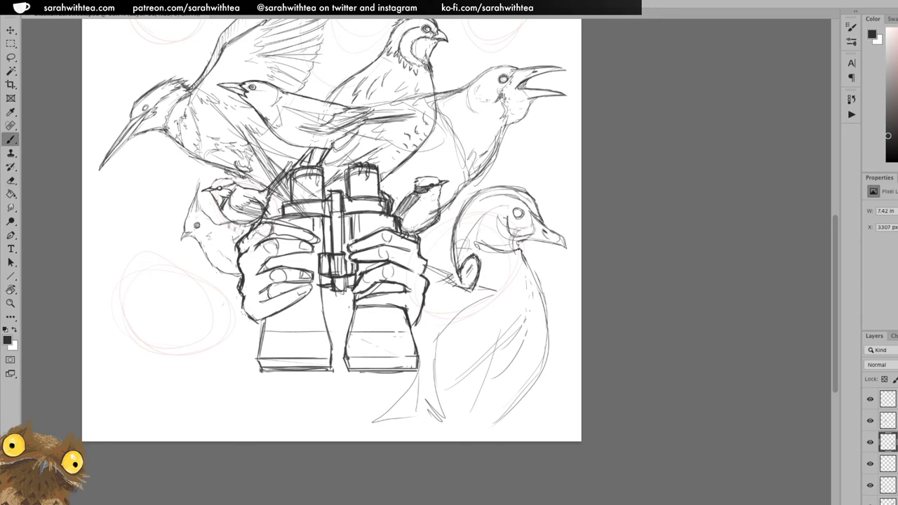
pyautogui.moveTo(517, 237); pyautogui.dragTo(544, 289)
pyautogui.moveTo(524, 257); pyautogui.dragTo(548, 302)
pyautogui.moveTo(508, 307)
pyautogui.mouseDown()
pyautogui.moveTo(519, 313)
pyautogui.moveTo(516, 347)
pyautogui.mouseUp()
pyautogui.moveTo(547, 299)
pyautogui.mouseDown()
pyautogui.moveTo(554, 332)
pyautogui.moveTo(533, 373)
pyautogui.mouseUp()
pyautogui.moveTo(551, 314); pyautogui.dragTo(527, 357)
pyautogui.press('e')
pyautogui.moveTo(553, 317)
pyautogui.mouseDown()
pyautogui.moveTo(527, 387)
pyautogui.moveTo(496, 420)
pyautogui.mouseUp()
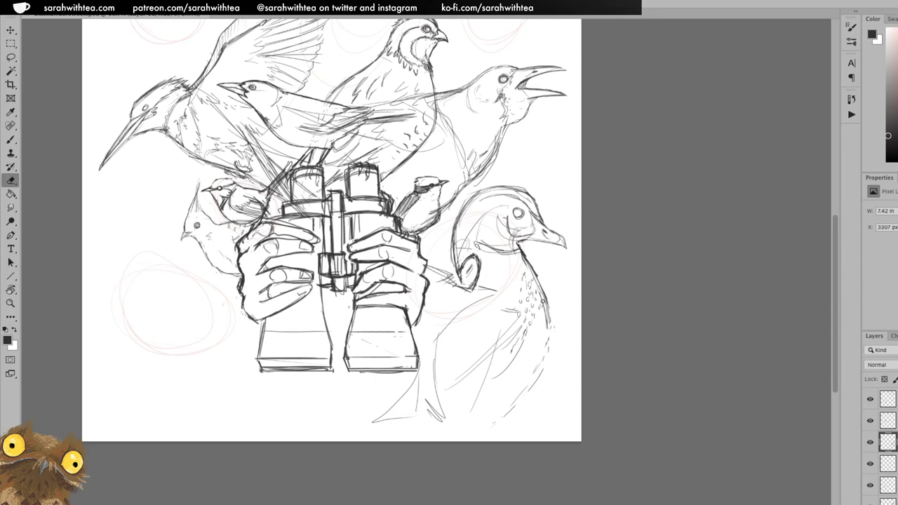
# Redraw the lower-right bird's front contour with darker strokes from the neck over the breast to the belly.
pyautogui.press('b')
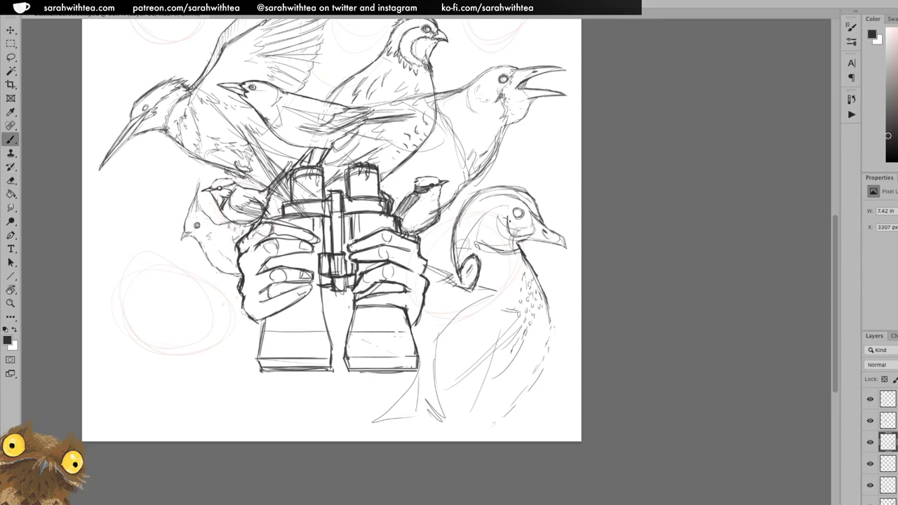
pyautogui.moveTo(534, 270); pyautogui.dragTo(551, 310)
pyautogui.moveTo(526, 256); pyautogui.dragTo(541, 282)
pyautogui.press('e')
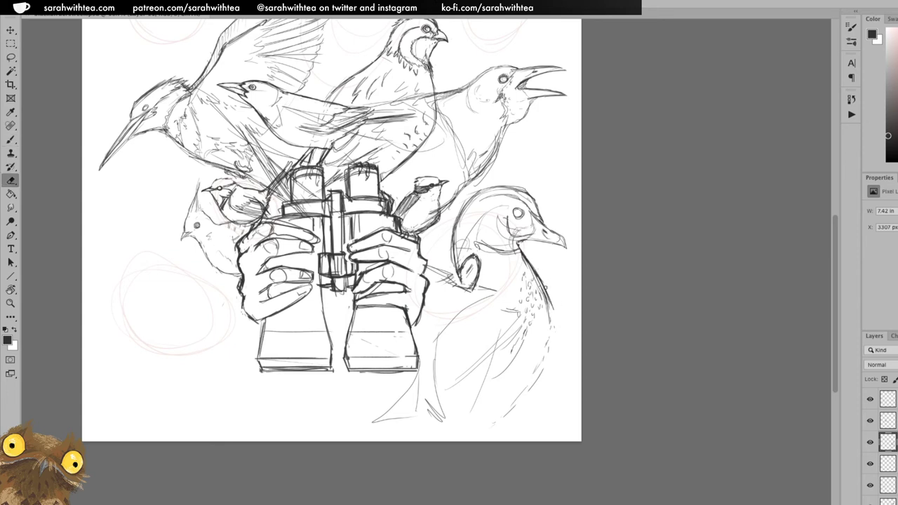
pyautogui.press('b')
pyautogui.moveTo(553, 308)
pyautogui.mouseDown()
pyautogui.moveTo(547, 354)
pyautogui.moveTo(524, 389)
pyautogui.mouseUp()
pyautogui.moveTo(551, 330); pyautogui.dragTo(521, 393)
pyautogui.moveTo(540, 363); pyautogui.dragTo(506, 417)
pyautogui.moveTo(531, 383); pyautogui.dragTo(495, 420)
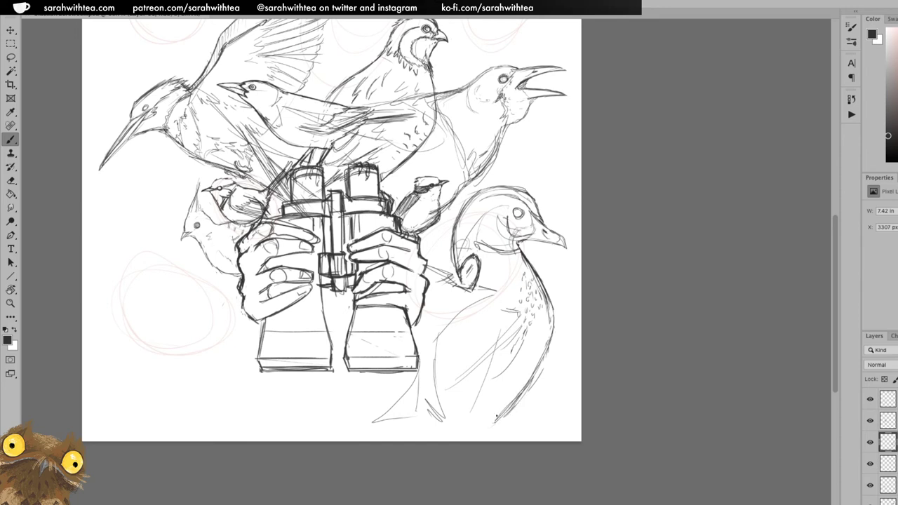
pyautogui.moveTo(540, 355); pyautogui.dragTo(494, 421)
# Erase the lower belly line and redraw it reaching closer to the page's lower edge, adding strokes at the wing tip.
pyautogui.press('e')
pyautogui.moveTo(532, 382)
pyautogui.mouseDown()
pyautogui.moveTo(503, 418)
pyautogui.moveTo(543, 363)
pyautogui.moveTo(507, 416)
pyautogui.moveTo(542, 378)
pyautogui.moveTo(531, 369)
pyautogui.moveTo(541, 357)
pyautogui.moveTo(496, 418)
pyautogui.mouseUp()
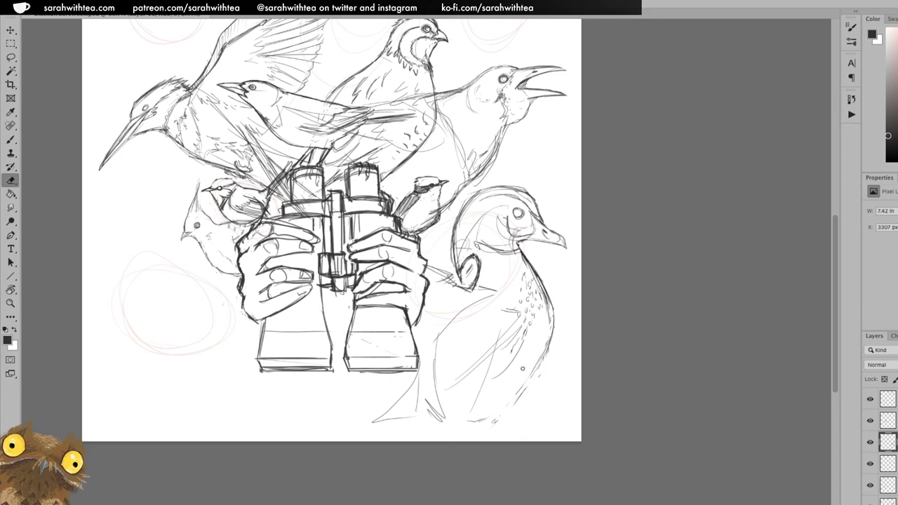
pyautogui.press('b')
pyautogui.moveTo(542, 360)
pyautogui.mouseDown()
pyautogui.moveTo(496, 418)
pyautogui.moveTo(519, 407)
pyautogui.moveTo(530, 380)
pyautogui.mouseUp()
pyautogui.press('v')
pyautogui.press('b')
pyautogui.moveTo(490, 426)
pyautogui.mouseDown()
pyautogui.moveTo(539, 363)
pyautogui.moveTo(489, 427)
pyautogui.mouseUp()
pyautogui.moveTo(533, 370)
pyautogui.mouseDown()
pyautogui.moveTo(479, 434)
pyautogui.moveTo(483, 385)
pyautogui.moveTo(444, 432)
pyautogui.moveTo(424, 421)
pyautogui.moveTo(429, 431)
pyautogui.moveTo(416, 428)
pyautogui.mouseUp()
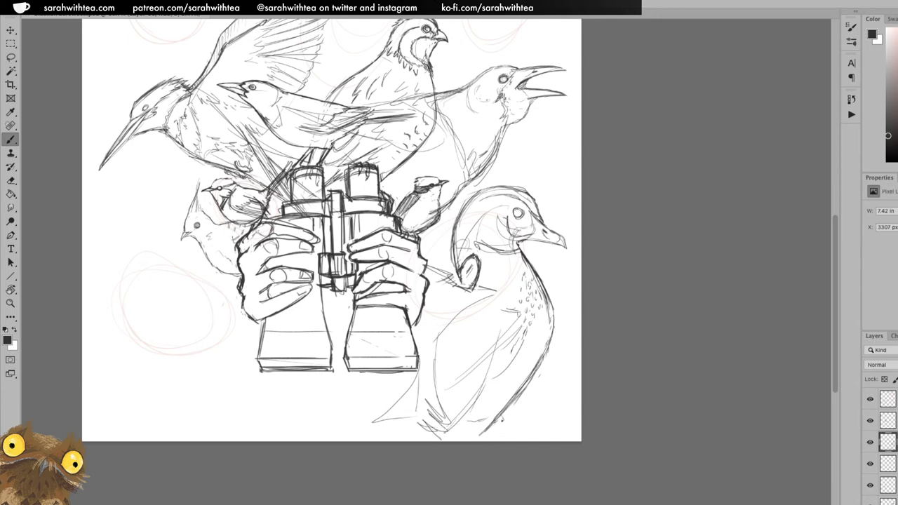
# Move the lower-right bird sketch slightly down and to the right.
pyautogui.press('v')
pyautogui.moveTo(502, 413); pyautogui.dragTo(512, 408)
pyautogui.press('b')
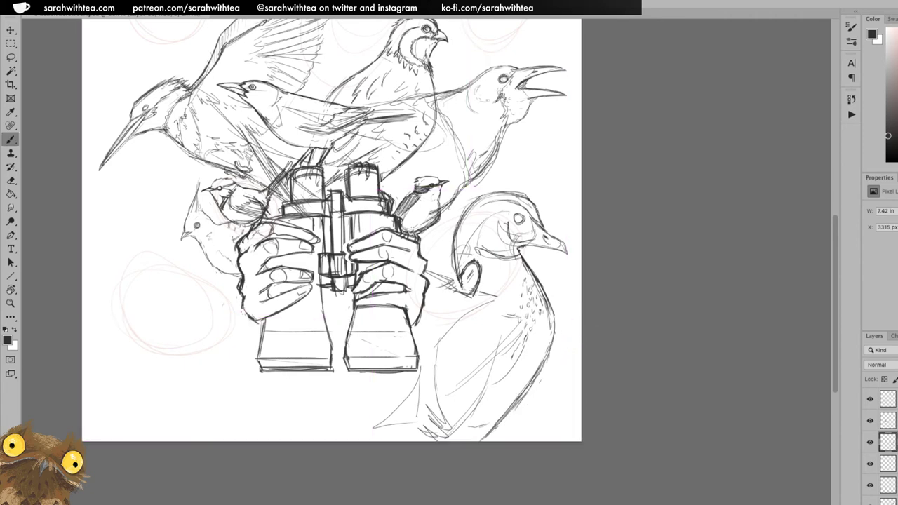
# Erase the stray lines around and inside the crest tip at the lower-right bird's nape.
pyautogui.press('e')
pyautogui.moveTo(470, 271); pyautogui.dragTo(457, 296)
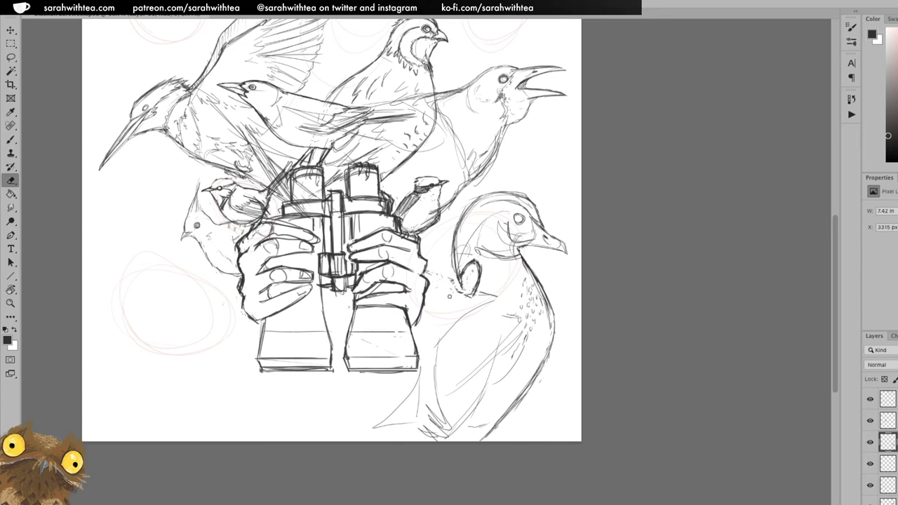
pyautogui.moveTo(471, 285); pyautogui.dragTo(473, 267)
pyautogui.press('b')
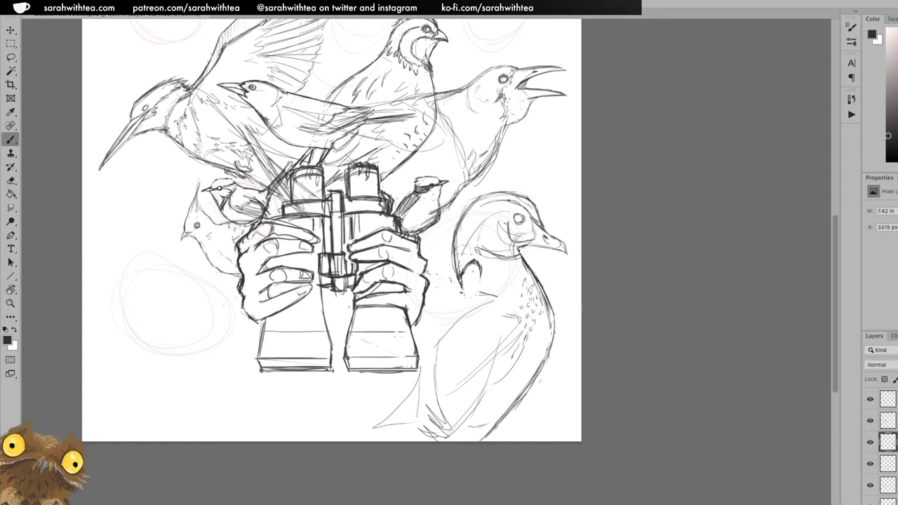
# Add a line across the lower-right bird's crown and strengthen the cheek marking behind its eye.
pyautogui.moveTo(482, 205)
pyautogui.mouseDown()
pyautogui.moveTo(524, 201)
pyautogui.moveTo(535, 218)
pyautogui.mouseUp()
pyautogui.press('e')
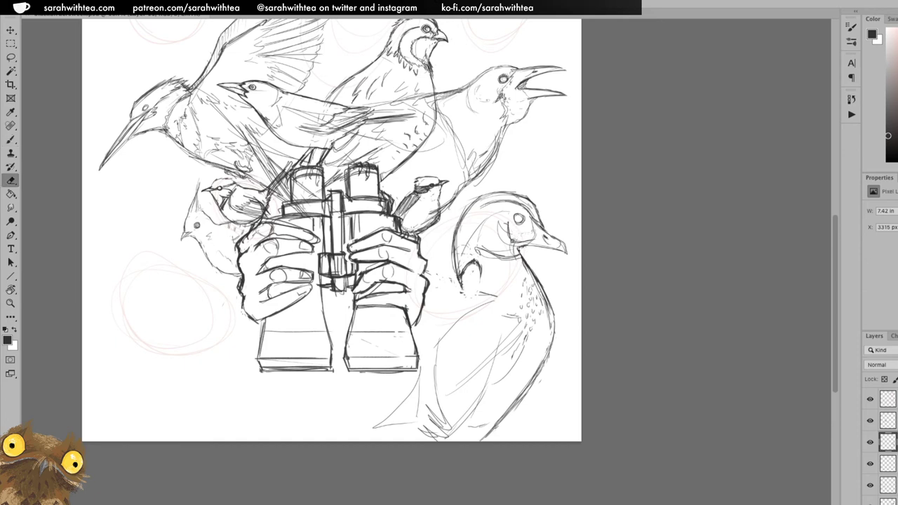
pyautogui.press('b')
pyautogui.moveTo(510, 249)
pyautogui.mouseDown()
pyautogui.moveTo(480, 247)
pyautogui.moveTo(509, 248)
pyautogui.moveTo(504, 227)
pyautogui.mouseUp()
pyautogui.press('e')
pyautogui.press('b')
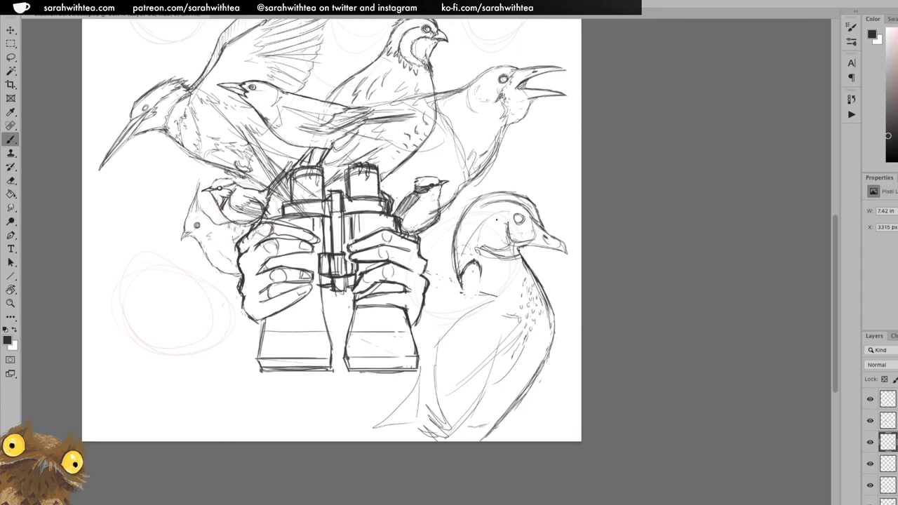
# Sketch the crest's inner contour sweeping down to the nape and clean up the lines around its curled tip.
pyautogui.moveTo(499, 214)
pyautogui.mouseDown()
pyautogui.moveTo(463, 272)
pyautogui.moveTo(464, 251)
pyautogui.mouseUp()
pyautogui.moveTo(470, 212); pyautogui.dragTo(459, 251)
pyautogui.press('e')
pyautogui.moveTo(471, 260)
pyautogui.mouseDown()
pyautogui.moveTo(462, 276)
pyautogui.moveTo(458, 259)
pyautogui.moveTo(462, 294)
pyautogui.mouseUp()
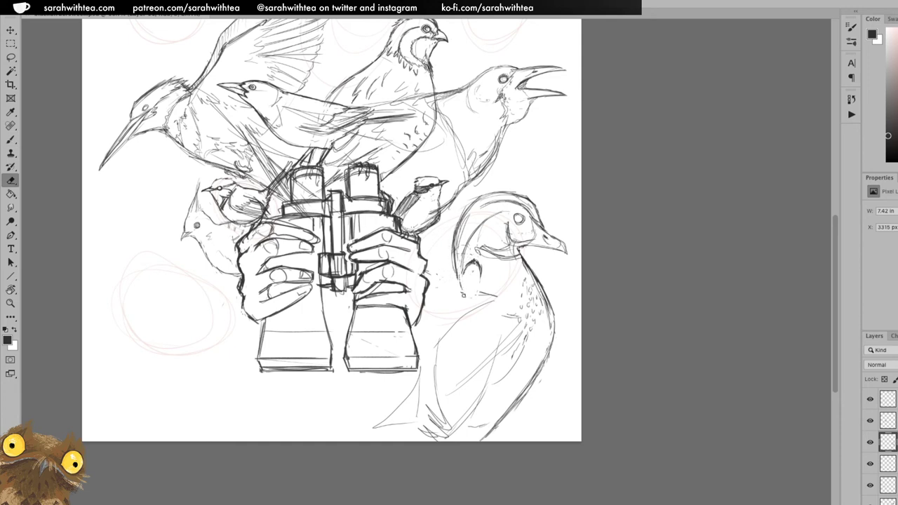
pyautogui.moveTo(463, 257)
pyautogui.mouseDown()
pyautogui.moveTo(463, 282)
pyautogui.moveTo(456, 240)
pyautogui.moveTo(465, 289)
pyautogui.moveTo(481, 282)
pyautogui.moveTo(467, 299)
pyautogui.moveTo(480, 278)
pyautogui.moveTo(474, 289)
pyautogui.mouseUp()
pyautogui.press('b')
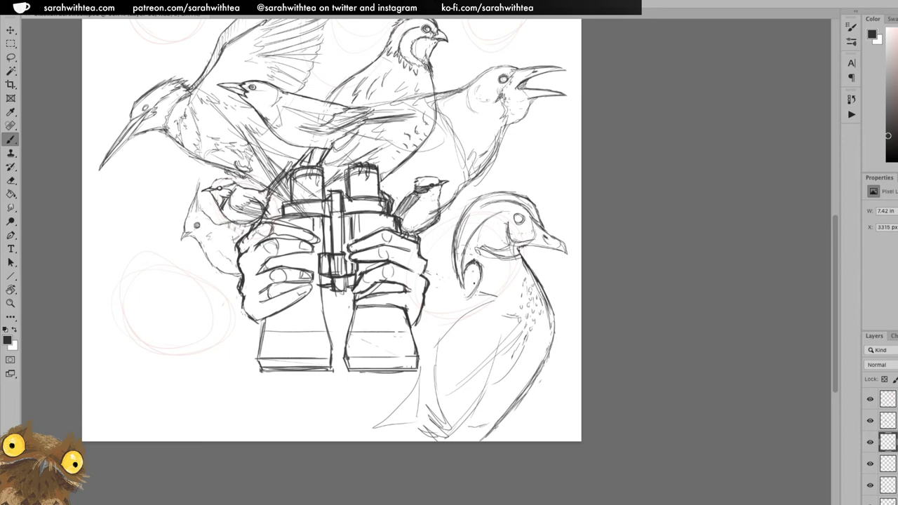
# Sketch the lower-right bird's shoulder and back, darken the wing's rear edge and add tail strokes.
pyautogui.moveTo(465, 299)
pyautogui.mouseDown()
pyautogui.moveTo(442, 275)
pyautogui.moveTo(467, 299)
pyautogui.moveTo(442, 293)
pyautogui.moveTo(439, 309)
pyautogui.moveTo(461, 310)
pyautogui.moveTo(421, 365)
pyautogui.moveTo(461, 323)
pyautogui.moveTo(517, 301)
pyautogui.moveTo(495, 313)
pyautogui.mouseUp()
pyautogui.moveTo(449, 341)
pyautogui.mouseDown()
pyautogui.moveTo(437, 366)
pyautogui.moveTo(438, 415)
pyautogui.mouseUp()
pyautogui.moveTo(444, 385)
pyautogui.mouseDown()
pyautogui.moveTo(435, 420)
pyautogui.moveTo(430, 410)
pyautogui.mouseUp()
pyautogui.moveTo(448, 405)
pyautogui.mouseDown()
pyautogui.moveTo(443, 425)
pyautogui.moveTo(430, 421)
pyautogui.mouseUp()
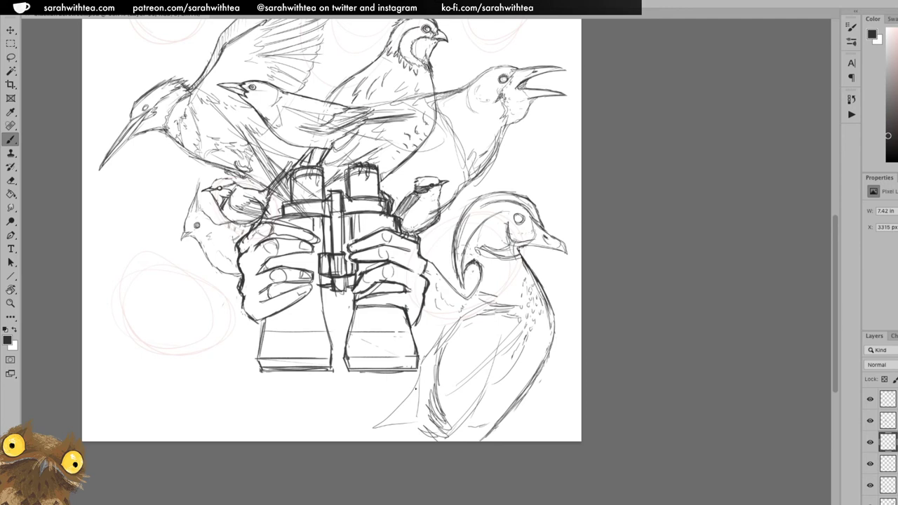
pyautogui.moveTo(425, 357)
pyautogui.mouseDown()
pyautogui.moveTo(397, 401)
pyautogui.moveTo(353, 430)
pyautogui.mouseUp()
pyautogui.moveTo(393, 407); pyautogui.dragTo(372, 421)
pyautogui.moveTo(431, 362); pyautogui.dragTo(380, 393)
# Move the hummingbird sketch at the top of the page to the left, above the quail's head.
pyautogui.press('z')
pyautogui.moveTo(530, 334); pyautogui.dragTo(509, 292)
pyautogui.moveTo(301, 223); pyautogui.dragTo(401, 264)
pyautogui.moveTo(330, 219); pyautogui.dragTo(563, 325)
pyautogui.click(547, 310)
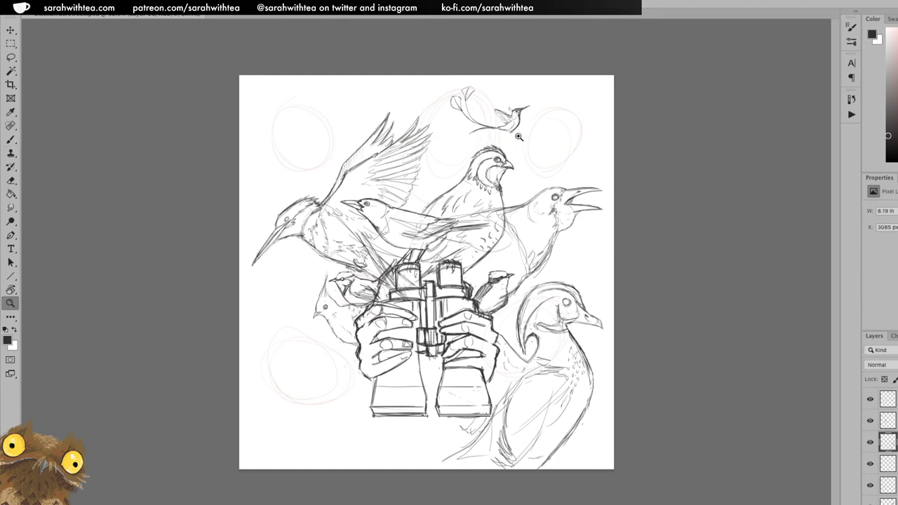
pyautogui.press('v')
pyautogui.moveTo(519, 137)
pyautogui.mouseDown()
pyautogui.moveTo(517, 119)
pyautogui.moveTo(499, 116)
pyautogui.mouseUp()
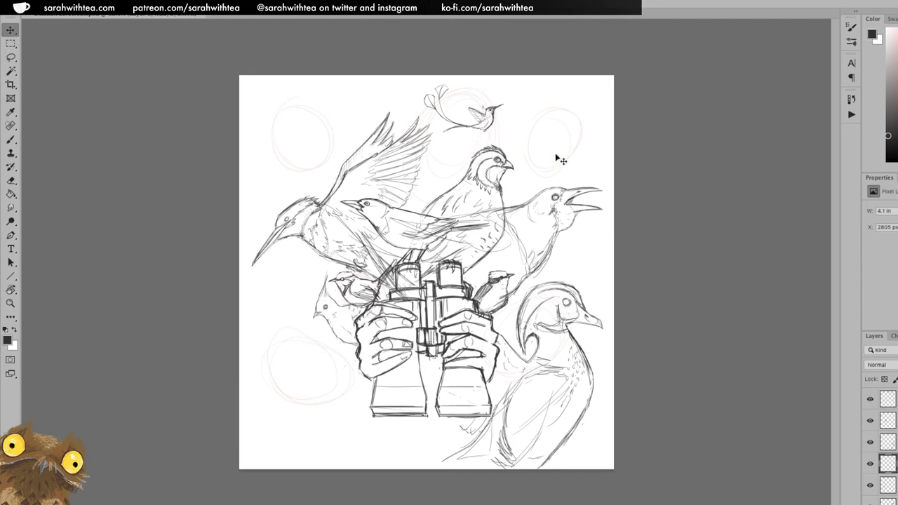
# Sketch a head circle about 1.19 in wide with a small beak for a new bird in the upper-right guide circle.
pyautogui.press('x')
pyautogui.press('z')
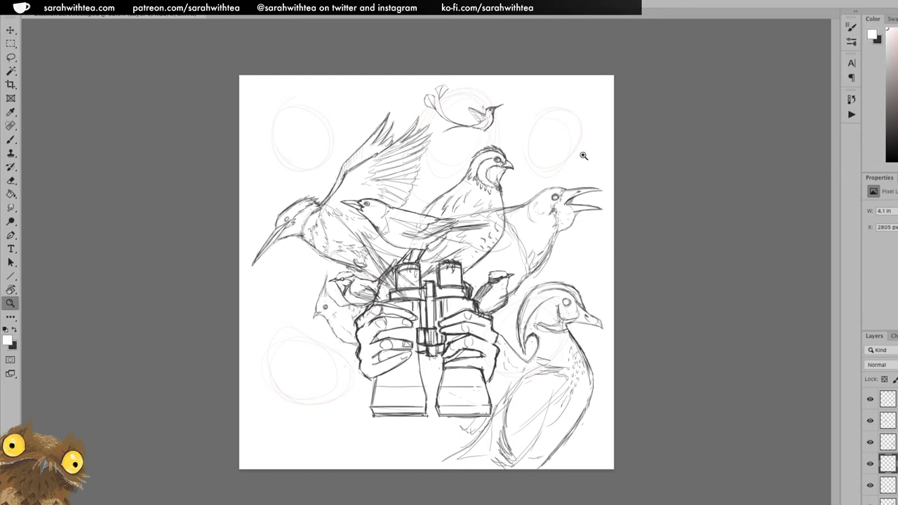
pyautogui.click(583, 154)
pyautogui.moveTo(622, 162); pyautogui.dragTo(473, 289)
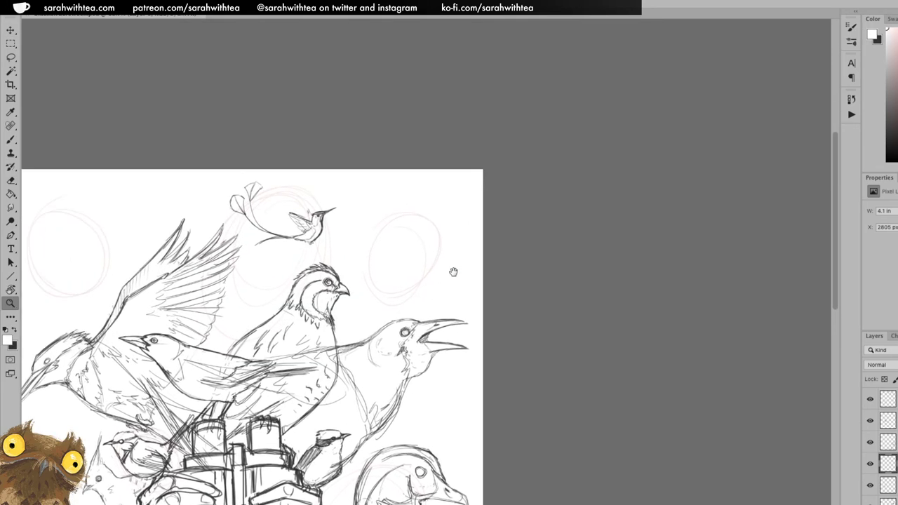
pyautogui.click(452, 270)
pyautogui.press('b')
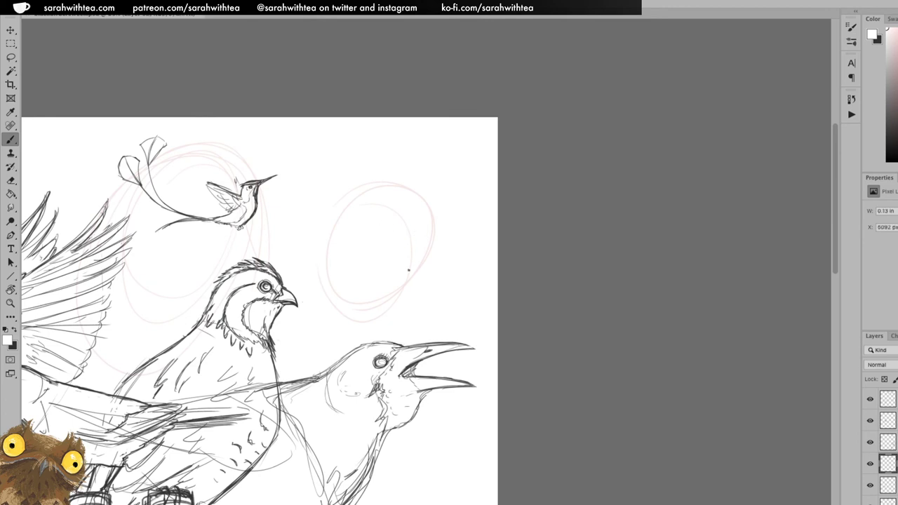
pyautogui.press('x')
pyautogui.moveTo(404, 234)
pyautogui.mouseDown()
pyautogui.moveTo(388, 257)
pyautogui.moveTo(412, 274)
pyautogui.moveTo(402, 232)
pyautogui.mouseUp()
pyautogui.moveTo(410, 271); pyautogui.dragTo(411, 279)
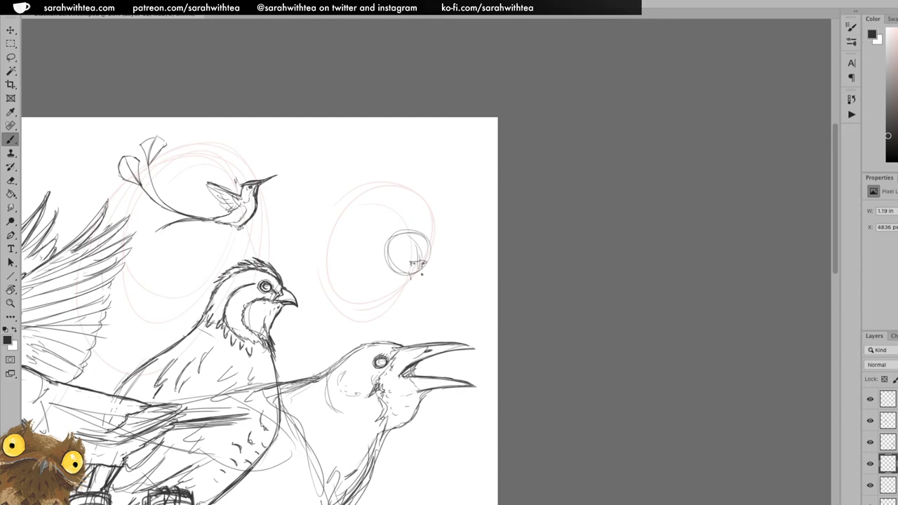
pyautogui.moveTo(418, 269); pyautogui.dragTo(423, 278)
# Refine the new upper-right bird's beak and add its eye and dark cheek markings.
pyautogui.press('z')
pyautogui.click(423, 266)
pyautogui.click(423, 267)
pyautogui.press('b')
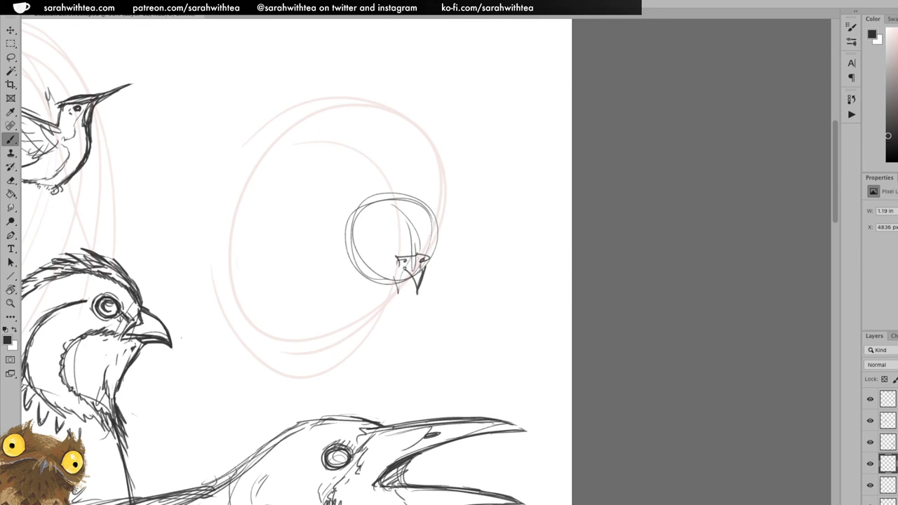
pyautogui.moveTo(392, 268)
pyautogui.mouseDown()
pyautogui.moveTo(416, 288)
pyautogui.moveTo(436, 239)
pyautogui.moveTo(427, 212)
pyautogui.mouseUp()
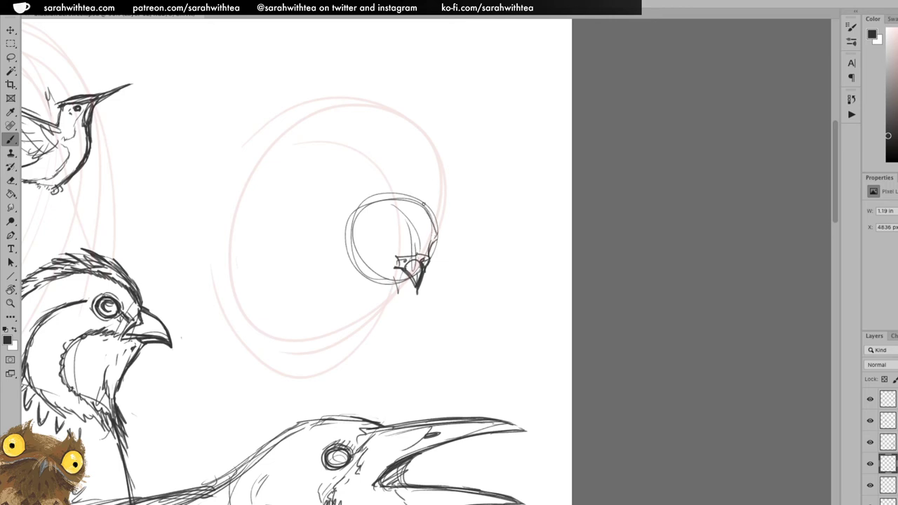
pyautogui.moveTo(383, 237)
pyautogui.mouseDown()
pyautogui.moveTo(379, 251)
pyautogui.moveTo(390, 252)
pyautogui.moveTo(382, 276)
pyautogui.moveTo(391, 263)
pyautogui.moveTo(408, 285)
pyautogui.moveTo(377, 282)
pyautogui.moveTo(355, 244)
pyautogui.moveTo(376, 228)
pyautogui.moveTo(346, 233)
pyautogui.moveTo(365, 209)
pyautogui.moveTo(378, 234)
pyautogui.mouseUp()
# Sketch the upper-right bird's head feathers and the outlines of its two raised wings.
pyautogui.moveTo(383, 203)
pyautogui.mouseDown()
pyautogui.moveTo(388, 221)
pyautogui.moveTo(433, 232)
pyautogui.moveTo(435, 242)
pyautogui.moveTo(458, 182)
pyautogui.mouseUp()
pyautogui.moveTo(429, 212)
pyautogui.mouseDown()
pyautogui.moveTo(477, 170)
pyautogui.moveTo(518, 110)
pyautogui.moveTo(517, 87)
pyautogui.mouseUp()
pyautogui.moveTo(397, 194)
pyautogui.mouseDown()
pyautogui.moveTo(355, 181)
pyautogui.moveTo(394, 191)
pyautogui.moveTo(348, 181)
pyautogui.moveTo(328, 190)
pyautogui.moveTo(247, 70)
pyautogui.mouseUp()
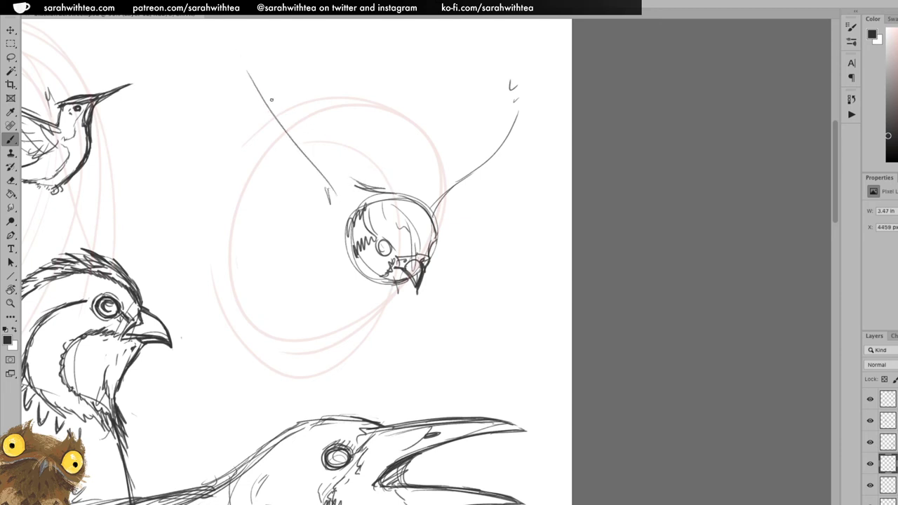
pyautogui.moveTo(291, 104); pyautogui.dragTo(421, 195)
pyautogui.moveTo(378, 167)
pyautogui.mouseDown()
pyautogui.moveTo(296, 64)
pyautogui.moveTo(322, 126)
pyautogui.mouseUp()
pyautogui.moveTo(284, 76); pyautogui.dragTo(303, 125)
pyautogui.moveTo(310, 166)
pyautogui.mouseDown()
pyautogui.moveTo(302, 174)
pyautogui.moveTo(319, 193)
pyautogui.mouseUp()
# Sketch the upper-right bird's throat and breast line below the beak and undo the last misplaced stroke.
pyautogui.moveTo(331, 215)
pyautogui.mouseDown()
pyautogui.moveTo(381, 279)
pyautogui.moveTo(443, 306)
pyautogui.mouseUp()
pyautogui.moveTo(376, 288); pyautogui.dragTo(412, 305)
pyautogui.moveTo(383, 293)
pyautogui.mouseDown()
pyautogui.moveTo(412, 307)
pyautogui.moveTo(461, 306)
pyautogui.moveTo(437, 315)
pyautogui.moveTo(412, 307)
pyautogui.moveTo(439, 317)
pyautogui.mouseUp()
pyautogui.moveTo(525, 386)
pyautogui.mouseDown()
pyautogui.moveTo(494, 407)
pyautogui.moveTo(508, 391)
pyautogui.mouseUp()
pyautogui.moveTo(542, 366); pyautogui.dragTo(513, 387)
pyautogui.moveTo(510, 390); pyautogui.dragTo(501, 397)
pyautogui.moveTo(540, 370); pyautogui.dragTo(508, 446)
pyautogui.moveTo(496, 400); pyautogui.dragTo(499, 457)
pyautogui.moveTo(543, 422); pyautogui.dragTo(493, 253)
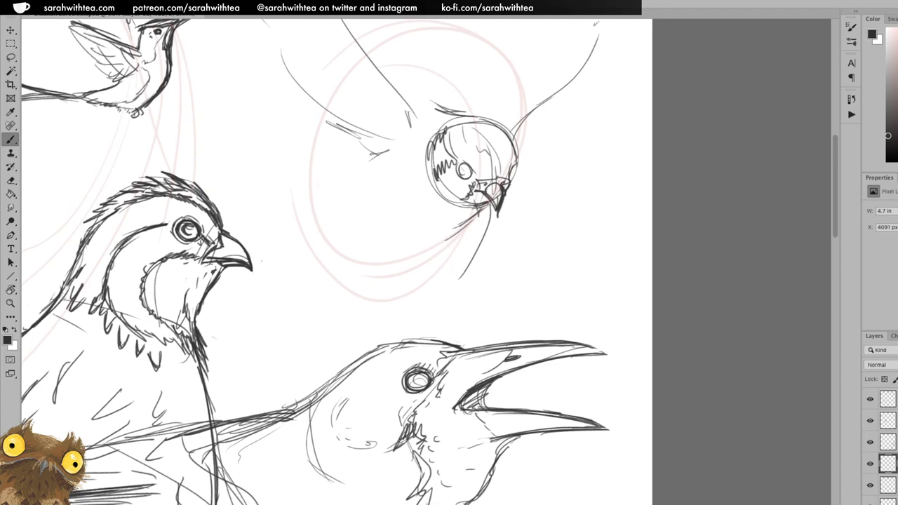
pyautogui.hotkey('ctrl', 'z')
# Sketch the upper-right bird's thighs and legs reaching onto the open-beaked bird's head, plus its back and tail feathers.
pyautogui.moveTo(438, 240)
pyautogui.mouseDown()
pyautogui.moveTo(488, 204)
pyautogui.moveTo(459, 250)
pyautogui.moveTo(440, 309)
pyautogui.moveTo(427, 254)
pyautogui.mouseUp()
pyautogui.moveTo(427, 316); pyautogui.dragTo(424, 245)
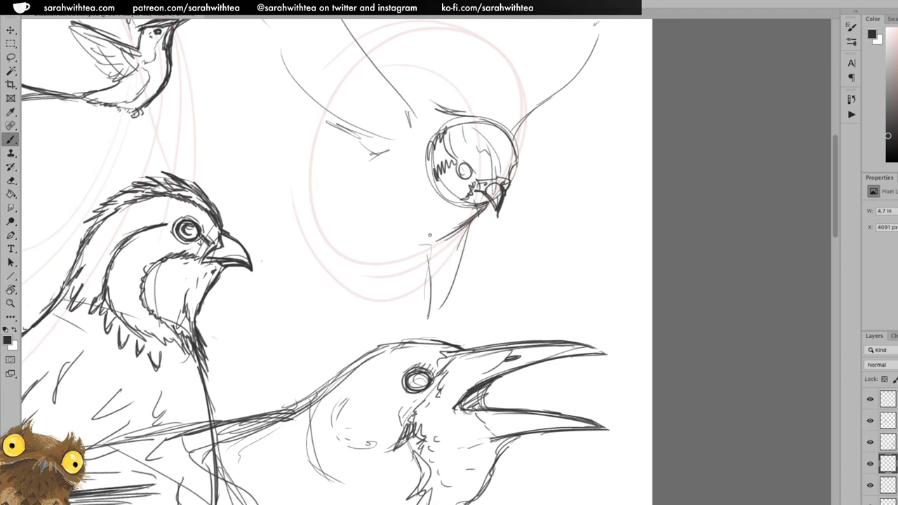
pyautogui.moveTo(420, 199); pyautogui.dragTo(399, 250)
pyautogui.moveTo(418, 217)
pyautogui.mouseDown()
pyautogui.moveTo(382, 278)
pyautogui.moveTo(351, 292)
pyautogui.mouseUp()
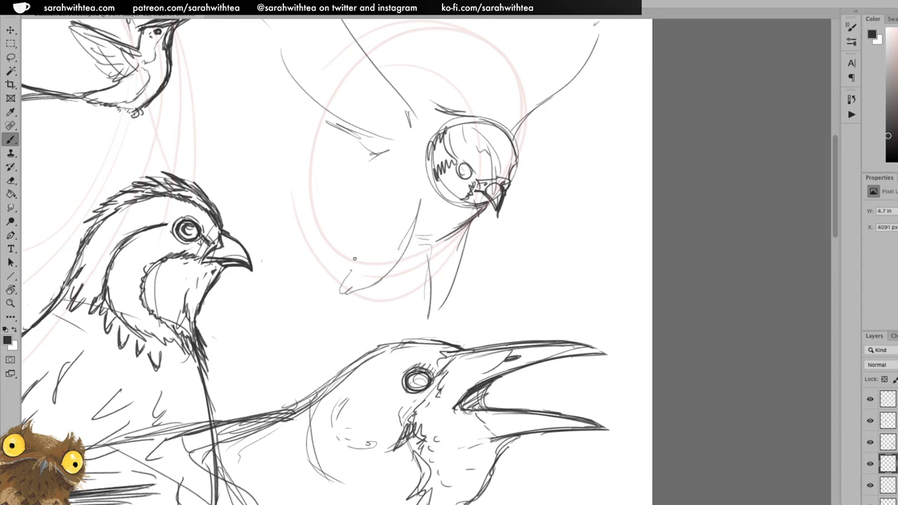
pyautogui.moveTo(379, 336)
pyautogui.mouseDown()
pyautogui.moveTo(362, 287)
pyautogui.moveTo(376, 283)
pyautogui.moveTo(375, 340)
pyautogui.mouseUp()
pyautogui.hotkey('ctrl', 'z')
pyautogui.moveTo(434, 310)
pyautogui.mouseDown()
pyautogui.moveTo(421, 261)
pyautogui.moveTo(429, 241)
pyautogui.moveTo(411, 250)
pyautogui.moveTo(442, 231)
pyautogui.moveTo(415, 247)
pyautogui.moveTo(439, 243)
pyautogui.moveTo(401, 257)
pyautogui.mouseUp()
pyautogui.moveTo(341, 255)
pyautogui.mouseDown()
pyautogui.moveTo(348, 208)
pyautogui.moveTo(330, 220)
pyautogui.moveTo(324, 190)
pyautogui.moveTo(410, 143)
pyautogui.mouseUp()
pyautogui.moveTo(401, 146); pyautogui.dragTo(324, 190)
# Move the upper-right bird sketch slightly down and to the left.
pyautogui.press('z')
pyautogui.keyDown('alt'); pyautogui.click(491, 271); pyautogui.keyUp('alt')
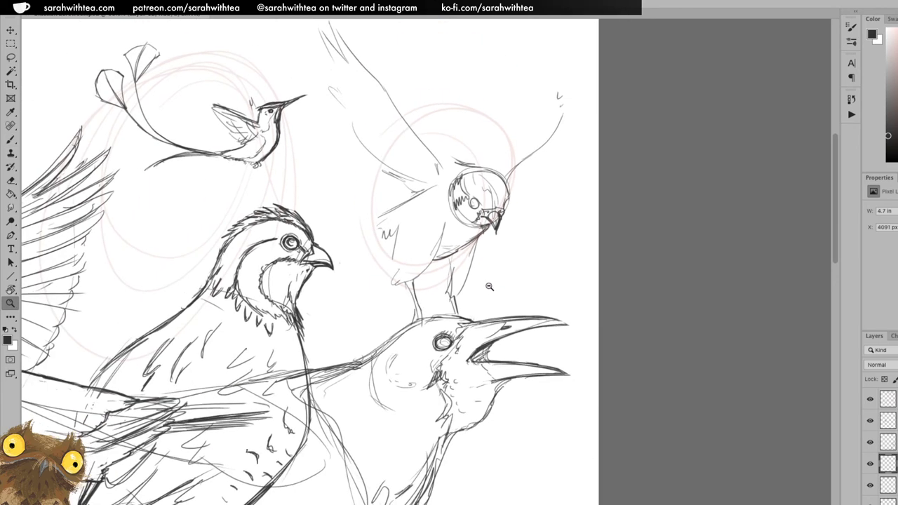
pyautogui.keyDown('alt'); pyautogui.click(489, 302); pyautogui.keyUp('alt')
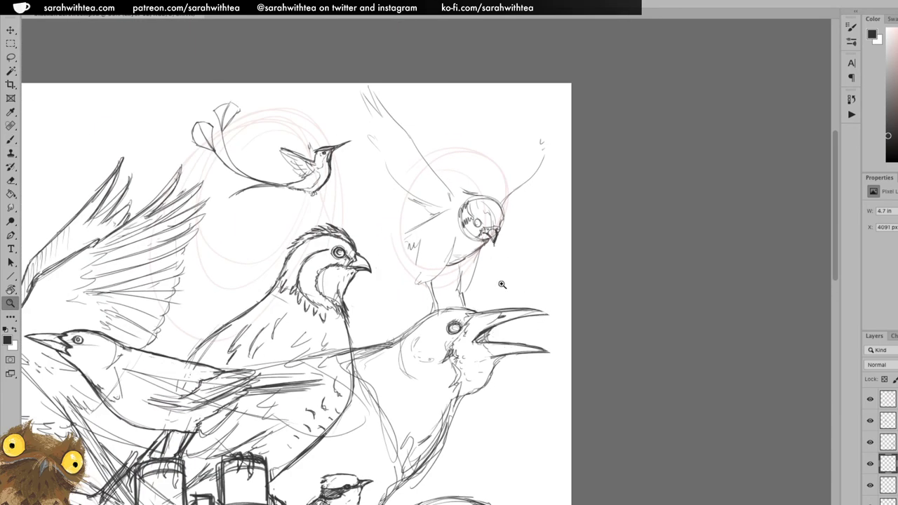
pyautogui.press('v')
pyautogui.moveTo(468, 289)
pyautogui.mouseDown()
pyautogui.moveTo(457, 258)
pyautogui.moveTo(450, 297)
pyautogui.mouseUp()
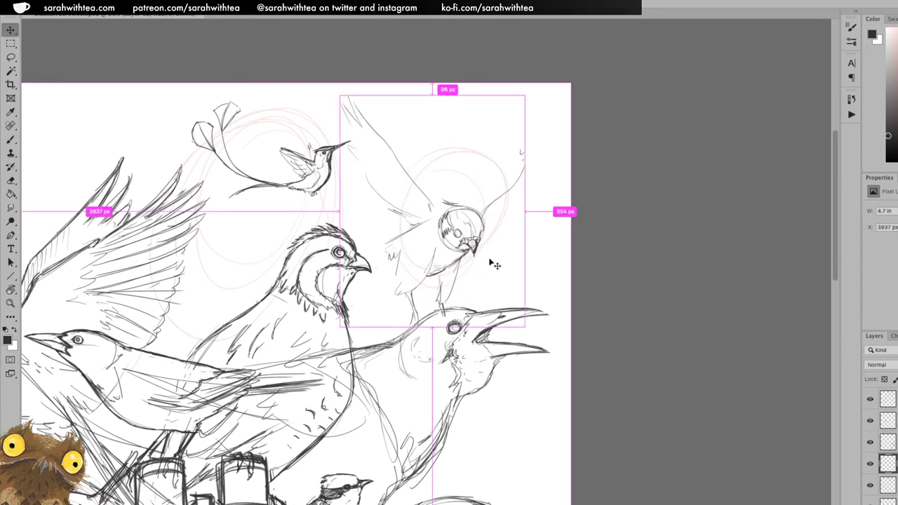
# Erase part of the head circle under the upper-right bird's beak and rework its chin.
pyautogui.press('b')
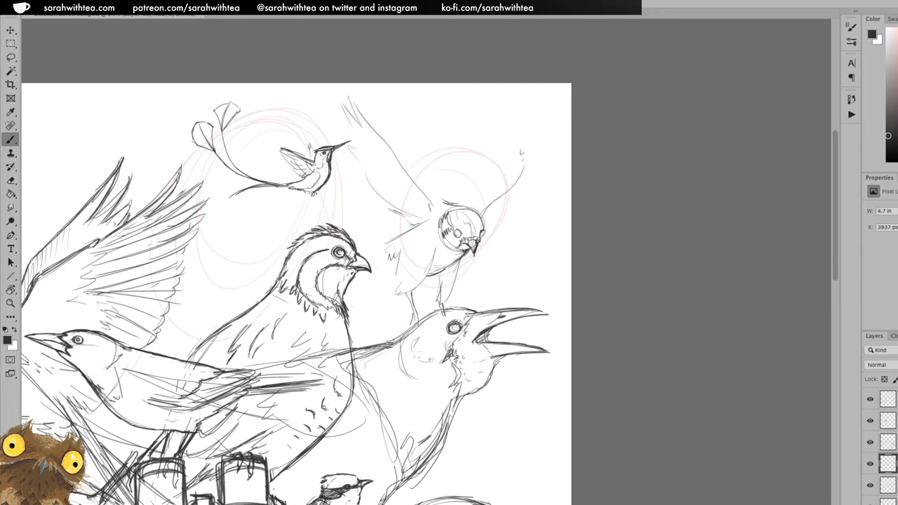
pyautogui.press('z')
pyautogui.moveTo(483, 243); pyautogui.dragTo(526, 243)
pyautogui.press('e')
pyautogui.moveTo(456, 252)
pyautogui.mouseDown()
pyautogui.moveTo(470, 253)
pyautogui.moveTo(429, 264)
pyautogui.moveTo(449, 254)
pyautogui.mouseUp()
pyautogui.press('b')
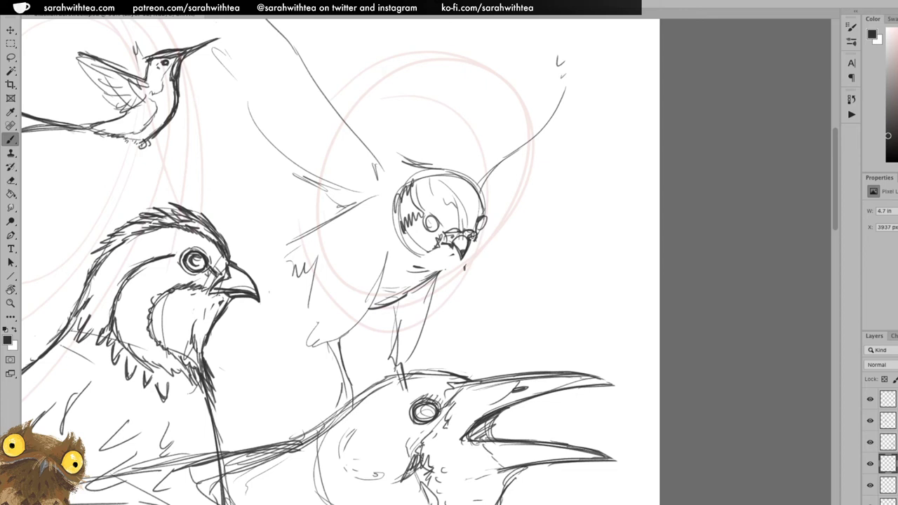
pyautogui.press('e')
pyautogui.press('b')
# Strengthen the spread-winged bird's face edge, throat and curved breast and belly line with darker strokes.
pyautogui.moveTo(479, 234)
pyautogui.mouseDown()
pyautogui.moveTo(457, 263)
pyautogui.moveTo(414, 263)
pyautogui.moveTo(421, 290)
pyautogui.moveTo(387, 312)
pyautogui.mouseUp()
pyautogui.moveTo(425, 285)
pyautogui.mouseDown()
pyautogui.moveTo(378, 320)
pyautogui.moveTo(350, 308)
pyautogui.moveTo(408, 294)
pyautogui.mouseUp()
pyautogui.moveTo(439, 268)
pyautogui.mouseDown()
pyautogui.moveTo(361, 305)
pyautogui.moveTo(300, 290)
pyautogui.moveTo(295, 300)
pyautogui.mouseUp()
# Sketch the spread-winged bird's rump feathers, the edges of its fanned tail and the tail feathers nearest the quail's beak.
pyautogui.moveTo(298, 268); pyautogui.dragTo(283, 292)
pyautogui.moveTo(285, 272)
pyautogui.mouseDown()
pyautogui.moveTo(282, 263)
pyautogui.moveTo(233, 258)
pyautogui.mouseUp()
pyautogui.moveTo(426, 293)
pyautogui.mouseDown()
pyautogui.moveTo(429, 345)
pyautogui.moveTo(453, 354)
pyautogui.mouseUp()
pyautogui.moveTo(383, 309); pyautogui.dragTo(358, 366)
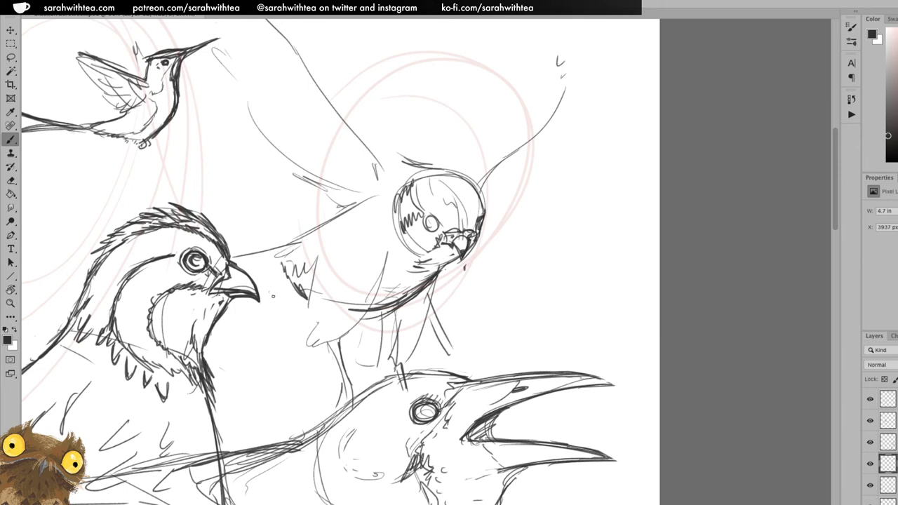
pyautogui.moveTo(241, 350)
pyautogui.mouseDown()
pyautogui.moveTo(332, 389)
pyautogui.moveTo(281, 373)
pyautogui.mouseUp()
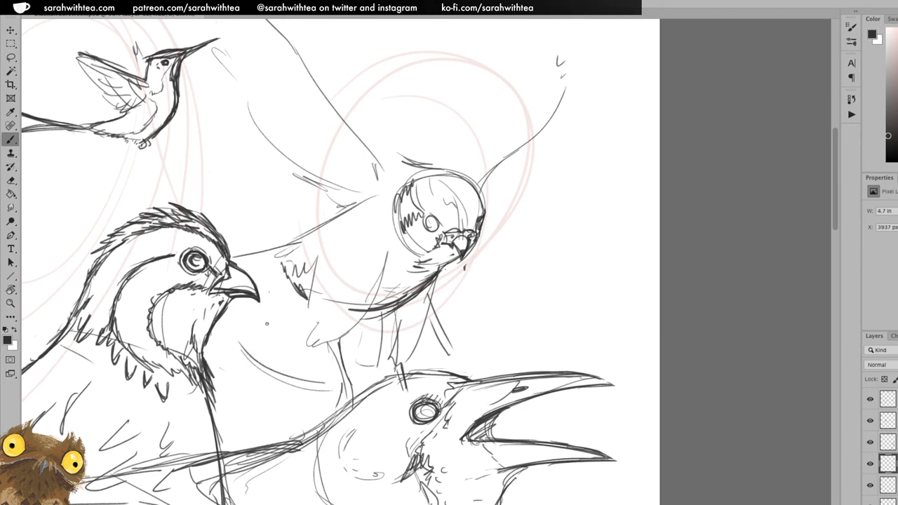
pyautogui.moveTo(293, 247); pyautogui.dragTo(237, 265)
pyautogui.moveTo(259, 300)
pyautogui.mouseDown()
pyautogui.moveTo(292, 286)
pyautogui.moveTo(306, 297)
pyautogui.moveTo(259, 296)
pyautogui.mouseUp()
pyautogui.moveTo(268, 261); pyautogui.dragTo(234, 286)
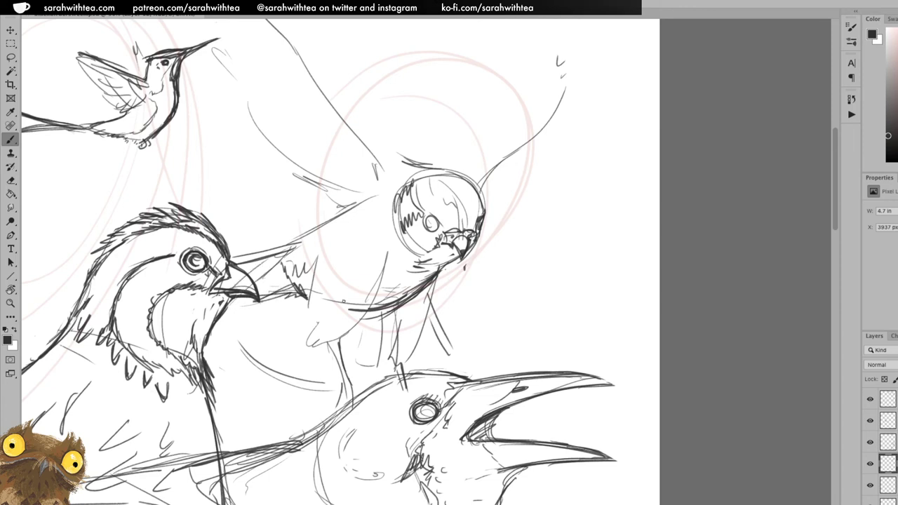
pyautogui.moveTo(291, 297); pyautogui.dragTo(223, 356)
pyautogui.moveTo(249, 303); pyautogui.dragTo(217, 350)
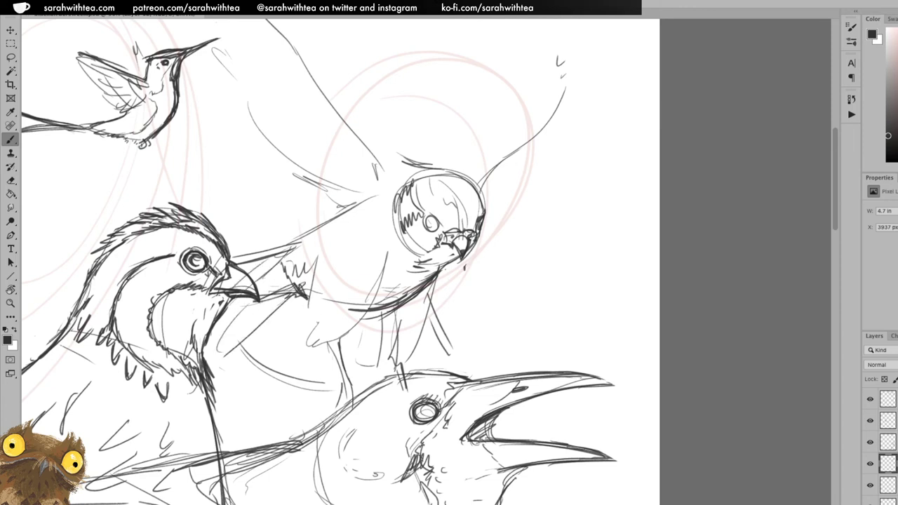
# Fill the tail fan with feather lines radiating from the rump down behind the spread-winged bird's legs.
pyautogui.moveTo(311, 292); pyautogui.dragTo(283, 389)
pyautogui.moveTo(284, 321); pyautogui.dragTo(258, 388)
pyautogui.moveTo(286, 296)
pyautogui.mouseDown()
pyautogui.moveTo(268, 350)
pyautogui.moveTo(303, 393)
pyautogui.mouseUp()
pyautogui.moveTo(324, 293)
pyautogui.mouseDown()
pyautogui.moveTo(314, 388)
pyautogui.moveTo(378, 377)
pyautogui.mouseUp()
pyautogui.moveTo(343, 301); pyautogui.dragTo(372, 379)
pyautogui.moveTo(343, 346); pyautogui.dragTo(374, 384)
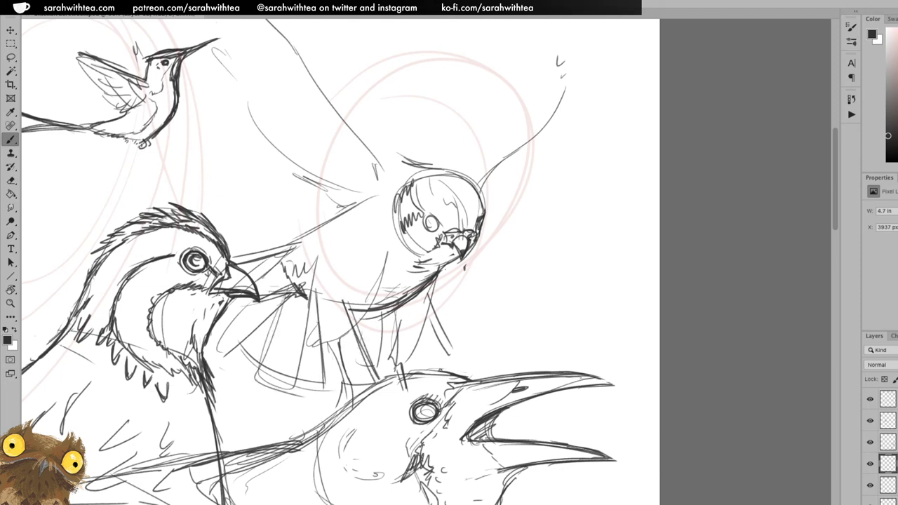
pyautogui.moveTo(373, 314); pyautogui.dragTo(440, 366)
pyautogui.moveTo(370, 317)
pyautogui.mouseDown()
pyautogui.moveTo(432, 366)
pyautogui.moveTo(436, 326)
pyautogui.moveTo(449, 343)
pyautogui.mouseUp()
# Erase stray lines around the belly and far leg, and redraw the spread-winged bird's thighs and legs with darker strokes.
pyautogui.press('e')
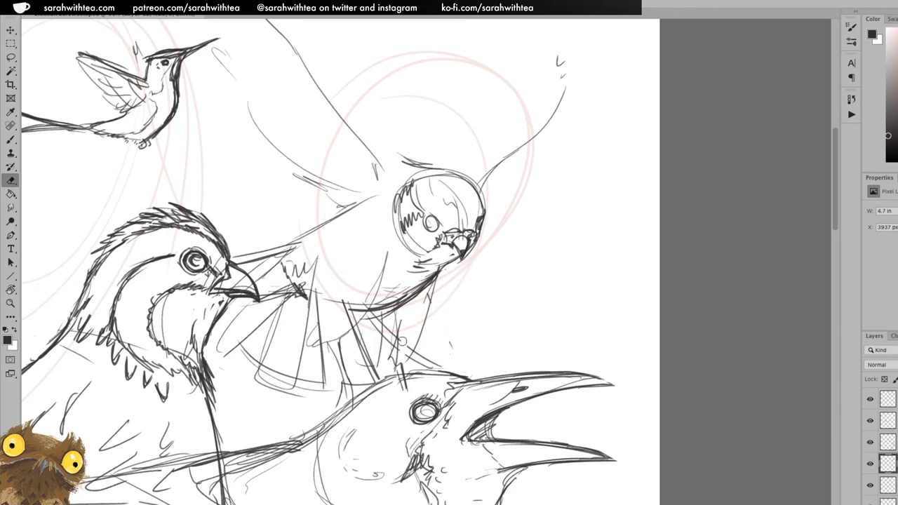
pyautogui.moveTo(339, 316)
pyautogui.mouseDown()
pyautogui.moveTo(383, 260)
pyautogui.moveTo(346, 296)
pyautogui.mouseUp()
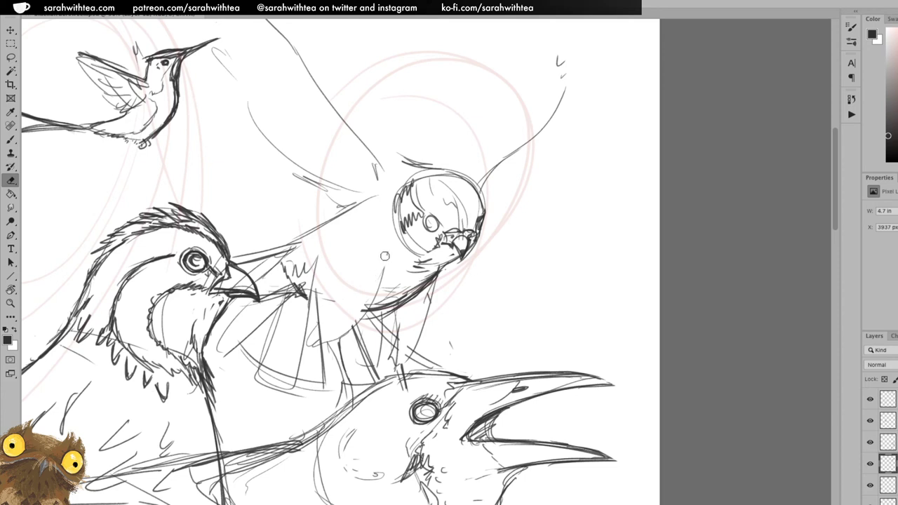
pyautogui.press('b')
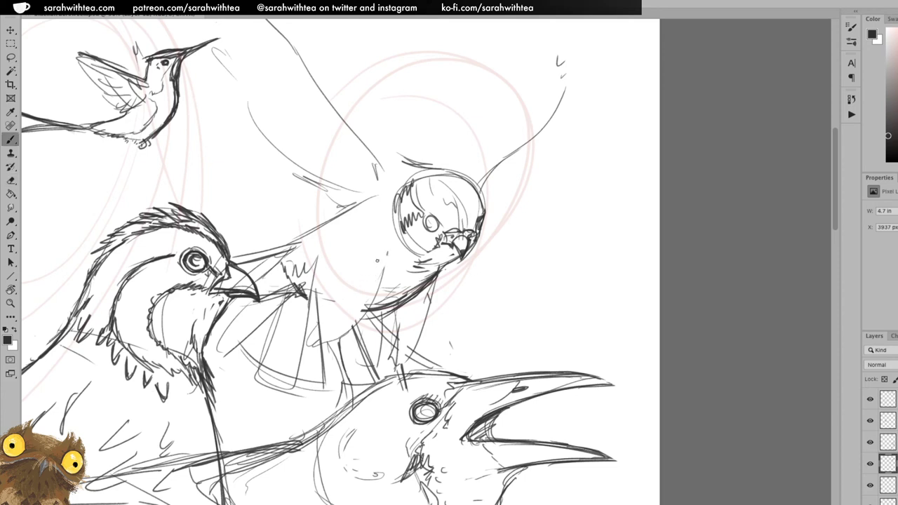
pyautogui.moveTo(386, 258)
pyautogui.mouseDown()
pyautogui.moveTo(335, 344)
pyautogui.moveTo(317, 351)
pyautogui.mouseUp()
pyautogui.moveTo(316, 283); pyautogui.dragTo(313, 340)
pyautogui.moveTo(317, 261)
pyautogui.mouseDown()
pyautogui.moveTo(316, 351)
pyautogui.moveTo(344, 403)
pyautogui.mouseUp()
pyautogui.moveTo(394, 307)
pyautogui.mouseDown()
pyautogui.moveTo(387, 339)
pyautogui.moveTo(397, 367)
pyautogui.mouseUp()
pyautogui.moveTo(436, 282); pyautogui.dragTo(402, 366)
pyautogui.moveTo(436, 276); pyautogui.dragTo(420, 331)
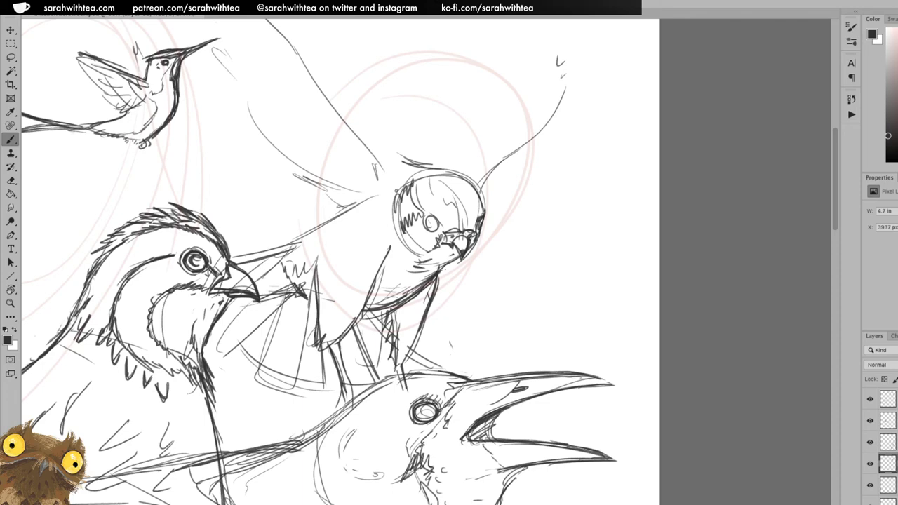
# Draw the raised wing beside the hummingbird, with a firm leading edge, pointed tip feathers and a scalloped trailing edge.
pyautogui.moveTo(372, 161); pyautogui.dragTo(380, 174)
pyautogui.moveTo(402, 151); pyautogui.dragTo(477, 251)
pyautogui.moveTo(356, 158)
pyautogui.mouseDown()
pyautogui.moveTo(457, 303)
pyautogui.moveTo(391, 172)
pyautogui.mouseUp()
pyautogui.moveTo(421, 222); pyautogui.dragTo(344, 119)
pyautogui.moveTo(380, 156); pyautogui.dragTo(282, 38)
pyautogui.moveTo(346, 102)
pyautogui.mouseDown()
pyautogui.moveTo(428, 186)
pyautogui.moveTo(378, 164)
pyautogui.moveTo(320, 102)
pyautogui.moveTo(382, 187)
pyautogui.mouseUp()
pyautogui.moveTo(328, 146)
pyautogui.mouseDown()
pyautogui.moveTo(375, 205)
pyautogui.moveTo(369, 193)
pyautogui.moveTo(365, 209)
pyautogui.moveTo(399, 263)
pyautogui.moveTo(388, 268)
pyautogui.moveTo(422, 300)
pyautogui.moveTo(448, 344)
pyautogui.mouseUp()
pyautogui.moveTo(470, 373)
pyautogui.mouseDown()
pyautogui.moveTo(478, 394)
pyautogui.moveTo(524, 385)
pyautogui.moveTo(517, 397)
pyautogui.moveTo(491, 368)
pyautogui.mouseUp()
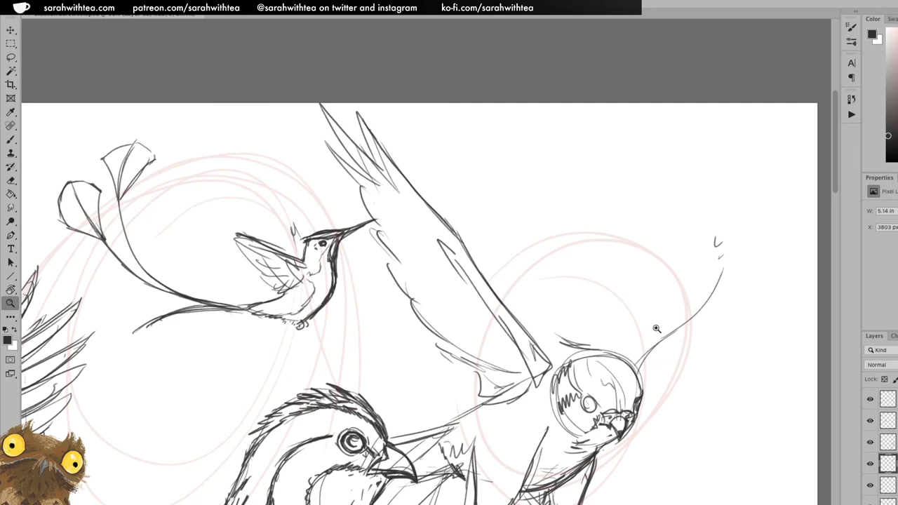
# Draw the shoulder line joining the wing base to the head and erase the stray strokes above the bird's crown.
pyautogui.moveTo(595, 347); pyautogui.dragTo(550, 351)
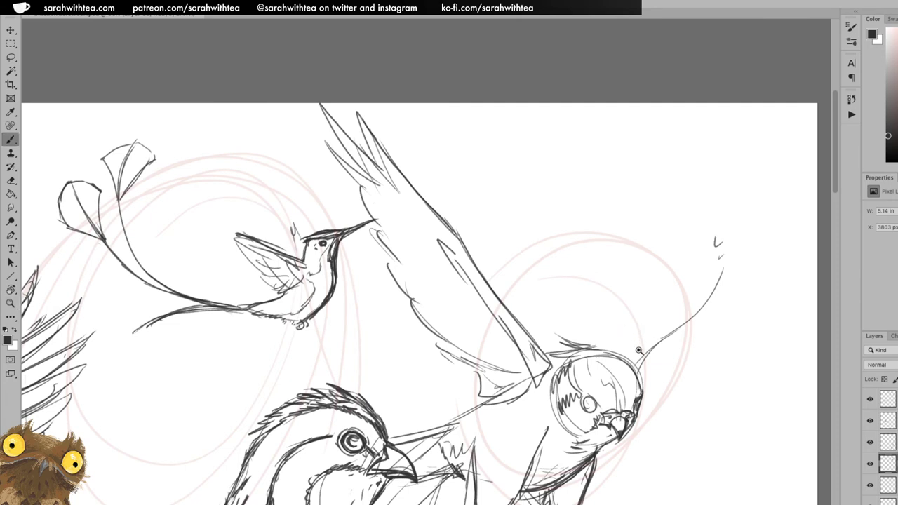
pyautogui.moveTo(443, 421)
pyautogui.mouseDown()
pyautogui.moveTo(482, 397)
pyautogui.moveTo(452, 363)
pyautogui.mouseUp()
pyautogui.keyDown('ctrl'); pyautogui.keyDown('alt'); pyautogui.click(701, 351); pyautogui.keyUp('alt'); pyautogui.keyUp('ctrl')
pyautogui.press('e')
pyautogui.moveTo(734, 351)
pyautogui.mouseDown()
pyautogui.moveTo(658, 338)
pyautogui.moveTo(576, 343)
pyautogui.mouseUp()
# Sketch the bird's other raised wing, with its arm, short inner feathers and an outline reaching the page's upper edge.
pyautogui.press('b')
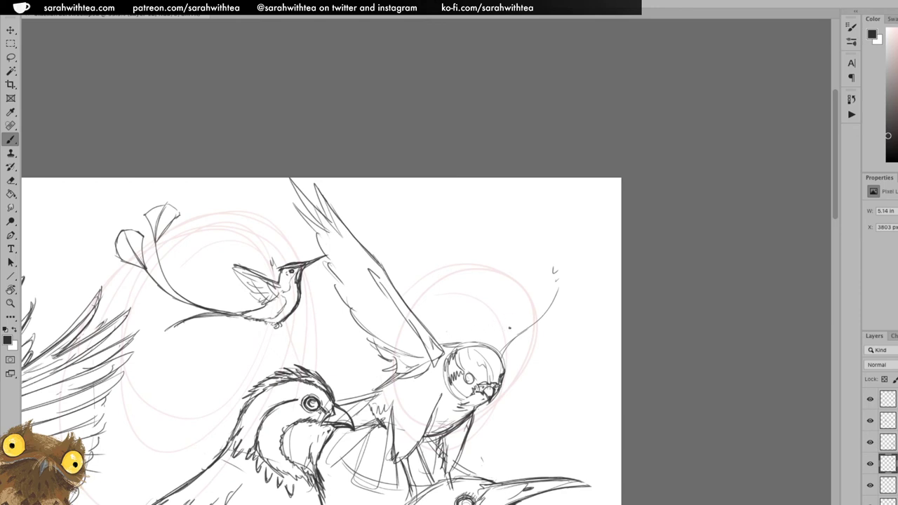
pyautogui.moveTo(501, 349)
pyautogui.mouseDown()
pyautogui.moveTo(554, 304)
pyautogui.moveTo(579, 247)
pyautogui.moveTo(555, 294)
pyautogui.mouseUp()
pyautogui.moveTo(573, 258); pyautogui.dragTo(548, 308)
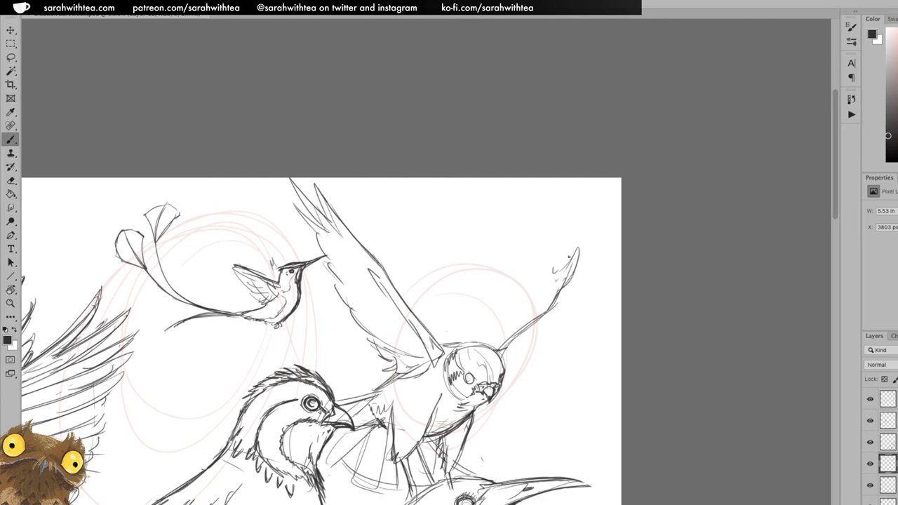
pyautogui.moveTo(566, 257)
pyautogui.mouseDown()
pyautogui.moveTo(556, 189)
pyautogui.moveTo(555, 211)
pyautogui.mouseUp()
pyautogui.moveTo(463, 286); pyautogui.dragTo(544, 178)
pyautogui.moveTo(491, 233)
pyautogui.mouseDown()
pyautogui.moveTo(473, 299)
pyautogui.moveTo(433, 331)
pyautogui.moveTo(513, 295)
pyautogui.moveTo(543, 247)
pyautogui.moveTo(561, 237)
pyautogui.moveTo(512, 286)
pyautogui.moveTo(550, 293)
pyautogui.mouseUp()
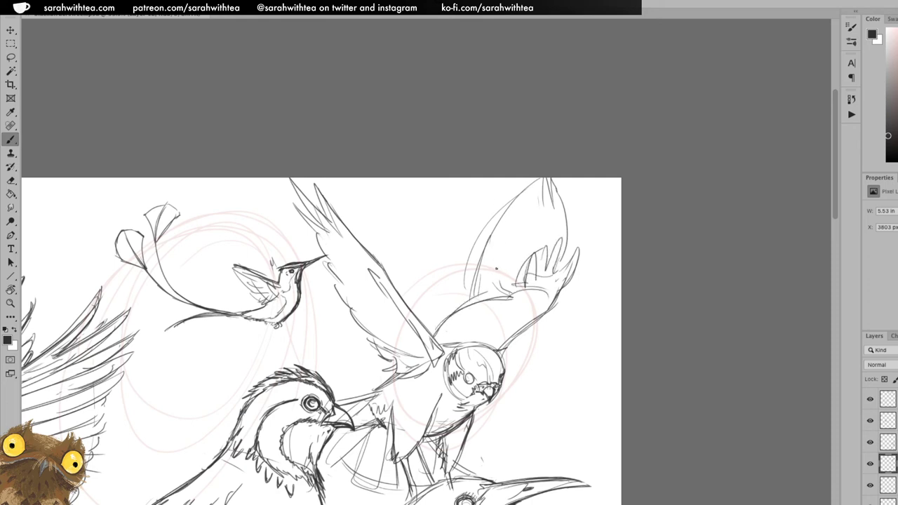
# Add long flight feathers fanning across the wing nearest the page's right edge.
pyautogui.moveTo(477, 292)
pyautogui.mouseDown()
pyautogui.moveTo(509, 248)
pyautogui.moveTo(493, 292)
pyautogui.mouseUp()
pyautogui.moveTo(484, 224)
pyautogui.mouseDown()
pyautogui.moveTo(513, 284)
pyautogui.moveTo(518, 277)
pyautogui.mouseUp()
pyautogui.moveTo(502, 202); pyautogui.dragTo(499, 269)
pyautogui.moveTo(499, 205); pyautogui.dragTo(495, 242)
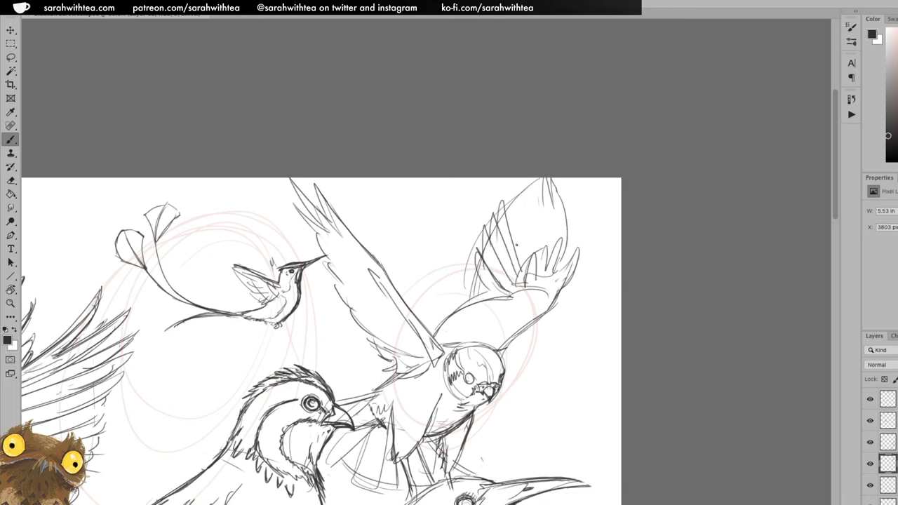
pyautogui.moveTo(529, 178); pyautogui.dragTo(522, 257)
pyautogui.moveTo(524, 178)
pyautogui.mouseDown()
pyautogui.moveTo(510, 251)
pyautogui.moveTo(536, 254)
pyautogui.moveTo(527, 252)
pyautogui.moveTo(551, 178)
pyautogui.moveTo(546, 248)
pyautogui.moveTo(559, 207)
pyautogui.moveTo(558, 178)
pyautogui.mouseUp()
# Erase part of that wing's outer tip, redraw its outermost long feather and reinforce the inner arm line.
pyautogui.press('e')
pyautogui.moveTo(558, 262)
pyautogui.mouseDown()
pyautogui.moveTo(566, 228)
pyautogui.moveTo(569, 280)
pyautogui.mouseUp()
pyautogui.moveTo(577, 246)
pyautogui.mouseDown()
pyautogui.moveTo(569, 270)
pyautogui.moveTo(552, 177)
pyautogui.moveTo(549, 284)
pyautogui.mouseUp()
pyautogui.press('b')
pyautogui.moveTo(554, 177); pyautogui.dragTo(554, 301)
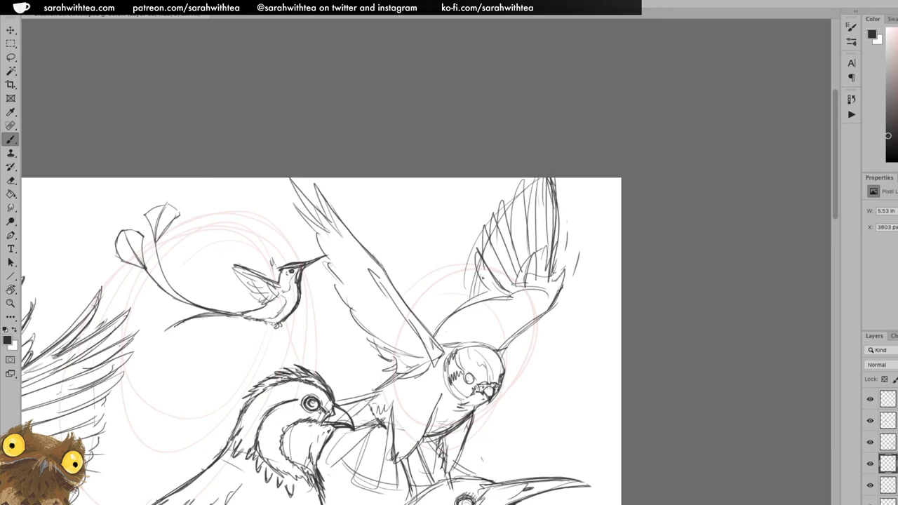
pyautogui.moveTo(493, 296)
pyautogui.mouseDown()
pyautogui.moveTo(448, 320)
pyautogui.moveTo(461, 330)
pyautogui.mouseUp()
# Enlarge the spread-winged bird to 6.85 in wide and reposition it against the page's upper-right corner.
pyautogui.press('z')
pyautogui.keyDown('alt'); pyautogui.click(523, 391); pyautogui.keyUp('alt')
pyautogui.keyDown('alt'); pyautogui.click(522, 401); pyautogui.keyUp('alt')
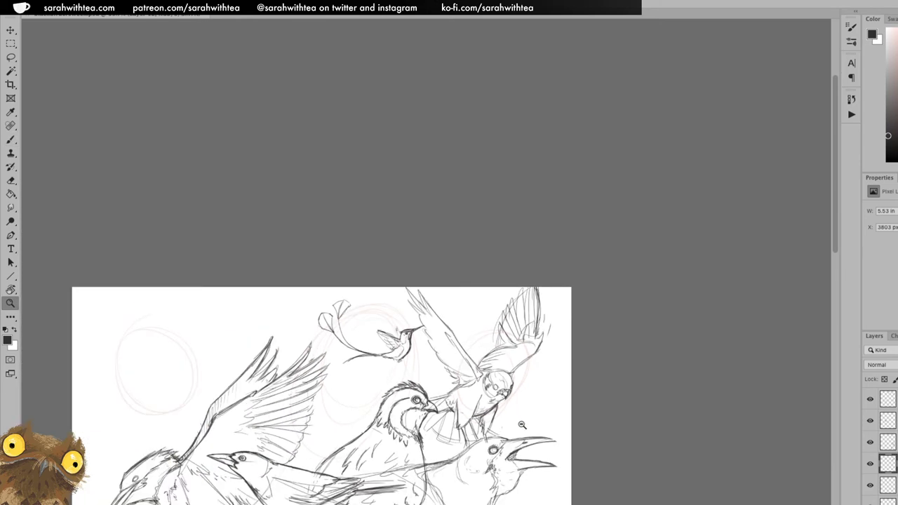
pyautogui.keyDown('alt'); pyautogui.click(520, 430); pyautogui.keyUp('alt')
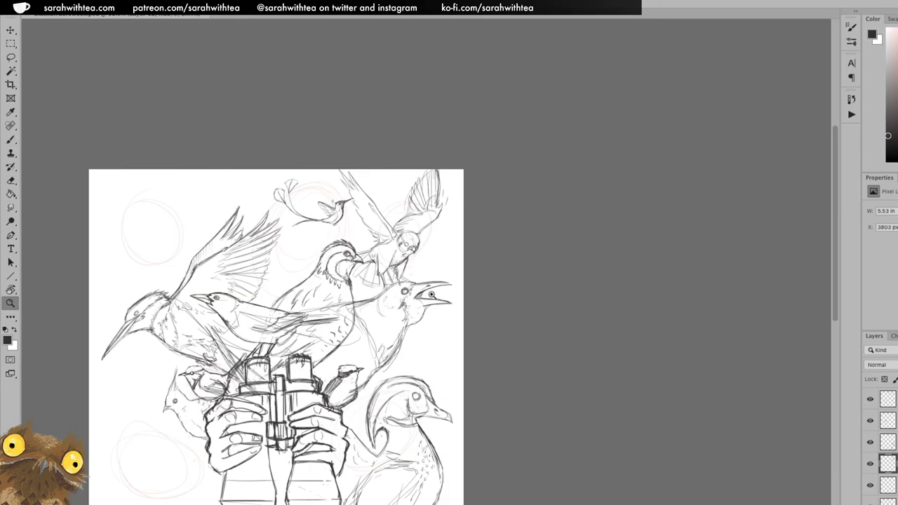
pyautogui.press('v')
pyautogui.moveTo(448, 166); pyautogui.dragTo(484, 138)
pyautogui.moveTo(437, 211)
pyautogui.mouseDown()
pyautogui.moveTo(433, 234)
pyautogui.moveTo(435, 212)
pyautogui.moveTo(351, 220)
pyautogui.moveTo(323, 212)
pyautogui.moveTo(433, 211)
pyautogui.mouseUp()
pyautogui.moveTo(463, 158)
pyautogui.mouseDown()
pyautogui.moveTo(469, 171)
pyautogui.moveTo(465, 163)
pyautogui.mouseUp()
pyautogui.press('super+z')
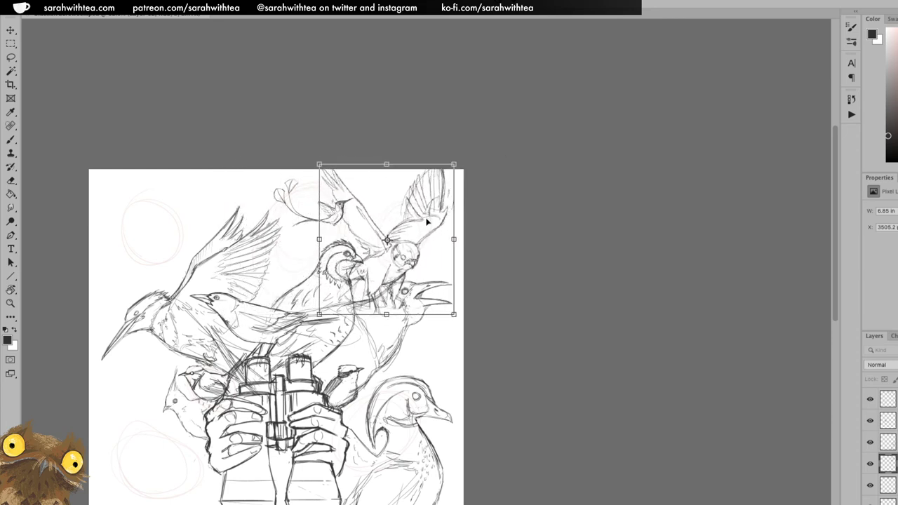
pyautogui.moveTo(415, 261); pyautogui.dragTo(425, 242)
pyautogui.press('Return')
# Try the spread-winged bird in the empty lower-left area of the page and then in the upper-left area.
pyautogui.press('z')
pyautogui.keyDown('alt'); pyautogui.click(462, 277); pyautogui.keyUp('alt')
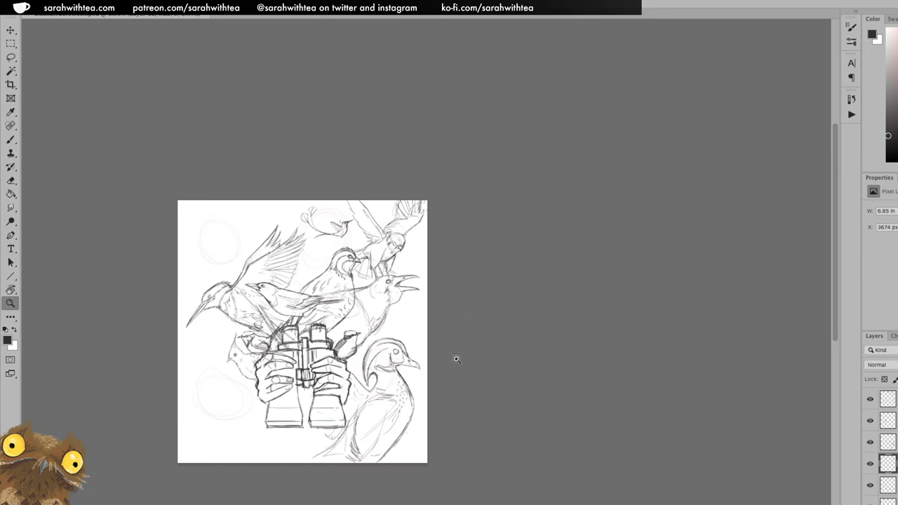
pyautogui.click(412, 327)
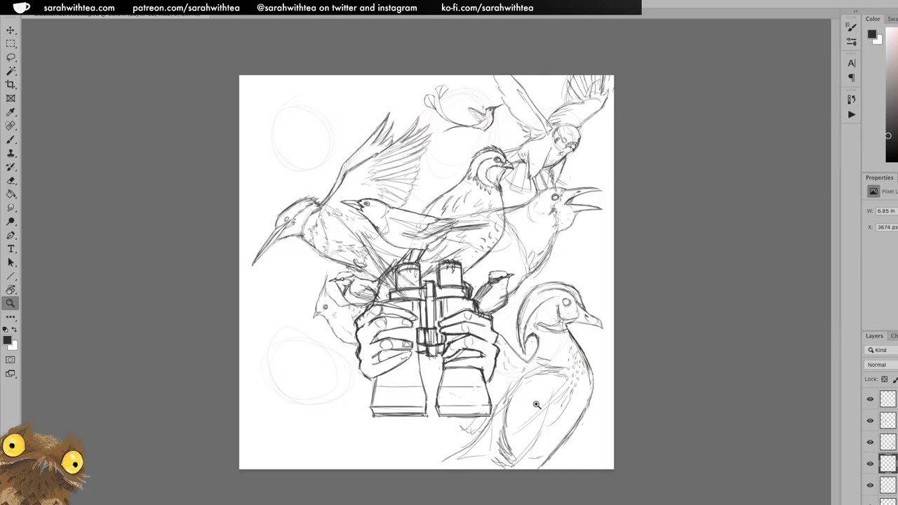
pyautogui.press('v')
pyautogui.moveTo(552, 168); pyautogui.dragTo(318, 426)
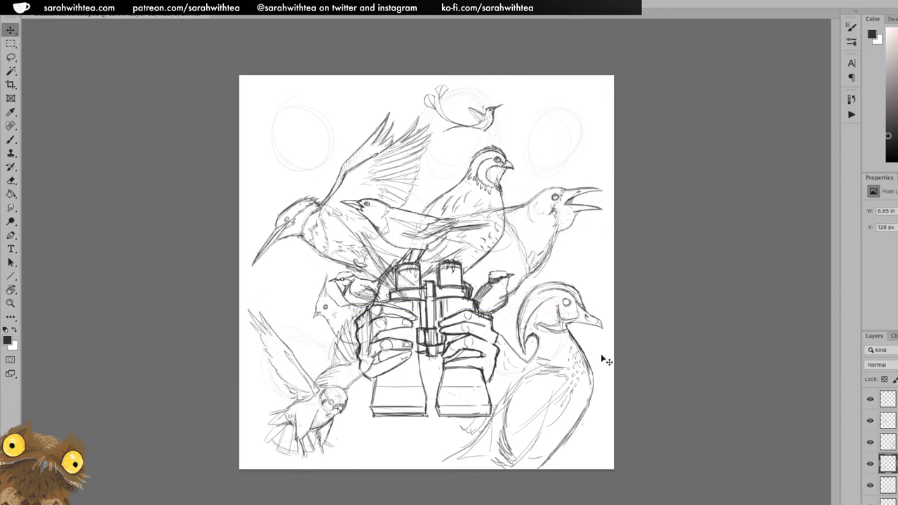
pyautogui.hotkey('ctrl', 'z')
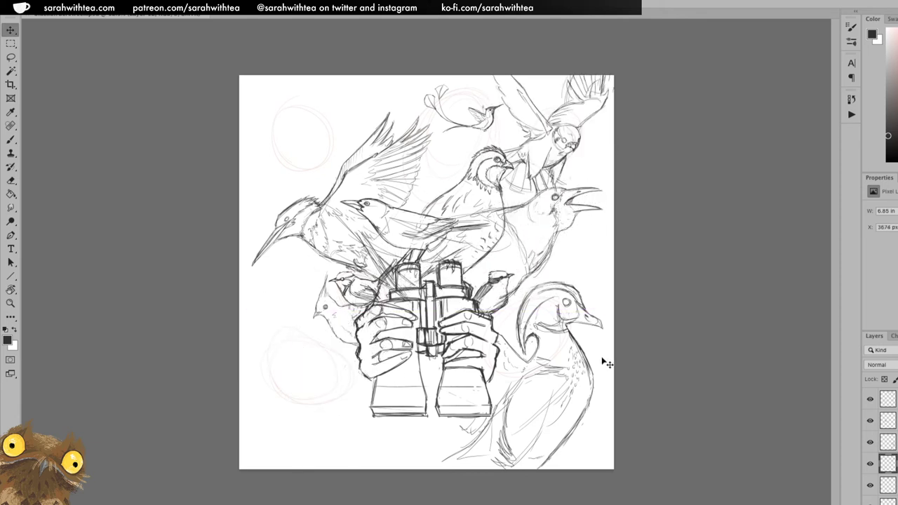
pyautogui.moveTo(558, 162); pyautogui.dragTo(343, 171)
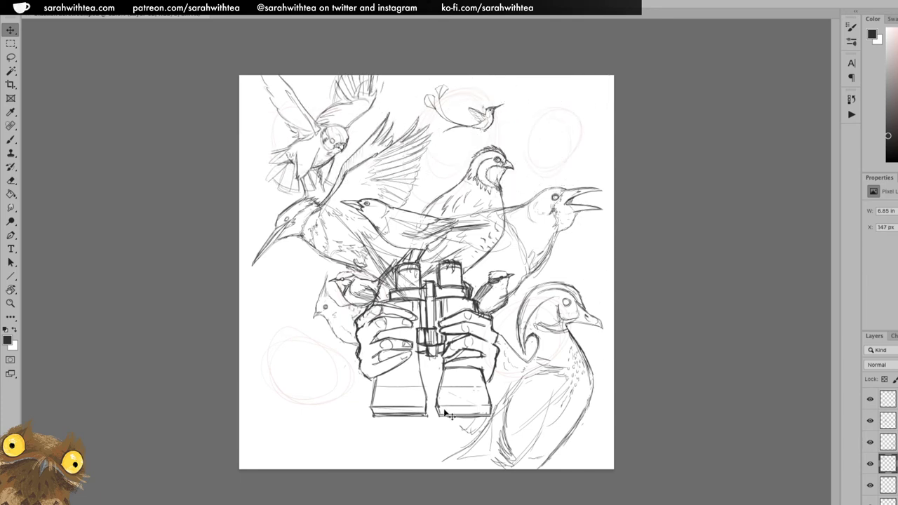
pyautogui.hotkey('ctrl', 'z')
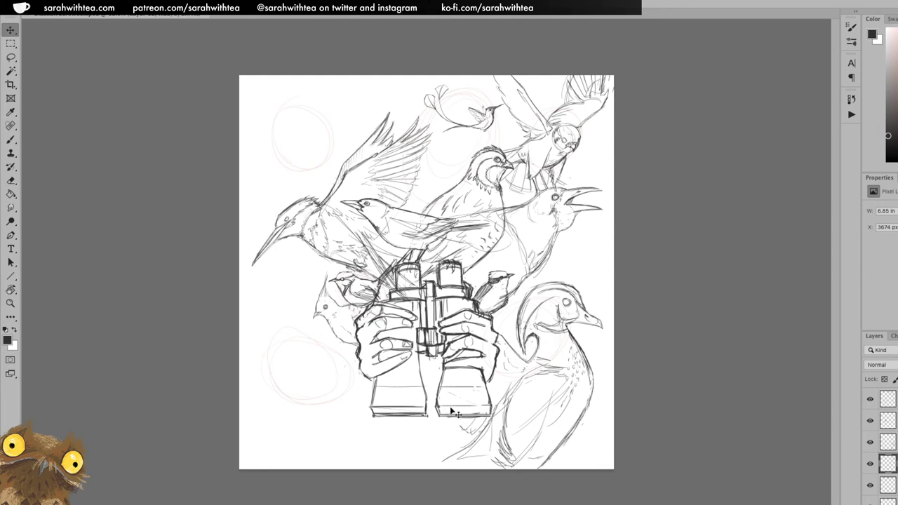
# Move the spread-winged bird slightly down and left, and add strokes to its tail where it overlaps the quail's breast.
pyautogui.moveTo(561, 151); pyautogui.dragTo(565, 170)
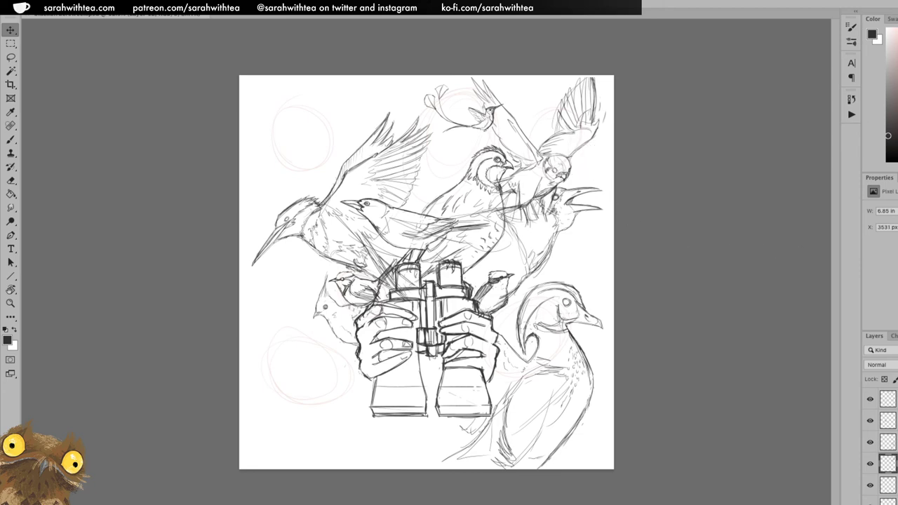
pyautogui.press('z')
pyautogui.press('b')
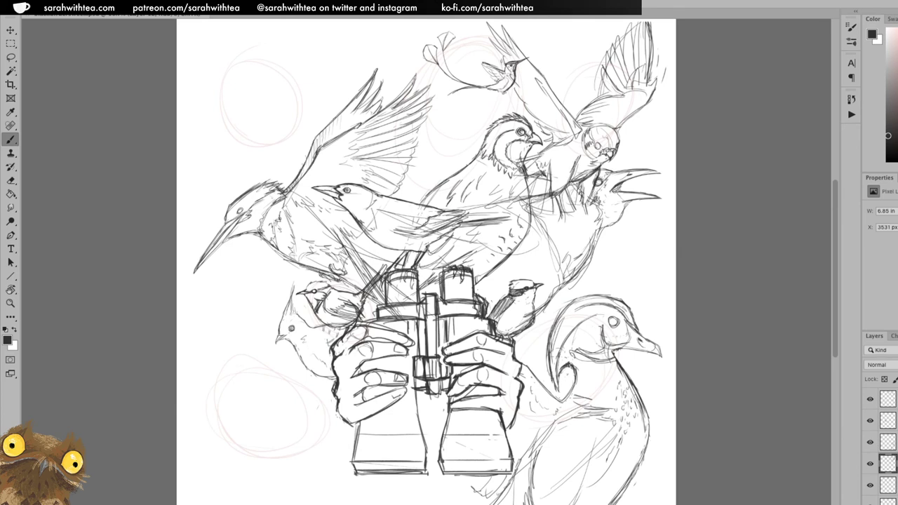
pyautogui.moveTo(542, 146); pyautogui.dragTo(516, 172)
pyautogui.moveTo(530, 180); pyautogui.dragTo(510, 206)
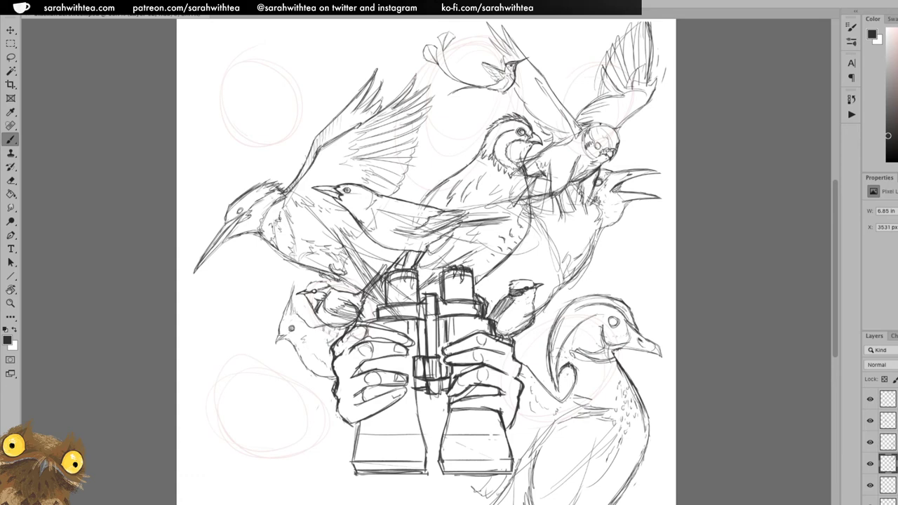
# Move the open-beaked bird down and shift the spread-winged bird slightly right so it perches above that bird's head.
pyautogui.press('z')
pyautogui.moveTo(644, 296); pyautogui.dragTo(620, 308)
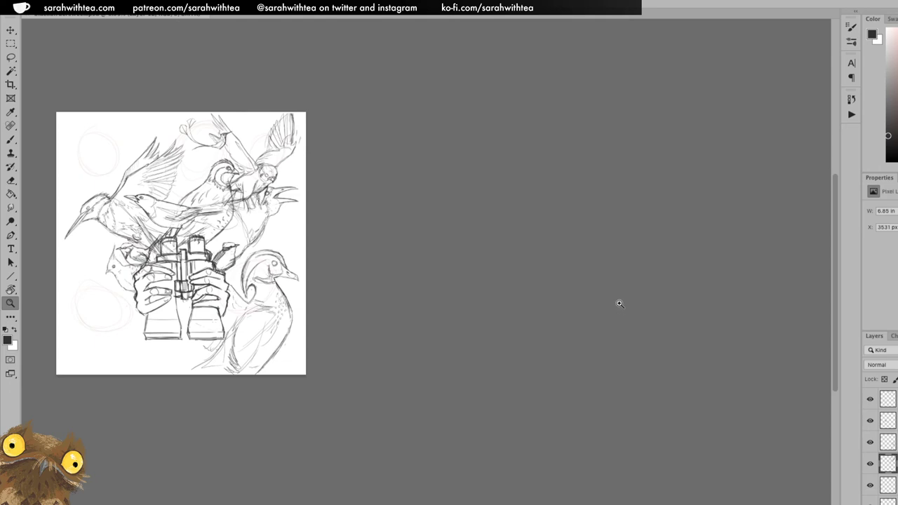
pyautogui.press('v')
pyautogui.moveTo(260, 237)
pyautogui.mouseDown()
pyautogui.moveTo(296, 267)
pyautogui.moveTo(285, 255)
pyautogui.moveTo(283, 275)
pyautogui.mouseUp()
pyautogui.moveTo(262, 242); pyautogui.dragTo(262, 238)
pyautogui.moveTo(271, 181); pyautogui.dragTo(286, 176)
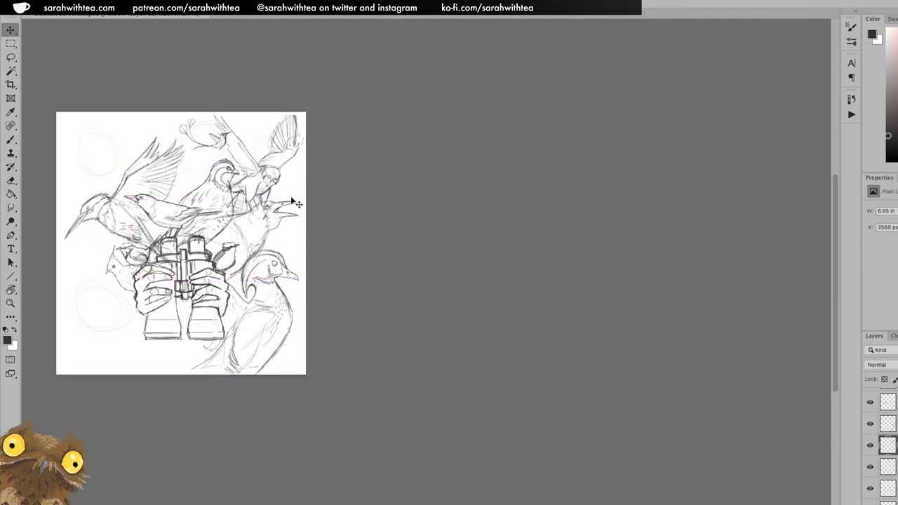
pyautogui.moveTo(272, 178); pyautogui.dragTo(278, 176)
# Try shifting the spread-winged bird and the guide circles slightly to the right.
pyautogui.press('z')
pyautogui.keyDown('alt'); pyautogui.click(284, 181); pyautogui.keyUp('alt')
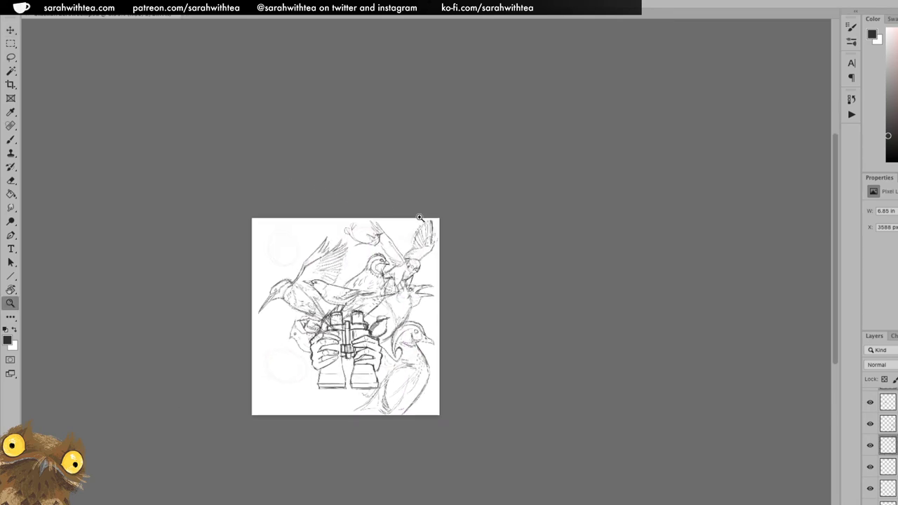
pyautogui.press('super+plus')
pyautogui.press('super+plus')
pyautogui.press('super+plus')
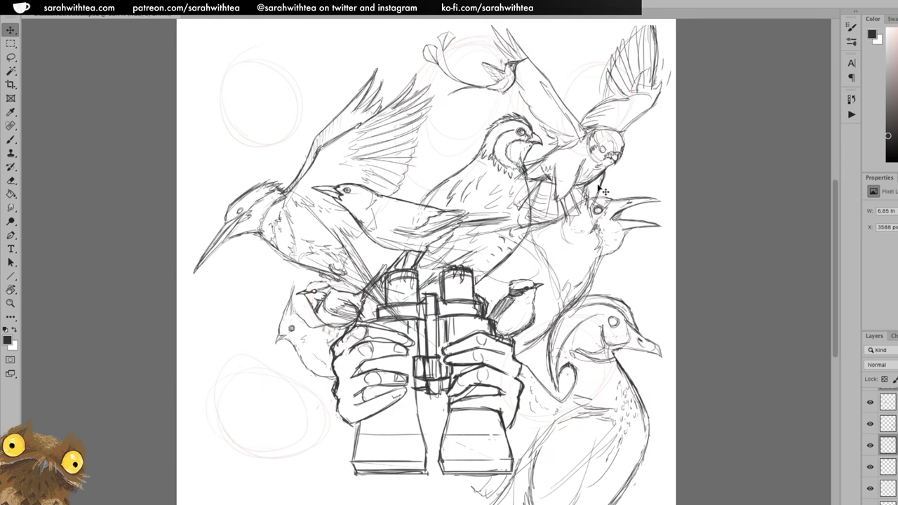
pyautogui.moveTo(573, 201)
pyautogui.mouseDown()
pyautogui.moveTo(594, 209)
pyautogui.moveTo(580, 192)
pyautogui.moveTo(578, 199)
pyautogui.mouseUp()
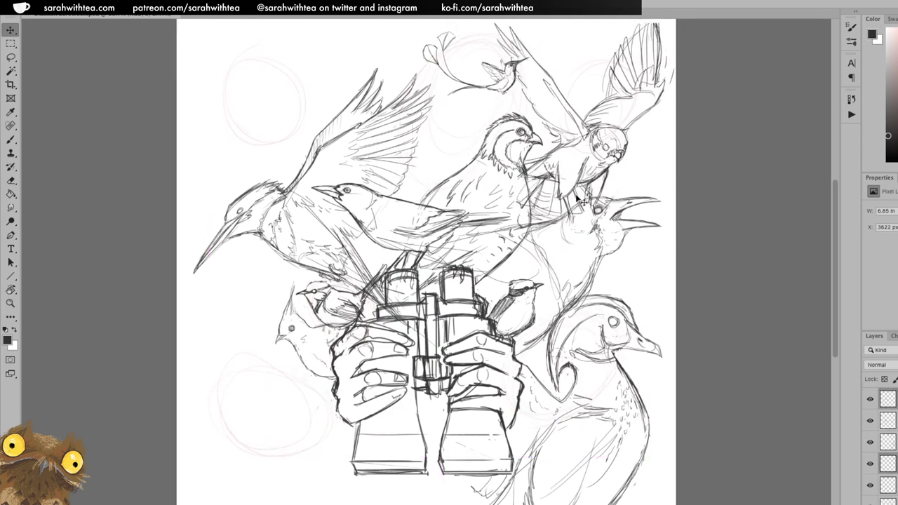
pyautogui.press('super+z')
# Hide the guide-circle layer and nudge the spread-winged bird slightly to the right.
pyautogui.click(870, 398)
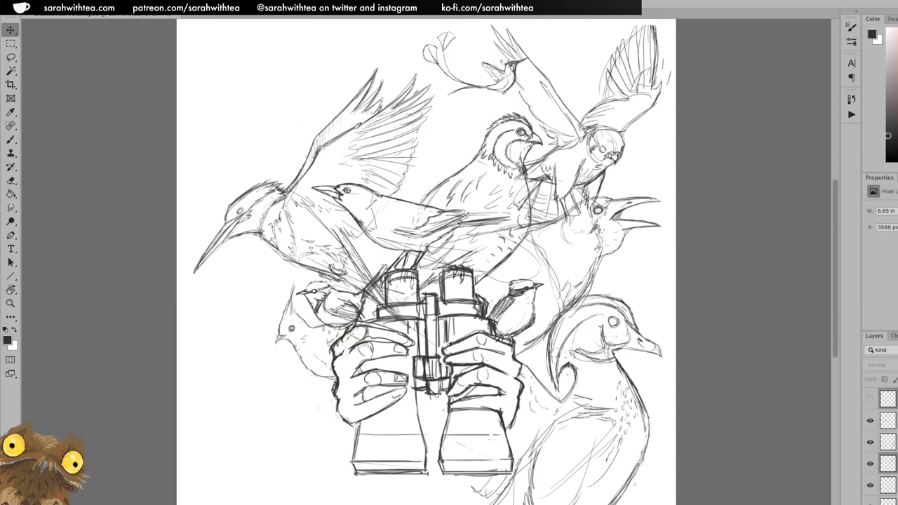
pyautogui.moveTo(609, 163); pyautogui.dragTo(612, 160)
pyautogui.moveTo(640, 197); pyautogui.dragTo(635, 241)
pyautogui.moveTo(607, 194); pyautogui.dragTo(604, 194)
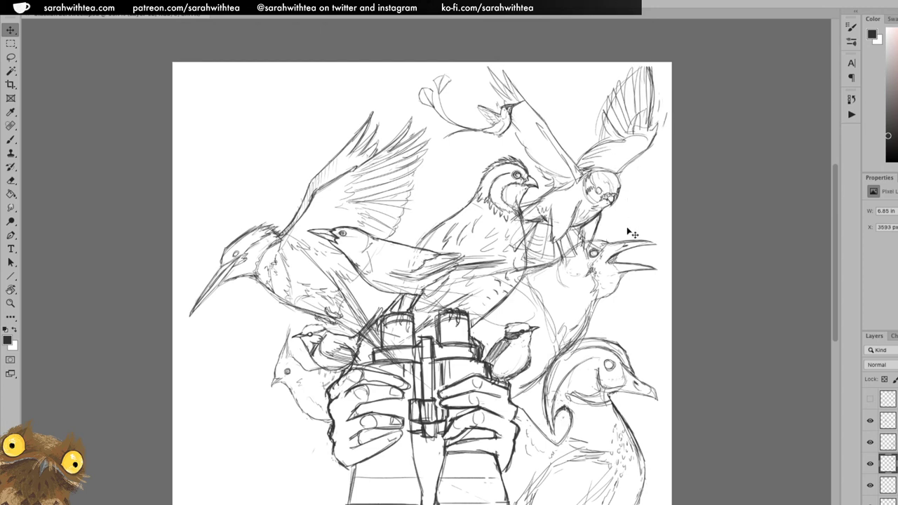
# Erase the spread-winged bird's lines where its feet overlap the open-beaked bird and its tail overlaps the quail's breast.
pyautogui.press('e')
pyautogui.moveTo(573, 255); pyautogui.dragTo(584, 258)
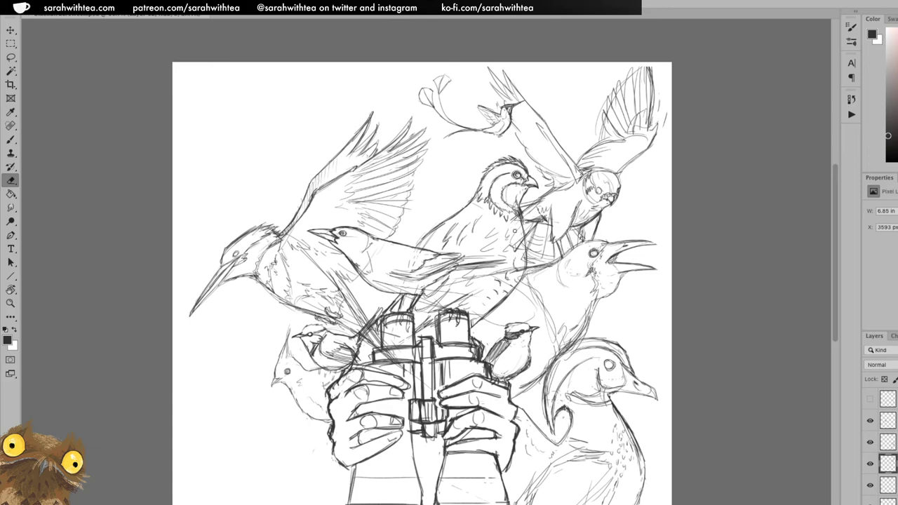
pyautogui.moveTo(516, 216); pyautogui.dragTo(512, 257)
pyautogui.press('z')
pyautogui.keyDown('alt'); pyautogui.click(547, 317); pyautogui.keyUp('alt')
pyautogui.keyDown('alt'); pyautogui.click(542, 331); pyautogui.keyUp('alt')
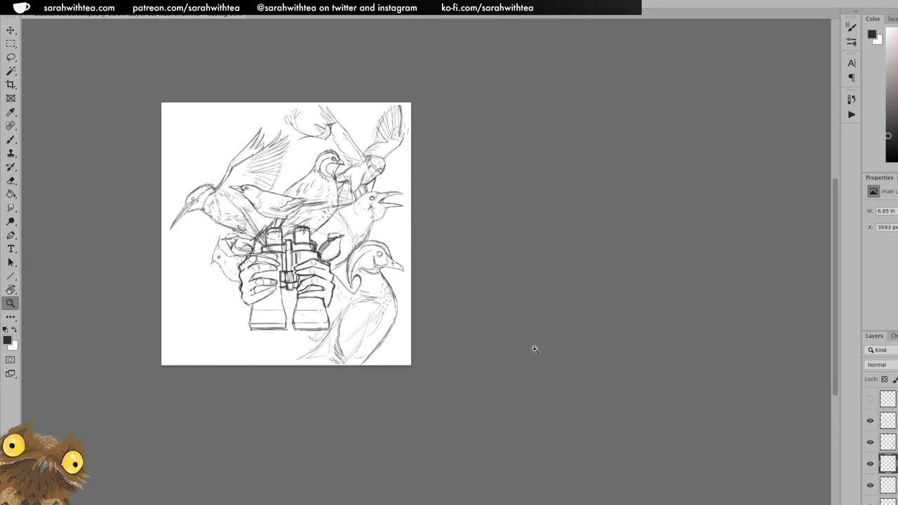
pyautogui.click(319, 148)
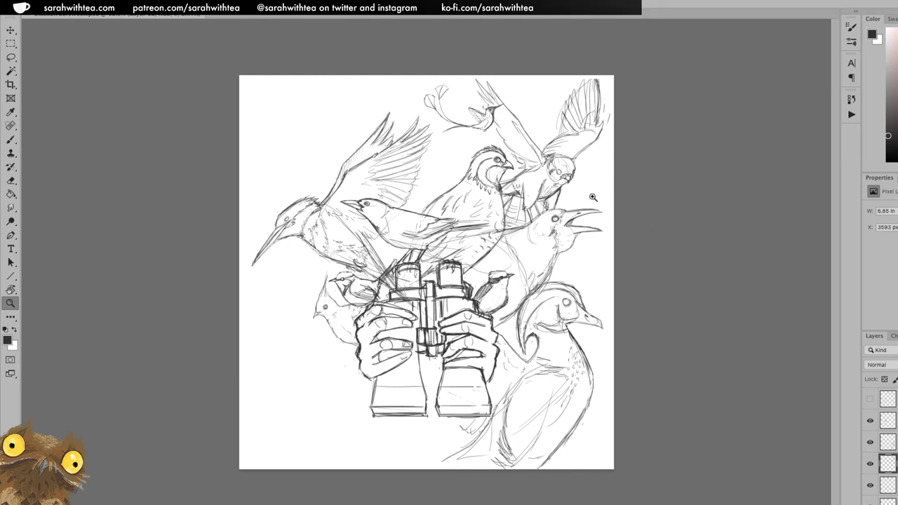
# Try moving the spread-winged bird toward the upper centre and the hummingbird across to the right.
pyautogui.press('v')
pyautogui.moveTo(565, 196); pyautogui.dragTo(472, 176)
pyautogui.moveTo(484, 124); pyautogui.dragTo(436, 108)
pyautogui.moveTo(441, 110)
pyautogui.mouseDown()
pyautogui.moveTo(507, 144)
pyautogui.moveTo(525, 133)
pyautogui.moveTo(580, 146)
pyautogui.mouseUp()
pyautogui.press('super+z')
pyautogui.press('super+z')
# Try placing the spread-winged bird above the quail, partly past the canvas's top edge.
pyautogui.click(892, 485)
pyautogui.click(889, 464)
pyautogui.press('super+z')
pyautogui.click(891, 485)
pyautogui.press('z')
pyautogui.moveTo(602, 288); pyautogui.dragTo(561, 285)
pyautogui.press('v')
pyautogui.moveTo(444, 204); pyautogui.dragTo(452, 181)
pyautogui.moveTo(455, 184)
pyautogui.mouseDown()
pyautogui.moveTo(452, 176)
pyautogui.moveTo(454, 184)
pyautogui.moveTo(485, 160)
pyautogui.moveTo(462, 163)
pyautogui.mouseUp()
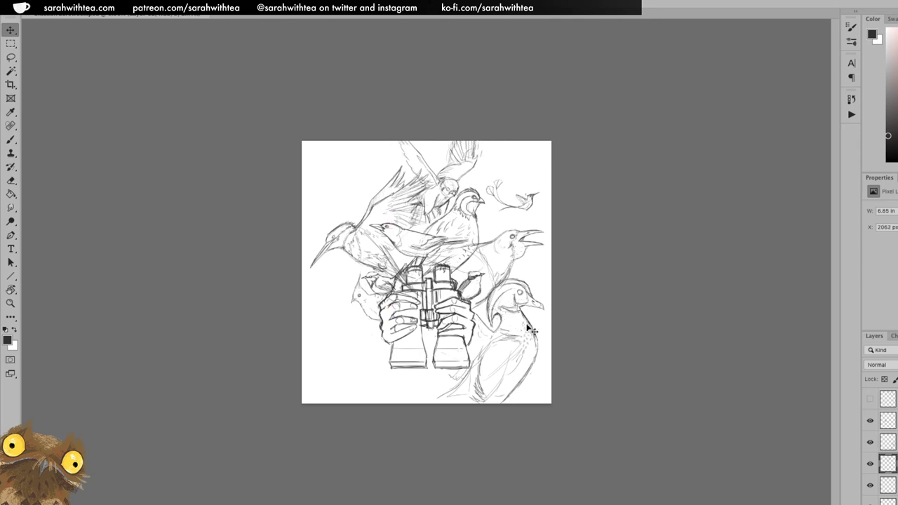
pyautogui.moveTo(458, 196)
pyautogui.mouseDown()
pyautogui.moveTo(458, 179)
pyautogui.moveTo(479, 166)
pyautogui.mouseUp()
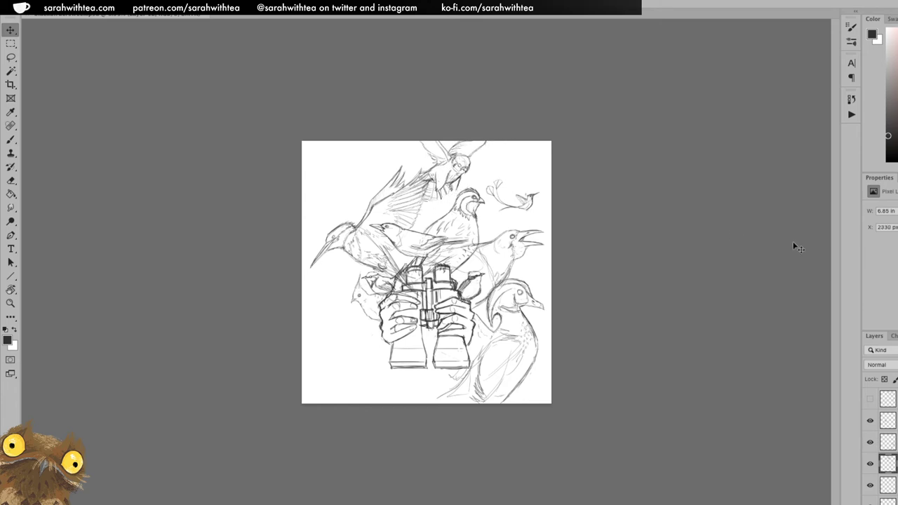
# Undo the trial moves of the spread-winged bird and hummingbird, and briefly retry the winged bird beside the quail's head.
pyautogui.press('super+z')
pyautogui.press('super+z')
pyautogui.press('super+z')
pyautogui.press('super+z')
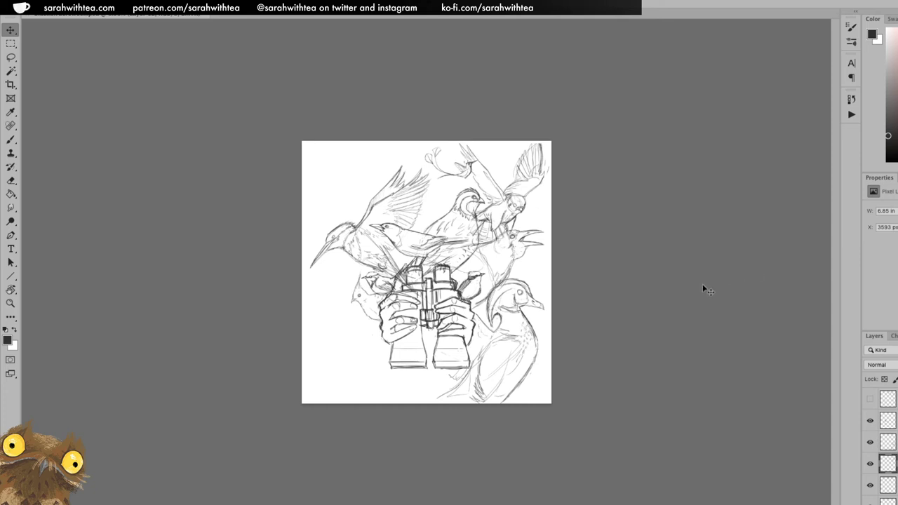
pyautogui.press('Left')
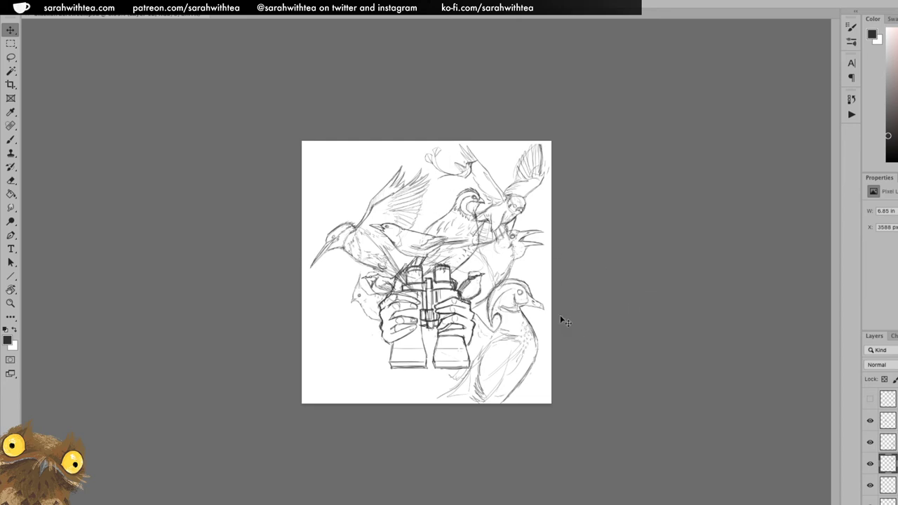
pyautogui.moveTo(526, 216)
pyautogui.mouseDown()
pyautogui.moveTo(444, 198)
pyautogui.moveTo(458, 195)
pyautogui.mouseUp()
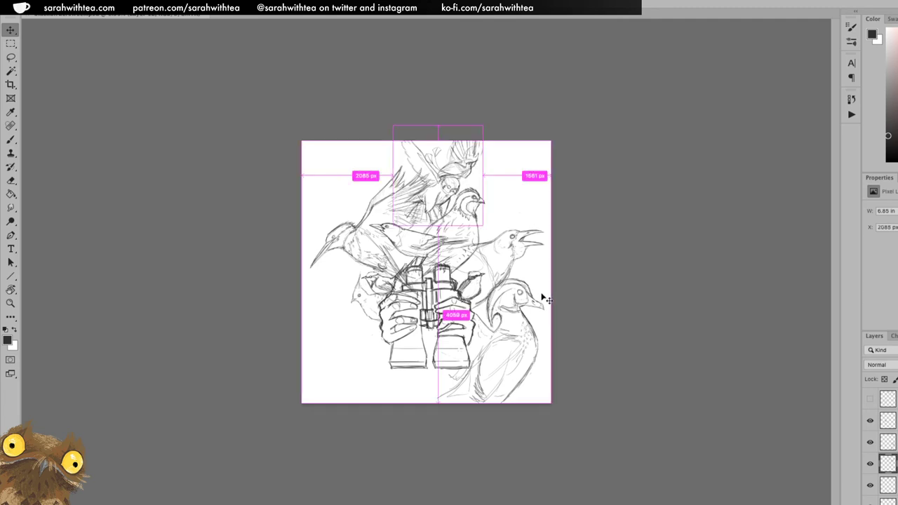
pyautogui.hotkey('ctrl', 'z')
# Hide the spread-winged bird's layer and move the hummingbird to the canvas's upper right, beyond the quail.
pyautogui.press('z')
pyautogui.click(506, 233)
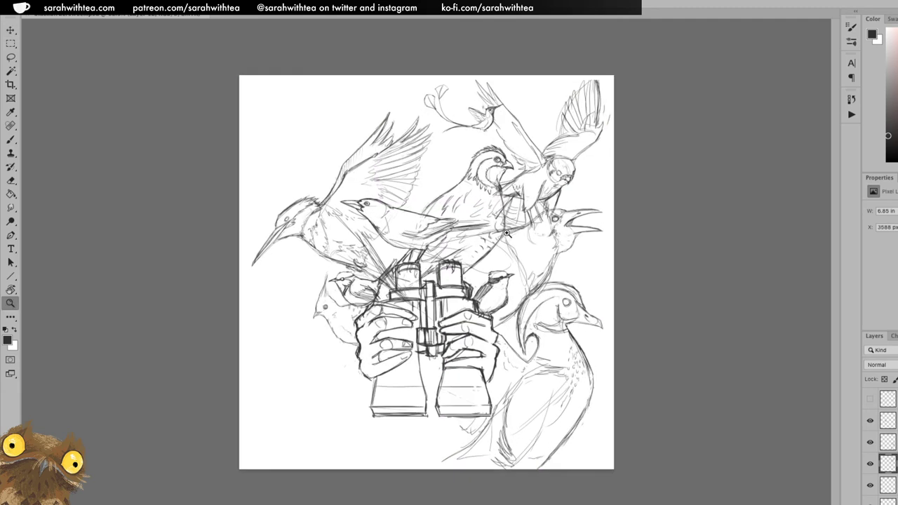
pyautogui.click(506, 233)
pyautogui.press('v')
pyautogui.click(870, 464)
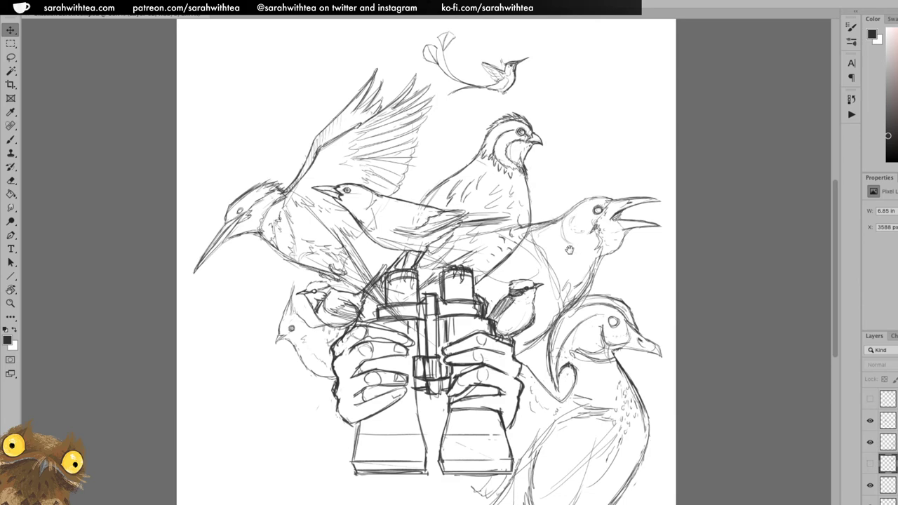
pyautogui.scroll(5, 554, 232)
pyautogui.click(520, 216)
pyautogui.click(575, 166)
pyautogui.moveTo(530, 214)
pyautogui.mouseDown()
pyautogui.moveTo(652, 247)
pyautogui.moveTo(650, 233)
pyautogui.mouseUp()
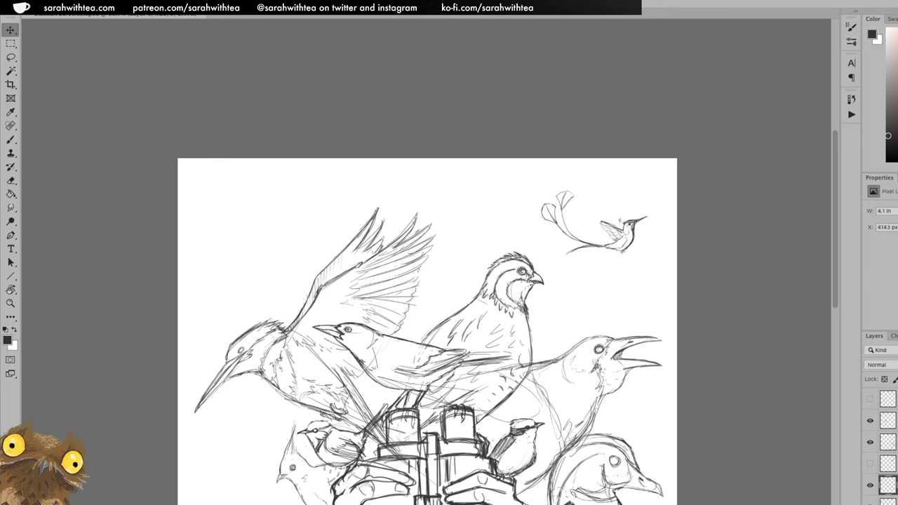
pyautogui.press('z')
pyautogui.keyDown('alt'); pyautogui.click(571, 319); pyautogui.keyUp('alt')
pyautogui.moveTo(539, 320); pyautogui.dragTo(593, 273)
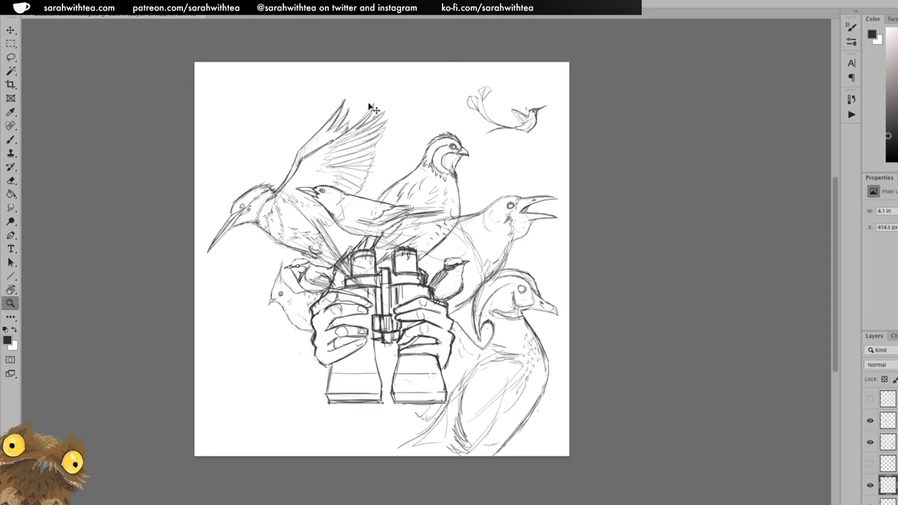
# Try rotating the long-billed bird with the raised wing counterclockwise and shifting it slightly left.
pyautogui.hotkey('ctrl', 't')
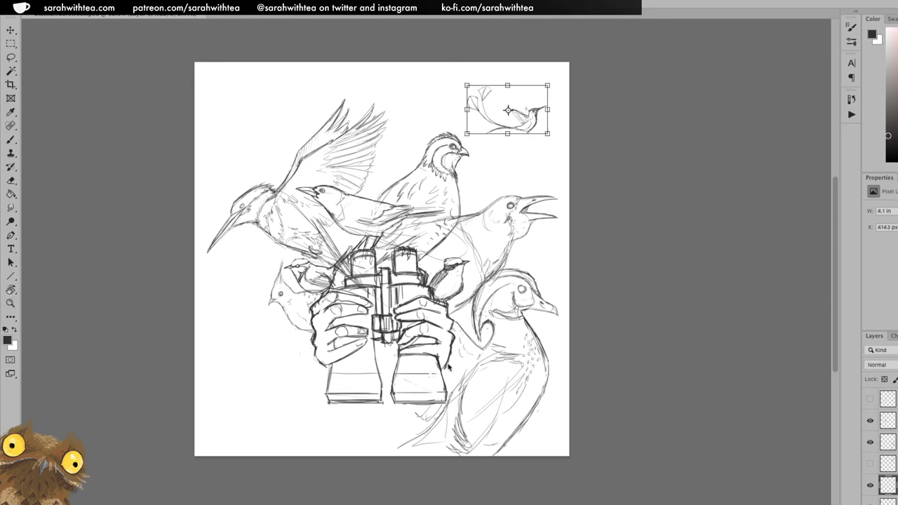
pyautogui.press('Return')
pyautogui.press('v')
pyautogui.moveTo(248, 155); pyautogui.dragTo(277, 204)
pyautogui.hotkey('ctrl', 't')
pyautogui.moveTo(402, 97); pyautogui.dragTo(363, 111)
pyautogui.moveTo(340, 216); pyautogui.dragTo(325, 221)
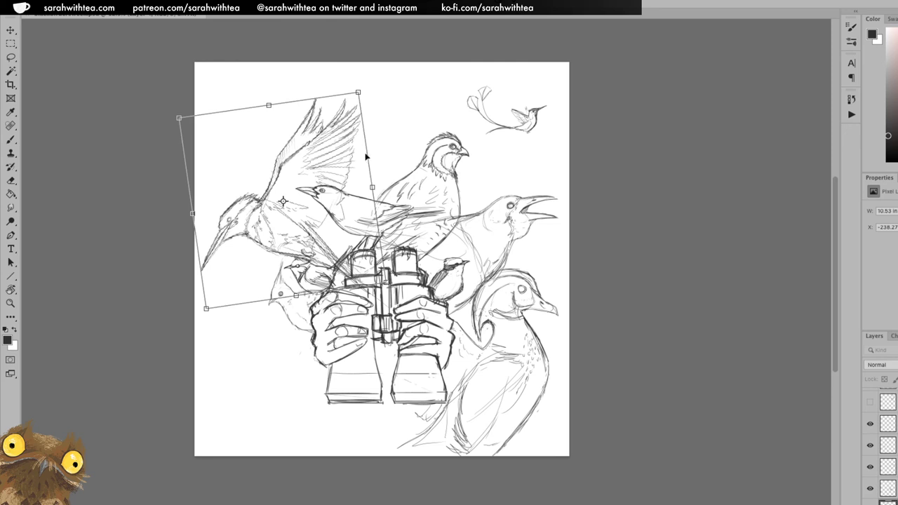
pyautogui.moveTo(292, 249); pyautogui.dragTo(292, 242)
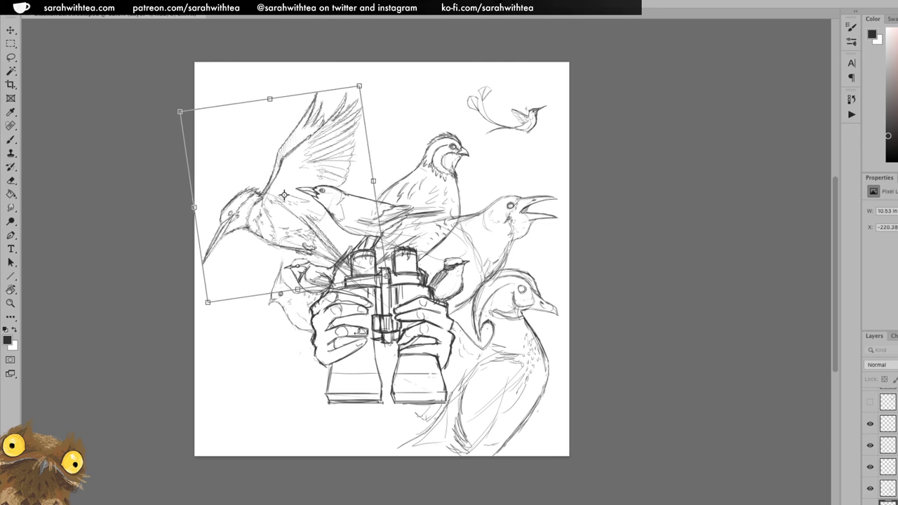
pyautogui.hotkey('ctrl', 'z')
pyautogui.press('Escape')
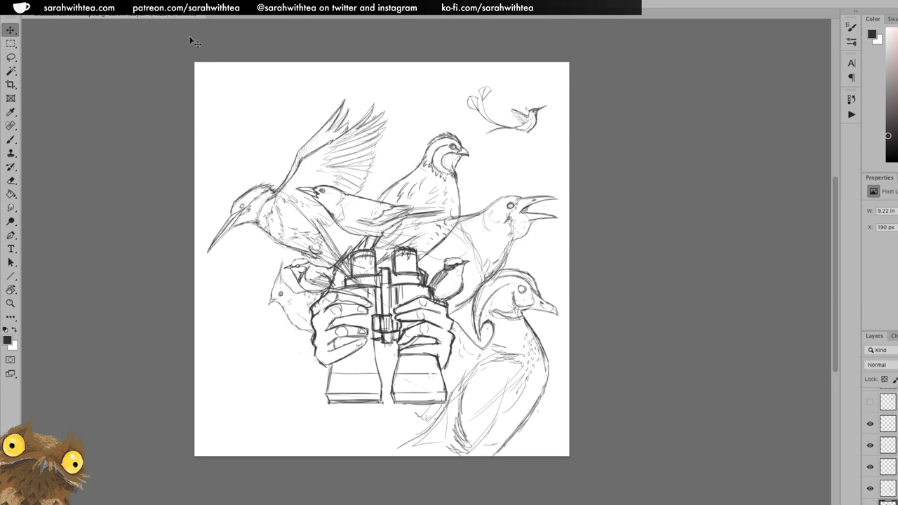
# Flip the long-billed, raised-wing bird horizontally and move it to the upper right behind the quail, above the open-beaked bird.
pyautogui.click(119, 7)
pyautogui.moveTo(165, 219)
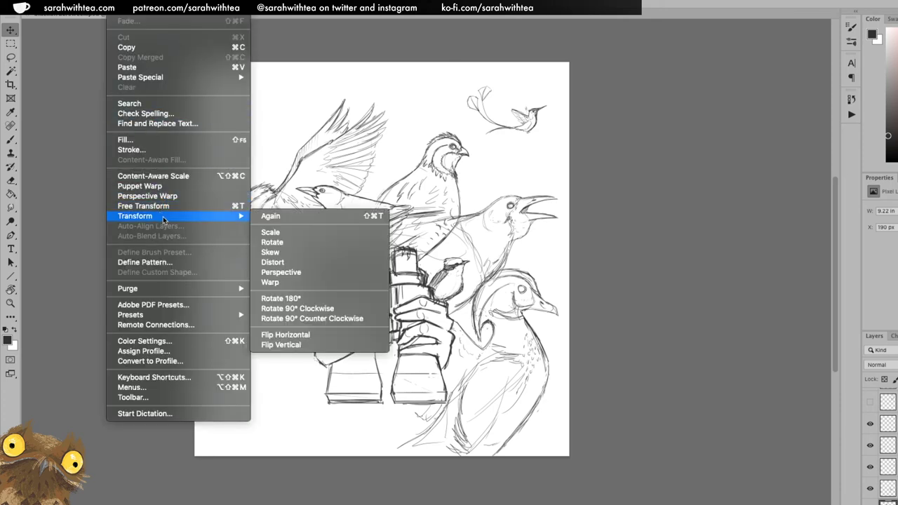
pyautogui.click(304, 335)
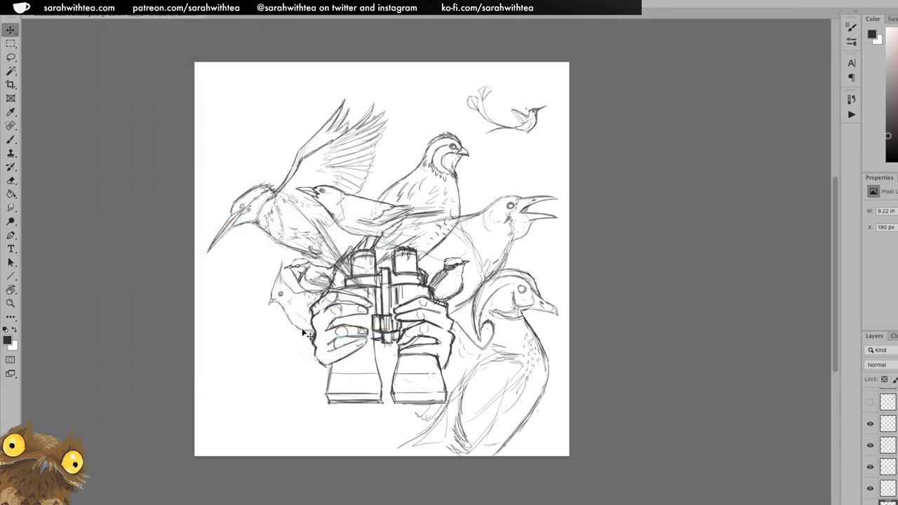
pyautogui.moveTo(319, 250); pyautogui.dragTo(524, 174)
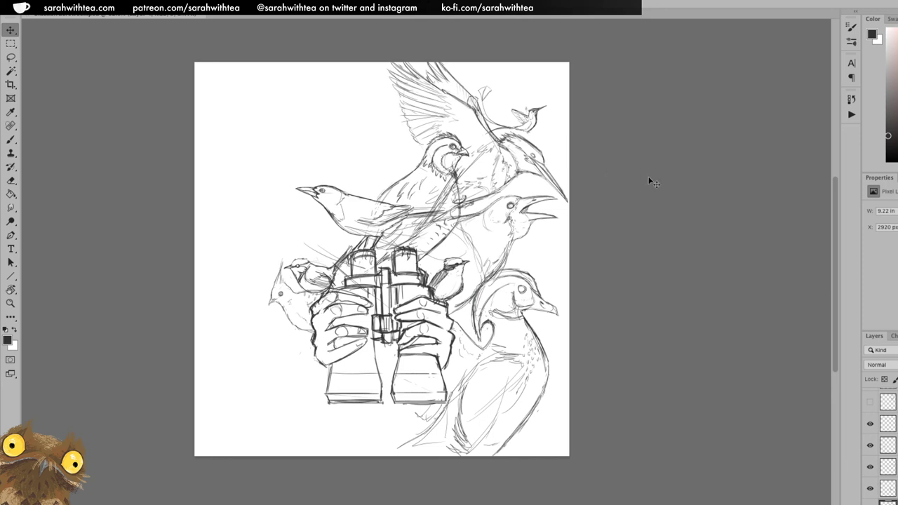
pyautogui.moveTo(531, 132); pyautogui.dragTo(546, 101)
pyautogui.moveTo(548, 136)
pyautogui.mouseDown()
pyautogui.moveTo(521, 157)
pyautogui.moveTo(545, 147)
pyautogui.mouseUp()
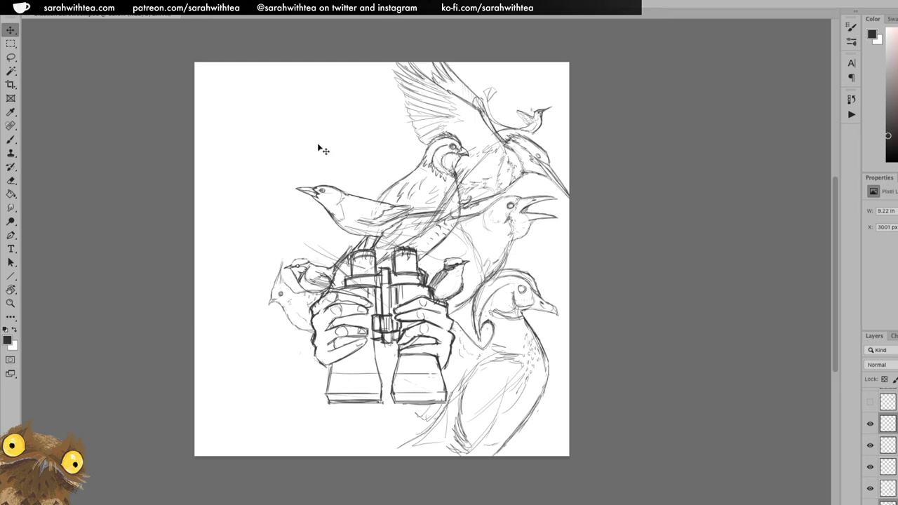
# On a new layer, roughly sketch a bird of prey's head with hooked beak and eye at the canvas's upper left.
pyautogui.press('b')
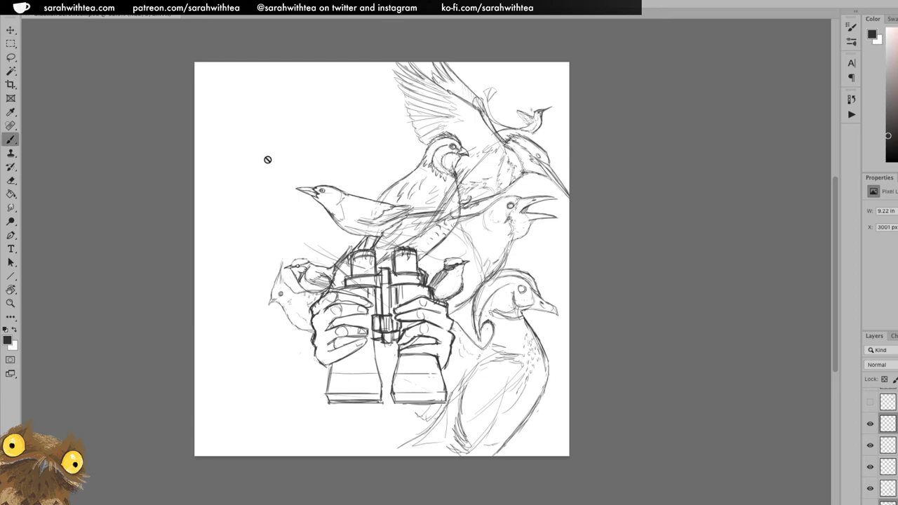
pyautogui.press('alt+shift+super+n')
pyautogui.click(869, 445)
pyautogui.click(870, 445)
pyautogui.click(870, 425)
pyautogui.click(870, 425)
pyautogui.moveTo(255, 131)
pyautogui.mouseDown()
pyautogui.moveTo(246, 166)
pyautogui.moveTo(250, 148)
pyautogui.moveTo(253, 165)
pyautogui.moveTo(267, 153)
pyautogui.moveTo(254, 164)
pyautogui.moveTo(271, 162)
pyautogui.moveTo(249, 167)
pyautogui.moveTo(275, 172)
pyautogui.moveTo(261, 168)
pyautogui.moveTo(275, 184)
pyautogui.moveTo(269, 165)
pyautogui.moveTo(314, 200)
pyautogui.moveTo(301, 230)
pyautogui.moveTo(279, 223)
pyautogui.moveTo(267, 242)
pyautogui.moveTo(295, 203)
pyautogui.moveTo(277, 226)
pyautogui.moveTo(298, 216)
pyautogui.moveTo(279, 181)
pyautogui.mouseUp()
pyautogui.moveTo(302, 219)
pyautogui.mouseDown()
pyautogui.moveTo(273, 172)
pyautogui.moveTo(246, 164)
pyautogui.moveTo(241, 174)
pyautogui.moveTo(269, 127)
pyautogui.moveTo(251, 158)
pyautogui.moveTo(282, 127)
pyautogui.mouseUp()
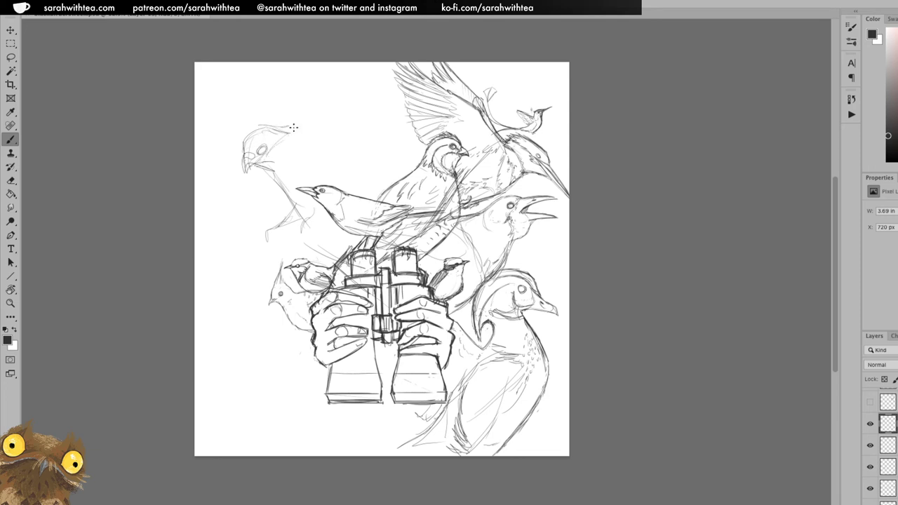
pyautogui.moveTo(268, 170); pyautogui.dragTo(291, 167)
pyautogui.moveTo(269, 157)
pyautogui.mouseDown()
pyautogui.moveTo(294, 156)
pyautogui.moveTo(280, 170)
pyautogui.mouseUp()
# Sketch the bird of prey's back, body, legs and tail behind the small perched songbird.
pyautogui.moveTo(312, 205); pyautogui.dragTo(338, 211)
pyautogui.moveTo(341, 173); pyautogui.dragTo(343, 202)
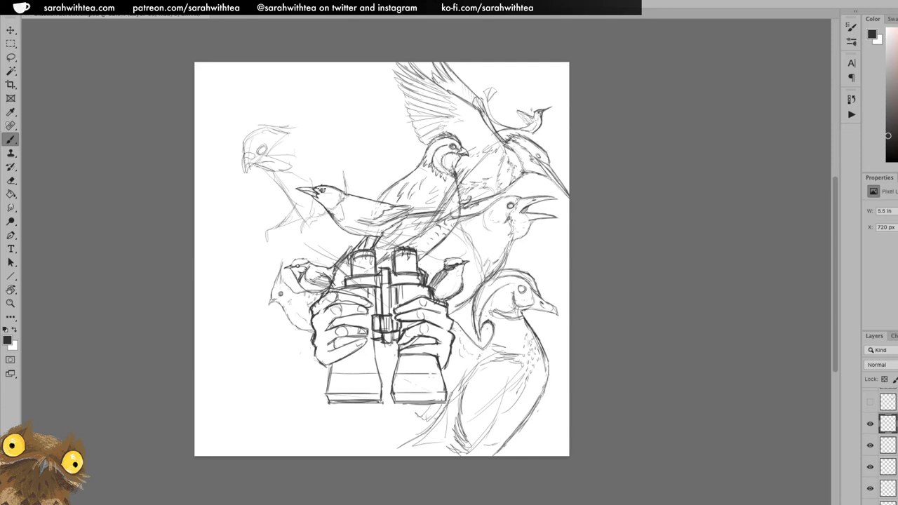
pyautogui.moveTo(322, 227); pyautogui.dragTo(354, 242)
pyautogui.moveTo(308, 133)
pyautogui.mouseDown()
pyautogui.moveTo(344, 157)
pyautogui.moveTo(363, 198)
pyautogui.moveTo(419, 228)
pyautogui.mouseUp()
pyautogui.moveTo(362, 193)
pyautogui.mouseDown()
pyautogui.moveTo(397, 207)
pyautogui.moveTo(401, 268)
pyautogui.mouseUp()
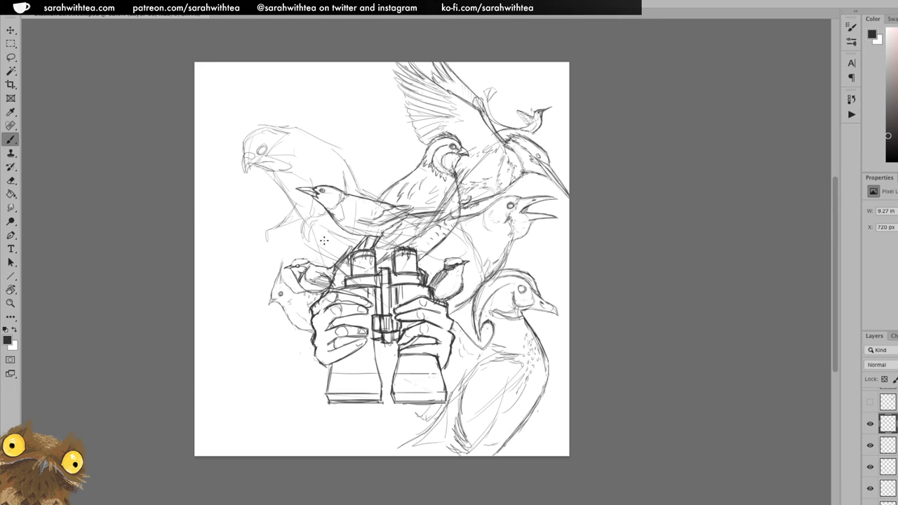
pyautogui.moveTo(313, 242); pyautogui.dragTo(348, 270)
# Sketch the bird of prey's outstretched wings, one raised toward the quail and one reaching the canvas's left edge.
pyautogui.moveTo(309, 130)
pyautogui.mouseDown()
pyautogui.moveTo(346, 88)
pyautogui.moveTo(424, 74)
pyautogui.mouseUp()
pyautogui.moveTo(341, 145); pyautogui.dragTo(409, 150)
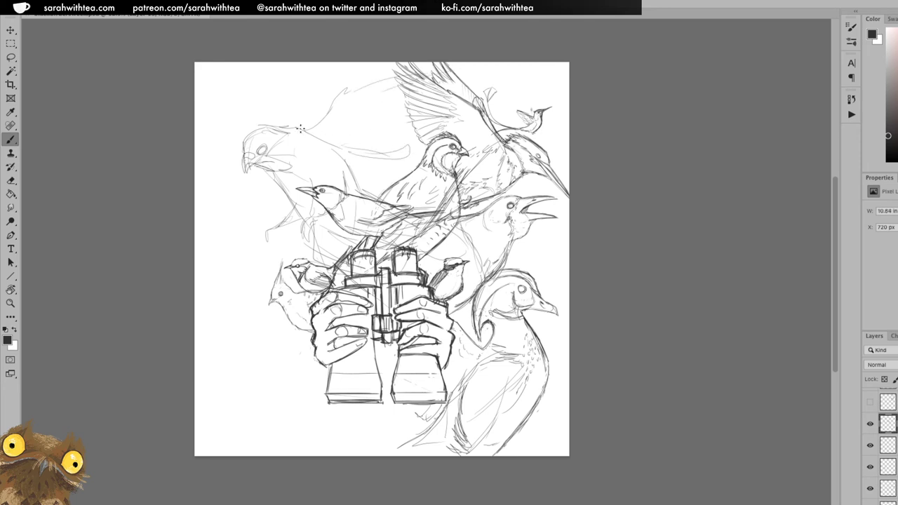
pyautogui.moveTo(252, 133); pyautogui.dragTo(200, 134)
pyautogui.moveTo(219, 181); pyautogui.dragTo(251, 199)
# Rotate the bird-of-prey sketch slightly counterclockwise and shift it a little to the left.
pyautogui.hotkey('ctrl', 't')
pyautogui.moveTo(469, 281); pyautogui.dragTo(480, 265)
pyautogui.moveTo(359, 175)
pyautogui.mouseDown()
pyautogui.moveTo(365, 167)
pyautogui.moveTo(350, 176)
pyautogui.mouseUp()
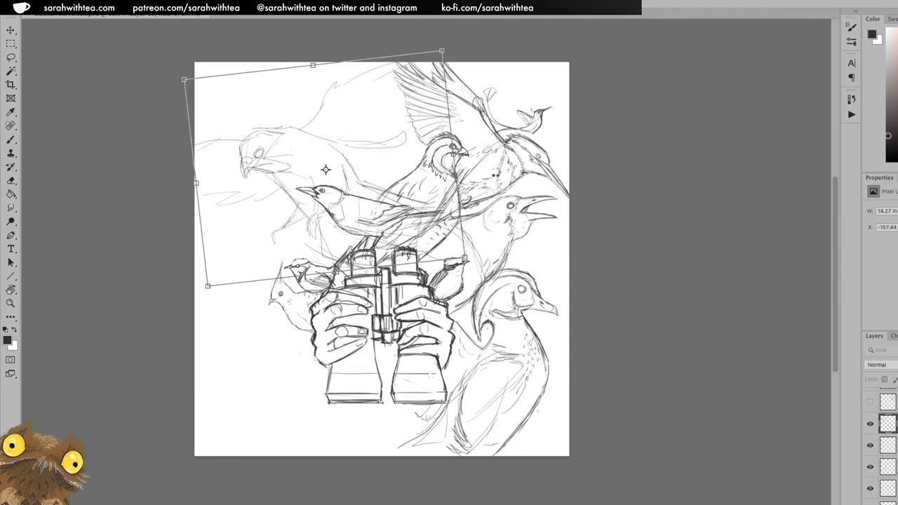
pyautogui.press('Return')
# Enlarge the canvas with the Crop tool, adding white space around the bird drawing on all sides.
pyautogui.press('b')
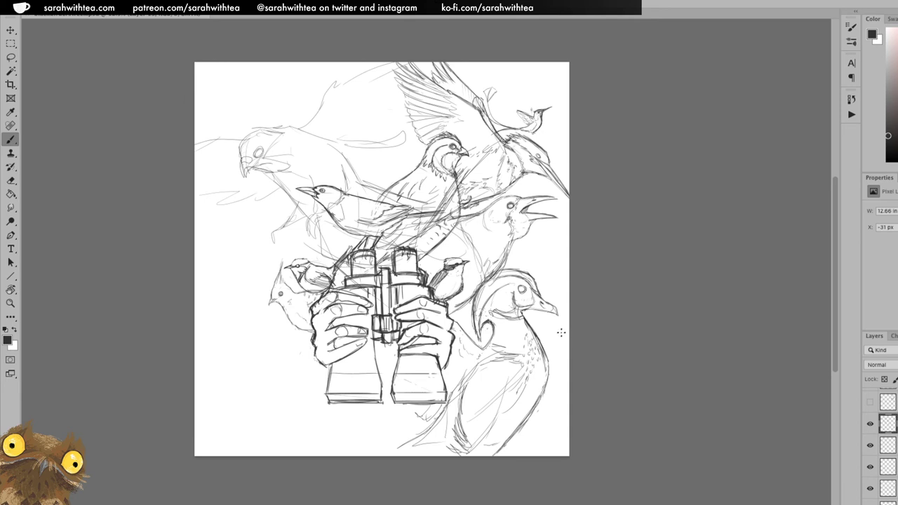
pyautogui.press('c')
pyautogui.moveTo(565, 260); pyautogui.dragTo(576, 257)
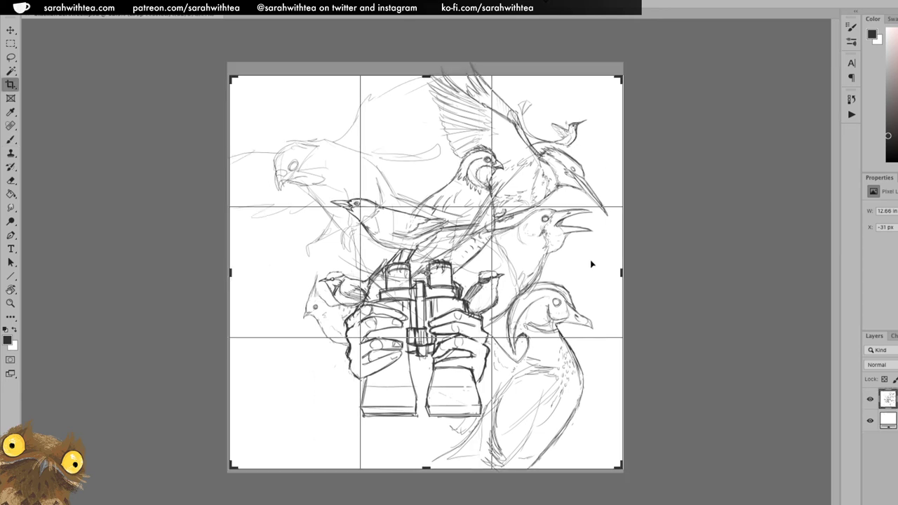
pyautogui.moveTo(430, 72); pyautogui.dragTo(430, 60)
pyautogui.moveTo(233, 265); pyautogui.dragTo(218, 269)
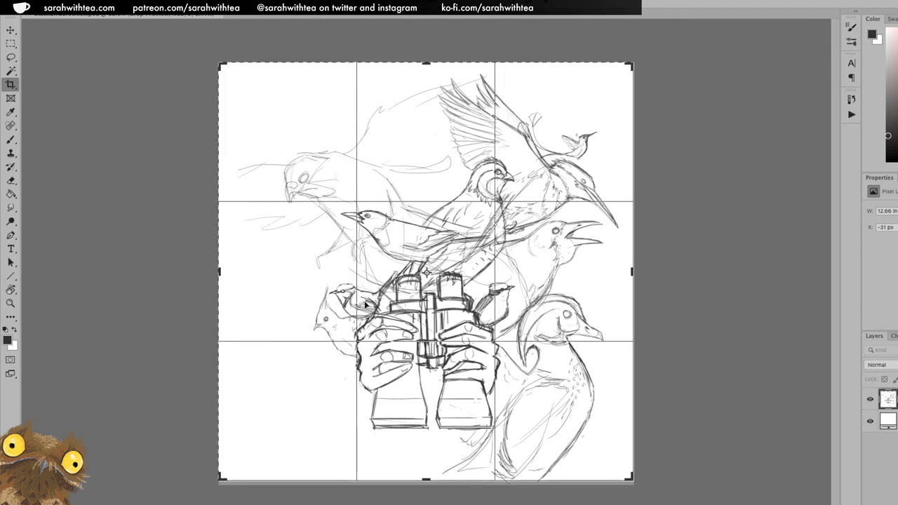
pyautogui.moveTo(632, 273); pyautogui.dragTo(639, 269)
pyautogui.moveTo(426, 479); pyautogui.dragTo(425, 488)
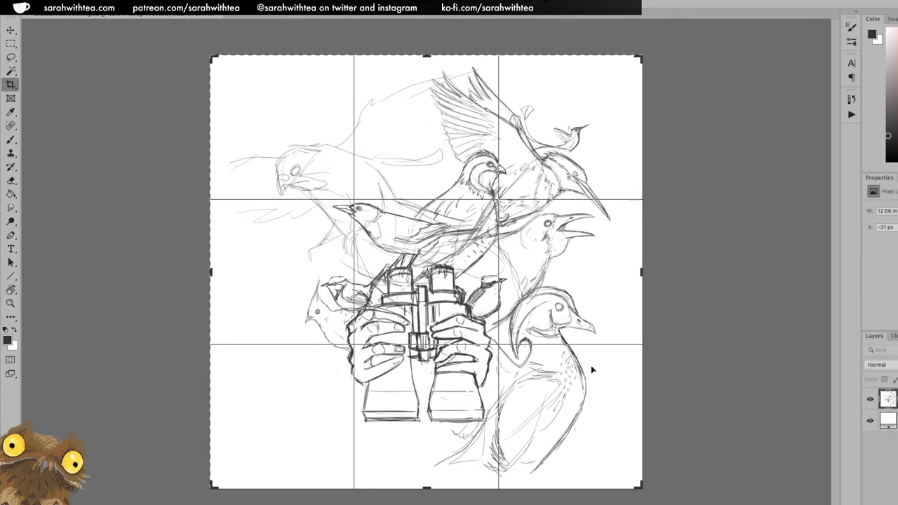
pyautogui.press('Return')
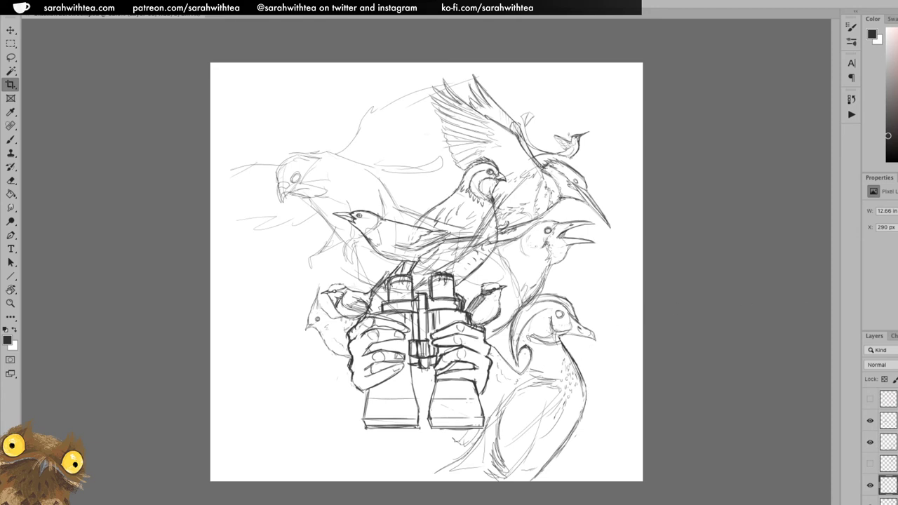
# Scale the bird-of-prey sketch down to 11.81 in wide and move it slightly down and right.
pyautogui.click(871, 486)
pyautogui.click(870, 486)
pyautogui.hotkey('ctrl', 't')
pyautogui.moveTo(229, 76); pyautogui.dragTo(251, 80)
pyautogui.moveTo(377, 208); pyautogui.dragTo(368, 194)
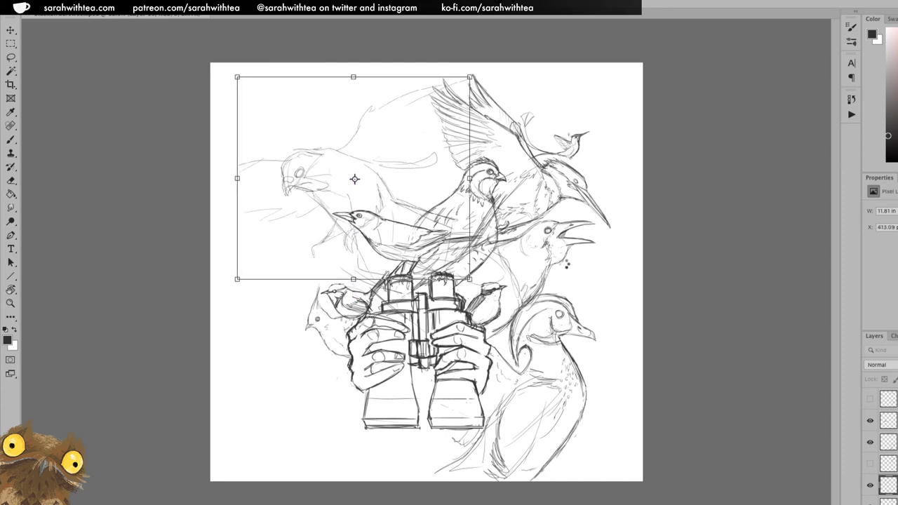
pyautogui.press('Return')
pyautogui.press('c')
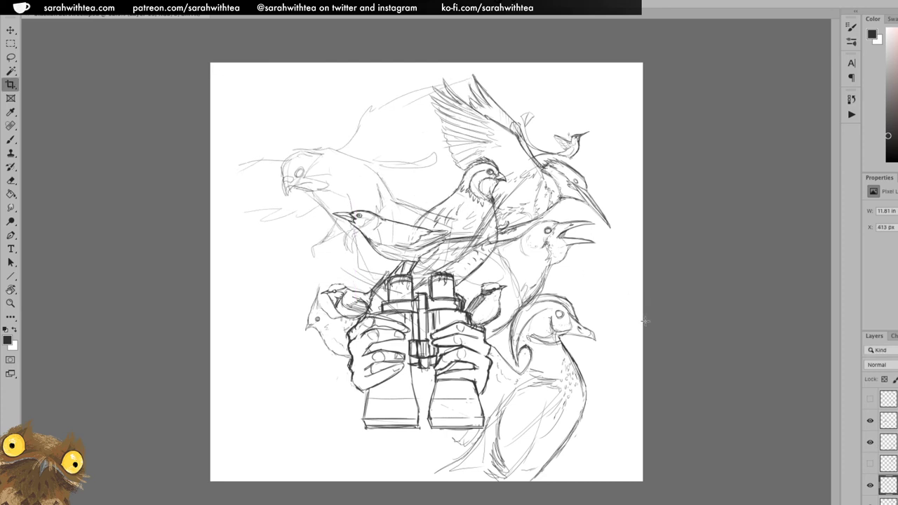
pyautogui.press('v')
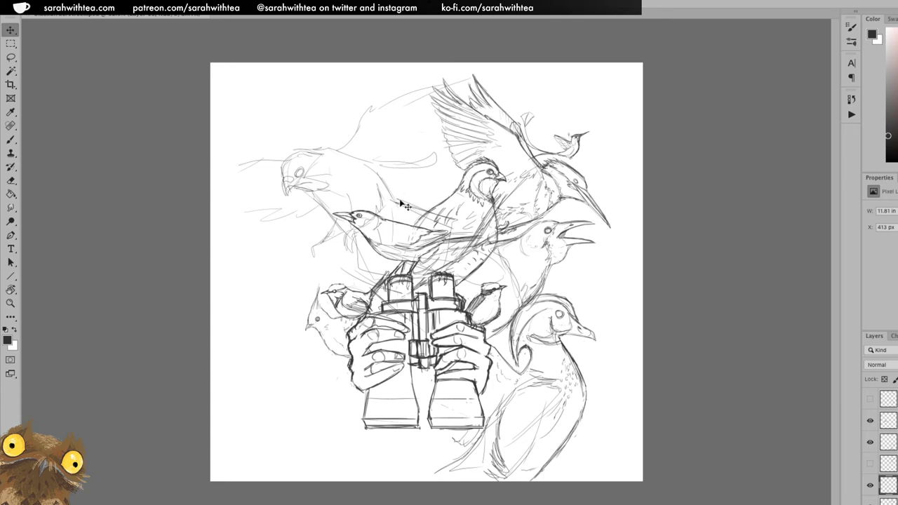
pyautogui.moveTo(395, 195); pyautogui.dragTo(396, 200)
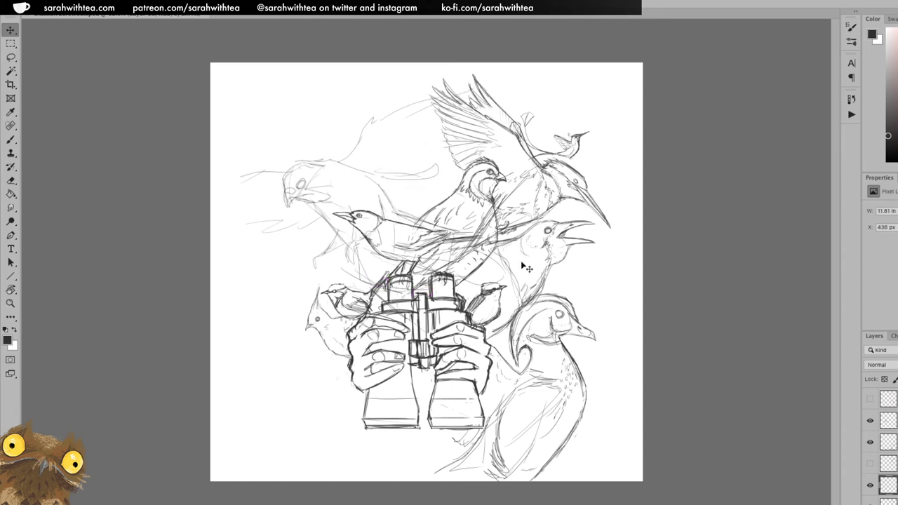
# Sketch red placeholder ovals beside the quail, beside the small birds on the left, and a large one at the canvas's lower left.
pyautogui.press('b')
pyautogui.click(869, 399)
pyautogui.click(870, 399)
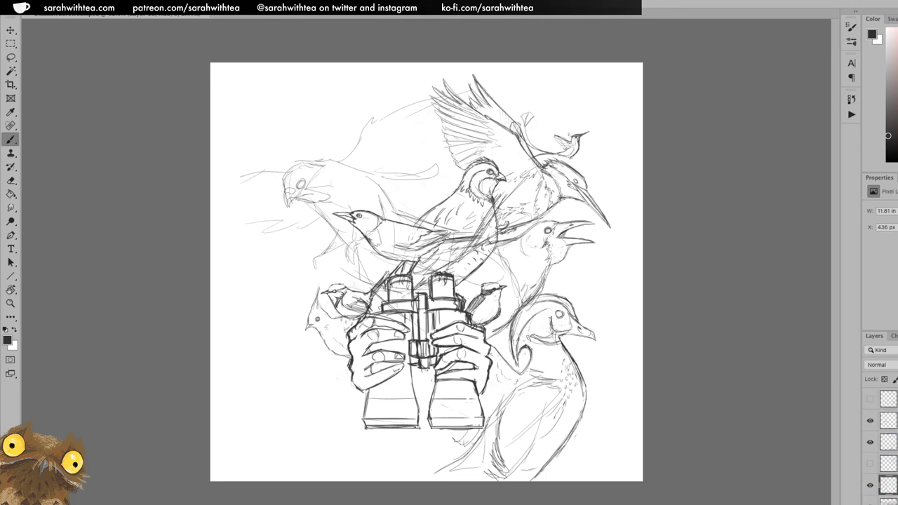
pyautogui.scroll(-1, 881, 442)
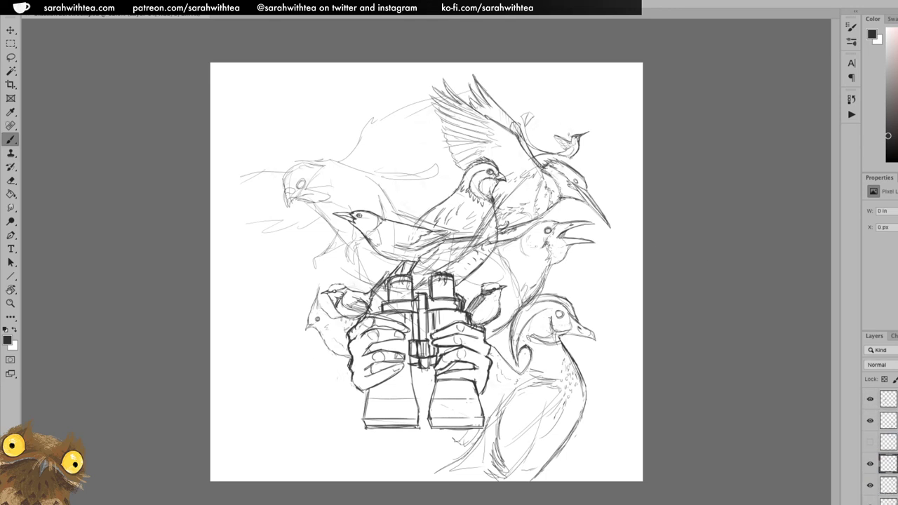
pyautogui.click(897, 73)
pyautogui.moveTo(414, 211)
pyautogui.mouseDown()
pyautogui.moveTo(431, 165)
pyautogui.moveTo(418, 212)
pyautogui.mouseUp()
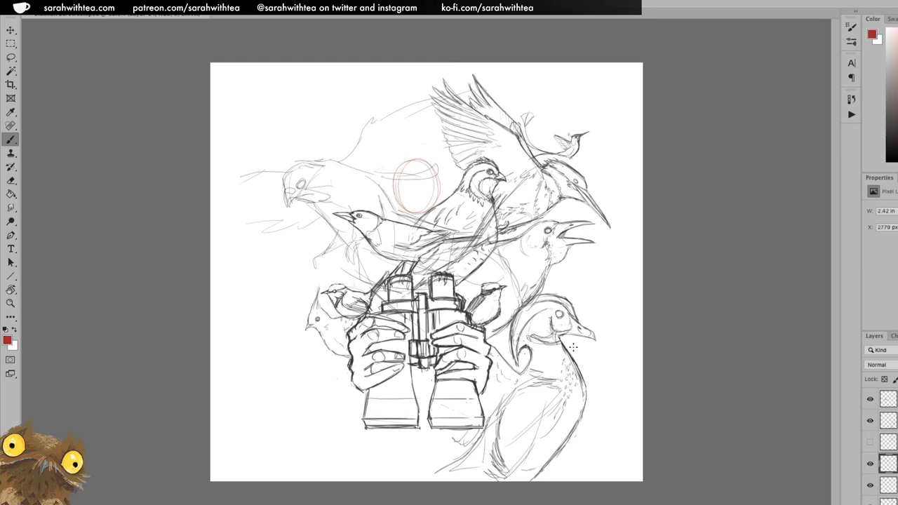
pyautogui.moveTo(300, 447)
pyautogui.mouseDown()
pyautogui.moveTo(326, 339)
pyautogui.moveTo(309, 344)
pyautogui.moveTo(365, 467)
pyautogui.mouseUp()
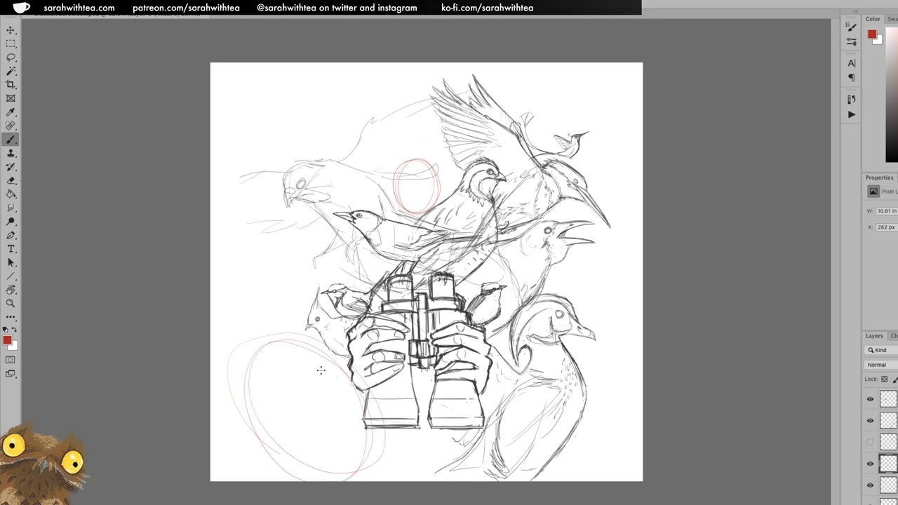
pyautogui.moveTo(283, 296)
pyautogui.mouseDown()
pyautogui.moveTo(308, 284)
pyautogui.moveTo(295, 267)
pyautogui.mouseUp()
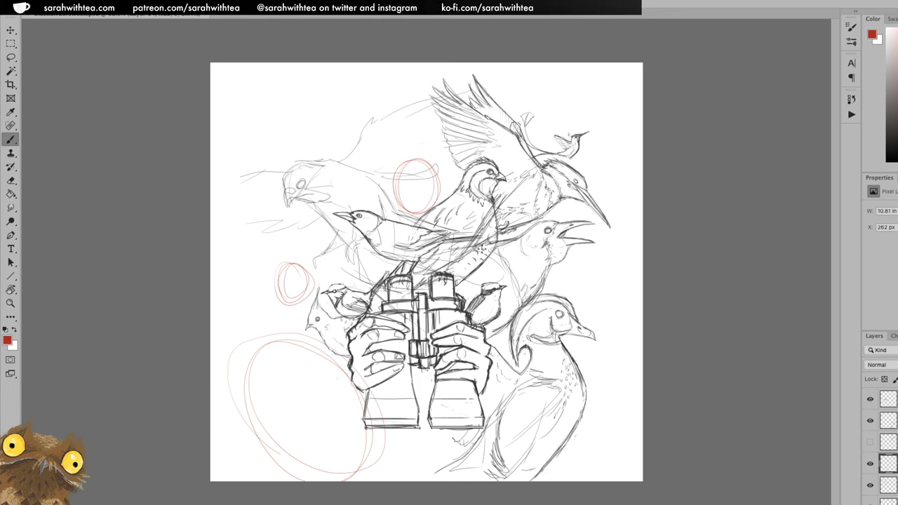
# Fade the red placeholder ovals to a very faint tint and check the layers to locate the bird-of-prey sketch.
pyautogui.click(870, 464)
pyautogui.click(869, 464)
pyautogui.press('Delete')
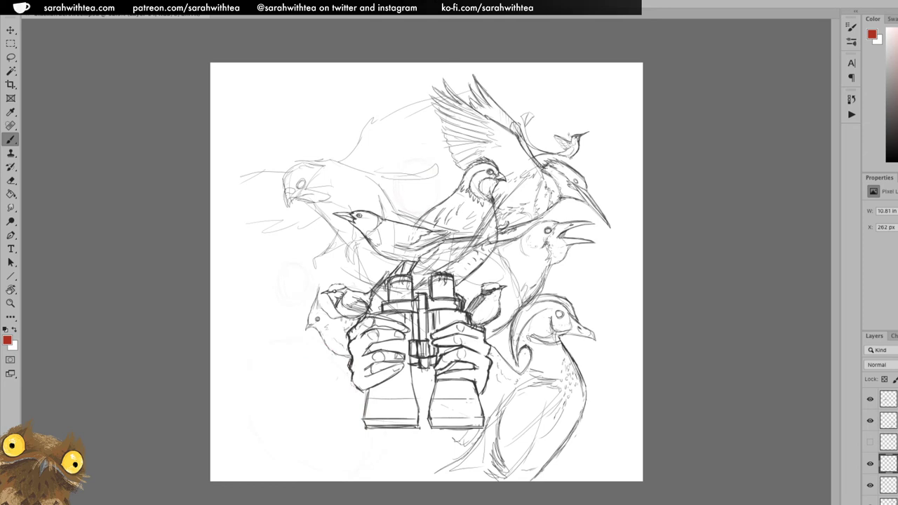
pyautogui.click(869, 422)
pyautogui.click(870, 422)
pyautogui.click(870, 484)
pyautogui.click(869, 485)
# Redraw the bird of prey's head in darker black lines, defining the hooked beak, nostril, eye and crown contour.
pyautogui.click(6, 329)
pyautogui.click(10, 303)
pyautogui.click(390, 173)
pyautogui.moveTo(280, 185)
pyautogui.mouseDown()
pyautogui.moveTo(483, 182)
pyautogui.moveTo(525, 193)
pyautogui.mouseUp()
pyautogui.press('e')
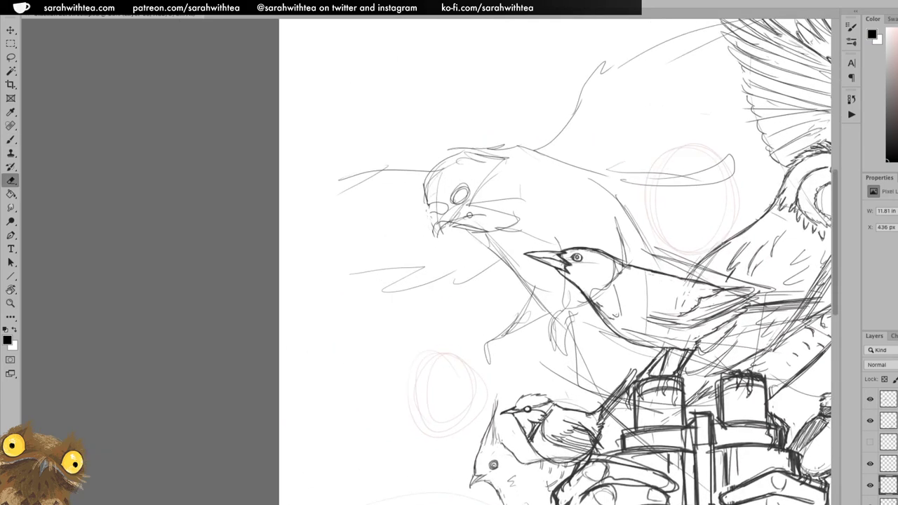
pyautogui.press('b')
pyautogui.moveTo(428, 204)
pyautogui.mouseDown()
pyautogui.moveTo(432, 166)
pyautogui.moveTo(451, 200)
pyautogui.mouseUp()
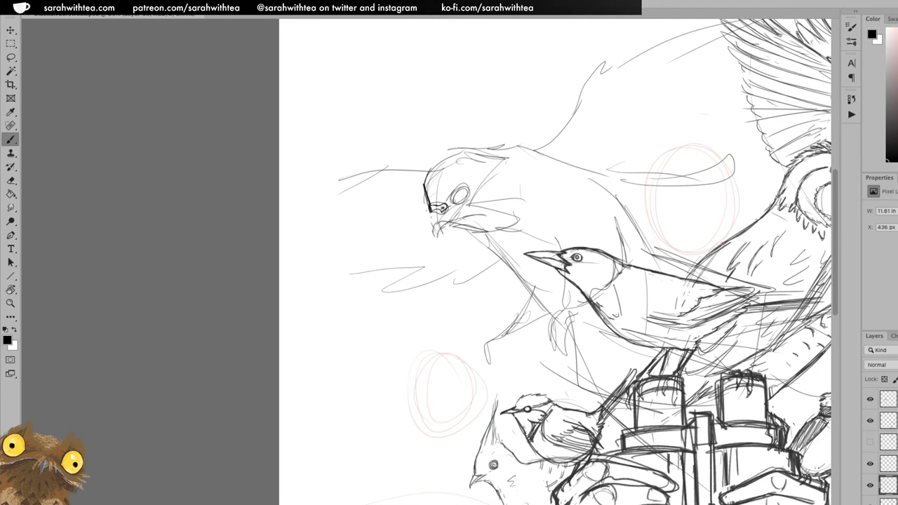
pyautogui.moveTo(446, 207)
pyautogui.mouseDown()
pyautogui.moveTo(460, 209)
pyautogui.moveTo(436, 227)
pyautogui.mouseUp()
pyautogui.moveTo(449, 194)
pyautogui.mouseDown()
pyautogui.moveTo(446, 202)
pyautogui.moveTo(428, 193)
pyautogui.mouseUp()
pyautogui.moveTo(424, 185)
pyautogui.mouseDown()
pyautogui.moveTo(444, 157)
pyautogui.moveTo(438, 164)
pyautogui.mouseUp()
pyautogui.moveTo(423, 185)
pyautogui.mouseDown()
pyautogui.moveTo(467, 148)
pyautogui.moveTo(488, 150)
pyautogui.moveTo(495, 169)
pyautogui.moveTo(483, 197)
pyautogui.moveTo(459, 212)
pyautogui.moveTo(489, 208)
pyautogui.moveTo(450, 203)
pyautogui.moveTo(462, 195)
pyautogui.mouseUp()
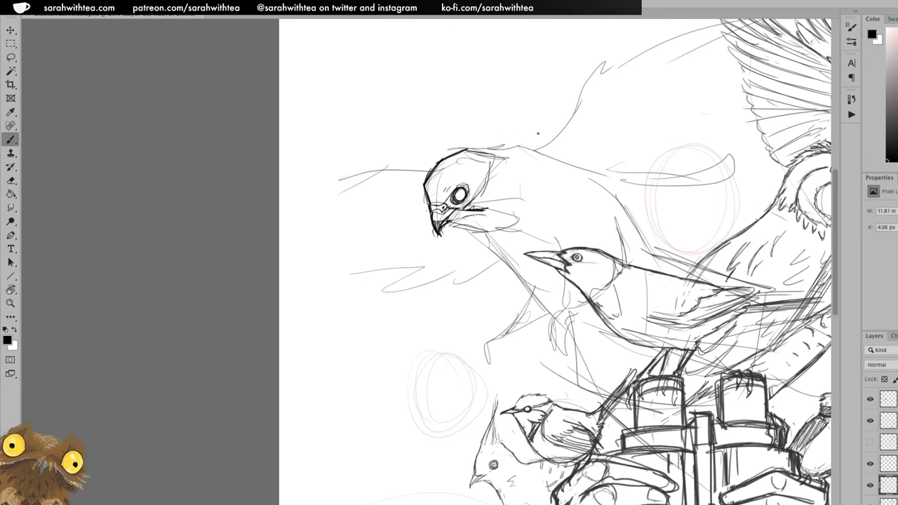
# Draw the bird of prey's nape and shoulder in dark lines, curving up to the wrist of the raised wing.
pyautogui.moveTo(486, 152)
pyautogui.mouseDown()
pyautogui.moveTo(537, 146)
pyautogui.moveTo(555, 126)
pyautogui.mouseUp()
pyautogui.moveTo(512, 159); pyautogui.dragTo(565, 115)
pyautogui.moveTo(574, 182); pyautogui.dragTo(460, 230)
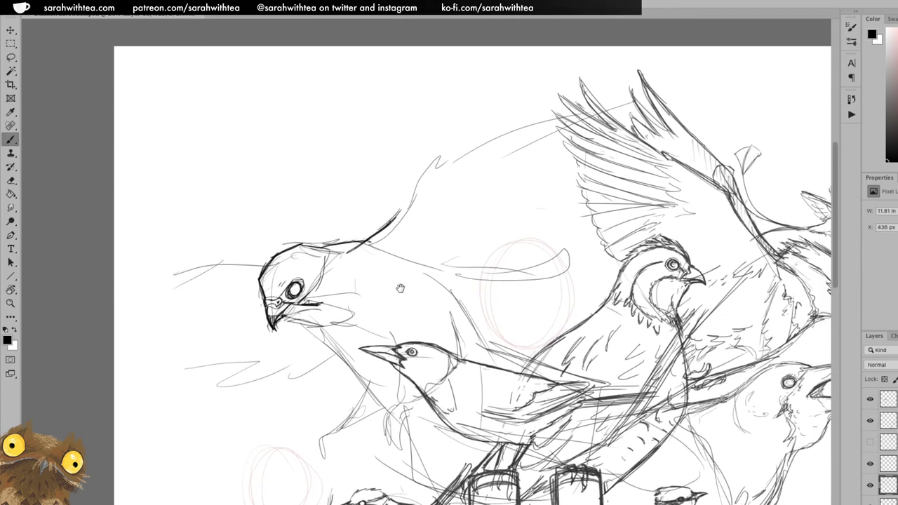
pyautogui.moveTo(374, 238)
pyautogui.mouseDown()
pyautogui.moveTo(419, 167)
pyautogui.moveTo(433, 160)
pyautogui.moveTo(419, 171)
pyautogui.moveTo(430, 167)
pyautogui.mouseUp()
pyautogui.moveTo(429, 170); pyautogui.dragTo(423, 181)
pyautogui.moveTo(433, 172)
pyautogui.mouseDown()
pyautogui.moveTo(411, 198)
pyautogui.moveTo(415, 189)
pyautogui.mouseUp()
# Draw the raised wing's leading edge and long tip feathers overlapping the kingfisher's wing, undoing the last stray stroke.
pyautogui.moveTo(441, 171); pyautogui.dragTo(542, 124)
pyautogui.moveTo(457, 165); pyautogui.dragTo(577, 110)
pyautogui.moveTo(531, 129)
pyautogui.mouseDown()
pyautogui.moveTo(590, 100)
pyautogui.moveTo(545, 138)
pyautogui.moveTo(486, 165)
pyautogui.moveTo(620, 107)
pyautogui.moveTo(602, 134)
pyautogui.moveTo(588, 136)
pyautogui.mouseUp()
pyautogui.moveTo(512, 161); pyautogui.dragTo(500, 167)
pyautogui.moveTo(624, 123)
pyautogui.mouseDown()
pyautogui.moveTo(512, 161)
pyautogui.moveTo(604, 148)
pyautogui.mouseUp()
pyautogui.moveTo(606, 146); pyautogui.dragTo(522, 187)
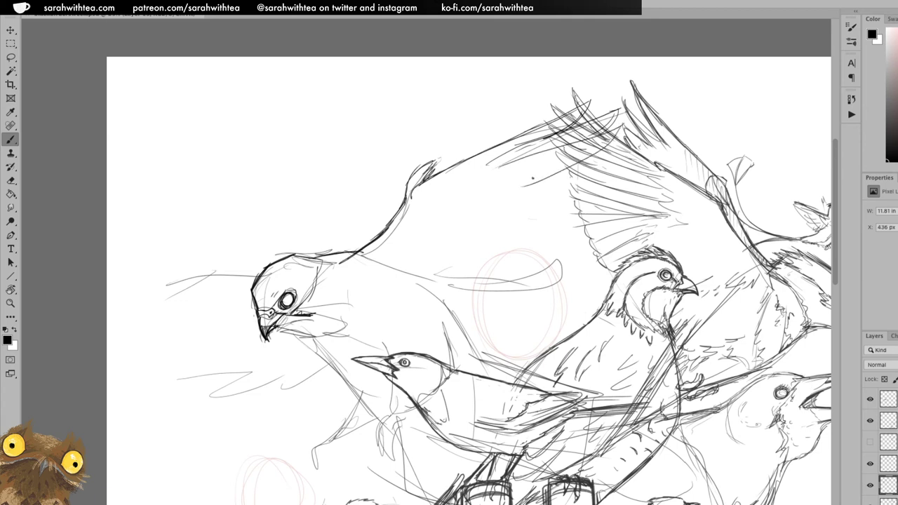
pyautogui.press('super+z')
# Fill in the raised wing's inner flight feathers, covert edge and wrist, and erase stray lines at the lower feather tips.
pyautogui.moveTo(389, 276); pyautogui.dragTo(414, 283)
pyautogui.moveTo(390, 268)
pyautogui.mouseDown()
pyautogui.moveTo(425, 276)
pyautogui.moveTo(439, 265)
pyautogui.moveTo(495, 295)
pyautogui.moveTo(505, 289)
pyautogui.moveTo(454, 267)
pyautogui.moveTo(538, 279)
pyautogui.moveTo(471, 256)
pyautogui.moveTo(562, 255)
pyautogui.moveTo(489, 250)
pyautogui.moveTo(561, 245)
pyautogui.moveTo(512, 295)
pyautogui.moveTo(553, 244)
pyautogui.moveTo(506, 231)
pyautogui.moveTo(561, 222)
pyautogui.moveTo(578, 203)
pyautogui.moveTo(525, 204)
pyautogui.moveTo(504, 186)
pyautogui.moveTo(498, 211)
pyautogui.mouseUp()
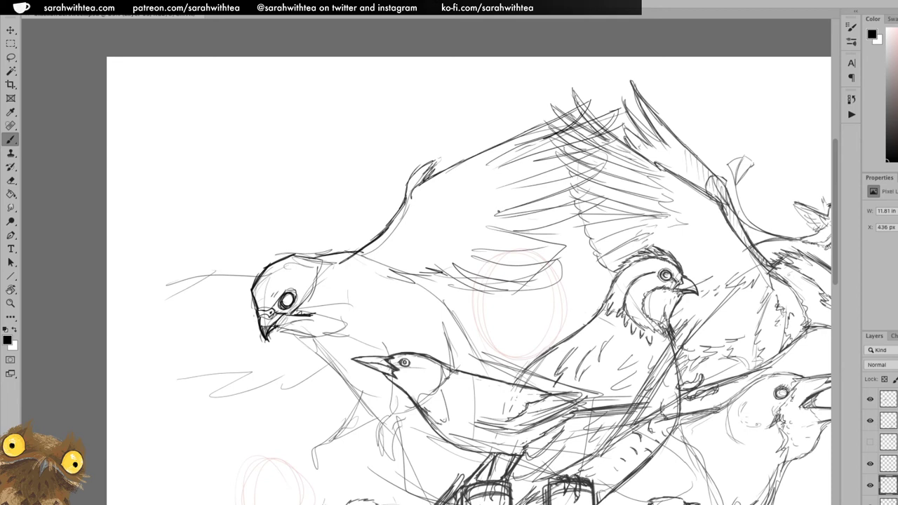
pyautogui.moveTo(500, 162)
pyautogui.mouseDown()
pyautogui.moveTo(494, 207)
pyautogui.moveTo(475, 236)
pyautogui.moveTo(416, 254)
pyautogui.moveTo(411, 237)
pyautogui.moveTo(441, 242)
pyautogui.moveTo(413, 257)
pyautogui.moveTo(466, 251)
pyautogui.mouseUp()
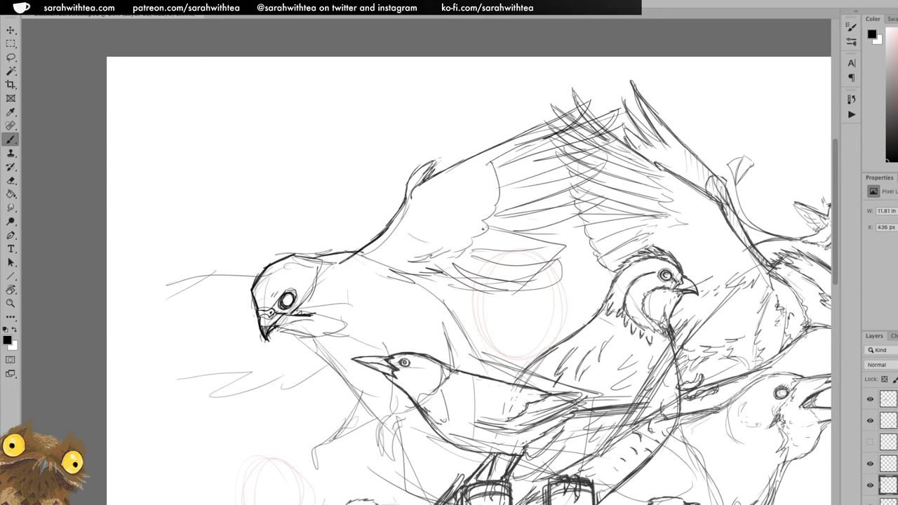
pyautogui.moveTo(440, 165); pyautogui.dragTo(408, 192)
pyautogui.moveTo(413, 175); pyautogui.dragTo(456, 148)
pyautogui.moveTo(546, 234)
pyautogui.mouseDown()
pyautogui.moveTo(515, 233)
pyautogui.moveTo(555, 248)
pyautogui.moveTo(535, 252)
pyautogui.moveTo(524, 277)
pyautogui.moveTo(488, 294)
pyautogui.mouseUp()
pyautogui.press('e')
pyautogui.moveTo(556, 254)
pyautogui.mouseDown()
pyautogui.moveTo(526, 283)
pyautogui.moveTo(561, 265)
pyautogui.moveTo(559, 276)
pyautogui.mouseUp()
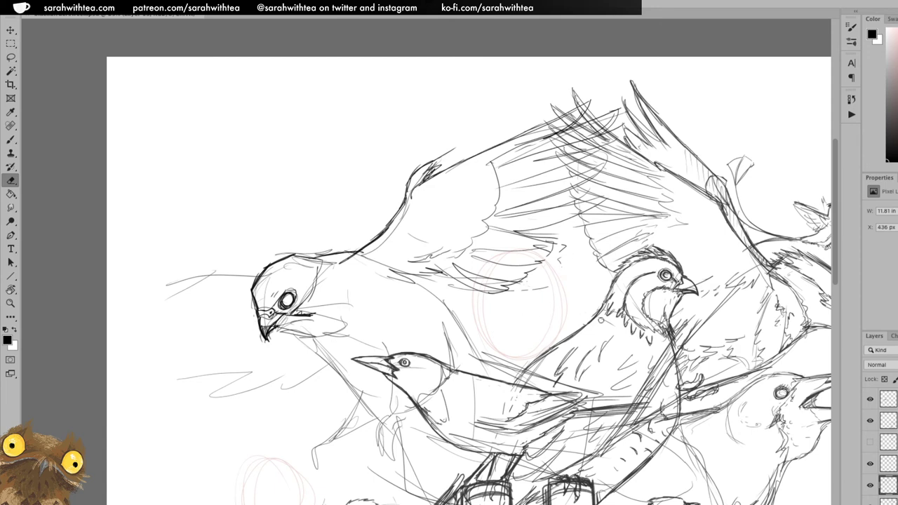
# Darken the bird of prey's back contour and add short feather marks on its back and chest around the songbird.
pyautogui.press('b')
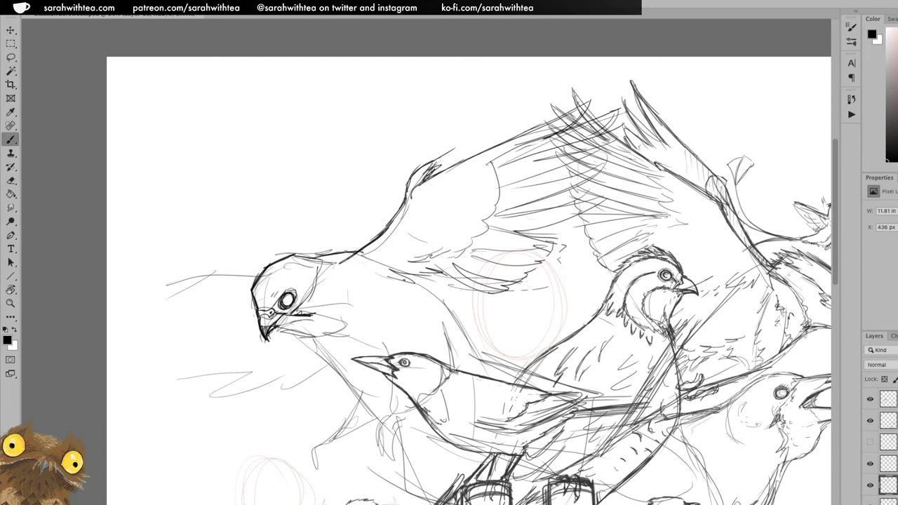
pyautogui.moveTo(411, 275); pyautogui.dragTo(453, 320)
pyautogui.moveTo(411, 276); pyautogui.dragTo(459, 324)
pyautogui.moveTo(379, 338)
pyautogui.mouseDown()
pyautogui.moveTo(393, 405)
pyautogui.moveTo(413, 422)
pyautogui.moveTo(431, 422)
pyautogui.mouseUp()
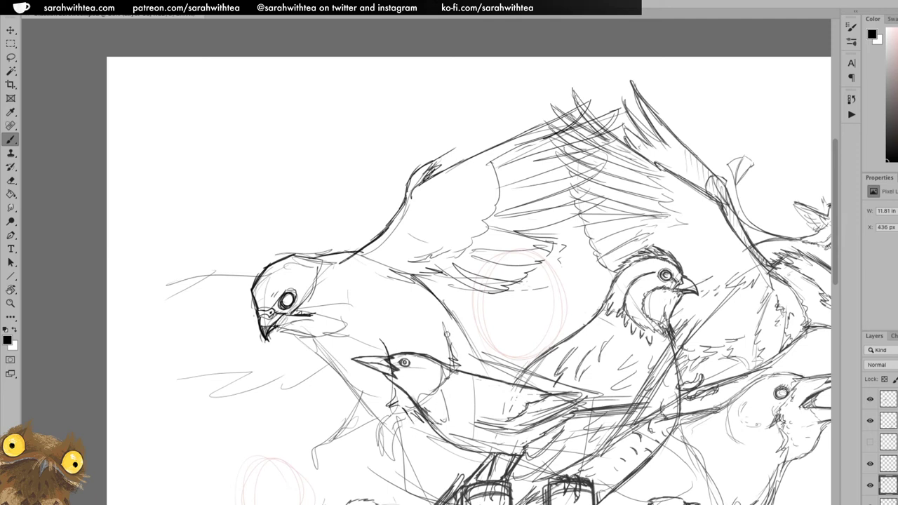
pyautogui.press('e')
pyautogui.press('b')
pyautogui.moveTo(431, 292)
pyautogui.mouseDown()
pyautogui.moveTo(439, 320)
pyautogui.moveTo(426, 306)
pyautogui.moveTo(390, 312)
pyautogui.moveTo(397, 293)
pyautogui.mouseUp()
pyautogui.moveTo(396, 288); pyautogui.dragTo(406, 301)
pyautogui.moveTo(405, 284)
pyautogui.mouseDown()
pyautogui.moveTo(421, 299)
pyautogui.moveTo(420, 313)
pyautogui.moveTo(419, 304)
pyautogui.mouseUp()
pyautogui.moveTo(418, 293); pyautogui.dragTo(415, 314)
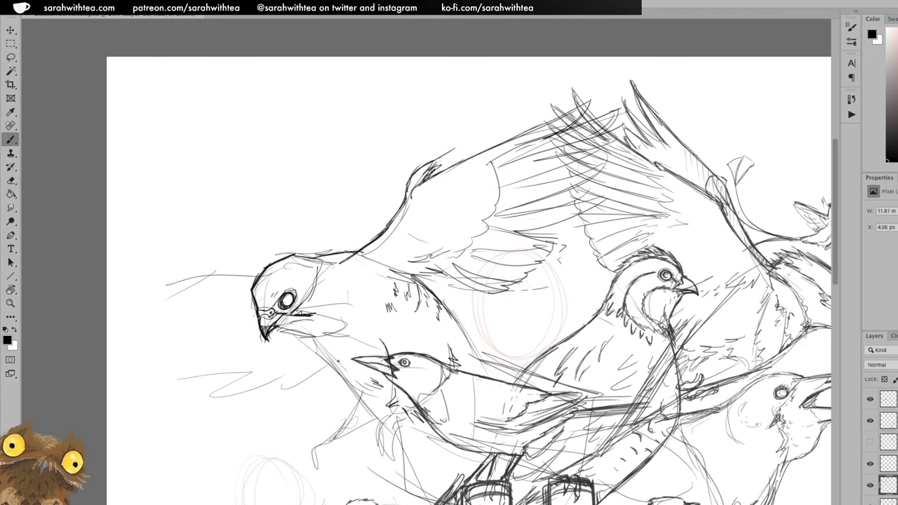
# Draw the bird of prey's throat and chest contour from below the beak down to the legs.
pyautogui.moveTo(316, 339)
pyautogui.mouseDown()
pyautogui.moveTo(333, 347)
pyautogui.moveTo(332, 367)
pyautogui.moveTo(362, 402)
pyautogui.mouseUp()
pyautogui.moveTo(275, 329); pyautogui.dragTo(311, 341)
pyautogui.hotkey('ctrl', 'z')
pyautogui.press('e')
pyautogui.press('b')
pyautogui.moveTo(277, 327)
pyautogui.mouseDown()
pyautogui.moveTo(329, 335)
pyautogui.moveTo(342, 366)
pyautogui.moveTo(351, 365)
pyautogui.moveTo(341, 345)
pyautogui.mouseUp()
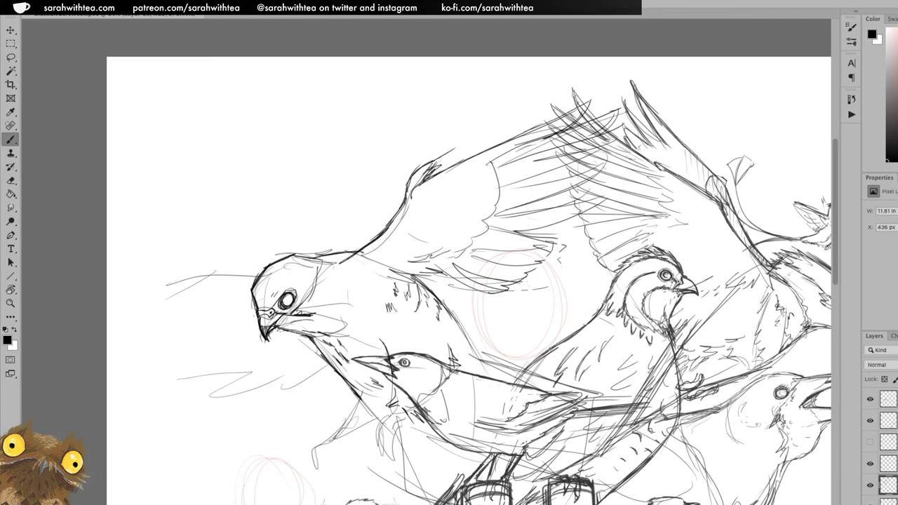
# Draw the bird of prey's front leg with belly feathers and a foot with curved talons.
pyautogui.moveTo(360, 390)
pyautogui.mouseDown()
pyautogui.moveTo(383, 402)
pyautogui.moveTo(360, 409)
pyautogui.mouseUp()
pyautogui.moveTo(362, 407); pyautogui.dragTo(370, 421)
pyautogui.moveTo(366, 405)
pyautogui.mouseDown()
pyautogui.moveTo(375, 417)
pyautogui.moveTo(387, 404)
pyautogui.mouseUp()
pyautogui.moveTo(353, 410)
pyautogui.mouseDown()
pyautogui.moveTo(315, 451)
pyautogui.moveTo(340, 433)
pyautogui.moveTo(340, 455)
pyautogui.moveTo(354, 432)
pyautogui.moveTo(366, 447)
pyautogui.moveTo(349, 425)
pyautogui.moveTo(361, 410)
pyautogui.mouseUp()
pyautogui.moveTo(343, 452)
pyautogui.mouseDown()
pyautogui.moveTo(339, 463)
pyautogui.moveTo(311, 454)
pyautogui.moveTo(312, 467)
pyautogui.mouseUp()
pyautogui.moveTo(318, 451); pyautogui.dragTo(315, 459)
pyautogui.moveTo(317, 455)
pyautogui.mouseDown()
pyautogui.moveTo(313, 468)
pyautogui.moveTo(319, 448)
pyautogui.mouseUp()
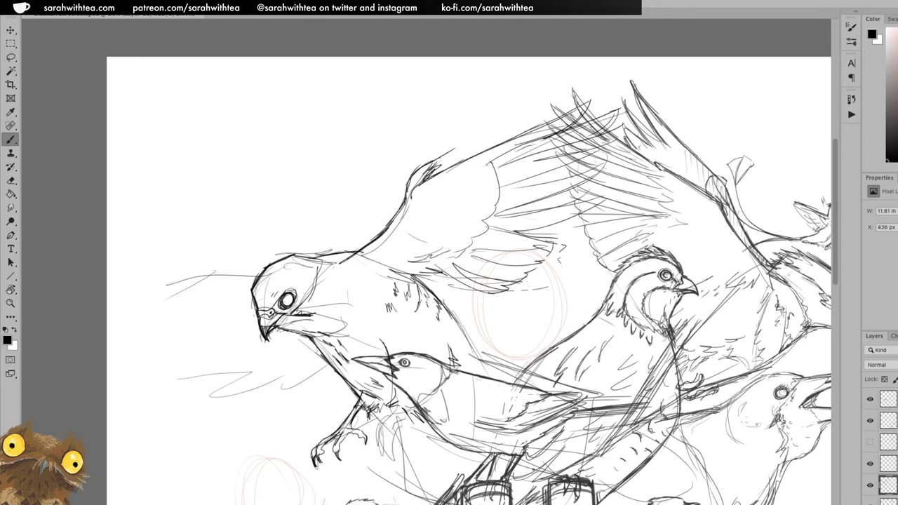
# Sketch the bird of prey's second foot beneath the songbird and erase the excess lines around its toes.
pyautogui.moveTo(392, 407); pyautogui.dragTo(376, 433)
pyautogui.moveTo(379, 430); pyautogui.dragTo(378, 444)
pyautogui.moveTo(386, 428)
pyautogui.mouseDown()
pyautogui.moveTo(378, 435)
pyautogui.moveTo(392, 422)
pyautogui.moveTo(384, 444)
pyautogui.mouseUp()
pyautogui.moveTo(397, 424)
pyautogui.mouseDown()
pyautogui.moveTo(389, 435)
pyautogui.moveTo(393, 426)
pyautogui.moveTo(405, 432)
pyautogui.moveTo(403, 445)
pyautogui.moveTo(378, 456)
pyautogui.mouseUp()
pyautogui.moveTo(381, 437); pyautogui.dragTo(378, 453)
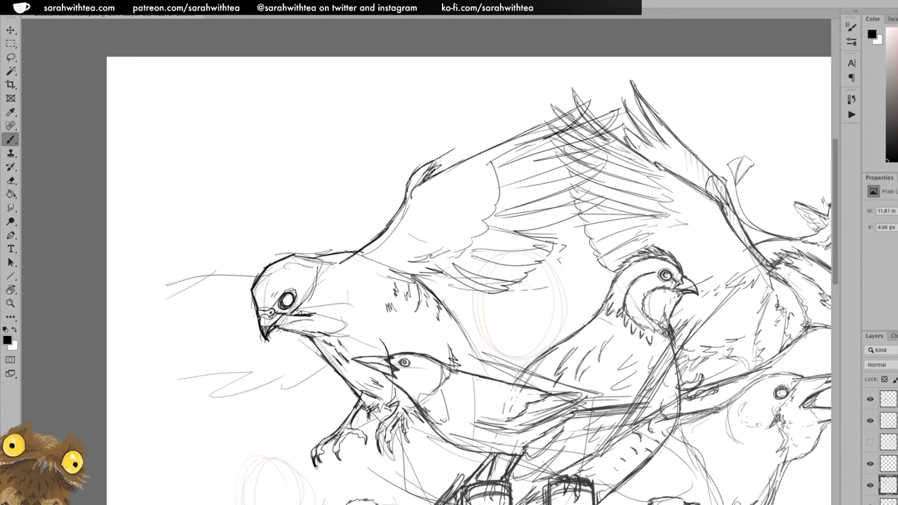
pyautogui.press('e')
pyautogui.moveTo(402, 426); pyautogui.dragTo(395, 444)
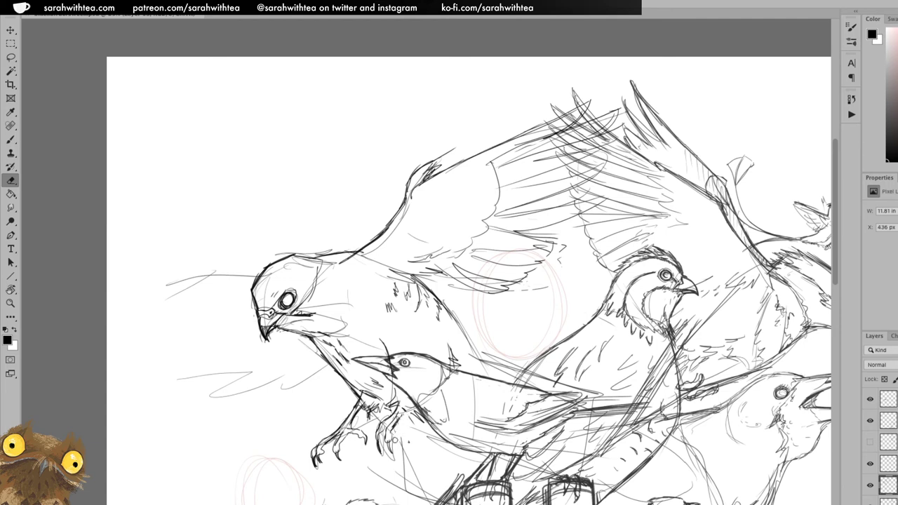
# Refine the toes and talons of the bird of prey's second foot, undoing the last leg stroke.
pyautogui.press('b')
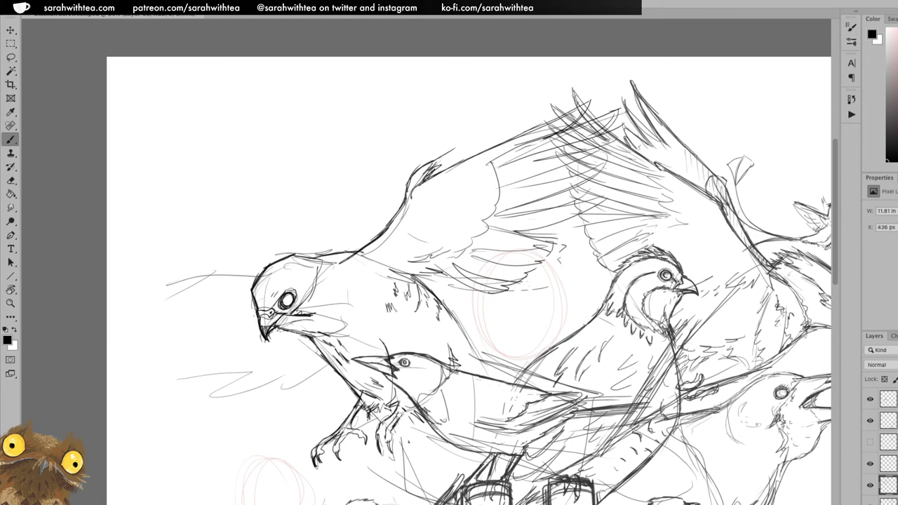
pyautogui.moveTo(382, 430)
pyautogui.mouseDown()
pyautogui.moveTo(377, 440)
pyautogui.moveTo(382, 433)
pyautogui.mouseUp()
pyautogui.moveTo(381, 438)
pyautogui.mouseDown()
pyautogui.moveTo(380, 454)
pyautogui.moveTo(391, 452)
pyautogui.mouseUp()
pyautogui.moveTo(396, 429); pyautogui.dragTo(399, 448)
pyautogui.moveTo(403, 398); pyautogui.dragTo(409, 405)
pyautogui.hotkey('ctrl', 'z')
pyautogui.press('l')
pyautogui.moveTo(378, 430)
pyautogui.mouseDown()
pyautogui.moveTo(397, 452)
pyautogui.moveTo(407, 409)
pyautogui.moveTo(400, 401)
pyautogui.moveTo(378, 419)
pyautogui.moveTo(387, 456)
pyautogui.moveTo(395, 451)
pyautogui.mouseUp()
pyautogui.press('c')
pyautogui.press('Escape')
pyautogui.press('v')
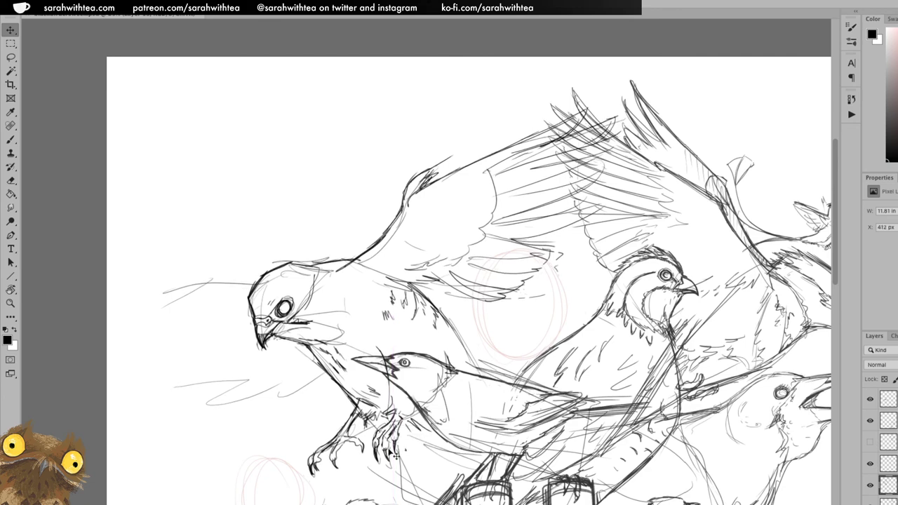
pyautogui.hotkey('ctrl', 'z')
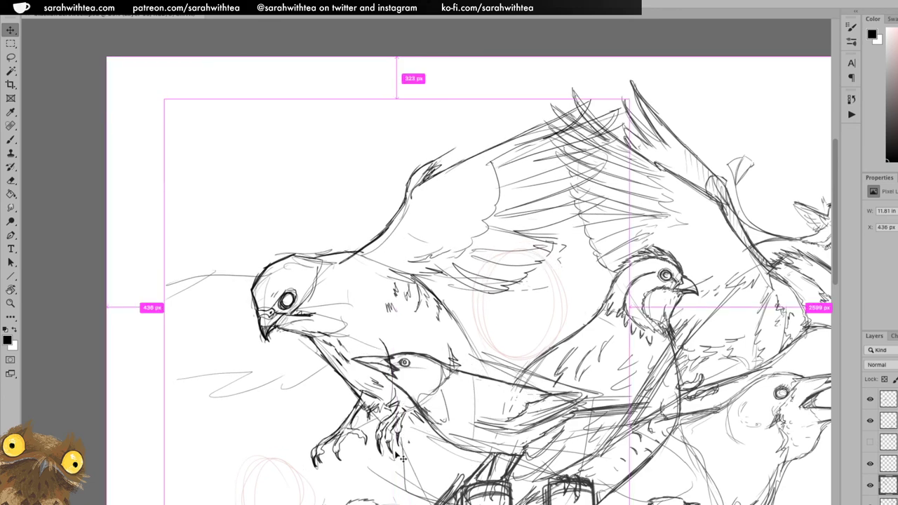
pyautogui.hotkey('ctrl', 'shift', 'z')
# Select only the bird of prey's second foot, nudge it into place below the body, and deselect it.
pyautogui.moveTo(403, 459)
pyautogui.mouseDown()
pyautogui.moveTo(406, 453)
pyautogui.moveTo(396, 460)
pyautogui.moveTo(374, 443)
pyautogui.moveTo(376, 419)
pyautogui.moveTo(400, 401)
pyautogui.moveTo(405, 433)
pyautogui.moveTo(387, 448)
pyautogui.mouseUp()
pyautogui.press('l')
pyautogui.press('v')
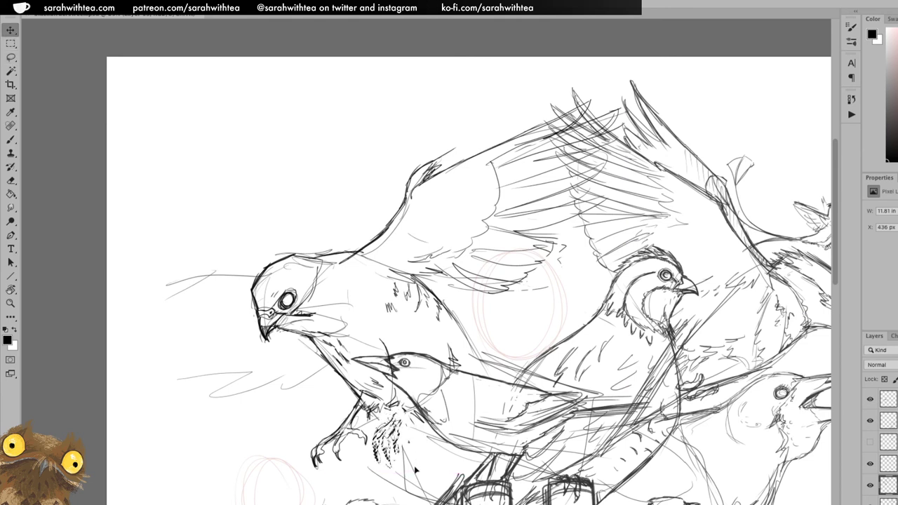
pyautogui.moveTo(390, 447); pyautogui.dragTo(391, 441)
pyautogui.press('super+d')
# Redraw the upper part of the second leg so it joins the repositioned foot to the body.
pyautogui.press('b')
pyautogui.moveTo(406, 398); pyautogui.dragTo(397, 432)
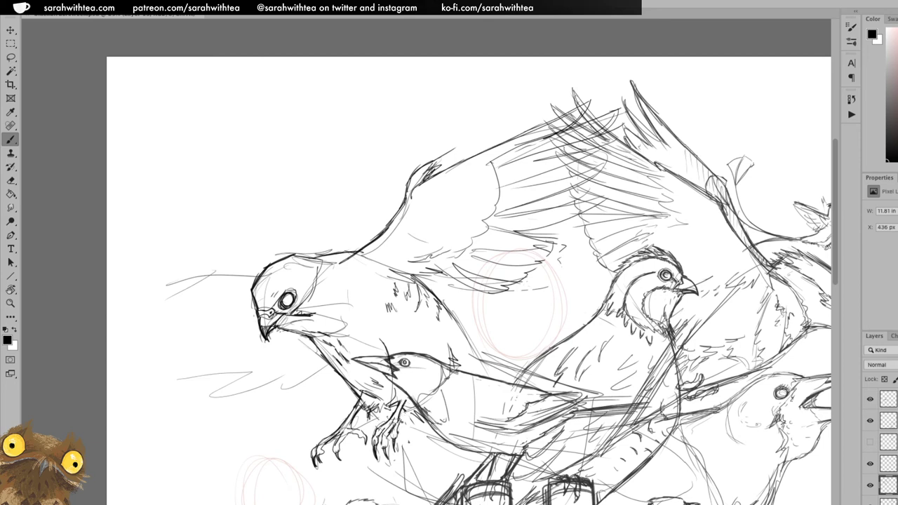
pyautogui.press('e')
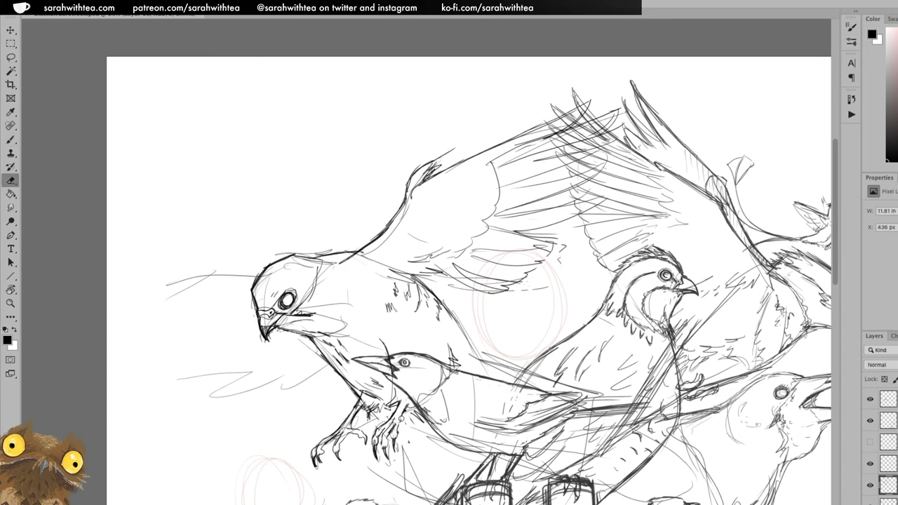
pyautogui.press('b')
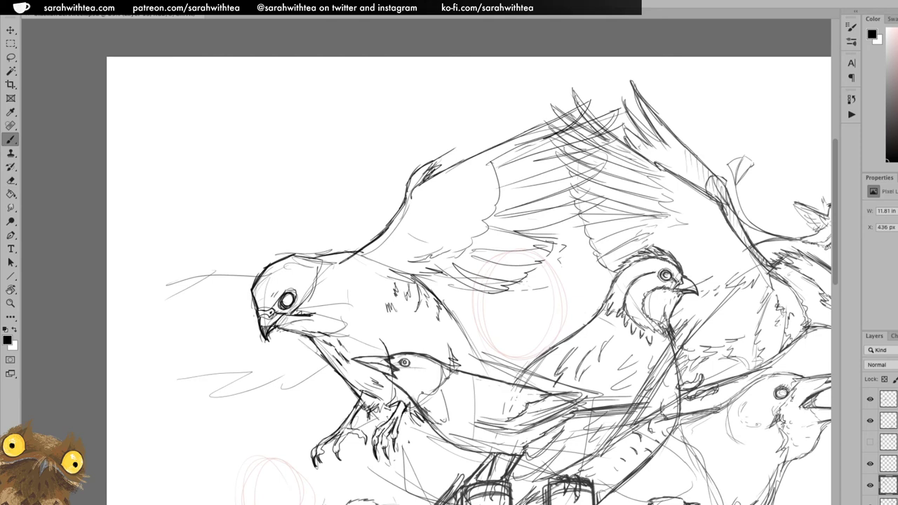
# Sketch the bird of prey's long tail feathers hanging below the songbird, between the second foot and the binoculars.
pyautogui.moveTo(408, 427); pyautogui.dragTo(429, 441)
pyautogui.press('z')
pyautogui.keyDown('alt'); pyautogui.click(428, 446); pyautogui.keyUp('alt')
pyautogui.press('b')
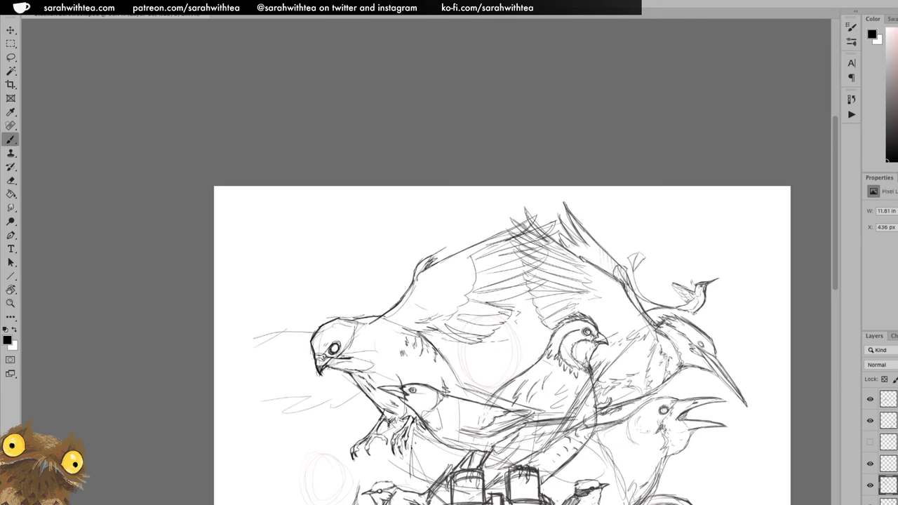
pyautogui.press('e')
pyautogui.press('z')
pyautogui.keyDown('alt'); pyautogui.click(439, 442); pyautogui.keyUp('alt')
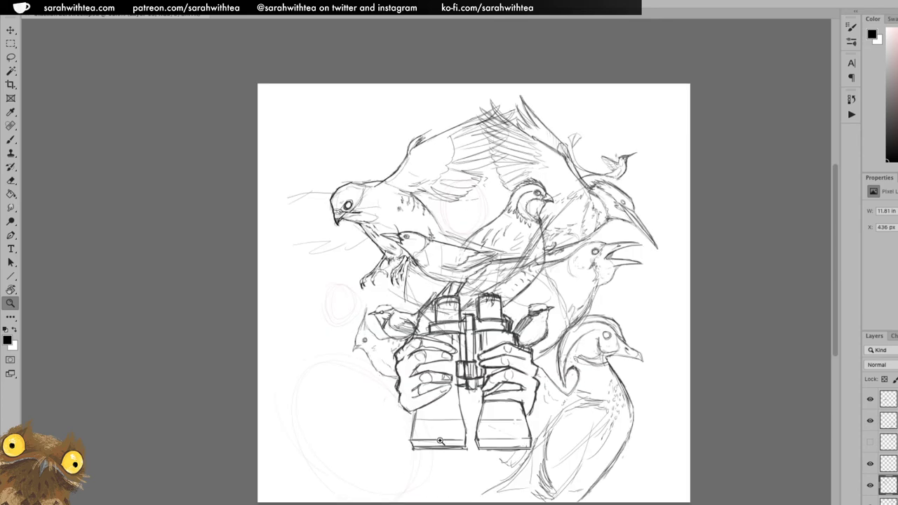
pyautogui.click(458, 328)
pyautogui.press('b')
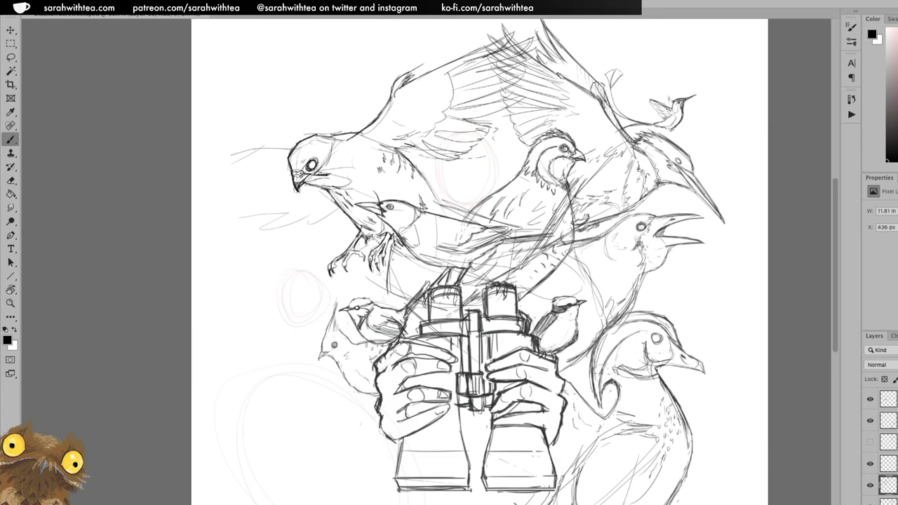
pyautogui.moveTo(388, 290); pyautogui.dragTo(399, 277)
pyautogui.moveTo(389, 284)
pyautogui.mouseDown()
pyautogui.moveTo(402, 271)
pyautogui.moveTo(404, 304)
pyautogui.mouseUp()
pyautogui.moveTo(402, 258)
pyautogui.mouseDown()
pyautogui.moveTo(404, 306)
pyautogui.moveTo(390, 305)
pyautogui.moveTo(403, 297)
pyautogui.mouseUp()
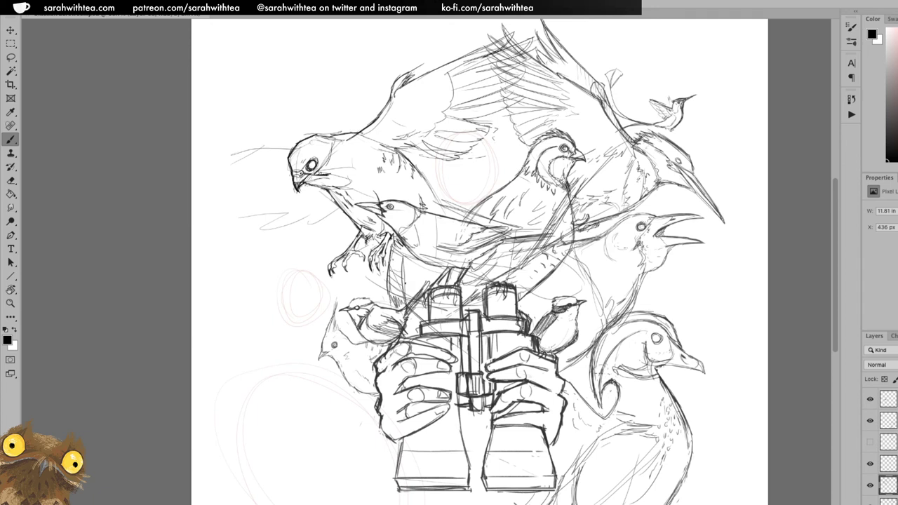
pyautogui.moveTo(414, 255); pyautogui.dragTo(412, 295)
pyautogui.moveTo(420, 278)
pyautogui.mouseDown()
pyautogui.moveTo(417, 292)
pyautogui.moveTo(428, 289)
pyautogui.mouseUp()
# Darken the bird of prey's lower back contour and erase the overlapping sketch lines along the songbird's back.
pyautogui.moveTo(441, 208)
pyautogui.mouseDown()
pyautogui.moveTo(460, 216)
pyautogui.moveTo(442, 219)
pyautogui.mouseUp()
pyautogui.moveTo(418, 166)
pyautogui.mouseDown()
pyautogui.moveTo(441, 217)
pyautogui.moveTo(478, 225)
pyautogui.mouseUp()
pyautogui.press('e')
pyautogui.moveTo(439, 203); pyautogui.dragTo(519, 227)
pyautogui.press('b')
pyautogui.moveTo(447, 213); pyautogui.dragTo(471, 225)
pyautogui.press('e')
pyautogui.press('b')
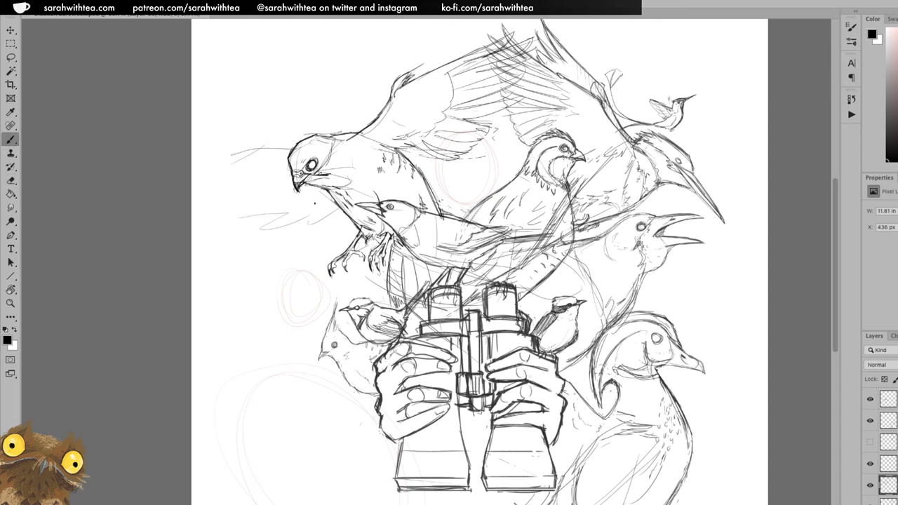
# Erase the rough lines below the bird of prey's outstretched left wing and sketch its contours out to the canvas edge.
pyautogui.press('e')
pyautogui.moveTo(262, 230); pyautogui.dragTo(281, 204)
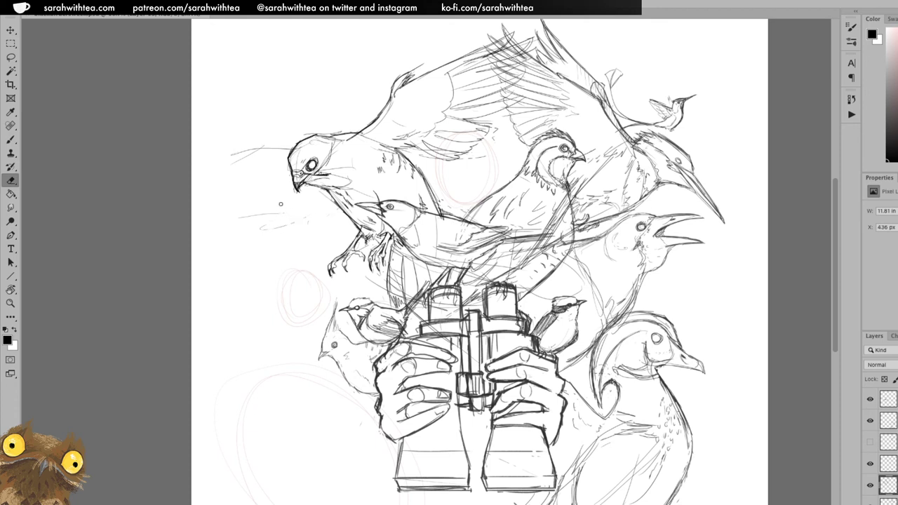
pyautogui.press('b')
pyautogui.moveTo(292, 146); pyautogui.dragTo(202, 157)
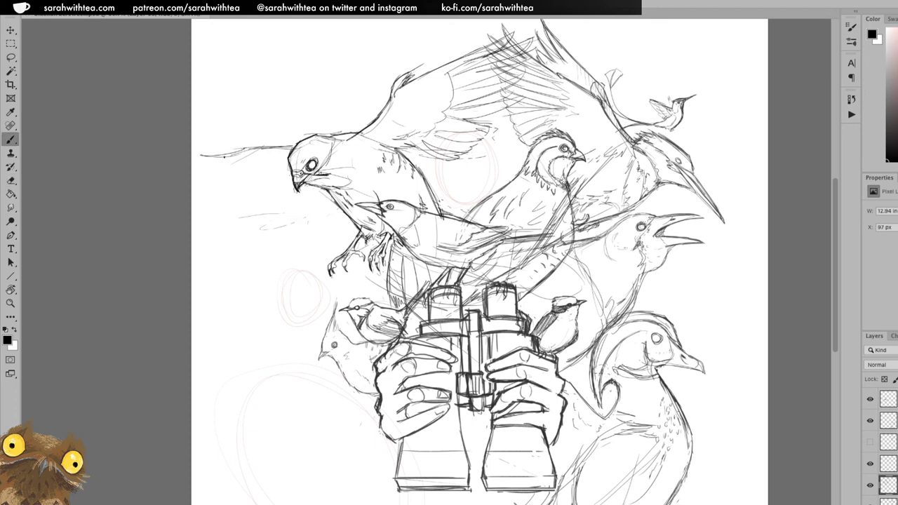
pyautogui.moveTo(259, 153)
pyautogui.mouseDown()
pyautogui.moveTo(223, 157)
pyautogui.moveTo(254, 153)
pyautogui.mouseUp()
pyautogui.moveTo(287, 155)
pyautogui.mouseDown()
pyautogui.moveTo(191, 153)
pyautogui.moveTo(254, 174)
pyautogui.mouseUp()
pyautogui.moveTo(259, 169)
pyautogui.mouseDown()
pyautogui.moveTo(254, 226)
pyautogui.moveTo(255, 189)
pyautogui.moveTo(227, 225)
pyautogui.moveTo(246, 184)
pyautogui.moveTo(213, 224)
pyautogui.mouseUp()
pyautogui.moveTo(230, 188)
pyautogui.mouseDown()
pyautogui.moveTo(212, 213)
pyautogui.moveTo(232, 225)
pyautogui.moveTo(256, 188)
pyautogui.moveTo(261, 219)
pyautogui.moveTo(297, 211)
pyautogui.moveTo(274, 185)
pyautogui.moveTo(317, 211)
pyautogui.mouseUp()
pyautogui.moveTo(322, 189); pyautogui.dragTo(300, 215)
pyautogui.moveTo(307, 192)
pyautogui.mouseDown()
pyautogui.moveTo(290, 214)
pyautogui.moveTo(275, 201)
pyautogui.moveTo(260, 206)
pyautogui.moveTo(263, 198)
pyautogui.mouseUp()
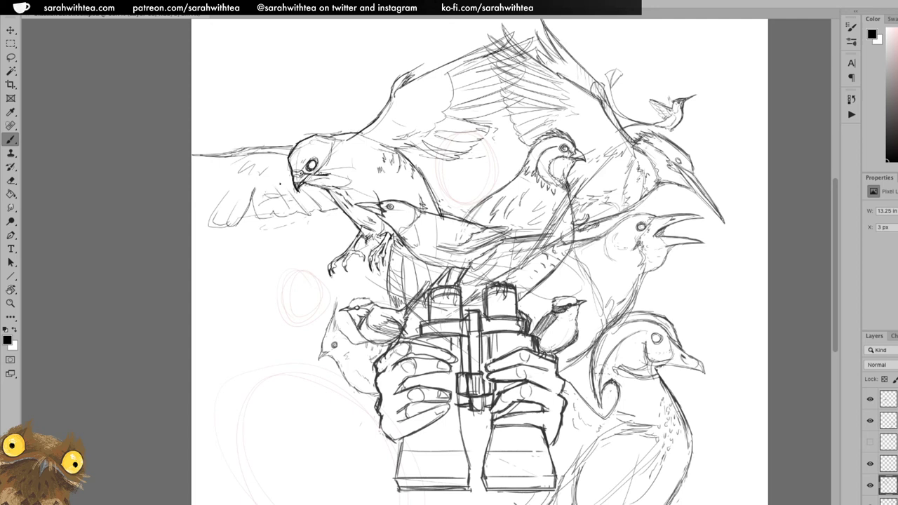
# Sketch the flight feathers along the outstretched left wing and add short covert marks beneath its leading edge.
pyautogui.moveTo(336, 194); pyautogui.dragTo(307, 214)
pyautogui.moveTo(320, 207); pyautogui.dragTo(308, 216)
pyautogui.moveTo(312, 210); pyautogui.dragTo(301, 216)
pyautogui.moveTo(251, 202)
pyautogui.mouseDown()
pyautogui.moveTo(243, 220)
pyautogui.moveTo(228, 225)
pyautogui.mouseUp()
pyautogui.moveTo(236, 187)
pyautogui.mouseDown()
pyautogui.moveTo(228, 220)
pyautogui.moveTo(206, 219)
pyautogui.mouseUp()
pyautogui.moveTo(230, 173); pyautogui.dragTo(212, 213)
pyautogui.moveTo(226, 175)
pyautogui.mouseDown()
pyautogui.moveTo(208, 219)
pyautogui.moveTo(191, 221)
pyautogui.mouseUp()
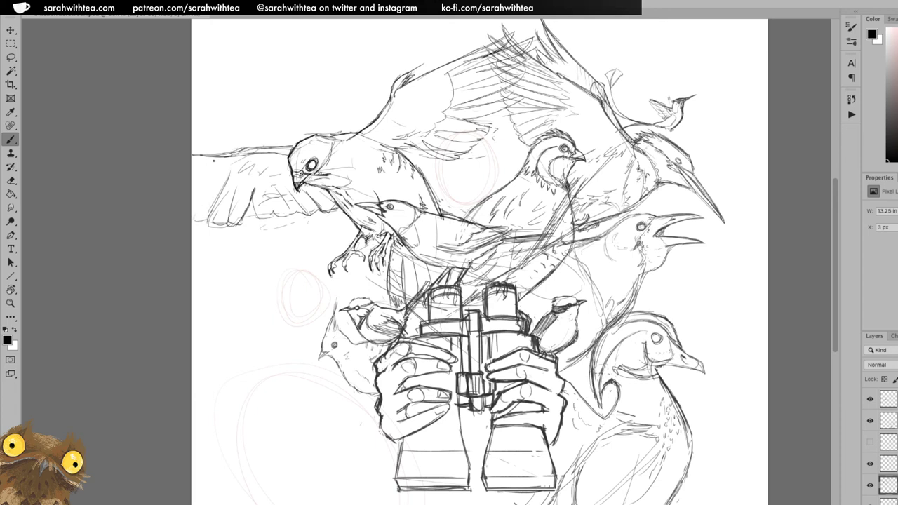
pyautogui.moveTo(260, 198); pyautogui.dragTo(252, 221)
pyautogui.moveTo(262, 210)
pyautogui.mouseDown()
pyautogui.moveTo(254, 224)
pyautogui.moveTo(262, 223)
pyautogui.mouseUp()
pyautogui.moveTo(219, 158)
pyautogui.mouseDown()
pyautogui.moveTo(194, 166)
pyautogui.moveTo(249, 166)
pyautogui.moveTo(276, 176)
pyautogui.mouseUp()
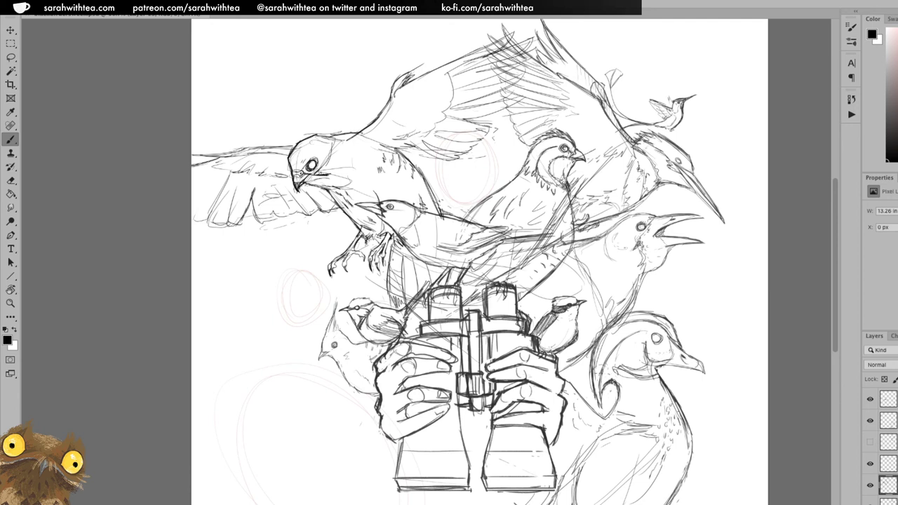
# Redraw the leading edge of the bird of prey's raised wing, extending its tip over the kingfisher's wing.
pyautogui.press('z')
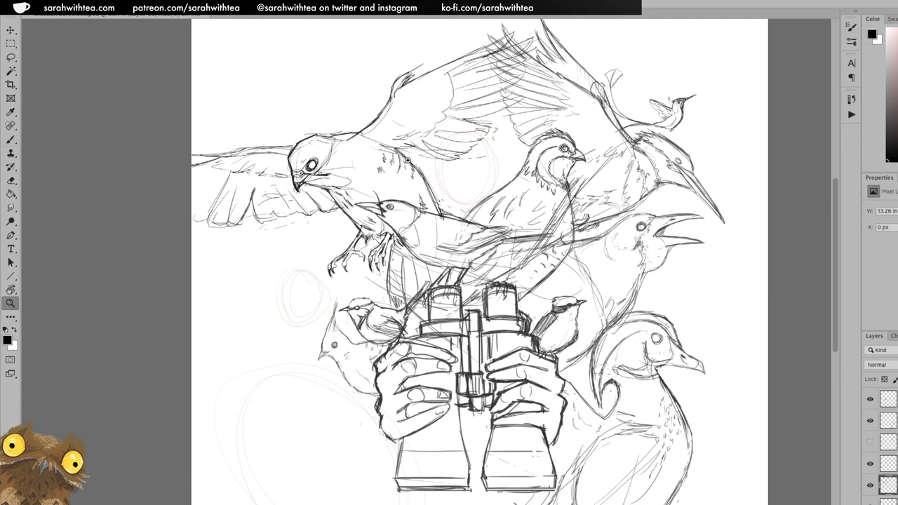
pyautogui.keyDown('alt'); pyautogui.click(486, 210); pyautogui.keyUp('alt')
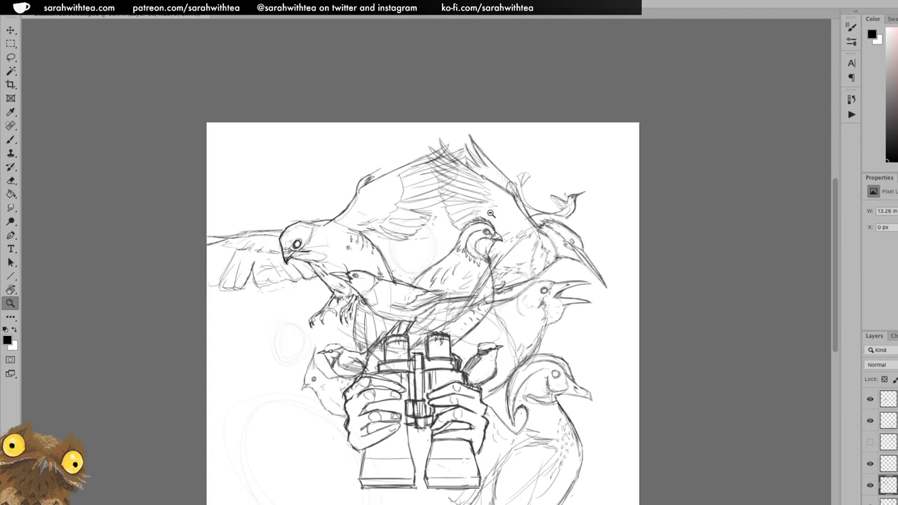
pyautogui.click(414, 202)
pyautogui.click(414, 202)
pyautogui.press('b')
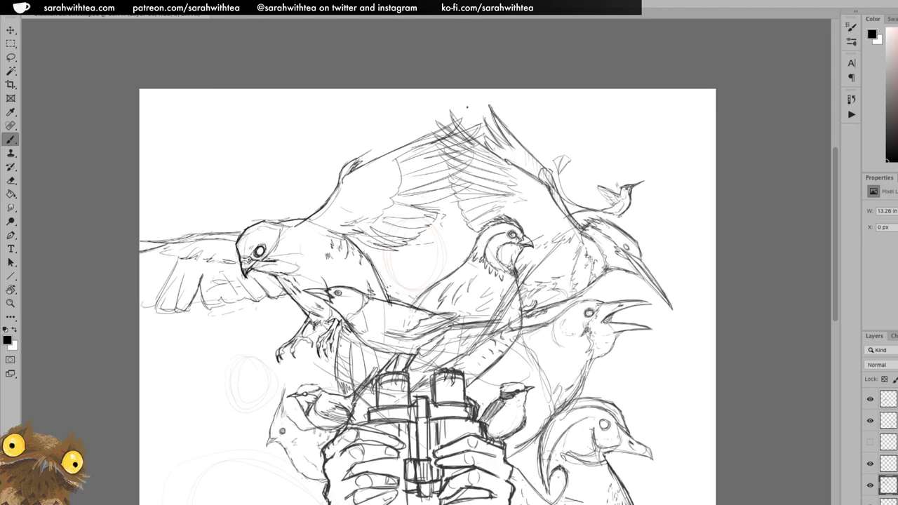
pyautogui.moveTo(362, 163); pyautogui.dragTo(474, 110)
pyautogui.moveTo(420, 134); pyautogui.dragTo(486, 105)
pyautogui.moveTo(487, 105); pyautogui.dragTo(444, 134)
pyautogui.moveTo(455, 127); pyautogui.dragTo(481, 106)
pyautogui.press('super+z')
pyautogui.press('super+z')
pyautogui.moveTo(424, 134)
pyautogui.mouseDown()
pyautogui.moveTo(464, 112)
pyautogui.moveTo(496, 115)
pyautogui.mouseUp()
pyautogui.moveTo(465, 142)
pyautogui.mouseDown()
pyautogui.moveTo(497, 127)
pyautogui.moveTo(462, 156)
pyautogui.mouseUp()
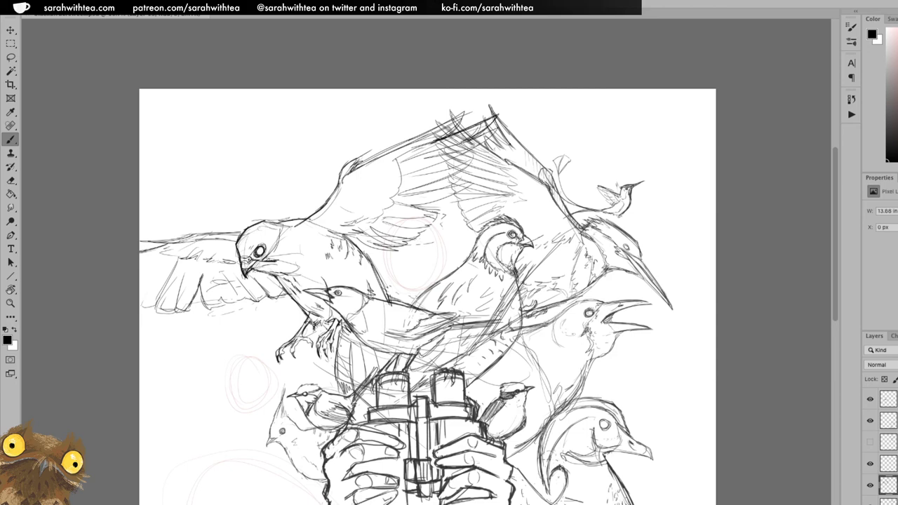
# Scale the bird of prey down slightly so its outstretched wing sits inside the left canvas edge.
pyautogui.hotkey('ctrl', 't')
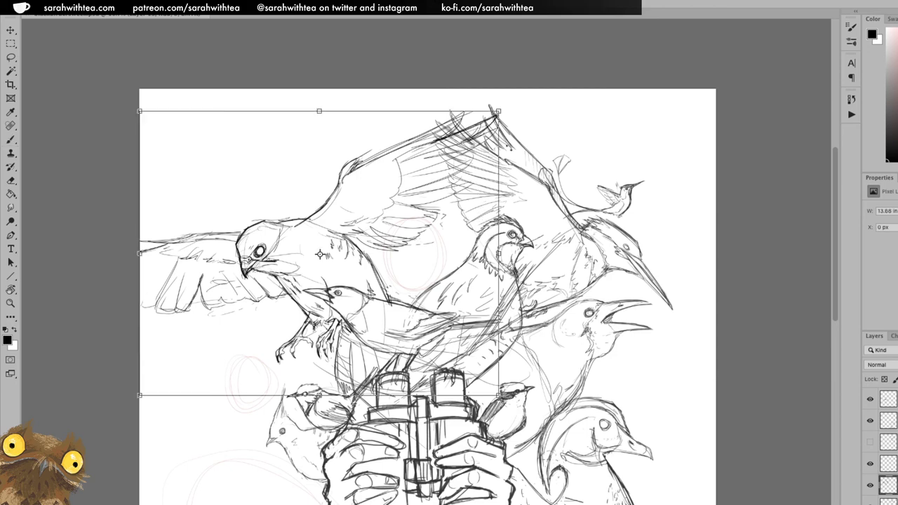
pyautogui.moveTo(510, 109)
pyautogui.mouseDown()
pyautogui.moveTo(501, 98)
pyautogui.moveTo(519, 123)
pyautogui.moveTo(478, 124)
pyautogui.mouseUp()
pyautogui.moveTo(344, 242); pyautogui.dragTo(351, 235)
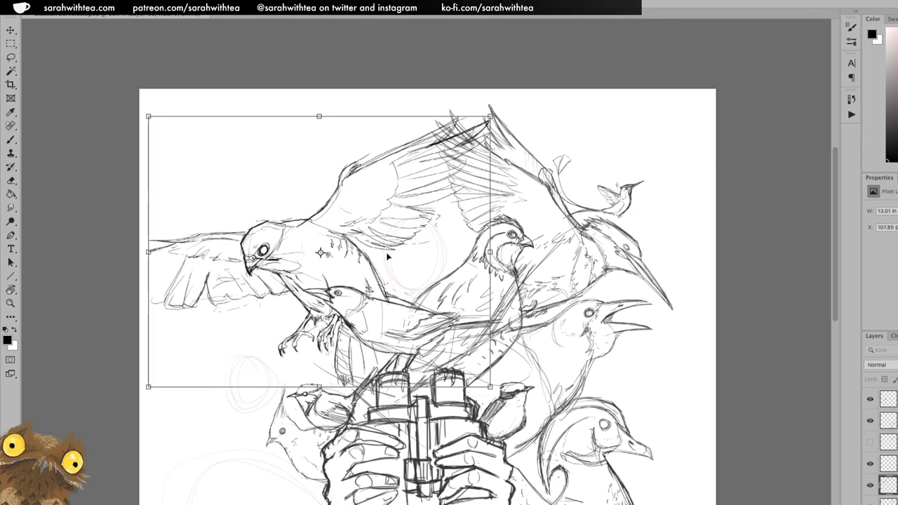
pyautogui.press('Return')
pyautogui.press('b')
# Review the overall composition and compare the bird of prey with the American kestrel reference photo.
pyautogui.press('z')
pyautogui.keyDown('alt'); pyautogui.click(461, 296); pyautogui.keyUp('alt')
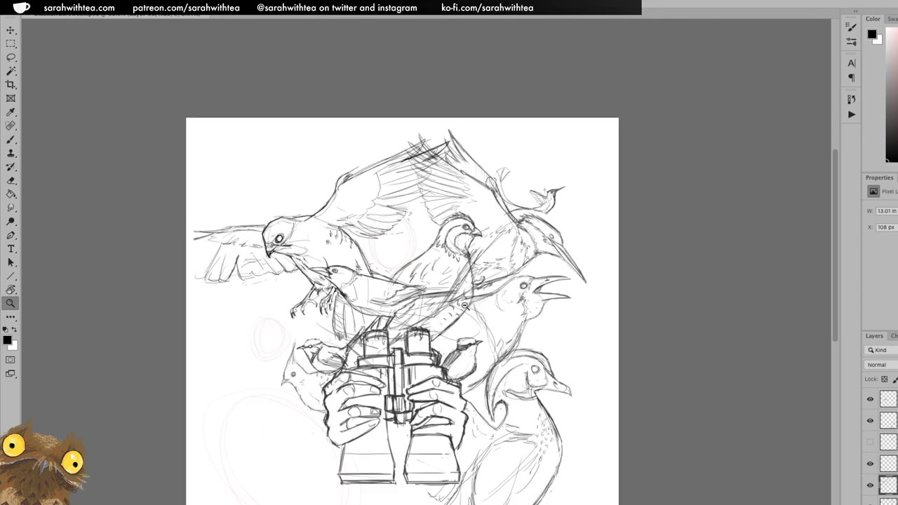
pyautogui.keyDown('alt'); pyautogui.click(461, 296); pyautogui.keyUp('alt')
pyautogui.click(372, 221)
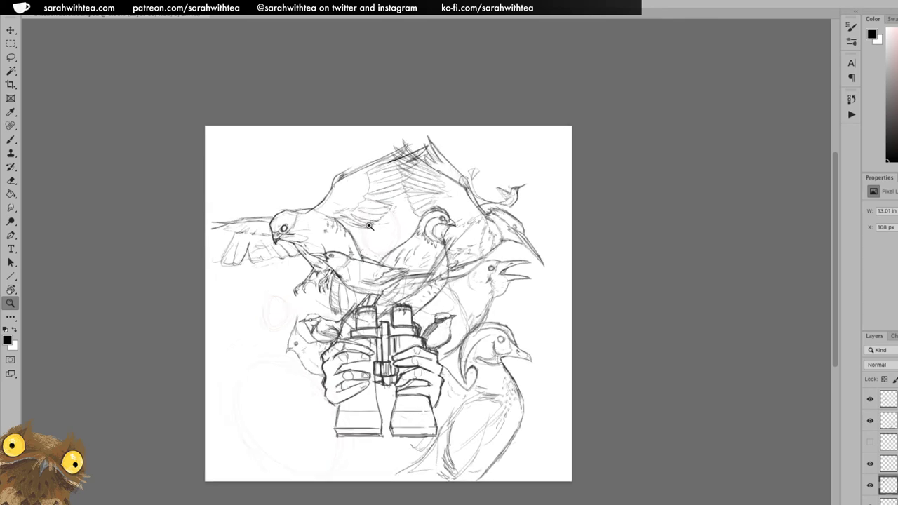
pyautogui.moveTo(411, 203); pyautogui.dragTo(491, 245)
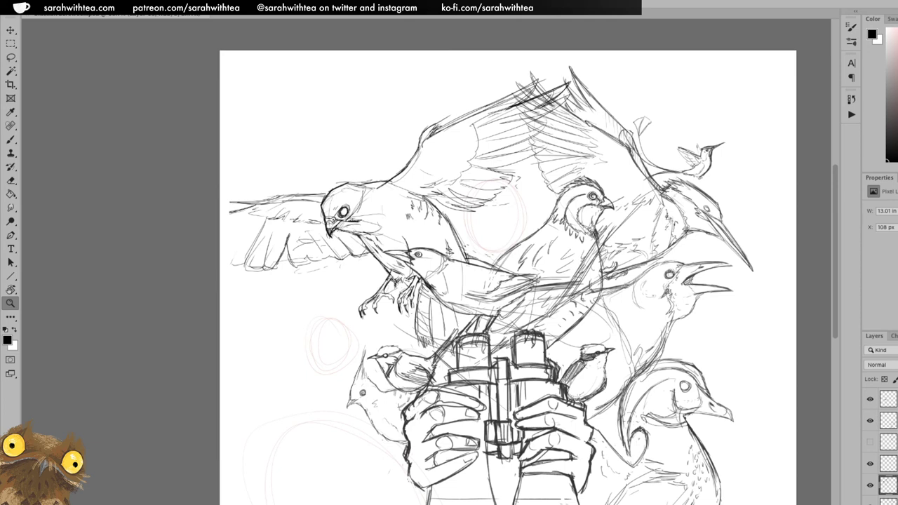
pyautogui.moveTo(466, 50); pyautogui.dragTo(31, 24)
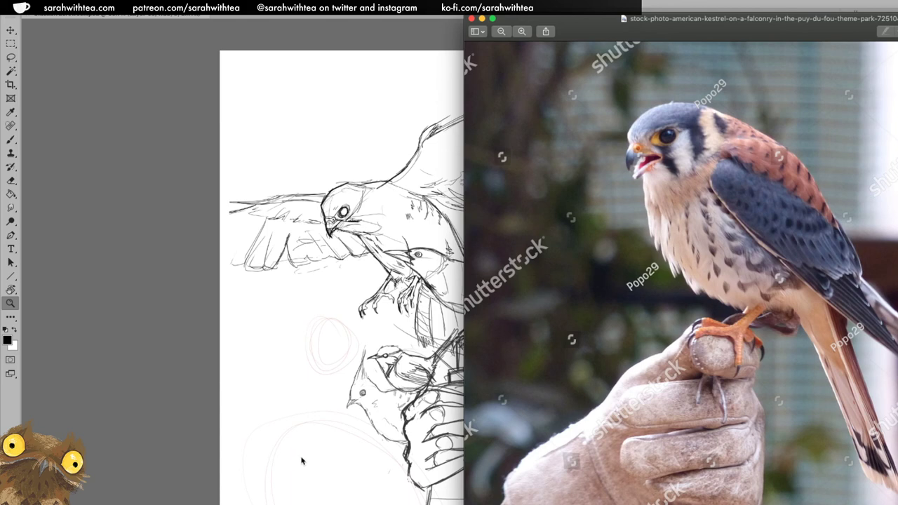
pyautogui.moveTo(748, 22); pyautogui.dragTo(0, 35)
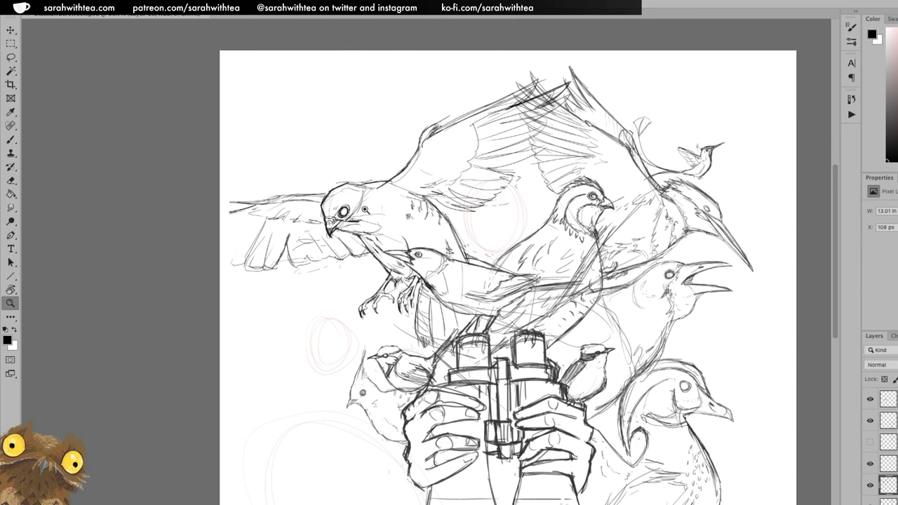
# Touch up the bird of prey's nape, scale the bird down to clear the kingfisher's wing, and reposition it behind the songbird.
pyautogui.press('b')
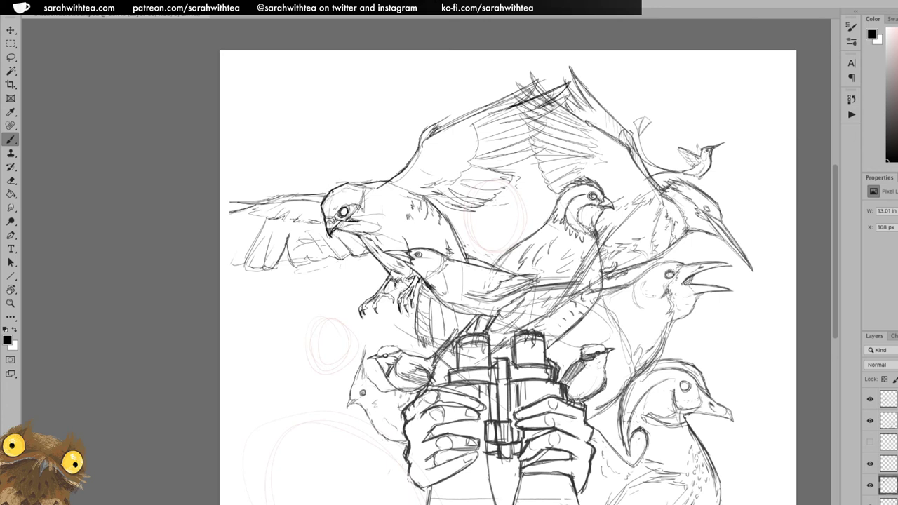
pyautogui.moveTo(364, 187)
pyautogui.mouseDown()
pyautogui.moveTo(361, 210)
pyautogui.moveTo(381, 179)
pyautogui.mouseUp()
pyautogui.hotkey('ctrl', 't')
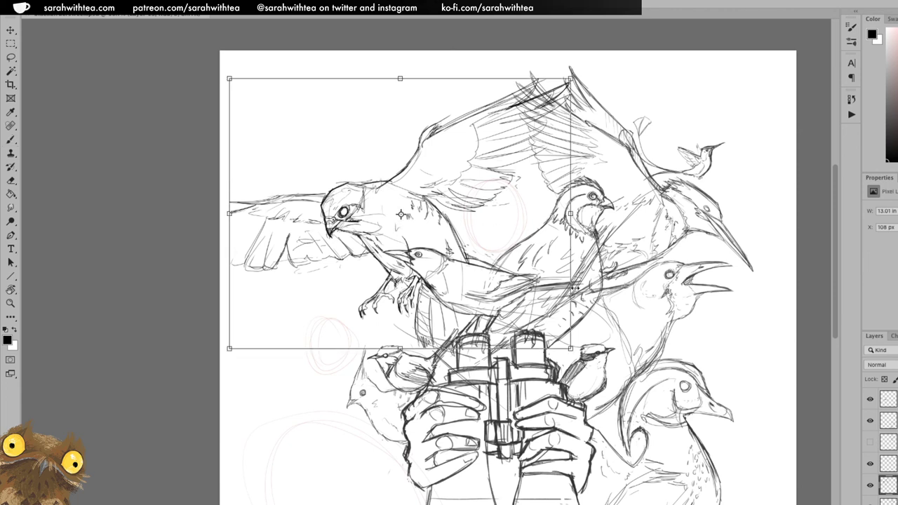
pyautogui.moveTo(234, 342); pyautogui.dragTo(286, 301)
pyautogui.moveTo(571, 307); pyautogui.dragTo(543, 284)
pyautogui.moveTo(460, 217); pyautogui.dragTo(419, 255)
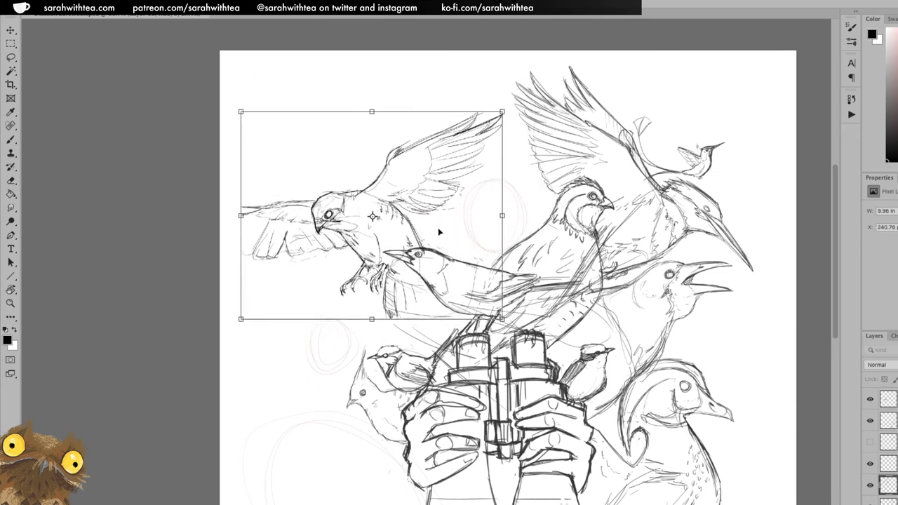
pyautogui.moveTo(513, 321); pyautogui.dragTo(523, 305)
pyautogui.moveTo(401, 304)
pyautogui.mouseDown()
pyautogui.moveTo(401, 325)
pyautogui.moveTo(423, 291)
pyautogui.mouseUp()
pyautogui.press('Return')
pyautogui.press('b')
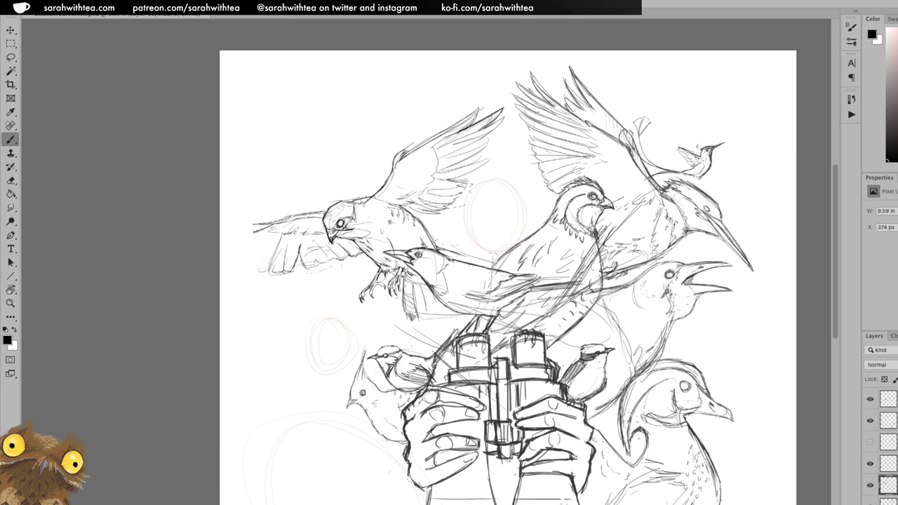
pyautogui.press('v')
pyautogui.moveTo(403, 301); pyautogui.dragTo(417, 293)
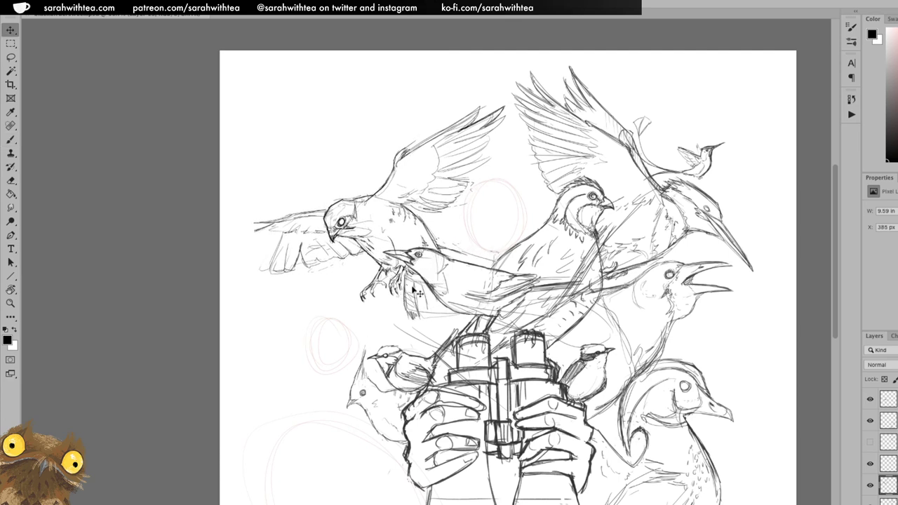
pyautogui.press('b')
pyautogui.hotkey('ctrl', 'z')
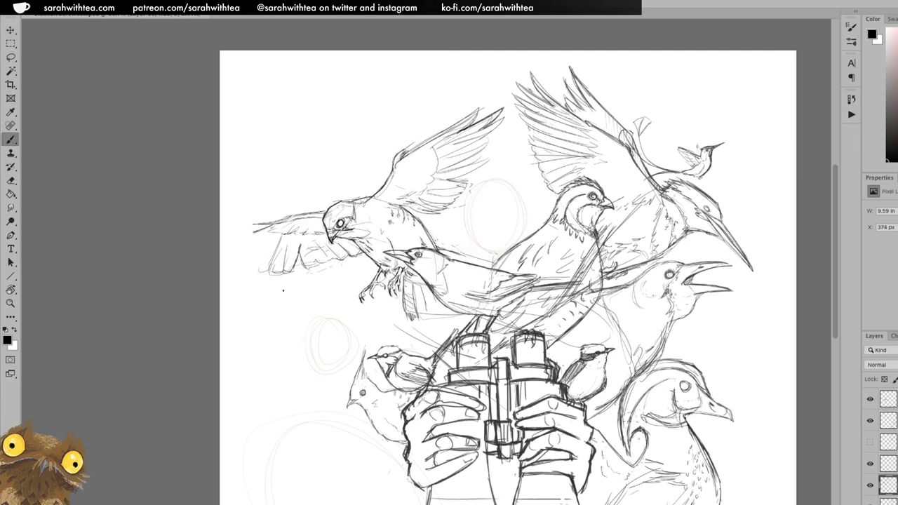
# Extend the bird of prey's outstretched wing to the left canvas edge, redrawing its upper and lower contours and inner feather edge.
pyautogui.moveTo(259, 229)
pyautogui.mouseDown()
pyautogui.moveTo(198, 247)
pyautogui.moveTo(220, 247)
pyautogui.mouseUp()
pyautogui.moveTo(269, 263); pyautogui.dragTo(222, 275)
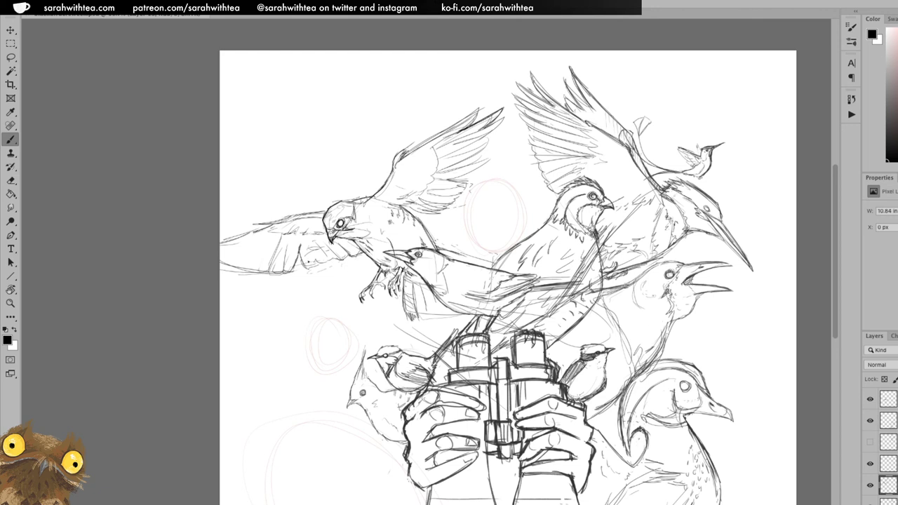
pyautogui.moveTo(358, 259); pyautogui.dragTo(299, 265)
pyautogui.moveTo(327, 211)
pyautogui.mouseDown()
pyautogui.moveTo(247, 220)
pyautogui.moveTo(265, 220)
pyautogui.moveTo(220, 239)
pyautogui.mouseUp()
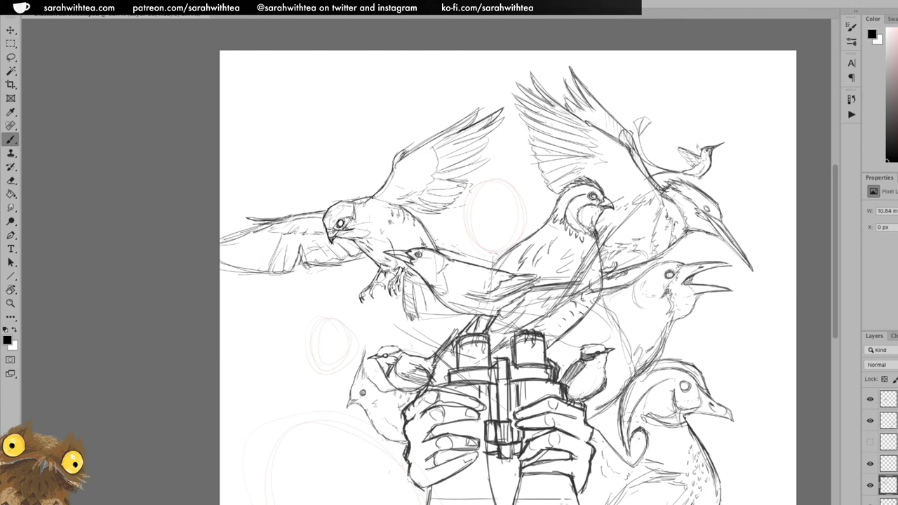
# Darken the raised wing's bend and define the long feathers along its tip and trailing edge.
pyautogui.moveTo(393, 163)
pyautogui.mouseDown()
pyautogui.moveTo(481, 105)
pyautogui.moveTo(504, 104)
pyautogui.moveTo(481, 129)
pyautogui.moveTo(463, 185)
pyautogui.mouseUp()
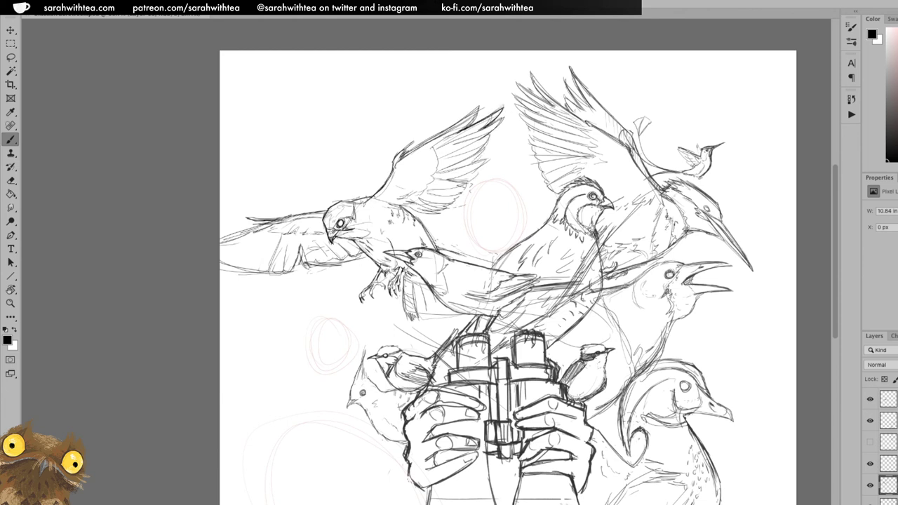
pyautogui.moveTo(420, 212); pyautogui.dragTo(432, 217)
pyautogui.moveTo(503, 127)
pyautogui.mouseDown()
pyautogui.moveTo(494, 142)
pyautogui.moveTo(510, 112)
pyautogui.mouseUp()
pyautogui.moveTo(494, 144); pyautogui.dragTo(479, 161)
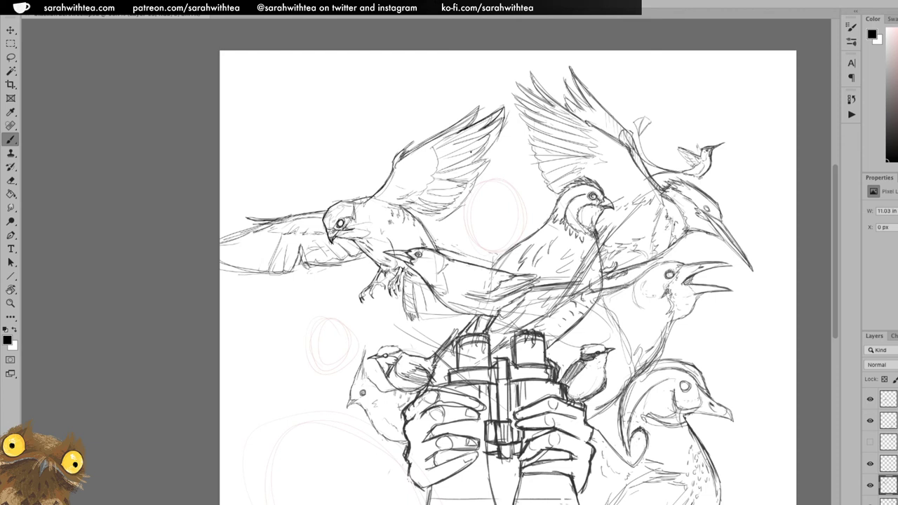
pyautogui.moveTo(503, 127)
pyautogui.mouseDown()
pyautogui.moveTo(470, 144)
pyautogui.moveTo(463, 183)
pyautogui.moveTo(428, 219)
pyautogui.moveTo(413, 219)
pyautogui.mouseUp()
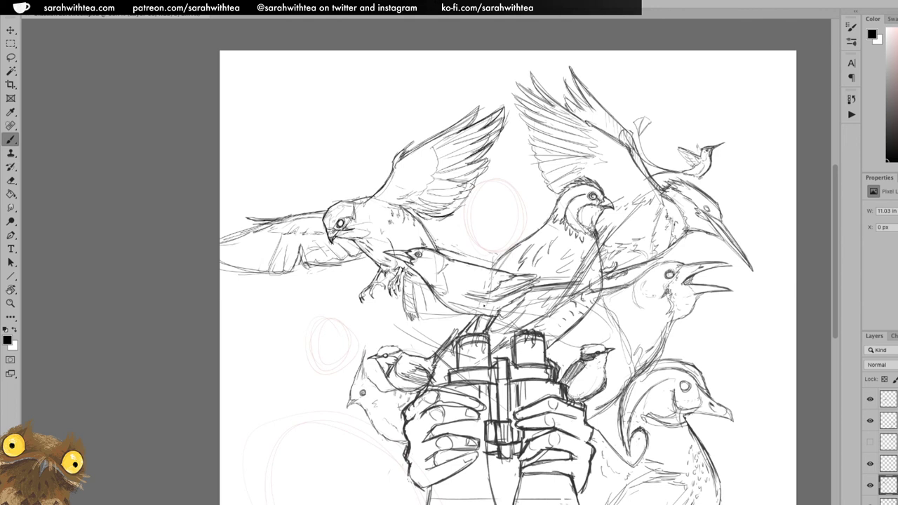
pyautogui.press('e')
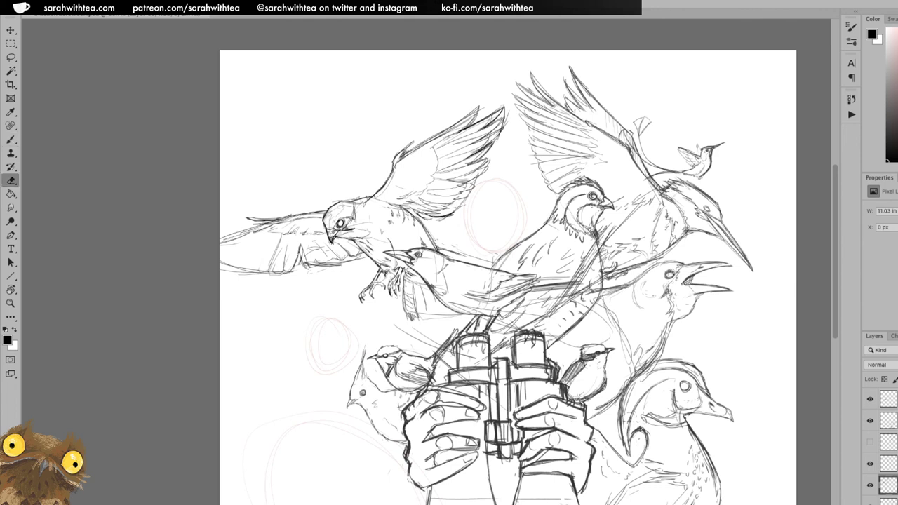
pyautogui.press('b')
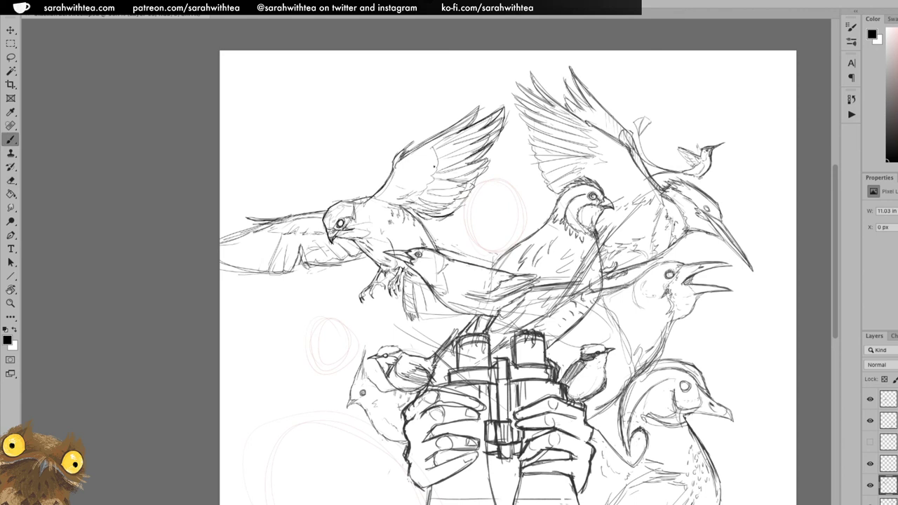
# Darken the contour along the songbird's back and redraw the bird of prey's fanned tail feathers below the songbird.
pyautogui.moveTo(436, 247); pyautogui.dragTo(493, 266)
pyautogui.moveTo(406, 312); pyautogui.dragTo(420, 326)
pyautogui.moveTo(418, 290); pyautogui.dragTo(421, 327)
pyautogui.moveTo(440, 284)
pyautogui.mouseDown()
pyautogui.moveTo(425, 339)
pyautogui.moveTo(416, 299)
pyautogui.moveTo(434, 334)
pyautogui.moveTo(467, 322)
pyautogui.moveTo(447, 327)
pyautogui.mouseUp()
pyautogui.moveTo(457, 321); pyautogui.dragTo(445, 330)
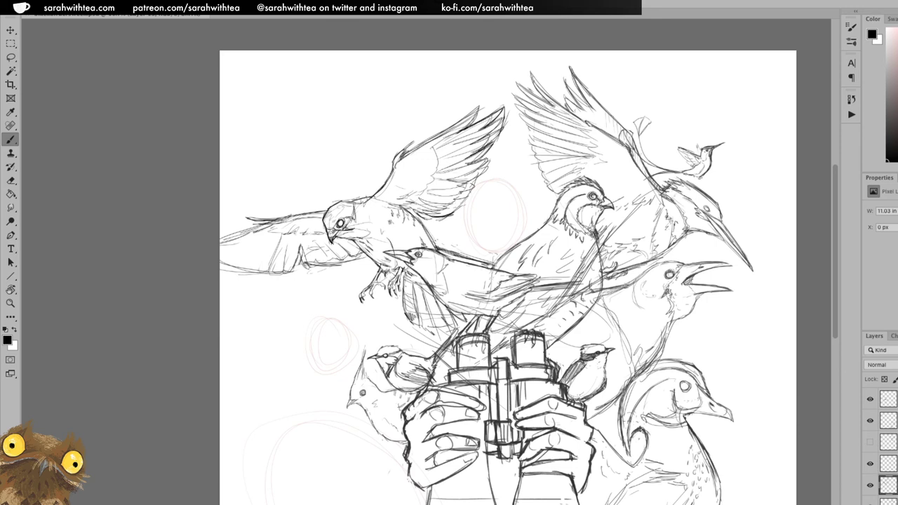
# Select all the sketch layers together and shift the whole composition slightly to the right on the canvas.
pyautogui.press('z')
pyautogui.keyDown('alt'); pyautogui.click(589, 362); pyautogui.keyUp('alt')
pyautogui.keyDown('alt'); pyautogui.click(589, 362); pyautogui.keyUp('alt')
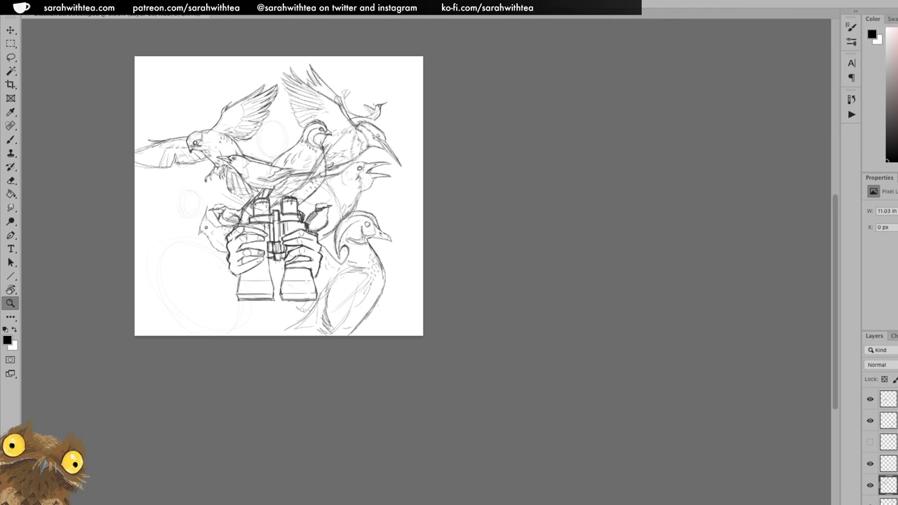
pyautogui.scroll(-5, 885, 442)
pyautogui.doubleClick(888, 490)
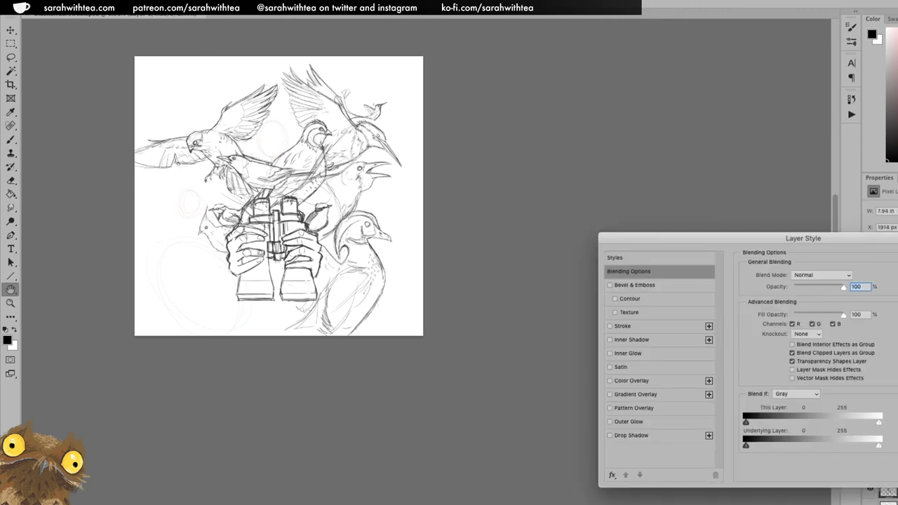
pyautogui.press('Escape')
pyautogui.scroll(3, 885, 446)
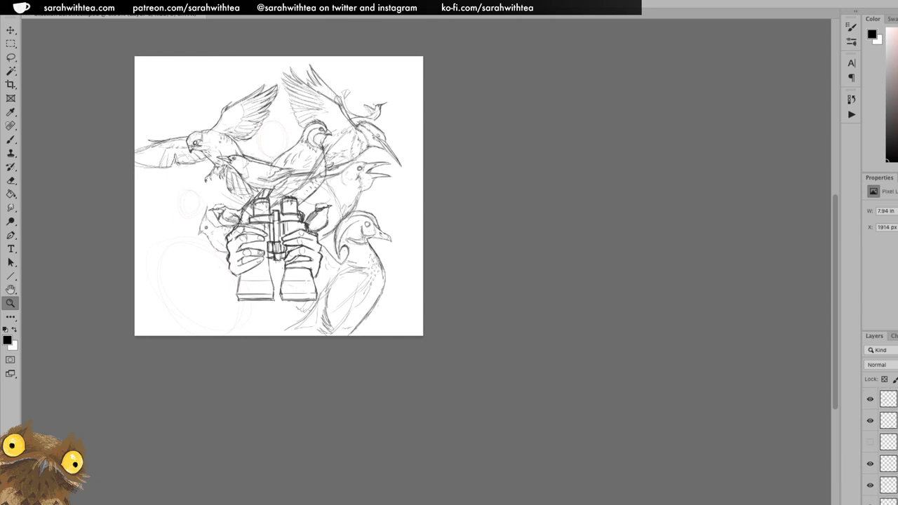
pyautogui.press('v')
pyautogui.moveTo(376, 295); pyautogui.dragTo(387, 295)
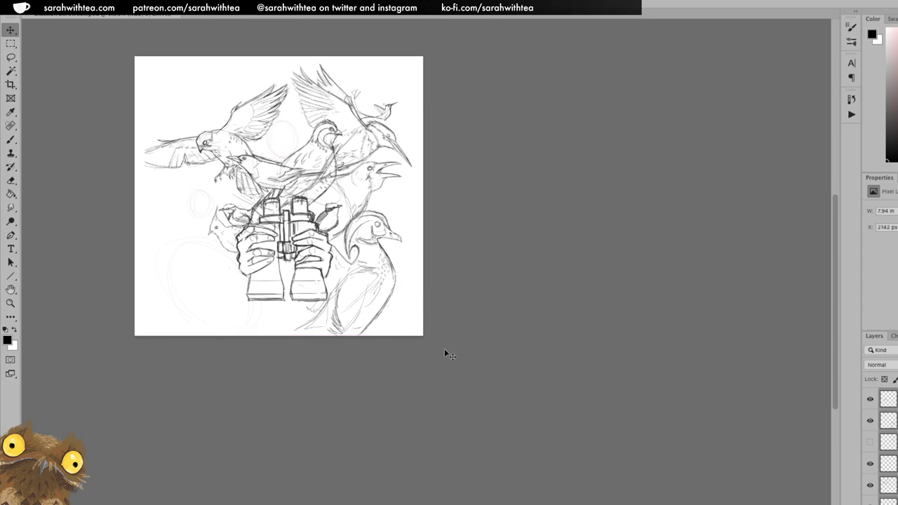
pyautogui.press('z')
pyautogui.click(327, 205)
pyautogui.click(327, 206)
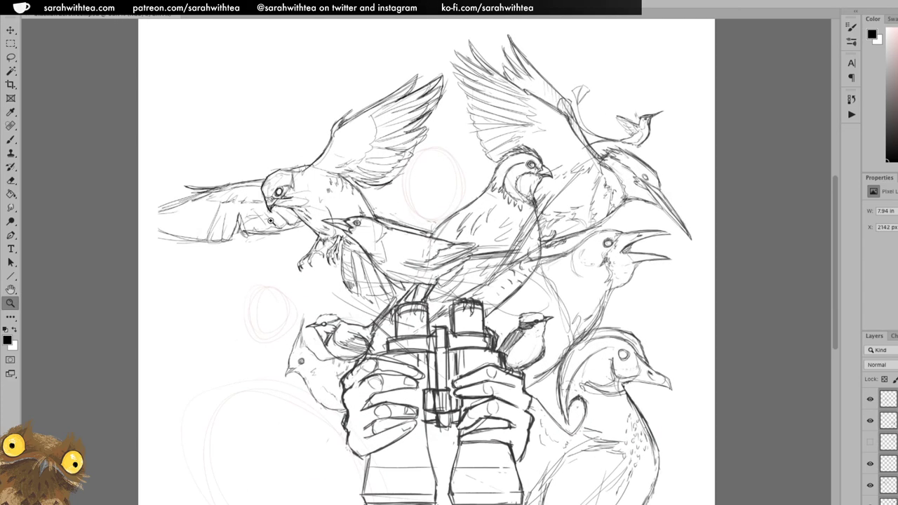
# Select the bird of prey's layer and sketch pointed feather tips extending its outstretched wing to the canvas's left edge.
pyautogui.press('v')
pyautogui.click(280, 202)
pyautogui.click(282, 199)
pyautogui.press('b')
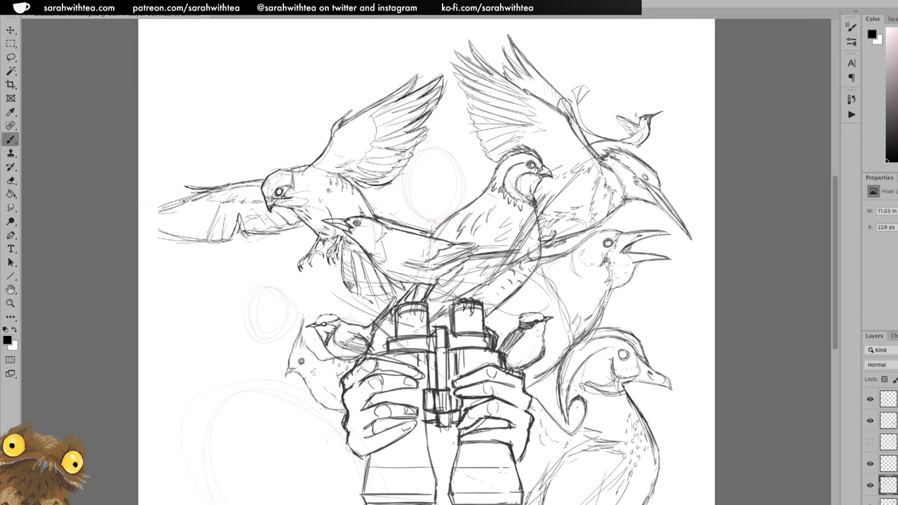
pyautogui.moveTo(173, 201)
pyautogui.mouseDown()
pyautogui.moveTo(149, 206)
pyautogui.moveTo(163, 213)
pyautogui.moveTo(145, 218)
pyautogui.moveTo(169, 217)
pyautogui.moveTo(152, 226)
pyautogui.moveTo(204, 230)
pyautogui.moveTo(169, 216)
pyautogui.mouseUp()
pyautogui.moveTo(169, 217); pyautogui.dragTo(142, 216)
pyautogui.moveTo(167, 210); pyautogui.dragTo(151, 215)
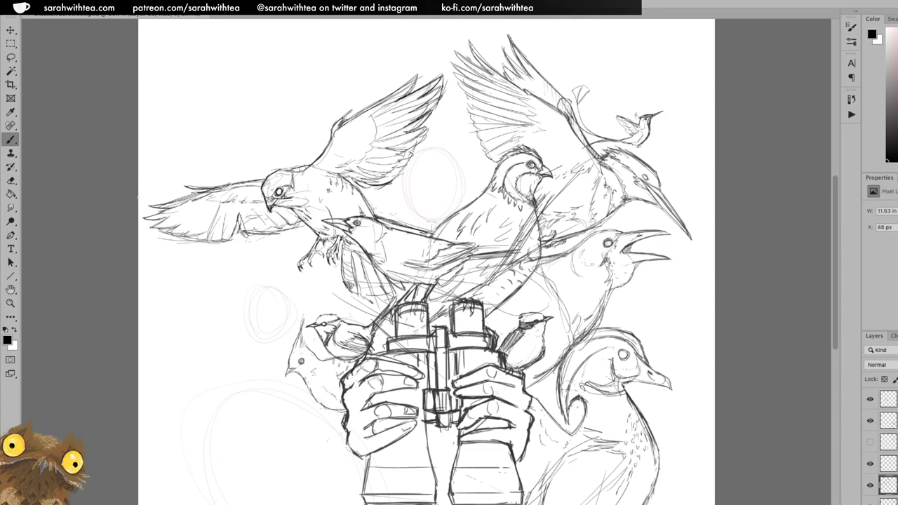
# Erase the stray sketch lines along the lower edge of the bird of prey's outstretched wing.
pyautogui.press('z')
pyautogui.keyDown('alt'); pyautogui.click(592, 297); pyautogui.keyUp('alt')
pyautogui.press('w')
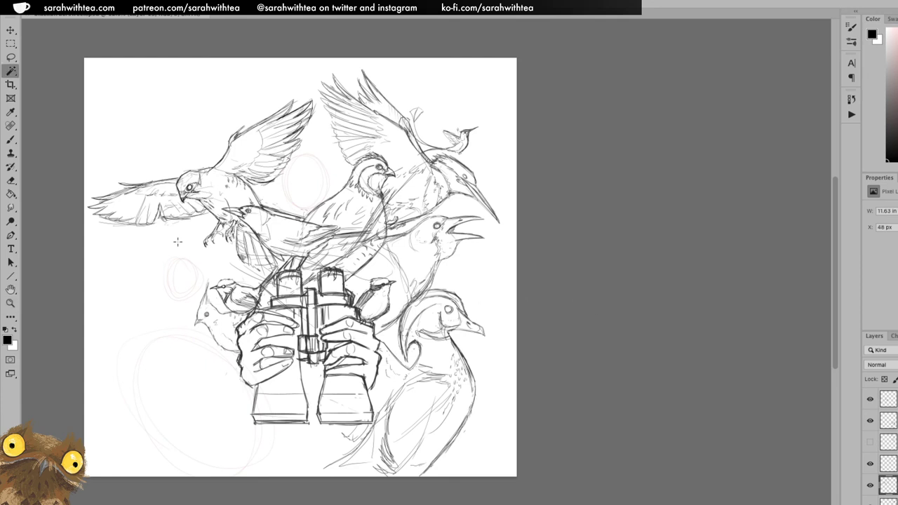
pyautogui.press('e')
pyautogui.moveTo(121, 227); pyautogui.dragTo(112, 225)
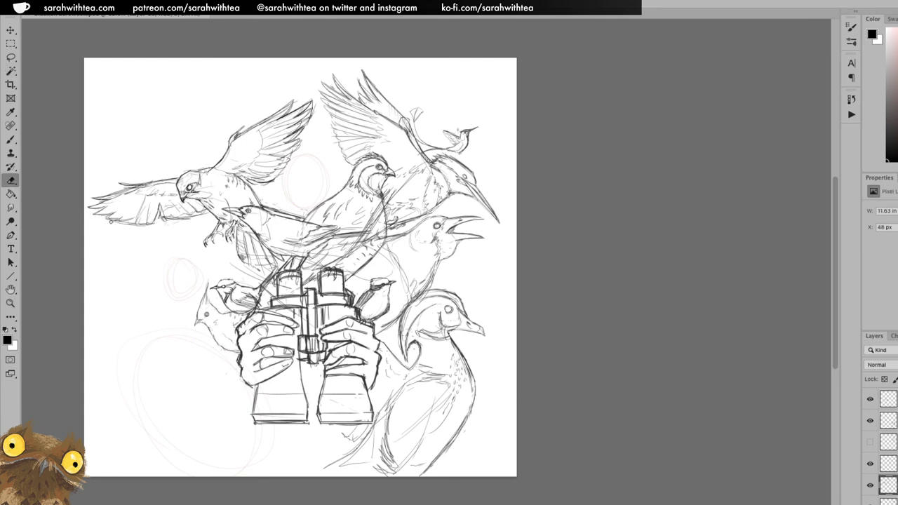
pyautogui.moveTo(115, 224); pyautogui.dragTo(133, 226)
# Move the small long-tailed hummingbird from above the kingfisher to the open space below the bird of prey's outstretched wing.
pyautogui.press('z')
pyautogui.keyDown('alt'); pyautogui.click(416, 354); pyautogui.keyUp('alt')
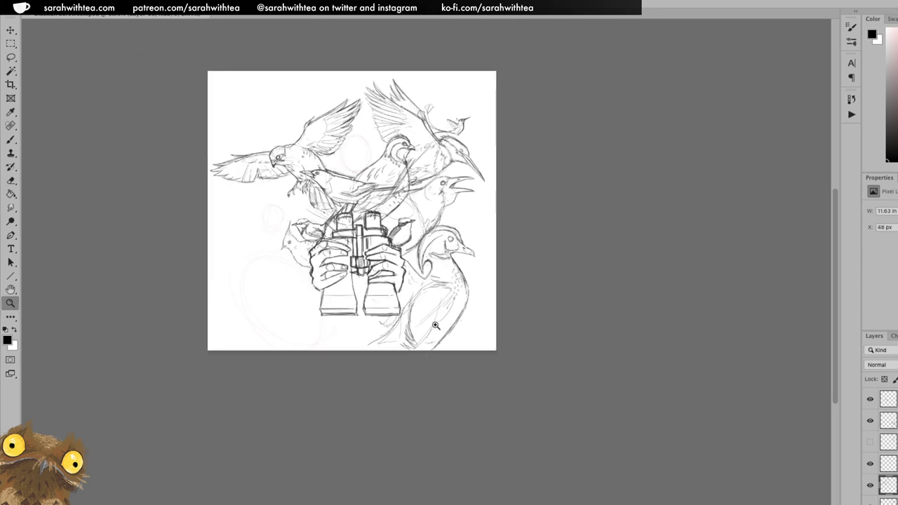
pyautogui.click(398, 257)
pyautogui.click(397, 257)
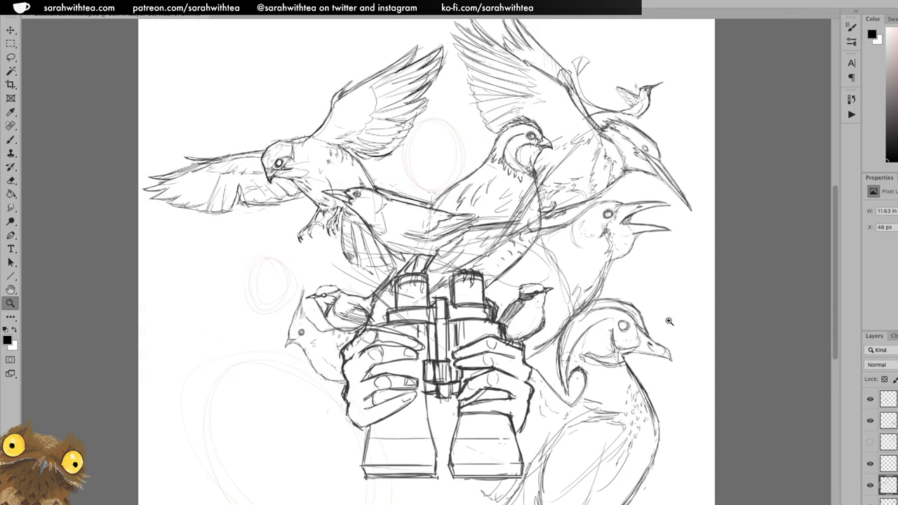
pyautogui.press('v')
pyautogui.click(647, 114)
pyautogui.moveTo(646, 120)
pyautogui.mouseDown()
pyautogui.moveTo(653, 109)
pyautogui.moveTo(519, 149)
pyautogui.moveTo(269, 284)
pyautogui.moveTo(312, 282)
pyautogui.mouseUp()
# Try flipping the long-tailed hummingbird horizontally.
pyautogui.press('z')
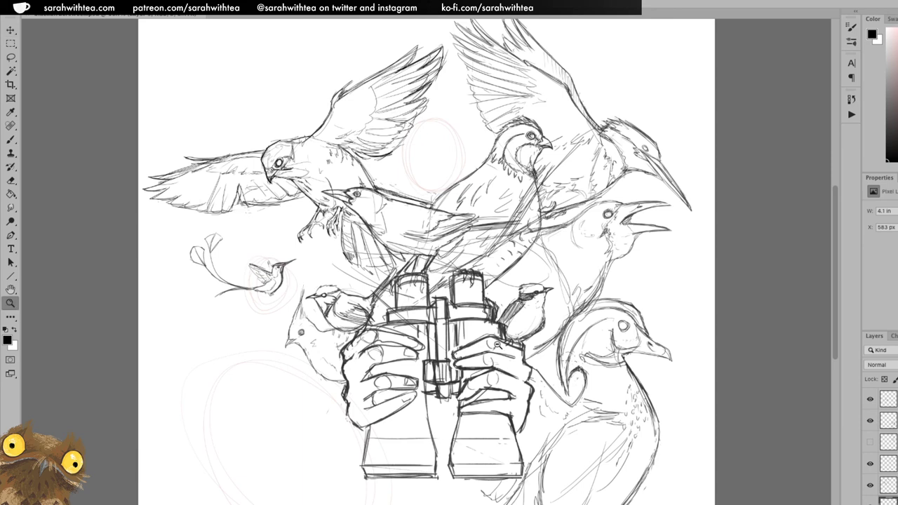
pyautogui.keyDown('alt'); pyautogui.click(495, 347); pyautogui.keyUp('alt')
pyautogui.keyDown('alt'); pyautogui.click(496, 347); pyautogui.keyUp('alt')
pyautogui.moveTo(478, 319); pyautogui.dragTo(541, 394)
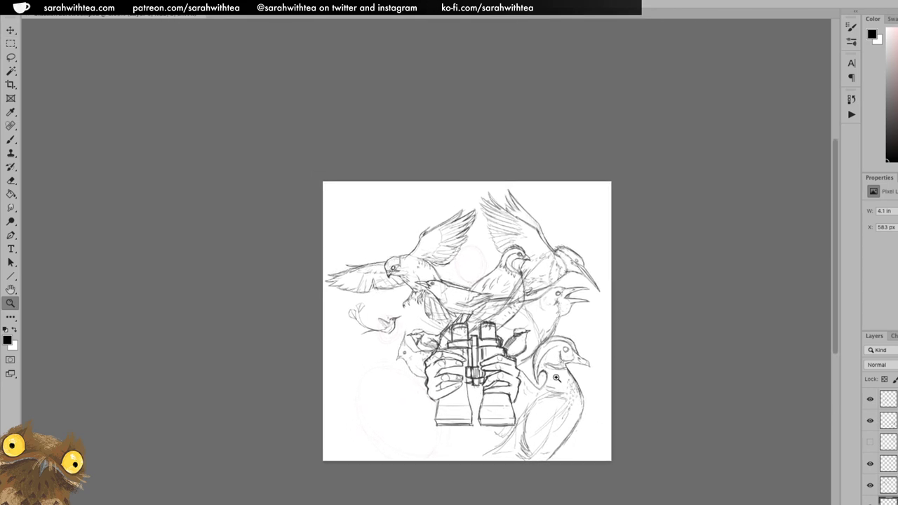
pyautogui.click(118, 7)
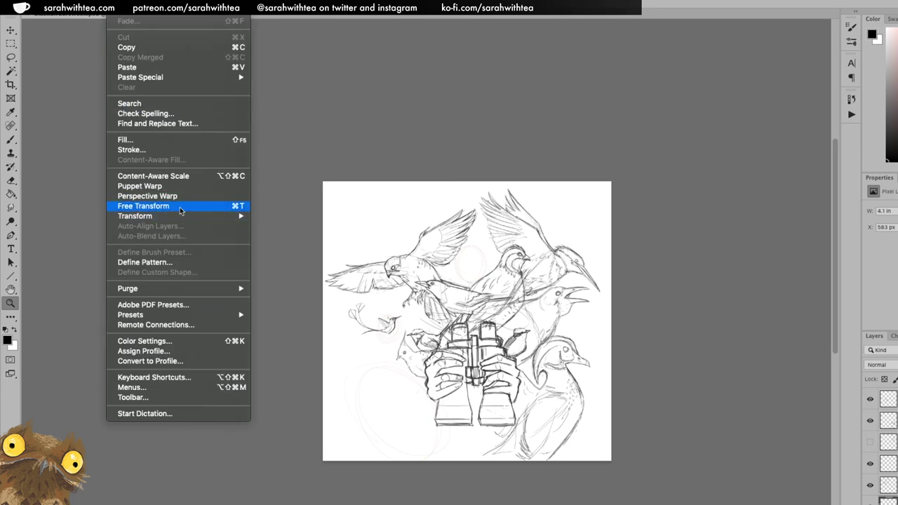
pyautogui.moveTo(190, 216)
pyautogui.click(310, 337)
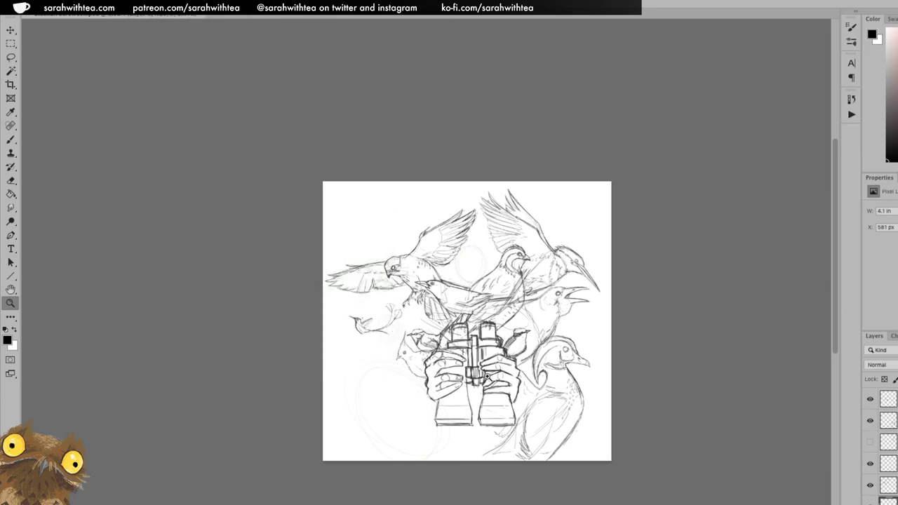
pyautogui.press('super+z')
pyautogui.press('v')
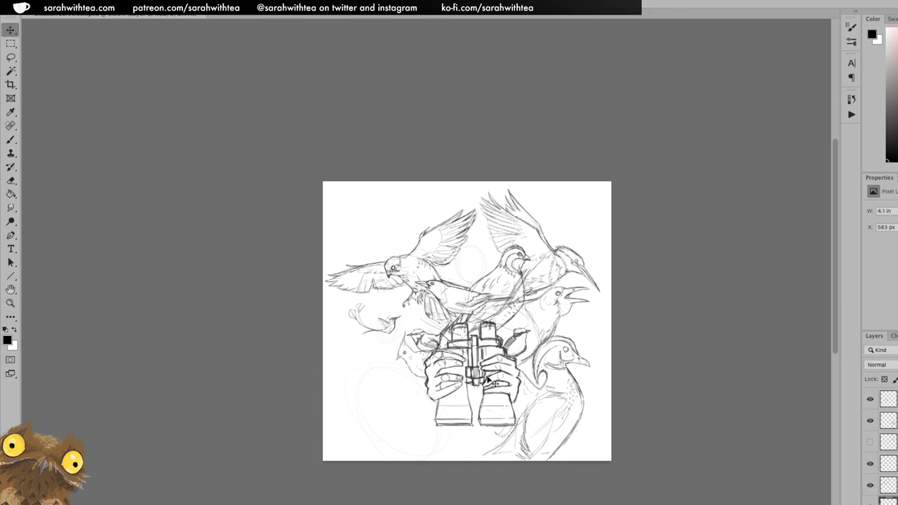
# Nudge the hummingbird slightly right toward the binoculars and save the document.
pyautogui.moveTo(392, 334); pyautogui.dragTo(397, 314)
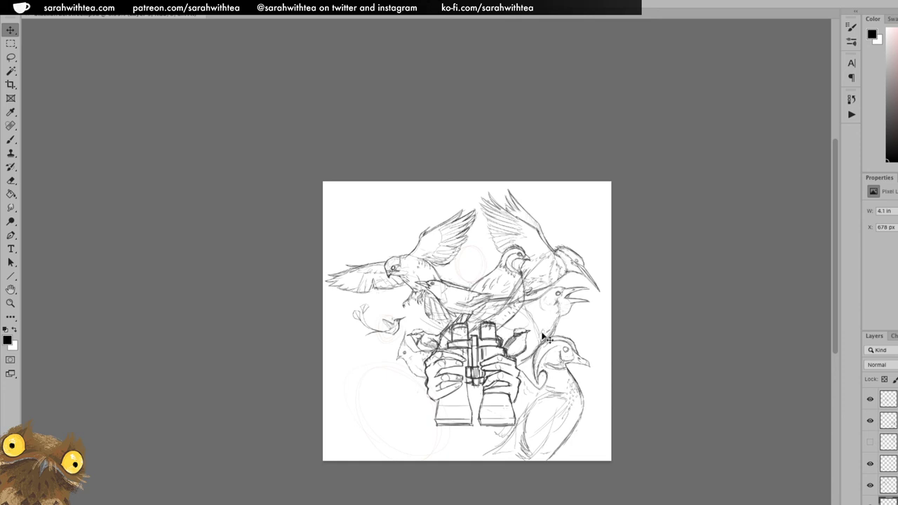
pyautogui.press('super')
pyautogui.press('super')
pyautogui.press('super+s')
# Try several placements for the hummingbird and settle it in the empty area above the bird of prey's outstretched wing.
pyautogui.press('z')
pyautogui.click(526, 334)
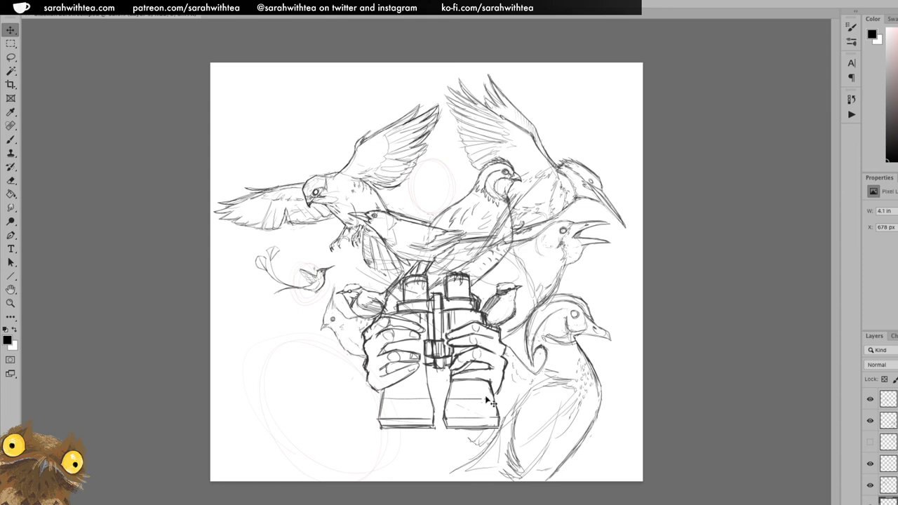
pyautogui.moveTo(321, 293); pyautogui.dragTo(447, 195)
pyautogui.hotkey('ctrl', 'z')
pyautogui.moveTo(327, 296)
pyautogui.mouseDown()
pyautogui.moveTo(318, 153)
pyautogui.moveTo(331, 150)
pyautogui.mouseUp()
pyautogui.hotkey('ctrl', 'z')
pyautogui.hotkey('ctrl', 'z')
pyautogui.hotkey('ctrl', 'z')
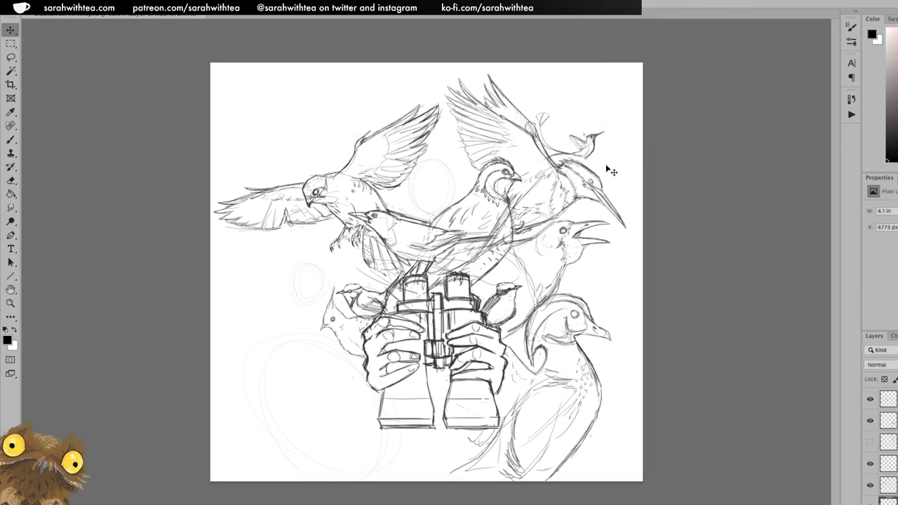
pyautogui.hotkey('ctrl', 'z')
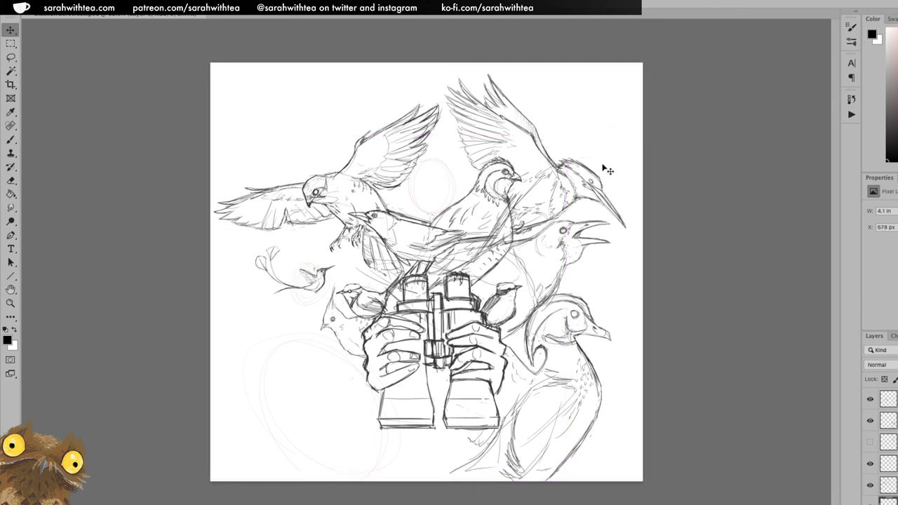
pyautogui.hotkey('ctrl', 'z')
# Flip the hummingbird horizontally and reposition it between the bird of prey's head and raised wing.
pyautogui.click(121, 7)
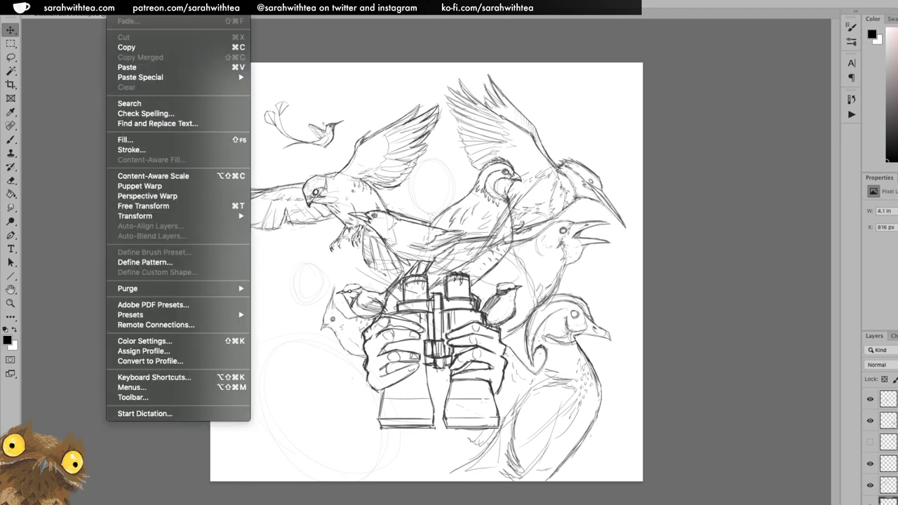
pyautogui.moveTo(172, 216)
pyautogui.click(301, 334)
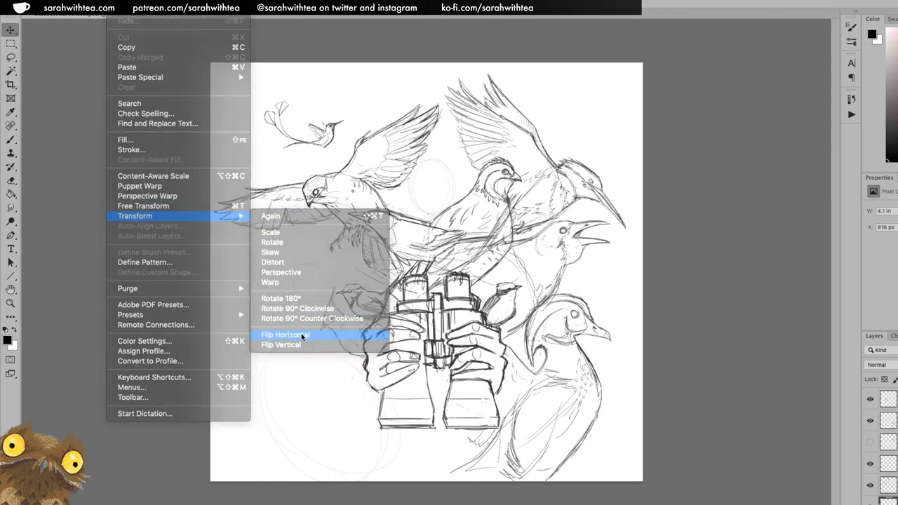
pyautogui.moveTo(338, 125); pyautogui.dragTo(374, 108)
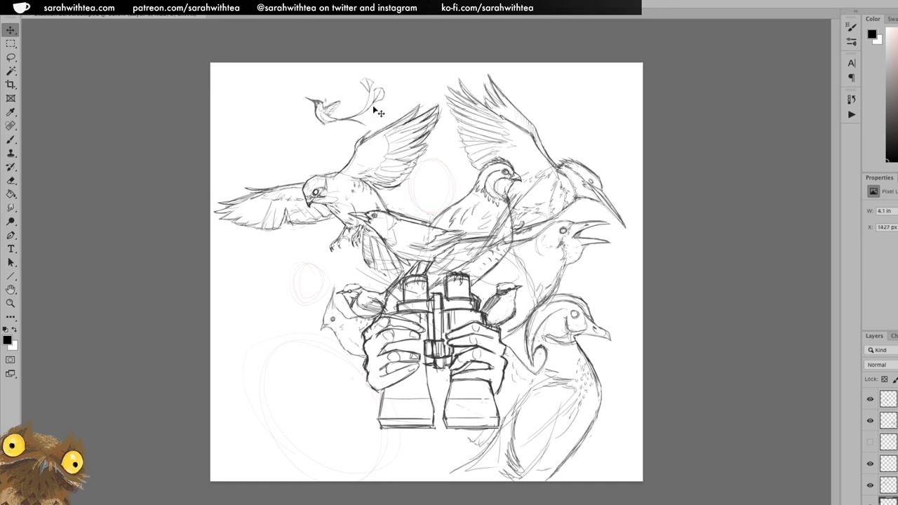
pyautogui.hotkey('ctrl', 'z')
pyautogui.moveTo(316, 148); pyautogui.dragTo(324, 161)
# Rotate the hummingbird slightly counterclockwise with Free Transform and fine-tune its position above the bird of prey.
pyautogui.hotkey('ctrl', 't')
pyautogui.moveTo(367, 113); pyautogui.dragTo(356, 95)
pyautogui.moveTo(333, 154); pyautogui.dragTo(336, 150)
pyautogui.doubleClick(325, 153)
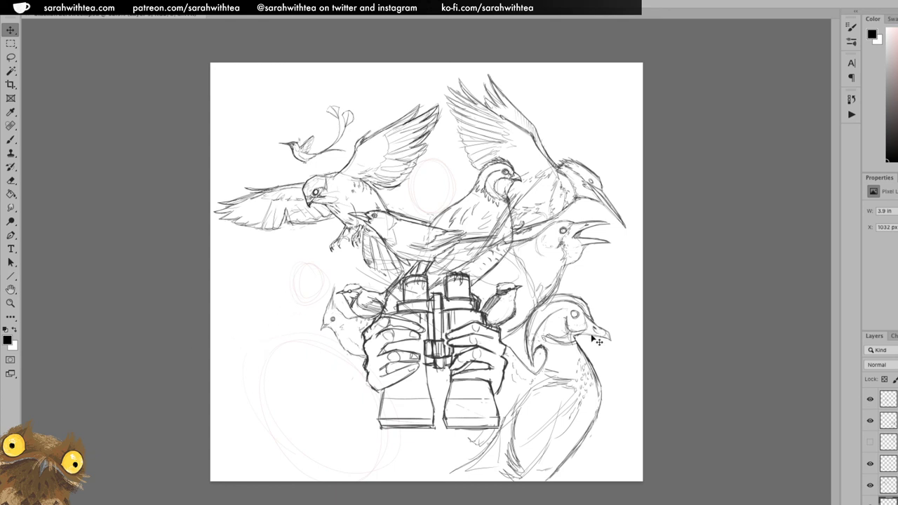
# Shift the large crested duck slightly down toward the canvas's bottom edge.
pyautogui.moveTo(596, 380)
pyautogui.mouseDown()
pyautogui.moveTo(592, 387)
pyautogui.moveTo(602, 387)
pyautogui.moveTo(592, 393)
pyautogui.moveTo(600, 391)
pyautogui.mouseUp()
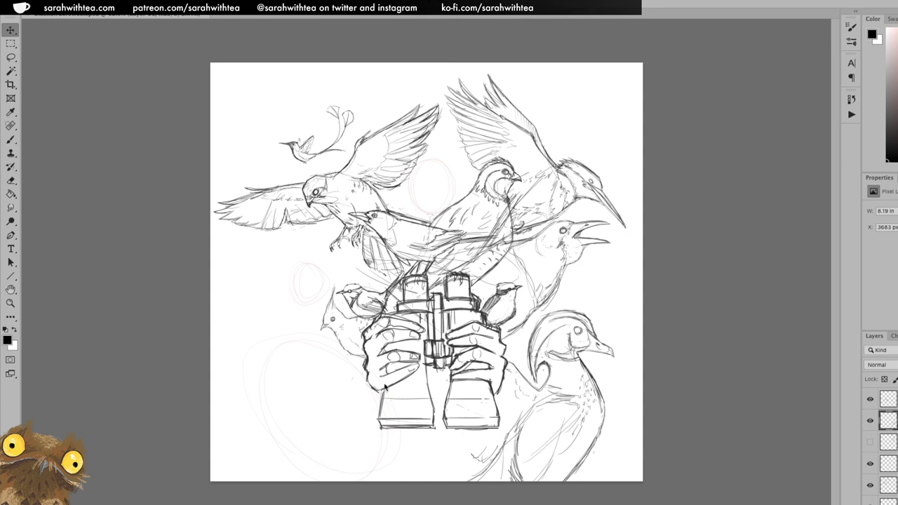
pyautogui.press('z')
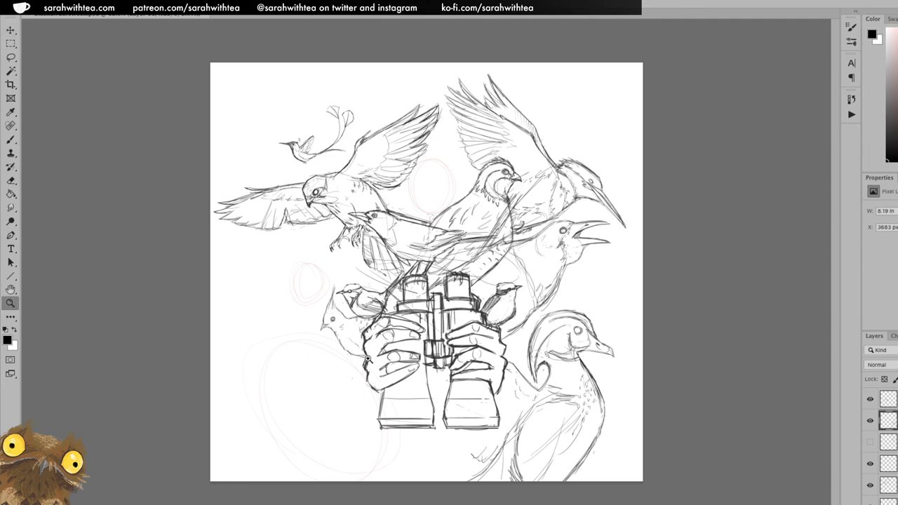
pyautogui.click(364, 364)
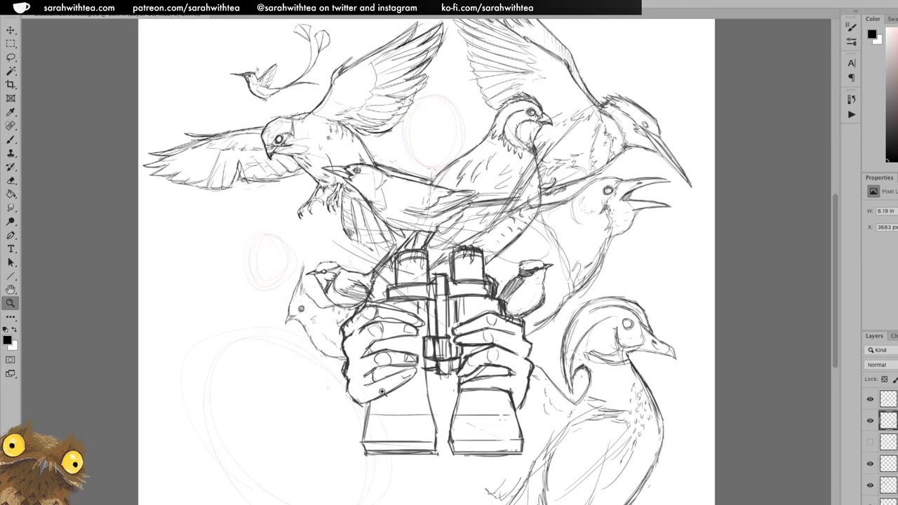
pyautogui.moveTo(414, 403); pyautogui.dragTo(417, 320)
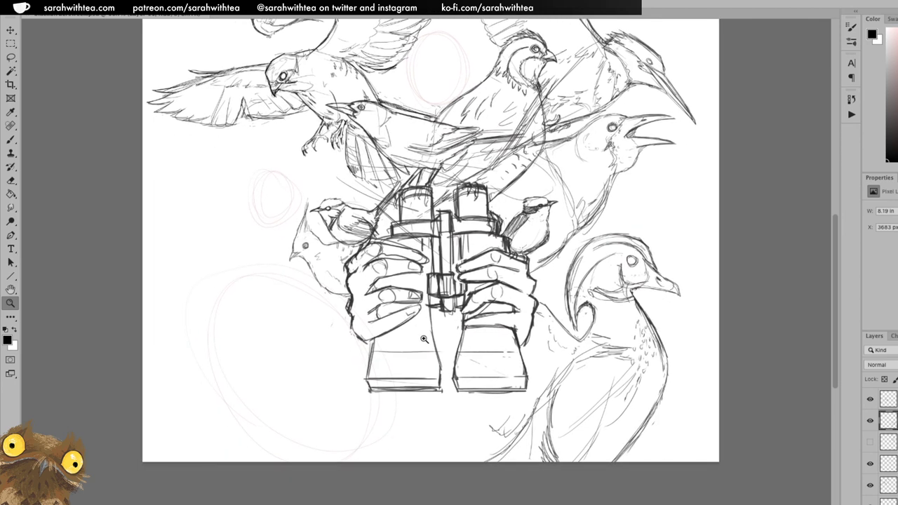
# Try a rough sketch of a large round-headed bird with folded wings in the canvas's lower-left corner.
pyautogui.press('b')
pyautogui.moveTo(280, 283); pyautogui.dragTo(285, 286)
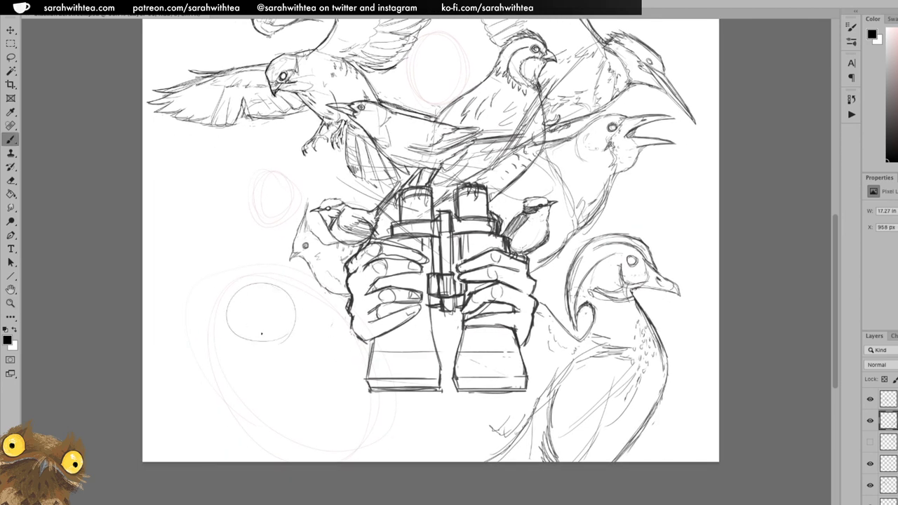
pyautogui.moveTo(242, 344)
pyautogui.mouseDown()
pyautogui.moveTo(239, 386)
pyautogui.moveTo(281, 427)
pyautogui.moveTo(283, 278)
pyautogui.moveTo(215, 297)
pyautogui.mouseUp()
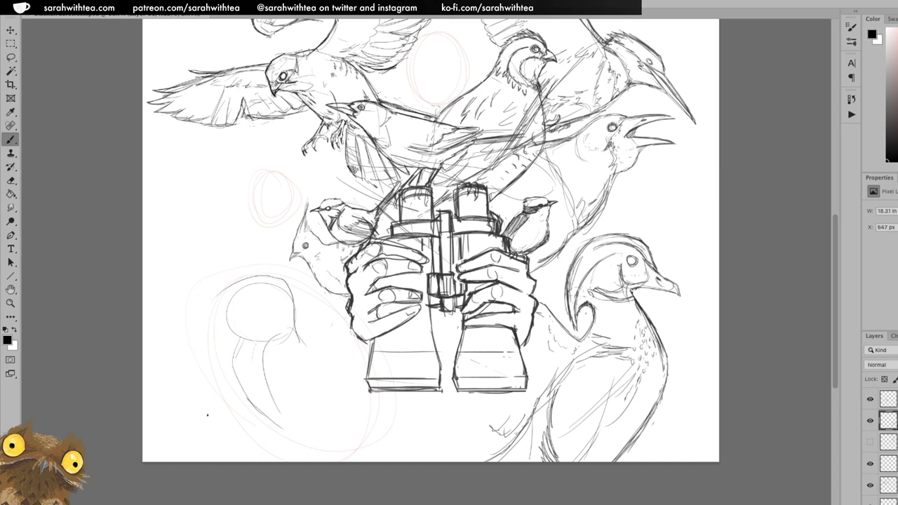
pyautogui.hotkey('ctrl', 'z')
pyautogui.moveTo(306, 346); pyautogui.dragTo(341, 389)
pyautogui.moveTo(299, 329); pyautogui.dragTo(371, 446)
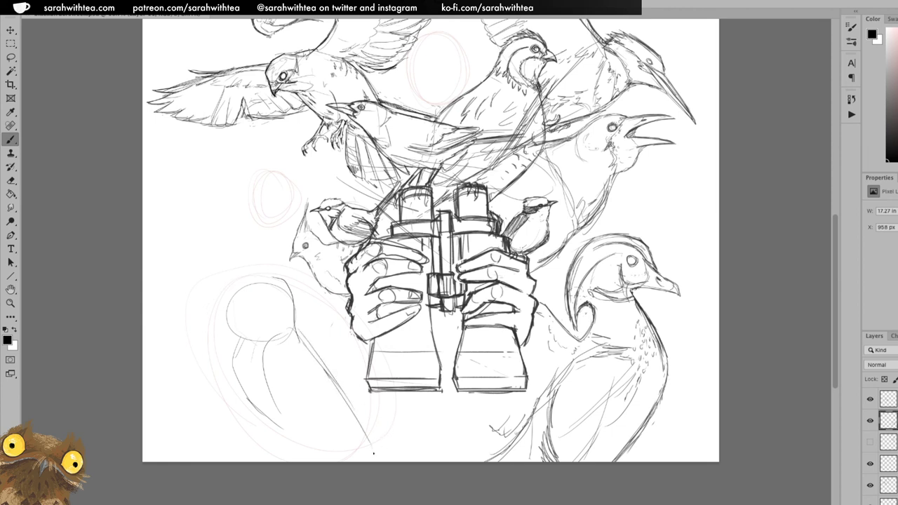
pyautogui.moveTo(287, 430)
pyautogui.mouseDown()
pyautogui.moveTo(307, 472)
pyautogui.moveTo(277, 422)
pyautogui.moveTo(311, 464)
pyautogui.moveTo(308, 455)
pyautogui.moveTo(333, 447)
pyautogui.mouseUp()
pyautogui.moveTo(333, 457)
pyautogui.mouseDown()
pyautogui.moveTo(351, 449)
pyautogui.moveTo(337, 453)
pyautogui.mouseUp()
# Try shifting the rough round-headed bird to the right, and remove its sketch from the canvas.
pyautogui.press('v')
pyautogui.moveTo(360, 419)
pyautogui.mouseDown()
pyautogui.moveTo(357, 410)
pyautogui.moveTo(376, 421)
pyautogui.moveTo(315, 500)
pyautogui.moveTo(261, 252)
pyautogui.moveTo(379, 421)
pyautogui.mouseUp()
pyautogui.hotkey('ctrl', 'z')
pyautogui.press('l')
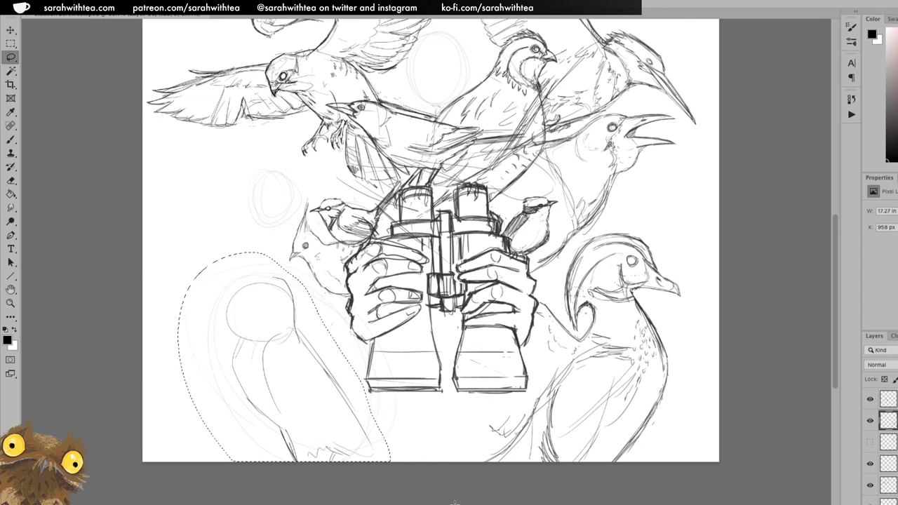
pyautogui.hotkey('ctrl', 'd')
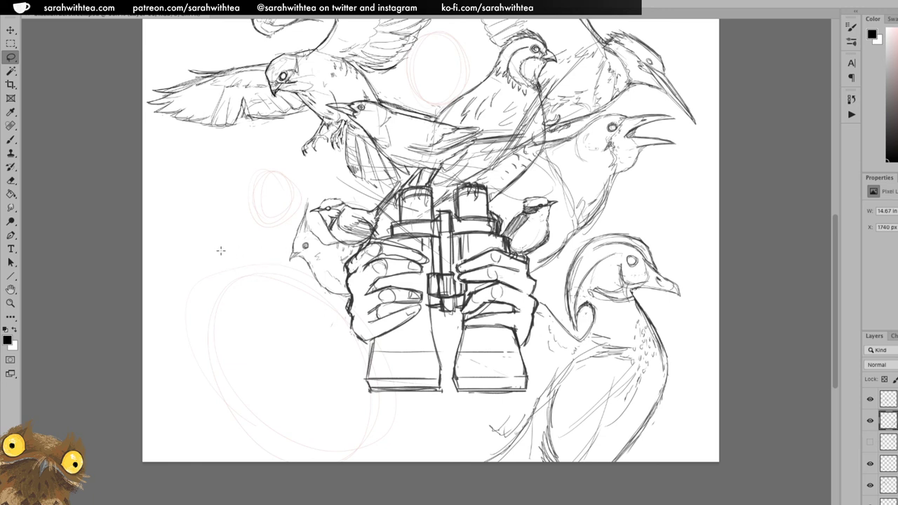
# Add a new layer and sketch a long pointed beak and head contour near the canvas's left edge, beside the small crested bird.
pyautogui.moveTo(177, 288)
pyautogui.mouseDown()
pyautogui.moveTo(239, 246)
pyautogui.moveTo(238, 230)
pyautogui.mouseUp()
pyautogui.click(251, 274)
pyautogui.press('b')
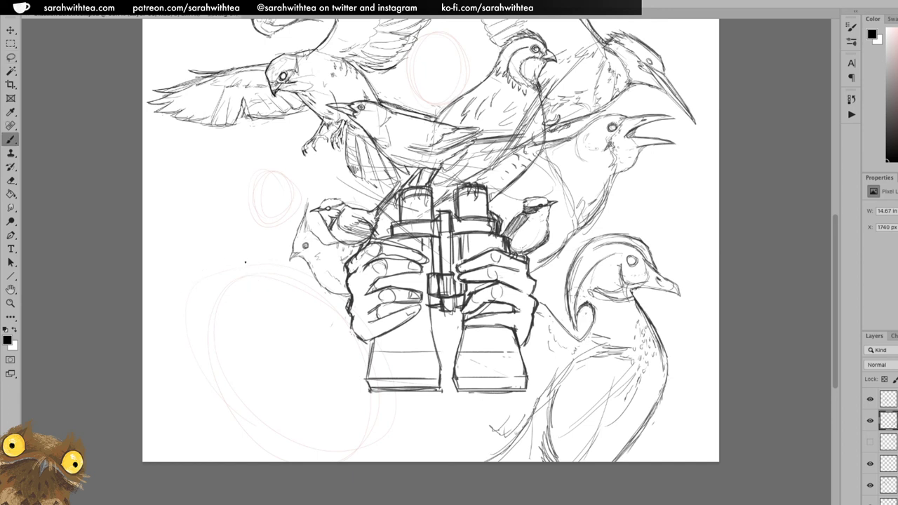
pyautogui.click(870, 421)
pyautogui.click(870, 420)
pyautogui.hotkey('ctrl', 'alt', 'shift', 'n')
pyautogui.moveTo(181, 265); pyautogui.dragTo(211, 239)
pyautogui.moveTo(177, 268); pyautogui.dragTo(236, 223)
pyautogui.moveTo(165, 277)
pyautogui.mouseDown()
pyautogui.moveTo(215, 236)
pyautogui.moveTo(205, 243)
pyautogui.mouseUp()
pyautogui.moveTo(180, 271); pyautogui.dragTo(263, 247)
pyautogui.moveTo(222, 224)
pyautogui.mouseDown()
pyautogui.moveTo(236, 202)
pyautogui.moveTo(299, 178)
pyautogui.mouseUp()
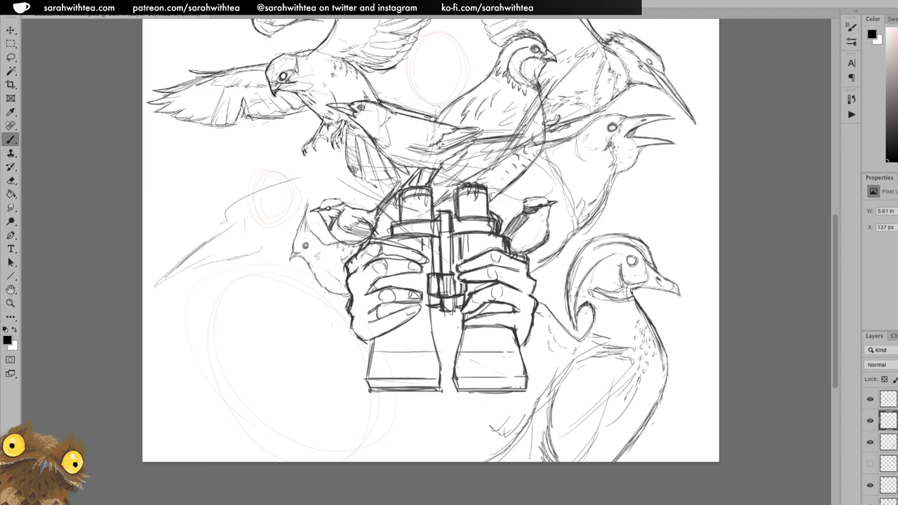
pyautogui.moveTo(231, 215); pyautogui.dragTo(275, 197)
# Rough in the long-beaked bird's throat, body, wing edge and legs down to the canvas's bottom edge, plus its back line.
pyautogui.moveTo(265, 249)
pyautogui.mouseDown()
pyautogui.moveTo(234, 261)
pyautogui.moveTo(263, 274)
pyautogui.moveTo(309, 336)
pyautogui.moveTo(330, 350)
pyautogui.mouseUp()
pyautogui.moveTo(287, 317)
pyautogui.mouseDown()
pyautogui.moveTo(286, 340)
pyautogui.moveTo(309, 407)
pyautogui.mouseUp()
pyautogui.moveTo(294, 344); pyautogui.dragTo(327, 413)
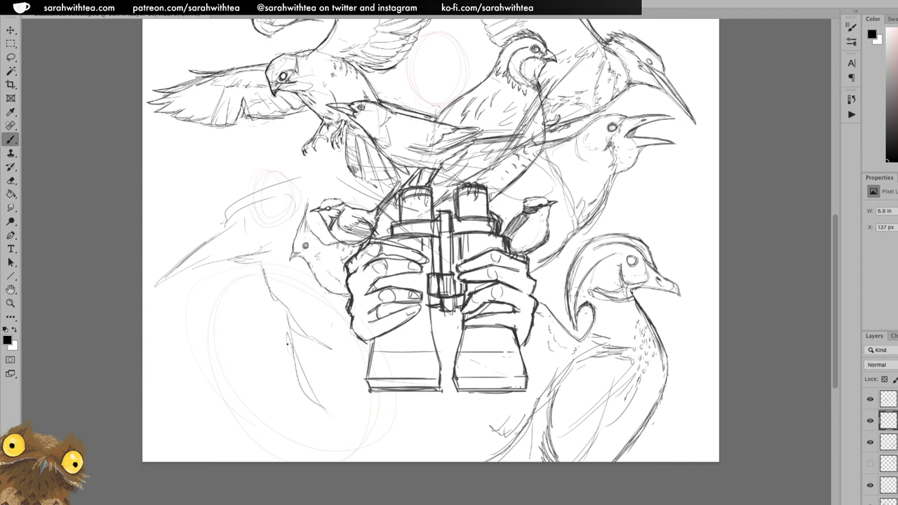
pyautogui.moveTo(267, 297); pyautogui.dragTo(290, 379)
pyautogui.moveTo(284, 362)
pyautogui.mouseDown()
pyautogui.moveTo(310, 396)
pyautogui.moveTo(291, 455)
pyautogui.mouseUp()
pyautogui.moveTo(306, 409); pyautogui.dragTo(295, 463)
pyautogui.moveTo(335, 422); pyautogui.dragTo(345, 456)
pyautogui.moveTo(361, 414)
pyautogui.mouseDown()
pyautogui.moveTo(378, 388)
pyautogui.moveTo(374, 400)
pyautogui.mouseUp()
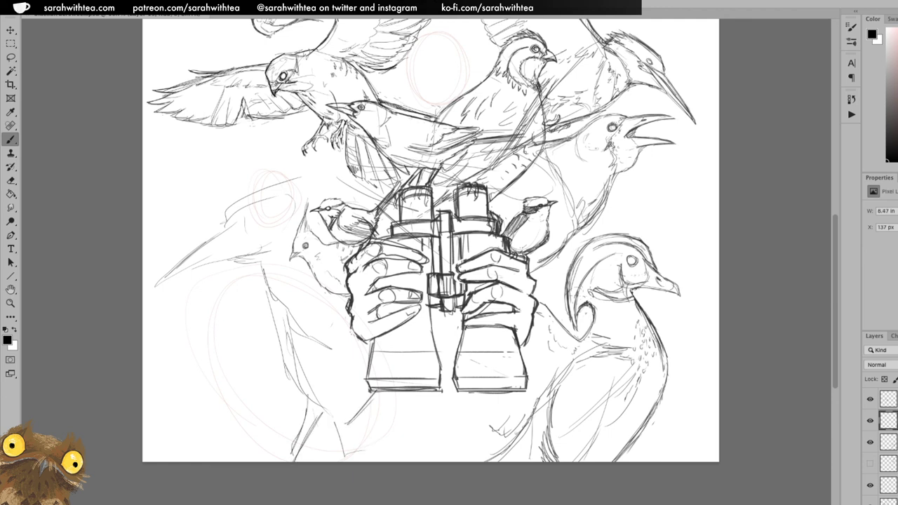
pyautogui.moveTo(270, 190)
pyautogui.mouseDown()
pyautogui.moveTo(320, 216)
pyautogui.moveTo(376, 221)
pyautogui.mouseUp()
# Rotate the long-beaked bird sketch counterclockwise with Free Transform so its beak points more steeply down, and adjust its position.
pyautogui.press('c')
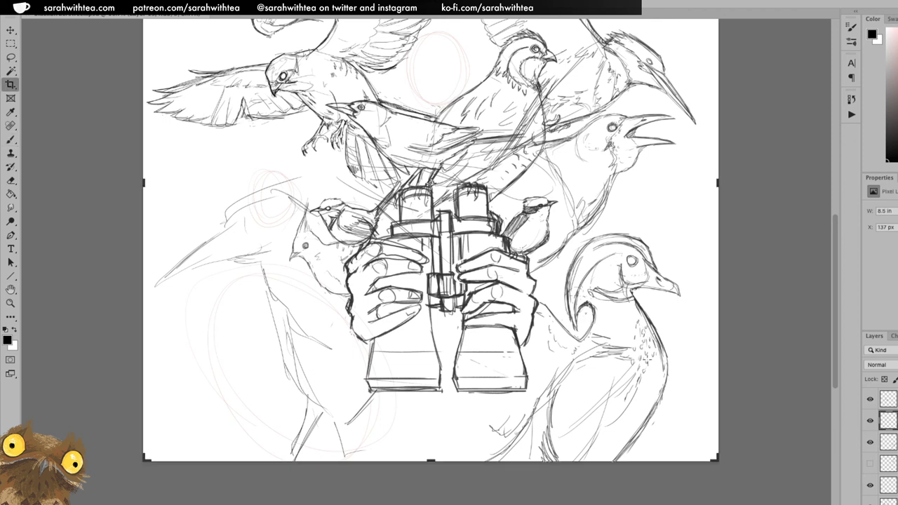
pyautogui.press('Escape')
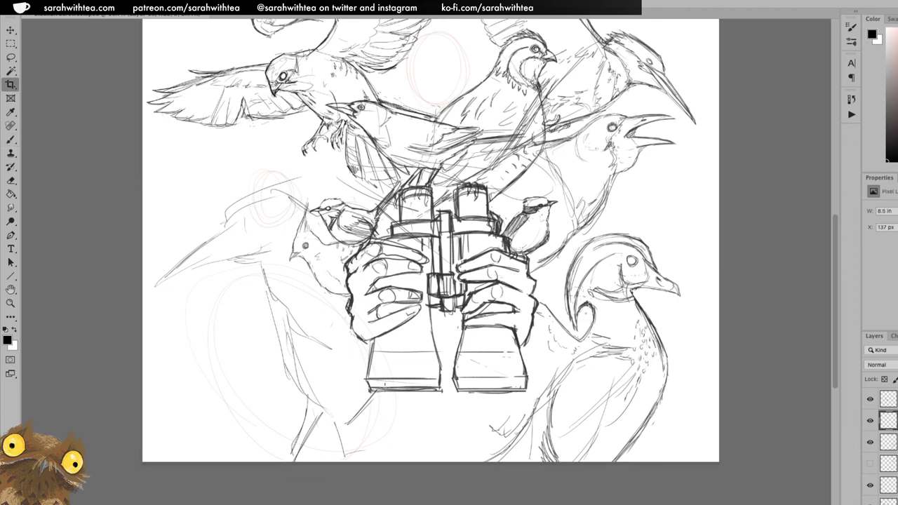
pyautogui.hotkey('ctrl', 't')
pyautogui.moveTo(387, 174); pyautogui.dragTo(358, 159)
pyautogui.moveTo(296, 367); pyautogui.dragTo(294, 371)
pyautogui.press('Return')
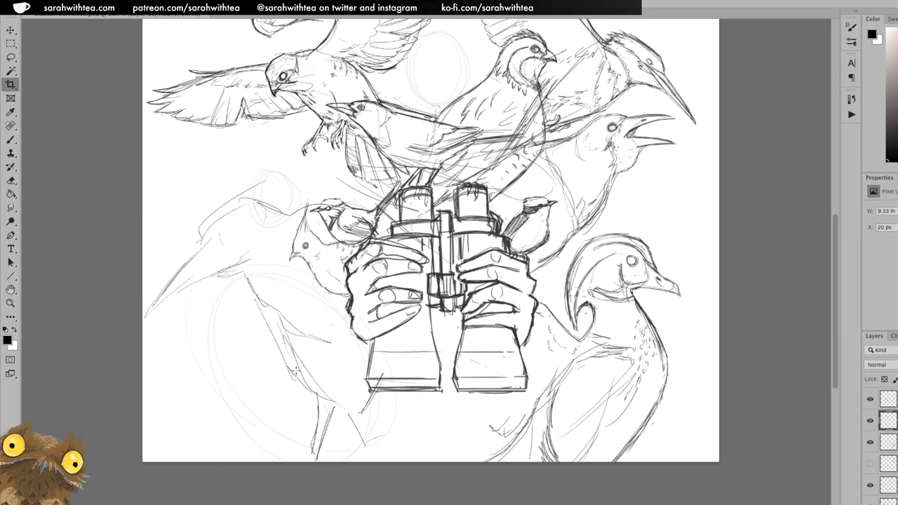
# Sketch over the long-beaked bird's rough head with darker lines, defining the crown, upper beak and a round eye.
pyautogui.click(296, 370)
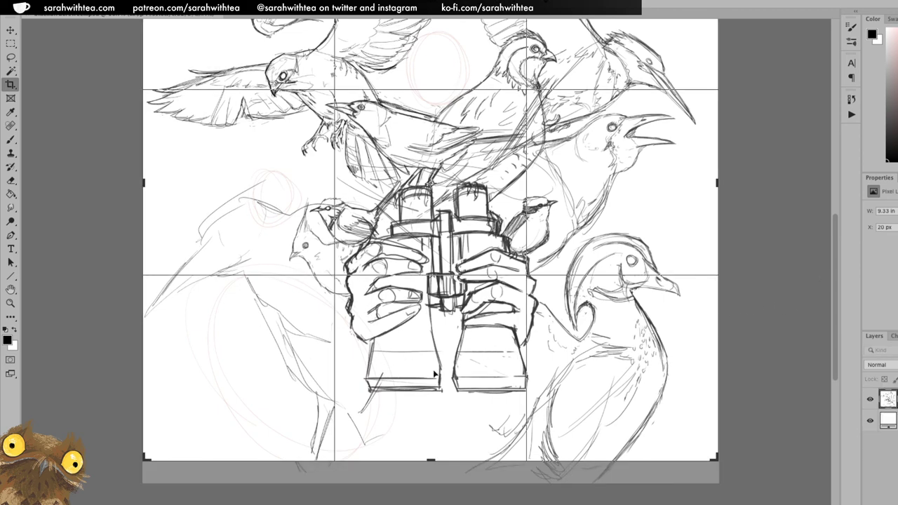
pyautogui.press('Escape')
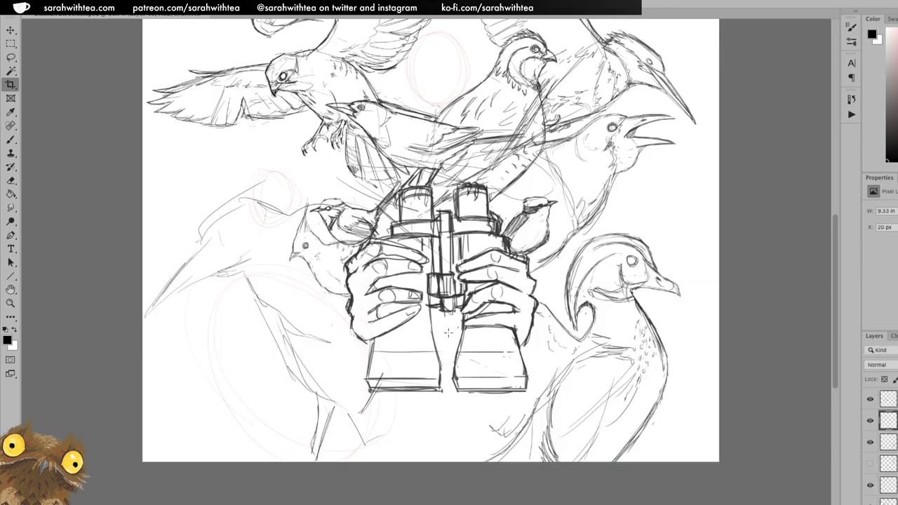
pyautogui.press('b')
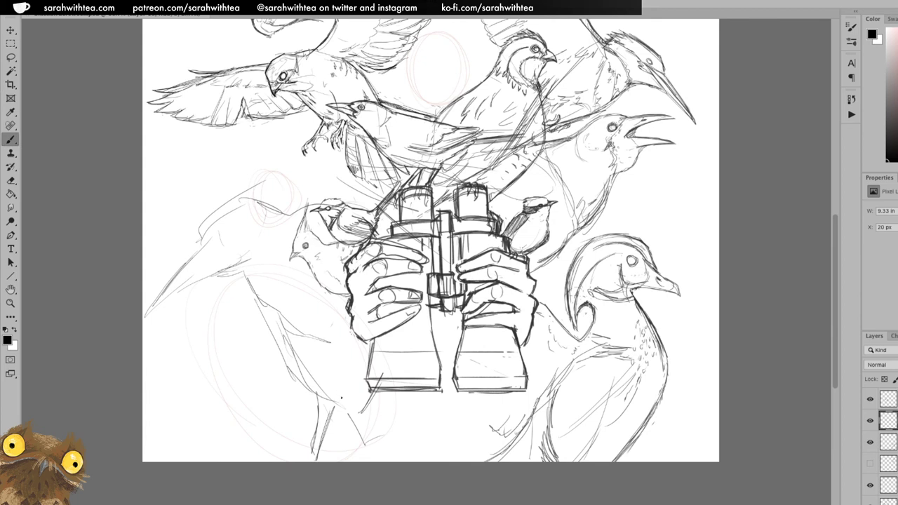
pyautogui.moveTo(165, 289)
pyautogui.mouseDown()
pyautogui.moveTo(248, 193)
pyautogui.moveTo(301, 188)
pyautogui.moveTo(316, 203)
pyautogui.moveTo(331, 197)
pyautogui.moveTo(363, 211)
pyautogui.mouseUp()
pyautogui.moveTo(350, 200)
pyautogui.mouseDown()
pyautogui.moveTo(294, 206)
pyautogui.moveTo(275, 195)
pyautogui.moveTo(237, 205)
pyautogui.moveTo(236, 228)
pyautogui.moveTo(260, 217)
pyautogui.mouseUp()
pyautogui.moveTo(214, 234)
pyautogui.mouseDown()
pyautogui.moveTo(226, 230)
pyautogui.moveTo(225, 240)
pyautogui.mouseUp()
pyautogui.moveTo(225, 238)
pyautogui.mouseDown()
pyautogui.moveTo(236, 229)
pyautogui.moveTo(225, 239)
pyautogui.mouseUp()
pyautogui.moveTo(209, 242)
pyautogui.mouseDown()
pyautogui.moveTo(231, 248)
pyautogui.moveTo(162, 297)
pyautogui.mouseUp()
pyautogui.moveTo(229, 249)
pyautogui.mouseDown()
pyautogui.moveTo(191, 273)
pyautogui.moveTo(247, 231)
pyautogui.mouseUp()
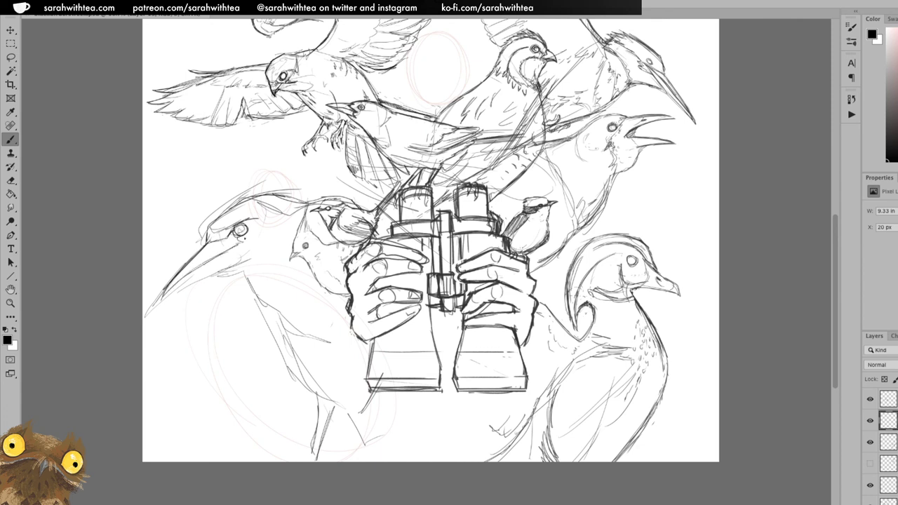
# Sketch the bird's lower beak and throat, and erase the stray lines past the beak tip and around the forehead.
pyautogui.click(232, 260)
pyautogui.moveTo(232, 261); pyautogui.dragTo(165, 295)
pyautogui.moveTo(204, 276)
pyautogui.mouseDown()
pyautogui.moveTo(260, 269)
pyautogui.moveTo(252, 304)
pyautogui.moveTo(286, 326)
pyautogui.mouseUp()
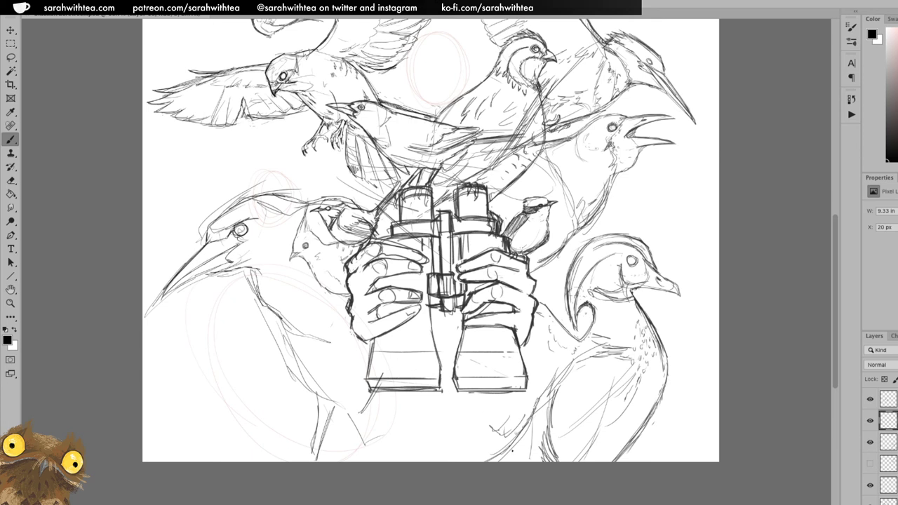
pyautogui.press('e')
pyautogui.moveTo(150, 310)
pyautogui.mouseDown()
pyautogui.moveTo(184, 272)
pyautogui.moveTo(165, 296)
pyautogui.mouseUp()
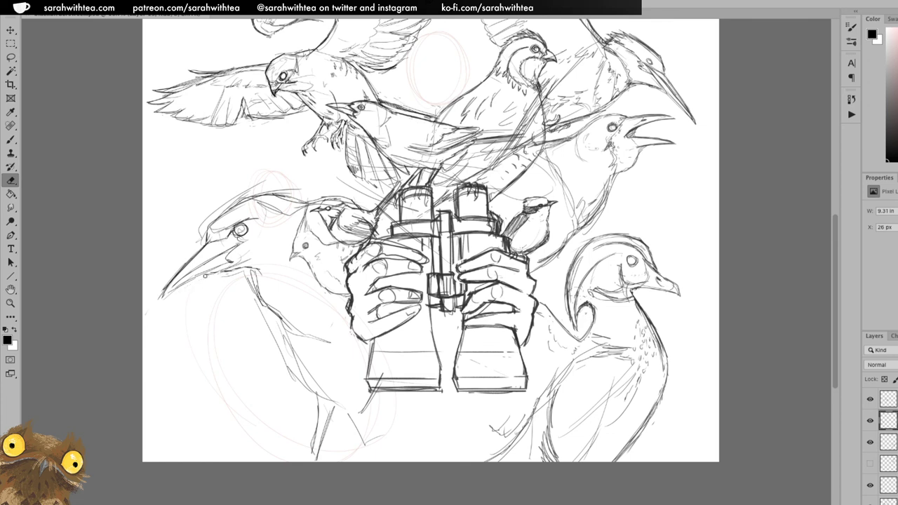
pyautogui.moveTo(241, 228)
pyautogui.mouseDown()
pyautogui.moveTo(252, 218)
pyautogui.moveTo(224, 227)
pyautogui.moveTo(245, 198)
pyautogui.moveTo(272, 186)
pyautogui.moveTo(206, 220)
pyautogui.moveTo(225, 203)
pyautogui.mouseUp()
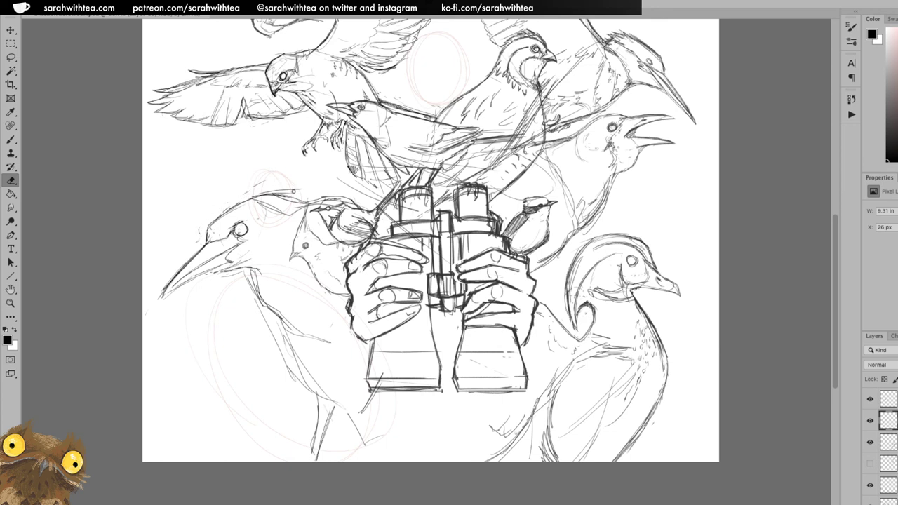
# Add the stripe behind the long-beaked bird's eye, its chin line, and a firmer underside of the beak.
pyautogui.press('b')
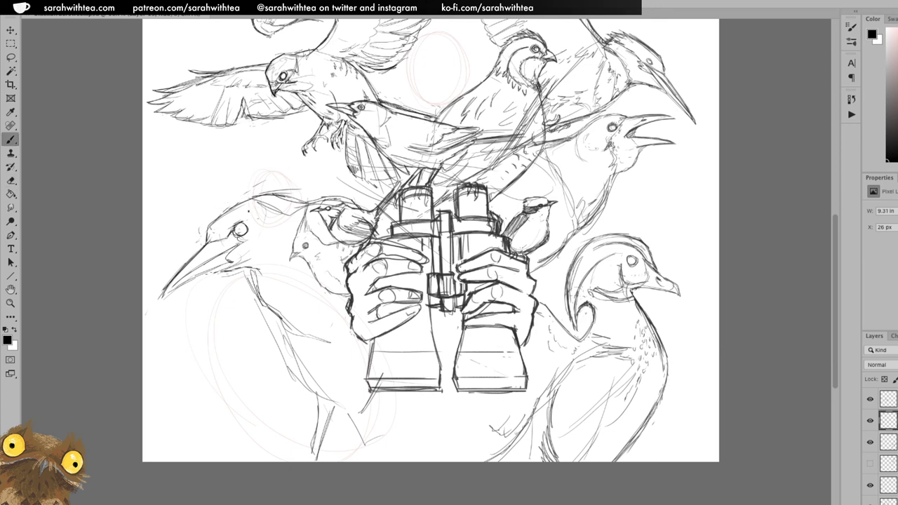
pyautogui.moveTo(247, 221)
pyautogui.mouseDown()
pyautogui.moveTo(301, 213)
pyautogui.moveTo(314, 195)
pyautogui.moveTo(360, 202)
pyautogui.moveTo(365, 210)
pyautogui.moveTo(320, 223)
pyautogui.moveTo(343, 245)
pyautogui.mouseUp()
pyautogui.moveTo(287, 266)
pyautogui.mouseDown()
pyautogui.moveTo(279, 258)
pyautogui.moveTo(246, 264)
pyautogui.moveTo(264, 261)
pyautogui.mouseUp()
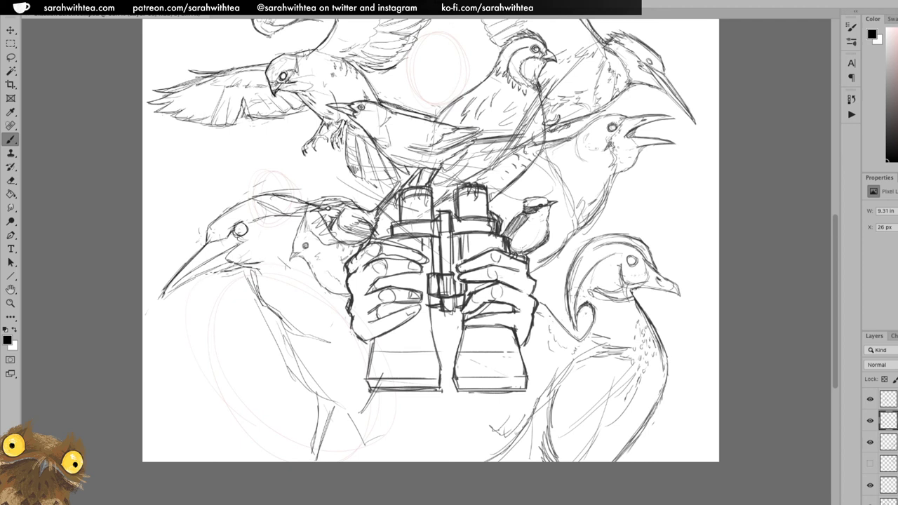
pyautogui.moveTo(163, 294); pyautogui.dragTo(236, 261)
# Darken the long-beaked bird's wing edge and the breast contour running from the throat down to the legs.
pyautogui.moveTo(253, 268)
pyautogui.mouseDown()
pyautogui.moveTo(259, 301)
pyautogui.moveTo(289, 320)
pyautogui.moveTo(331, 327)
pyautogui.mouseUp()
pyautogui.moveTo(272, 306); pyautogui.dragTo(290, 351)
pyautogui.moveTo(262, 305); pyautogui.dragTo(284, 368)
pyautogui.moveTo(272, 327)
pyautogui.mouseDown()
pyautogui.moveTo(286, 368)
pyautogui.moveTo(310, 392)
pyautogui.mouseUp()
pyautogui.moveTo(287, 364); pyautogui.dragTo(317, 395)
pyautogui.moveTo(284, 335); pyautogui.dragTo(310, 385)
pyautogui.moveTo(292, 351); pyautogui.dragTo(320, 414)
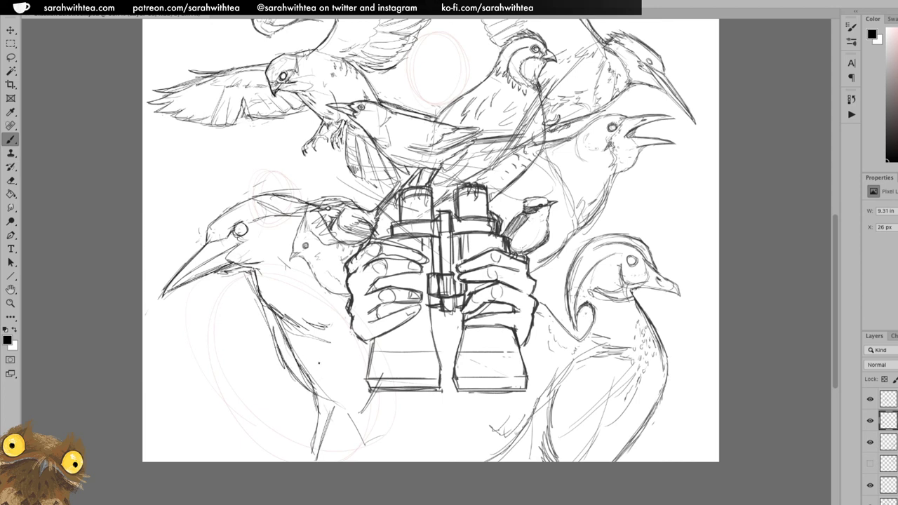
# Define the bird's front leg with overlapping strokes running down toward the canvas's bottom edge.
pyautogui.moveTo(311, 373)
pyautogui.mouseDown()
pyautogui.moveTo(344, 397)
pyautogui.moveTo(327, 422)
pyautogui.mouseUp()
pyautogui.moveTo(325, 387)
pyautogui.mouseDown()
pyautogui.moveTo(327, 443)
pyautogui.moveTo(317, 453)
pyautogui.mouseUp()
pyautogui.moveTo(328, 421); pyautogui.dragTo(325, 450)
pyautogui.moveTo(327, 384); pyautogui.dragTo(327, 435)
pyautogui.moveTo(316, 396); pyautogui.dragTo(310, 442)
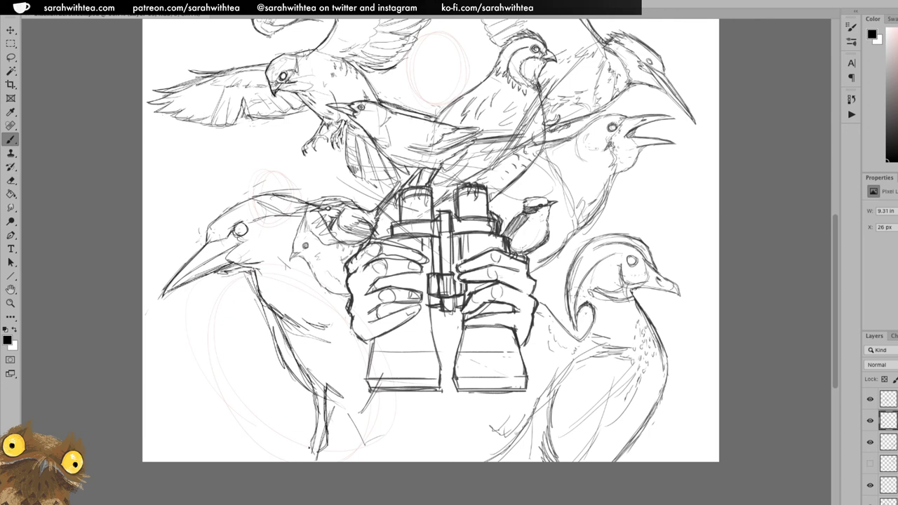
# Sketch the bird's second leg beneath the binoculars and add rough belly lines between both legs.
pyautogui.moveTo(352, 409)
pyautogui.mouseDown()
pyautogui.moveTo(372, 390)
pyautogui.moveTo(335, 434)
pyautogui.mouseUp()
pyautogui.moveTo(378, 393); pyautogui.dragTo(394, 442)
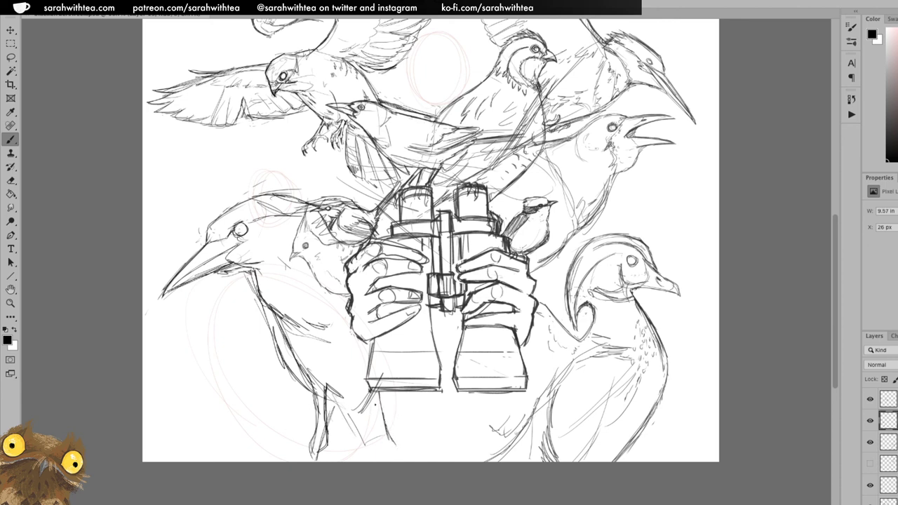
pyautogui.moveTo(372, 397); pyautogui.dragTo(389, 456)
pyautogui.moveTo(384, 389); pyautogui.dragTo(389, 416)
pyautogui.moveTo(382, 389); pyautogui.dragTo(389, 414)
pyautogui.moveTo(395, 376); pyautogui.dragTo(392, 392)
pyautogui.moveTo(393, 379); pyautogui.dragTo(388, 412)
pyautogui.moveTo(317, 397); pyautogui.dragTo(359, 434)
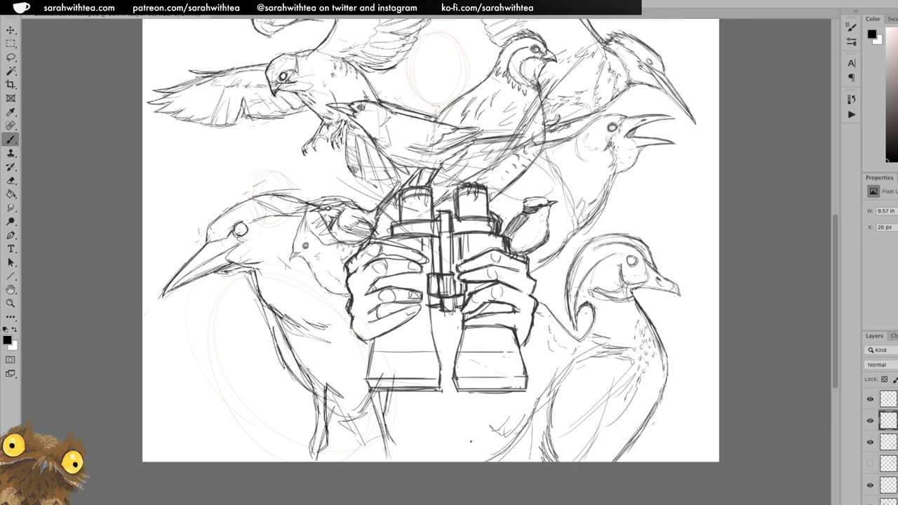
# Move the long-beaked bird's sketch slightly up and to the left on the canvas.
pyautogui.press('v')
pyautogui.moveTo(344, 421); pyautogui.dragTo(335, 402)
pyautogui.press('z')
pyautogui.keyDown('alt'); pyautogui.click(373, 421); pyautogui.keyUp('alt')
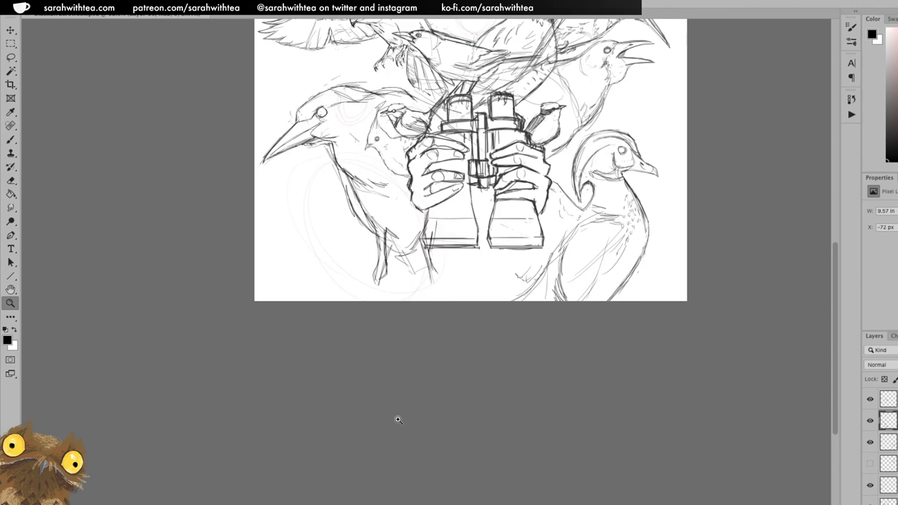
pyautogui.scroll(5, 456, 251)
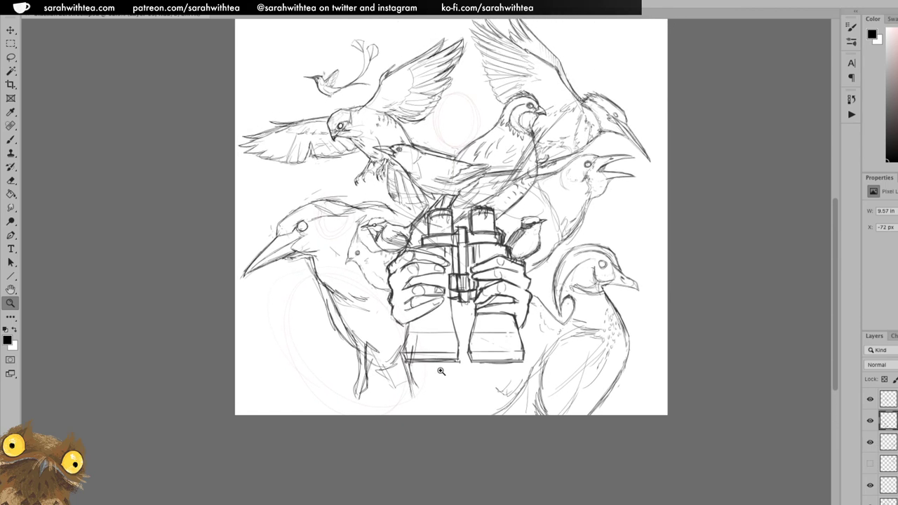
# Refine the bird's eye with a dark inner ring and strengthen the lines of its long beak.
pyautogui.click(316, 225)
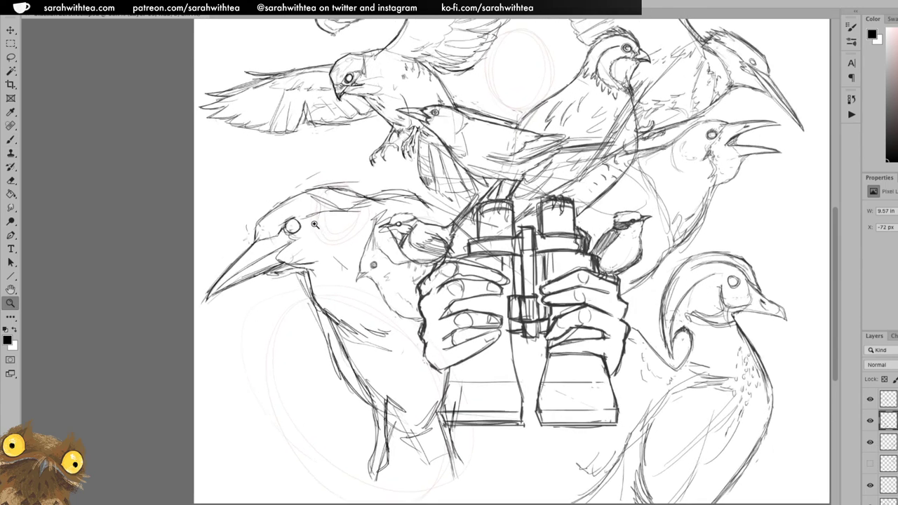
pyautogui.click(315, 224)
pyautogui.press('b')
pyautogui.moveTo(238, 258); pyautogui.dragTo(243, 249)
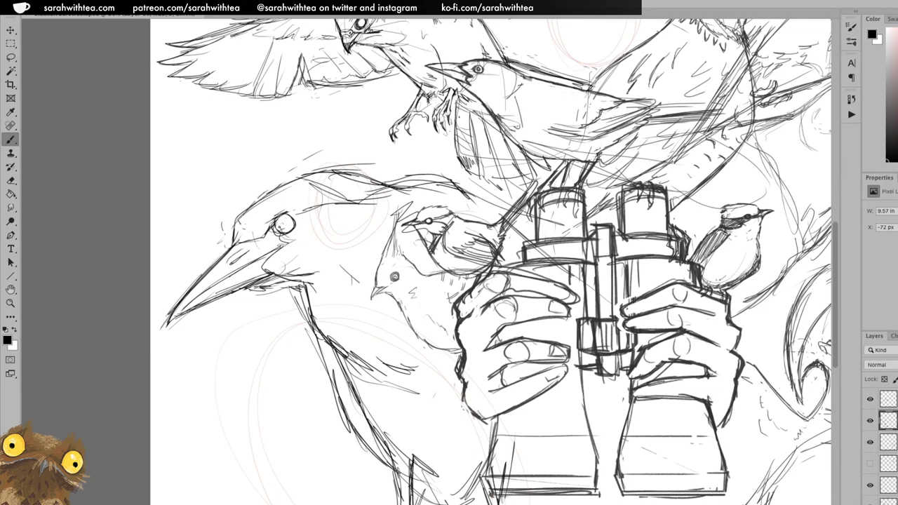
pyautogui.moveTo(284, 219)
pyautogui.mouseDown()
pyautogui.moveTo(280, 228)
pyautogui.moveTo(293, 219)
pyautogui.moveTo(275, 223)
pyautogui.moveTo(293, 242)
pyautogui.moveTo(288, 237)
pyautogui.moveTo(194, 296)
pyautogui.moveTo(166, 328)
pyautogui.mouseUp()
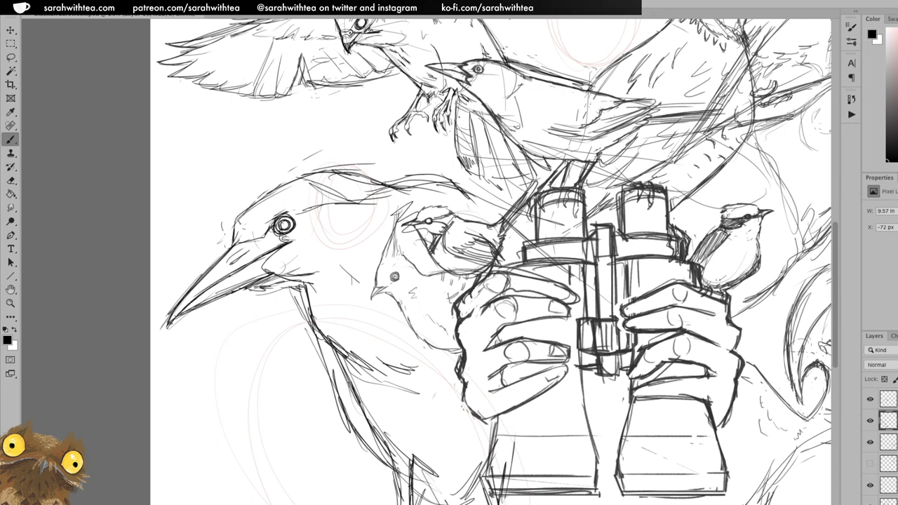
pyautogui.moveTo(203, 282)
pyautogui.mouseDown()
pyautogui.moveTo(177, 315)
pyautogui.moveTo(184, 304)
pyautogui.moveTo(187, 312)
pyautogui.mouseUp()
# Darken the bird's chin and crown, add feather texture above the beak, and erase stray lines above the head.
pyautogui.moveTo(315, 275); pyautogui.dragTo(300, 278)
pyautogui.moveTo(328, 202)
pyautogui.mouseDown()
pyautogui.moveTo(249, 225)
pyautogui.moveTo(240, 219)
pyautogui.moveTo(290, 179)
pyautogui.mouseUp()
pyautogui.moveTo(237, 224)
pyautogui.mouseDown()
pyautogui.moveTo(278, 210)
pyautogui.moveTo(251, 199)
pyautogui.moveTo(330, 175)
pyautogui.moveTo(366, 174)
pyautogui.moveTo(384, 185)
pyautogui.mouseUp()
pyautogui.press('e')
pyautogui.moveTo(296, 172)
pyautogui.mouseDown()
pyautogui.moveTo(344, 168)
pyautogui.moveTo(387, 180)
pyautogui.moveTo(343, 162)
pyautogui.mouseUp()
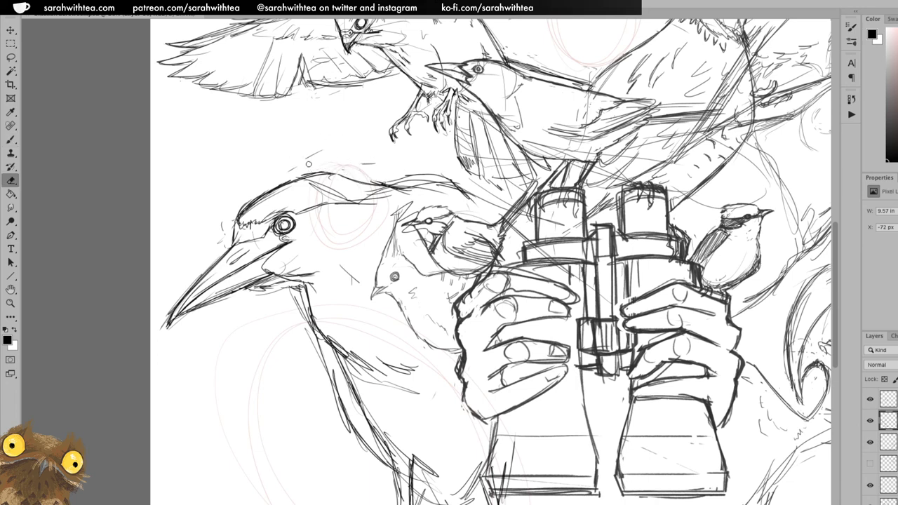
pyautogui.press('b')
pyautogui.moveTo(309, 180); pyautogui.dragTo(345, 178)
pyautogui.moveTo(296, 182)
pyautogui.mouseDown()
pyautogui.moveTo(377, 184)
pyautogui.moveTo(295, 177)
pyautogui.moveTo(335, 173)
pyautogui.moveTo(350, 200)
pyautogui.mouseUp()
pyautogui.press('e')
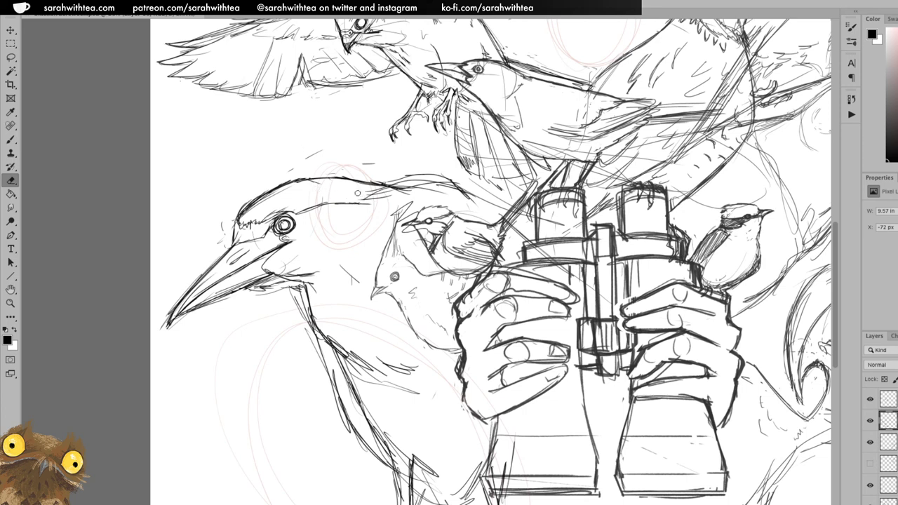
# Strengthen the bird's nape and shoulder contour behind the head and add short feather marks on its neck and breast.
pyautogui.press('b')
pyautogui.moveTo(349, 201)
pyautogui.mouseDown()
pyautogui.moveTo(406, 189)
pyautogui.moveTo(390, 181)
pyautogui.mouseUp()
pyautogui.moveTo(397, 190)
pyautogui.mouseDown()
pyautogui.moveTo(433, 169)
pyautogui.moveTo(453, 199)
pyautogui.mouseUp()
pyautogui.moveTo(409, 176)
pyautogui.mouseDown()
pyautogui.moveTo(452, 172)
pyautogui.moveTo(481, 205)
pyautogui.mouseUp()
pyautogui.moveTo(444, 175); pyautogui.dragTo(493, 222)
pyautogui.moveTo(457, 195); pyautogui.dragTo(490, 222)
pyautogui.moveTo(454, 205); pyautogui.dragTo(483, 220)
pyautogui.moveTo(332, 296); pyautogui.dragTo(360, 277)
pyautogui.moveTo(423, 397)
pyautogui.mouseDown()
pyautogui.moveTo(432, 376)
pyautogui.moveTo(448, 373)
pyautogui.mouseUp()
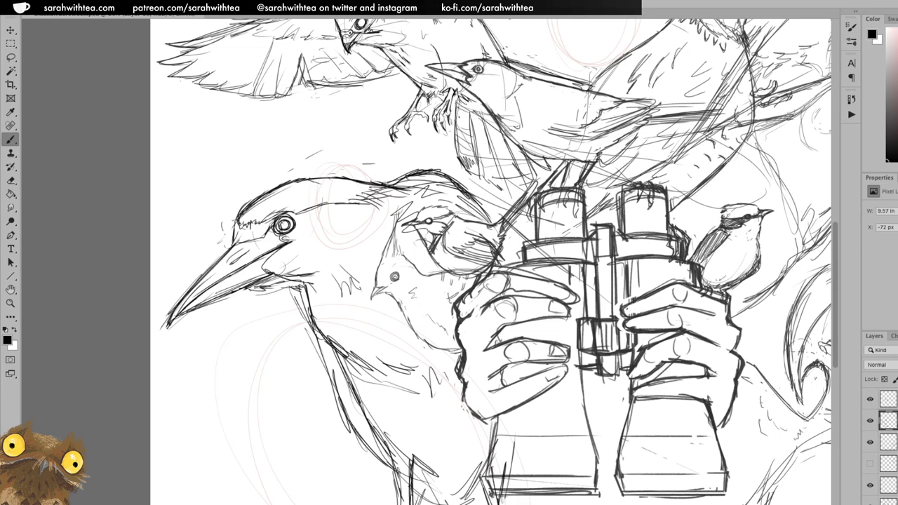
# Extend both of the long-beaked bird's legs down to the canvas's bottom edge.
pyautogui.press('z')
pyautogui.keyDown('alt'); pyautogui.click(530, 288); pyautogui.keyUp('alt')
pyautogui.keyDown('alt'); pyautogui.click(532, 278); pyautogui.keyUp('alt')
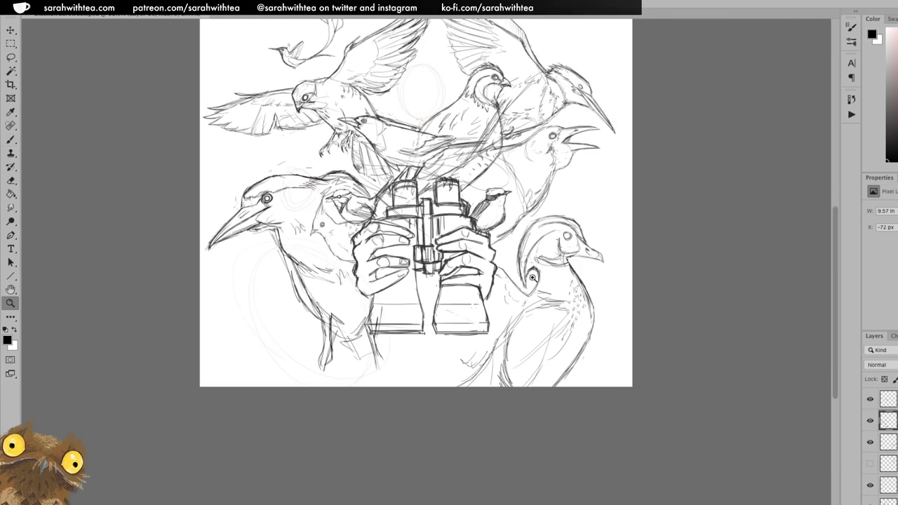
pyautogui.press('b')
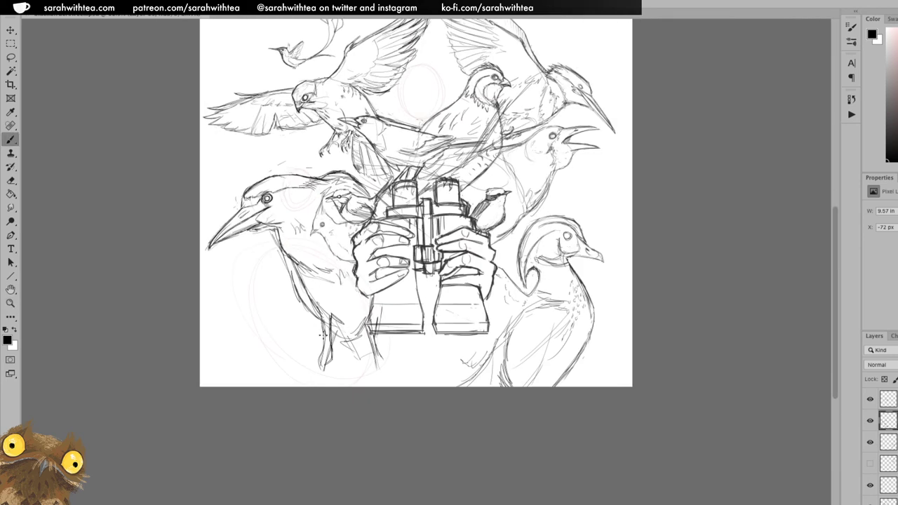
pyautogui.moveTo(315, 385)
pyautogui.mouseDown()
pyautogui.moveTo(323, 359)
pyautogui.moveTo(330, 362)
pyautogui.mouseUp()
pyautogui.moveTo(376, 380)
pyautogui.mouseDown()
pyautogui.moveTo(374, 354)
pyautogui.moveTo(386, 385)
pyautogui.mouseUp()
pyautogui.moveTo(378, 353); pyautogui.dragTo(388, 390)
pyautogui.hotkey('ctrl', 'z')
# Try sketching short strokes around the lower part of the bird's rear leg, and undo them.
pyautogui.moveTo(379, 370)
pyautogui.mouseDown()
pyautogui.moveTo(385, 381)
pyautogui.moveTo(404, 370)
pyautogui.mouseUp()
pyautogui.moveTo(354, 384); pyautogui.dragTo(396, 365)
pyautogui.hotkey('ctrl', 'z')
pyautogui.hotkey('ctrl', 'z')
pyautogui.hotkey('ctrl', 'z')
pyautogui.hotkey('ctrl', 'z')
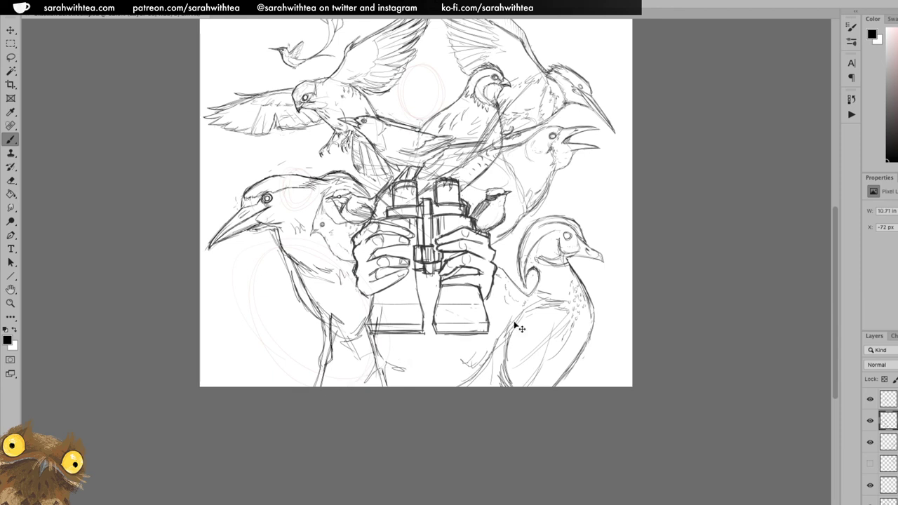
# Redraw the rear leg's outer edge, sketch the tail between the legs, and reopen the crashed Pretzel app.
pyautogui.moveTo(380, 350); pyautogui.dragTo(389, 386)
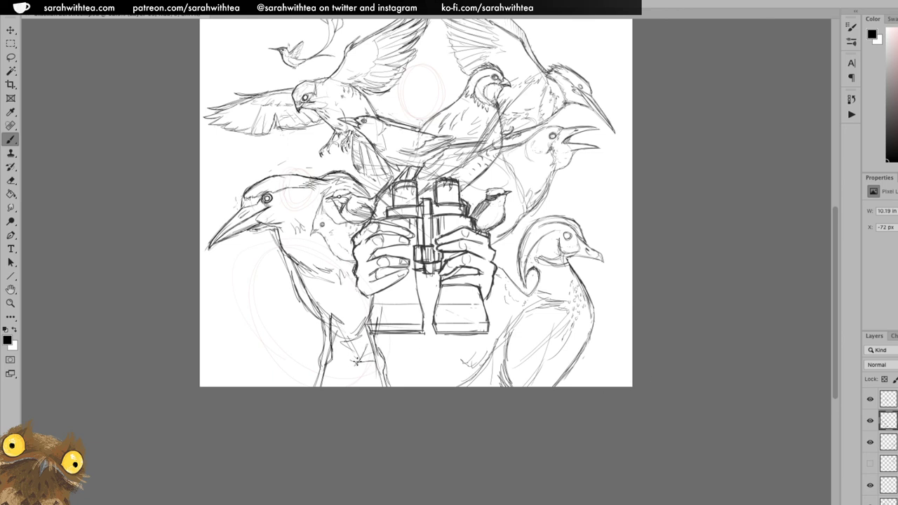
pyautogui.moveTo(353, 356)
pyautogui.mouseDown()
pyautogui.moveTo(343, 372)
pyautogui.moveTo(382, 353)
pyautogui.mouseUp()
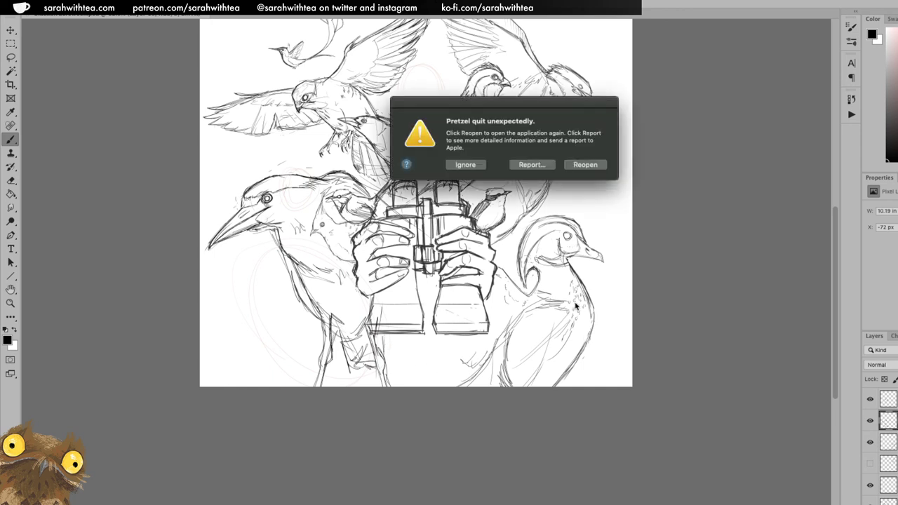
pyautogui.click(584, 165)
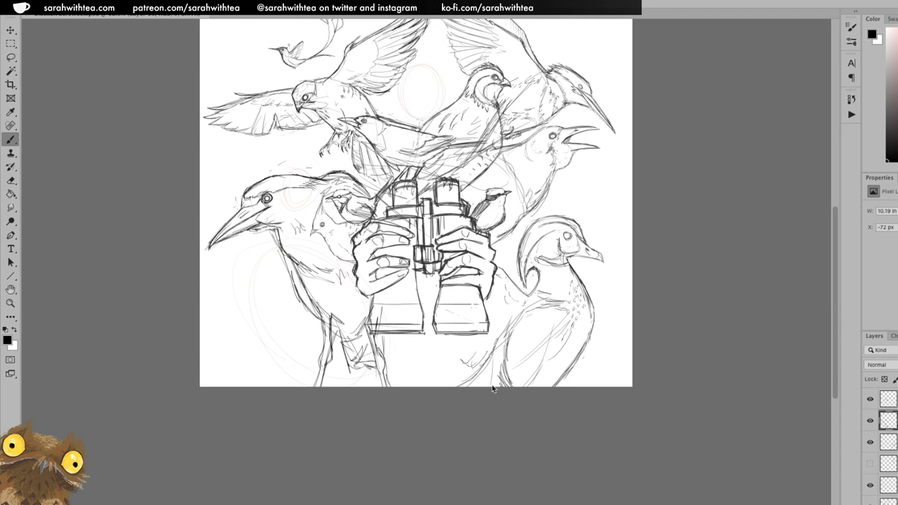
# Hide the layer holding the faint circle guides so only the bird and binocular sketches show.
pyautogui.click(870, 486)
pyautogui.press('z')
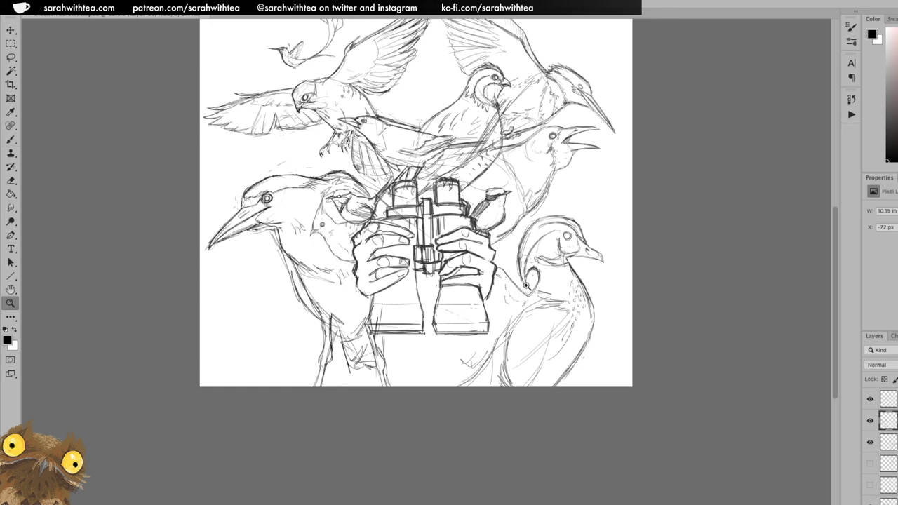
pyautogui.keyDown('alt'); pyautogui.click(527, 289); pyautogui.keyUp('alt')
pyautogui.moveTo(507, 304); pyautogui.dragTo(577, 355)
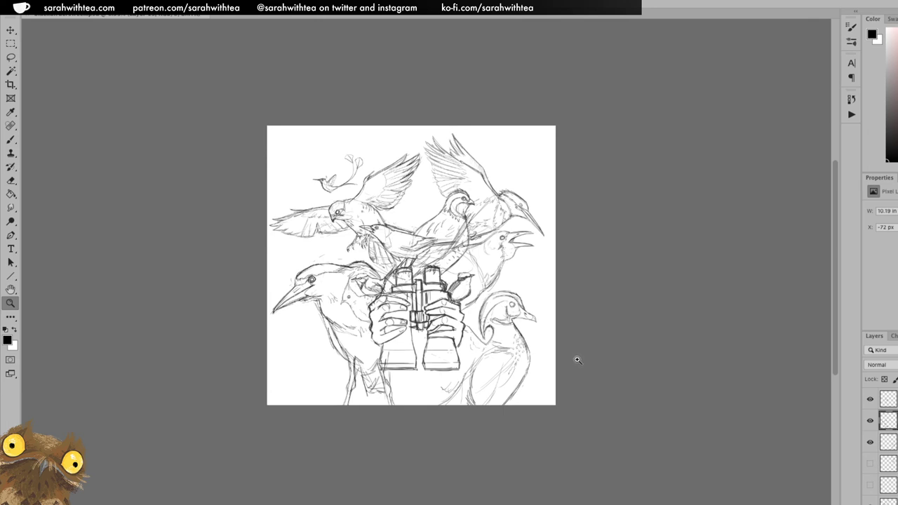
# Move the duck sketch slightly up and to the right, away from the binoculars.
pyautogui.press('v')
pyautogui.moveTo(533, 366)
pyautogui.mouseDown()
pyautogui.moveTo(529, 373)
pyautogui.moveTo(535, 367)
pyautogui.mouseUp()
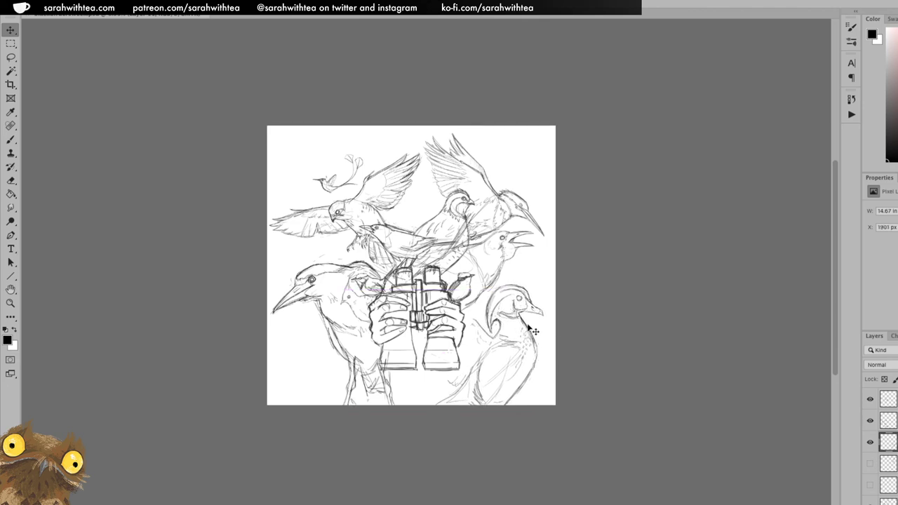
pyautogui.press('b')
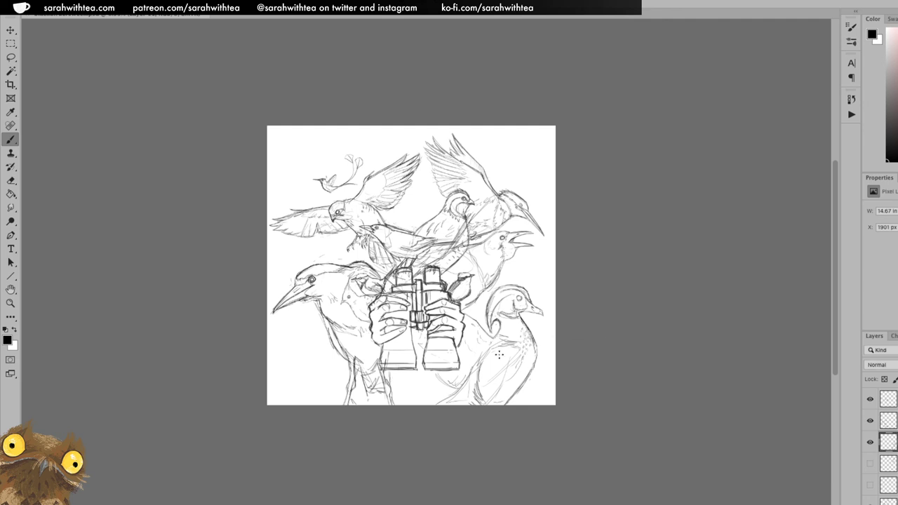
# Make the long-beaked bird's sketch layer active again for drawing.
pyautogui.press('v')
pyautogui.click(387, 386)
pyautogui.moveTo(324, 340)
pyautogui.mouseDown()
pyautogui.moveTo(341, 327)
pyautogui.moveTo(367, 347)
pyautogui.mouseUp()
pyautogui.press('b')
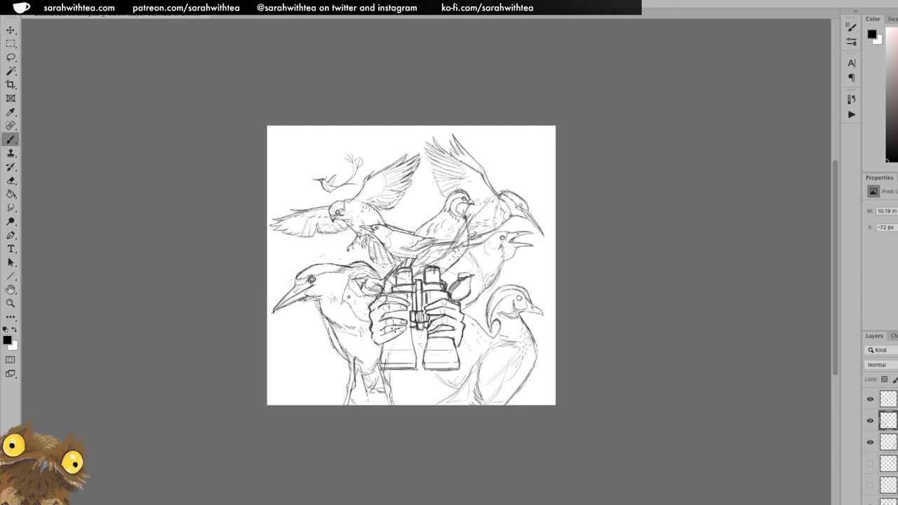
# Try sketching an upright oval in the gap between the flying bird's wing and the quail, and undo it.
pyautogui.press('z')
pyautogui.keyDown('alt'); pyautogui.click(597, 379); pyautogui.keyUp('alt')
pyautogui.moveTo(412, 307); pyautogui.dragTo(550, 368)
pyautogui.click(507, 239)
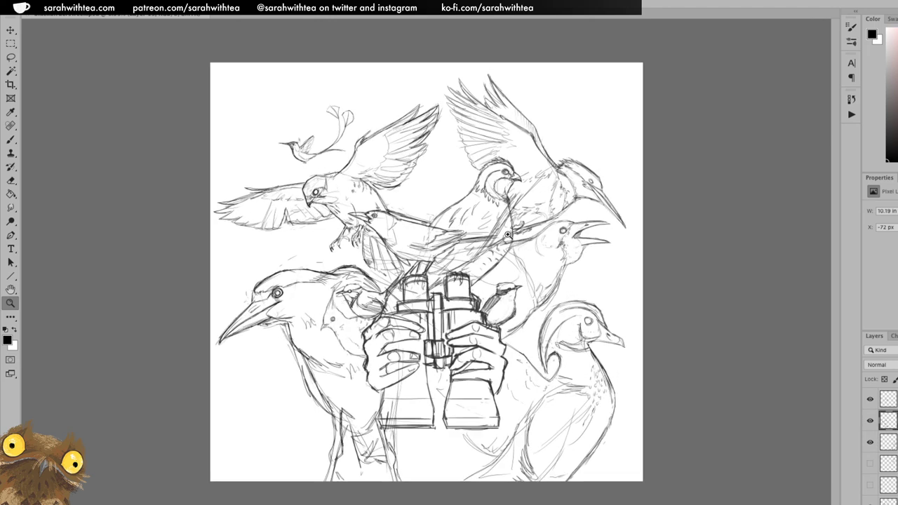
pyautogui.press('b')
pyautogui.moveTo(449, 167)
pyautogui.mouseDown()
pyautogui.moveTo(418, 192)
pyautogui.moveTo(453, 173)
pyautogui.mouseUp()
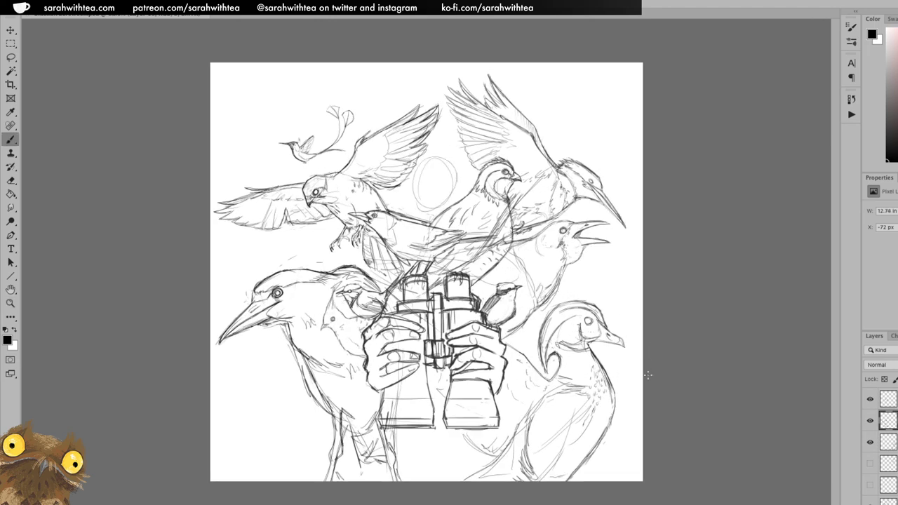
pyautogui.hotkey('ctrl', 'z')
pyautogui.press('z')
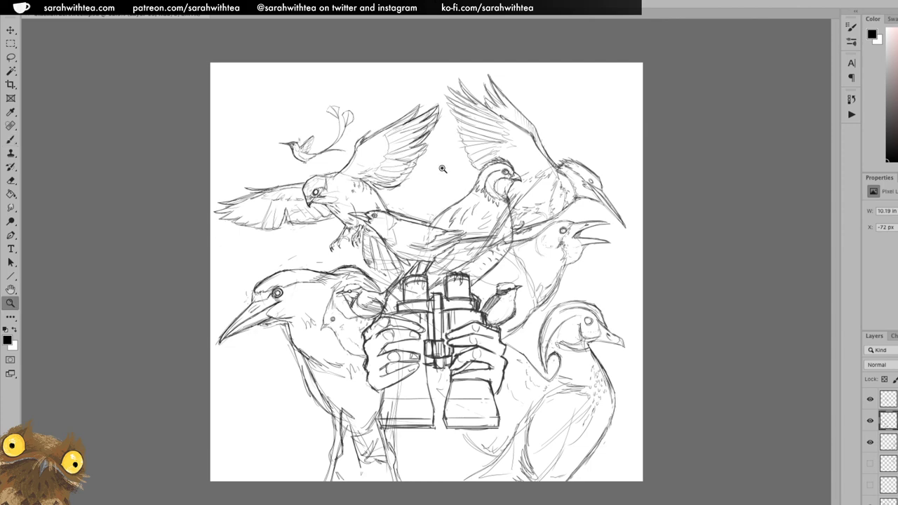
# Start sketching a small left-facing bird's beak and head, with a faint wing line, in the gap between the flying bird's wing and the quail.
pyautogui.click(442, 169)
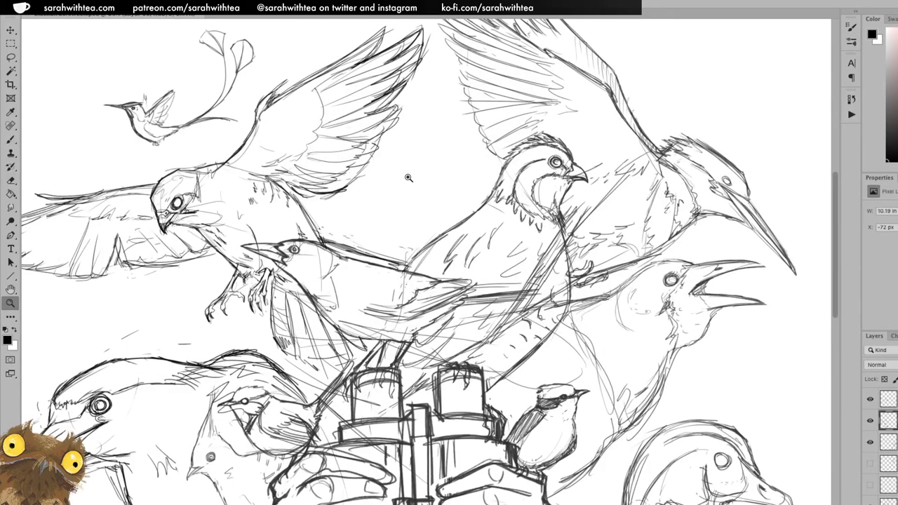
pyautogui.press('b')
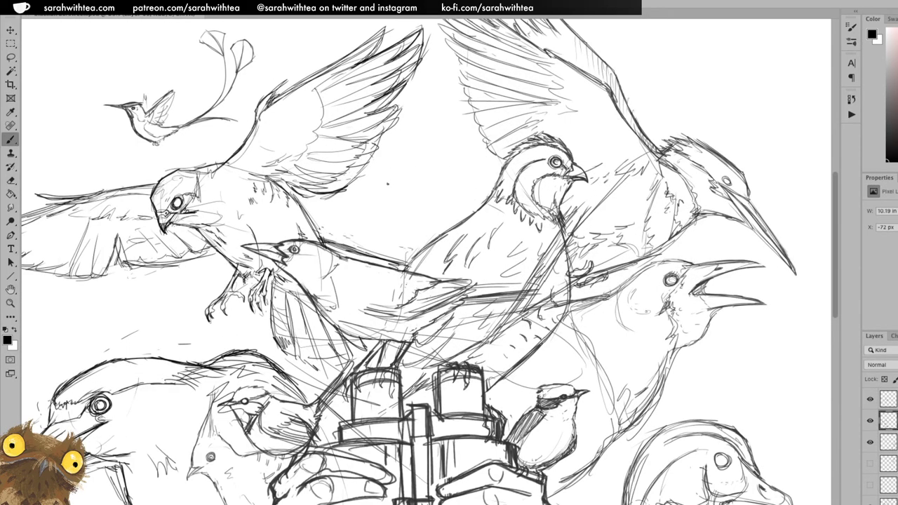
pyautogui.moveTo(397, 165); pyautogui.dragTo(440, 85)
pyautogui.moveTo(374, 169); pyautogui.dragTo(383, 182)
pyautogui.hotkey('ctrl', 'z')
pyautogui.moveTo(379, 166); pyautogui.dragTo(394, 165)
pyautogui.moveTo(381, 170); pyautogui.dragTo(372, 179)
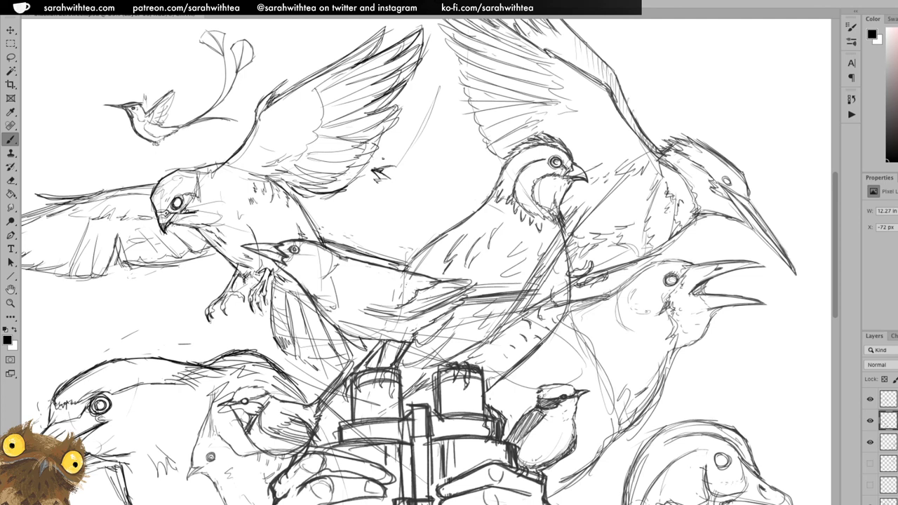
pyautogui.press('e')
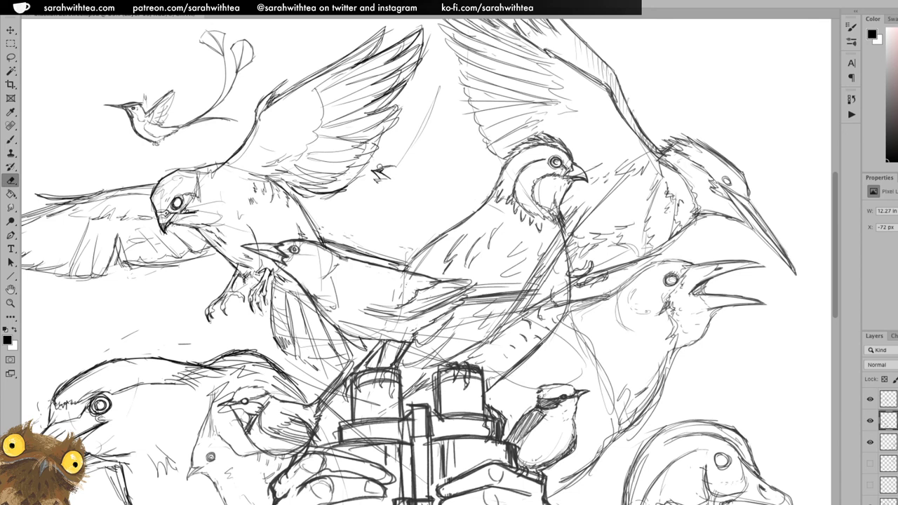
pyautogui.press('b')
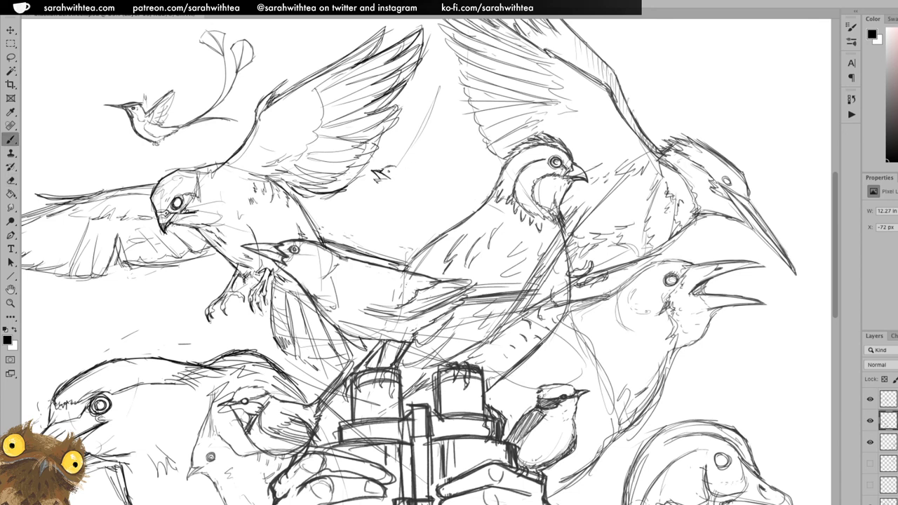
pyautogui.moveTo(383, 170); pyautogui.dragTo(397, 166)
pyautogui.moveTo(400, 184)
pyautogui.mouseDown()
pyautogui.moveTo(393, 201)
pyautogui.moveTo(379, 185)
pyautogui.moveTo(382, 192)
pyautogui.mouseUp()
# Lasso the new small bird sketch and cut and paste it in place onto its own layer.
pyautogui.press('l')
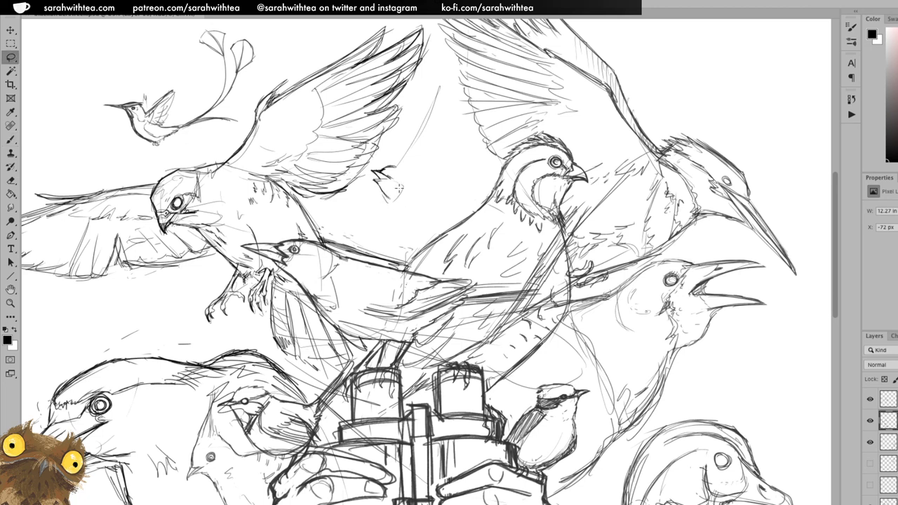
pyautogui.moveTo(449, 119)
pyautogui.mouseDown()
pyautogui.moveTo(414, 116)
pyautogui.moveTo(377, 159)
pyautogui.moveTo(364, 194)
pyautogui.moveTo(438, 151)
pyautogui.mouseUp()
pyautogui.press('super+x')
pyautogui.press('super+shift+v')
pyautogui.press('b')
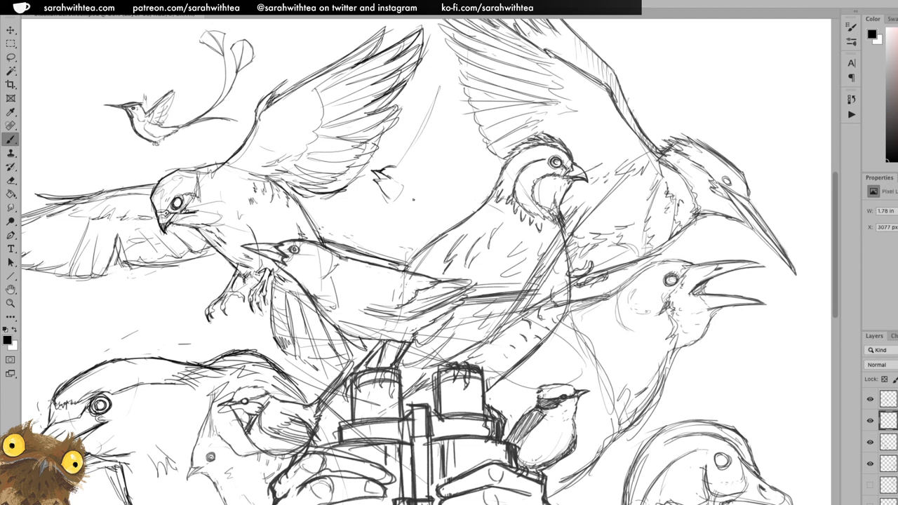
# Sketch the small bird's head, the two long edges of its raised wing and the line of its back.
pyautogui.moveTo(407, 192)
pyautogui.mouseDown()
pyautogui.moveTo(411, 165)
pyautogui.moveTo(412, 184)
pyautogui.moveTo(404, 164)
pyautogui.moveTo(439, 84)
pyautogui.mouseUp()
pyautogui.press('e')
pyautogui.press('b')
pyautogui.moveTo(464, 44); pyautogui.dragTo(458, 156)
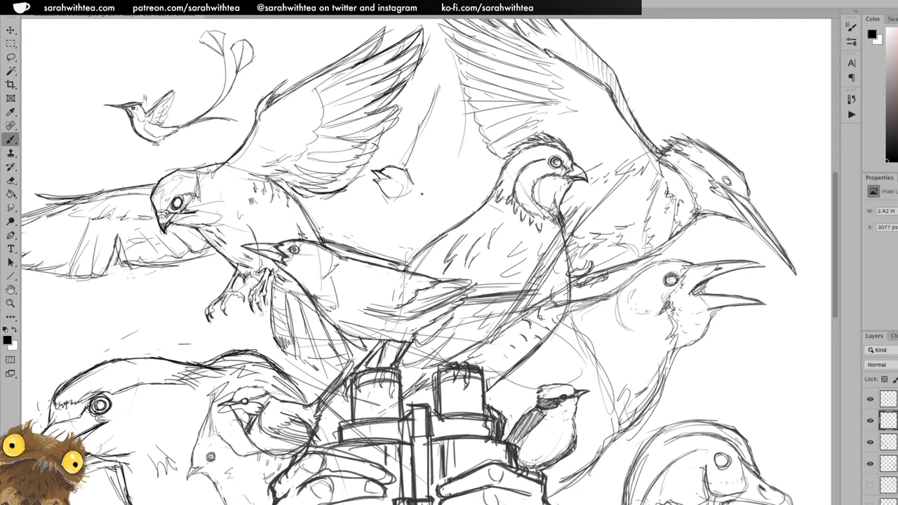
pyautogui.moveTo(407, 172)
pyautogui.mouseDown()
pyautogui.moveTo(448, 195)
pyautogui.moveTo(434, 180)
pyautogui.mouseUp()
pyautogui.moveTo(434, 182); pyautogui.dragTo(457, 197)
# Sketch the small bird's lower wing and belly, and darken the raised wing's front edge and the back line.
pyautogui.moveTo(408, 222)
pyautogui.mouseDown()
pyautogui.moveTo(390, 210)
pyautogui.moveTo(420, 216)
pyautogui.moveTo(385, 213)
pyautogui.moveTo(366, 233)
pyautogui.mouseUp()
pyautogui.moveTo(387, 204); pyautogui.dragTo(350, 245)
pyautogui.moveTo(388, 207); pyautogui.dragTo(351, 250)
pyautogui.moveTo(412, 156); pyautogui.dragTo(406, 169)
pyautogui.moveTo(421, 126); pyautogui.dragTo(405, 167)
pyautogui.moveTo(424, 118); pyautogui.dragTo(421, 131)
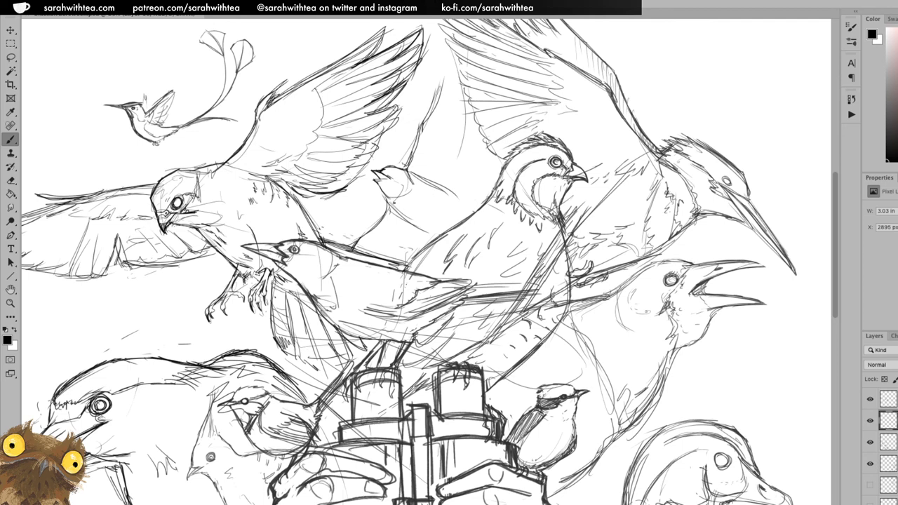
pyautogui.moveTo(398, 206); pyautogui.dragTo(433, 227)
pyautogui.moveTo(415, 174); pyautogui.dragTo(450, 204)
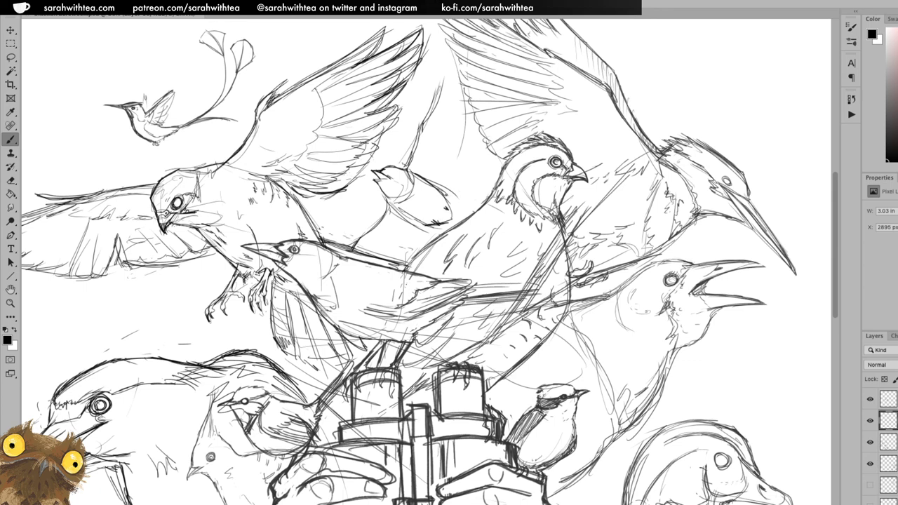
# Add the small bird's tail behind the quail and the rear edge of its lowered wing.
pyautogui.moveTo(445, 199)
pyautogui.mouseDown()
pyautogui.moveTo(507, 181)
pyautogui.moveTo(495, 184)
pyautogui.mouseUp()
pyautogui.moveTo(472, 192); pyautogui.dragTo(483, 206)
pyautogui.moveTo(428, 226); pyautogui.dragTo(444, 262)
pyautogui.moveTo(427, 226); pyautogui.dragTo(447, 278)
pyautogui.moveTo(430, 222); pyautogui.dragTo(436, 248)
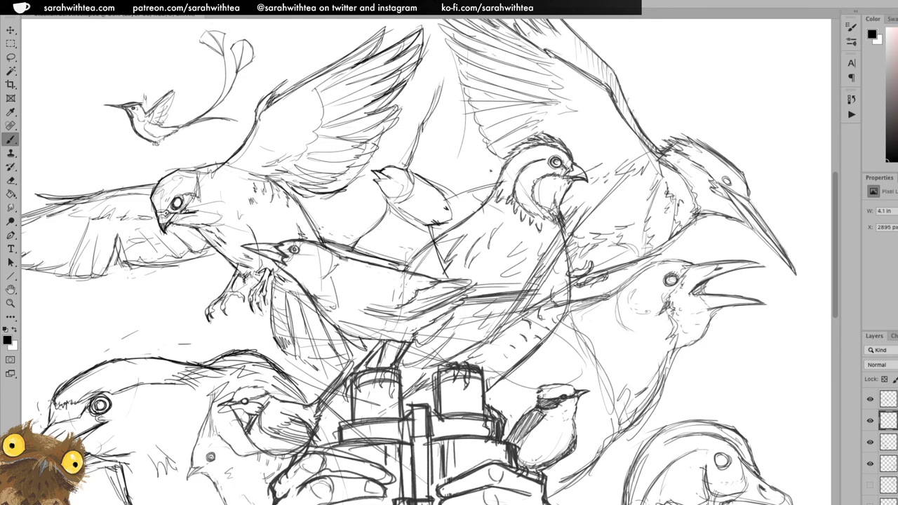
# Strengthen both edges of the small bird's raised wing and extend its tip upward between the two neighbouring wings.
pyautogui.moveTo(466, 131)
pyautogui.mouseDown()
pyautogui.moveTo(442, 196)
pyautogui.moveTo(453, 177)
pyautogui.mouseUp()
pyautogui.moveTo(460, 141); pyautogui.dragTo(442, 192)
pyautogui.moveTo(470, 105); pyautogui.dragTo(463, 143)
pyautogui.moveTo(471, 117); pyautogui.dragTo(456, 180)
pyautogui.moveTo(474, 88); pyautogui.dragTo(457, 136)
pyautogui.moveTo(436, 73); pyautogui.dragTo(419, 130)
pyautogui.moveTo(443, 74); pyautogui.dragTo(460, 28)
# Move the small bird sketch slightly to the left, away from the quail.
pyautogui.press('z')
pyautogui.keyDown('alt'); pyautogui.click(486, 256); pyautogui.keyUp('alt')
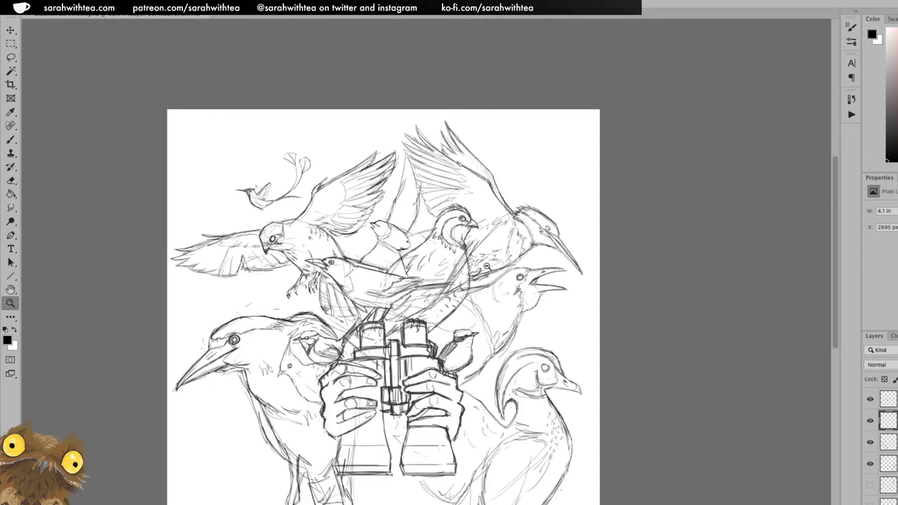
pyautogui.keyDown('alt'); pyautogui.click(497, 270); pyautogui.keyUp('alt')
pyautogui.press('v')
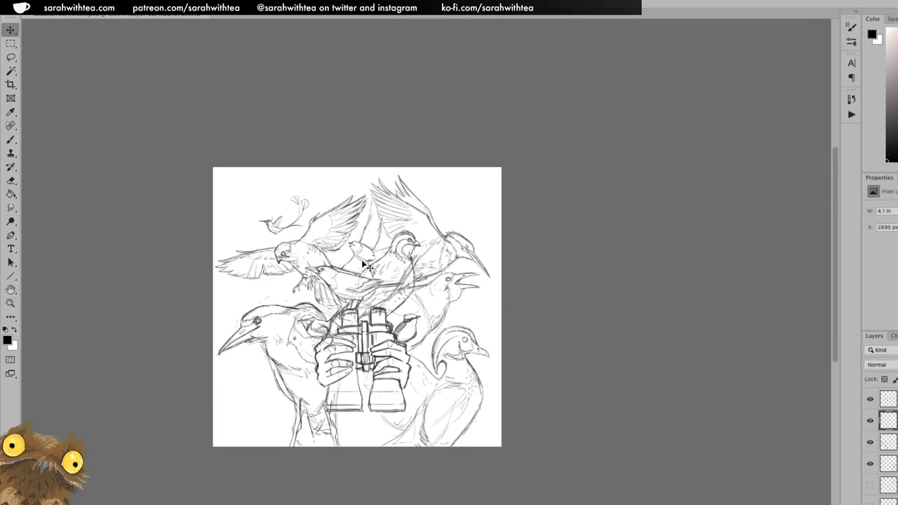
pyautogui.moveTo(382, 267); pyautogui.dragTo(378, 267)
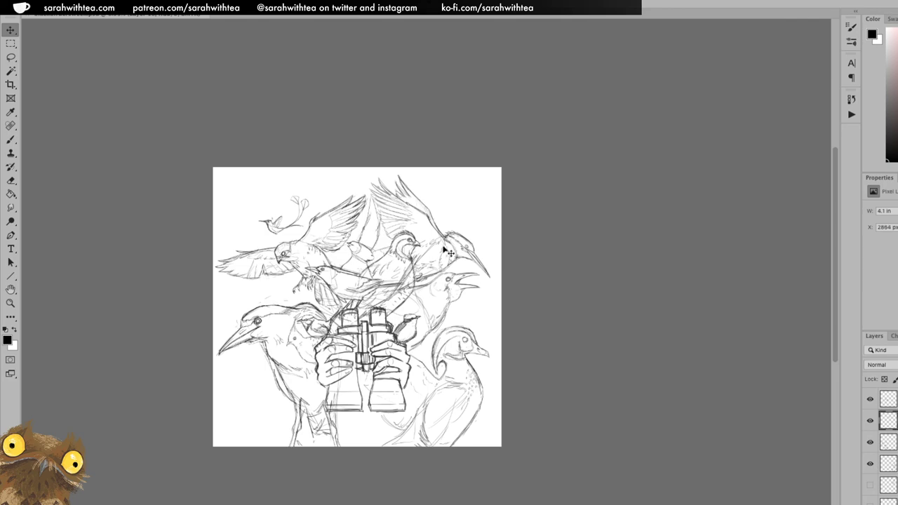
# Transform the small bird sketch, enlarging it to 4.29 in wide and adjusting its placement between the wings.
pyautogui.press('z')
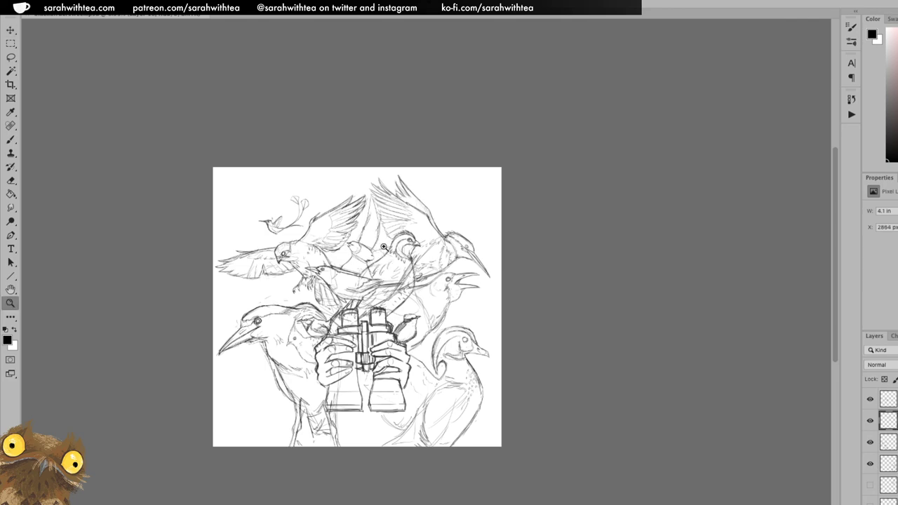
pyautogui.click(386, 247)
pyautogui.click(449, 208)
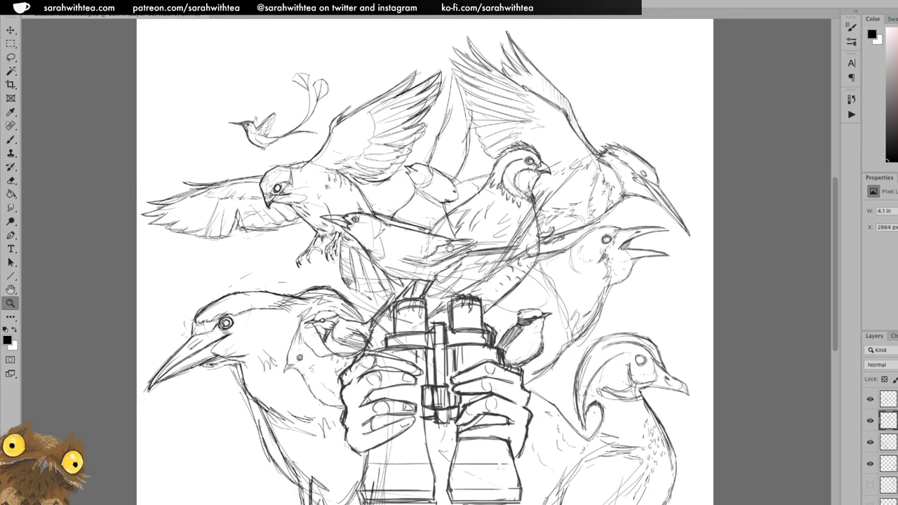
pyautogui.moveTo(464, 200); pyautogui.dragTo(440, 270)
pyautogui.hotkey('ctrl', 't')
pyautogui.moveTo(367, 300); pyautogui.dragTo(360, 309)
pyautogui.moveTo(420, 270); pyautogui.dragTo(423, 264)
pyautogui.press('Return')
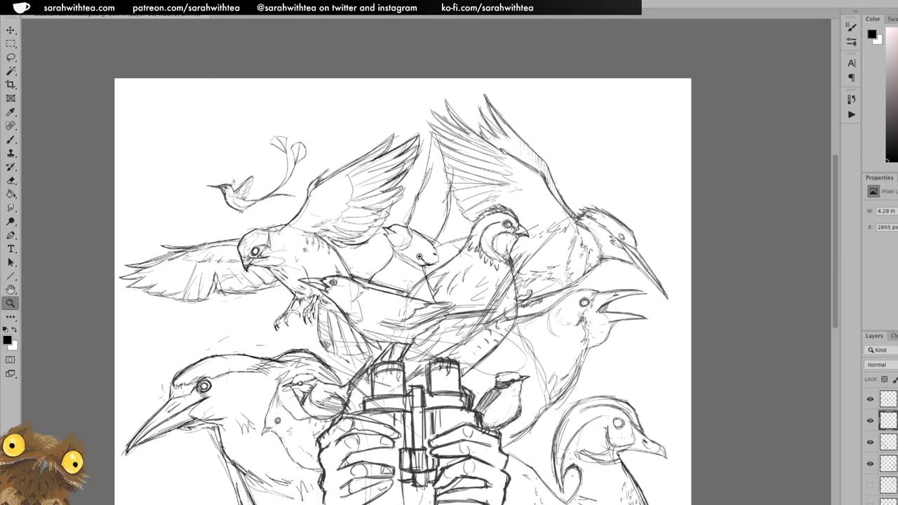
pyautogui.click(440, 237)
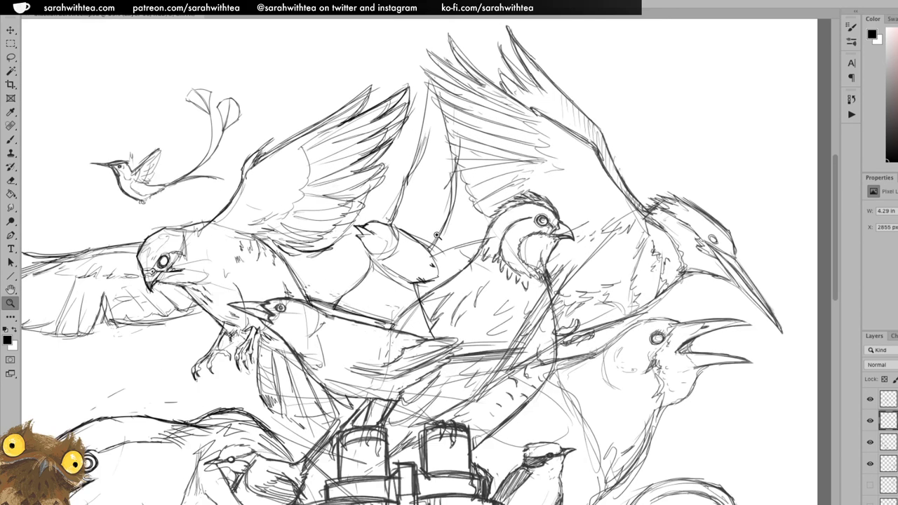
# Erase part of the small bird's back and redraw the wing joint and tail with darker lines.
pyautogui.press('b')
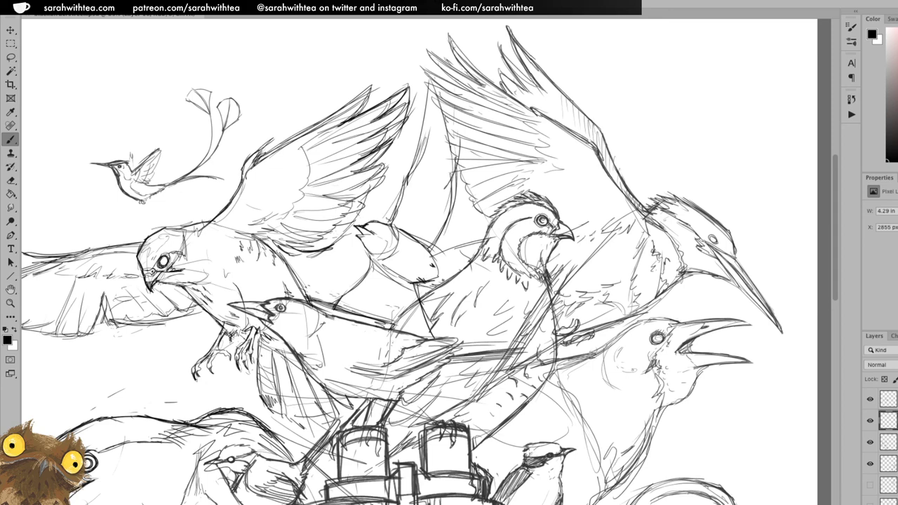
pyautogui.press('e')
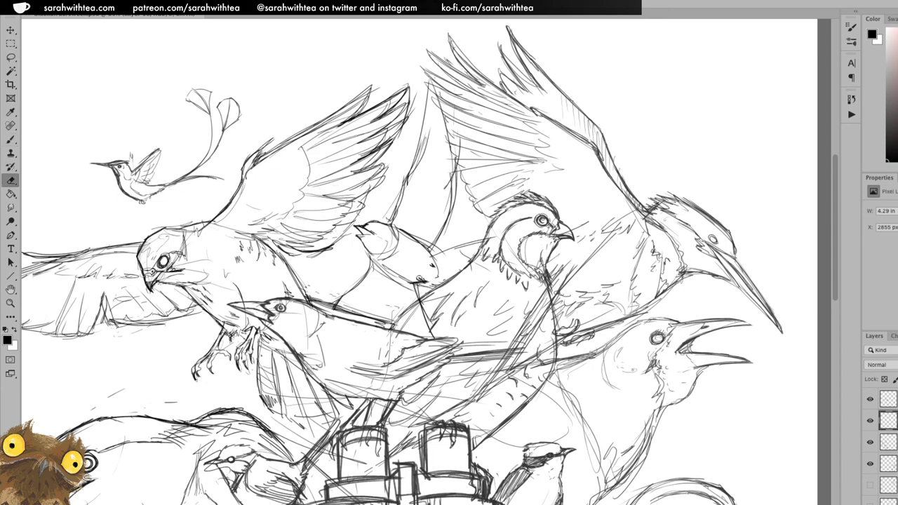
pyautogui.press('z')
pyautogui.click(419, 232)
pyautogui.press('b')
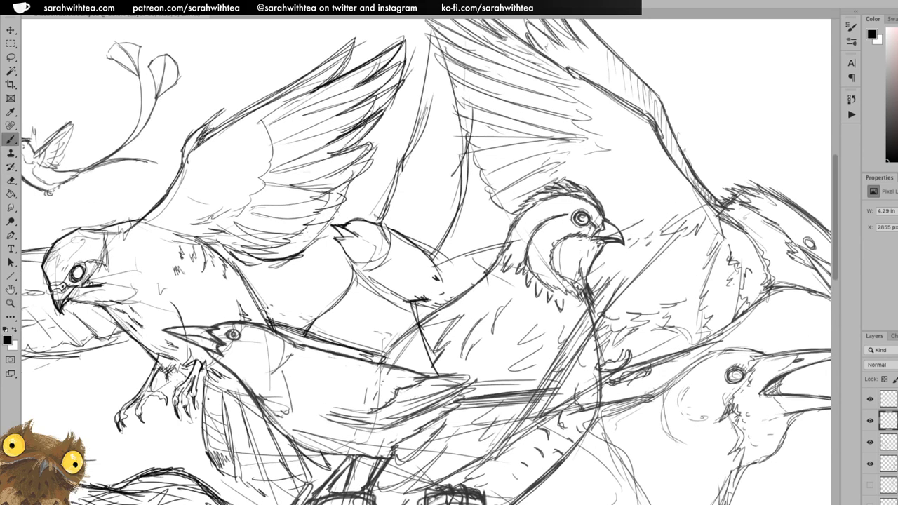
pyautogui.press('e')
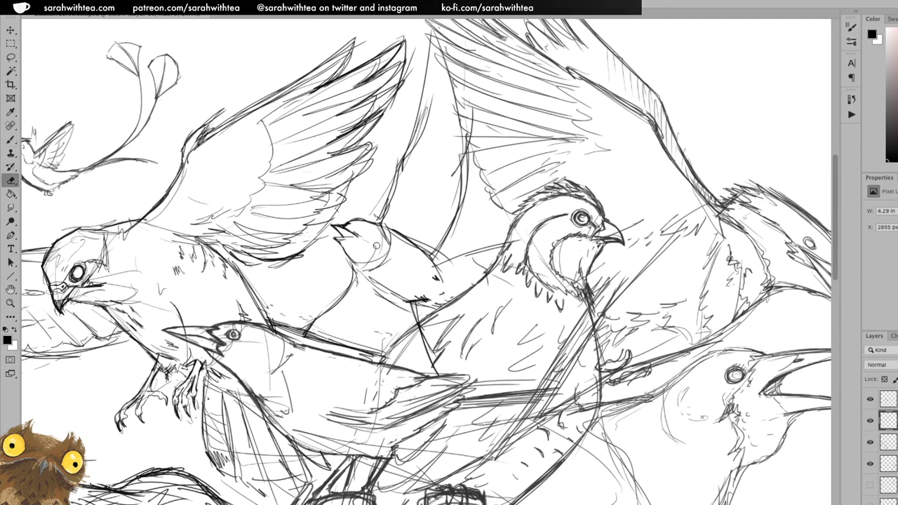
pyautogui.moveTo(386, 227)
pyautogui.mouseDown()
pyautogui.moveTo(435, 265)
pyautogui.moveTo(495, 244)
pyautogui.mouseUp()
pyautogui.press('b')
pyautogui.press('super+z')
pyautogui.moveTo(445, 259); pyautogui.dragTo(509, 239)
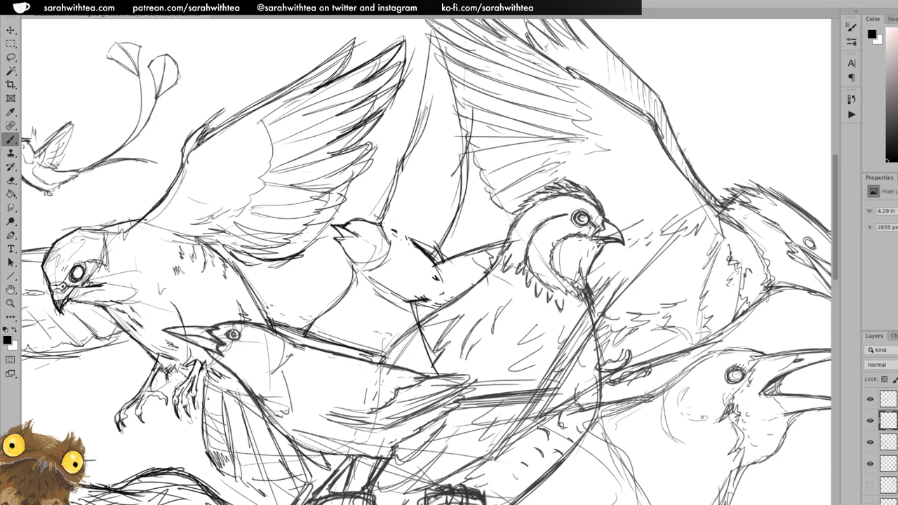
pyautogui.moveTo(461, 265); pyautogui.dragTo(509, 243)
# Erase and redraw the small bird's beak as a short, sharp open bill.
pyautogui.press('z')
pyautogui.moveTo(381, 224); pyautogui.dragTo(434, 224)
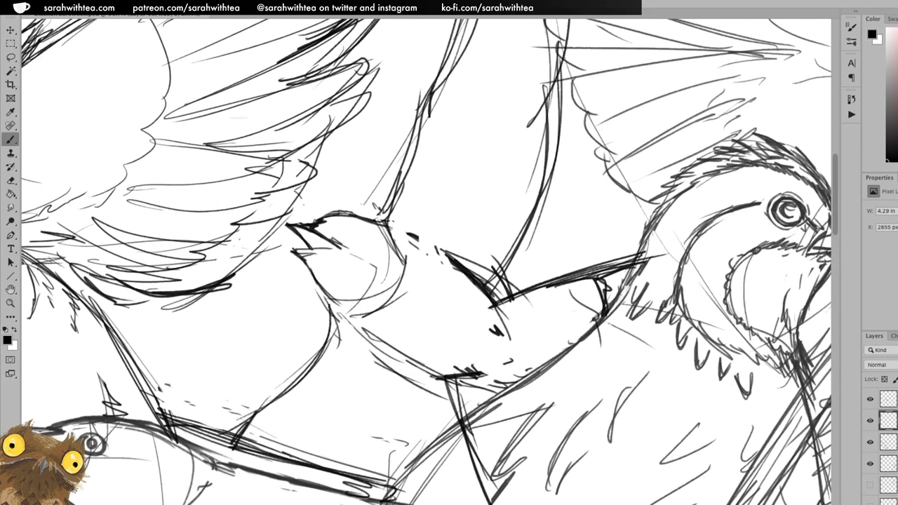
pyautogui.press('e')
pyautogui.moveTo(289, 225)
pyautogui.mouseDown()
pyautogui.moveTo(305, 221)
pyautogui.moveTo(334, 247)
pyautogui.mouseUp()
pyautogui.press('b')
pyautogui.moveTo(288, 249)
pyautogui.mouseDown()
pyautogui.moveTo(306, 257)
pyautogui.moveTo(303, 266)
pyautogui.moveTo(309, 251)
pyautogui.moveTo(302, 255)
pyautogui.moveTo(340, 250)
pyautogui.mouseUp()
pyautogui.press('e')
pyautogui.press('b')
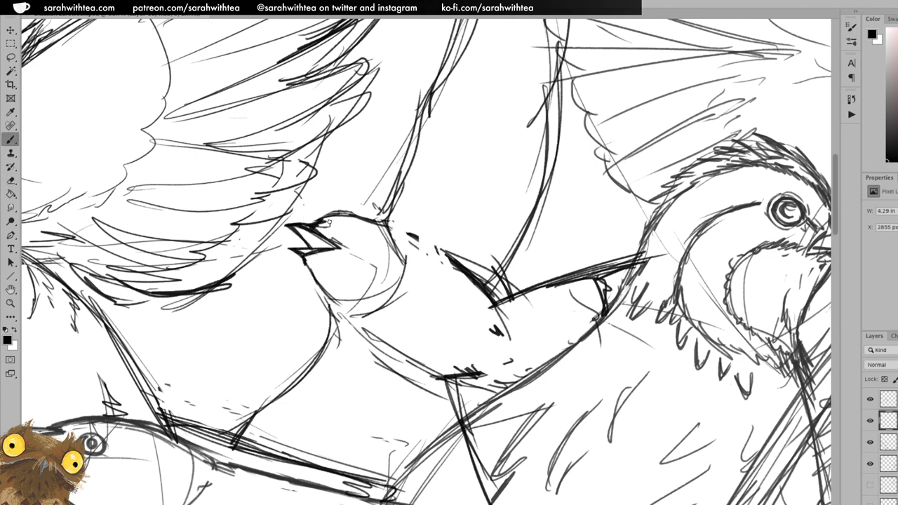
# Draw the small bird's eye, face patch and throat feathers, and define its lower wing's front edge with feather marks.
pyautogui.moveTo(338, 226)
pyautogui.mouseDown()
pyautogui.moveTo(334, 232)
pyautogui.moveTo(339, 226)
pyautogui.moveTo(362, 252)
pyautogui.moveTo(380, 247)
pyautogui.moveTo(344, 251)
pyautogui.moveTo(335, 325)
pyautogui.moveTo(366, 324)
pyautogui.moveTo(332, 296)
pyautogui.moveTo(378, 317)
pyautogui.moveTo(394, 302)
pyautogui.moveTo(405, 279)
pyautogui.moveTo(395, 219)
pyautogui.moveTo(411, 221)
pyautogui.mouseUp()
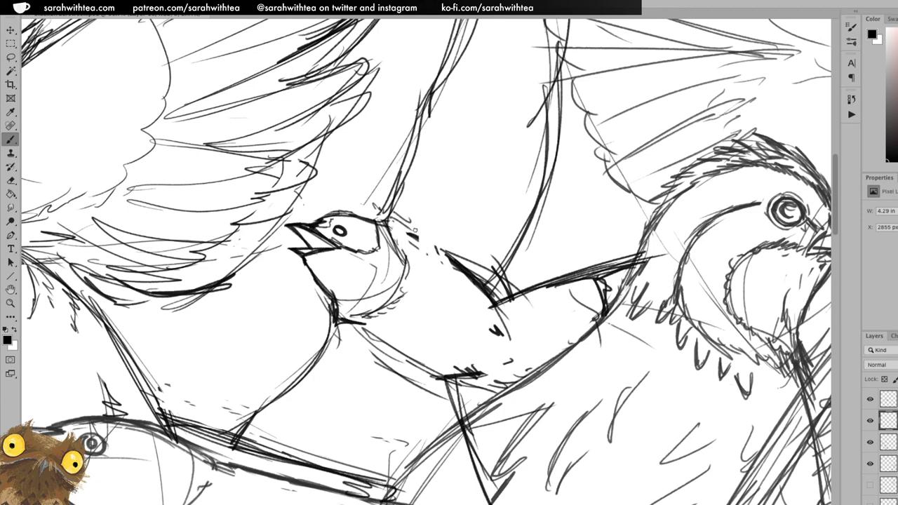
pyautogui.moveTo(335, 316); pyautogui.dragTo(289, 389)
pyautogui.moveTo(316, 355); pyautogui.dragTo(237, 436)
pyautogui.moveTo(319, 425)
pyautogui.mouseDown()
pyautogui.moveTo(396, 380)
pyautogui.moveTo(426, 394)
pyautogui.moveTo(429, 426)
pyautogui.mouseUp()
pyautogui.moveTo(371, 421); pyautogui.dragTo(378, 436)
# Add feather marks inside the small bird's wings and darken the raised wing's rear edge near the body.
pyautogui.moveTo(408, 373); pyautogui.dragTo(452, 387)
pyautogui.moveTo(431, 238); pyautogui.dragTo(456, 210)
pyautogui.moveTo(464, 170)
pyautogui.mouseDown()
pyautogui.moveTo(480, 210)
pyautogui.moveTo(476, 242)
pyautogui.moveTo(459, 146)
pyautogui.mouseUp()
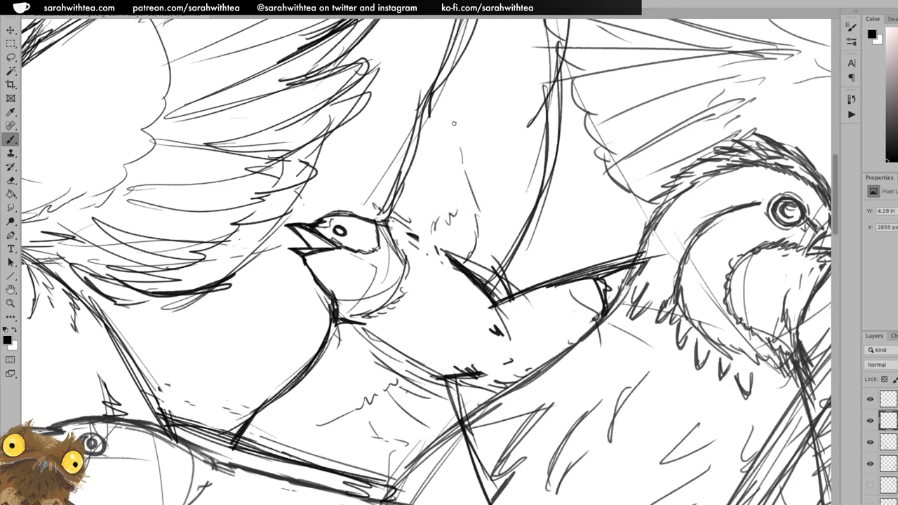
pyautogui.moveTo(459, 68); pyautogui.dragTo(464, 94)
pyautogui.moveTo(463, 113); pyautogui.dragTo(467, 137)
pyautogui.moveTo(531, 210); pyautogui.dragTo(504, 280)
# Thin the dark lines on the small bird's back, and add rump marks and feather lines to its tail.
pyautogui.press('e')
pyautogui.moveTo(447, 259); pyautogui.dragTo(481, 303)
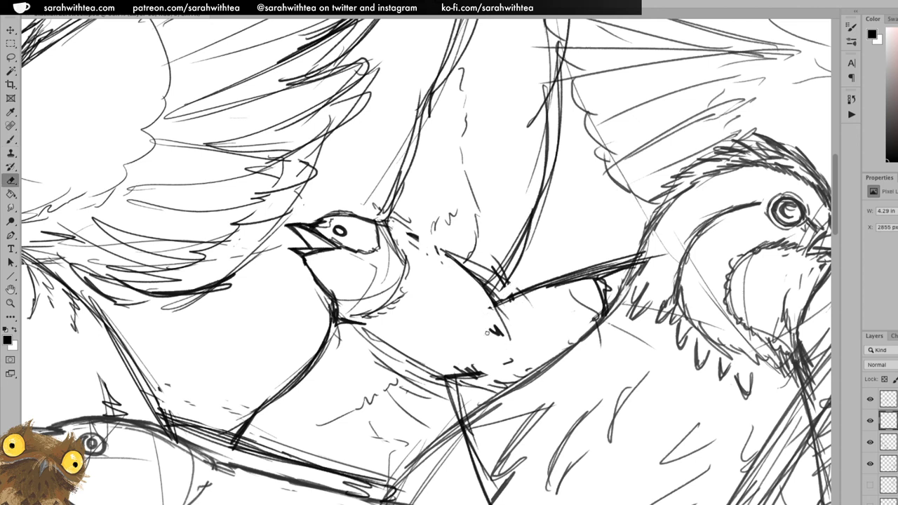
pyautogui.press('b')
pyautogui.moveTo(515, 345); pyautogui.dragTo(525, 354)
pyautogui.moveTo(502, 305)
pyautogui.mouseDown()
pyautogui.moveTo(538, 331)
pyautogui.moveTo(551, 356)
pyautogui.mouseUp()
pyautogui.moveTo(512, 304)
pyautogui.mouseDown()
pyautogui.moveTo(586, 285)
pyautogui.moveTo(519, 312)
pyautogui.mouseUp()
pyautogui.moveTo(524, 322)
pyautogui.mouseDown()
pyautogui.moveTo(597, 307)
pyautogui.moveTo(539, 336)
pyautogui.mouseUp()
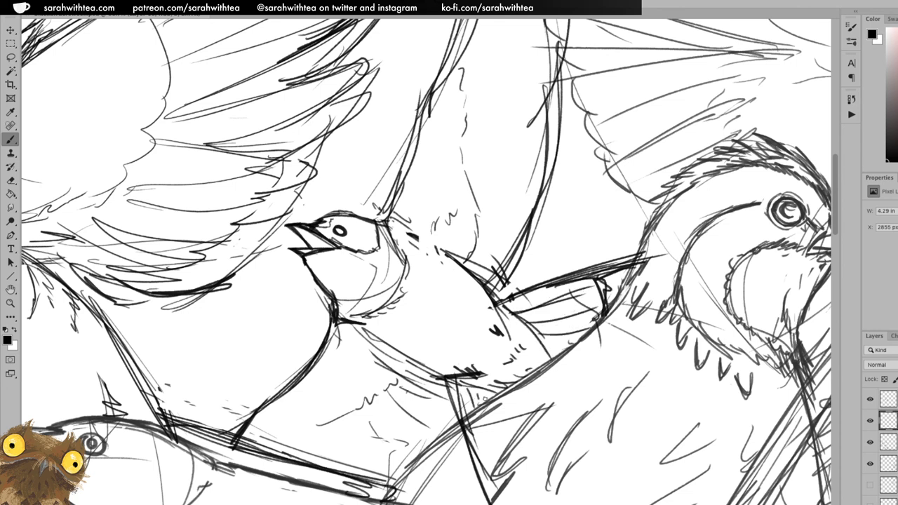
pyautogui.moveTo(560, 286); pyautogui.dragTo(541, 306)
# Examine how the small bird's size and placement fit within the whole bird and binoculars composition.
pyautogui.press('z')
pyautogui.keyDown('alt'); pyautogui.click(571, 328); pyautogui.keyUp('alt')
pyautogui.keyDown('alt'); pyautogui.click(571, 332); pyautogui.keyUp('alt')
pyautogui.keyDown('alt'); pyautogui.click(571, 338); pyautogui.keyUp('alt')
pyautogui.keyDown('alt'); pyautogui.click(571, 342); pyautogui.keyUp('alt')
pyautogui.keyDown('alt'); pyautogui.click(571, 346); pyautogui.keyUp('alt')
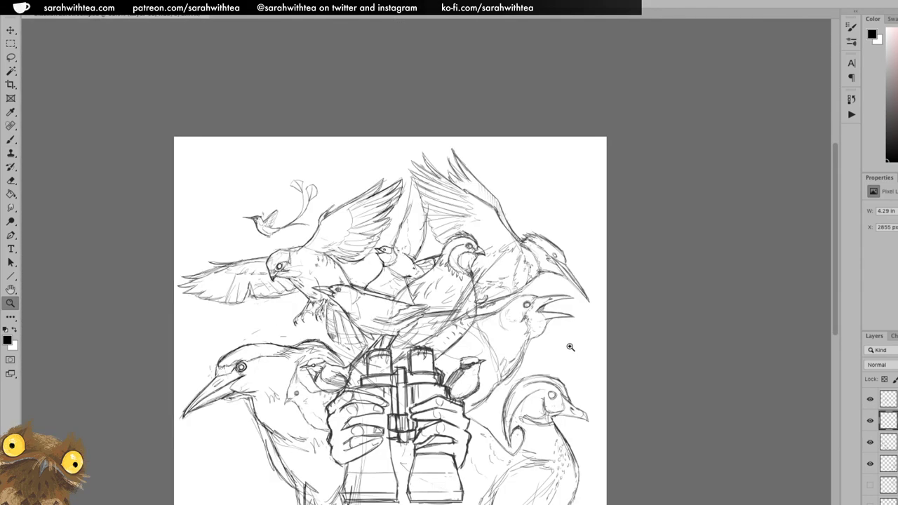
pyautogui.click(436, 223)
pyautogui.click(436, 223)
pyautogui.press('b')
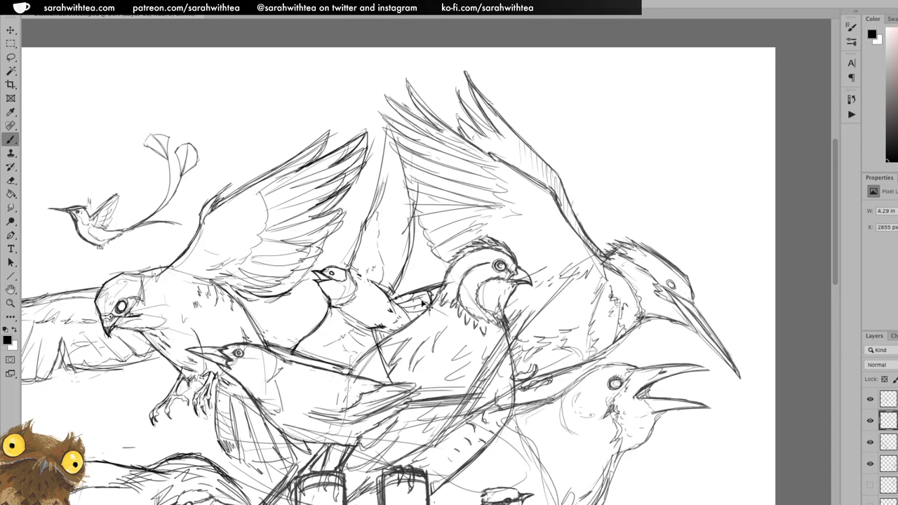
pyautogui.hotkey('ctrl', 't')
pyautogui.press('Return')
# Trim the tip of the small flying bird's upper beak and clean up the line along its forehead.
pyautogui.press('z')
pyautogui.click(342, 253)
pyautogui.press('b')
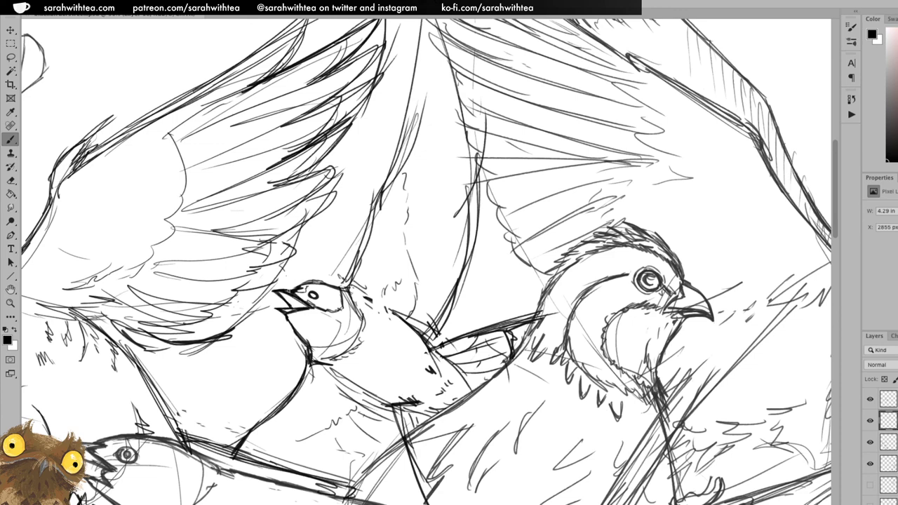
pyautogui.press('e')
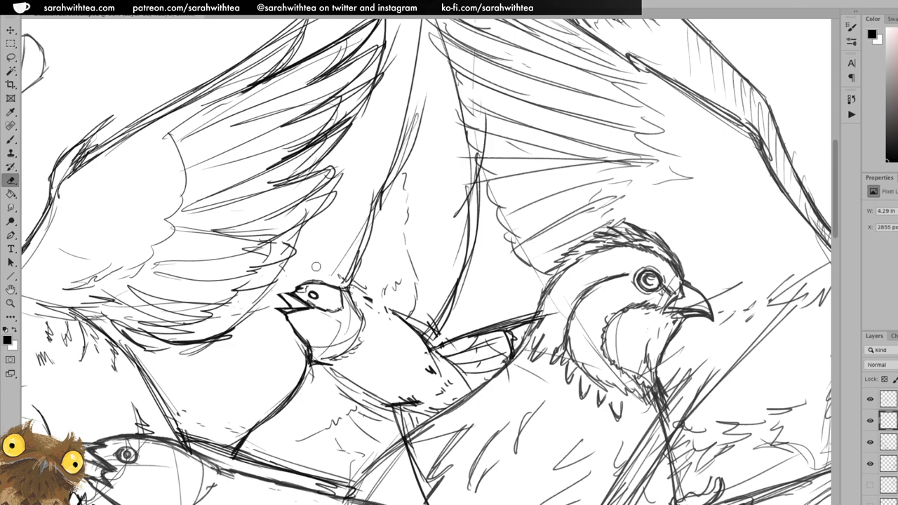
pyautogui.press('z')
pyautogui.click(328, 273)
pyautogui.click(328, 273)
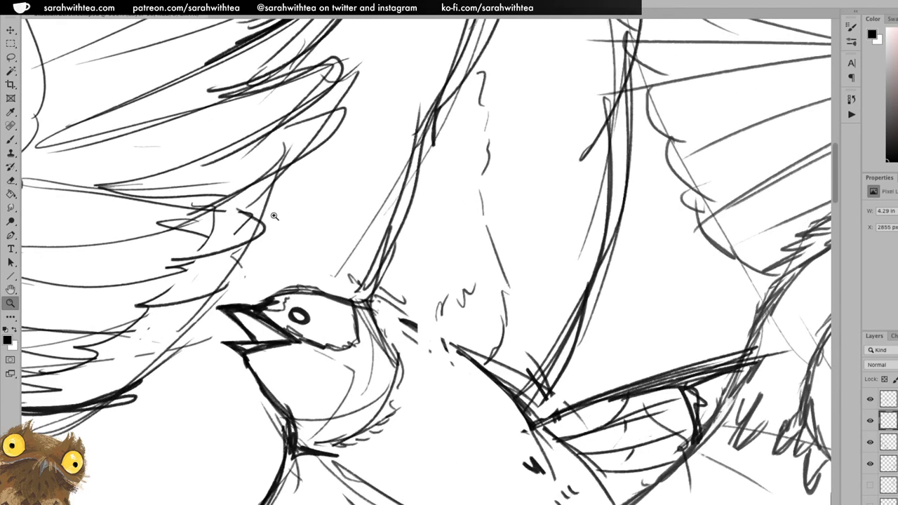
pyautogui.press('e')
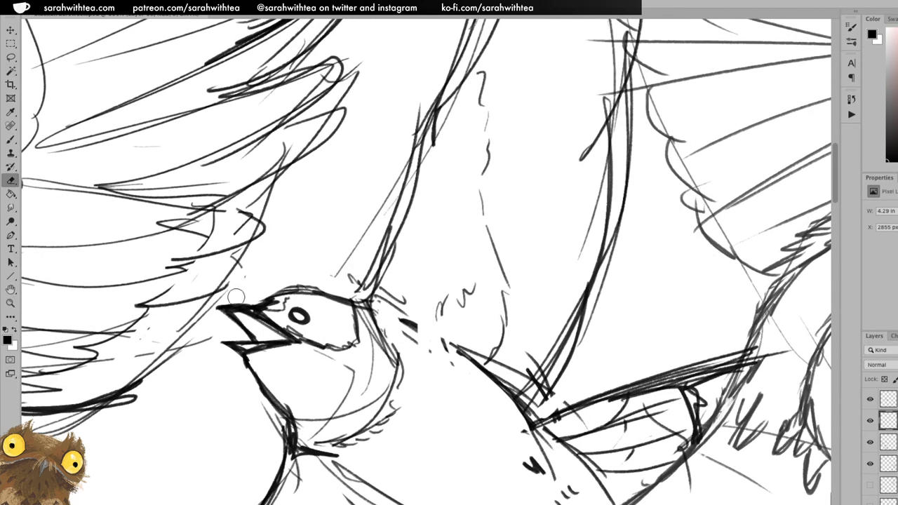
pyautogui.moveTo(216, 306)
pyautogui.mouseDown()
pyautogui.moveTo(239, 301)
pyautogui.moveTo(234, 328)
pyautogui.moveTo(228, 320)
pyautogui.moveTo(277, 292)
pyautogui.moveTo(309, 291)
pyautogui.mouseUp()
pyautogui.press('b')
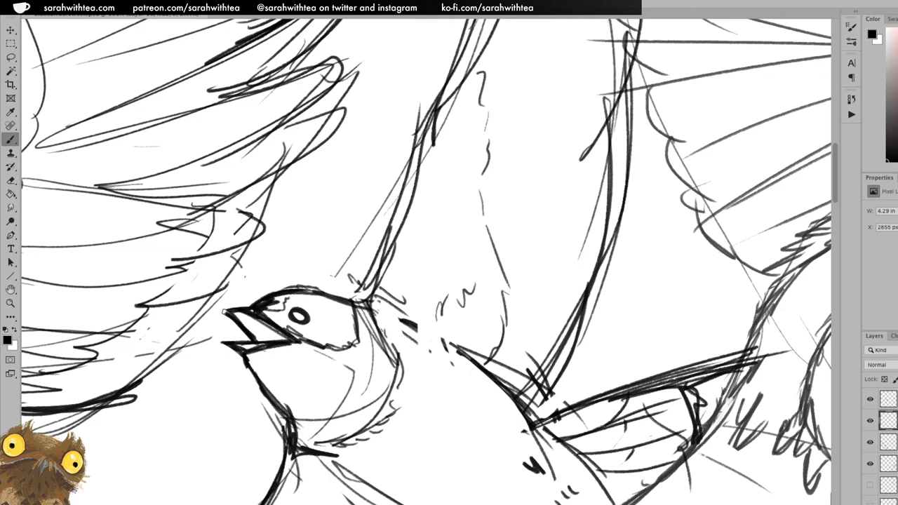
pyautogui.press('w')
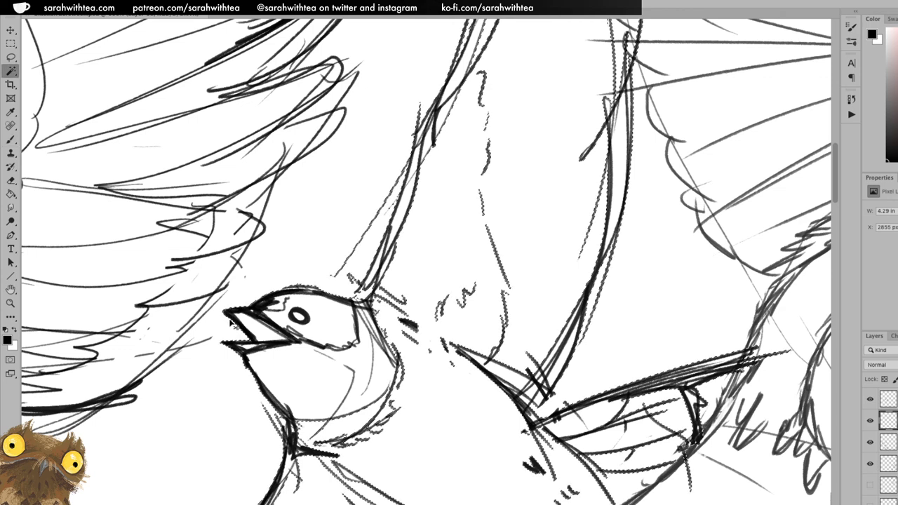
pyautogui.press('e')
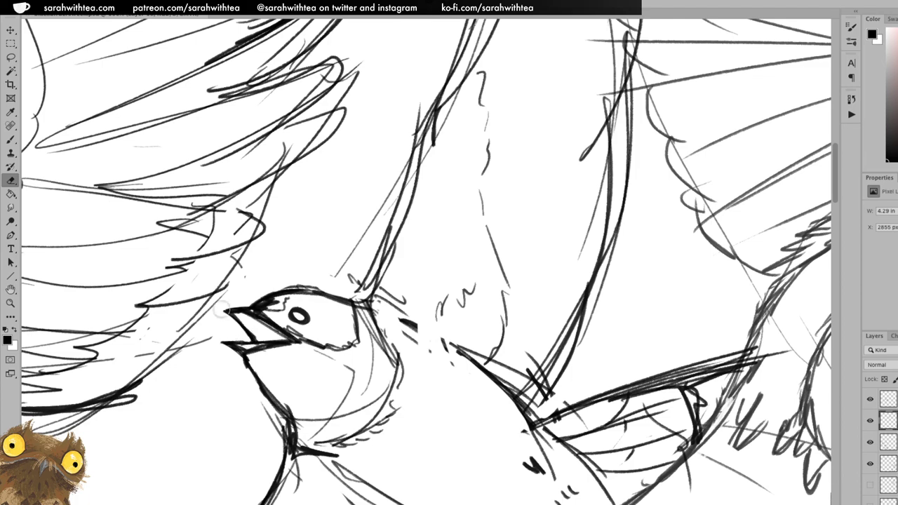
pyautogui.press('b')
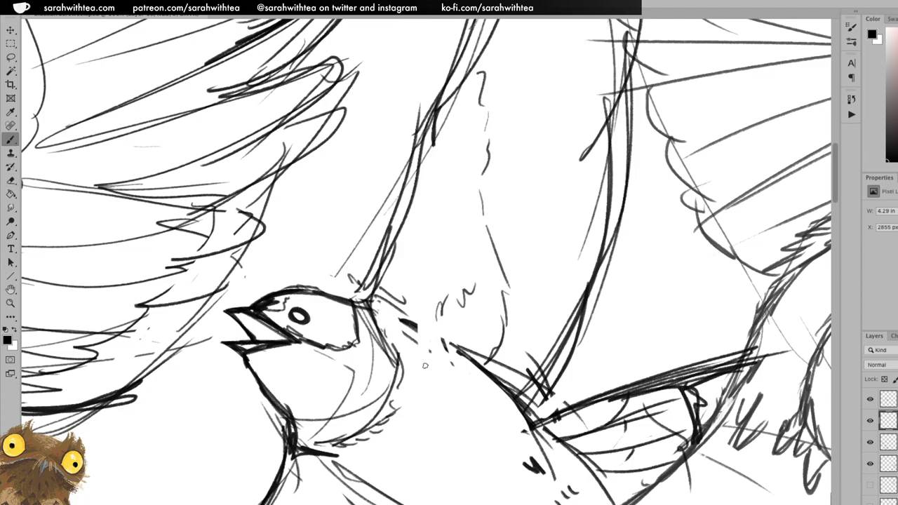
# Enlarge the small bird sketch beside the left hand slightly and rotate it counter-clockwise over the large left bird's chest.
pyautogui.press('z')
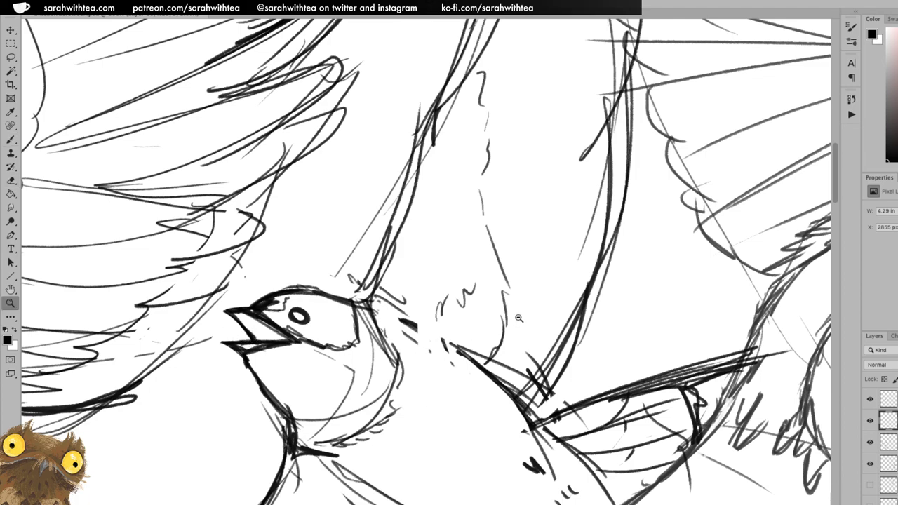
pyautogui.keyDown('alt'); pyautogui.click(518, 321); pyautogui.keyUp('alt')
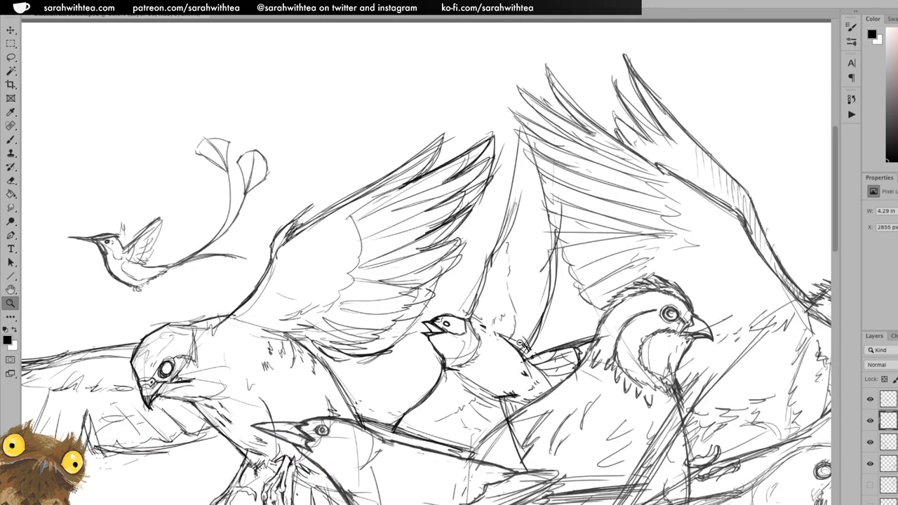
pyautogui.keyDown('alt'); pyautogui.click(519, 344); pyautogui.keyUp('alt')
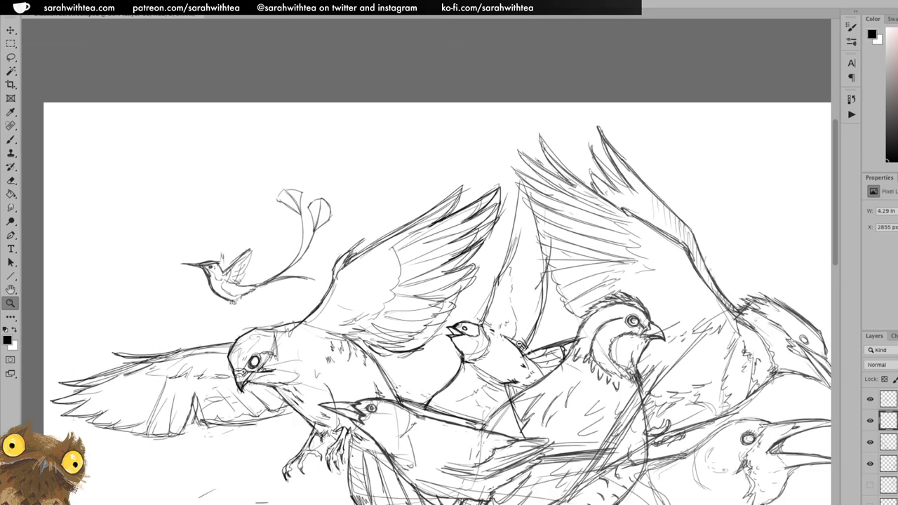
pyautogui.keyDown('alt'); pyautogui.click(520, 345); pyautogui.keyUp('alt')
pyautogui.moveTo(561, 380); pyautogui.dragTo(489, 280)
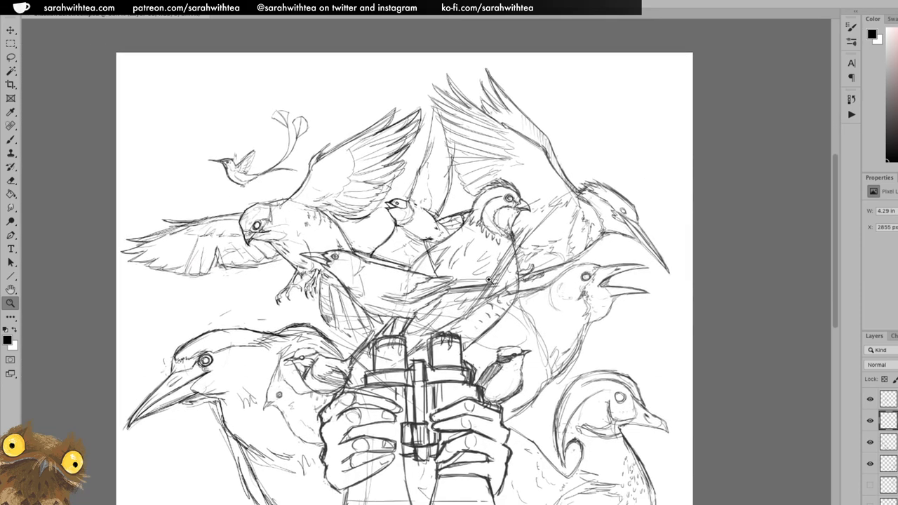
pyautogui.keyDown('alt'); pyautogui.click(540, 323); pyautogui.keyUp('alt')
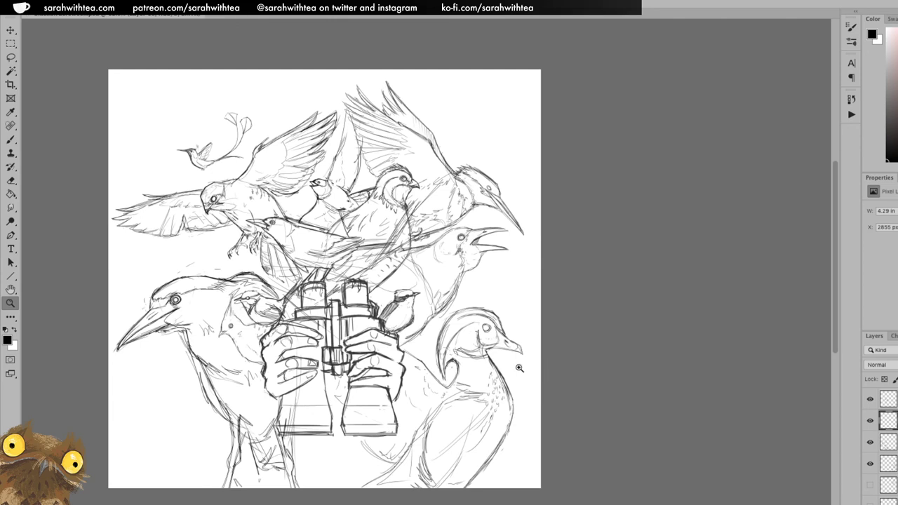
pyautogui.moveTo(507, 373); pyautogui.dragTo(564, 342)
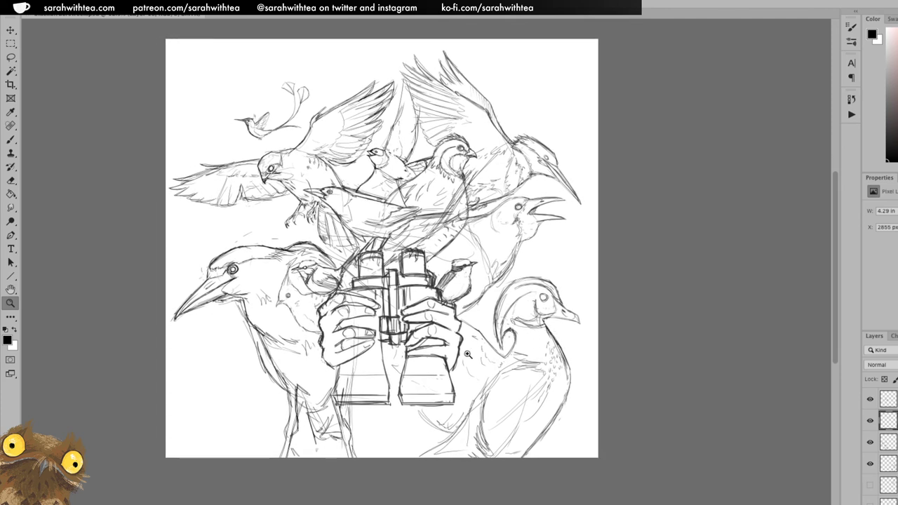
pyautogui.press('v')
pyautogui.keyDown('ctrl'); pyautogui.click(312, 337); pyautogui.keyUp('ctrl')
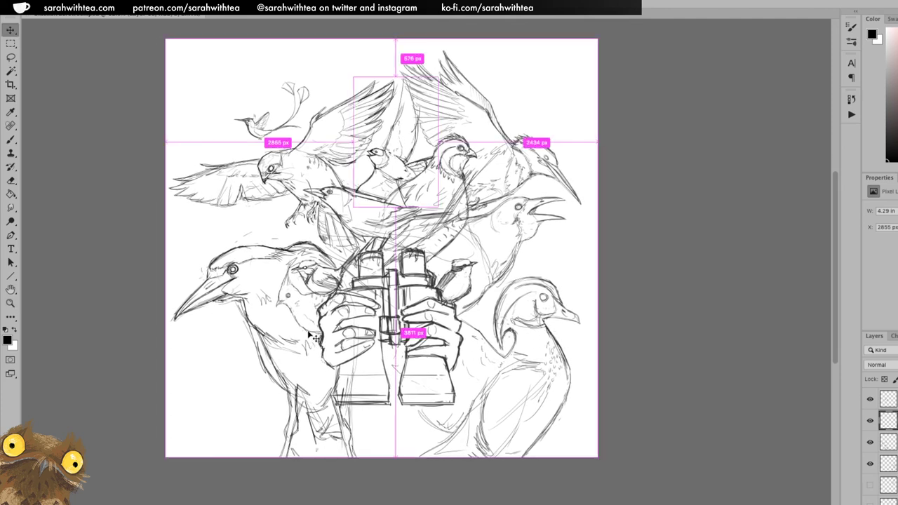
pyautogui.moveTo(312, 336)
pyautogui.mouseDown()
pyautogui.moveTo(343, 350)
pyautogui.moveTo(332, 349)
pyautogui.mouseUp()
pyautogui.hotkey('ctrl', 't')
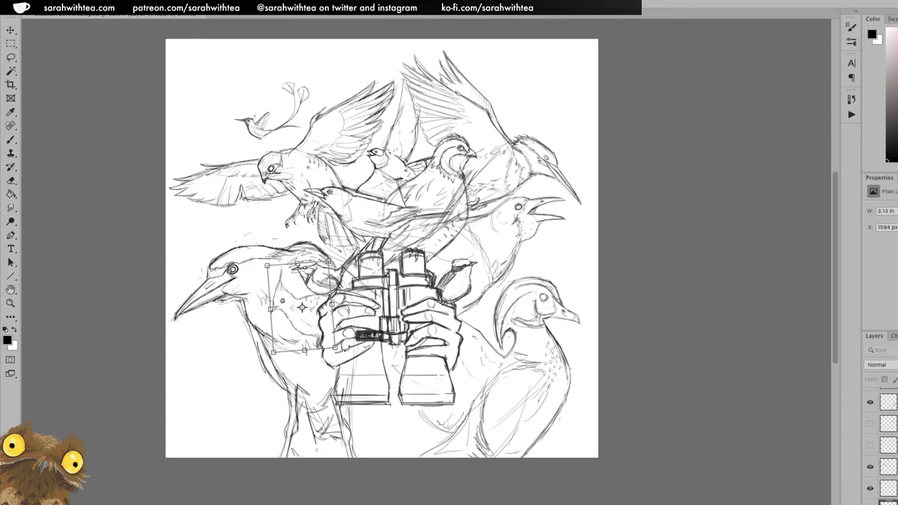
pyautogui.moveTo(270, 350); pyautogui.dragTo(271, 360)
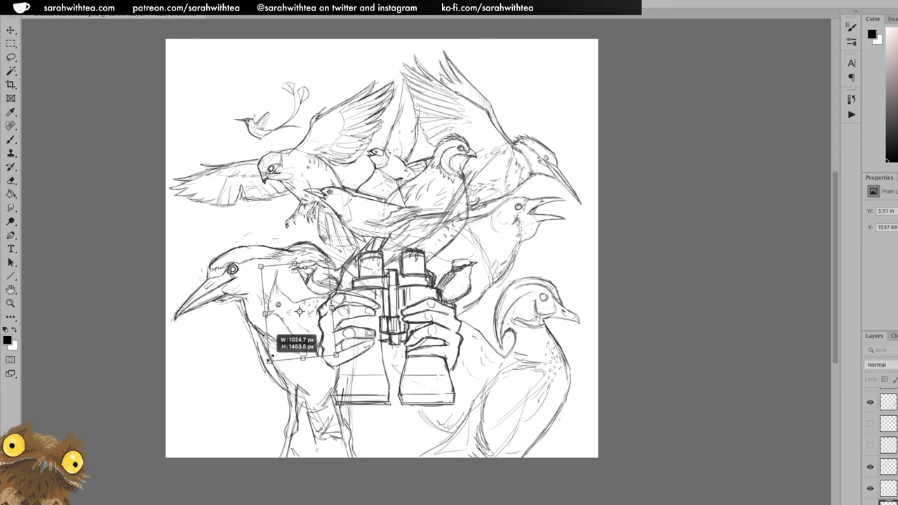
pyautogui.moveTo(343, 352)
pyautogui.mouseDown()
pyautogui.moveTo(347, 343)
pyautogui.moveTo(313, 334)
pyautogui.mouseUp()
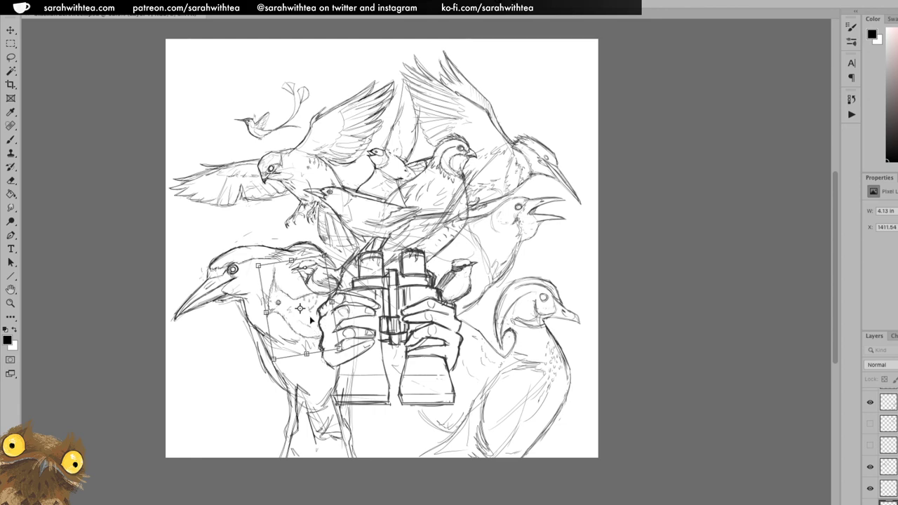
pyautogui.press('Return')
# Shift the long-billed bird with raised wings up and right, and move the hummingbird slightly up and left.
pyautogui.press('z')
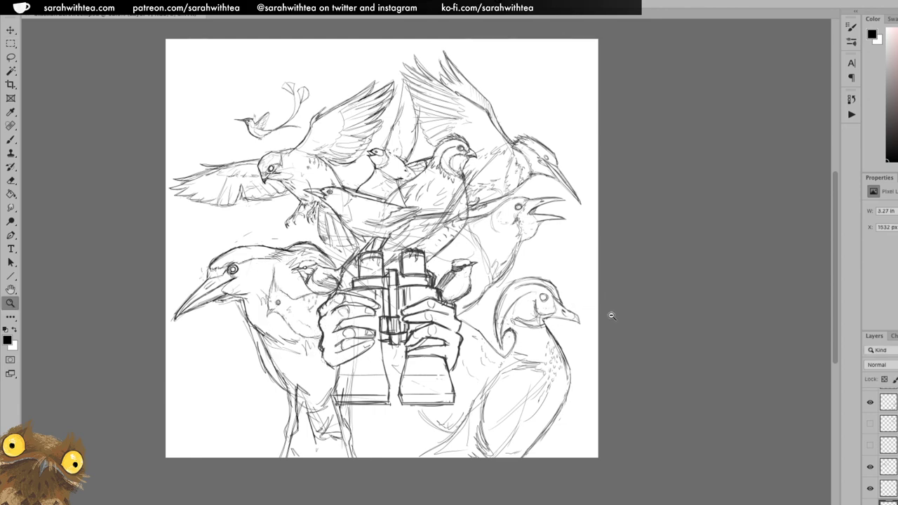
pyautogui.keyDown('alt'); pyautogui.click(611, 316); pyautogui.keyUp('alt')
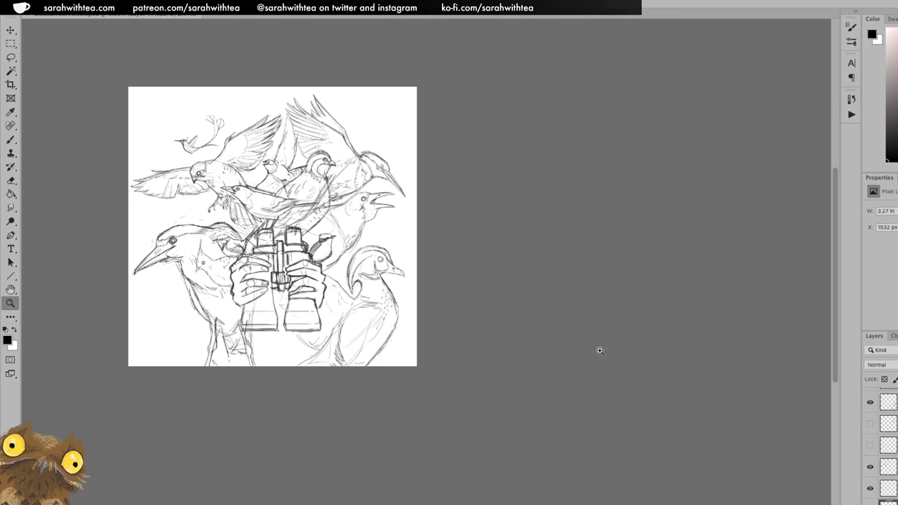
pyautogui.click(344, 300)
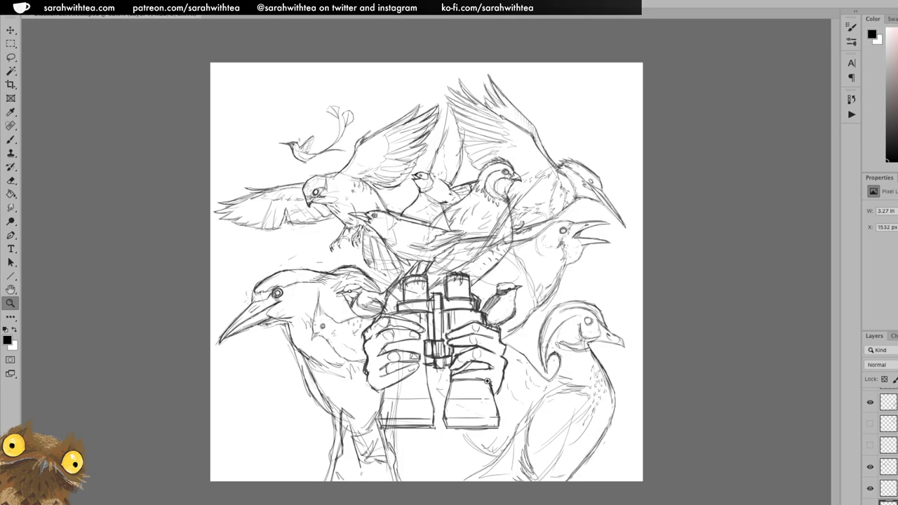
pyautogui.click(476, 410)
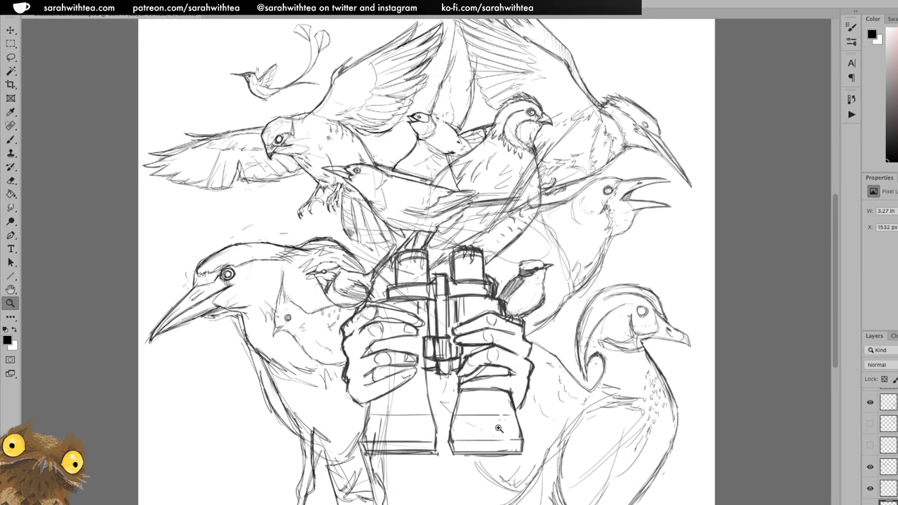
pyautogui.keyDown('alt'); pyautogui.click(545, 407); pyautogui.keyUp('alt')
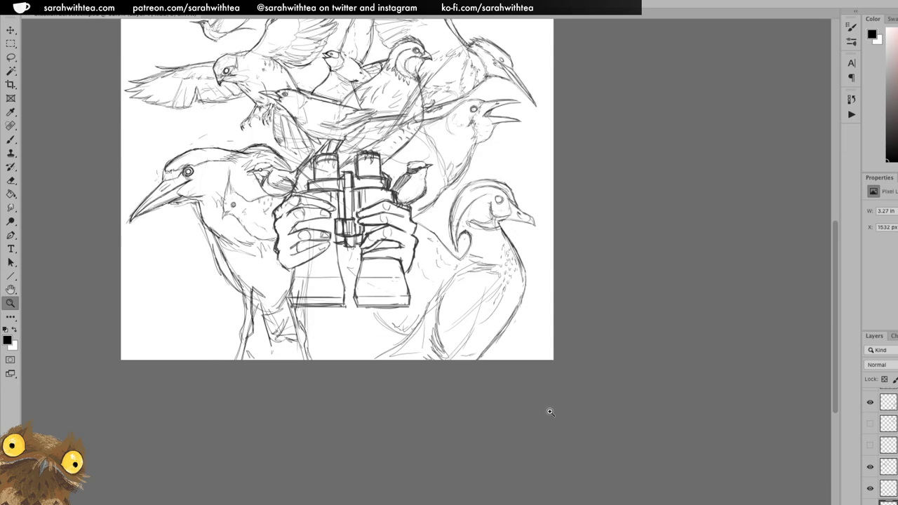
pyautogui.moveTo(531, 341)
pyautogui.mouseDown()
pyautogui.moveTo(578, 376)
pyautogui.moveTo(603, 380)
pyautogui.moveTo(611, 398)
pyautogui.mouseUp()
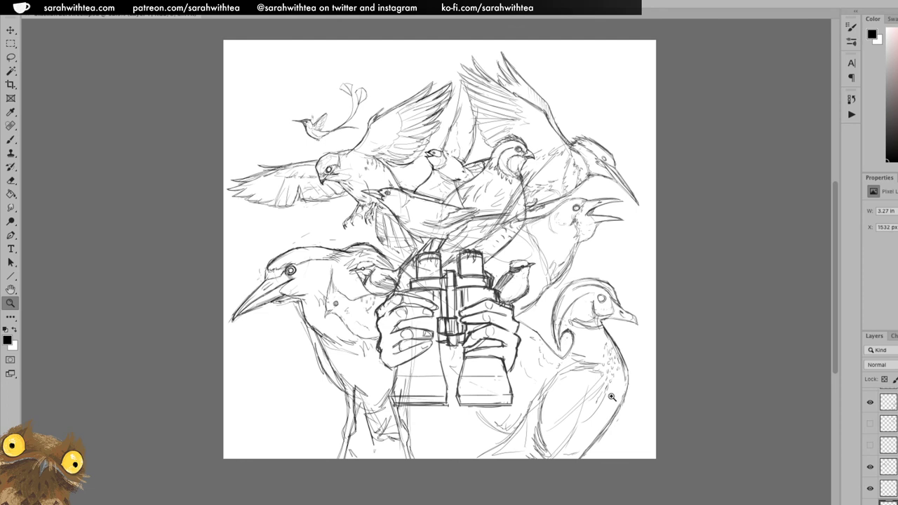
pyautogui.press('v')
pyautogui.moveTo(582, 191); pyautogui.dragTo(586, 180)
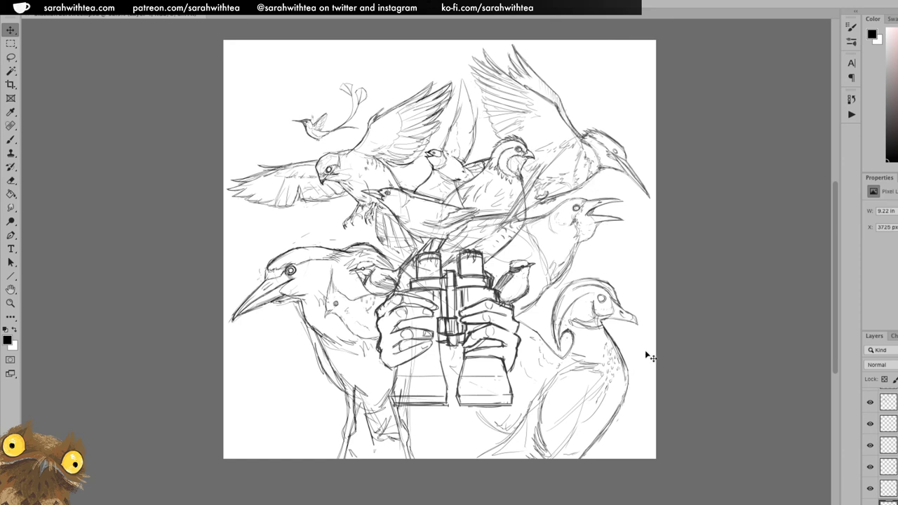
pyautogui.moveTo(310, 131); pyautogui.dragTo(307, 120)
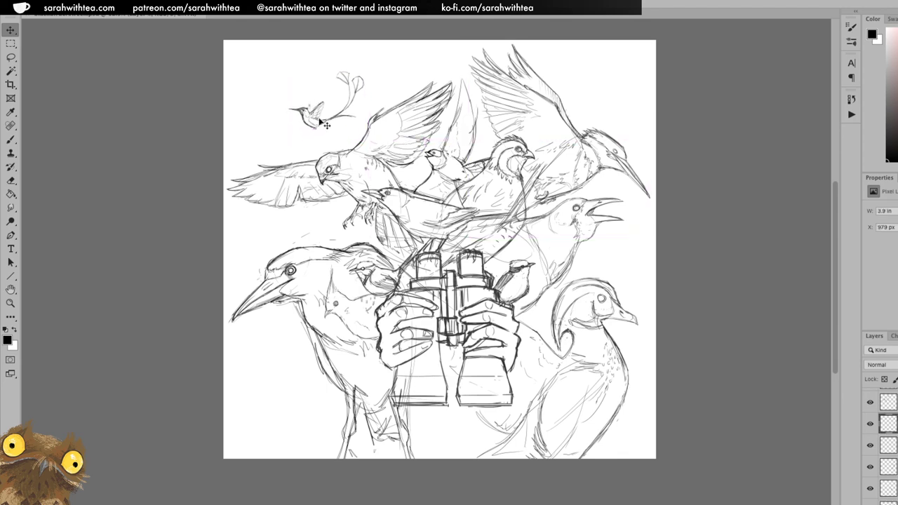
# Extend the canvas downward with the Crop tool to leave a blank strip below the birds.
pyautogui.press('z')
pyautogui.keyDown('alt'); pyautogui.click(639, 307); pyautogui.keyUp('alt')
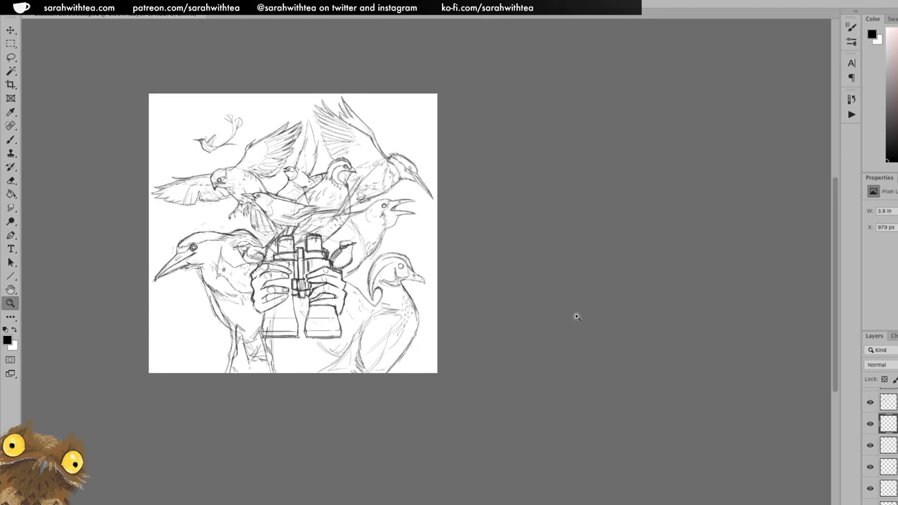
pyautogui.press('v')
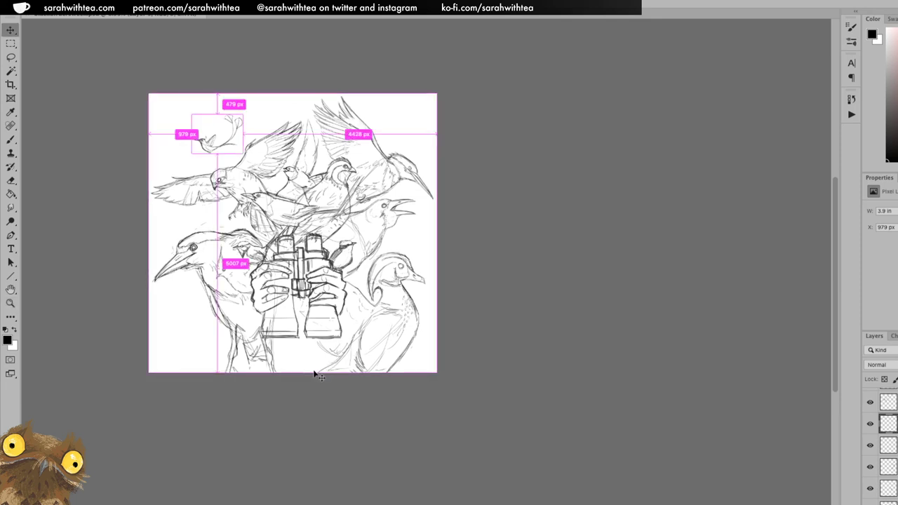
pyautogui.press('c')
pyautogui.moveTo(298, 370); pyautogui.dragTo(293, 375)
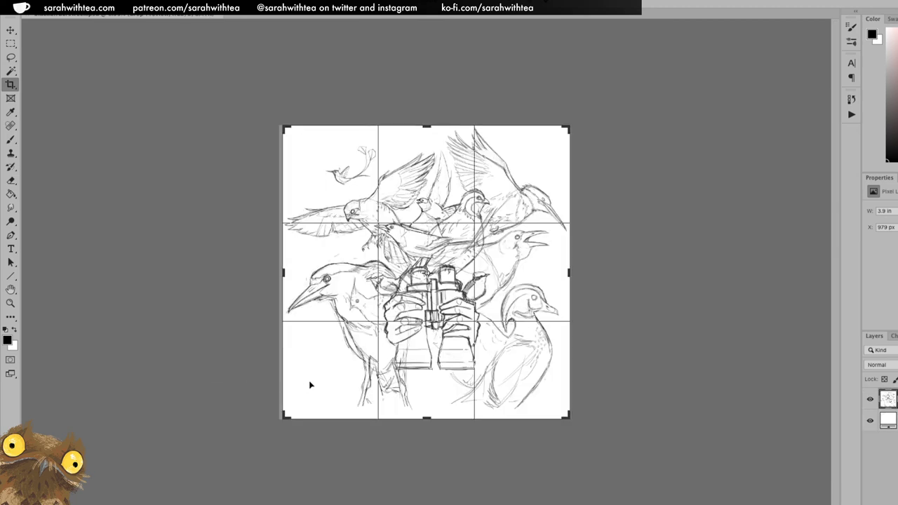
pyautogui.moveTo(427, 418); pyautogui.dragTo(436, 413)
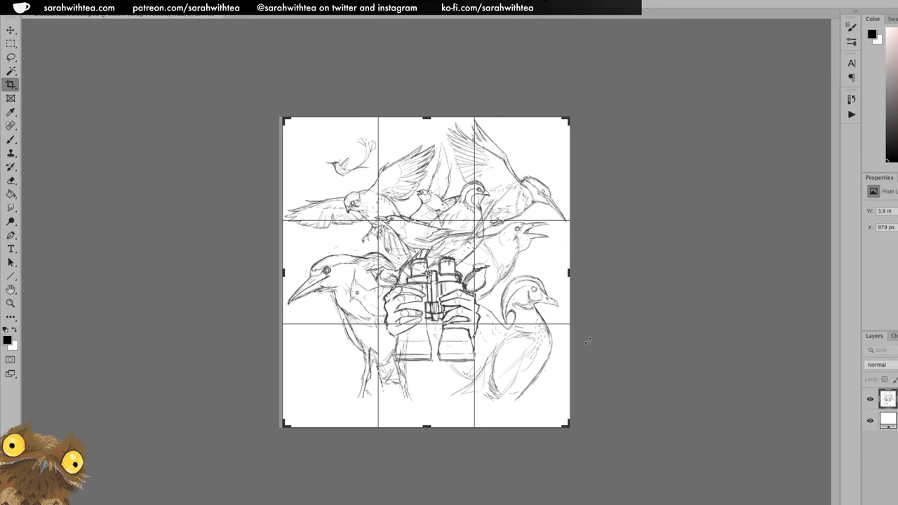
pyautogui.press('Return')
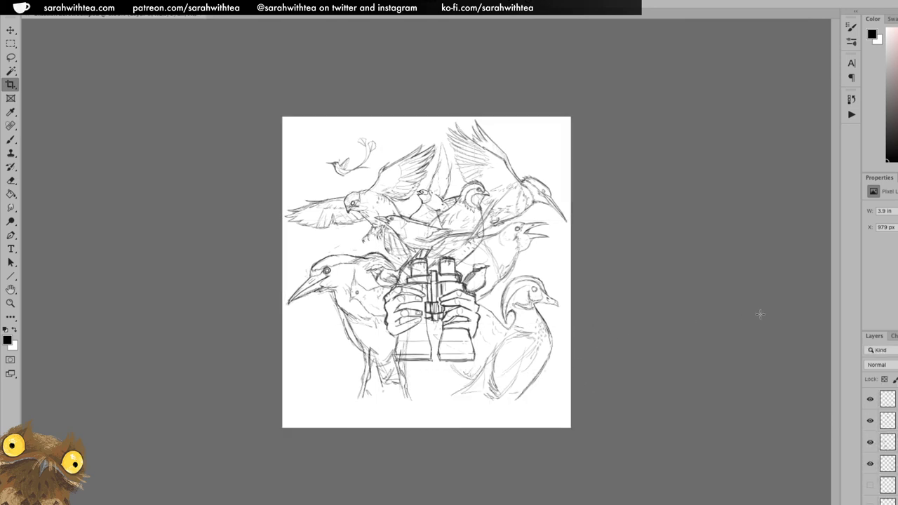
# Start a text line in the blank strip below the birds and set its colour to black (000000).
pyautogui.press('t')
pyautogui.click(322, 411)
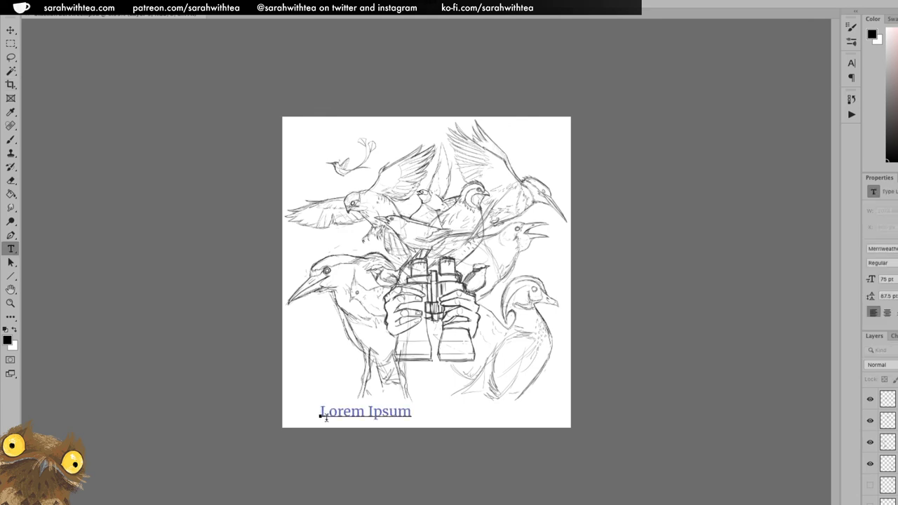
pyautogui.press('super+a')
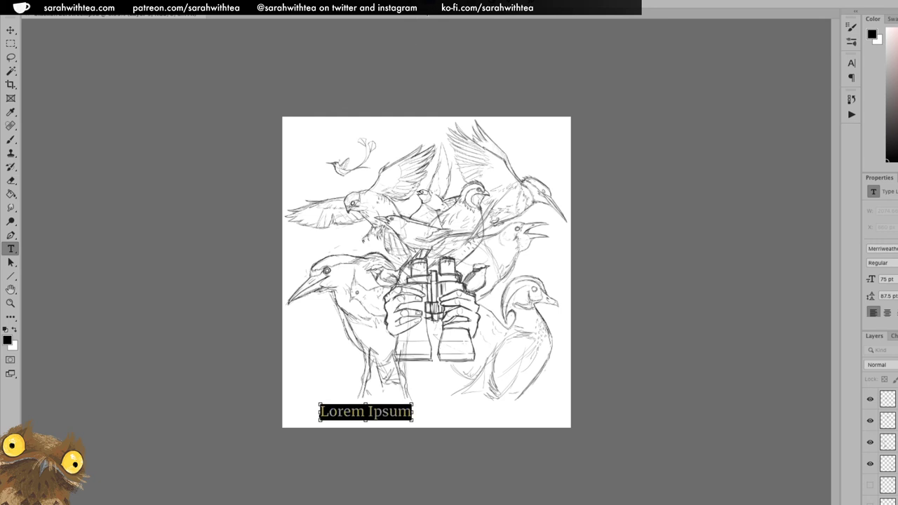
pyautogui.click(424, 7)
pyautogui.moveTo(555, 404); pyautogui.dragTo(543, 425)
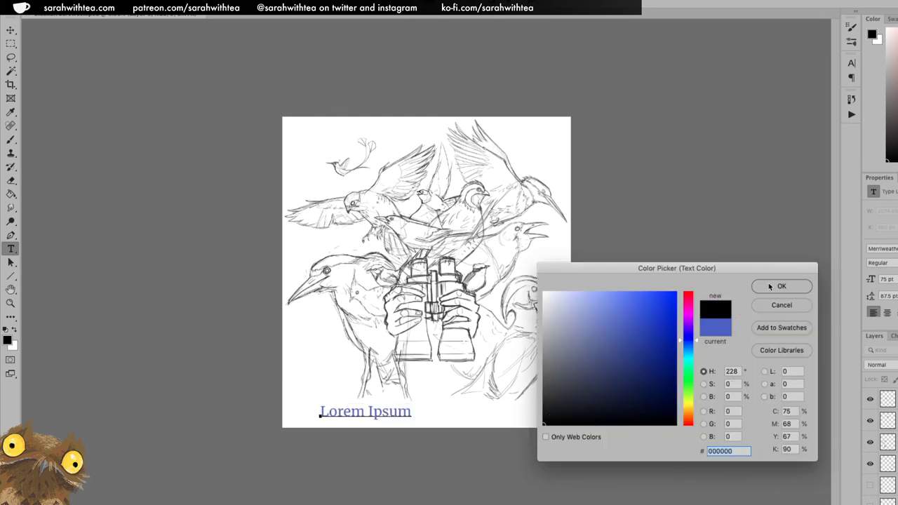
pyautogui.click(766, 287)
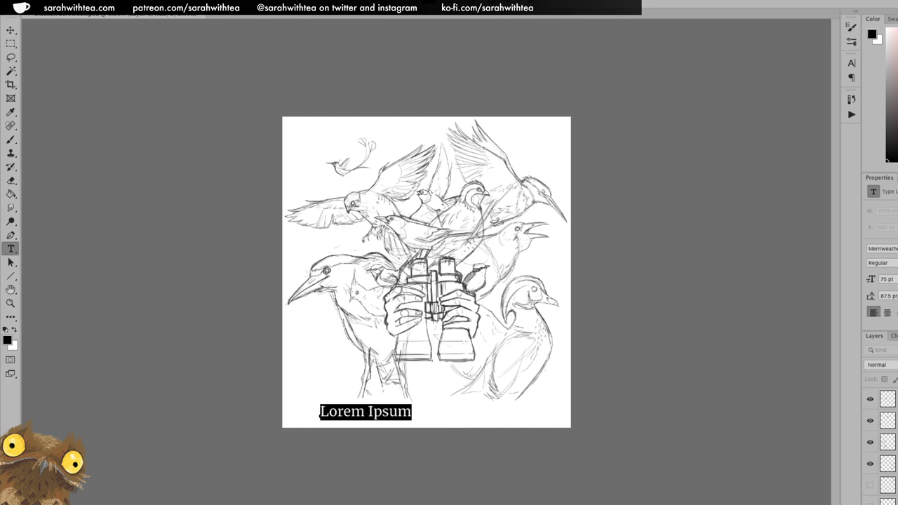
# Set the text's font to Impact and replace the placeholder with "Black Birders Week".
pyautogui.write('imp')
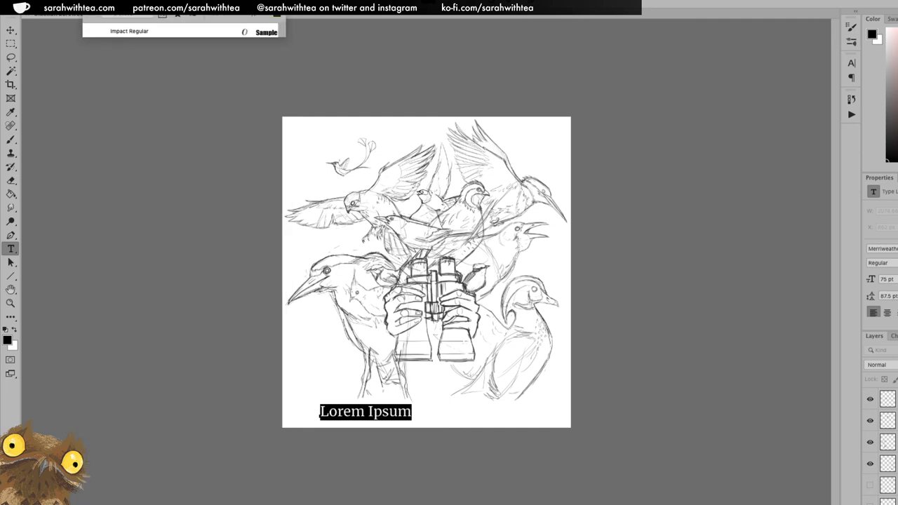
pyautogui.click(148, 31)
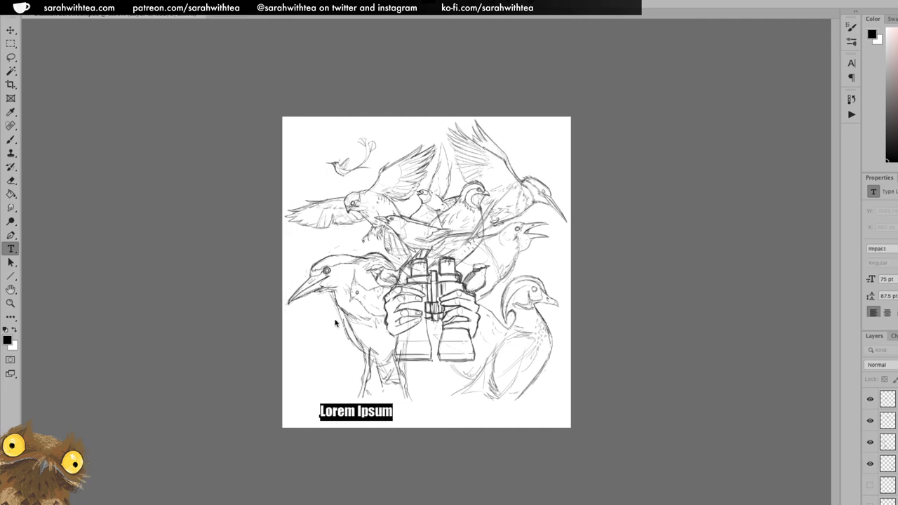
pyautogui.write('Black')
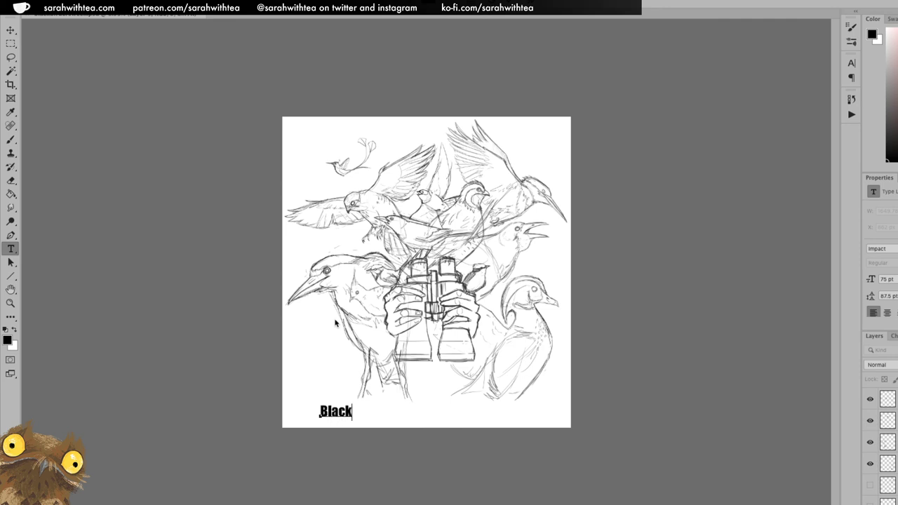
pyautogui.write(' Birders Week')
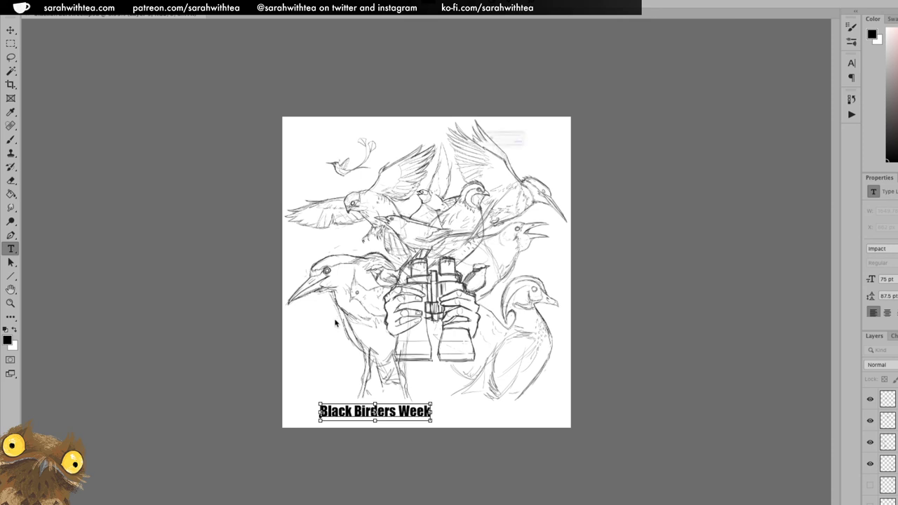
# Enlarge the whole text line to 190 pt and reposition it so it fits centred across the canvas width.
pyautogui.press('super+q')
pyautogui.click(532, 164)
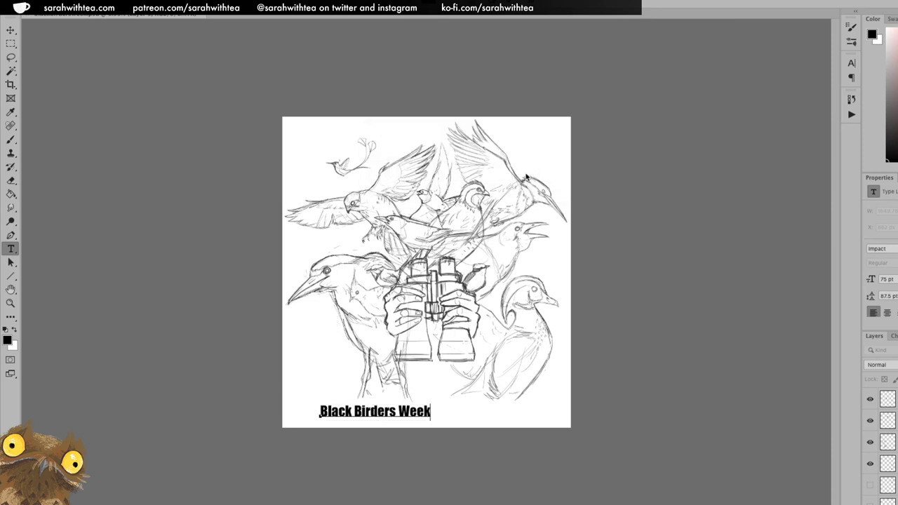
pyautogui.press('super+a')
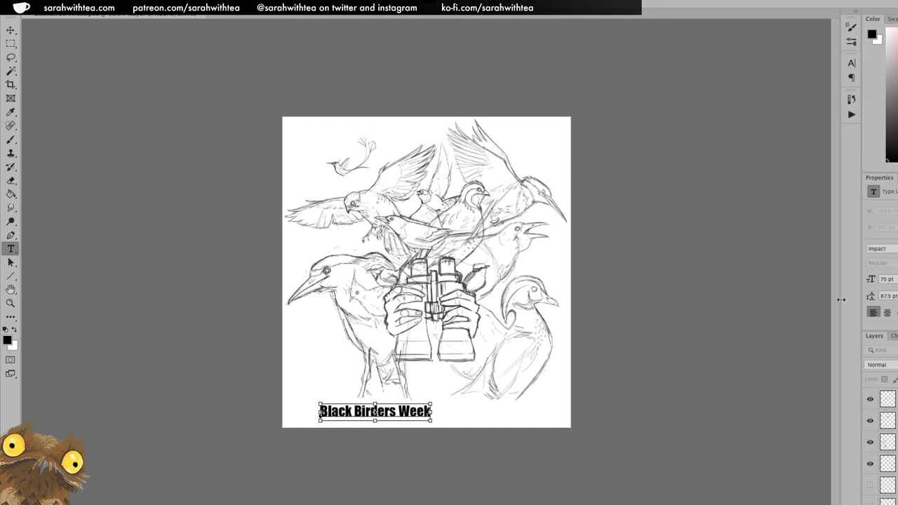
pyautogui.moveTo(871, 279); pyautogui.dragTo(897, 280)
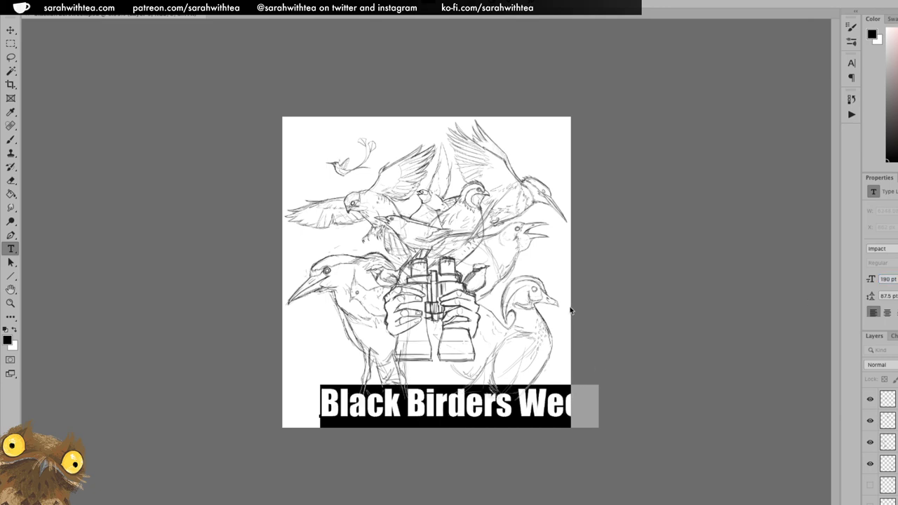
pyautogui.click(11, 31)
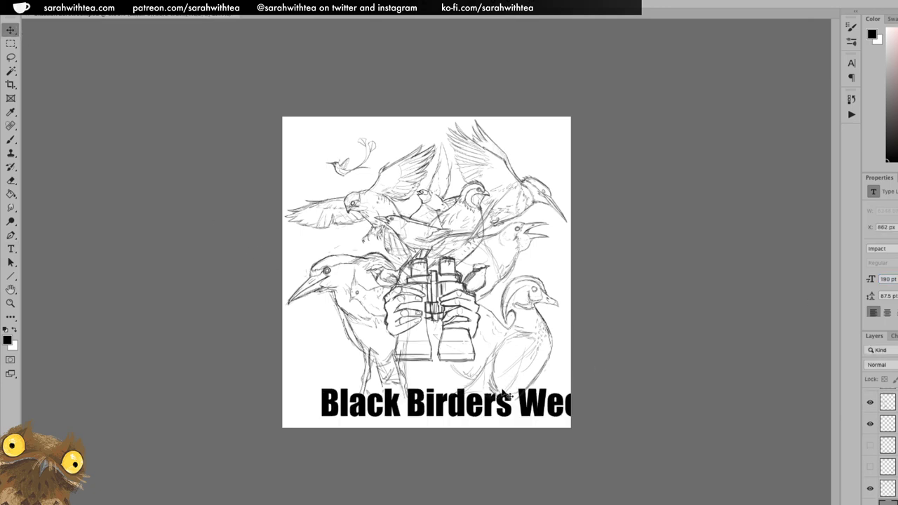
pyautogui.moveTo(484, 411); pyautogui.dragTo(452, 418)
pyautogui.moveTo(524, 417); pyautogui.dragTo(530, 422)
pyautogui.hotkey('ctrl', 't')
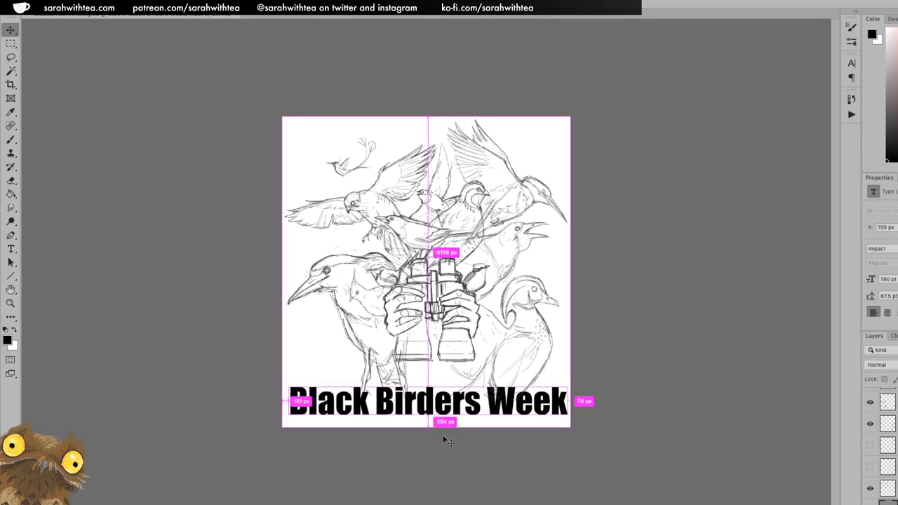
pyautogui.moveTo(428, 425); pyautogui.dragTo(427, 440)
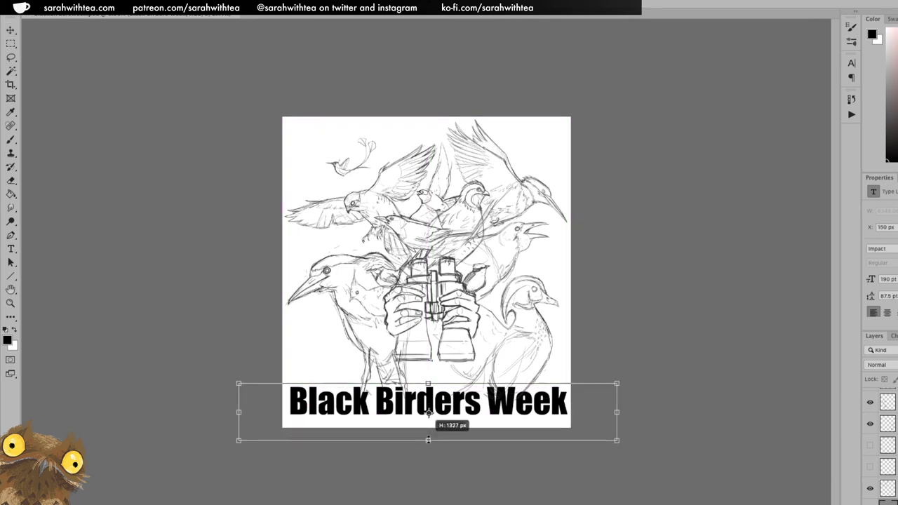
pyautogui.press('Escape')
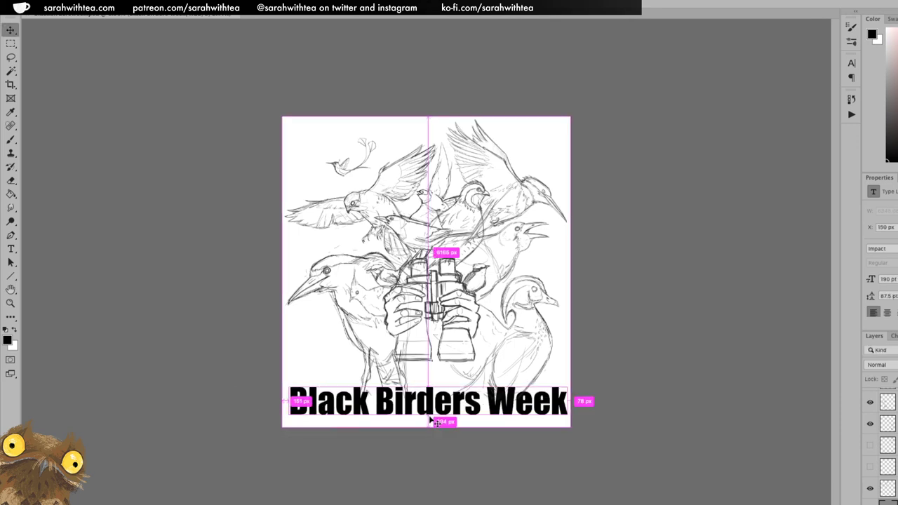
# Stretch the text line vertically while keeping its width, and move it up slightly so it sits fully inside the canvas.
pyautogui.hotkey('ctrl', 't')
pyautogui.moveTo(428, 425); pyautogui.dragTo(427, 445)
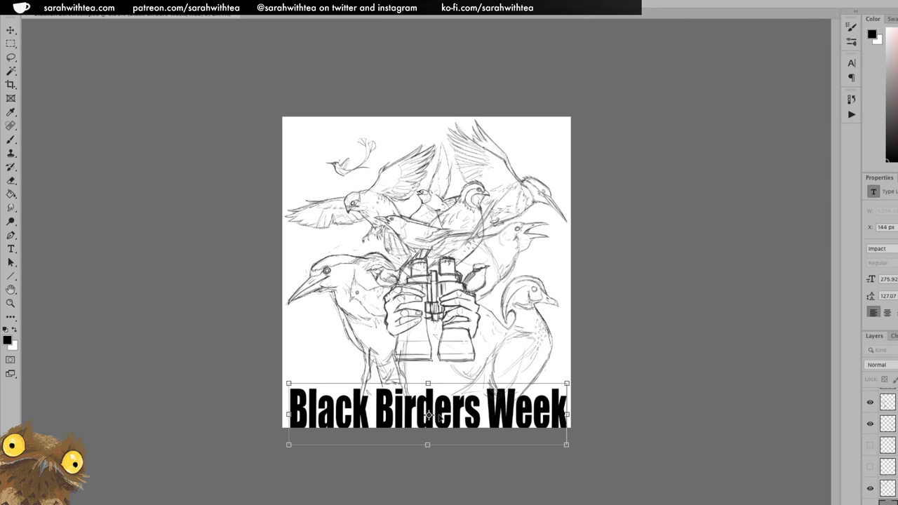
pyautogui.moveTo(451, 413); pyautogui.dragTo(455, 406)
pyautogui.press('Return')
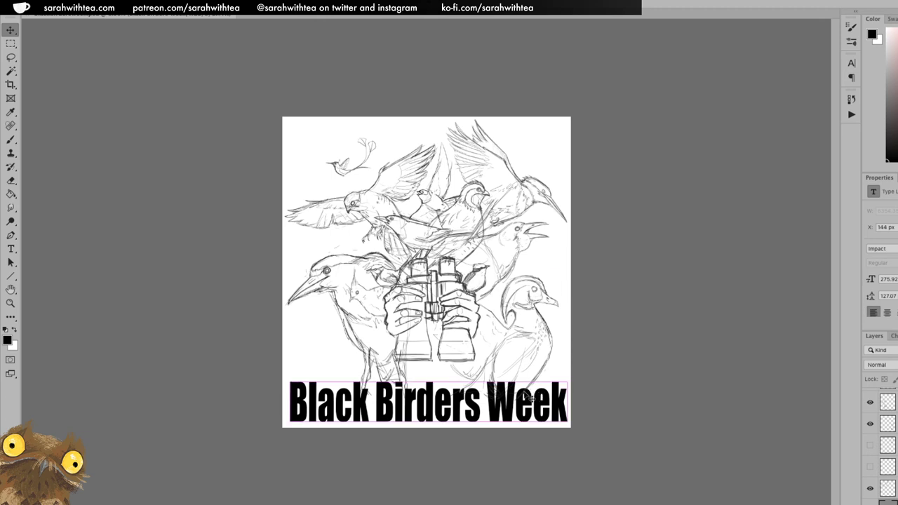
# Select the layer of the duck sketch and check its contents by briefly hiding and showing it.
pyautogui.press('z')
pyautogui.click(528, 354)
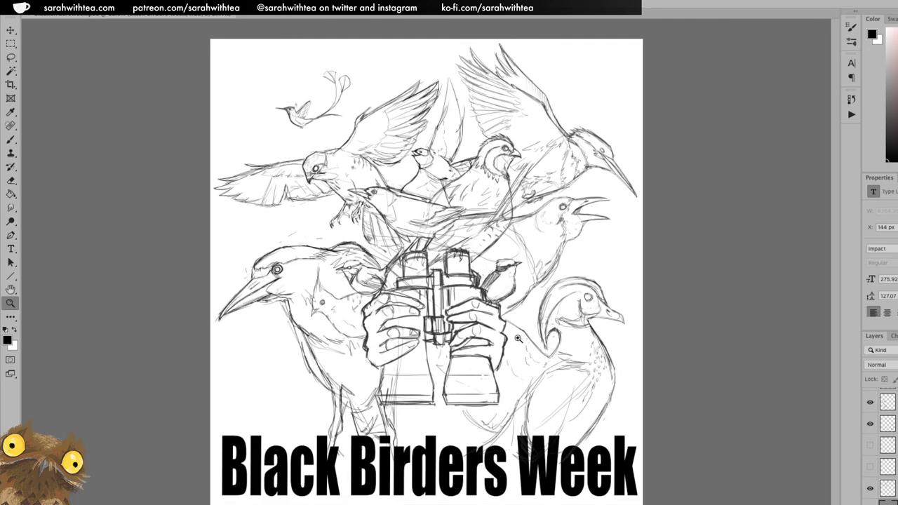
pyautogui.press('b')
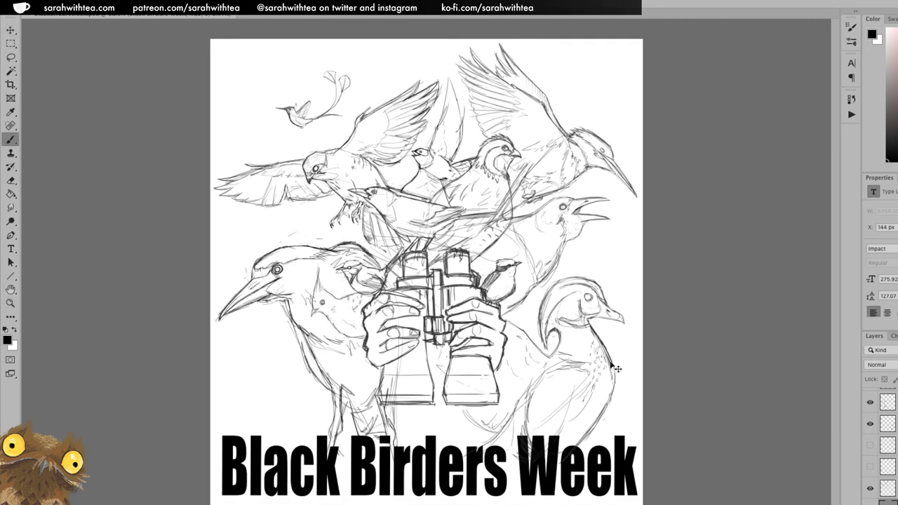
pyautogui.press('v')
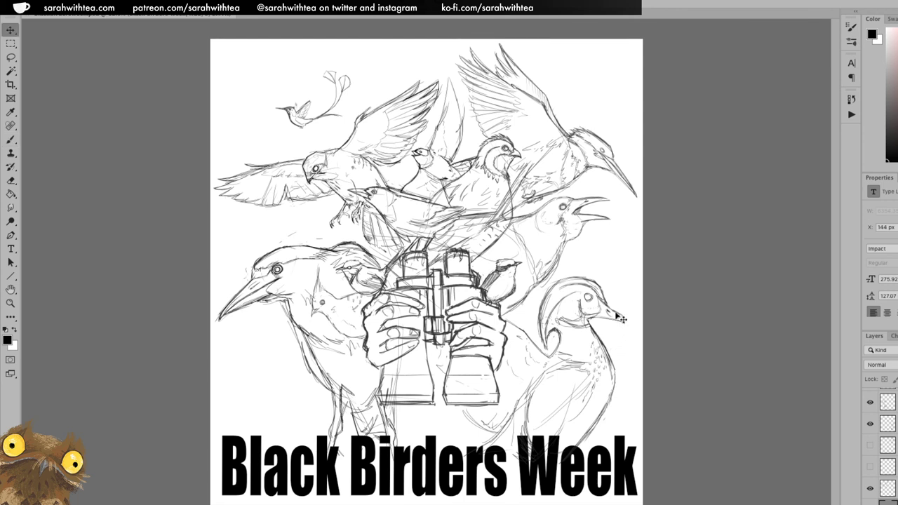
pyautogui.click(612, 318)
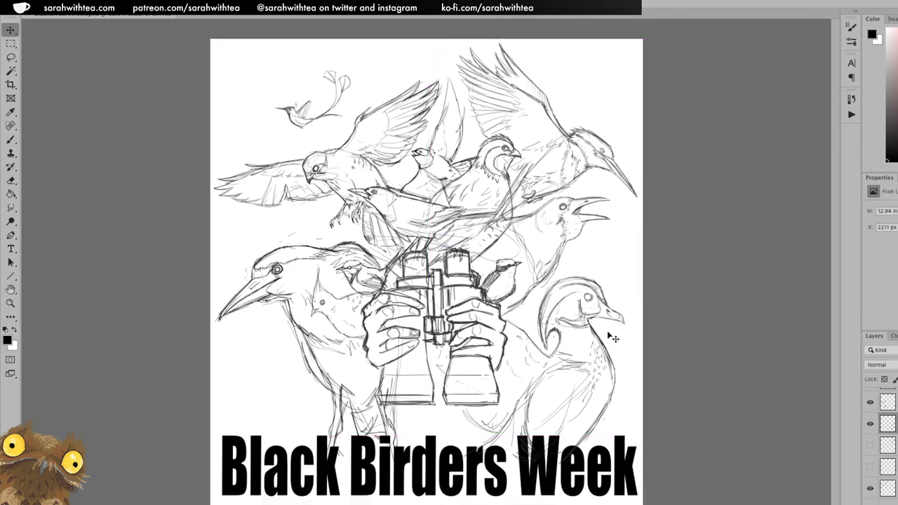
pyautogui.click(869, 424)
pyautogui.click(869, 424)
pyautogui.press('b')
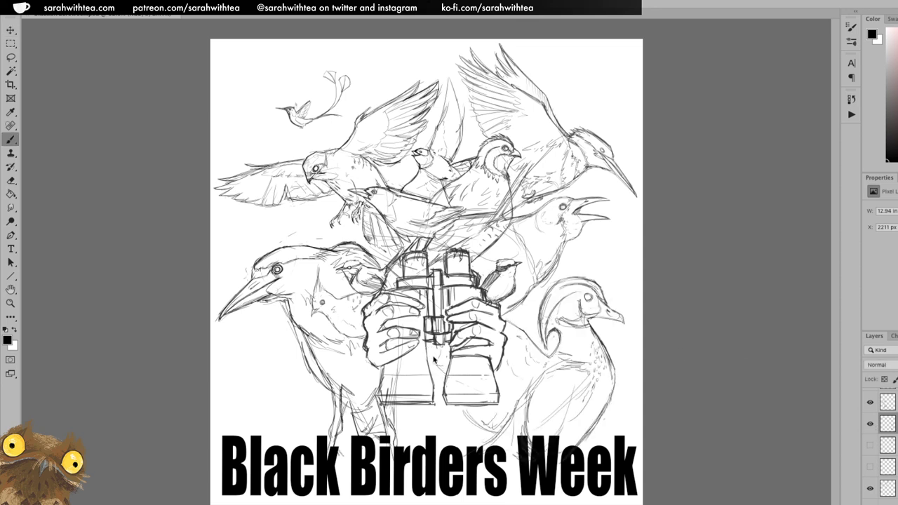
pyautogui.click(435, 361)
pyautogui.click(577, 158)
pyautogui.click(887, 424)
# Toggle the visibility of the "Black Birders Week" text to compare the composition, leaving the text hidden.
pyautogui.press('z')
pyautogui.keyDown('alt'); pyautogui.click(550, 354); pyautogui.keyUp('alt')
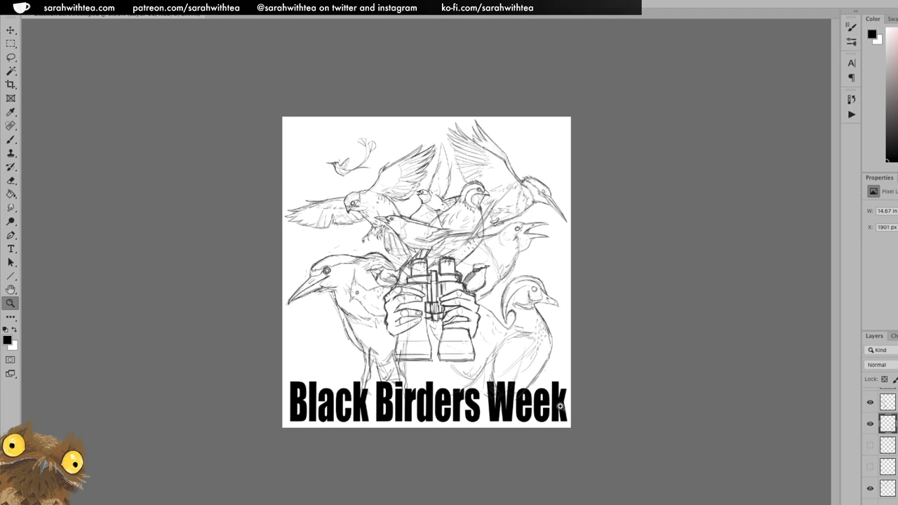
pyautogui.click(519, 346)
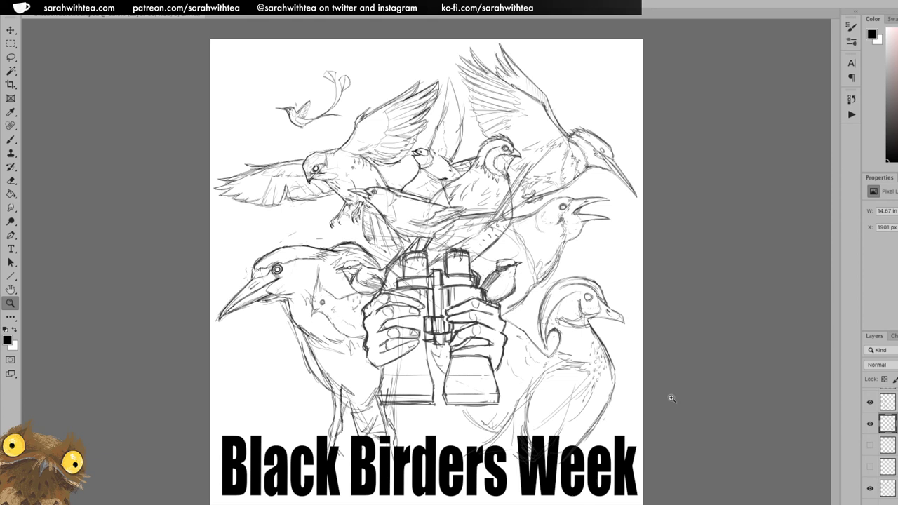
pyautogui.hotkey('ctrl', ',')
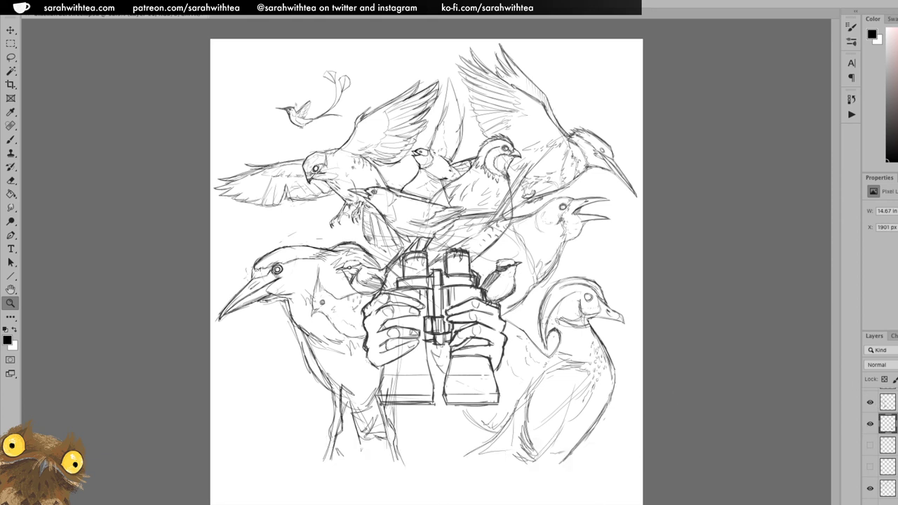
pyautogui.hotkey('ctrl', 'z')
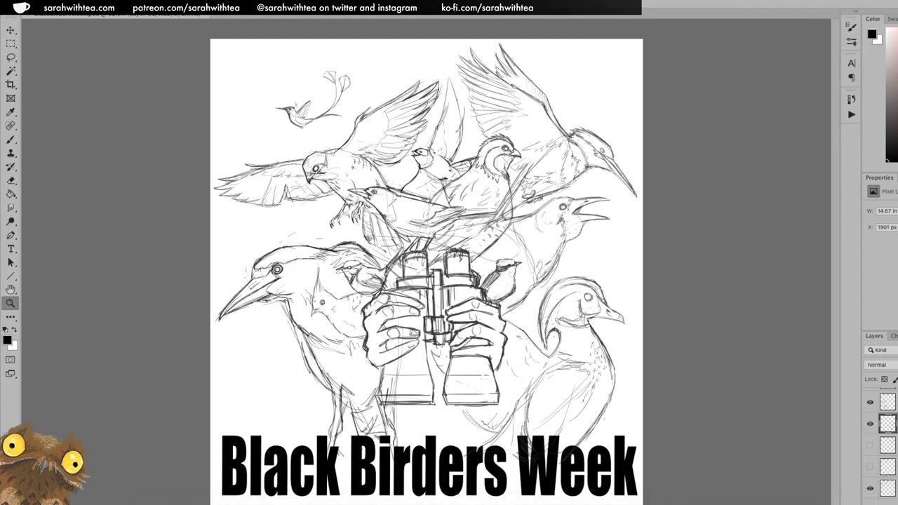
pyautogui.hotkey('ctrl', ',')
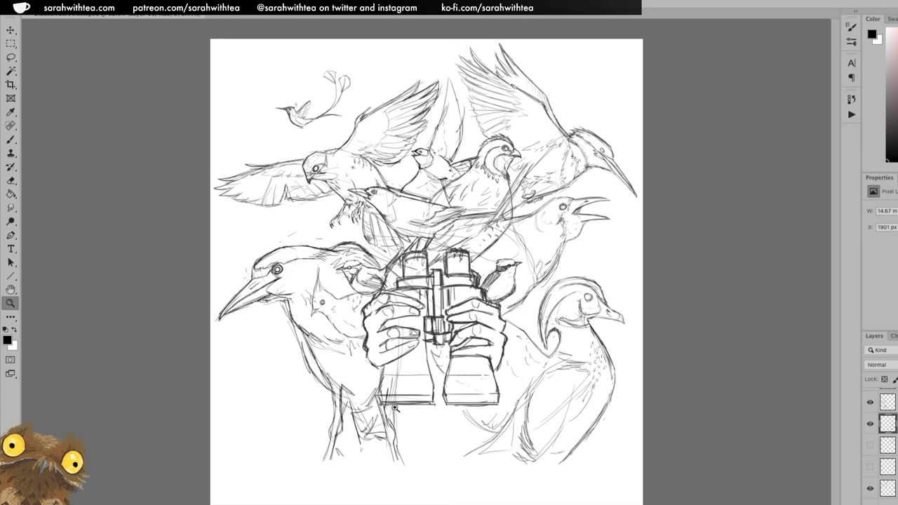
pyautogui.keyDown('alt'); pyautogui.click(418, 311); pyautogui.keyUp('alt')
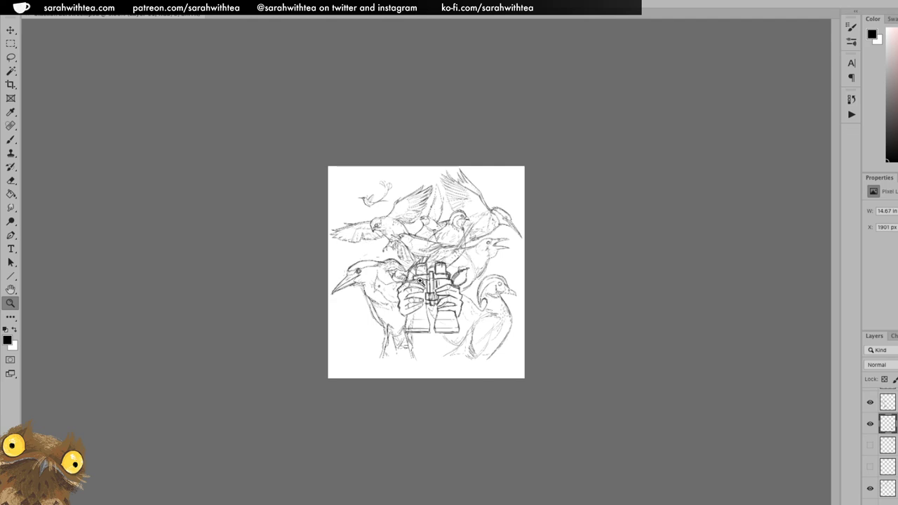